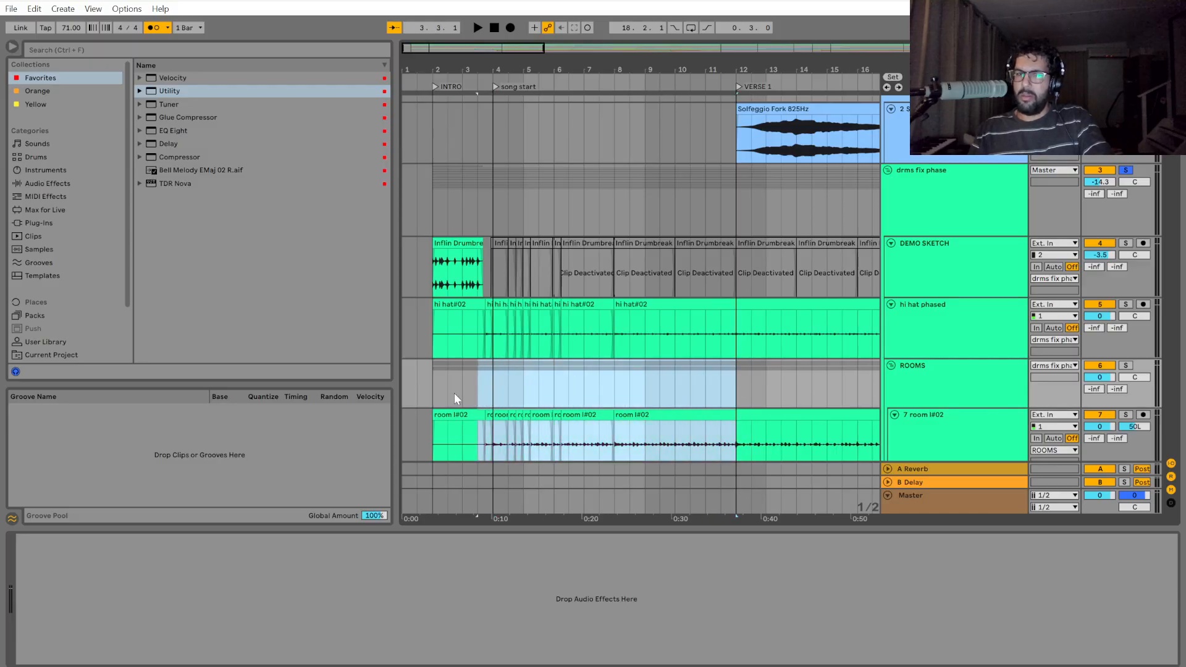
click(492, 390)
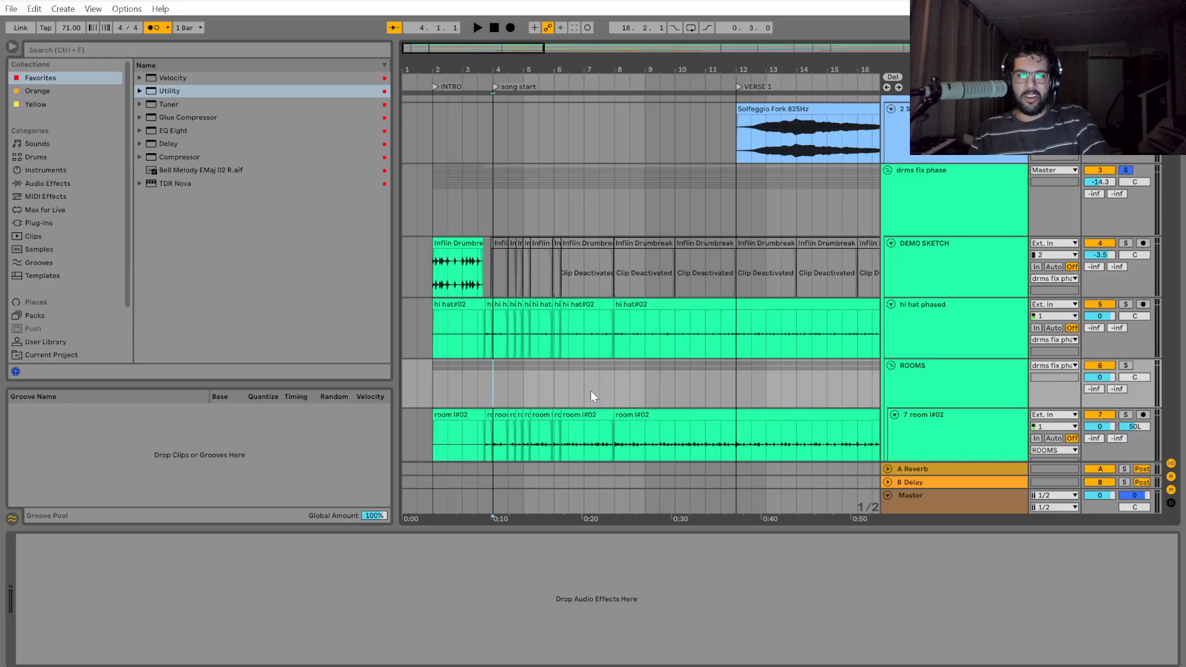
scroll(657, 413, down, 5)
scroll(431, 359, up, 5)
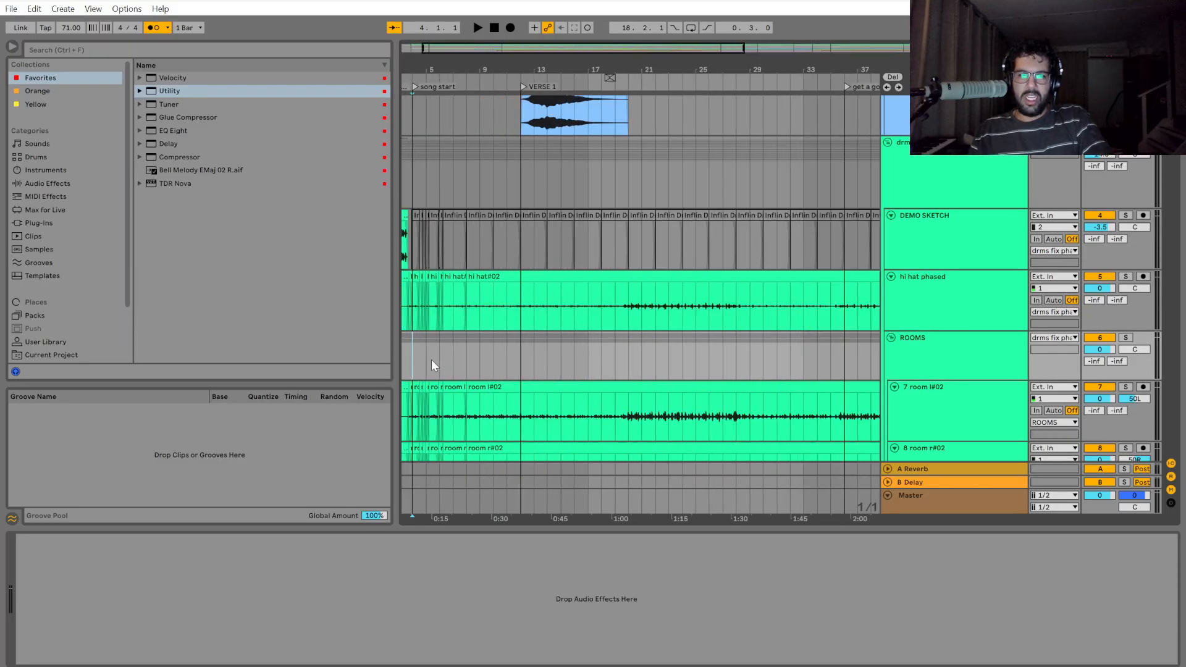
drag(573, 517, 921, 522)
click(548, 361)
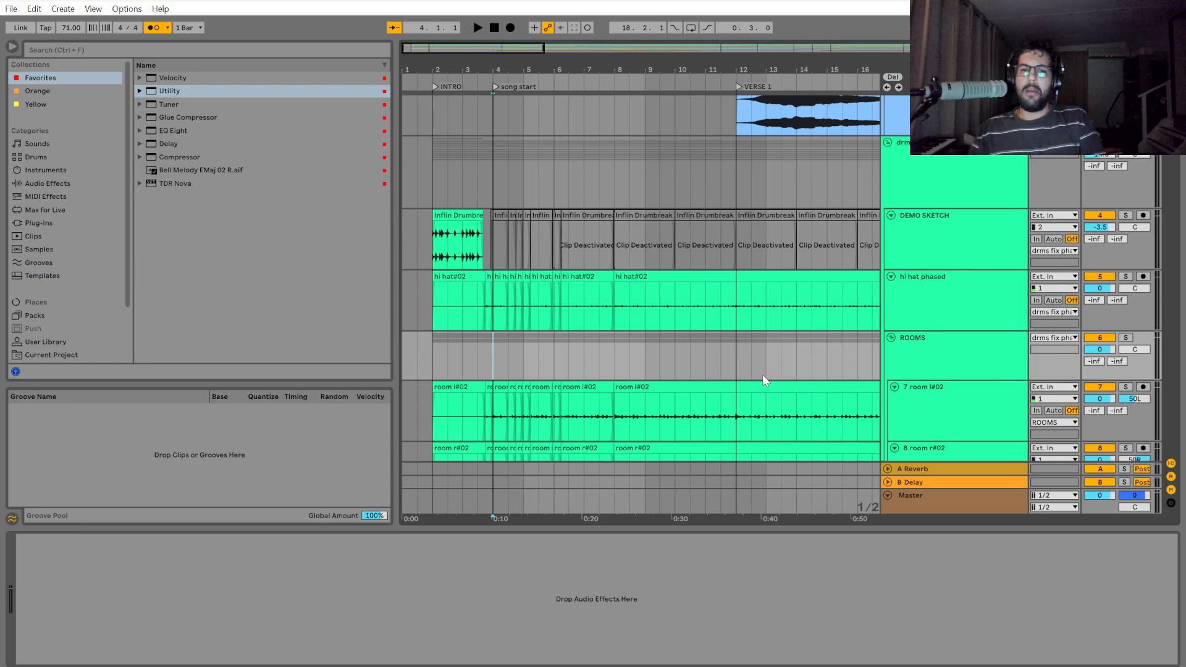
Play the soloed drums from the VERSE 1 marker for a couple of bars, and stop playback.
click(744, 352)
scroll(740, 347, up, 2)
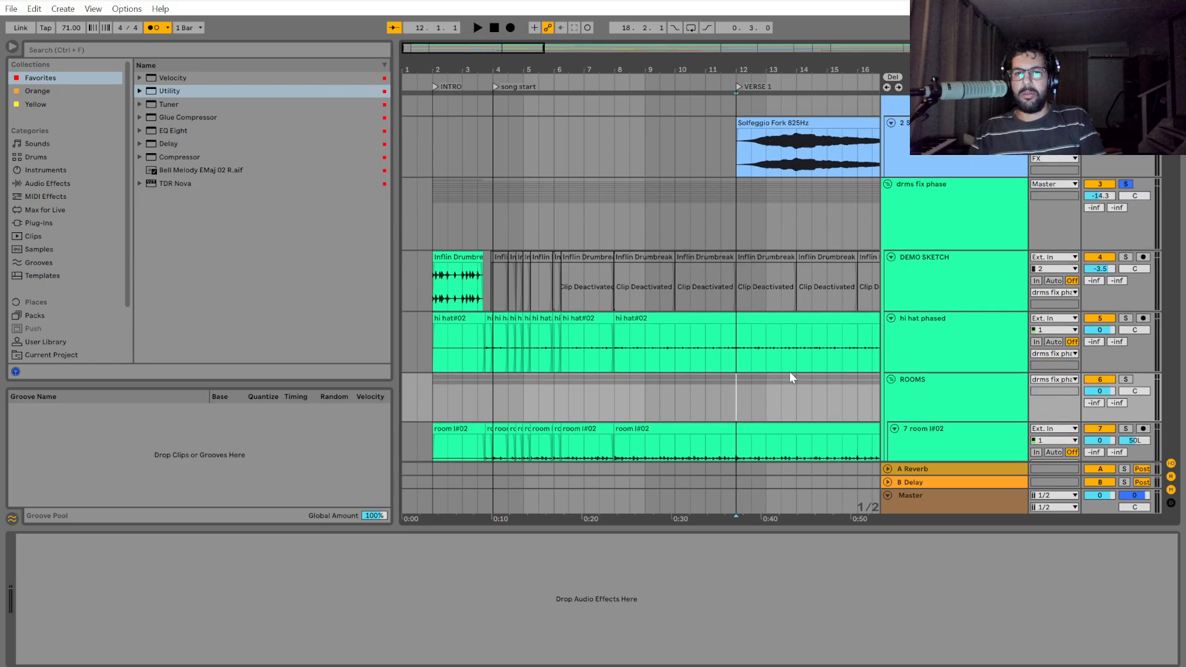
scroll(727, 386, down, 5)
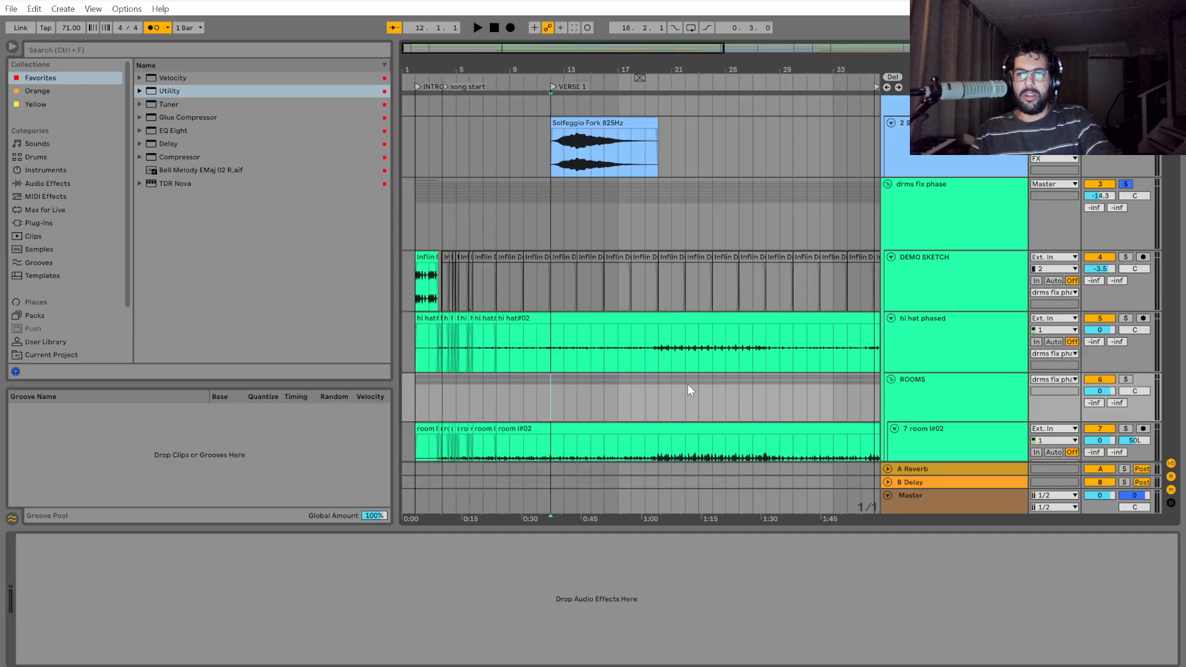
scroll(673, 346, down, 2)
key(space)
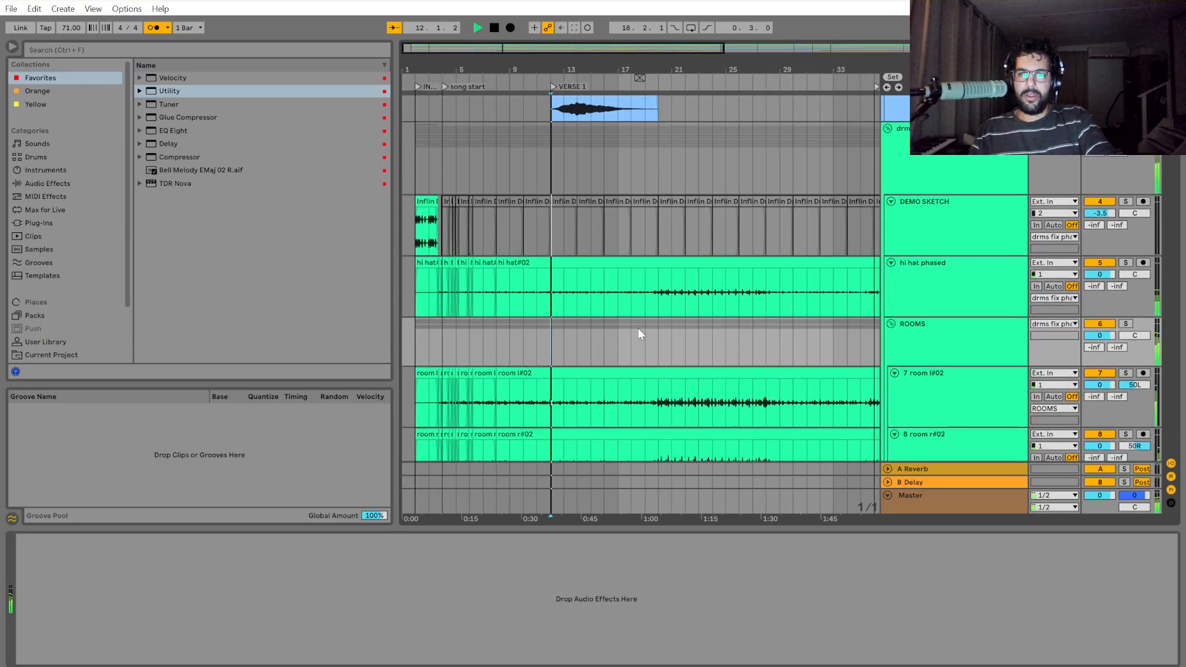
scroll(764, 387, up, 4)
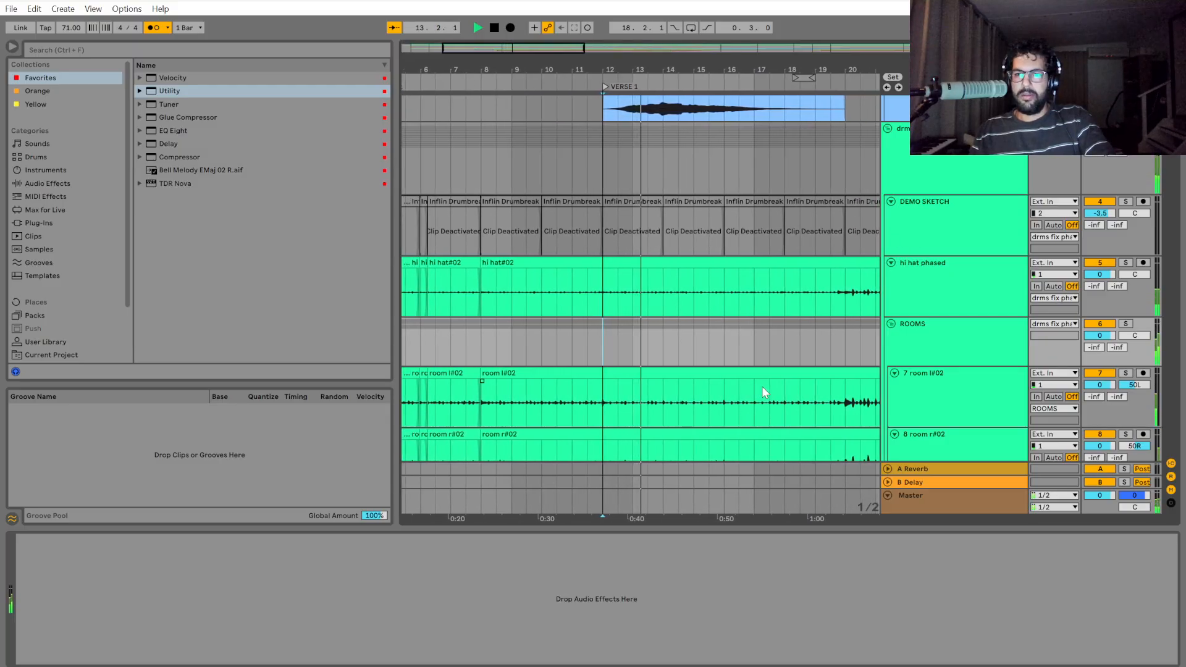
scroll(614, 355, down, 4)
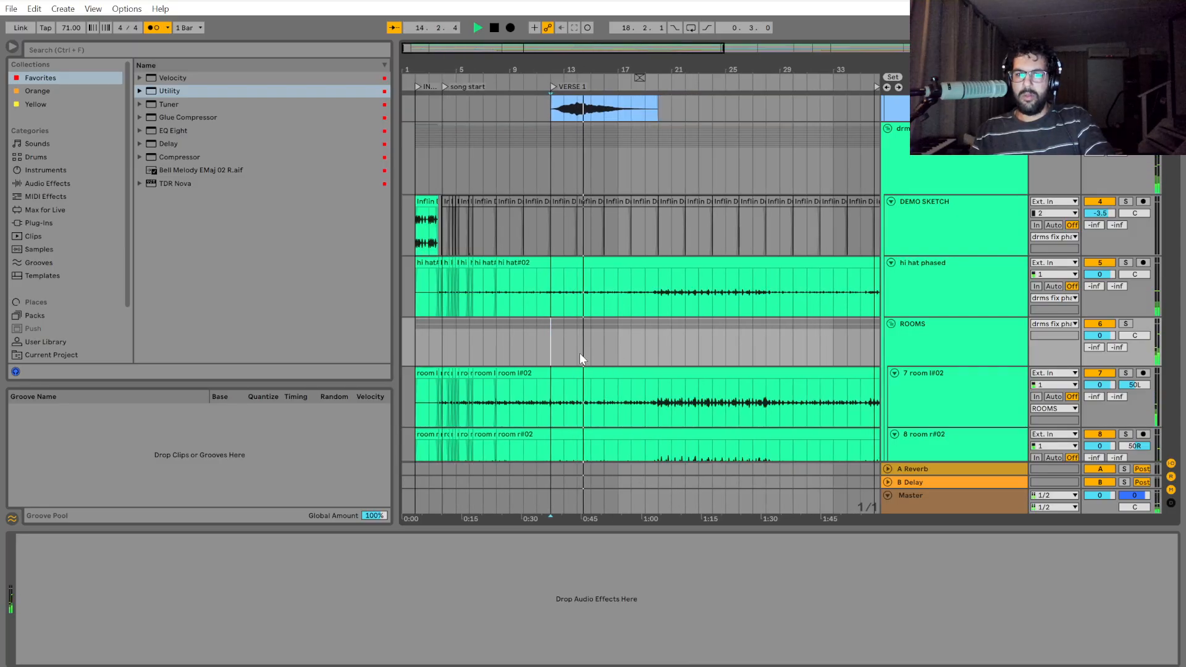
key(space)
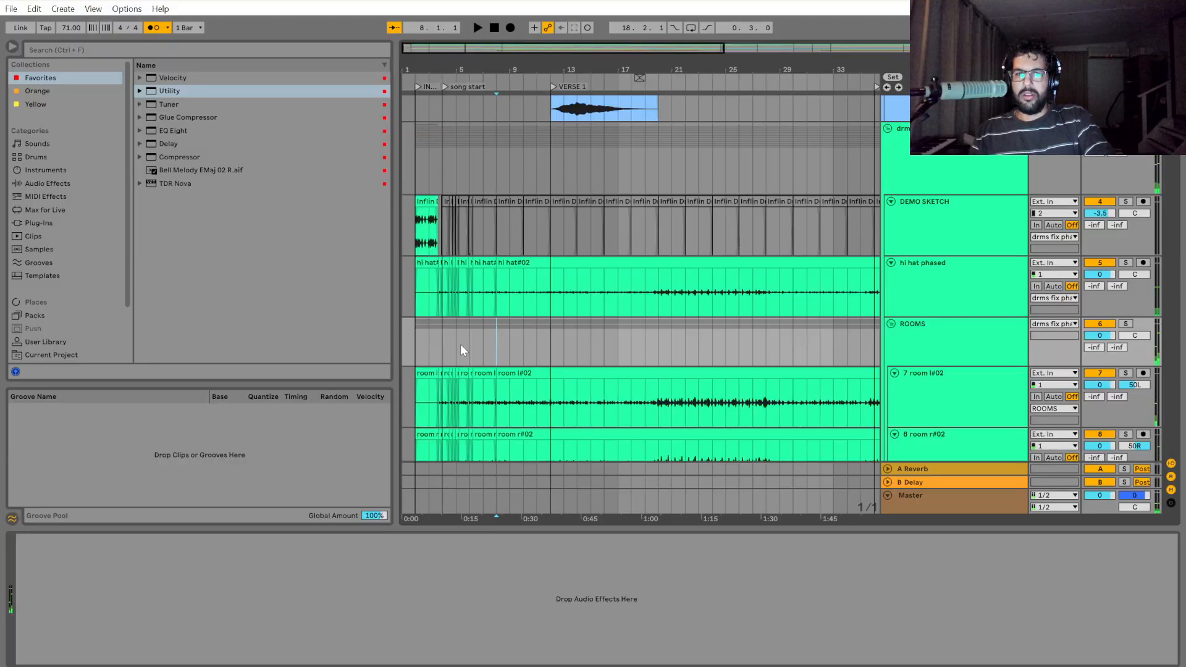
Play the soloed drums from 3.4.1, just before the song start marker, and stop playback as bar 8 approaches.
click(441, 343)
scroll(445, 352, up, 5)
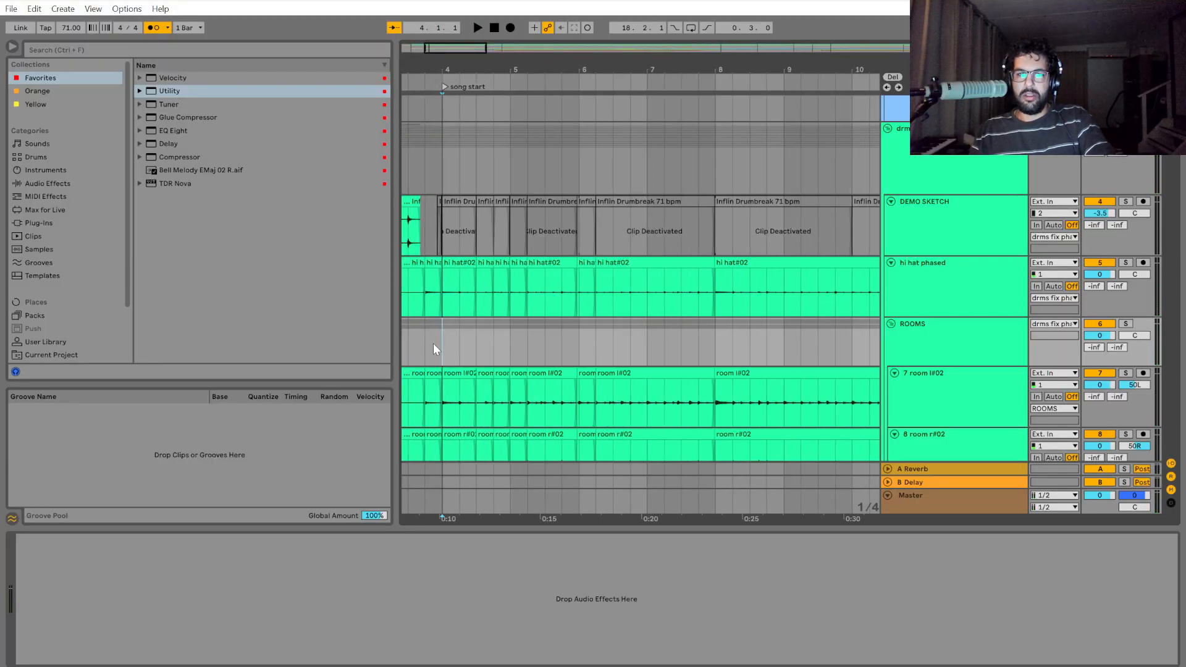
click(426, 344)
drag(625, 520, 789, 525)
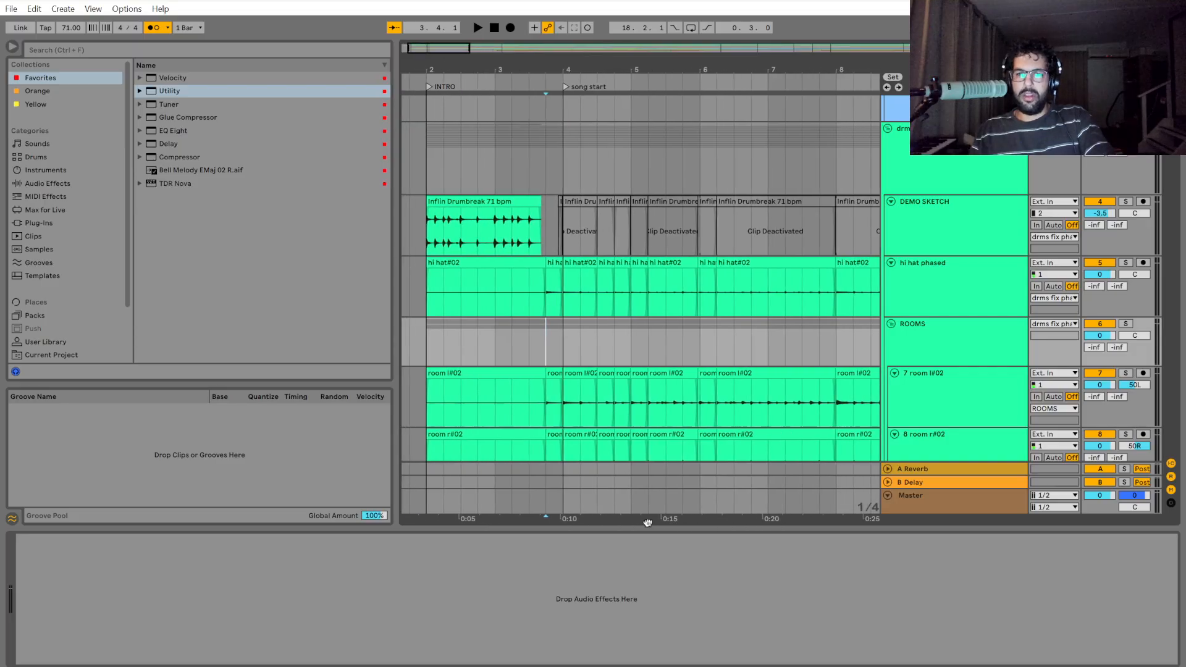
key(space)
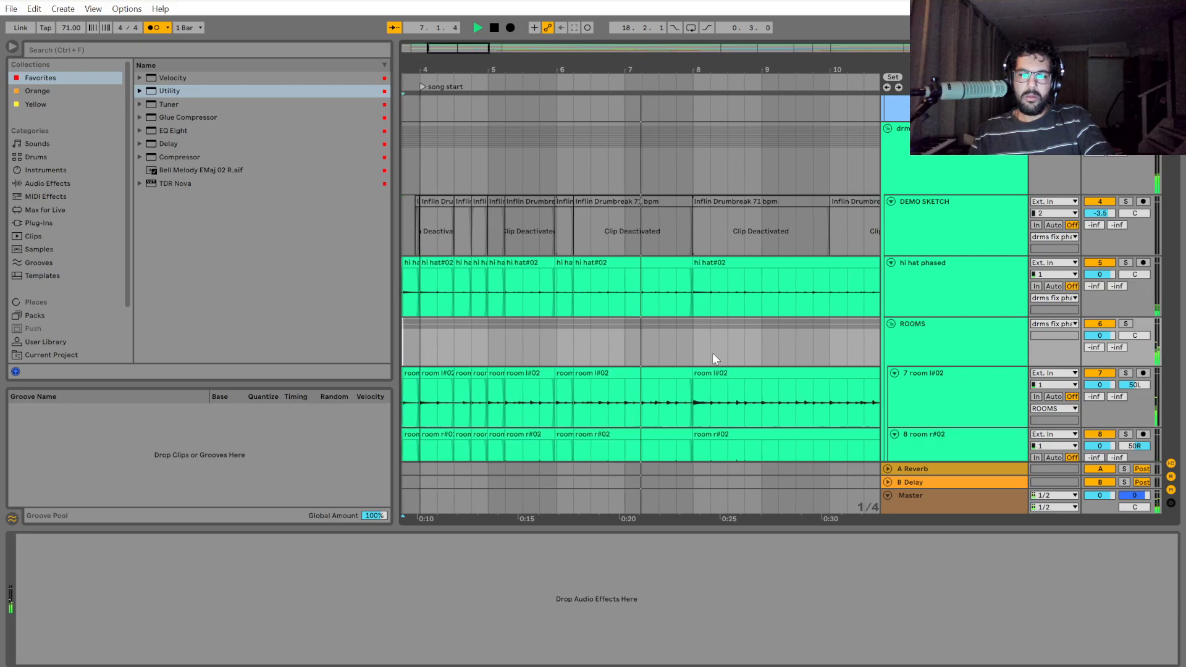
click(683, 335)
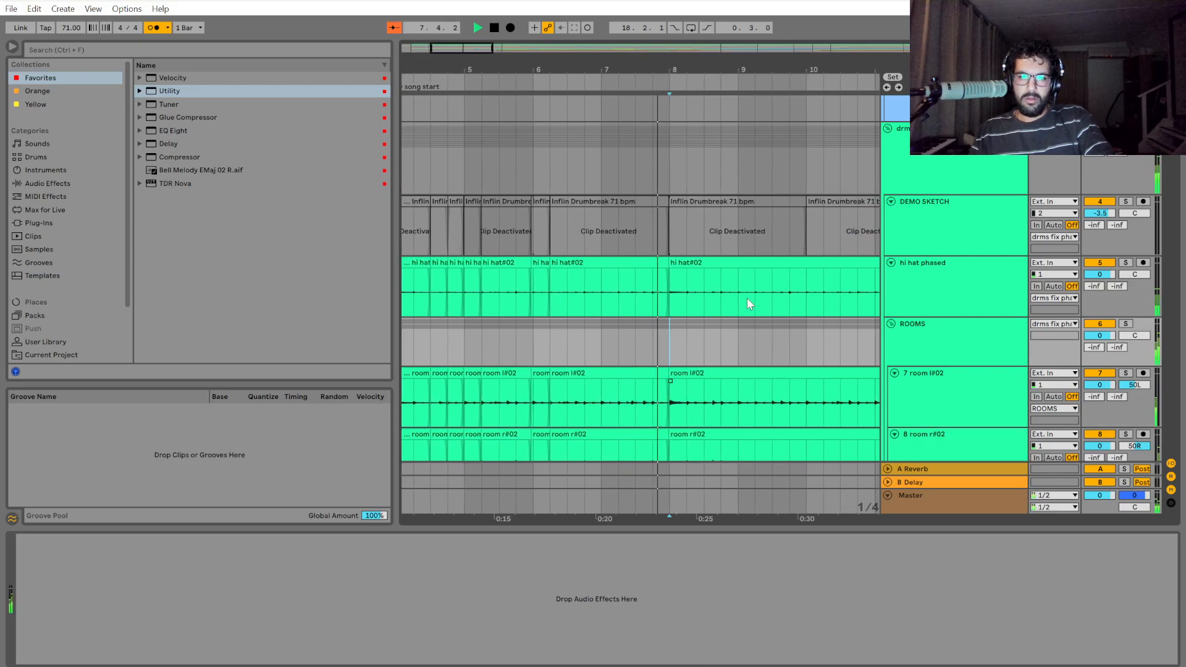
key(space)
Unsolo the drms fix phase group and play the full arrangement from bar 8 to the VERSE 1 marker.
scroll(899, 361, up, 1)
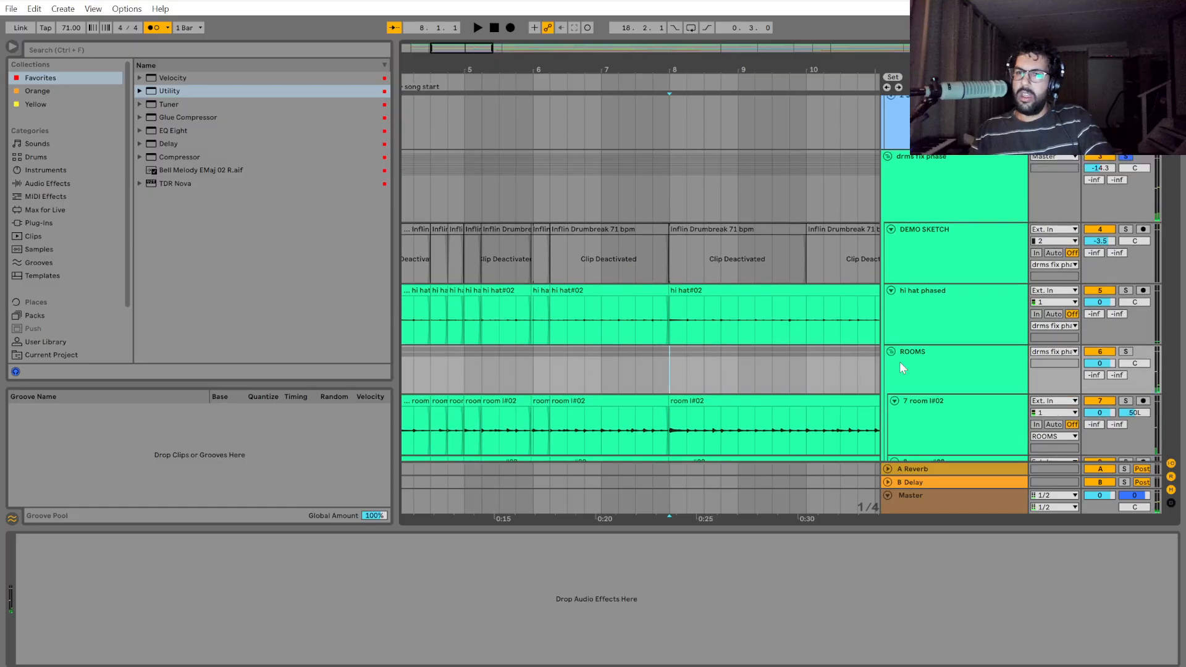
scroll(1050, 233, up, 2)
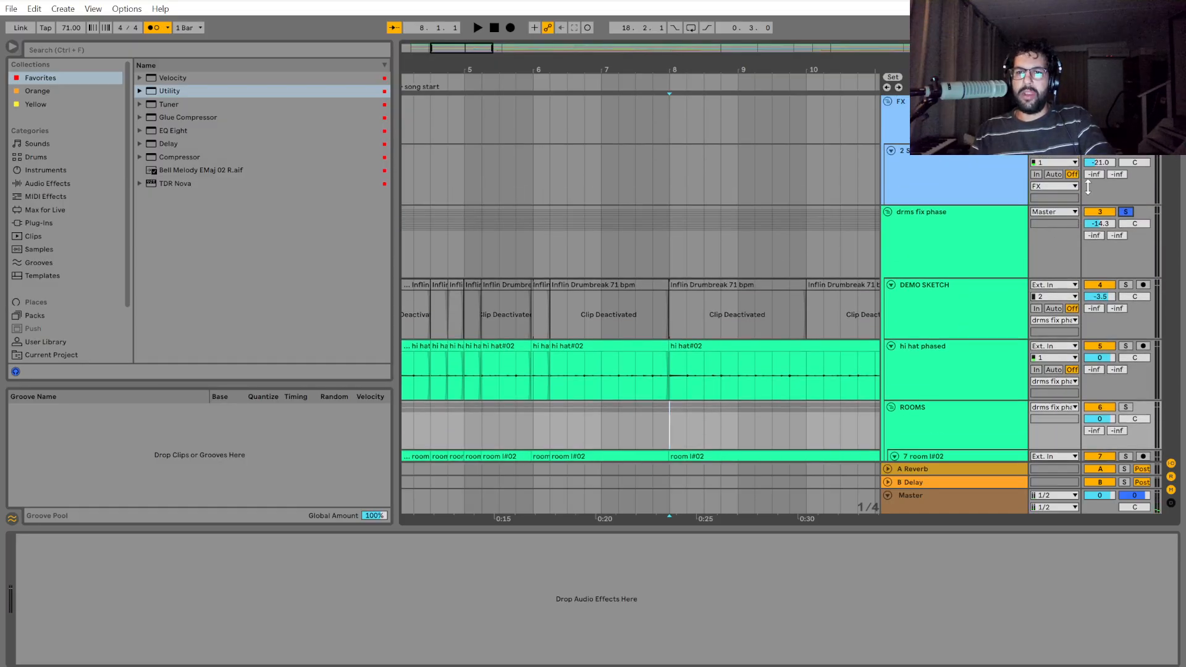
click(675, 185)
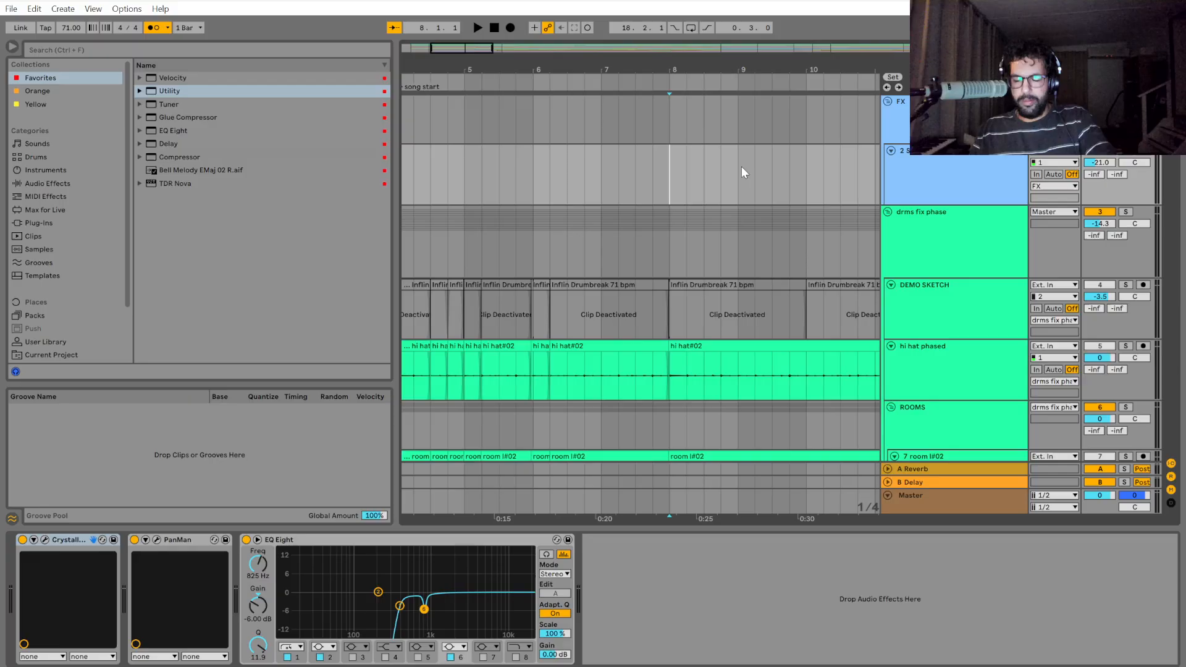
key(space)
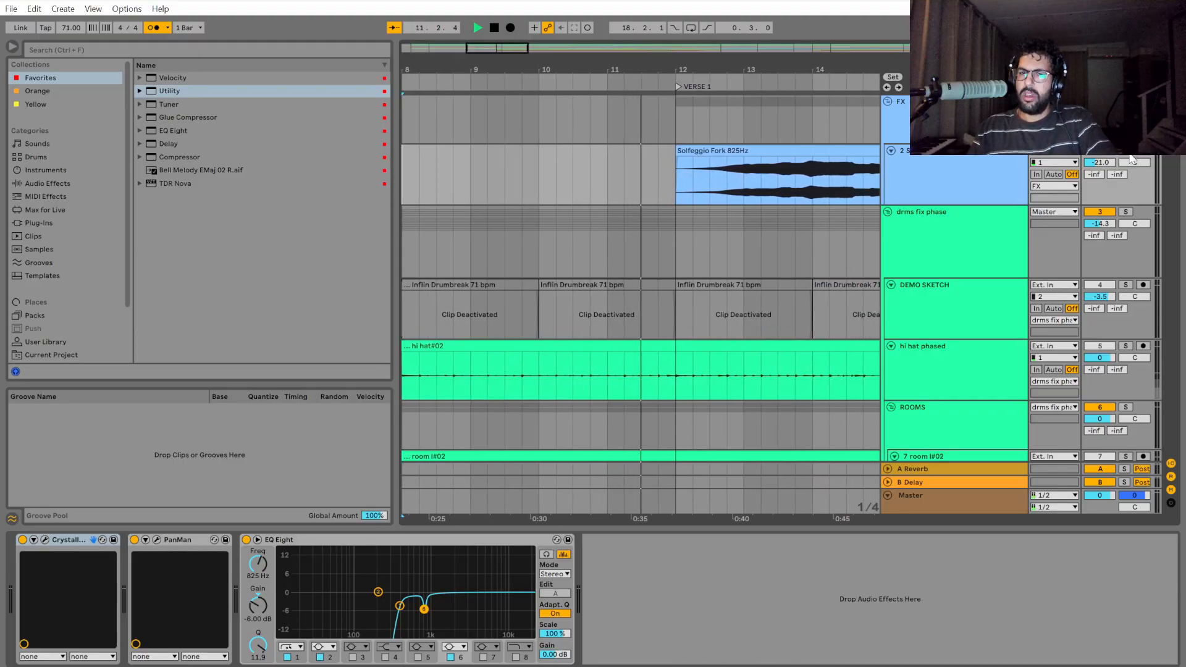
key(space)
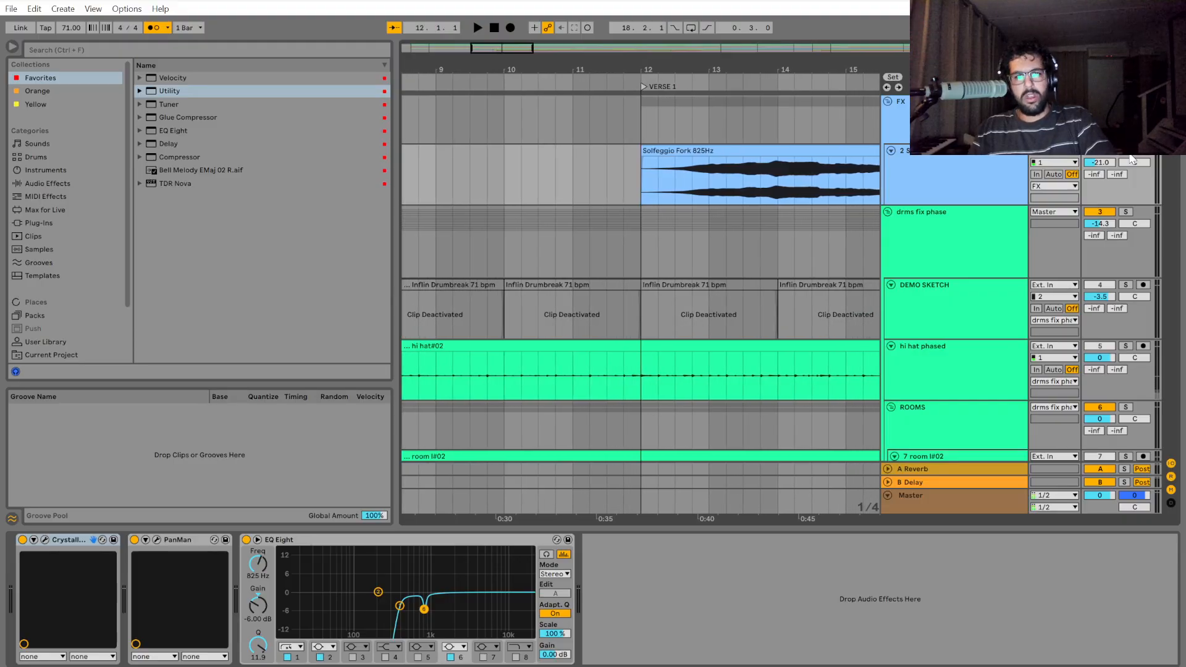
Solo the drms fix phase group again and look over its ROOMS and KICKS tracks around bar 8.
scroll(670, 300, down, 5)
scroll(669, 299, down, 5)
click(494, 254)
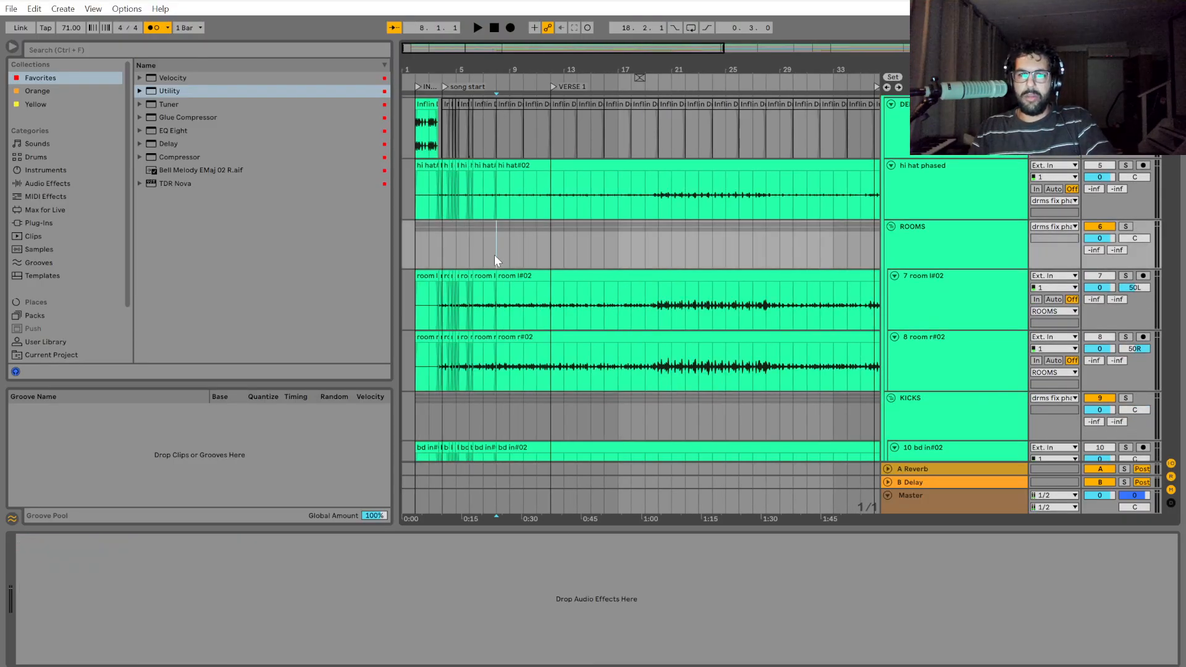
scroll(494, 254, up, 6)
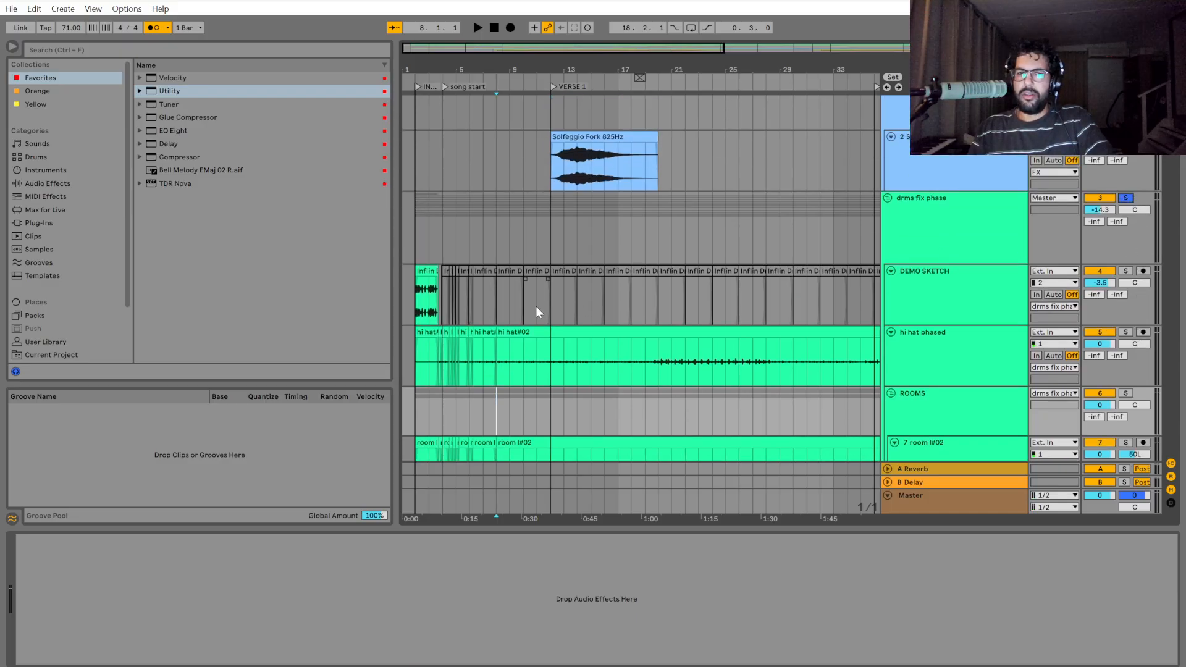
scroll(517, 350, down, 2)
scroll(498, 349, up, 6)
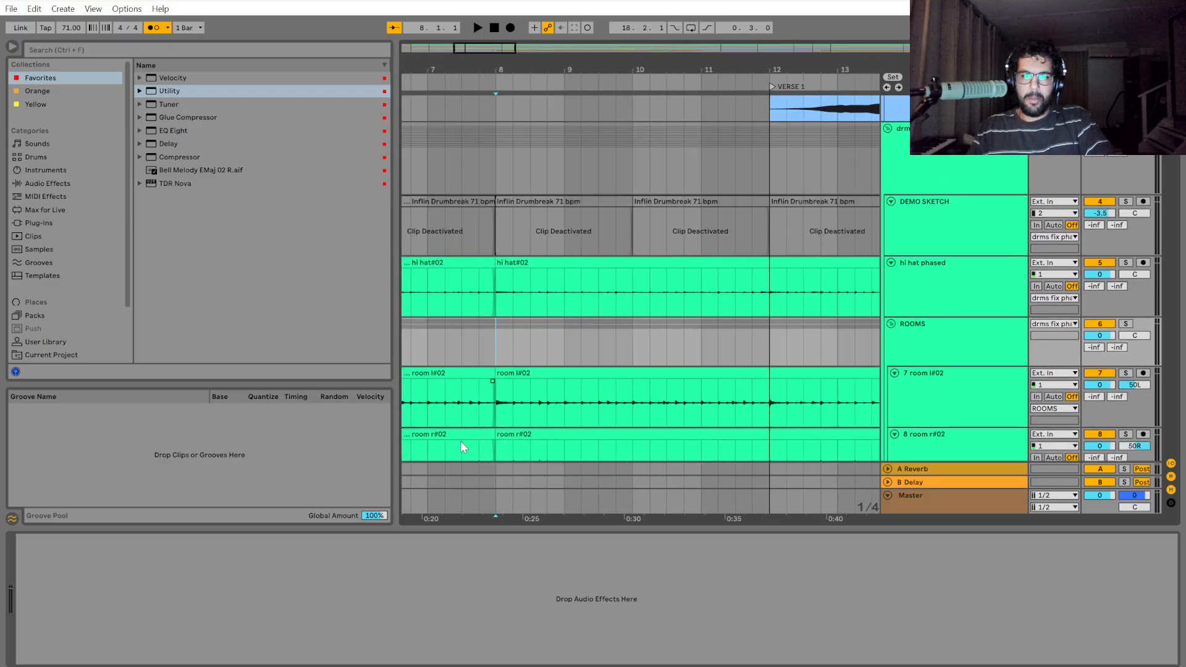
scroll(622, 317, down, 2)
scroll(623, 317, down, 2)
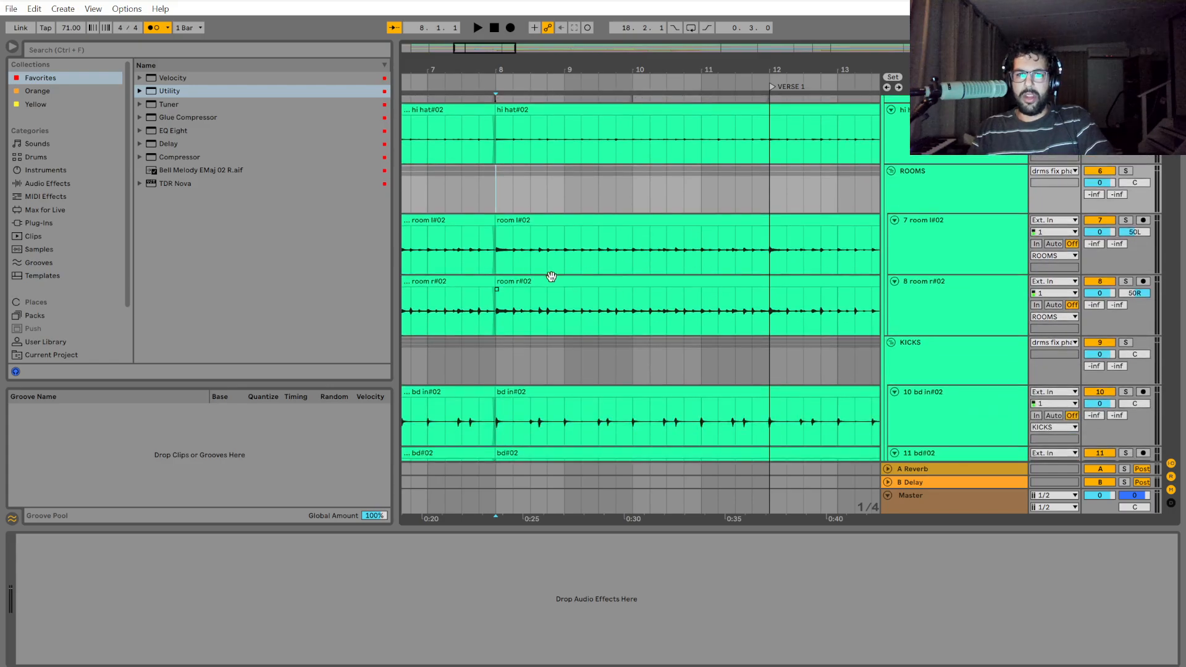
Examine the room r#02 hits at 8.1 and 8.2 up close against the grid and the kick waveform.
scroll(562, 309, up, 5)
drag(740, 312, 744, 324)
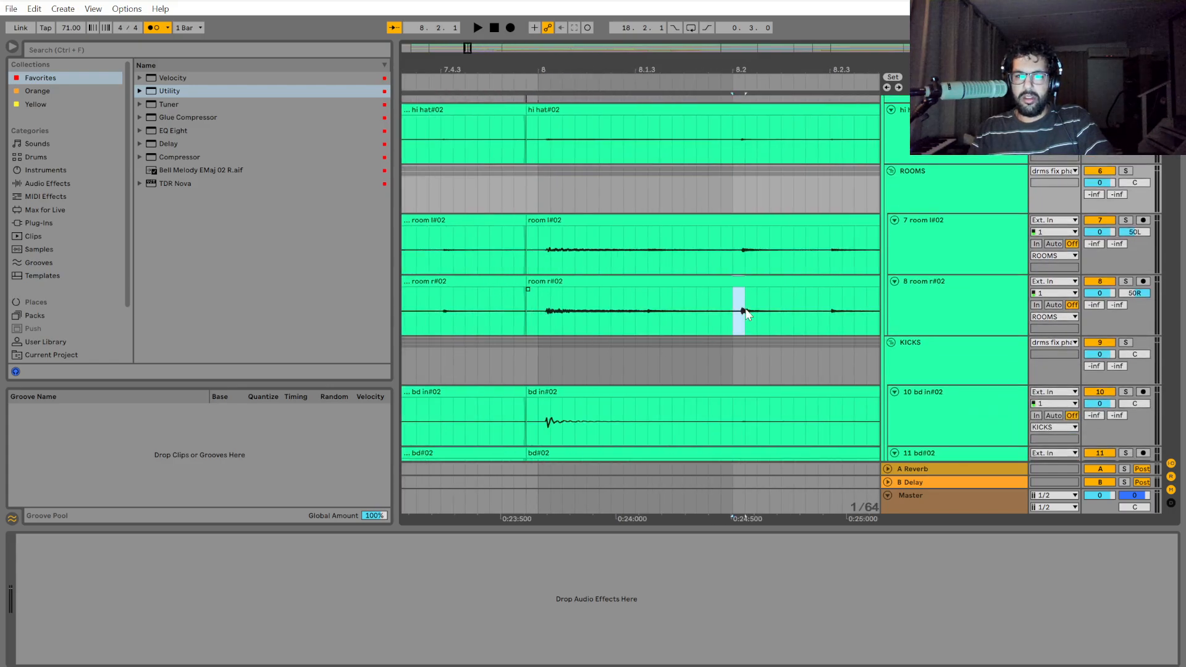
click(546, 317)
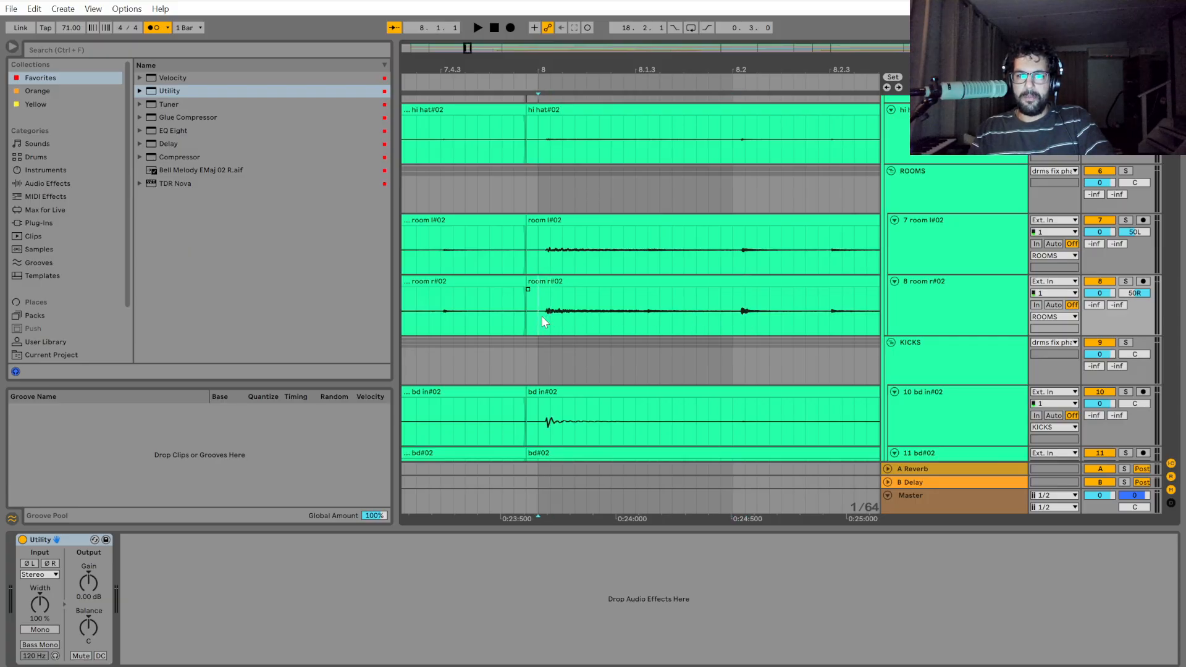
key(plus)
key(plus)
key(minus)
key(minus)
click(539, 313)
scroll(538, 324, up, 1)
scroll(538, 329, down, 5)
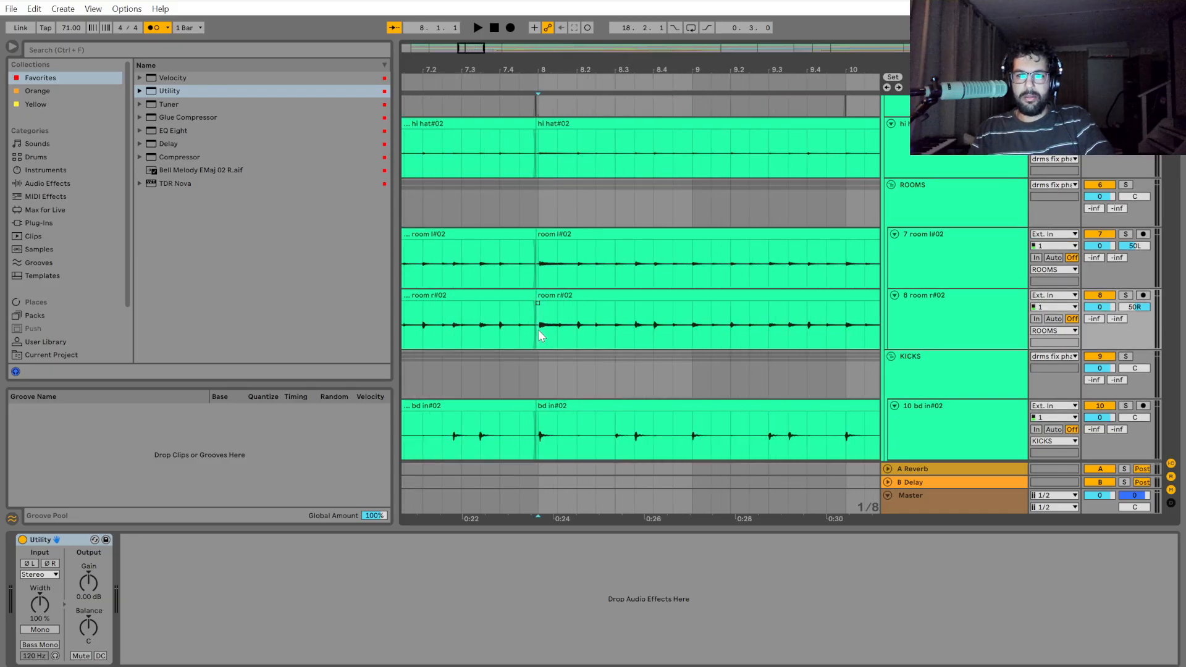
Play the soloed drums from 6.2.1 through the clip edit at bar 8, and stop playback.
click(421, 203)
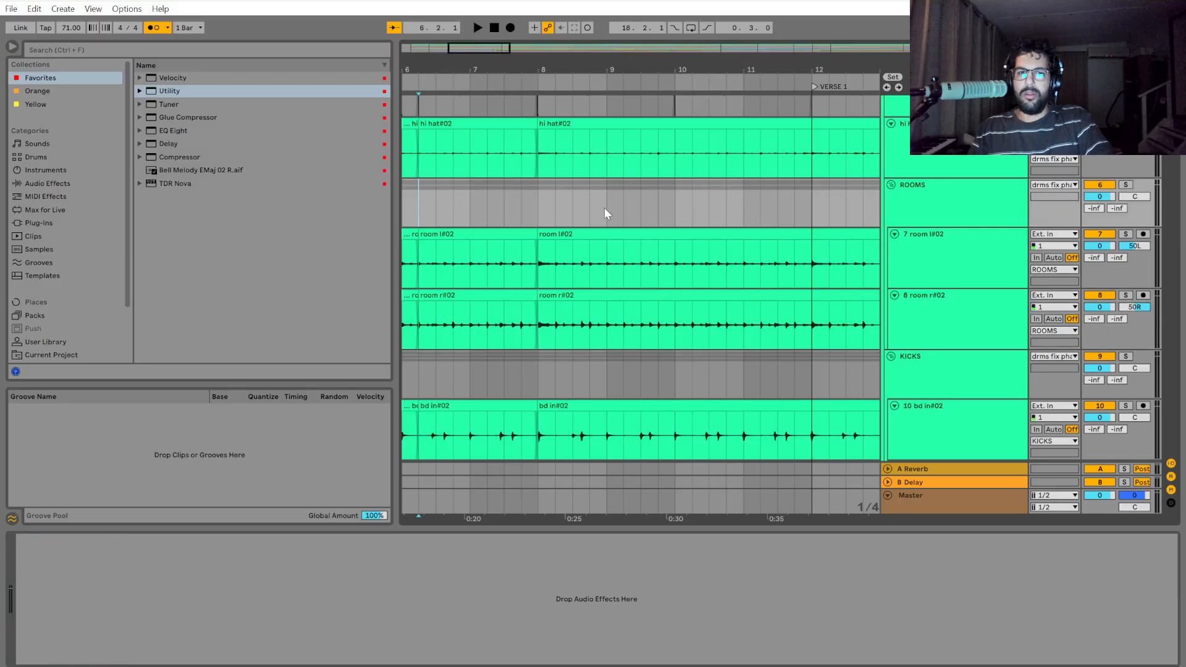
scroll(604, 207, up, 1)
key(space)
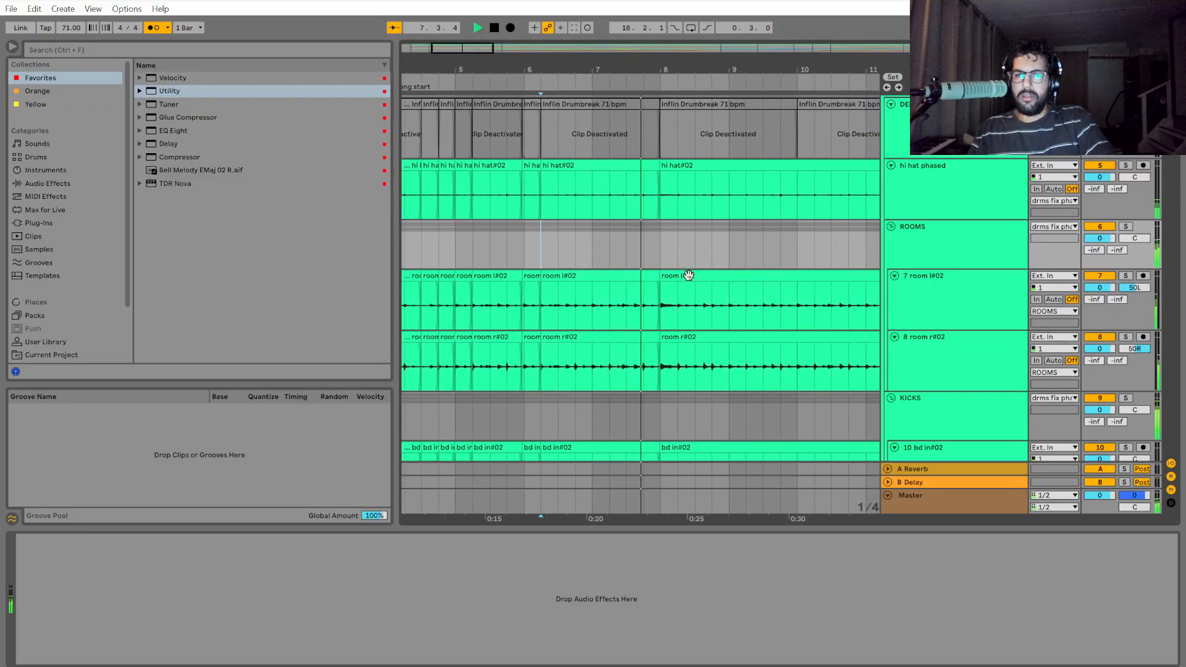
scroll(667, 302, up, 1)
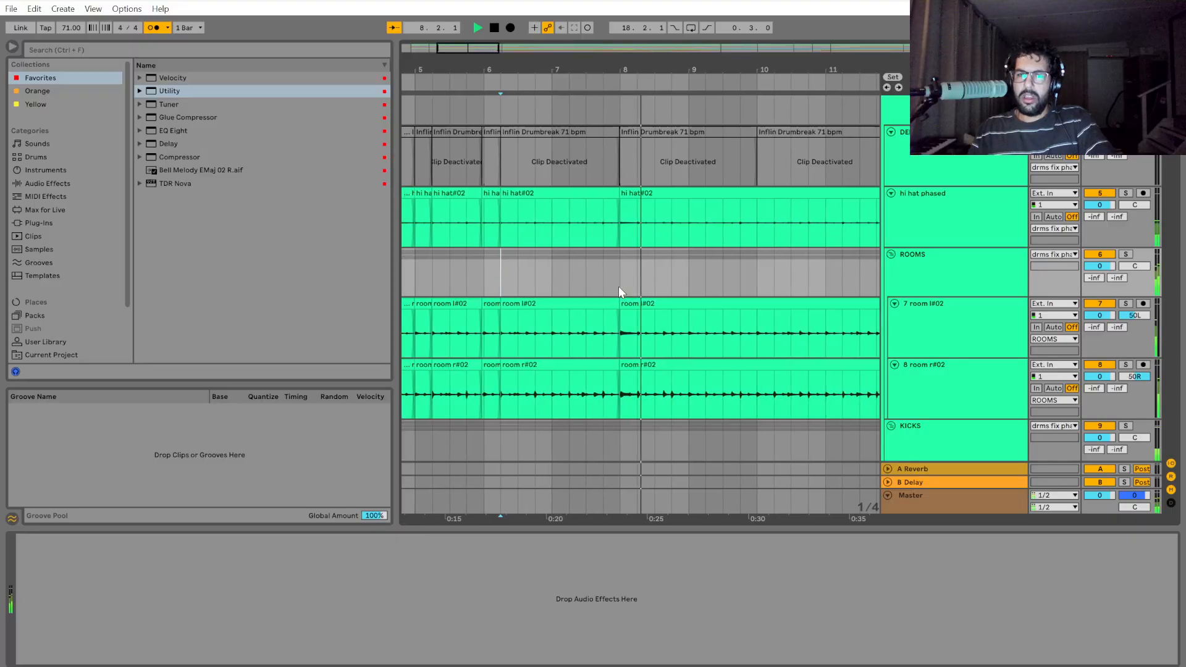
key(space)
Mark the first hit of bar 8 across the drms fix phase group and compare it with the clip boundary just before the bar.
scroll(617, 289, up, 1)
scroll(617, 300, up, 5)
scroll(617, 299, up, 4)
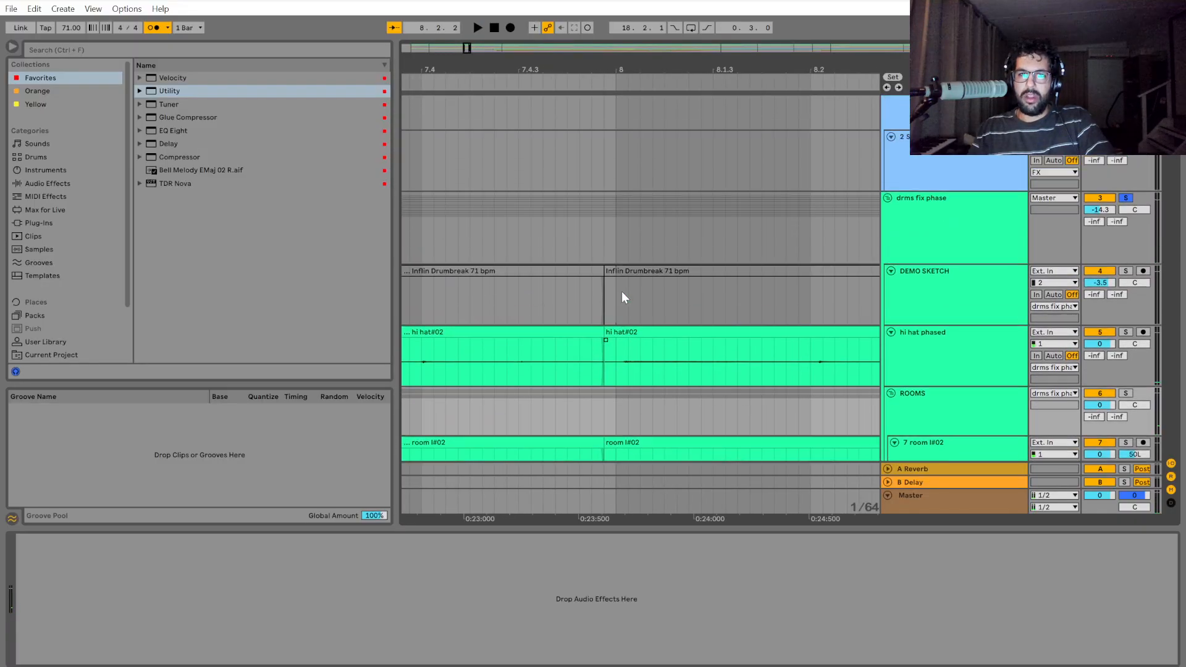
drag(616, 220, 660, 221)
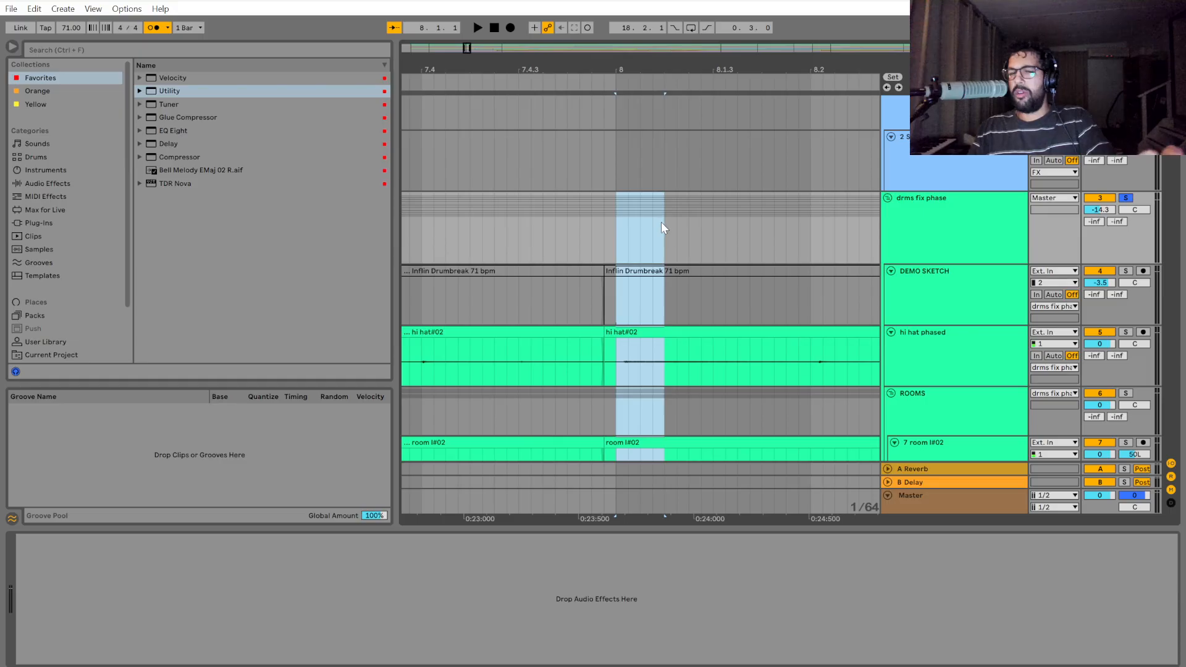
scroll(661, 228, down, 3)
scroll(658, 242, down, 1)
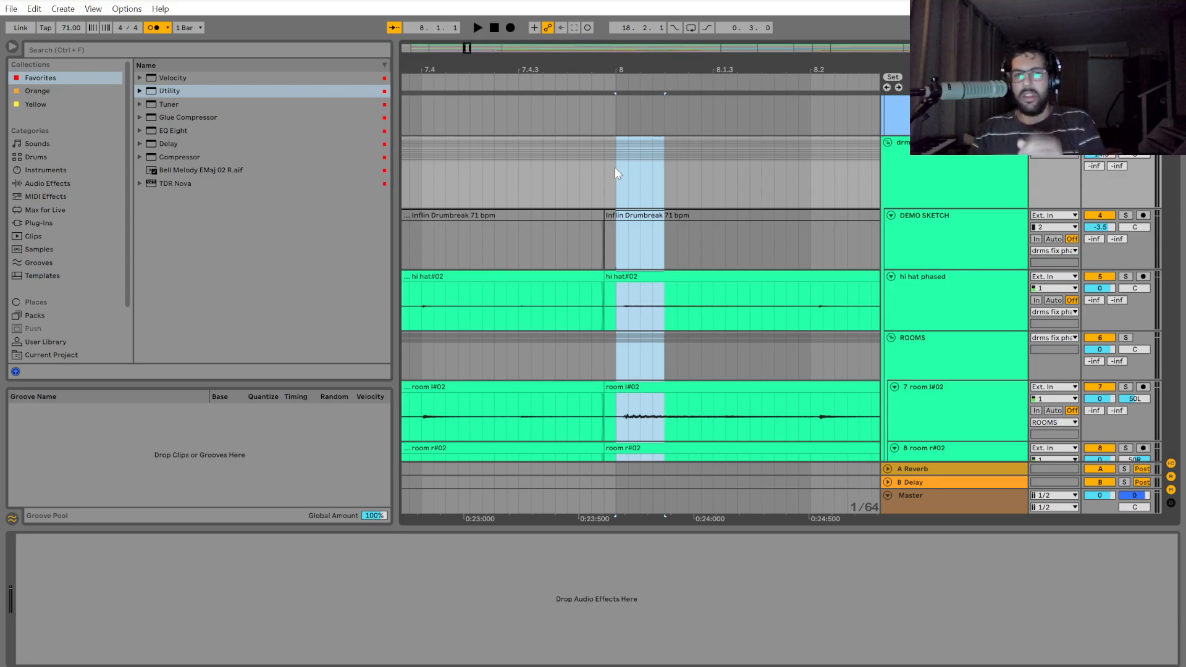
mouse_move(616, 172)
mouse_down()
mouse_move(677, 157)
mouse_move(807, 175)
mouse_move(600, 164)
mouse_up()
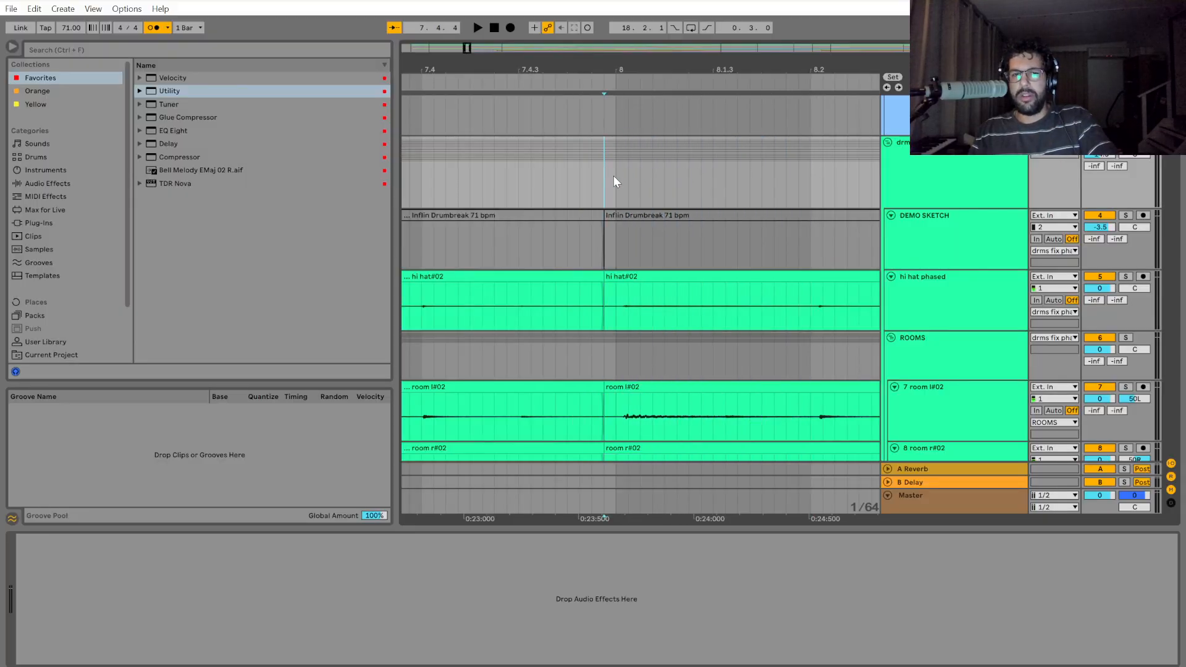
Select the drms fix phase group's time range from the clip boundary just before bar 8 to just past beat 8.2.
scroll(613, 177, down, 3)
scroll(612, 189, up, 5)
drag(748, 518, 597, 519)
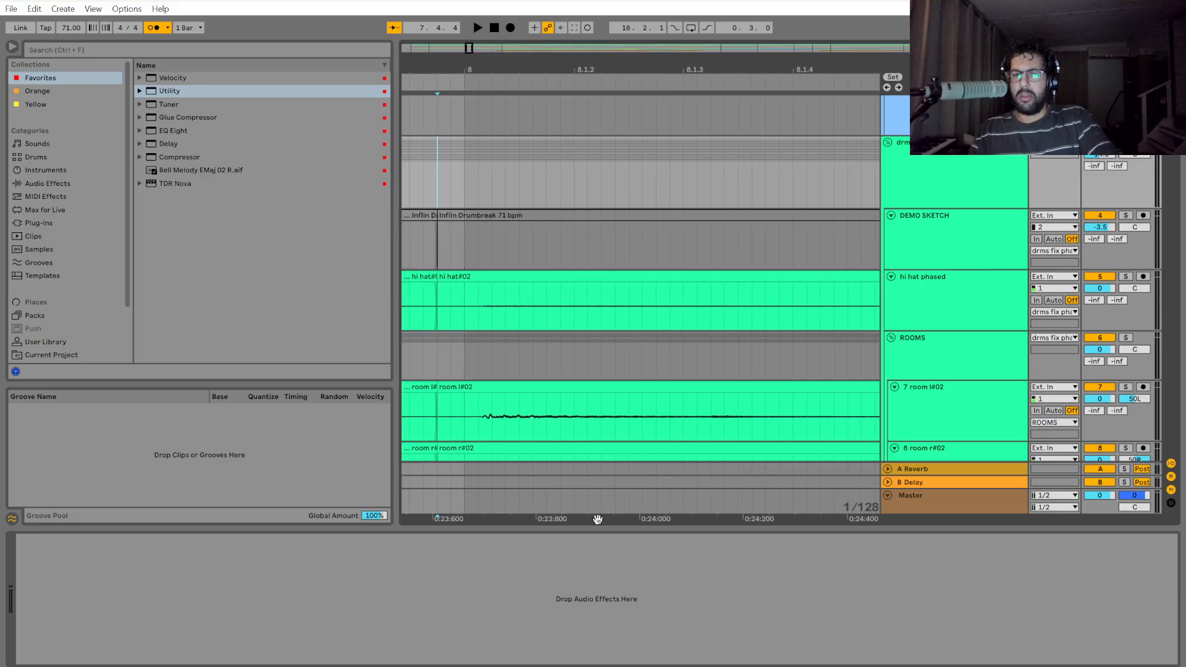
scroll(613, 351, down, 2)
mouse_move(537, 196)
mouse_down()
mouse_move(564, 180)
mouse_move(762, 172)
mouse_up()
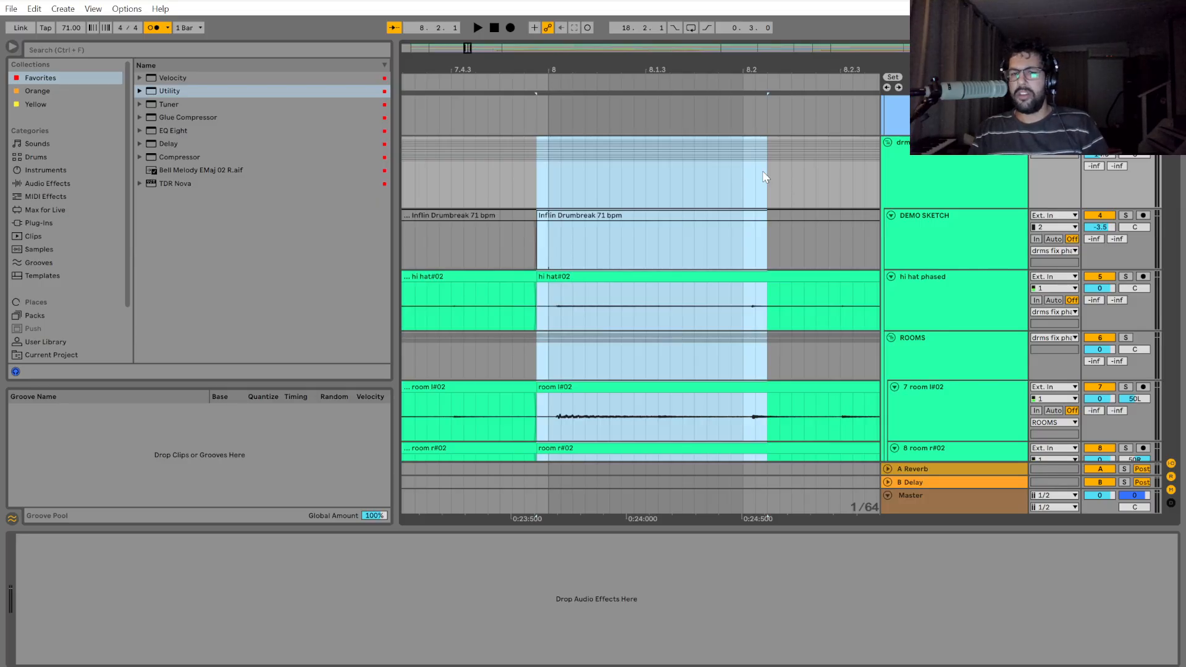
drag(762, 170, 837, 175)
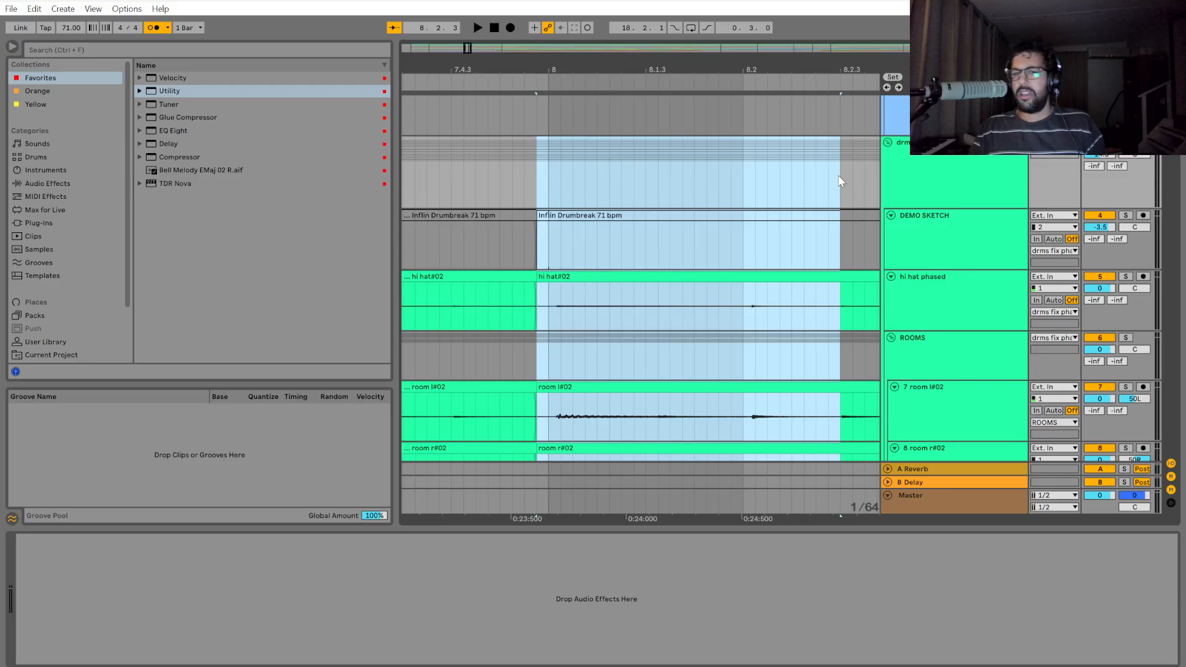
Select the drms fix phase group from the clip boundary before bar 8 to about 8.2.3 and check which tracks the selection covers.
drag(839, 181, 873, 173)
mouse_move(535, 180)
mouse_down()
mouse_move(762, 186)
mouse_move(623, 179)
mouse_up()
click(545, 167)
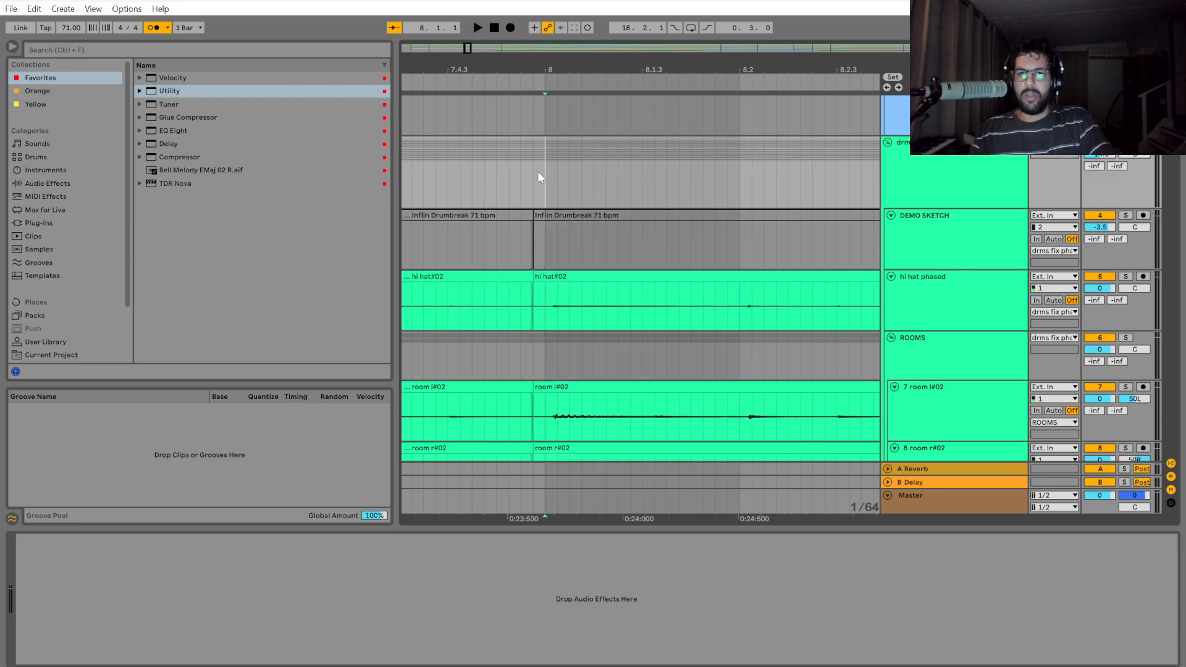
drag(538, 177, 788, 331)
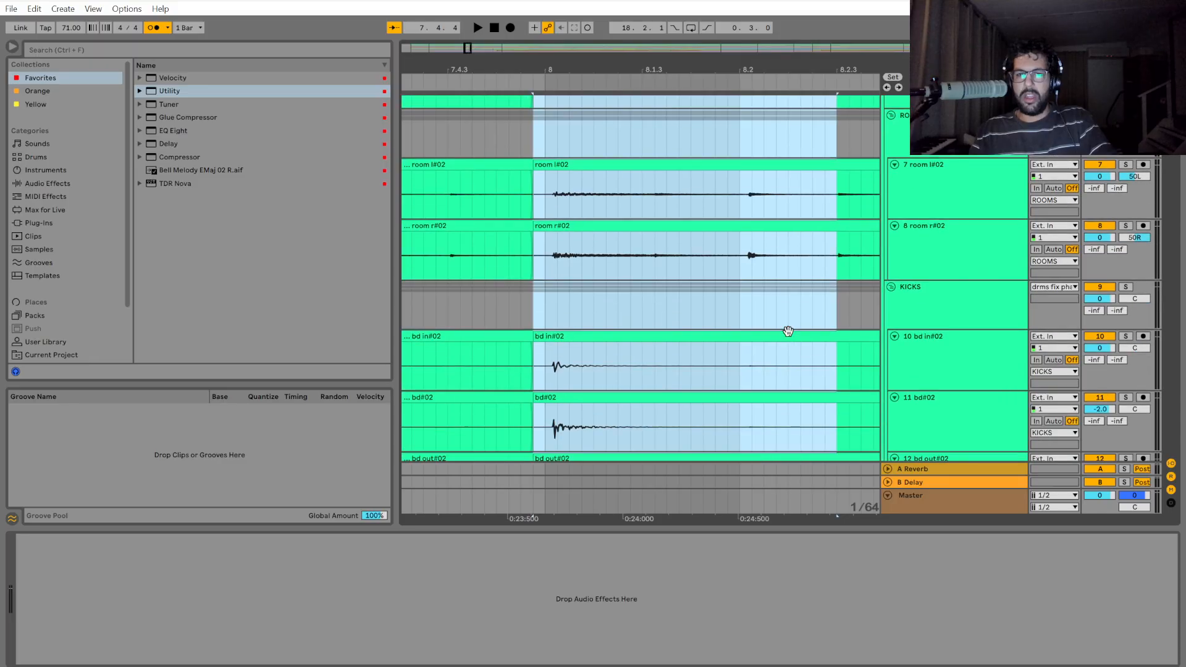
scroll(784, 328, down, 10)
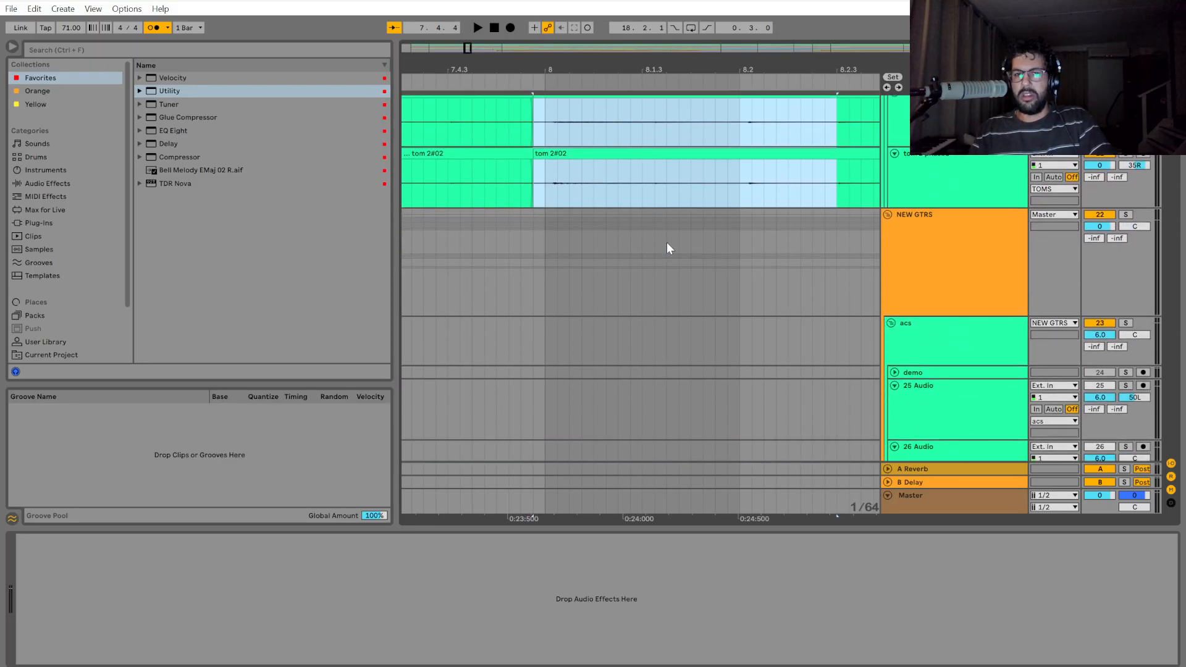
Select only the SNRES group's short range at the start of bar 8 and compare it with the whole drum group.
scroll(728, 295, up, 9)
drag(533, 223, 567, 238)
scroll(566, 248, up, 2)
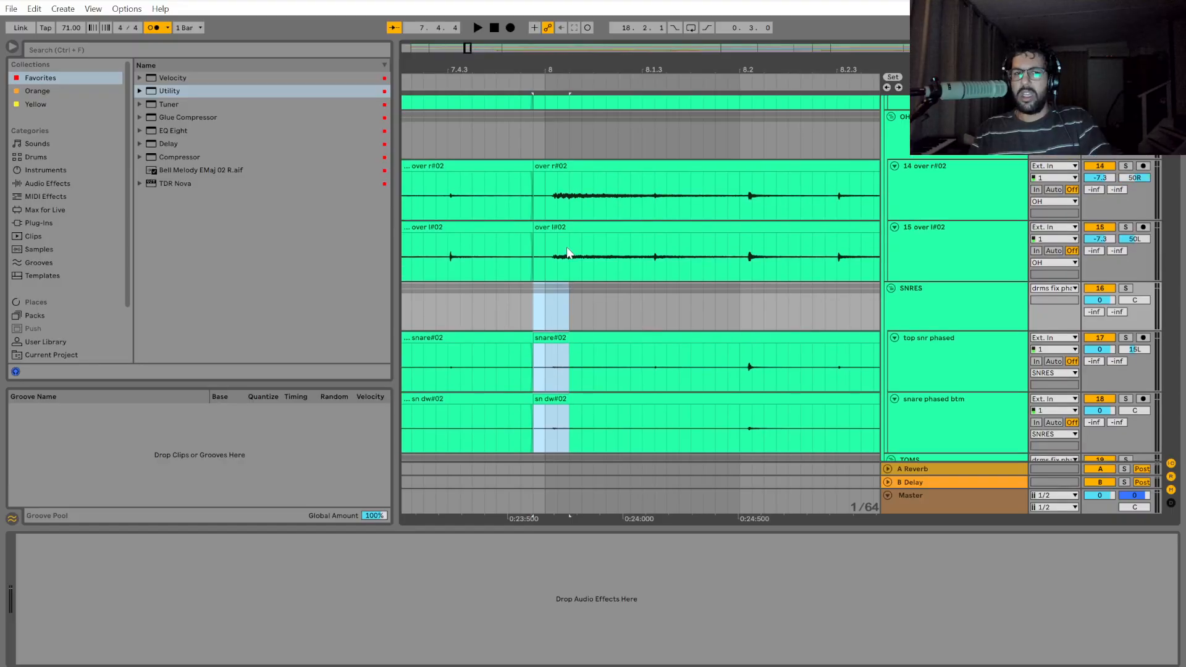
scroll(566, 252, up, 8)
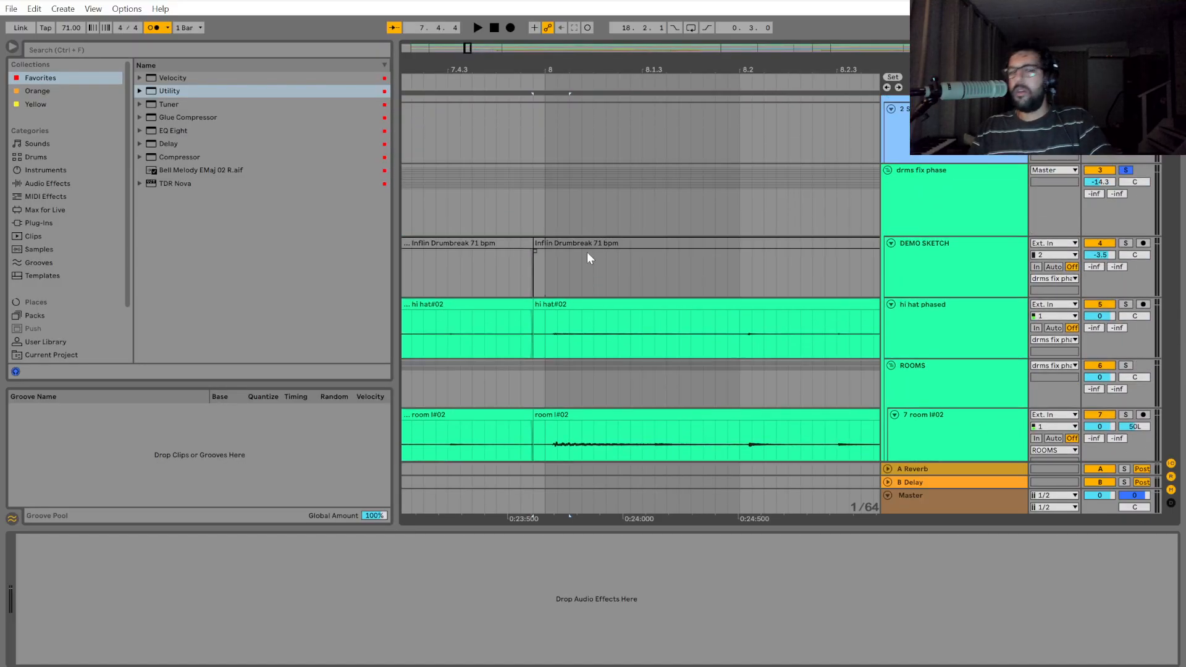
Split out the drms fix phase section from the boundary before bar 8 to 8.3.3 and move it slightly earlier, aligning its first hit with bar 8.
scroll(587, 252, up, 2)
mouse_move(537, 250)
mouse_down()
mouse_move(769, 247)
mouse_move(534, 247)
mouse_move(887, 224)
mouse_move(820, 225)
mouse_move(723, 333)
mouse_move(721, 353)
mouse_move(820, 347)
mouse_move(805, 321)
mouse_move(811, 247)
mouse_move(813, 284)
mouse_move(811, 272)
mouse_up()
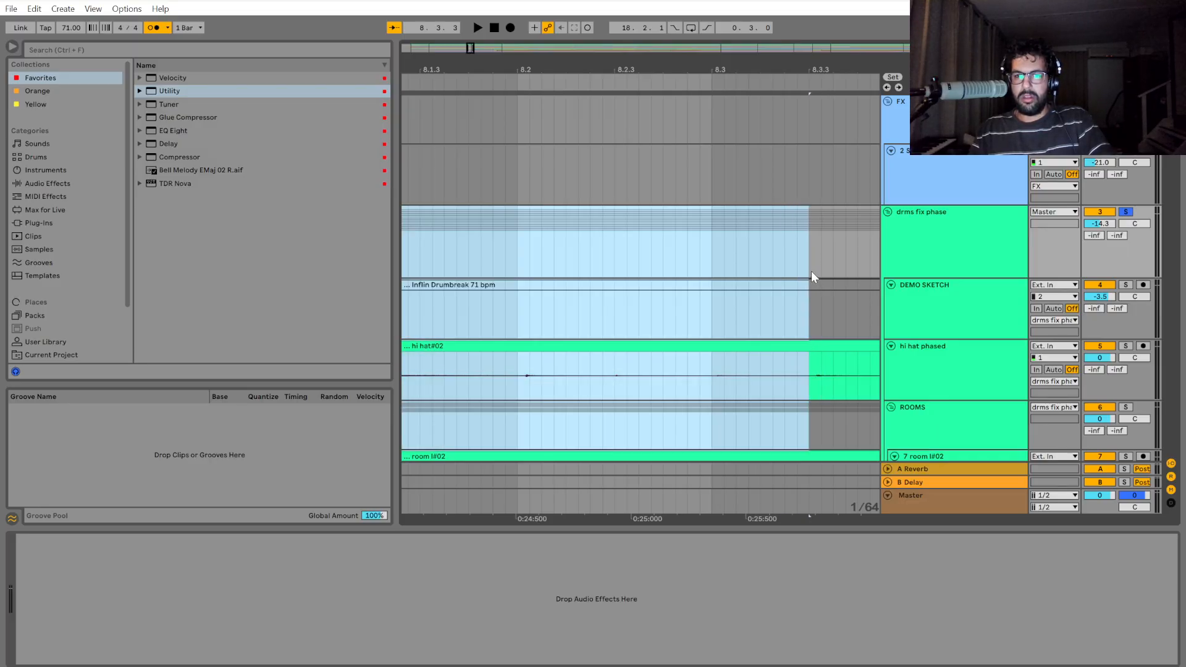
key(0)
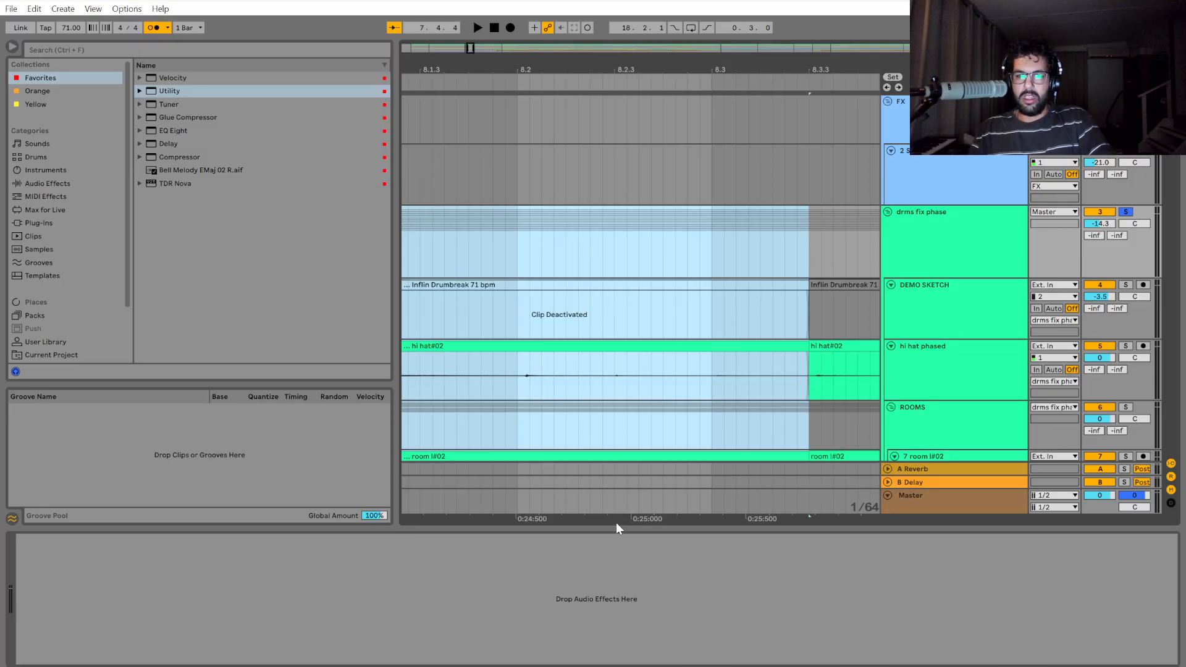
drag(616, 521, 946, 514)
scroll(636, 374, up, 5)
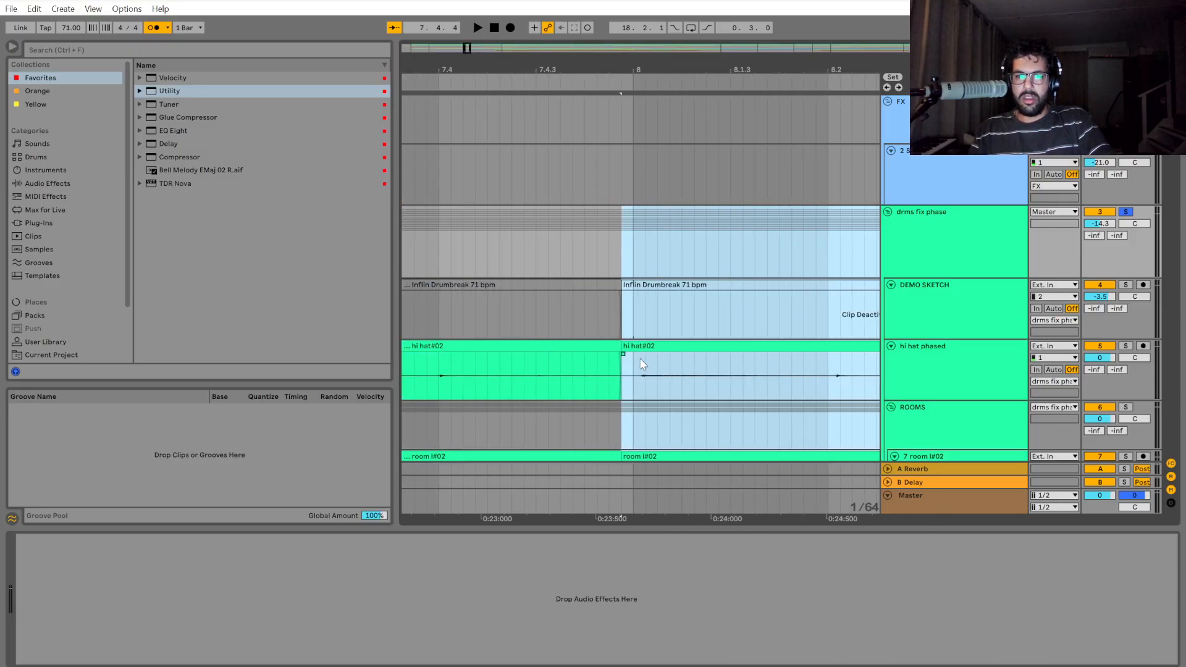
drag(644, 348, 613, 350)
scroll(552, 376, down, 6)
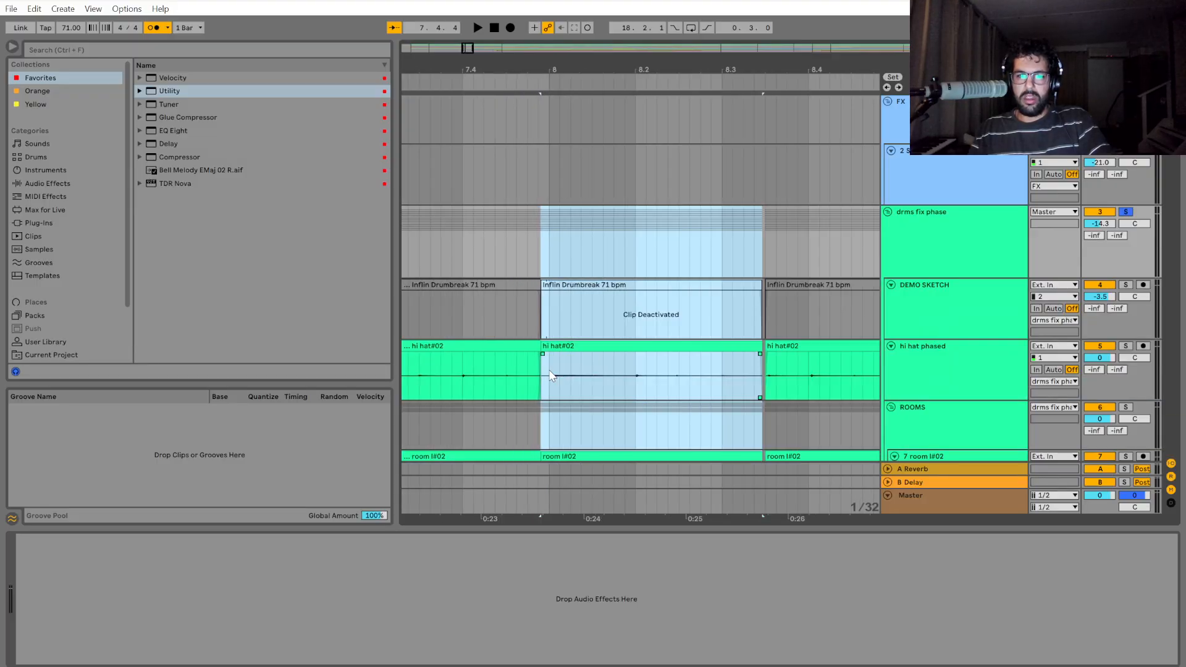
Play the soloed drums from just before 7.4 through the moved section, and again from 8.3 across the gap at 8.3.3.
click(456, 377)
key(space)
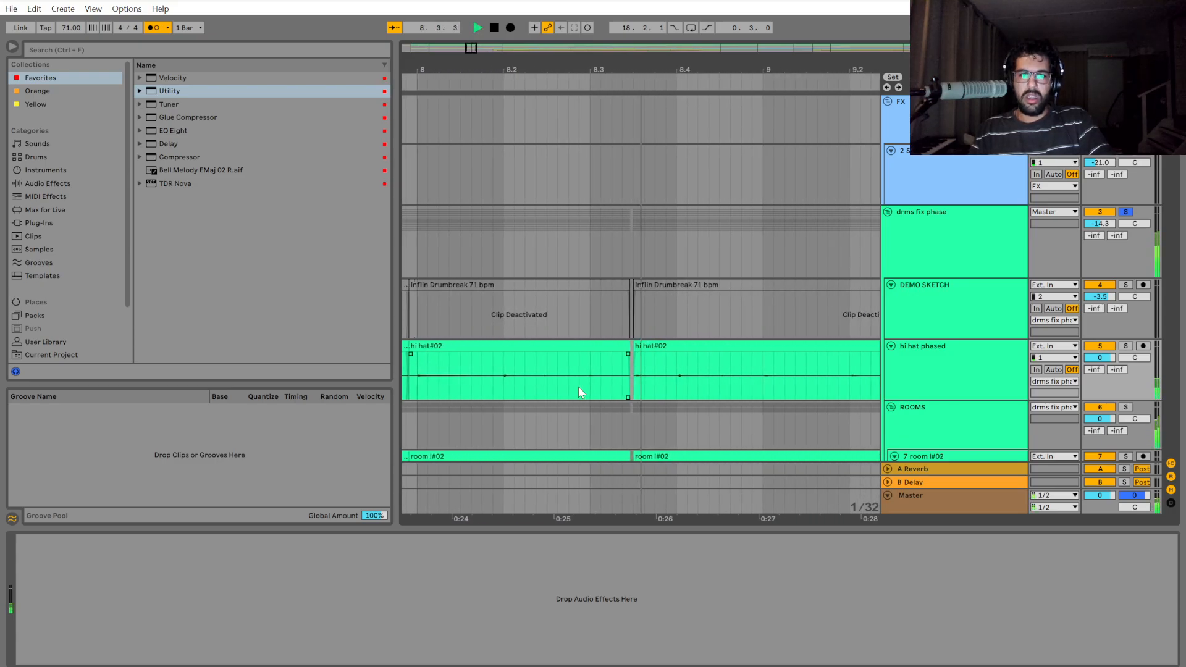
key(space)
scroll(561, 397, up, 2)
click(505, 391)
key(space)
scroll(509, 395, down, 1)
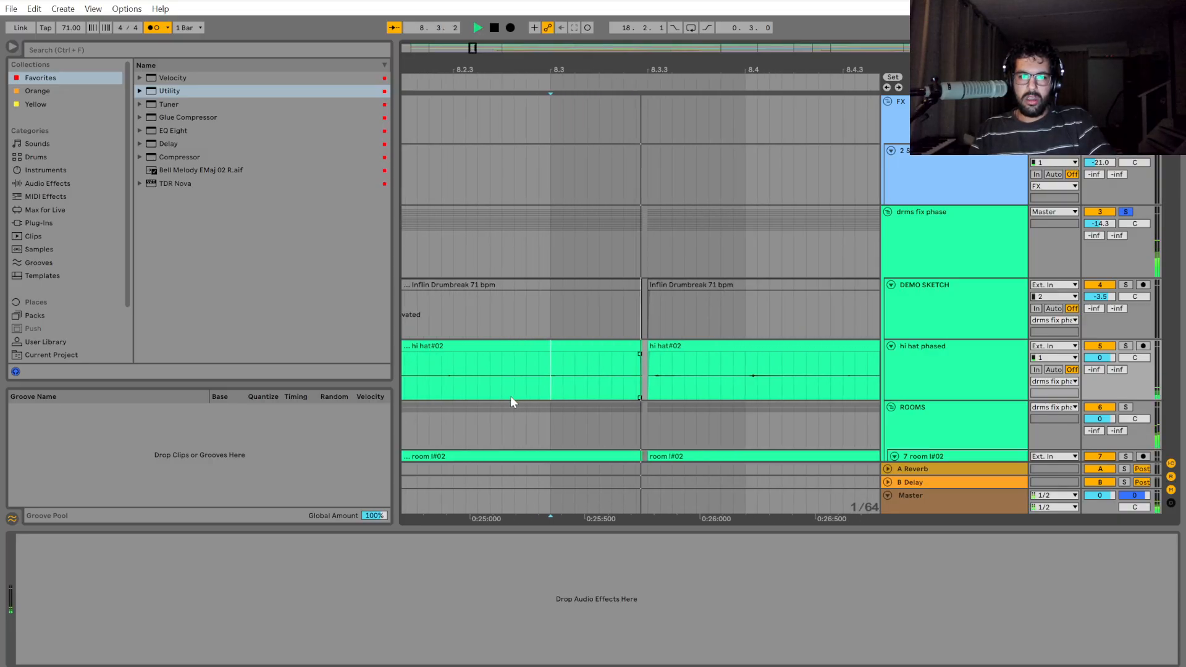
key(space)
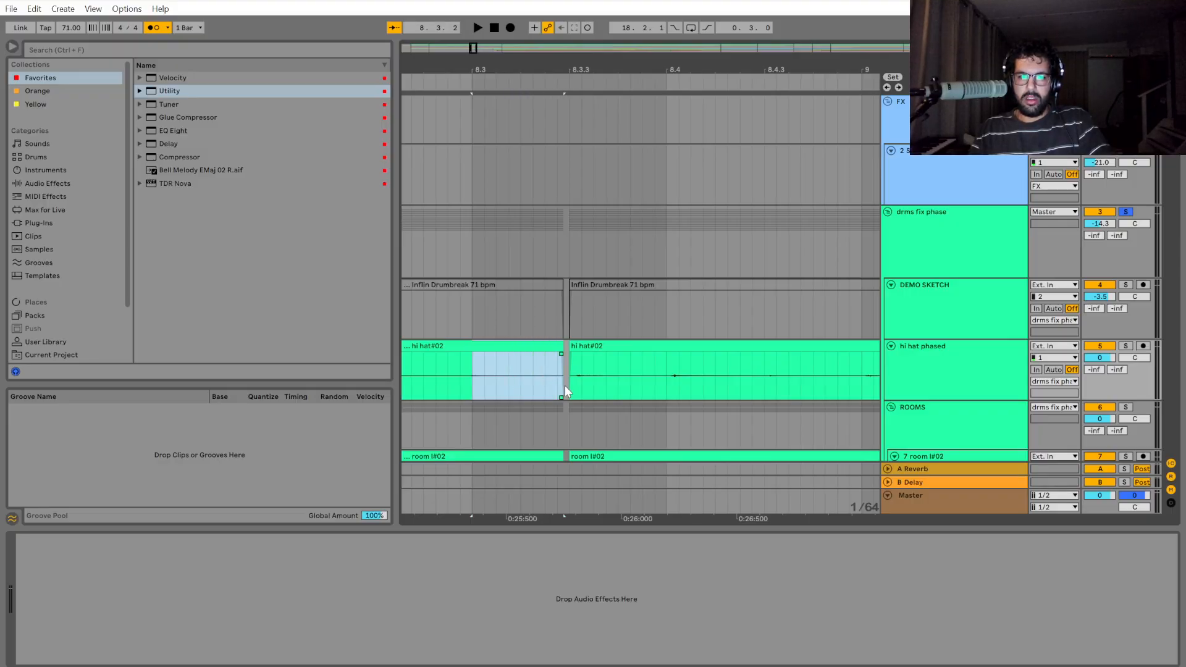
Try to move the drms fix phase section from 8.3.3 to about 8.4 earlier against the preceding clip, and inspect the crossfade.
scroll(564, 386, up, 2)
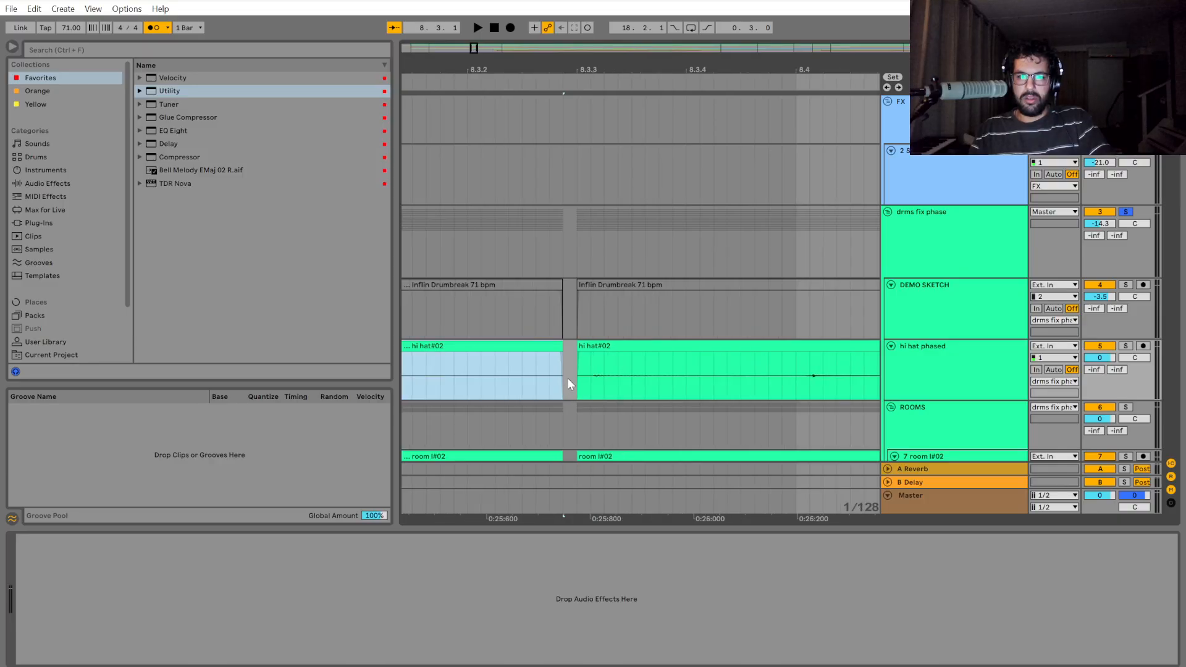
scroll(576, 352, down, 1)
scroll(576, 352, up, 1)
drag(580, 238, 807, 251)
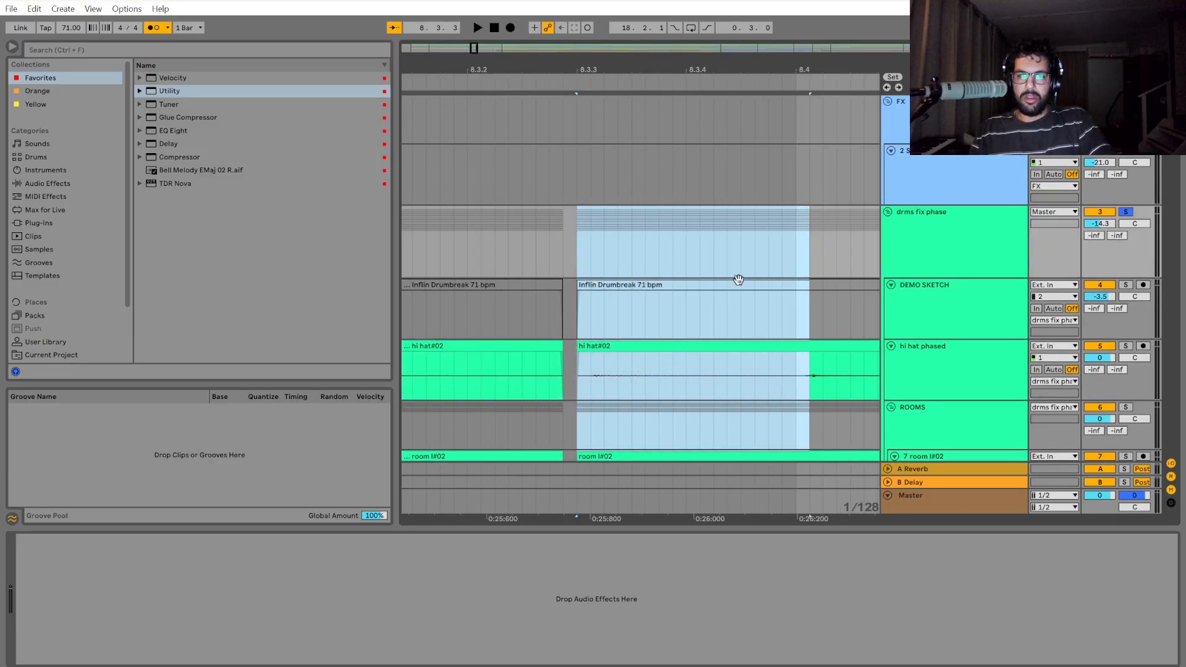
drag(582, 348, 561, 343)
scroll(561, 384, up, 5)
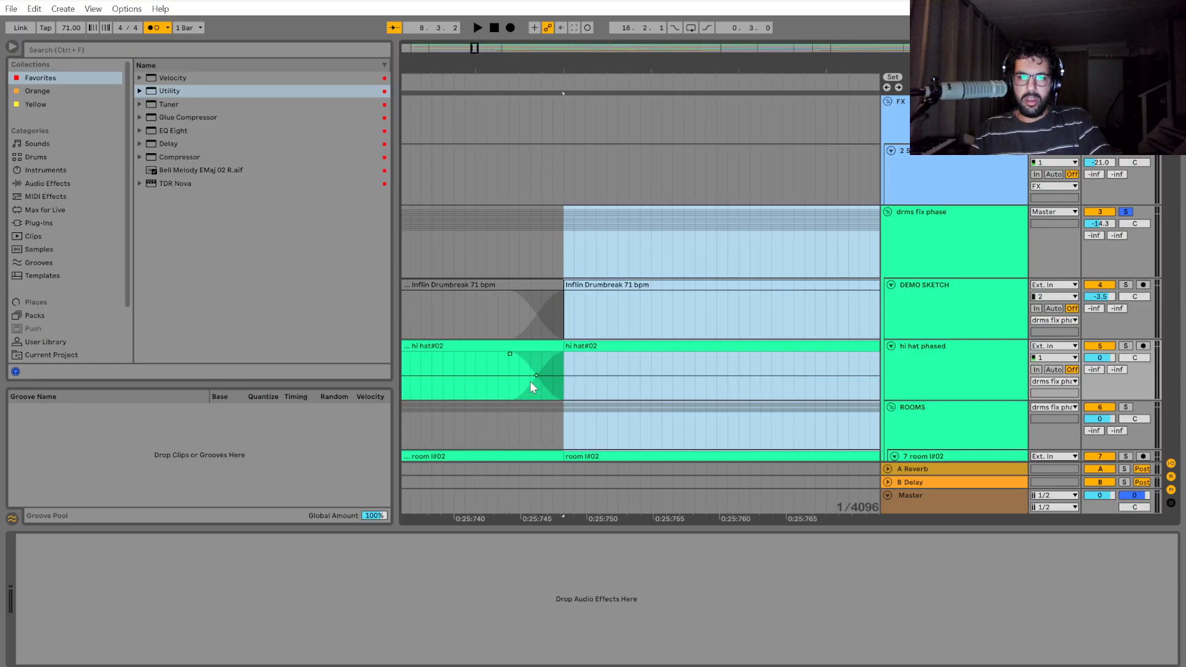
scroll(529, 383, up, 3)
scroll(529, 383, down, 7)
scroll(507, 375, up, 5)
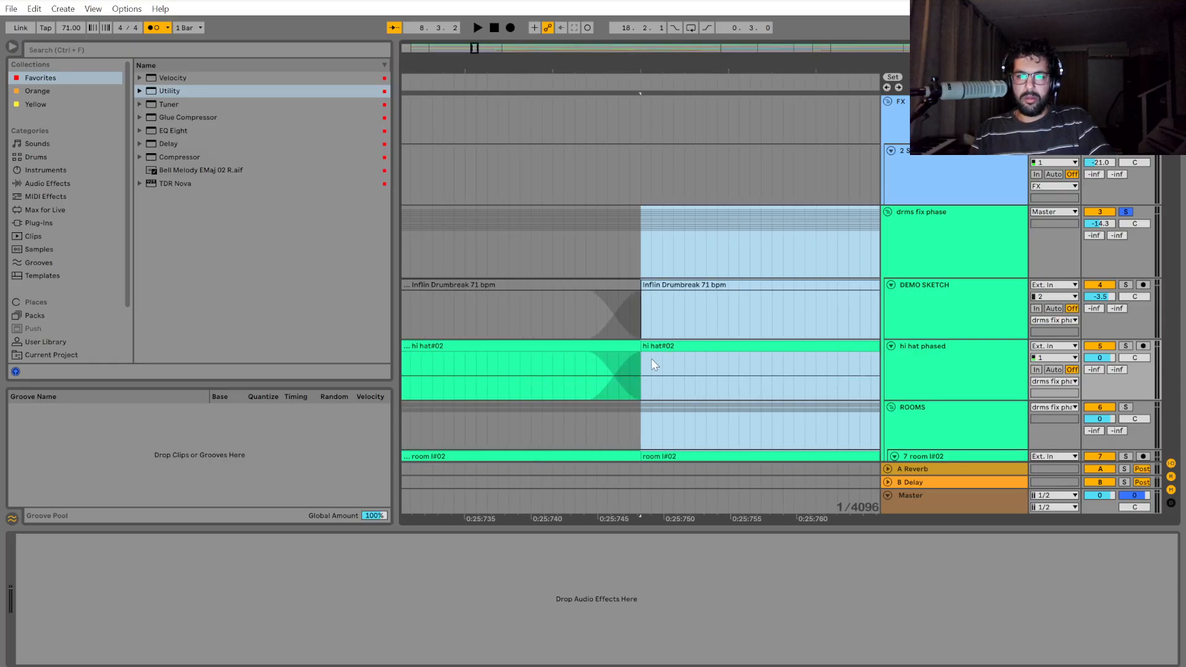
Shift the clip edge at the crossfade slightly, and undo back to the gap before 8.3.3.
drag(639, 349, 651, 354)
key(ctrl+z)
key(ctrl+z)
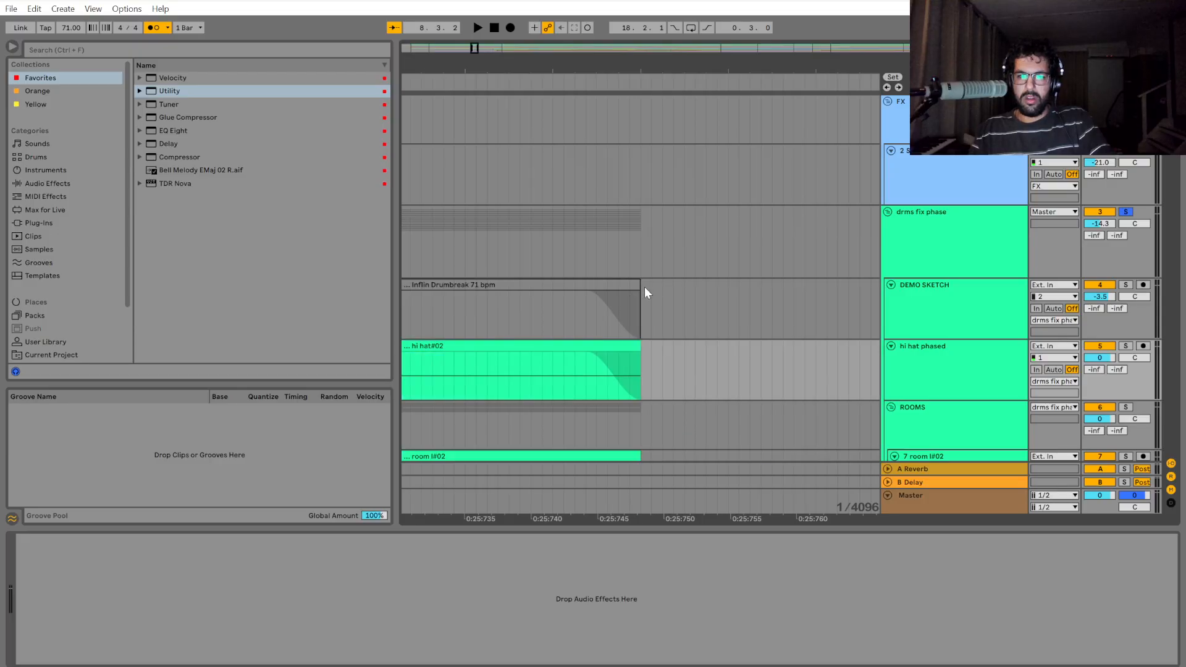
Try to narrow the gap before the 8.3.3 section and crossfade the hi hat phased clips across it, and undo these edits.
scroll(681, 349, down, 4)
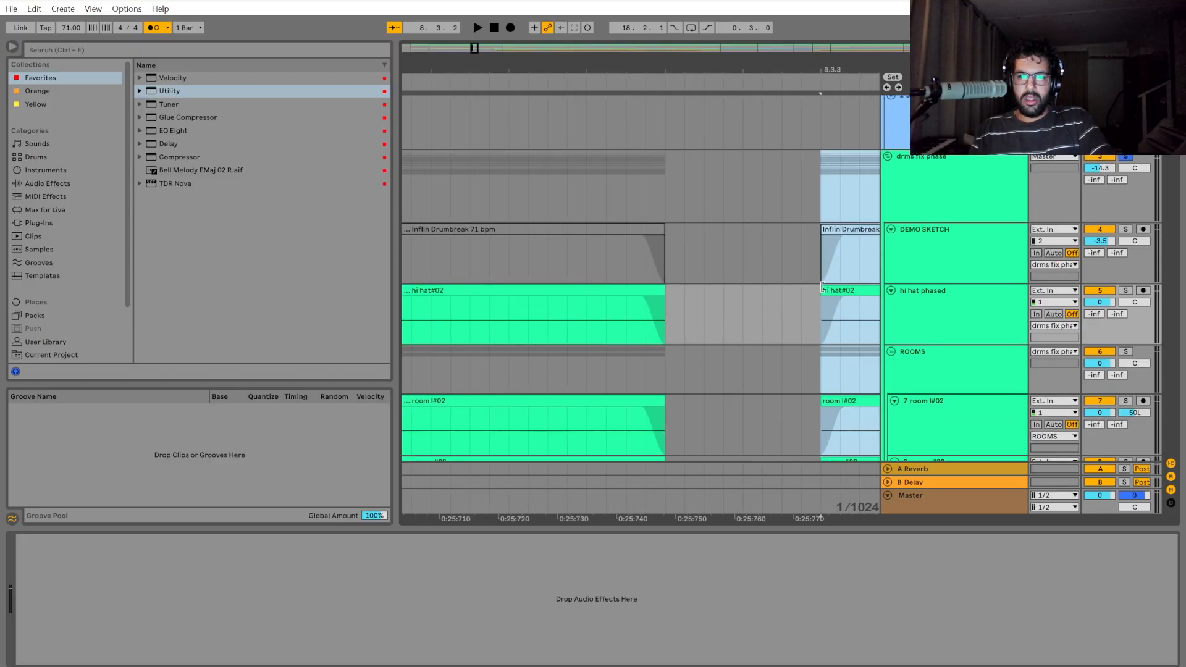
drag(821, 287, 680, 315)
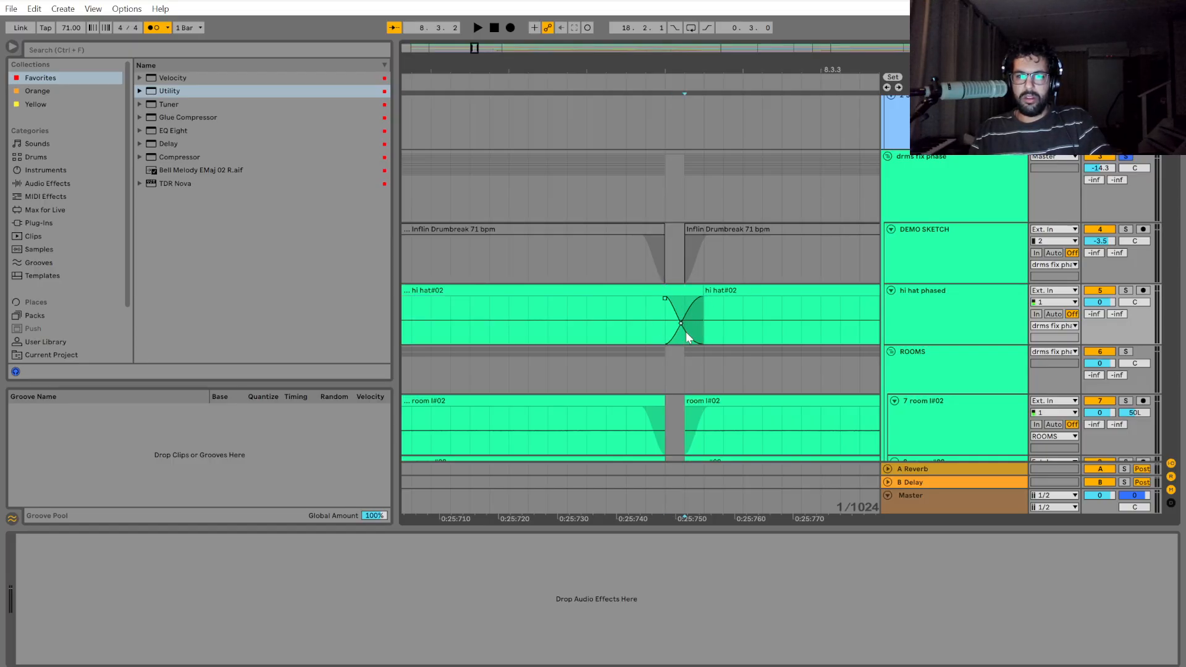
key(ctrl+z)
key(ctrl+z)
key(ctrl+z)
key(ctrl+z)
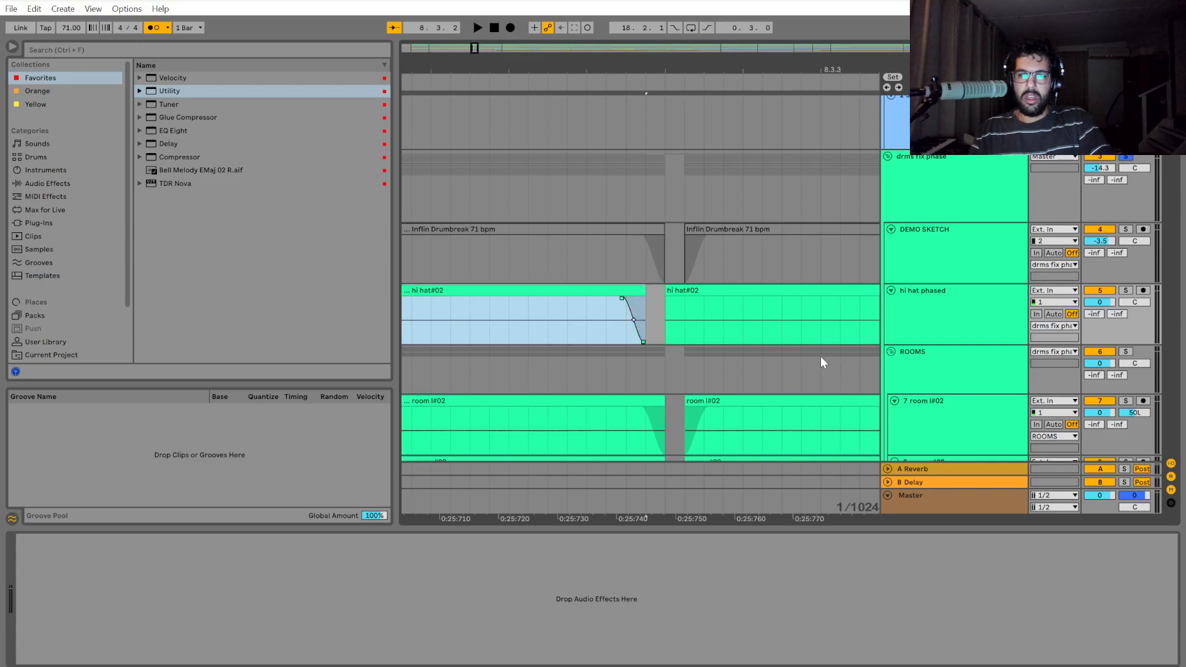
key(ctrl+z)
key(ctrl+z)
scroll(702, 313, down, 5)
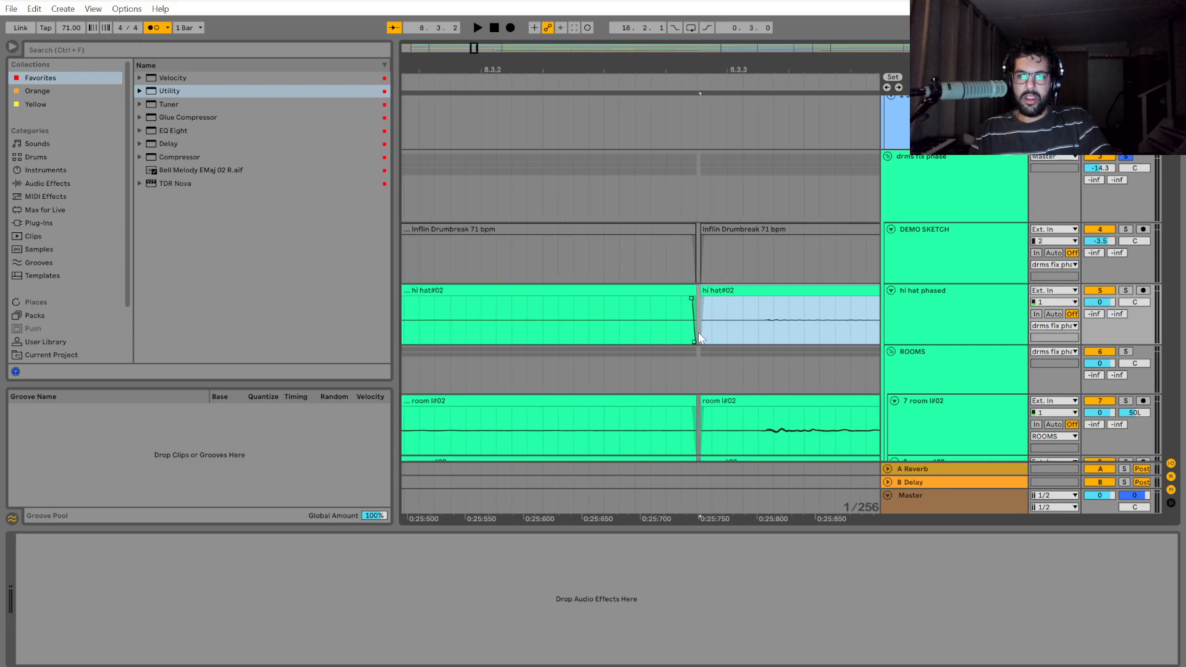
scroll(711, 308, down, 3)
key(ctrl+z)
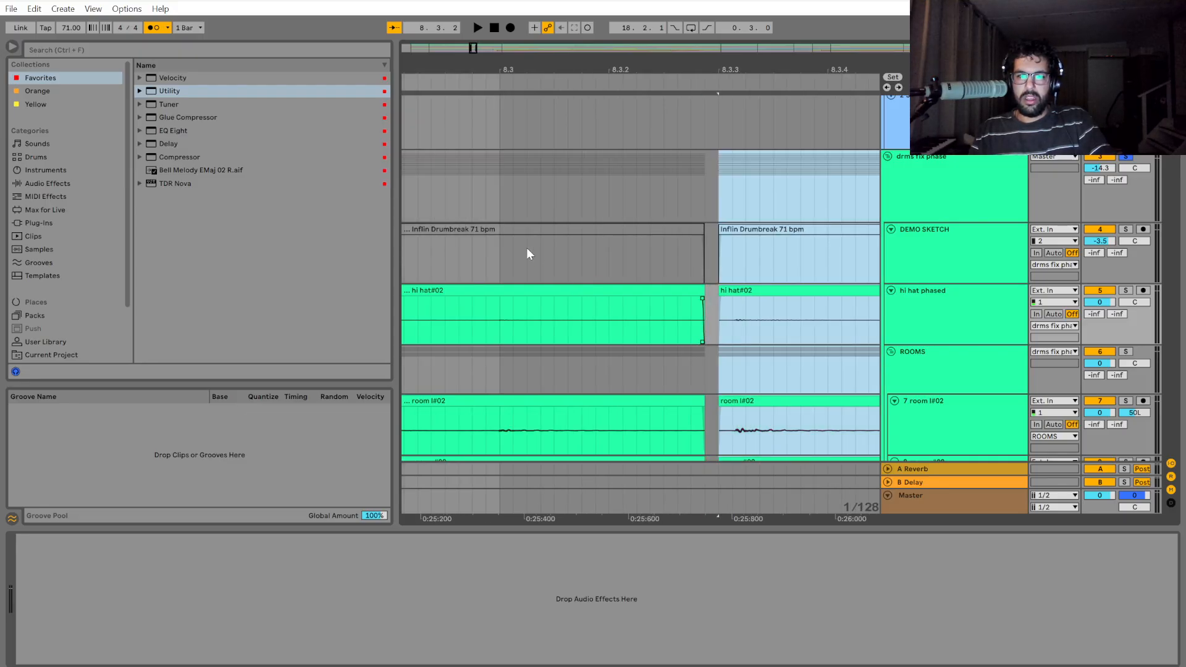
Play the drums from 8.3 across the gap, and again from 8.3.3 to hear where the hit falls.
click(494, 190)
key(space)
key(space)
scroll(563, 286, down, 3)
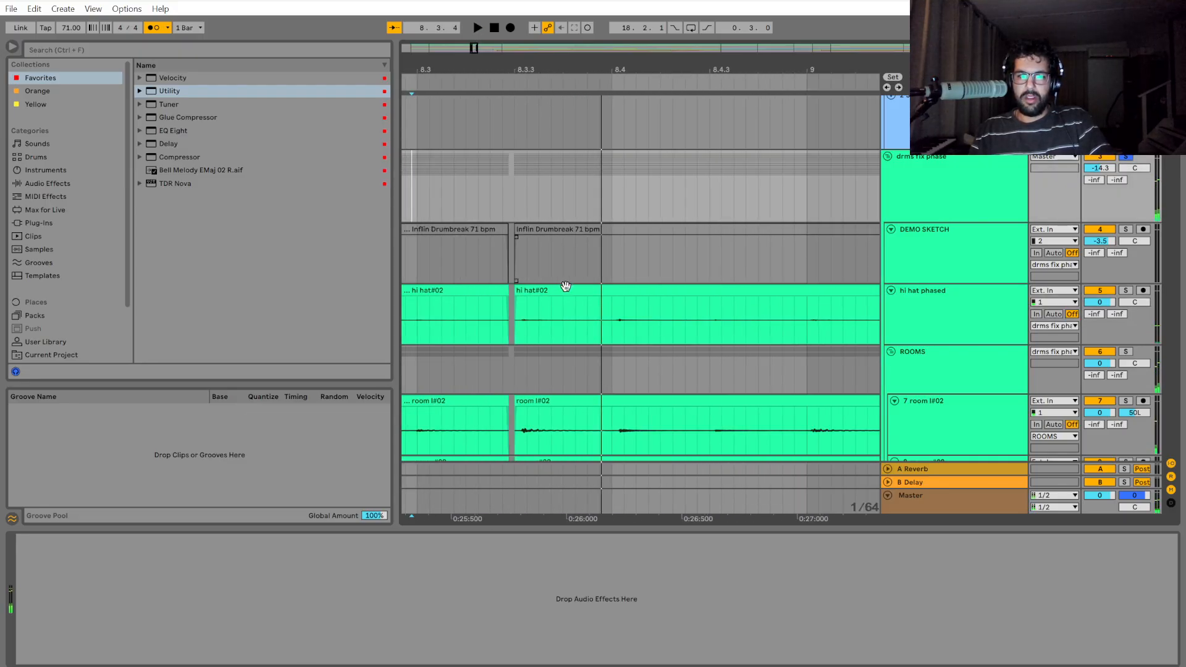
click(414, 206)
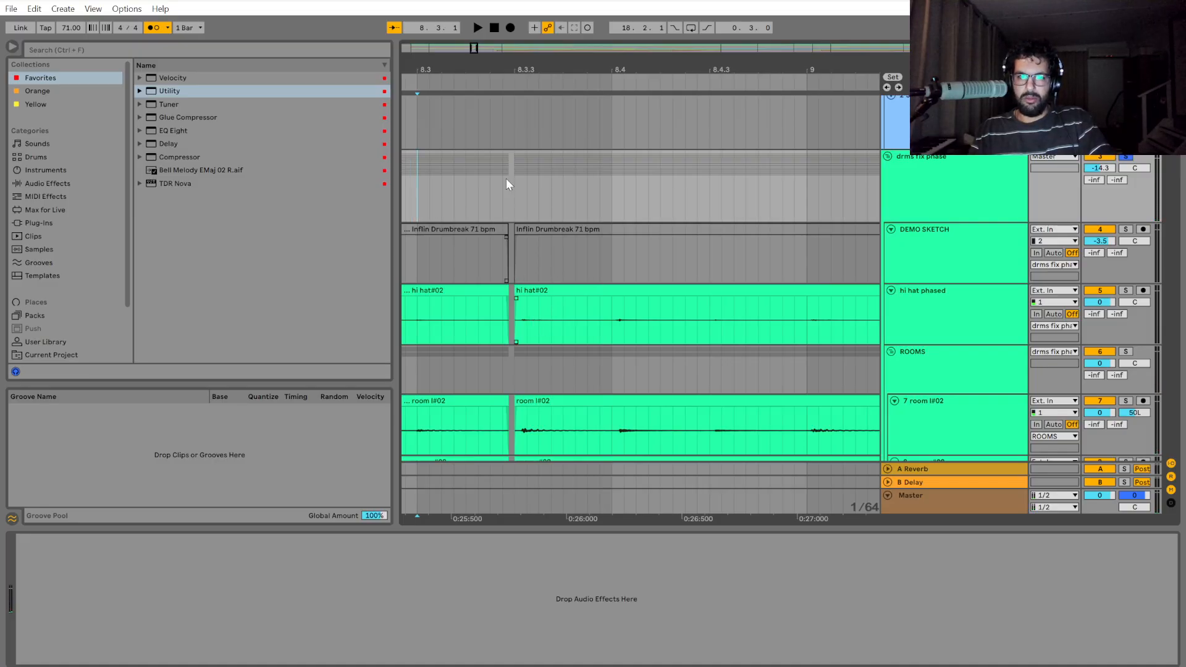
drag(519, 182, 617, 191)
click(515, 194)
key(space)
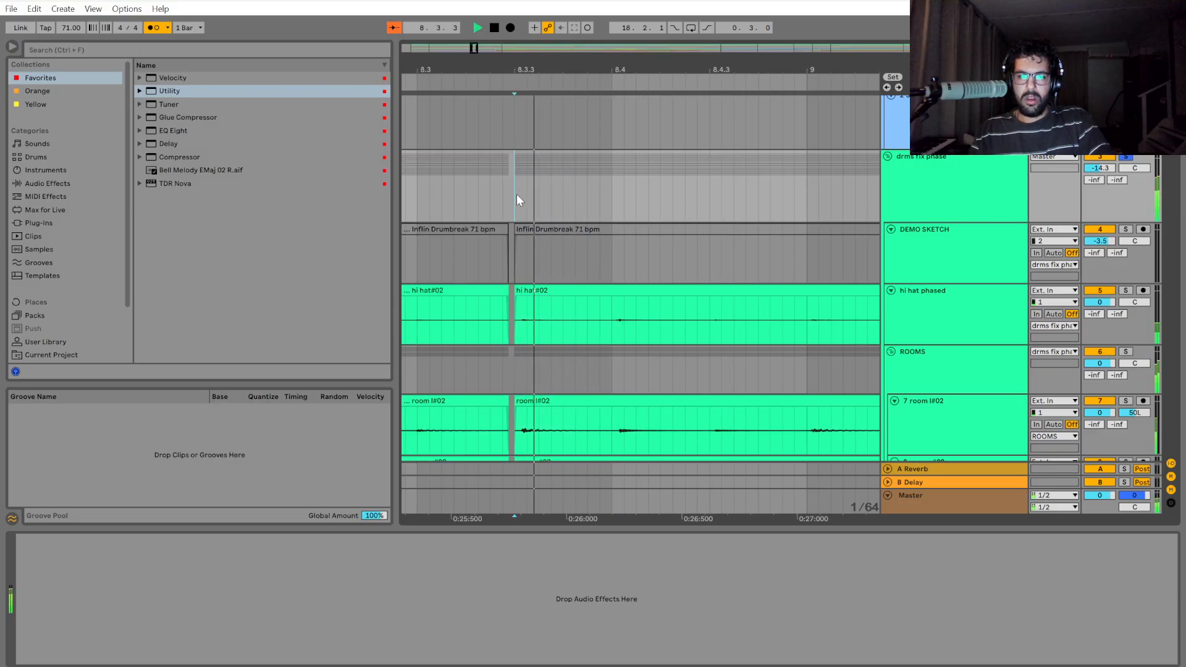
Split out the drms fix phase section from 8.3.3 to bar 9 and move it earlier until it meets the preceding clip.
drag(516, 195, 805, 198)
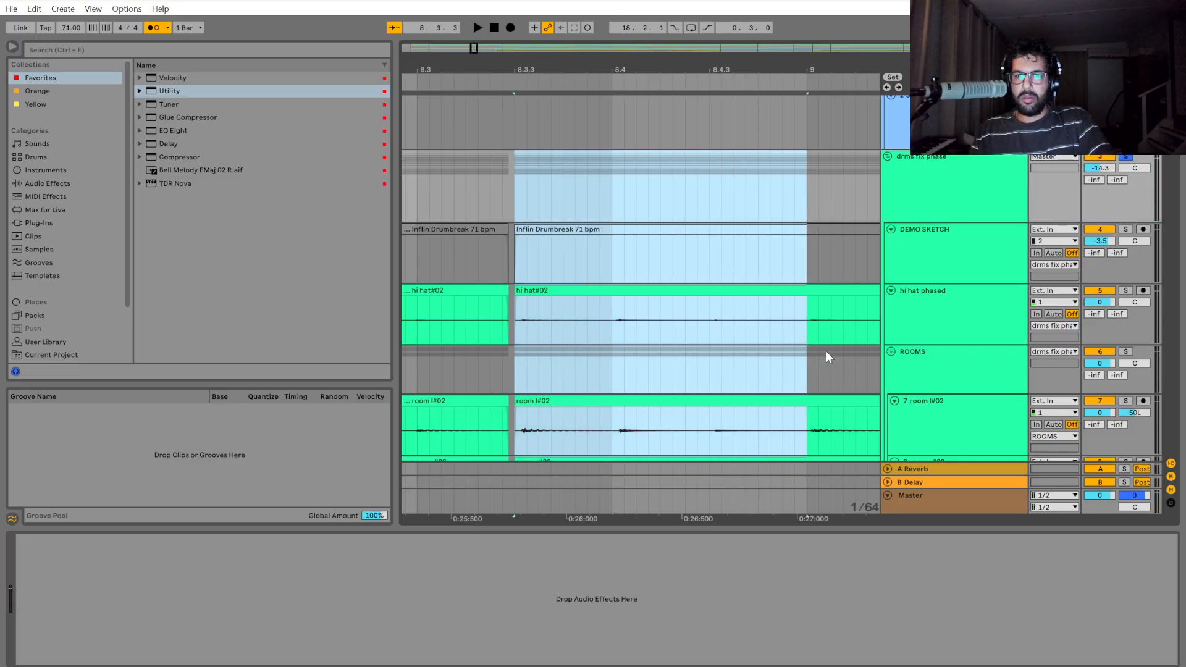
key(ctrl+e)
scroll(509, 300, up, 4)
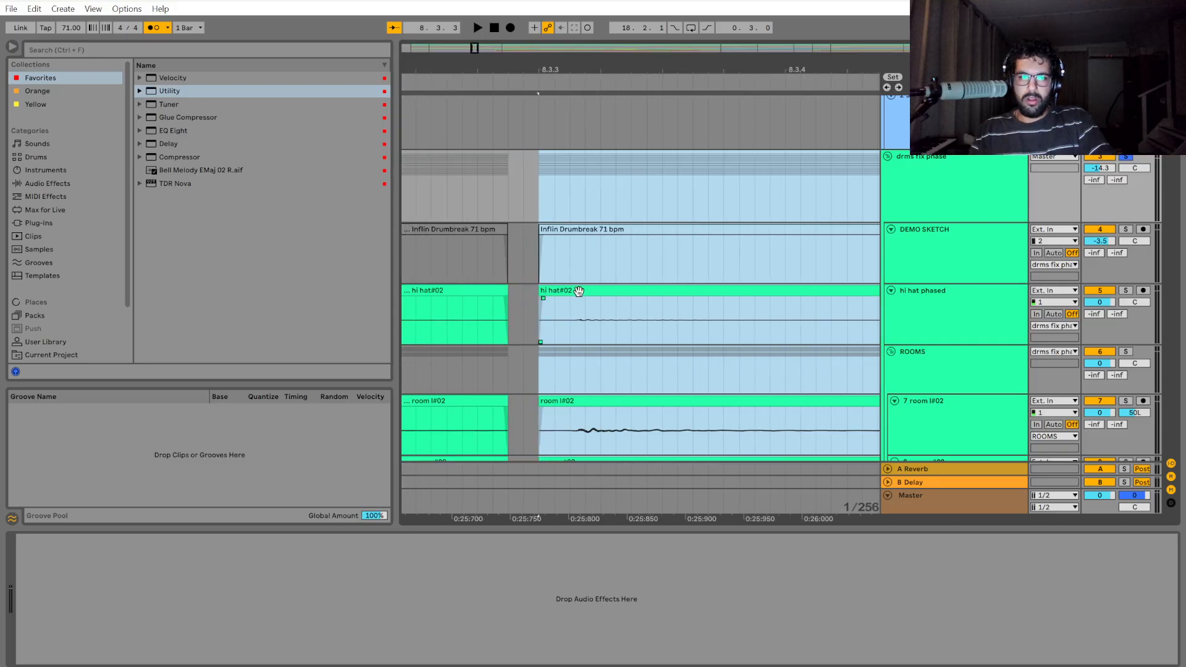
drag(578, 291, 542, 293)
scroll(577, 345, down, 8)
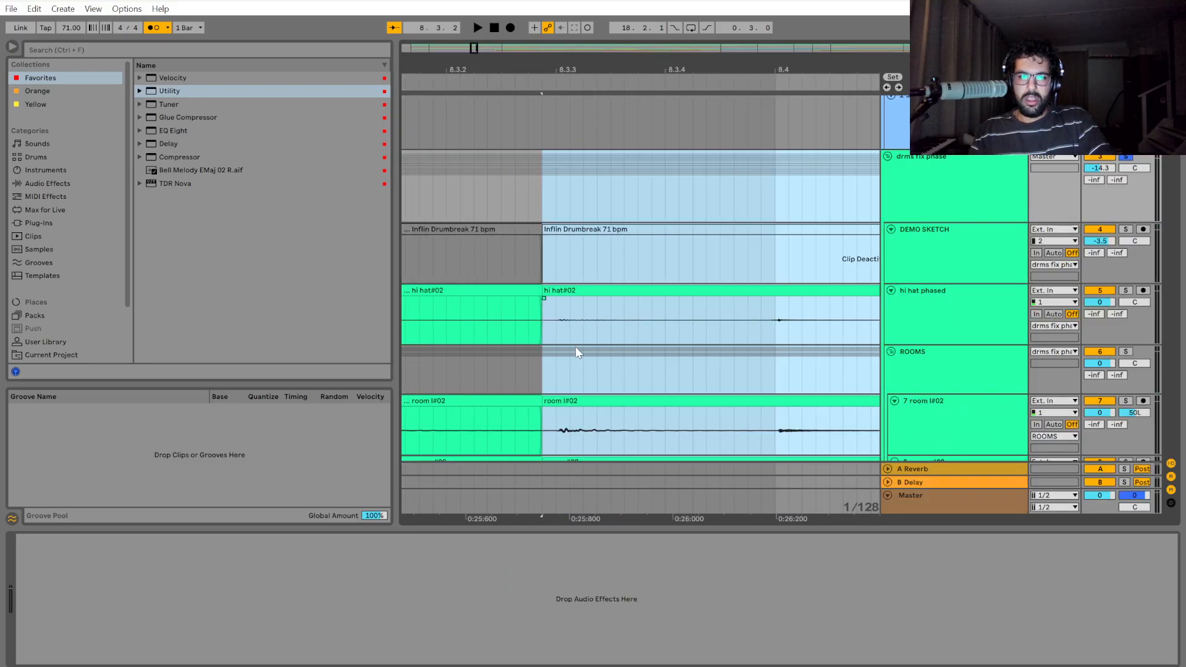
scroll(514, 346, up, 6)
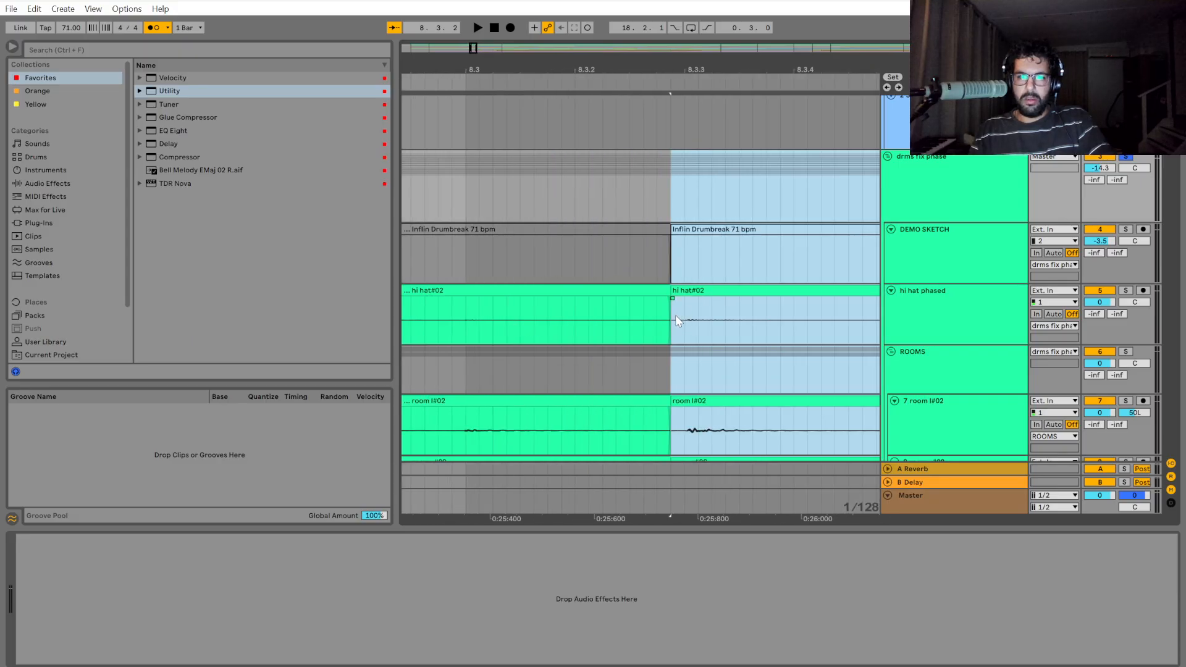
Play the edited drums from around bar 8, and again from 7.2 into beat 8.2.
scroll(613, 351, down, 5)
click(550, 362)
key(space)
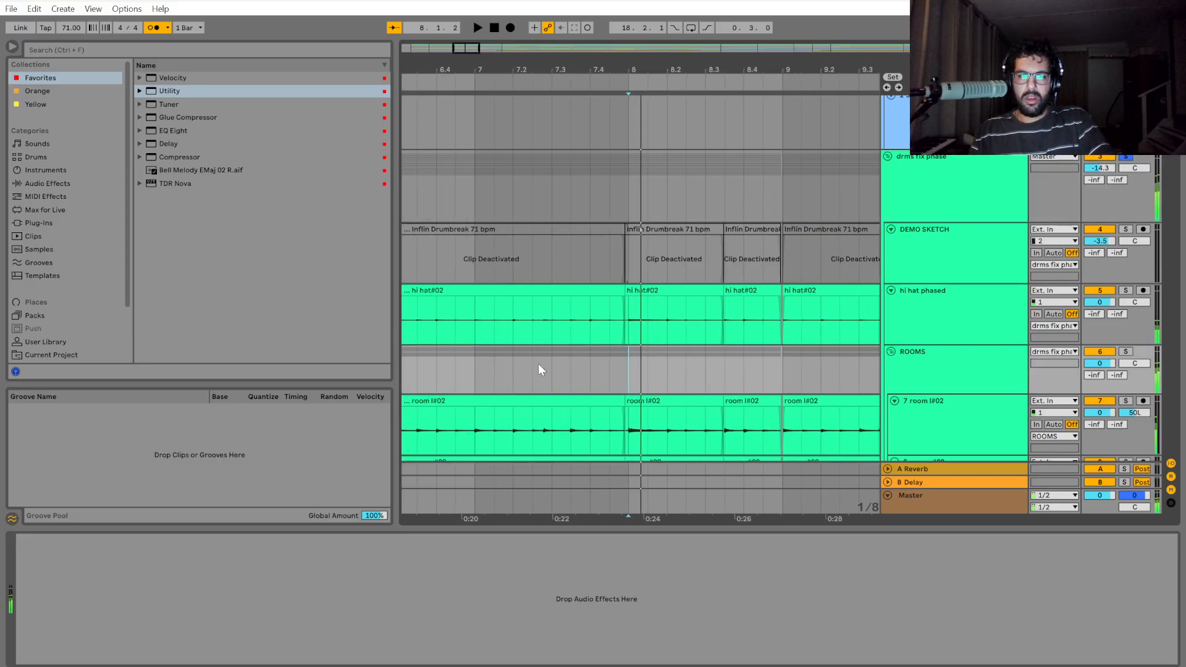
click(528, 362)
key(space)
key(space)
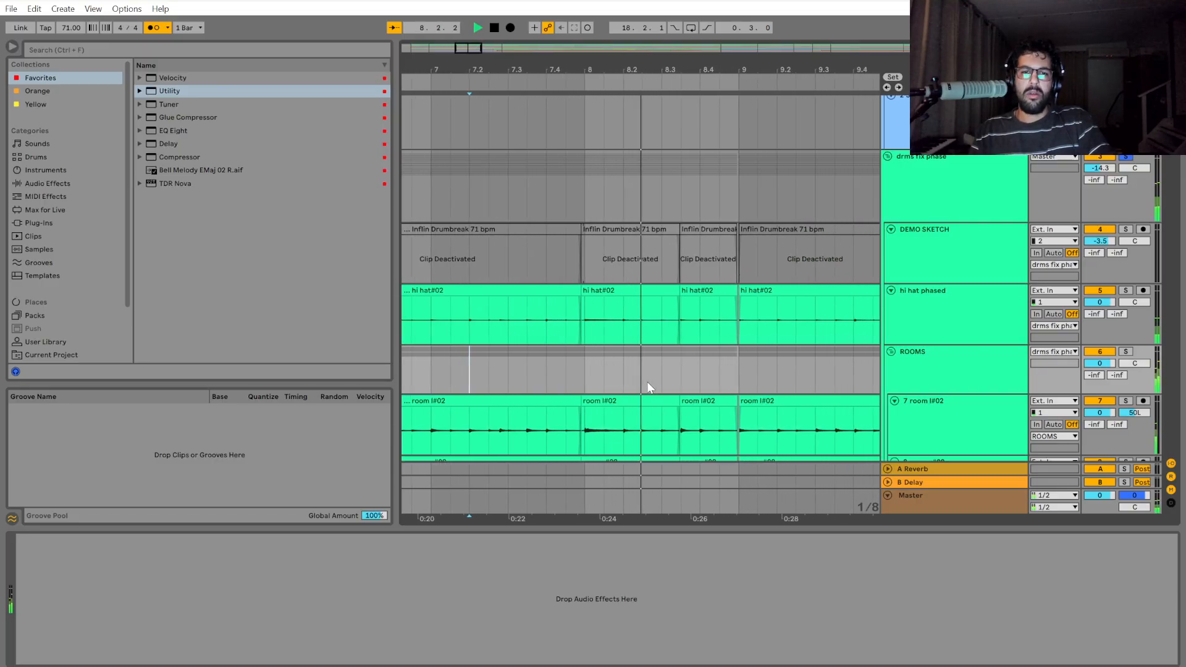
key(space)
Play the drums from bar 8 into bar 9, stop, and examine the gap between the clips just before 9.1.1.
scroll(605, 341, up, 5)
scroll(631, 343, down, 5)
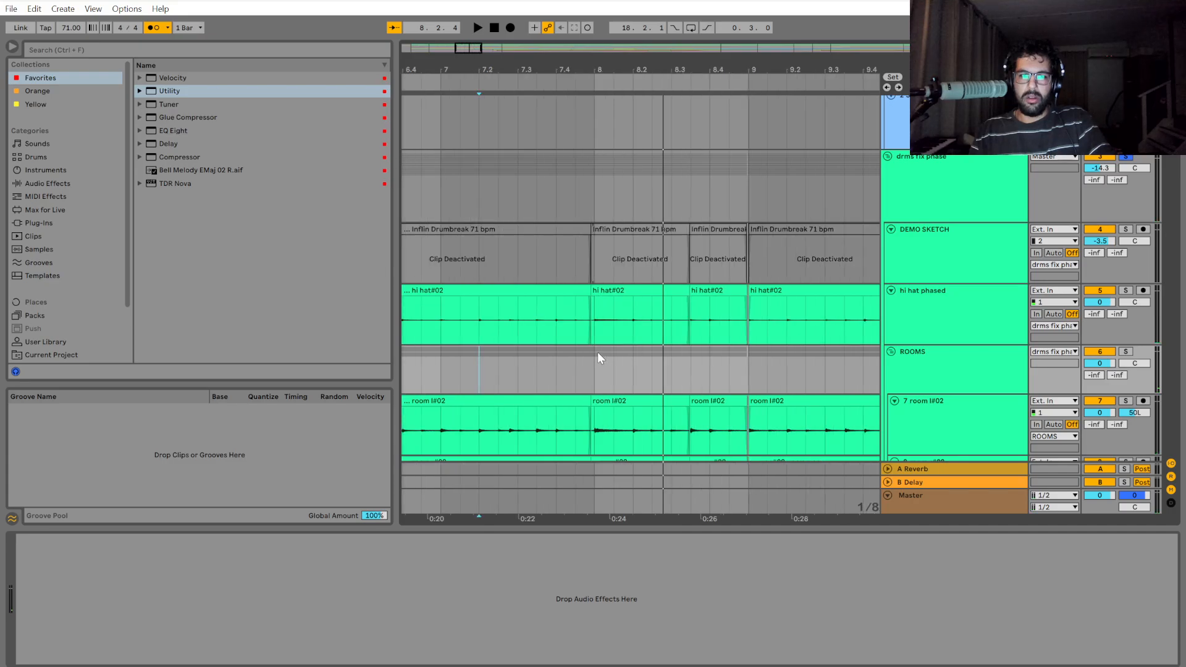
click(601, 371)
key(space)
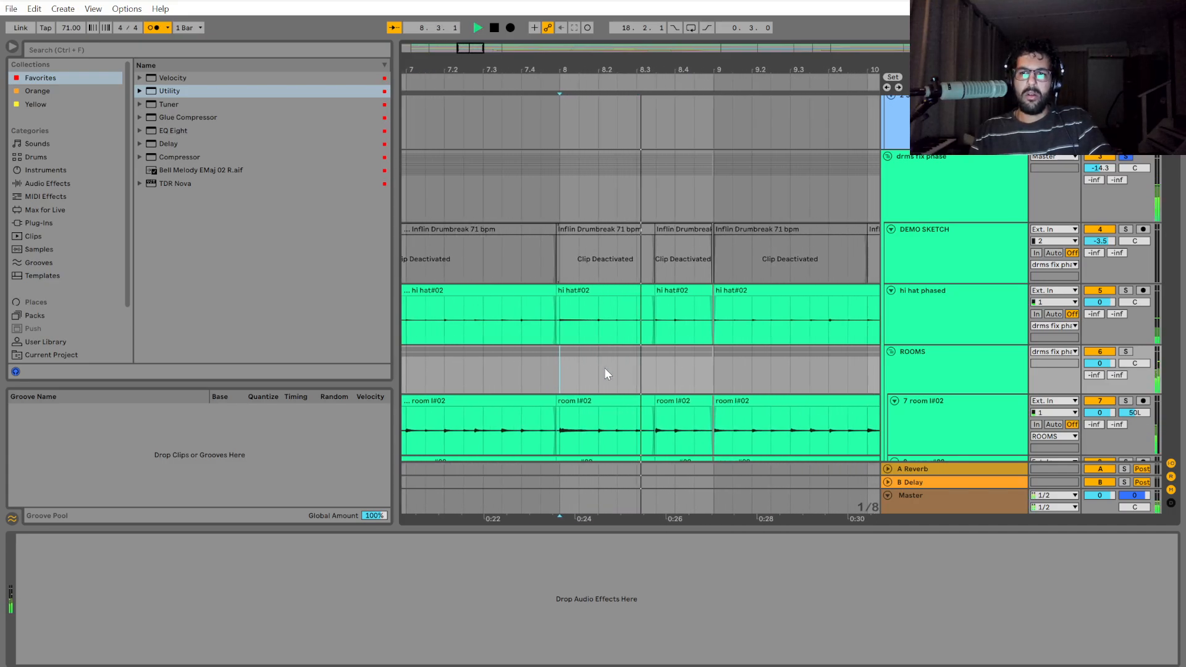
key(space)
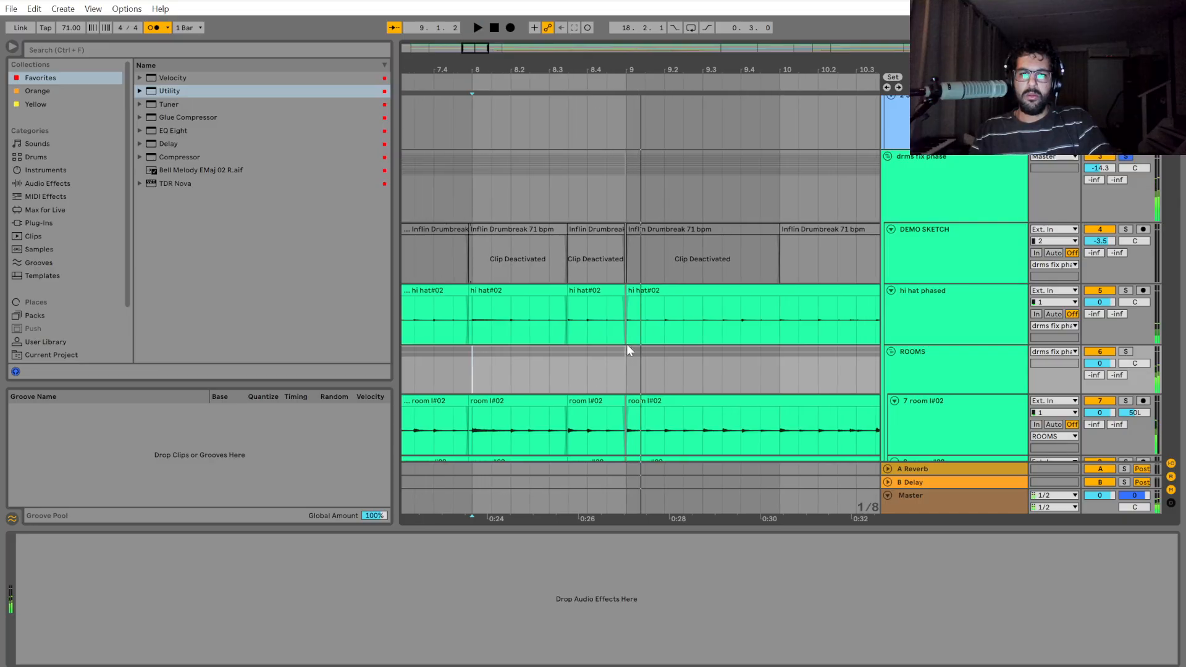
scroll(626, 342, up, 5)
scroll(623, 206, down, 2)
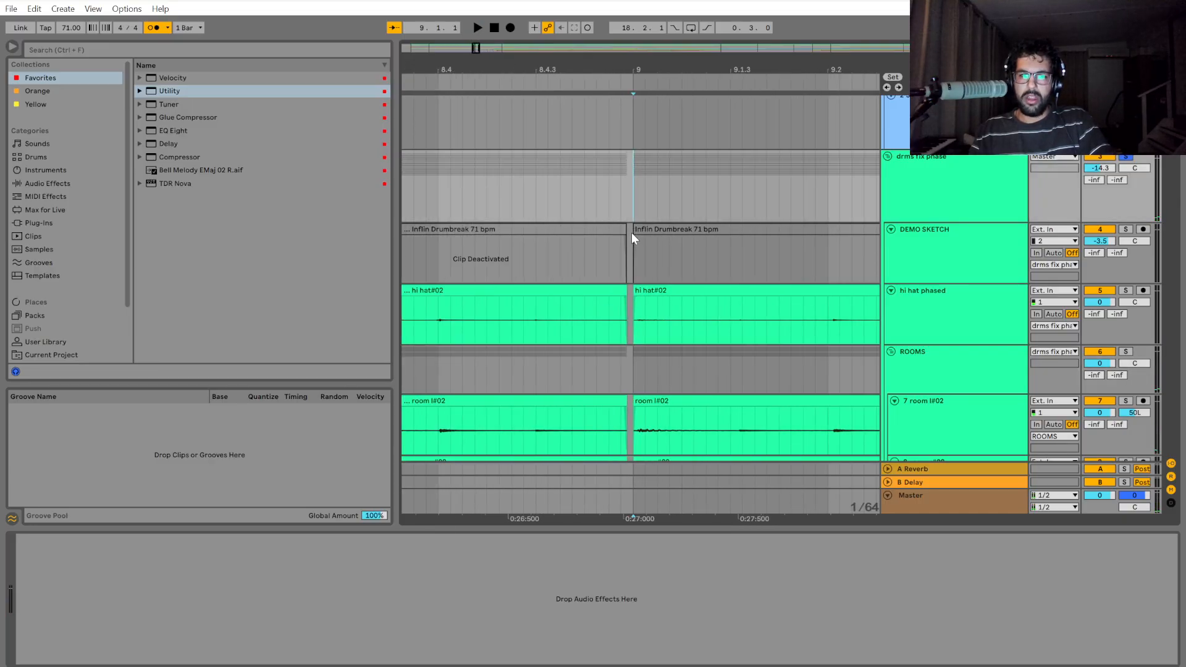
Split out the drms fix phase section from bar 9 to 9.3 and move it slightly earlier, into the gap before it.
click(632, 219)
drag(633, 187, 749, 196)
key(ctrl+e)
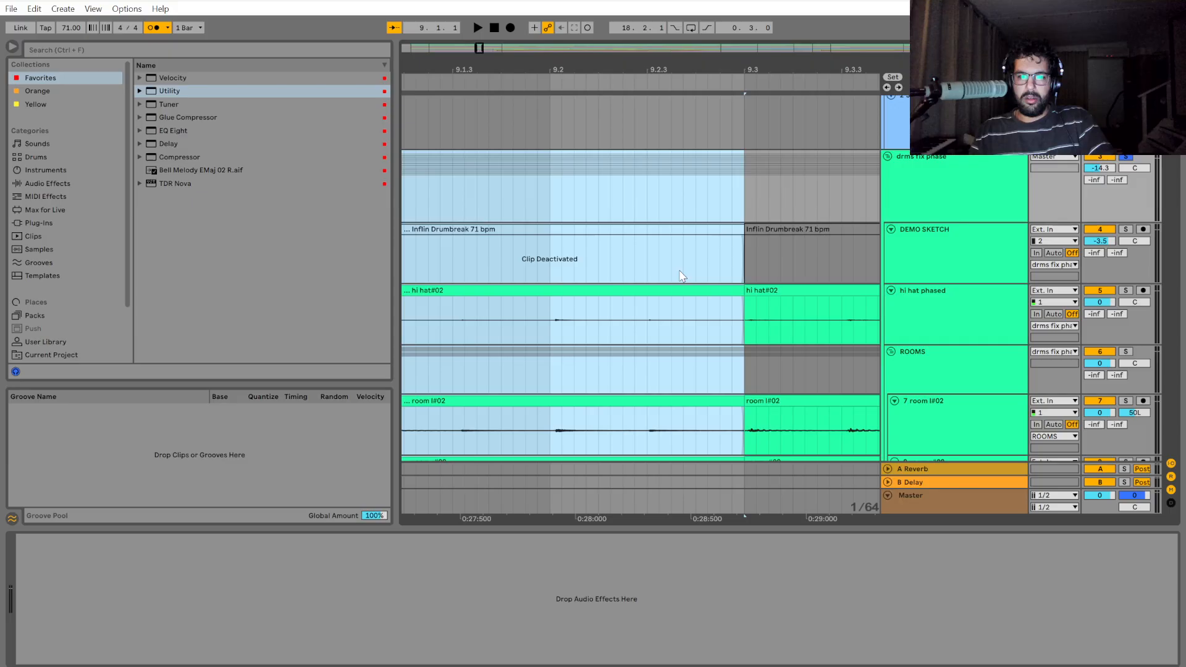
drag(507, 506, 835, 507)
scroll(675, 292, up, 5)
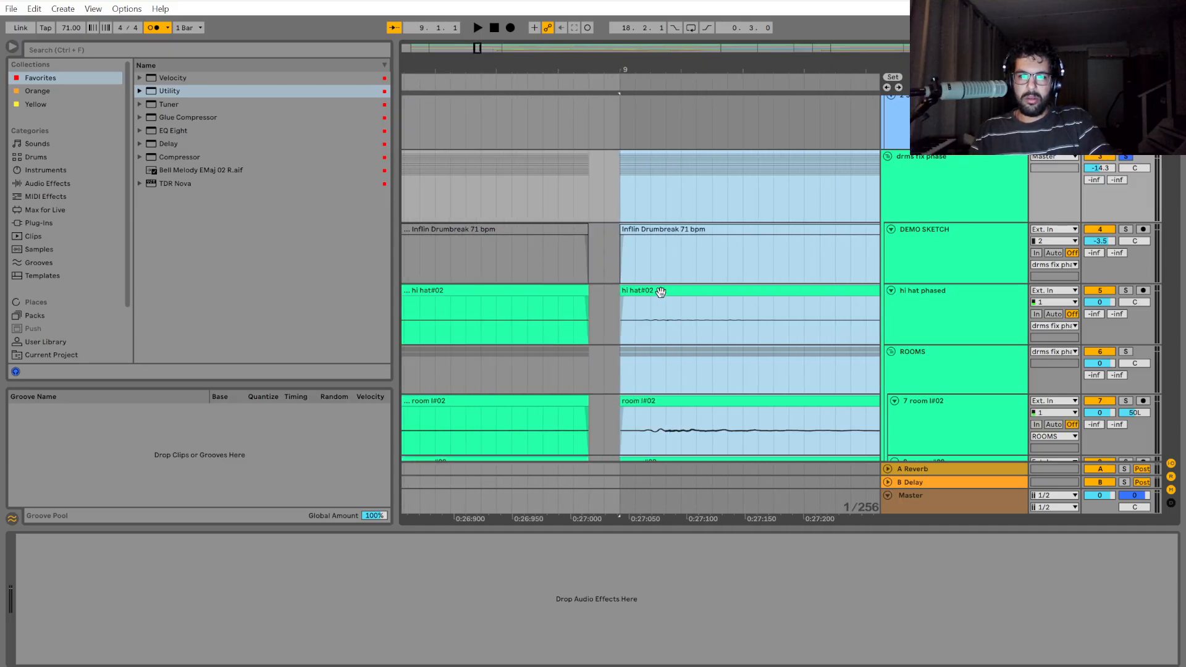
drag(660, 292, 605, 294)
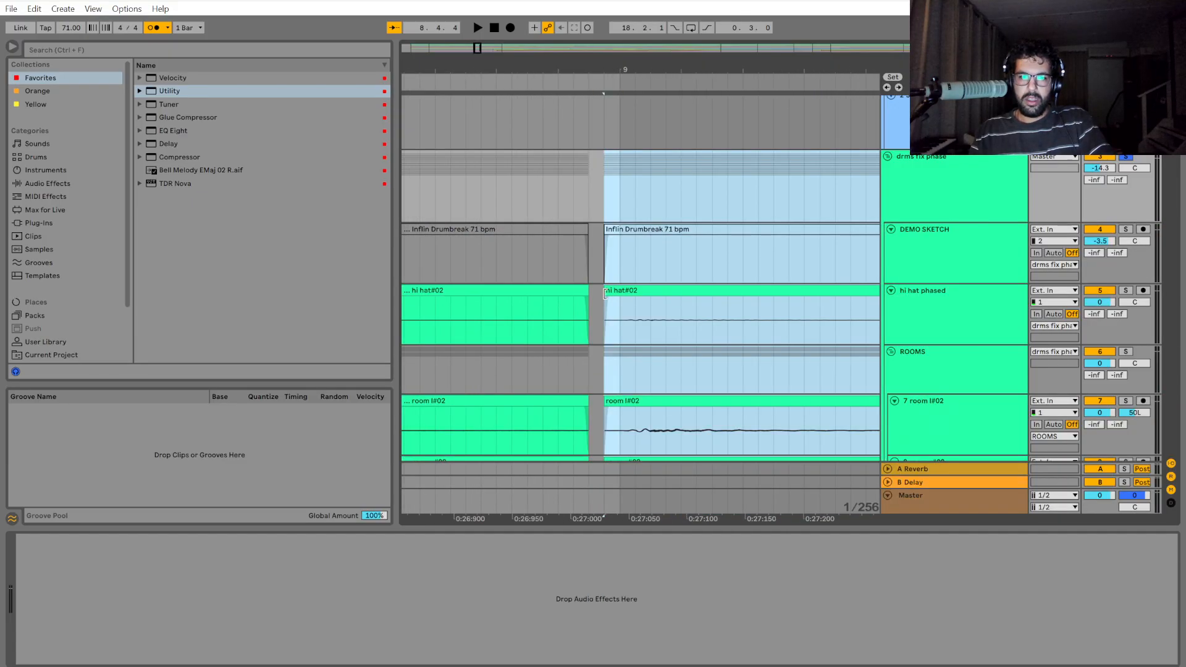
scroll(605, 293, down, 6)
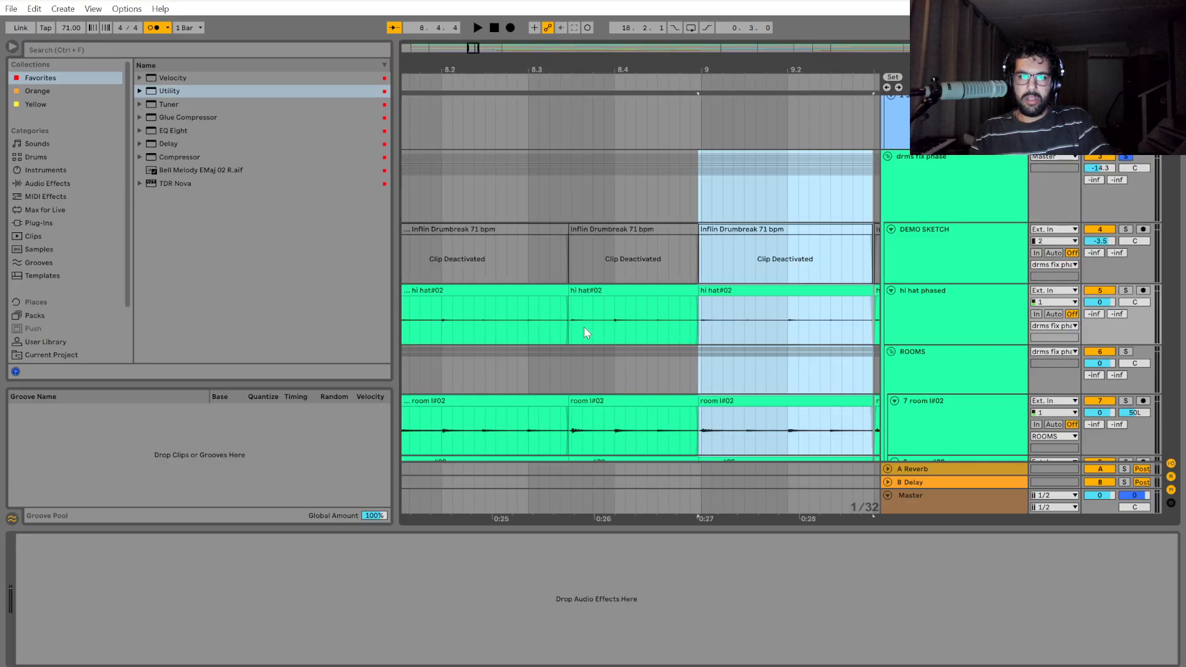
Play the edited drums from 8.2 through bar 9 and stop just past 9.3.
click(447, 320)
key(space)
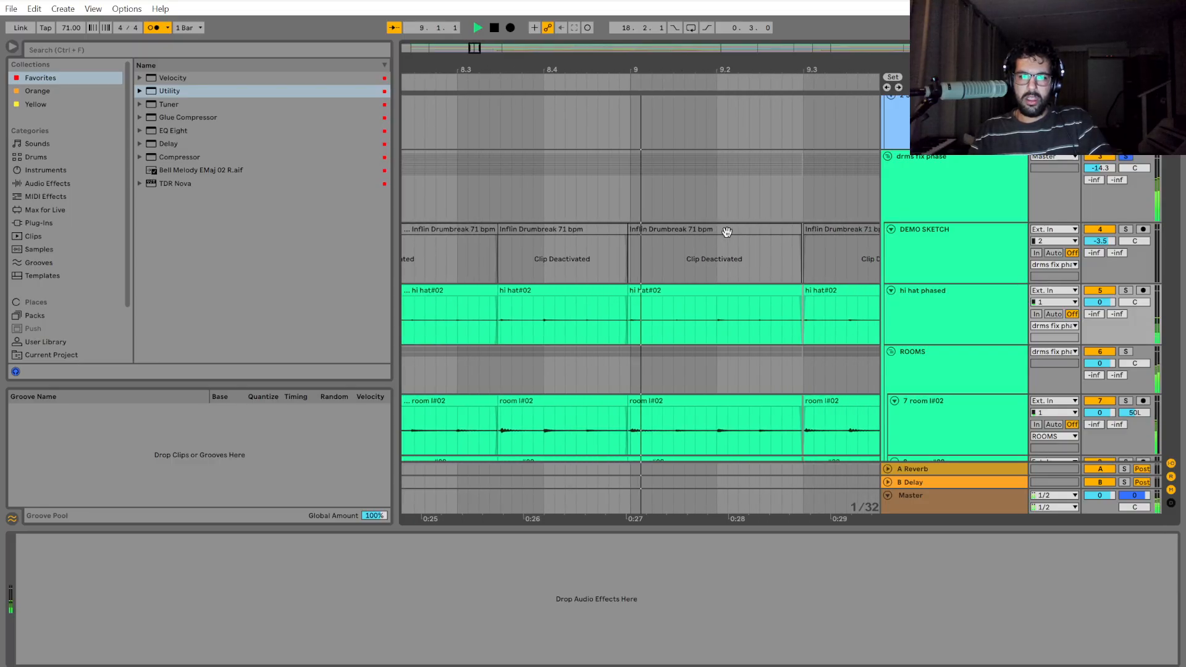
key(space)
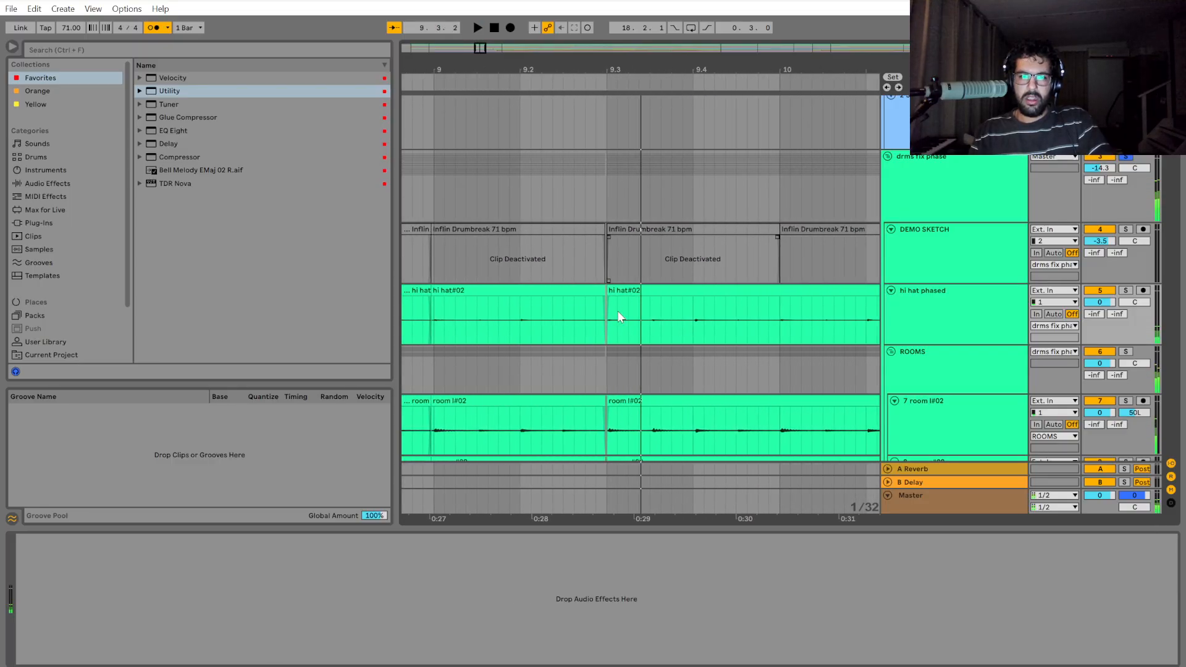
Play the drums from 9.3 to 9.4 and examine the gap between the clips at 9.3.
scroll(614, 309, up, 5)
mouse_move(614, 188)
mouse_down()
mouse_move(763, 190)
mouse_move(604, 196)
mouse_up()
scroll(611, 210, down, 5)
key(space)
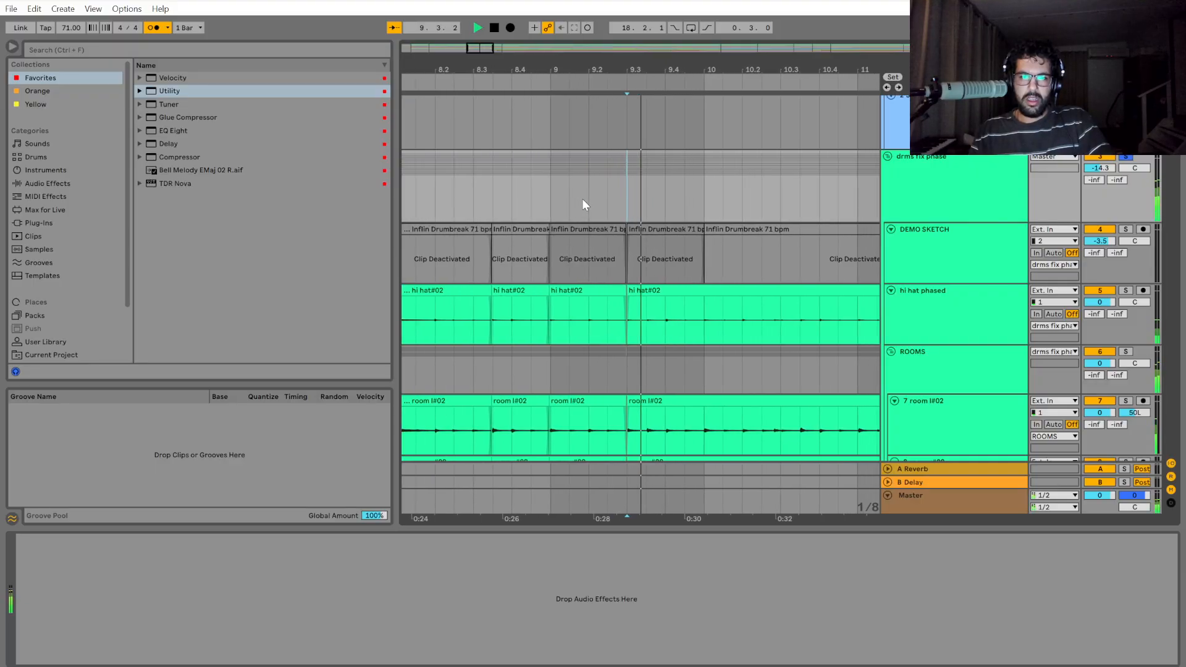
scroll(581, 204, up, 4)
key(space)
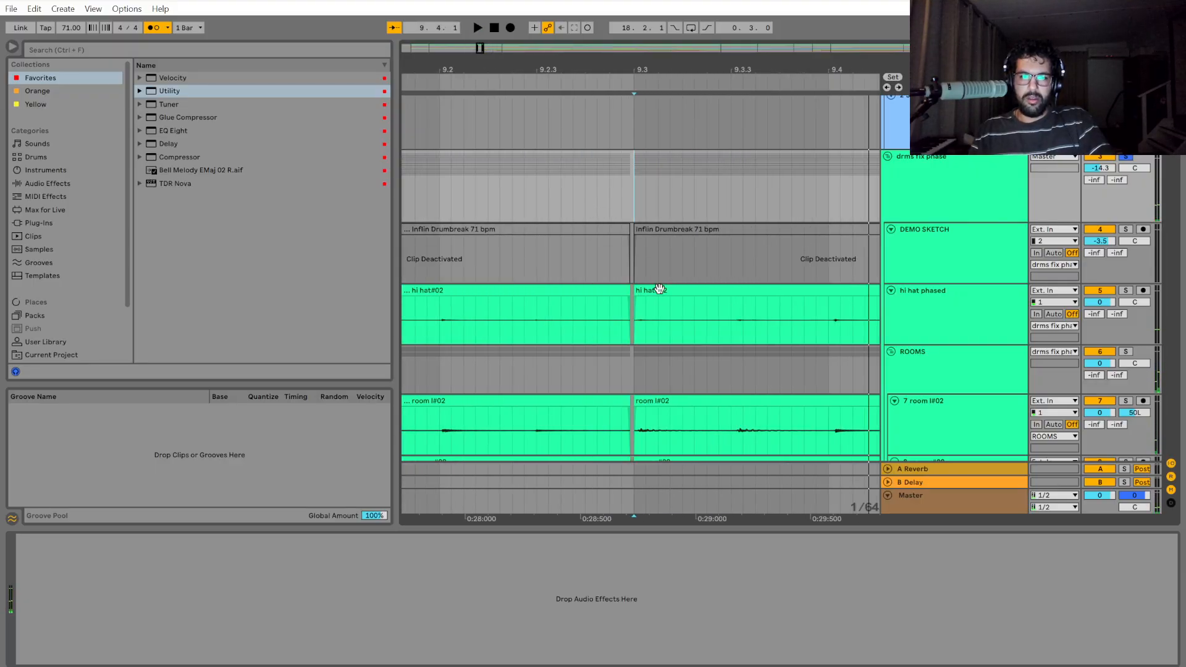
Split out the drms fix phase section from 9.3 to bar 10 and move it slightly earlier toward the preceding clip.
drag(643, 202, 810, 159)
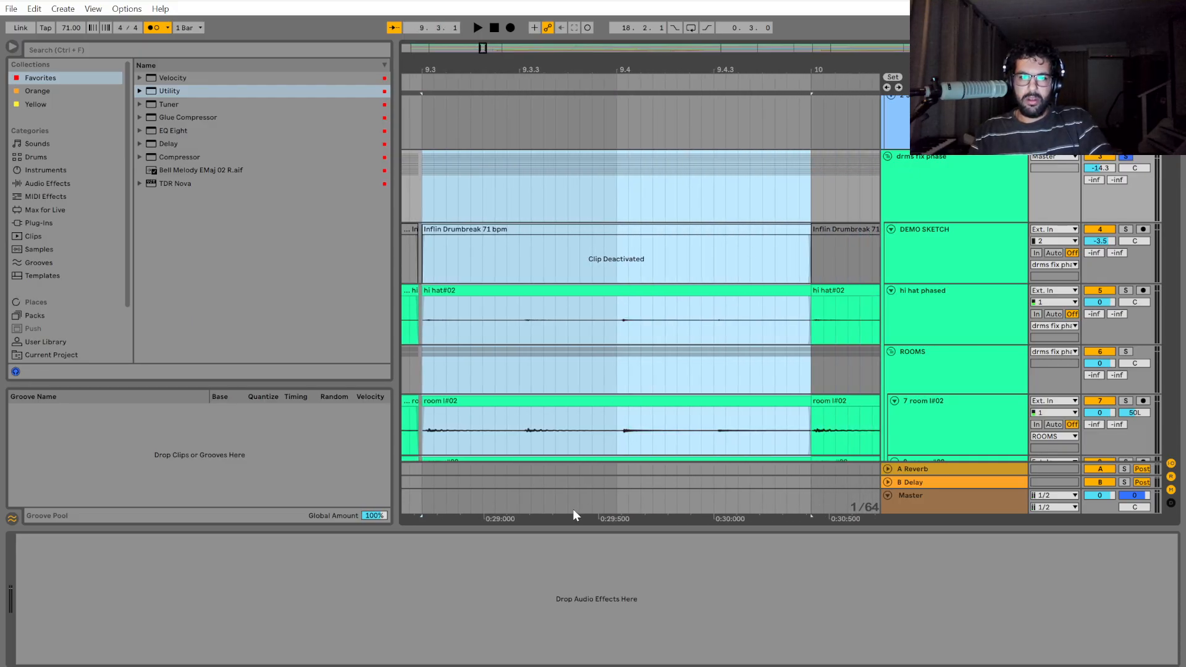
drag(584, 516, 726, 516)
scroll(562, 323, up, 7)
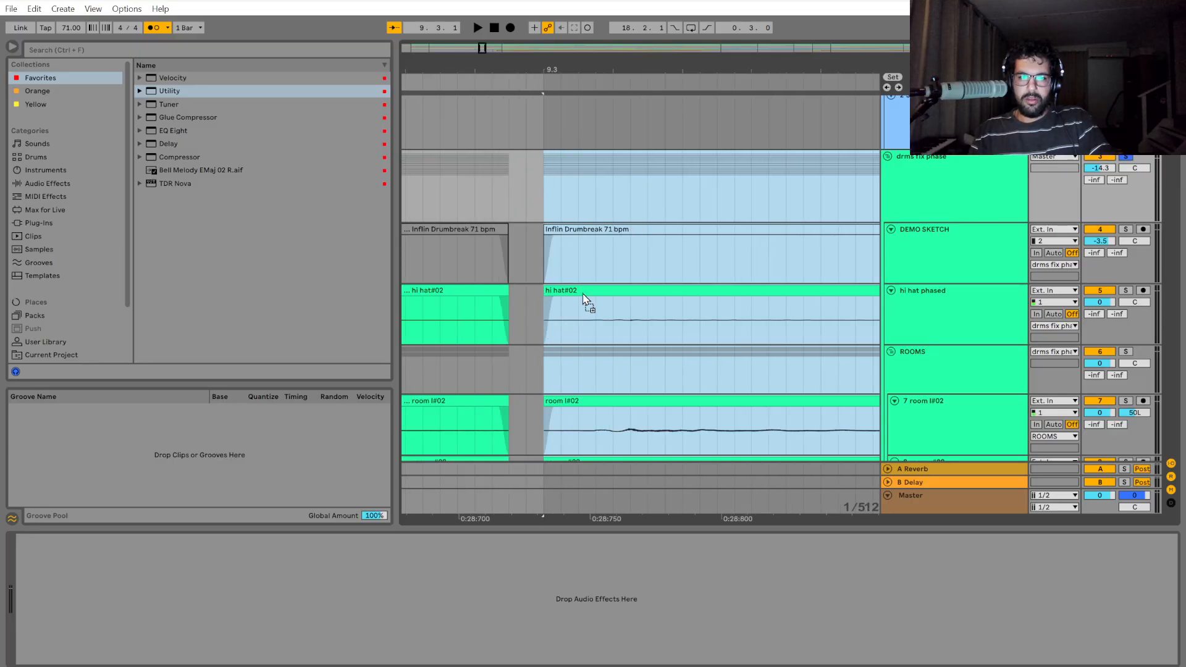
drag(587, 292, 557, 294)
scroll(570, 379, down, 7)
Play the edited drums from 8.3.3 through bar 9 and stop at the start of bar 10.
click(489, 369)
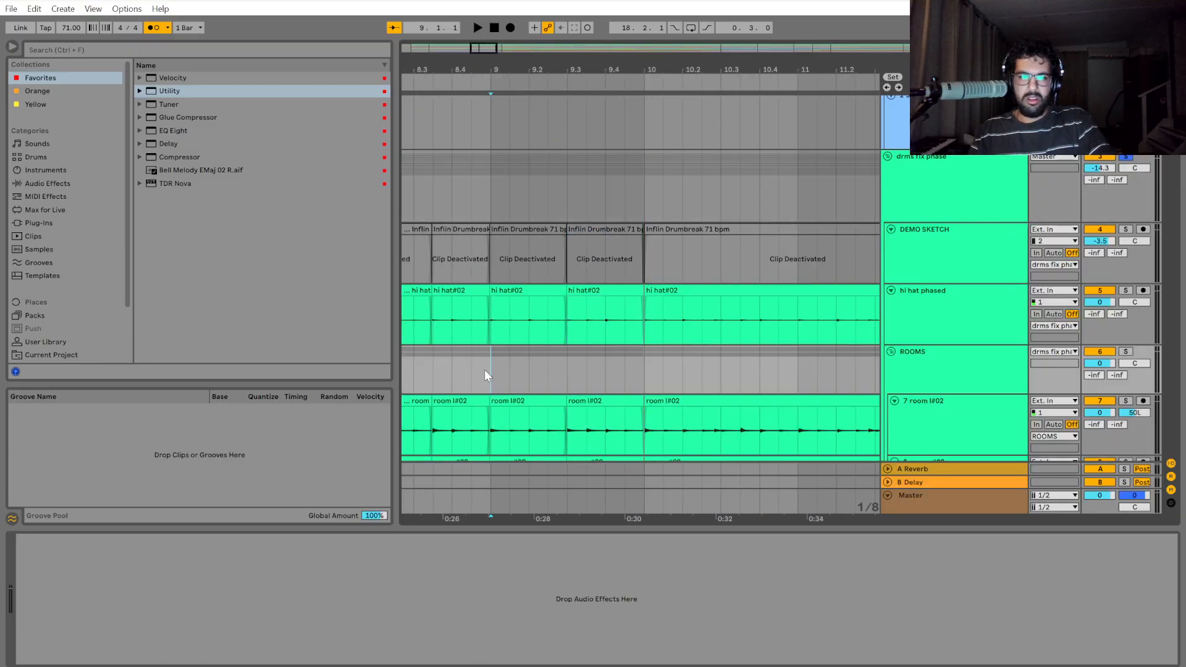
click(433, 367)
key(space)
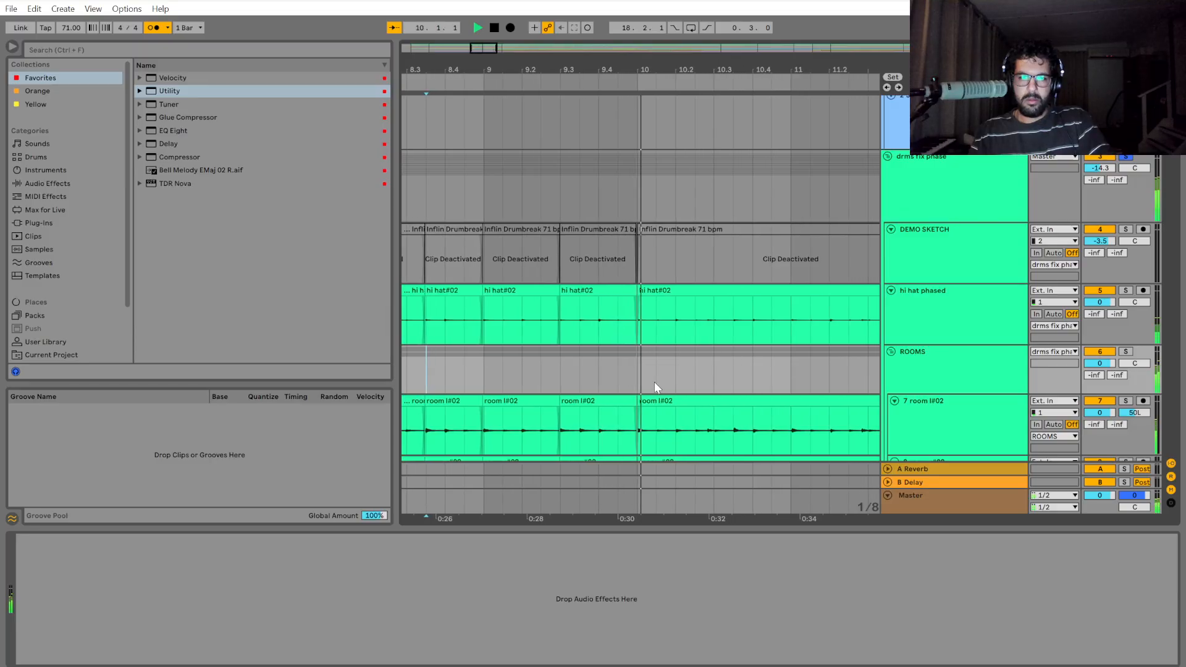
key(space)
Move the drms fix phase section starting at bar 10 slightly earlier to close the gap before it.
scroll(627, 356, up, 10)
mouse_move(629, 291)
mouse_down()
mouse_move(654, 341)
mouse_move(658, 390)
mouse_move(616, 177)
mouse_move(722, 194)
mouse_move(627, 184)
mouse_move(624, 290)
mouse_move(611, 290)
mouse_up()
scroll(638, 369, down, 5)
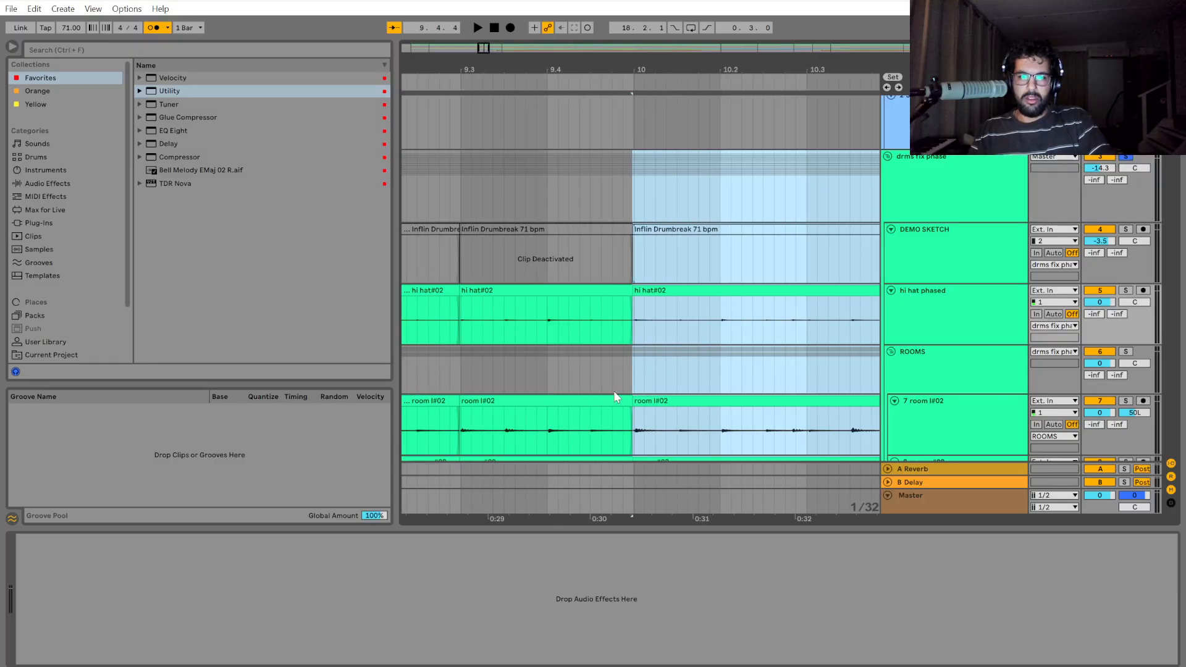
Play the drums from 9.3 across the bar 10 edit and stop after 10.2.
click(462, 371)
key(space)
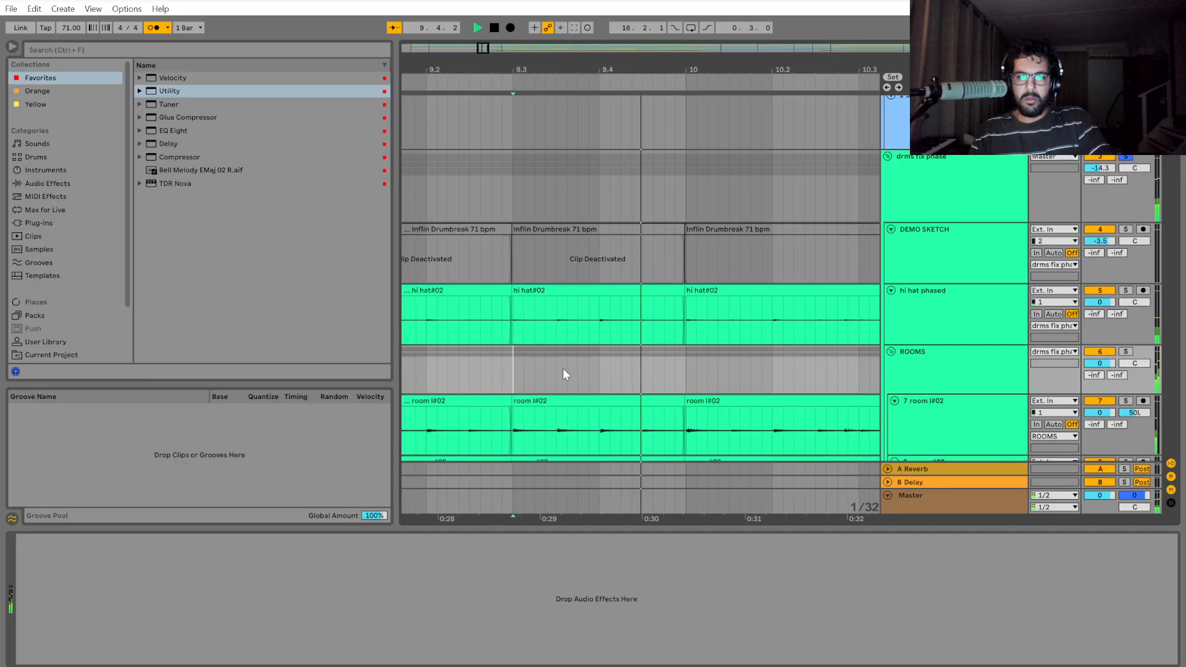
key(space)
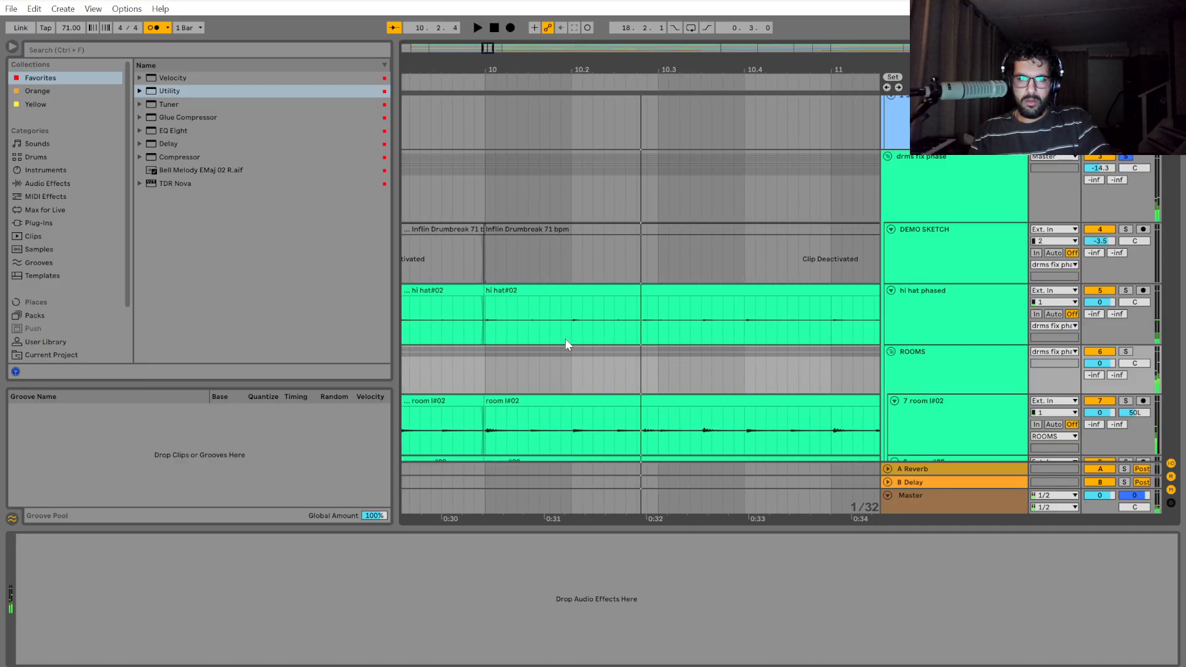
Play the drums from 10.2 and stop around 10.4 to check the timing of the hits.
scroll(571, 336, up, 4)
scroll(573, 337, up, 3)
click(572, 240)
scroll(572, 239, down, 6)
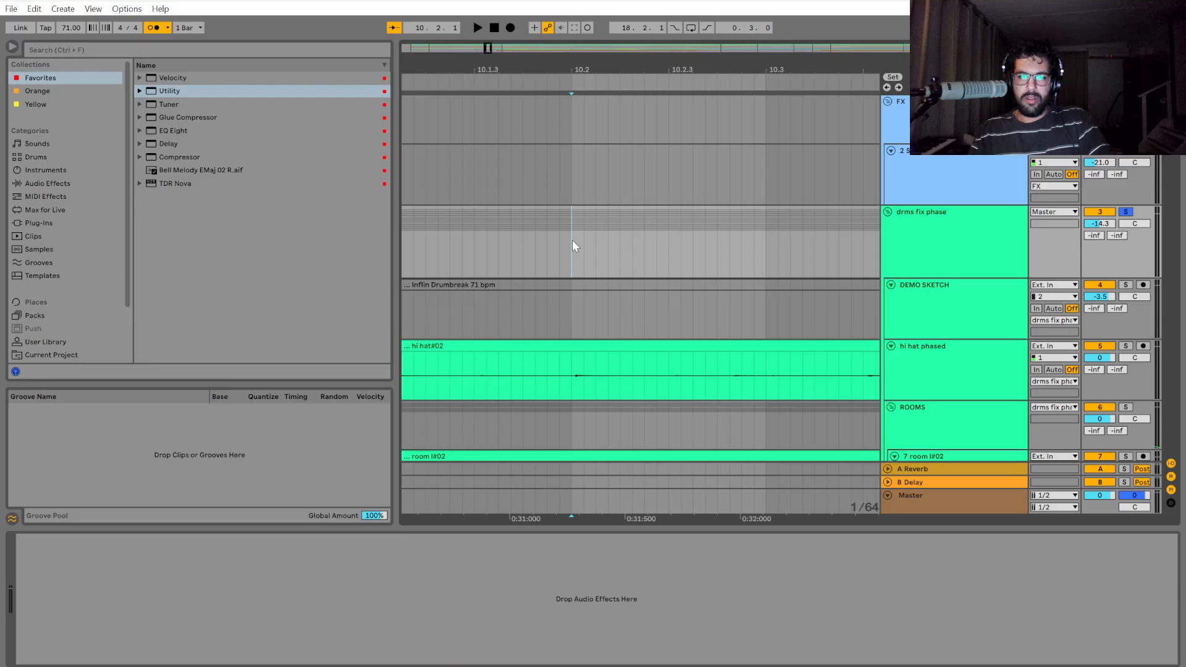
key(space)
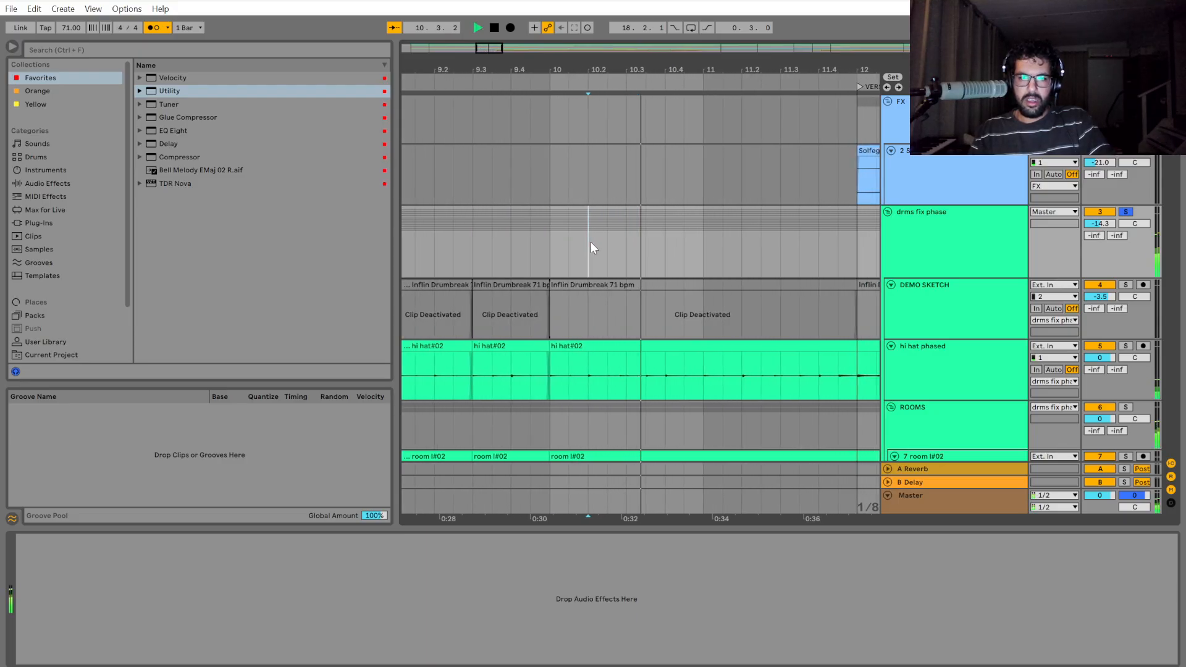
key(space)
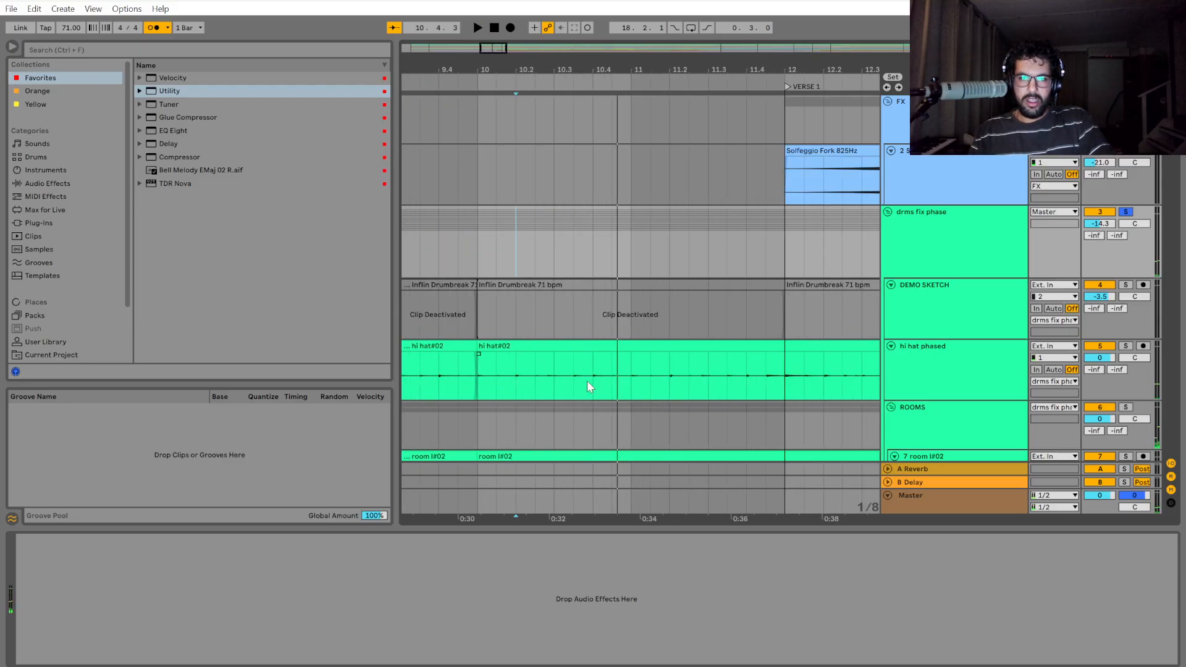
Play the drums from the start of bar 10, and again from 10.2.
click(476, 247)
key(space)
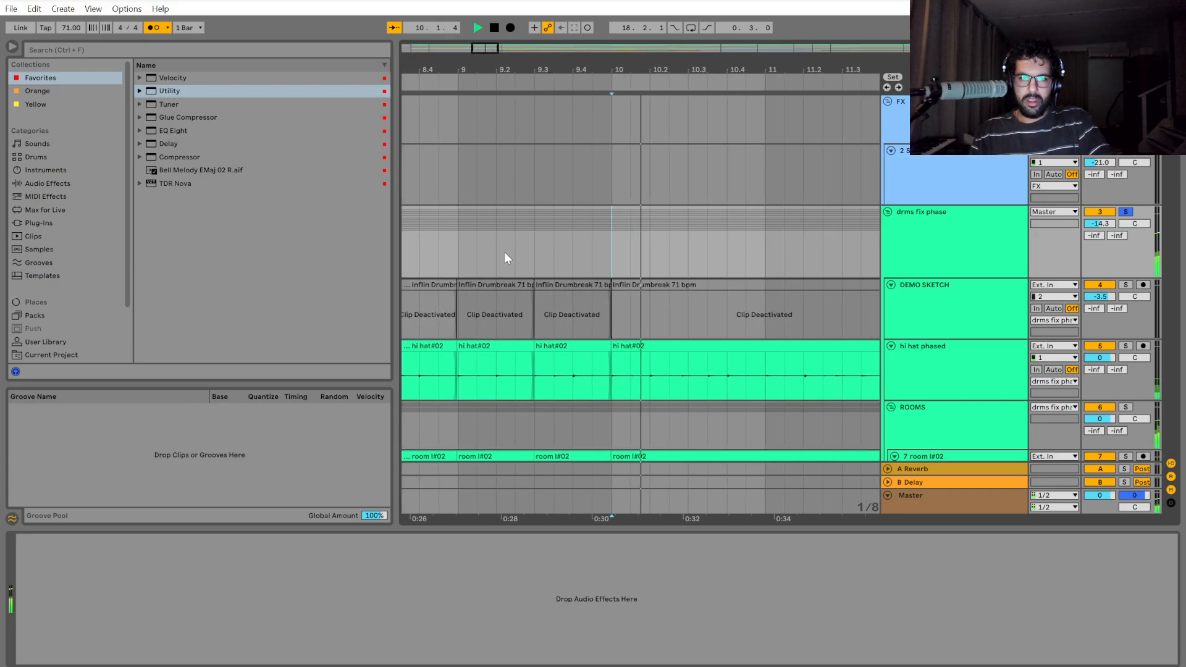
key(space)
click(629, 247)
key(space)
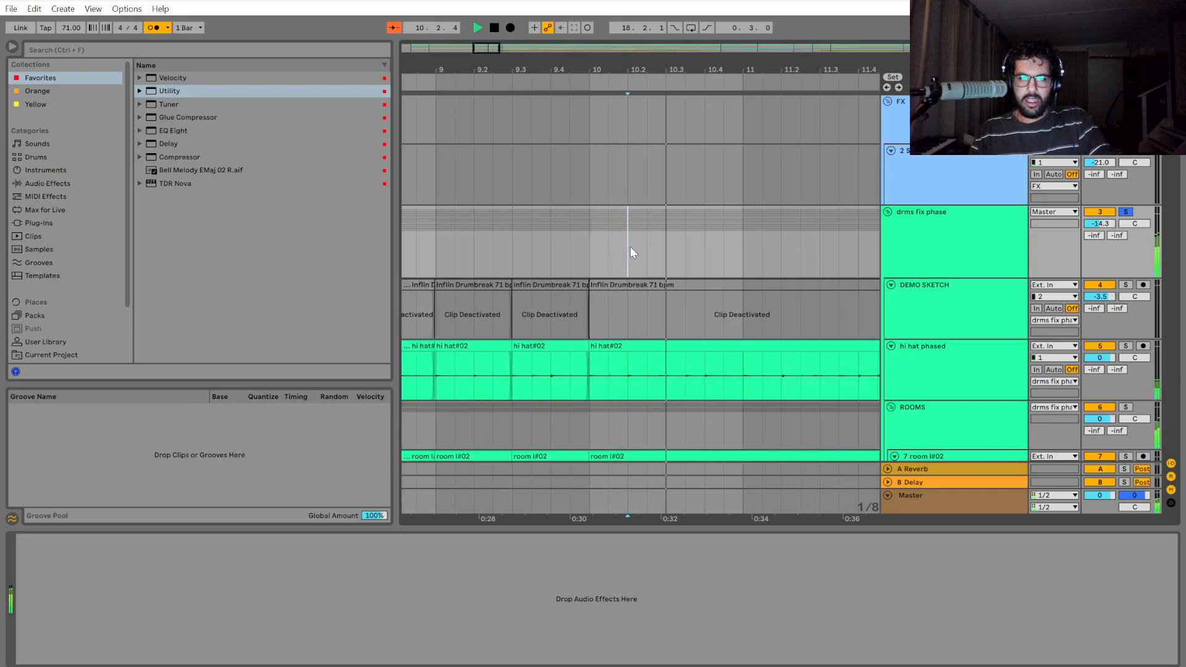
Split out the drms fix phase section from 10.2 to 11.4 and move it earlier until it meets the preceding clip.
drag(630, 246, 858, 244)
key(space)
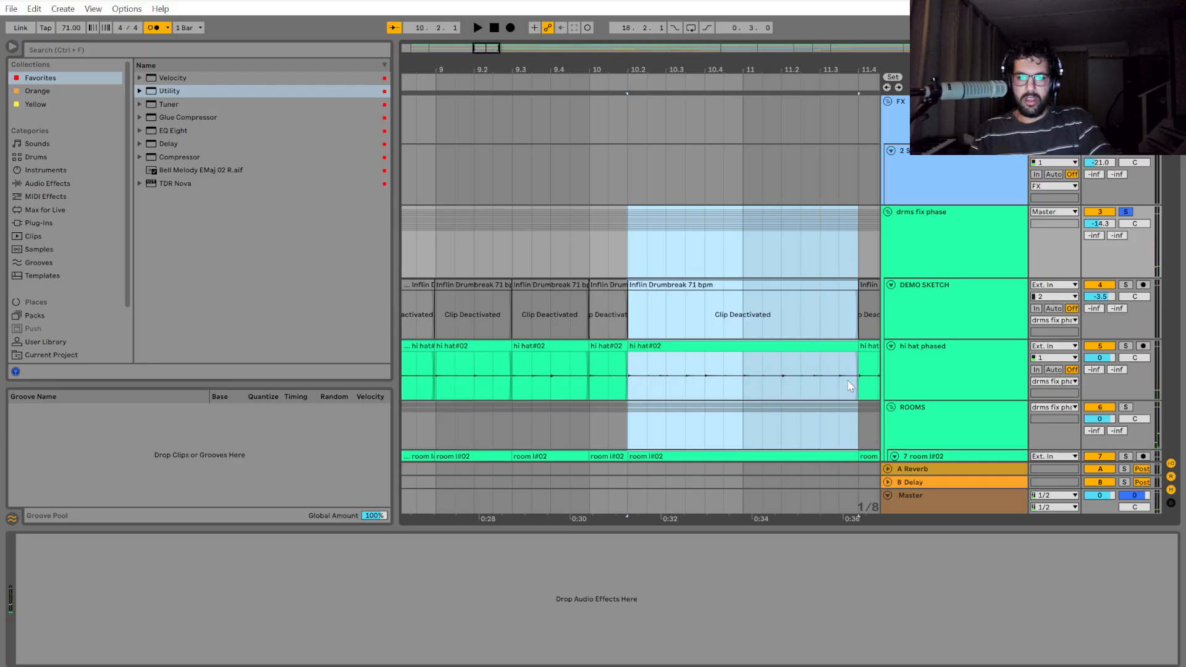
scroll(862, 383, up, 5)
scroll(862, 383, up, 2)
scroll(859, 386, down, 2)
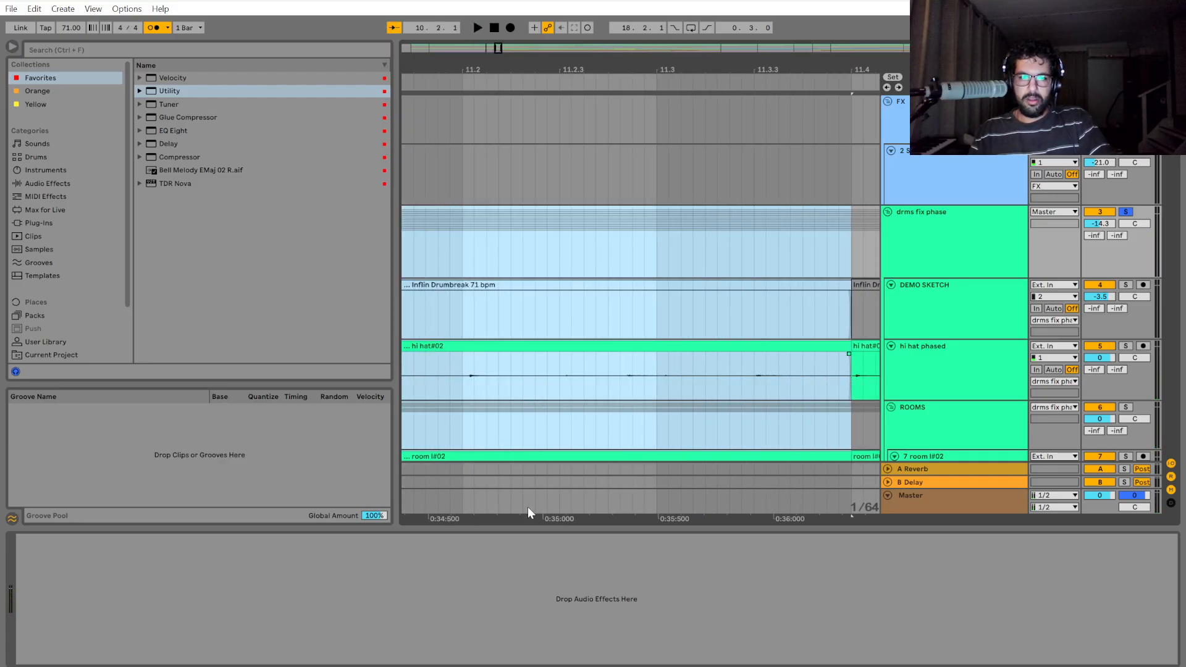
drag(564, 521, 1011, 522)
scroll(510, 416, down, 5)
scroll(432, 378, up, 9)
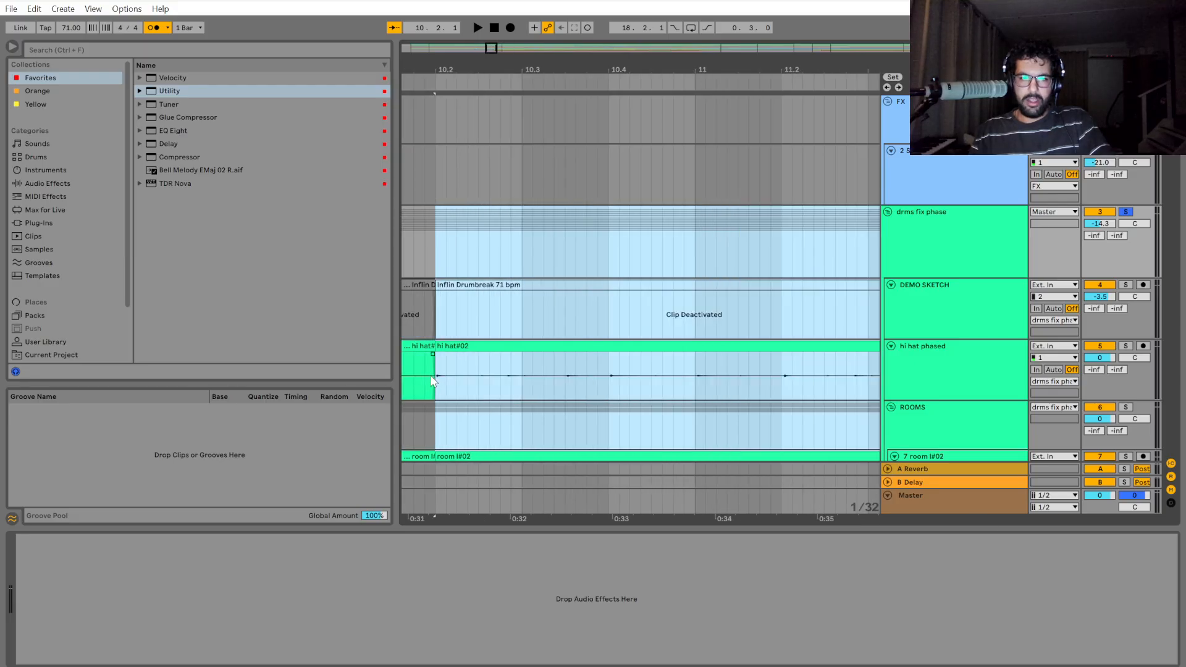
scroll(499, 389, up, 3)
drag(663, 350, 629, 381)
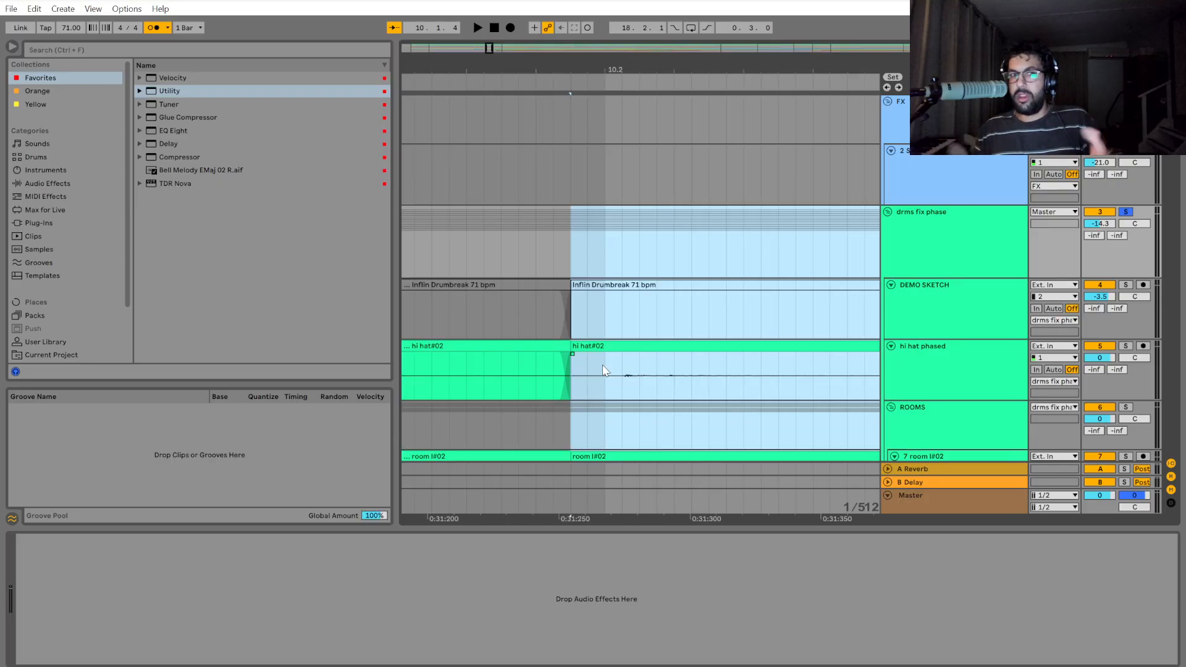
click(588, 335)
Play the edited drums from bar 10 and stop at the start of bar 11.
scroll(574, 311, down, 10)
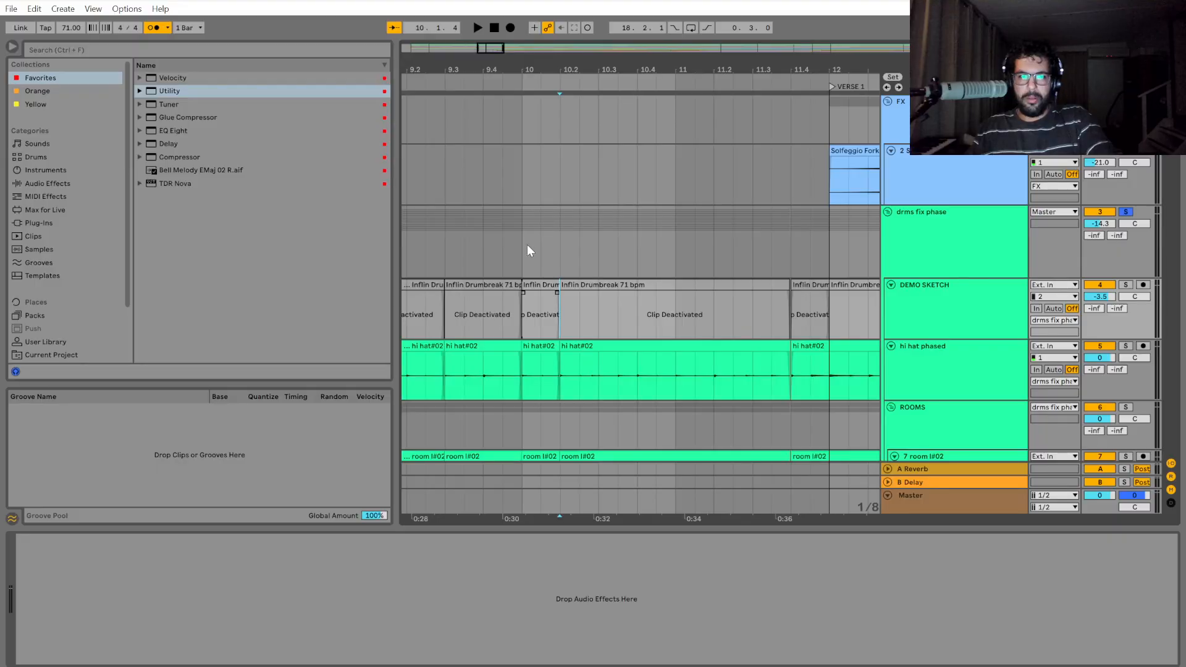
click(528, 245)
key(space)
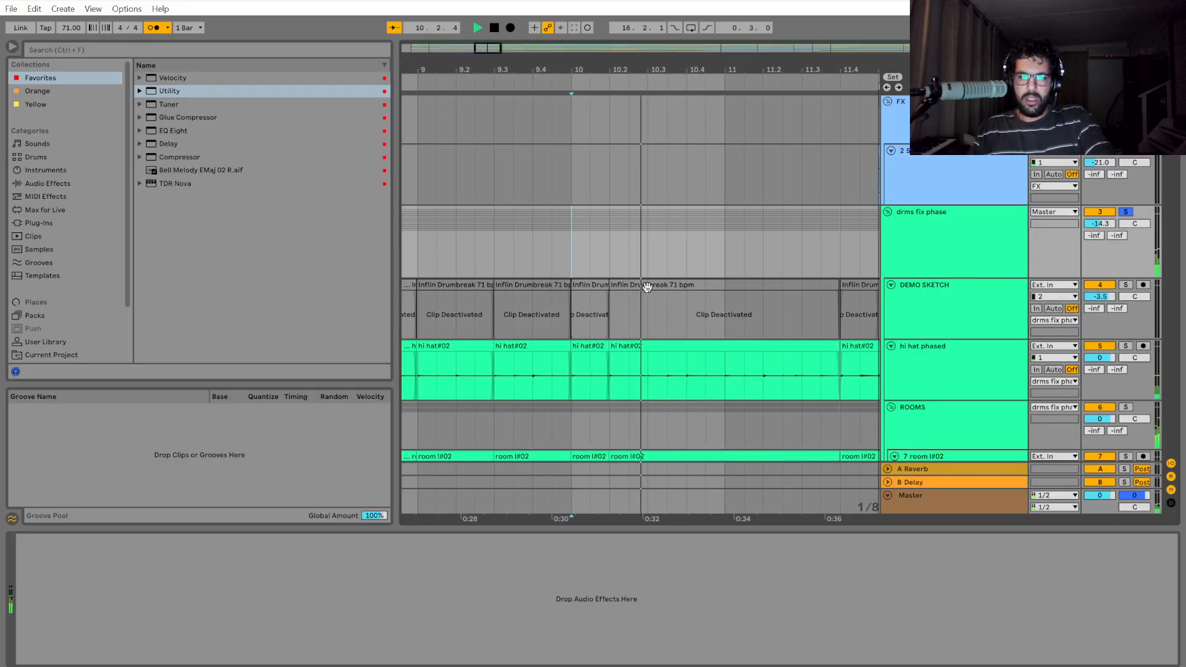
scroll(662, 318, down, 2)
scroll(643, 394, up, 2)
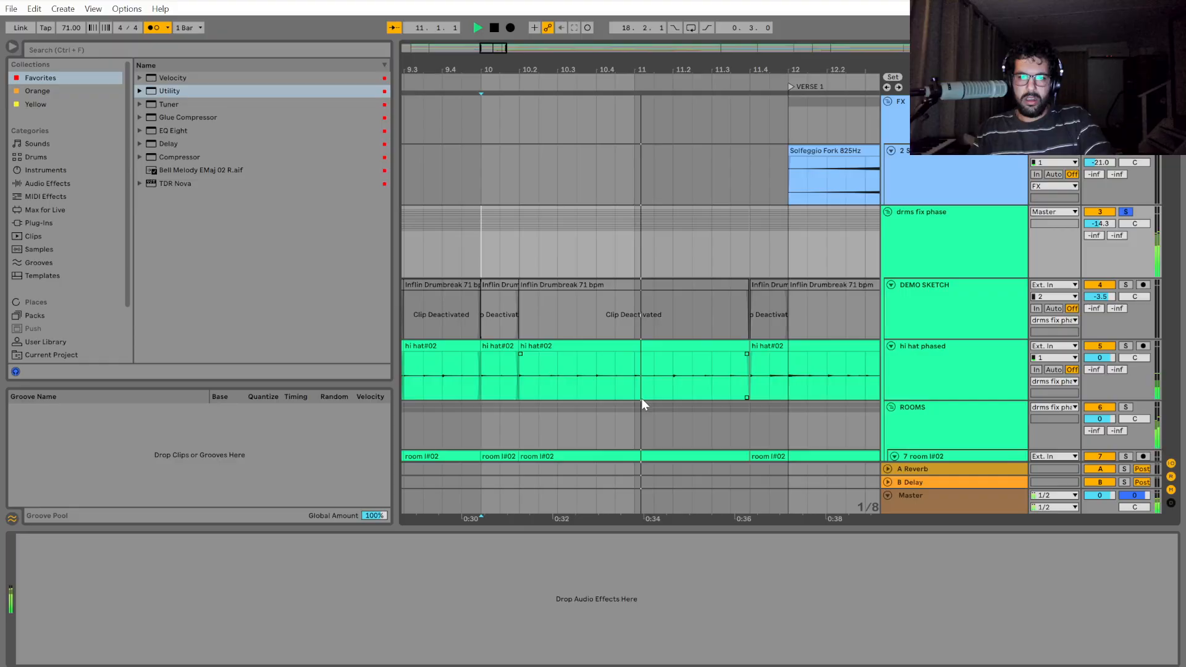
key(space)
Play the drums from 10.2 through bar 11 and stop just past 11.4.
scroll(585, 387, up, 4)
scroll(643, 401, down, 2)
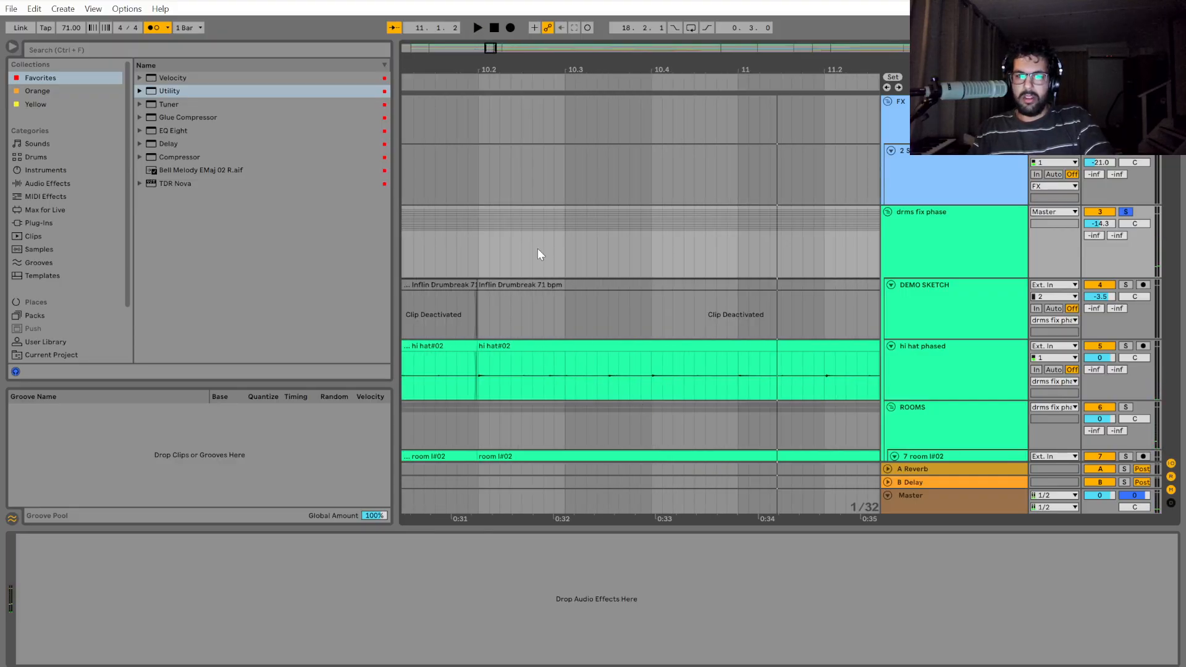
click(486, 233)
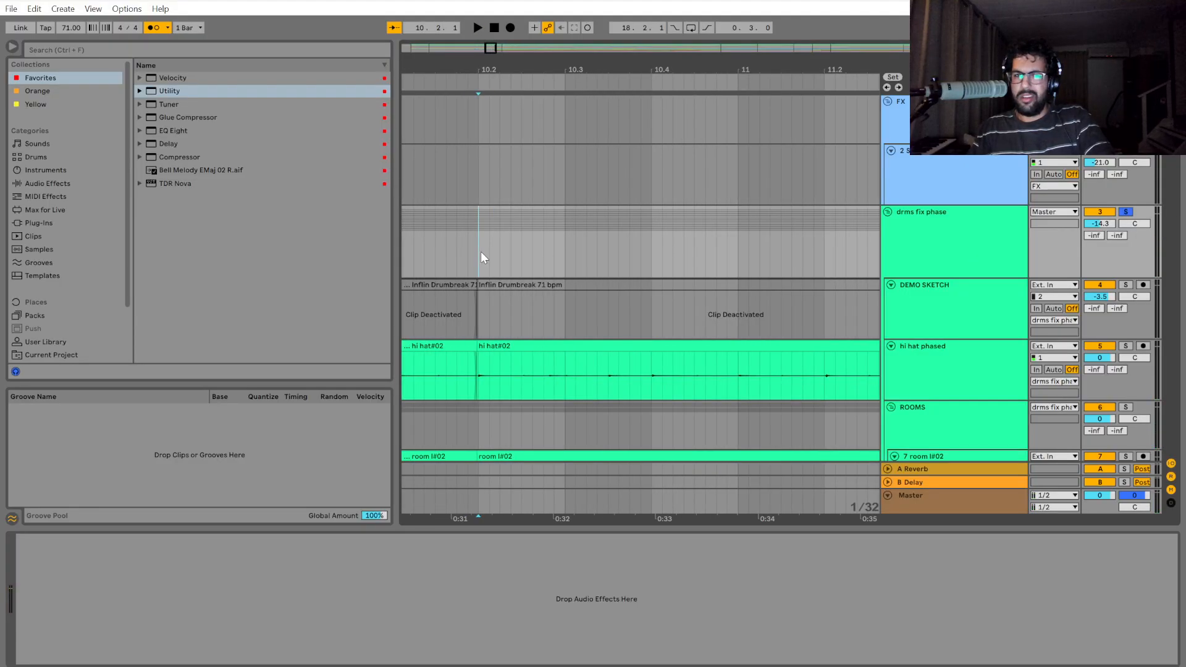
key(space)
scroll(502, 290, down, 4)
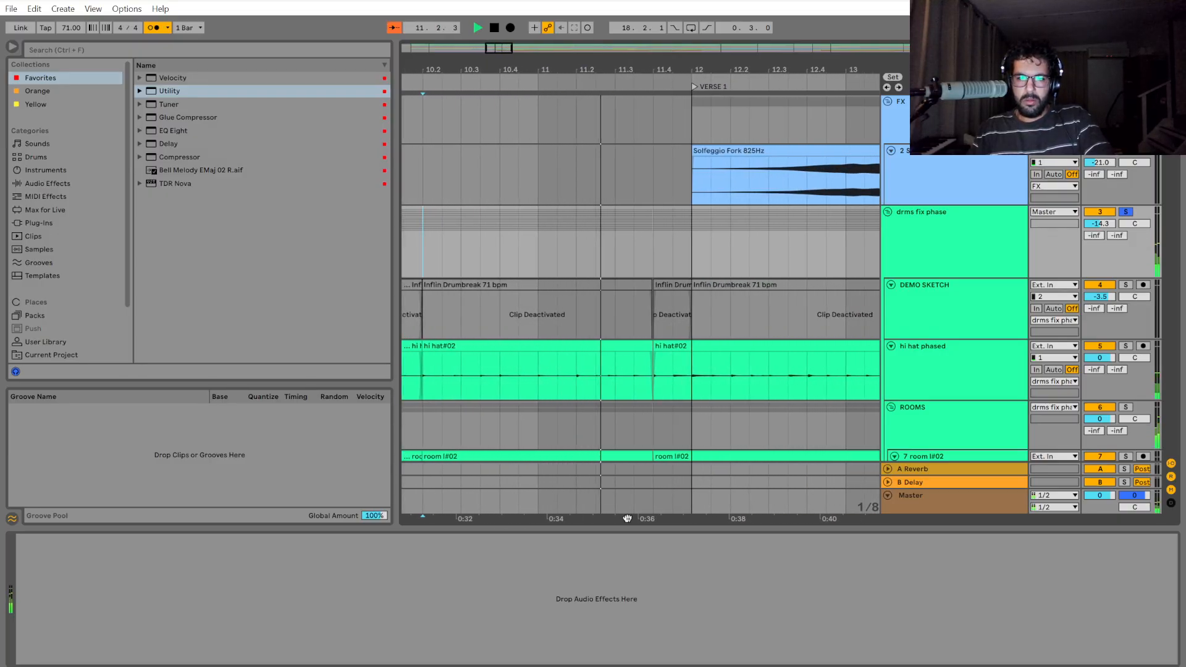
drag(627, 519, 524, 523)
key(space)
Split out the drms fix phase section from 11.4 to bar 12 and move it earlier until it meets the preceding clip.
scroll(549, 416, up, 8)
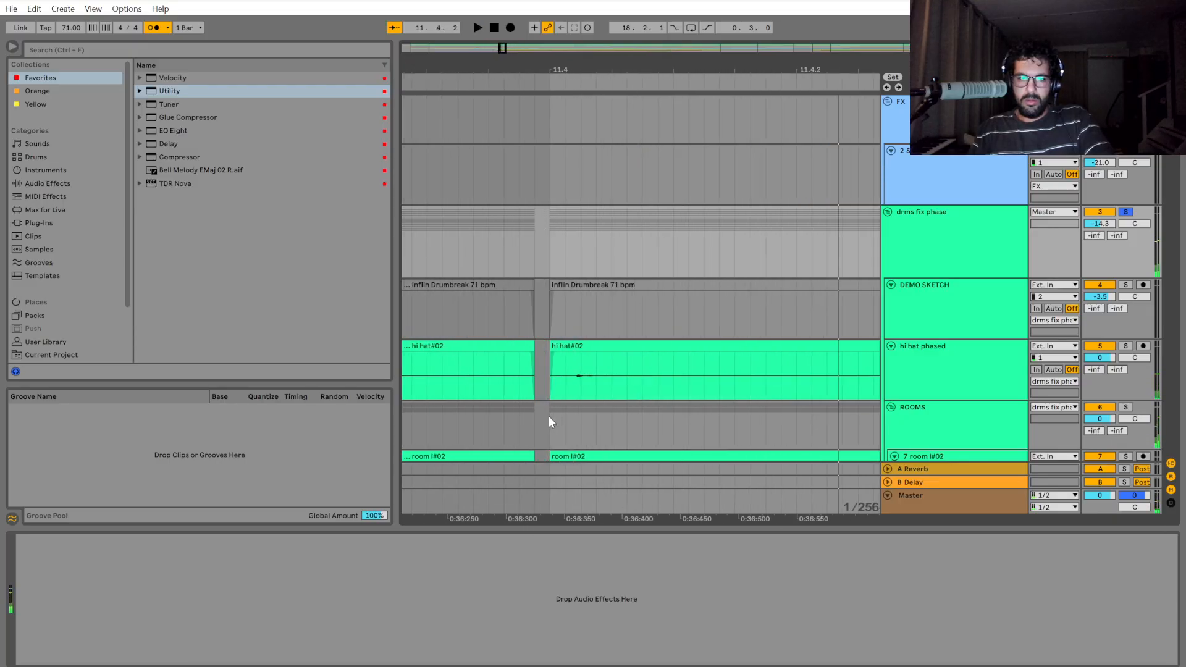
drag(558, 254, 919, 252)
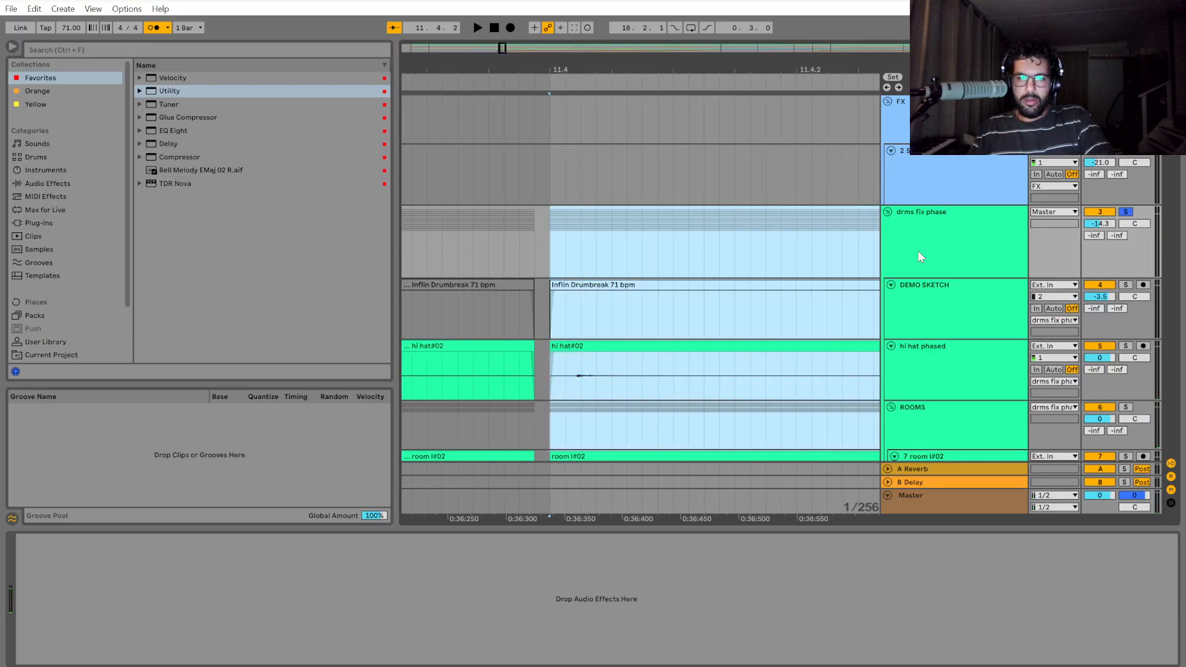
scroll(711, 283, down, 3)
scroll(728, 306, up, 2)
scroll(728, 306, down, 2)
drag(679, 249, 794, 256)
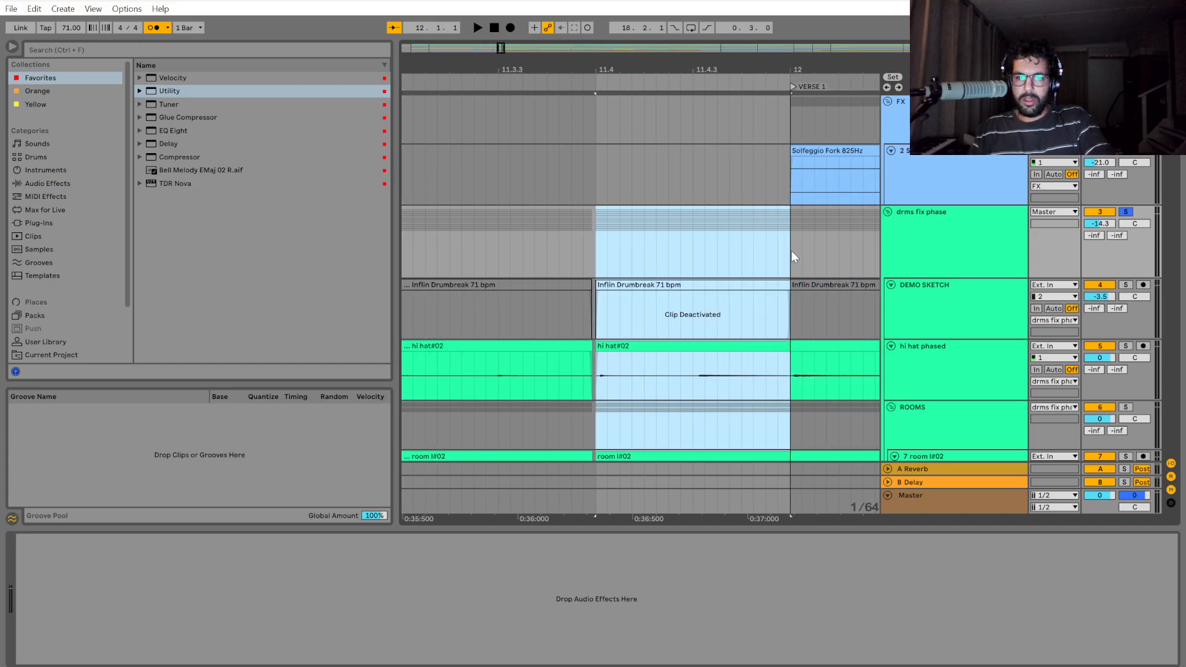
scroll(795, 388, up, 2)
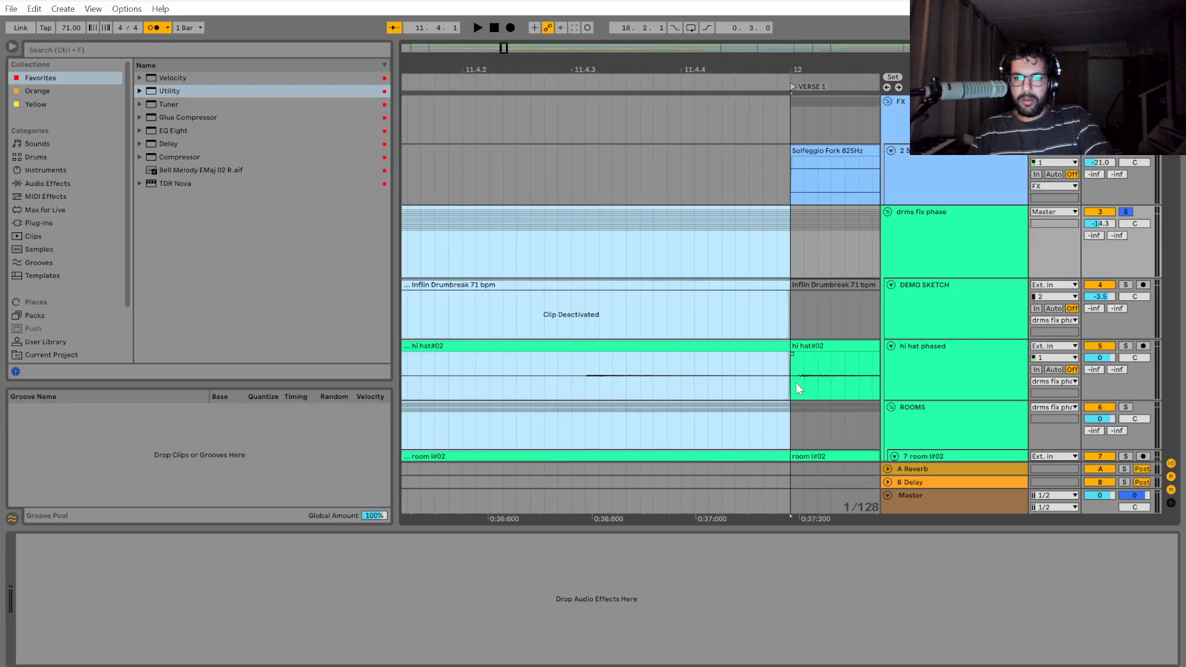
scroll(795, 383, down, 2)
scroll(559, 349, up, 4)
drag(791, 349, 759, 358)
scroll(741, 383, up, 2)
scroll(761, 402, down, 6)
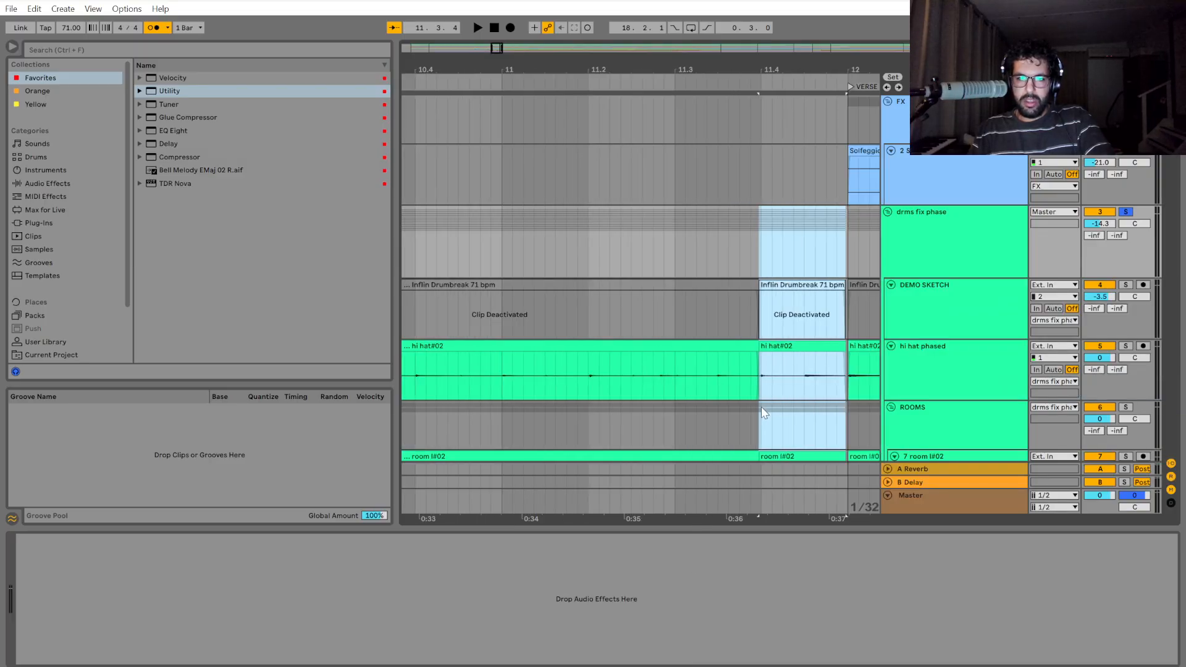
Play the edited drums from bar 10 and stop just past bar 12.
click(644, 242)
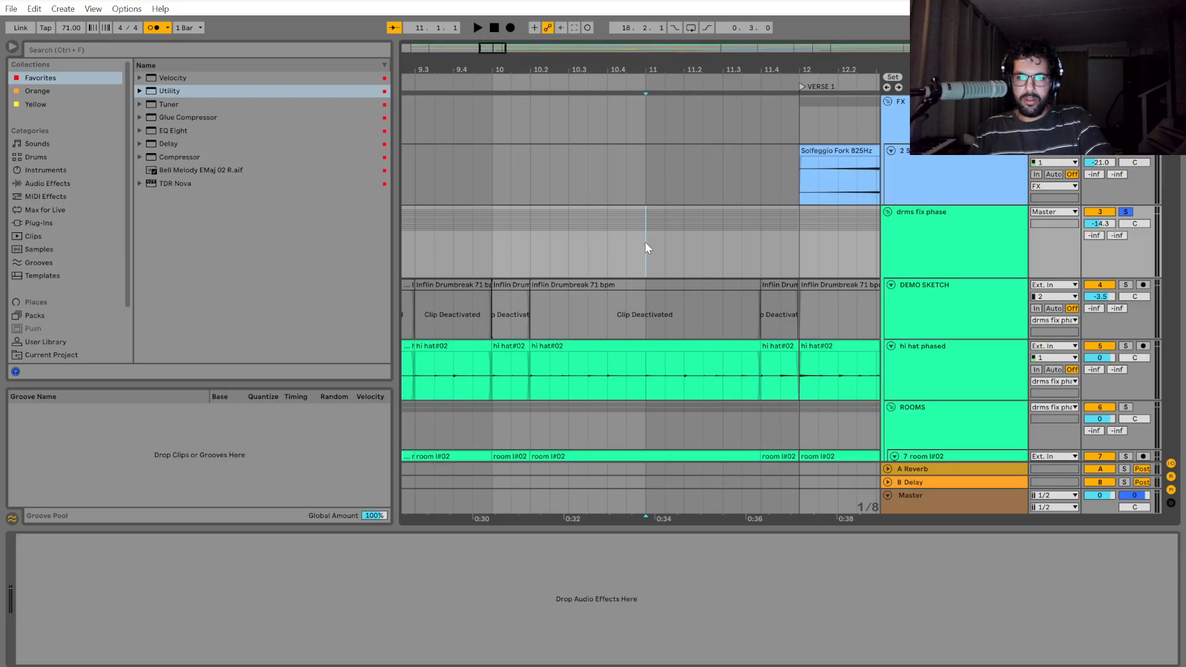
click(489, 242)
key(space)
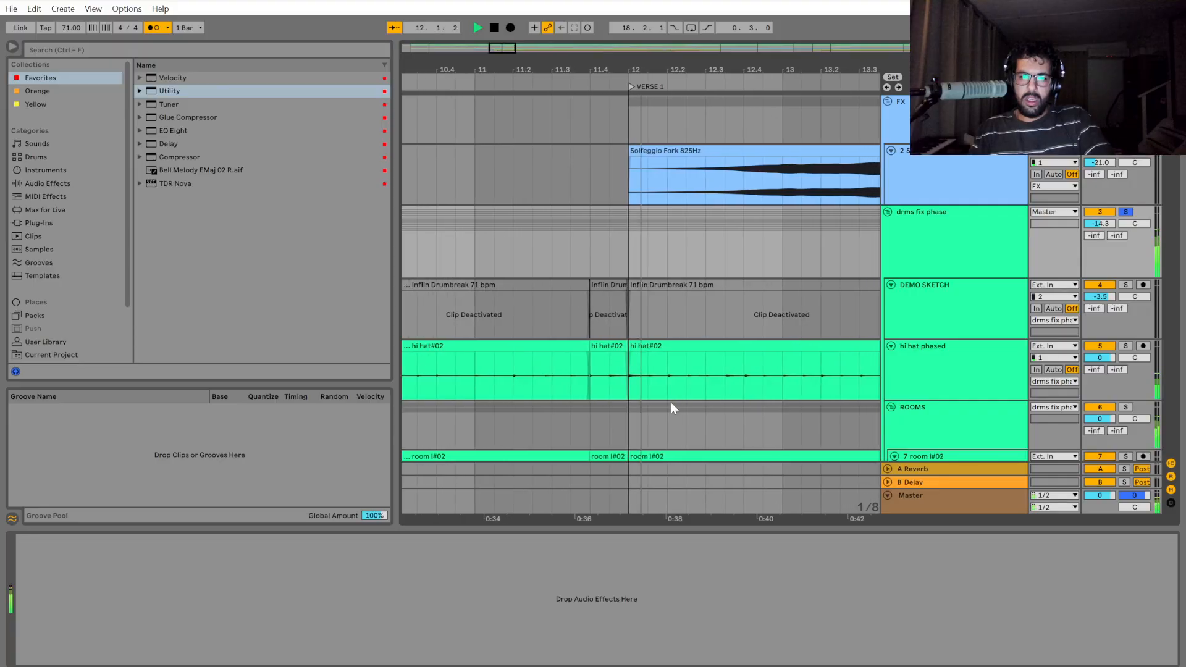
key(space)
Move the drms fix phase section that starts at bar 12 earlier until it meets the preceding clip.
scroll(607, 390, up, 5)
drag(606, 255, 659, 254)
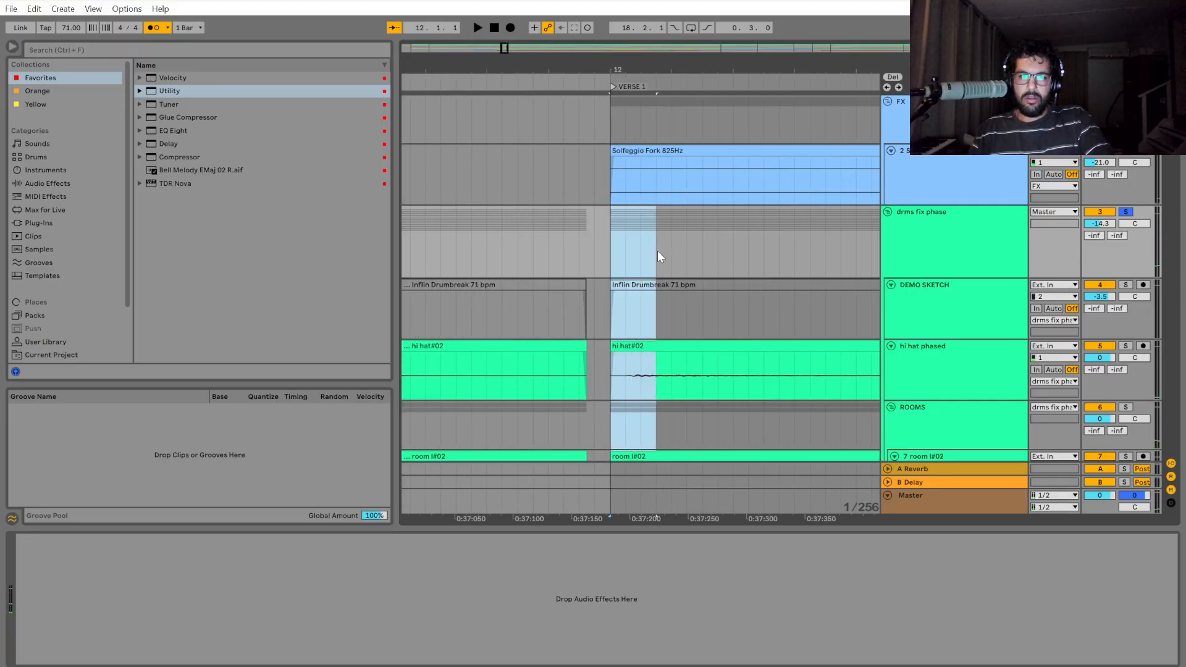
drag(615, 350, 587, 349)
scroll(621, 421, down, 5)
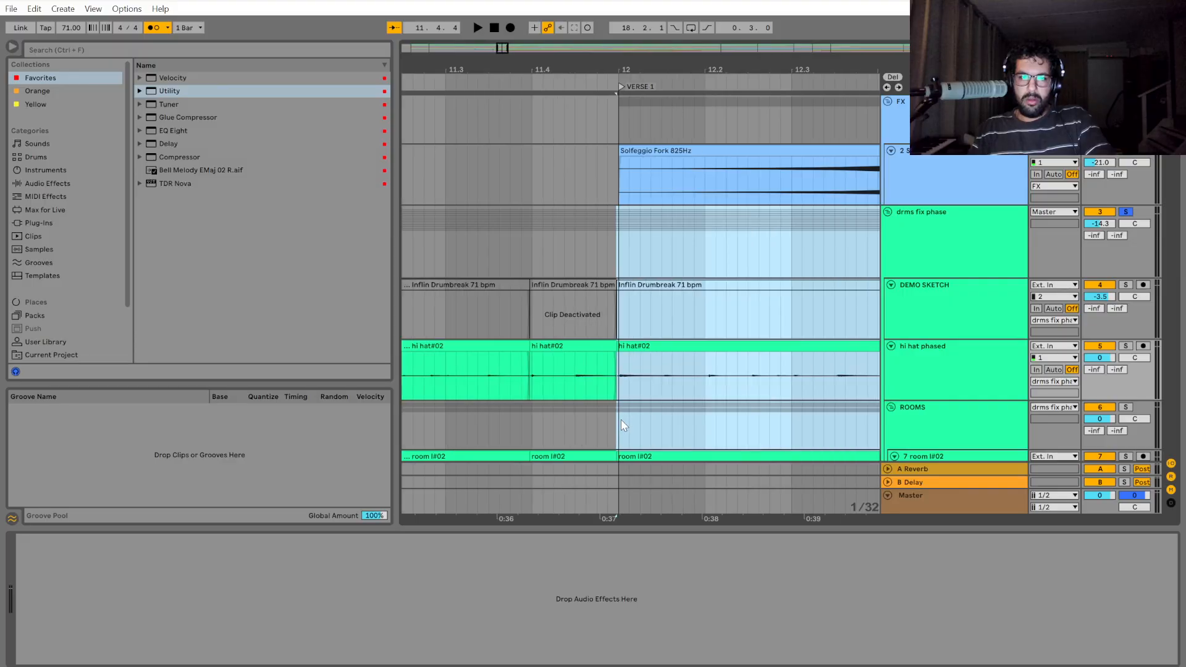
Play the drums from 11.4 to just past bar 12 and examine the clip join ahead of bar 12.
click(533, 373)
key(space)
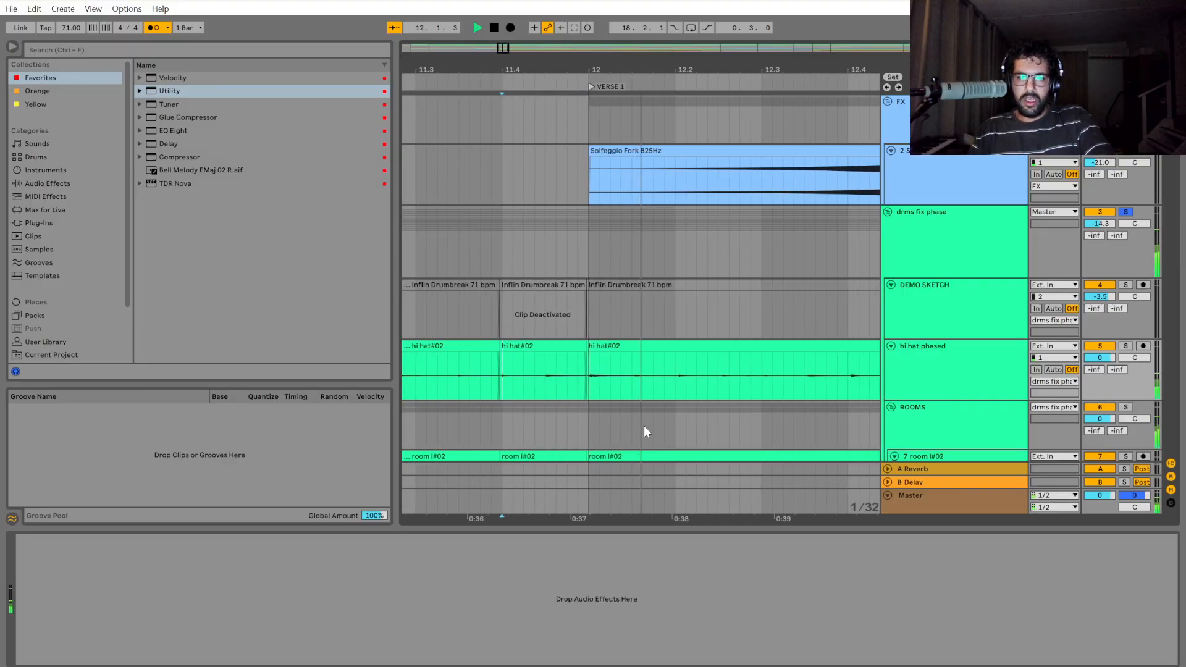
key(space)
scroll(599, 406, up, 4)
scroll(531, 387, up, 5)
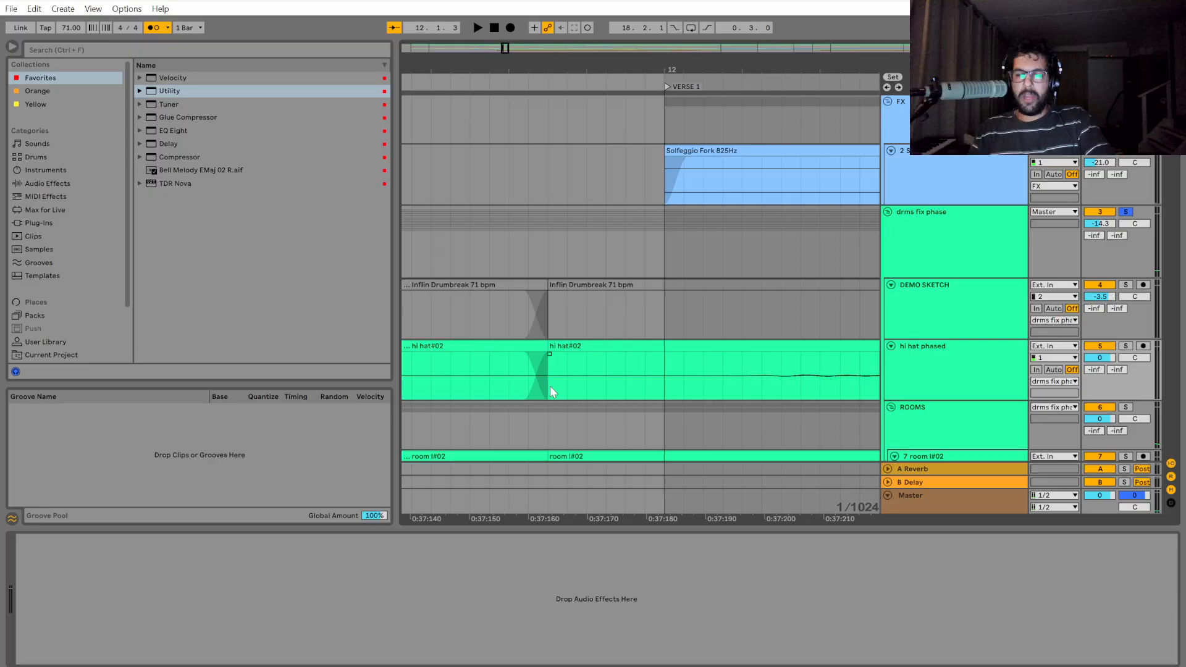
scroll(552, 387, down, 5)
scroll(599, 404, down, 2)
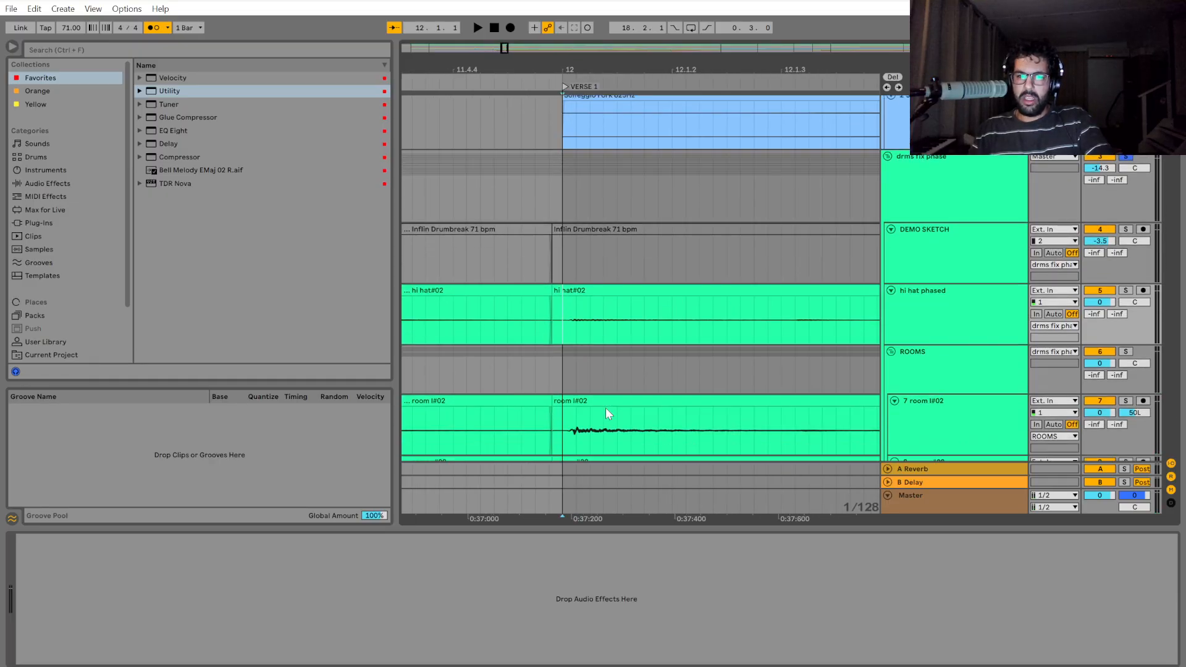
Replay the drums from the start of bar 12 past 12.2 several times to check their timing.
key(space)
scroll(577, 315, down, 5)
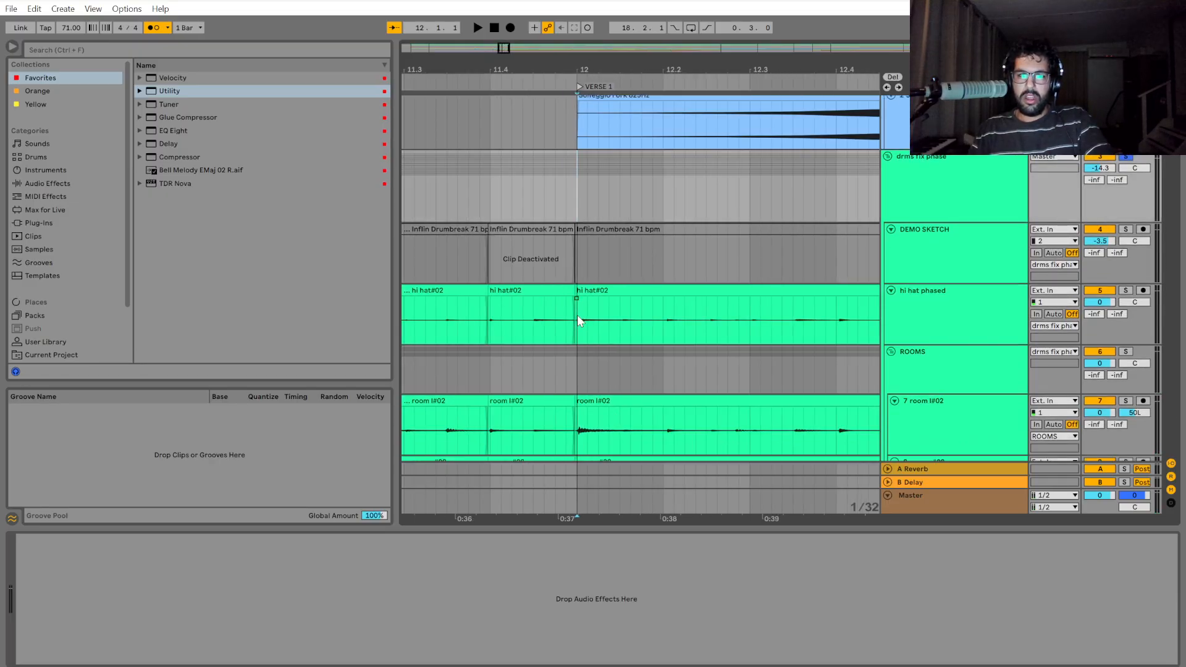
scroll(595, 375, up, 4)
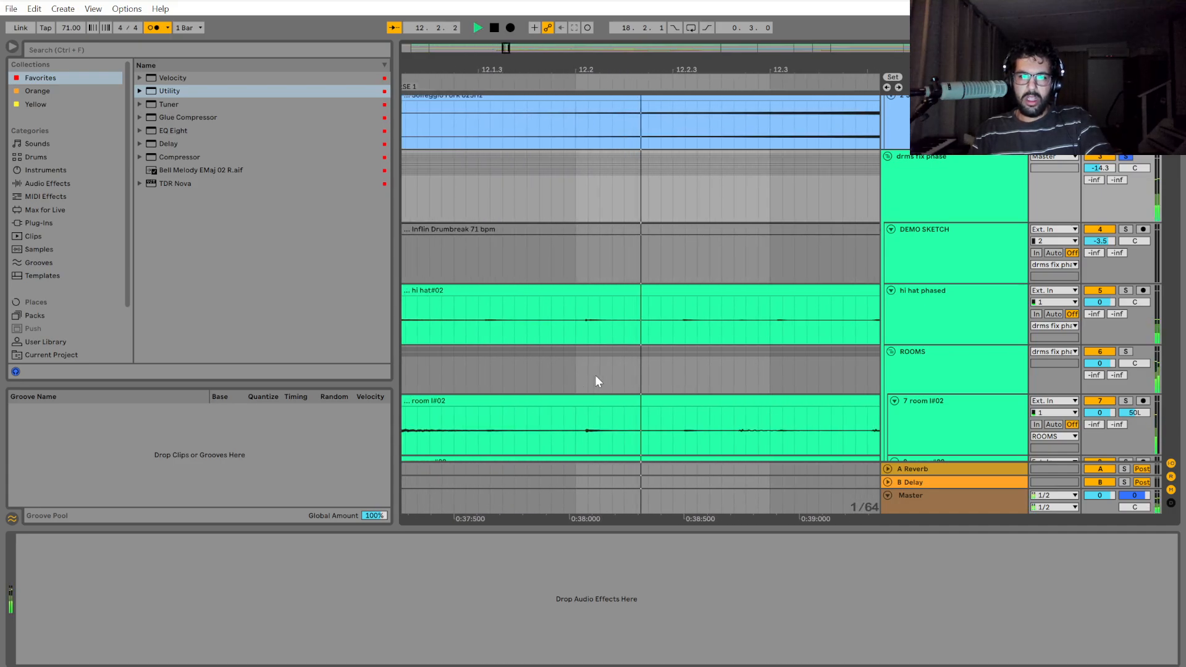
key(space)
key(space)
scroll(594, 375, down, 4)
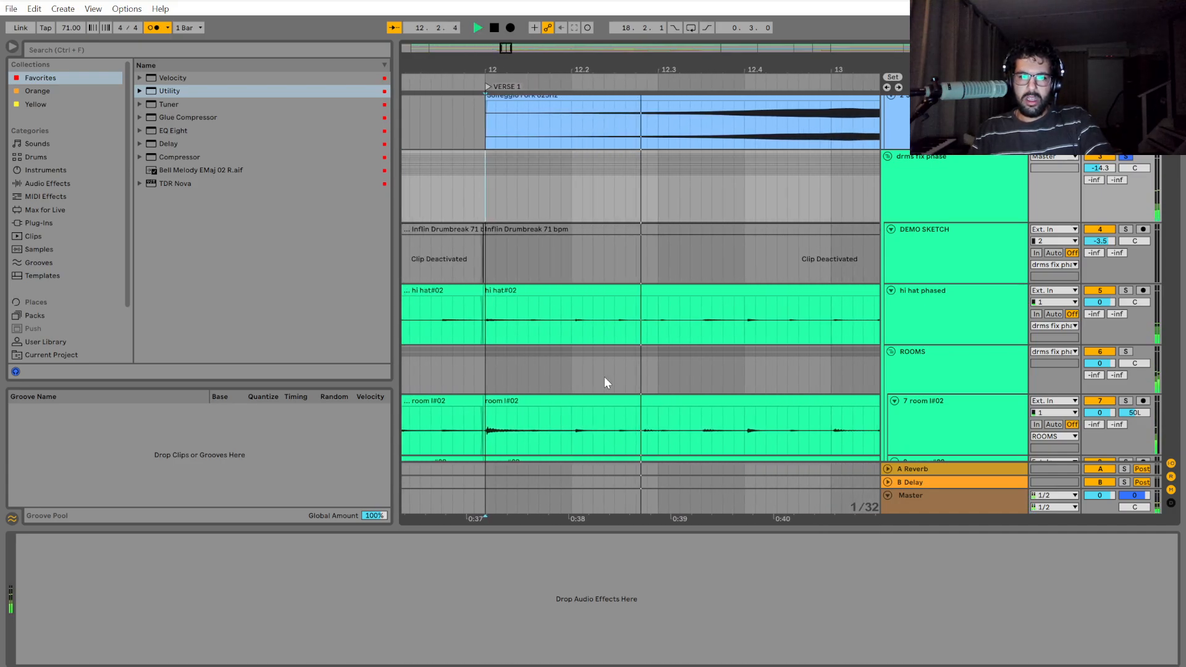
key(space)
click(474, 195)
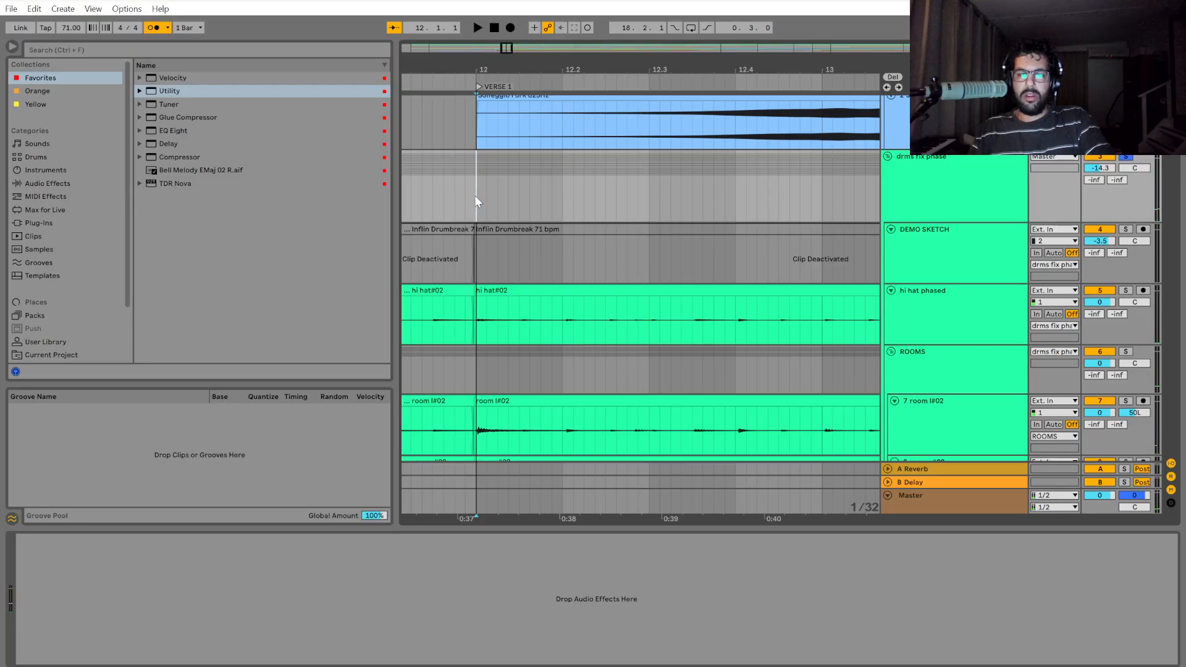
key(space)
key(space)
Examine the drum waveforms between bar 12 and 12.2, and play from 12.2 until past 12.4.
drag(474, 196, 572, 205)
click(564, 204)
scroll(494, 421, up, 4)
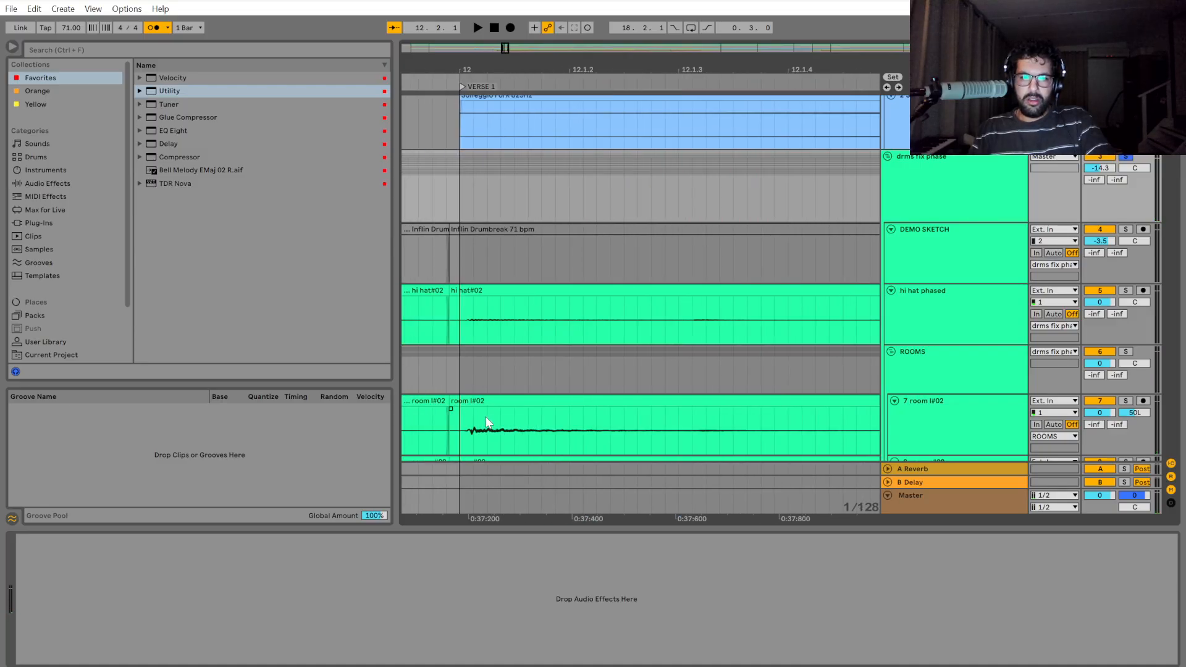
scroll(491, 423, down, 2)
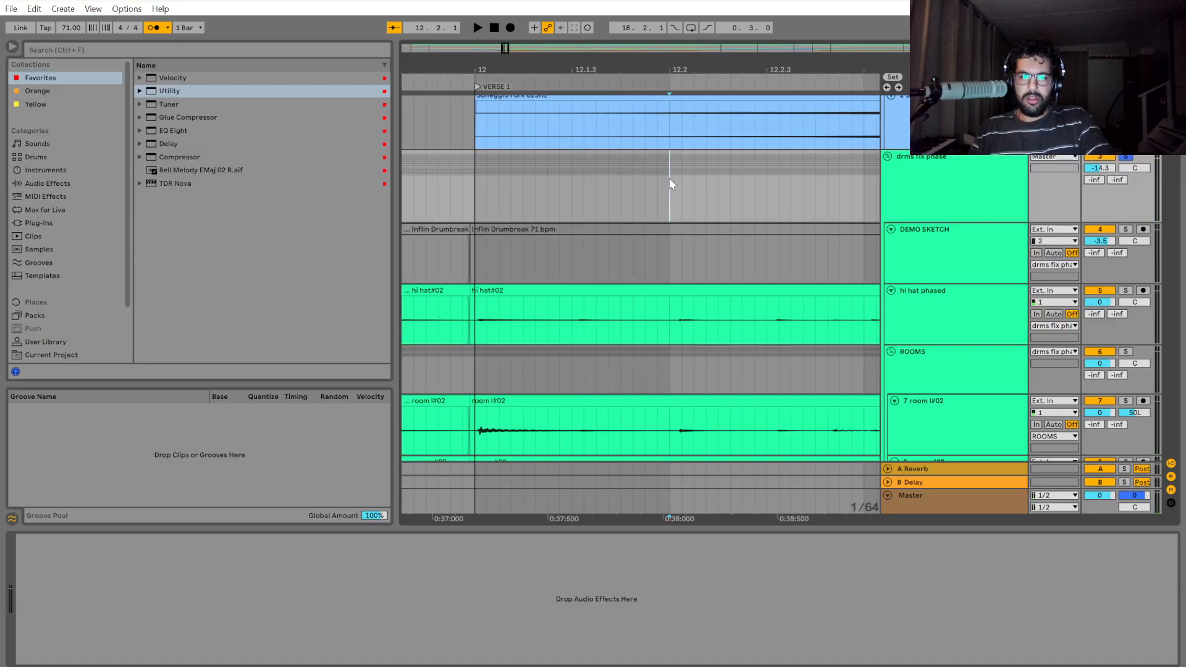
scroll(669, 183, up, 1)
scroll(507, 432, down, 3)
scroll(555, 408, up, 5)
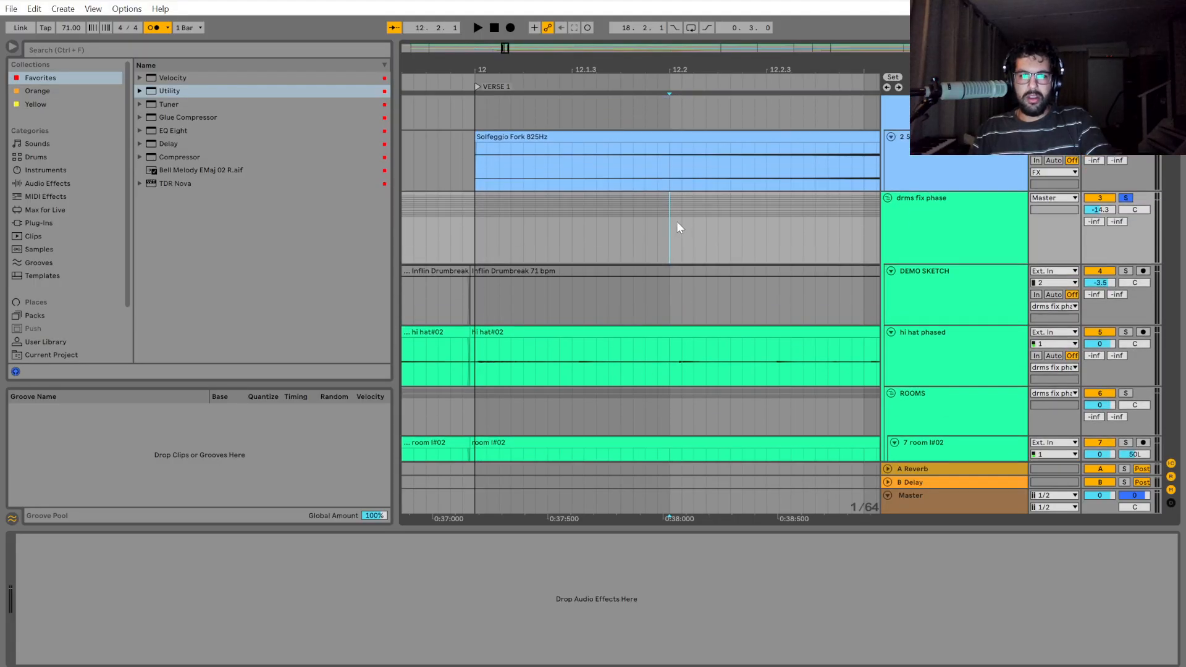
key(space)
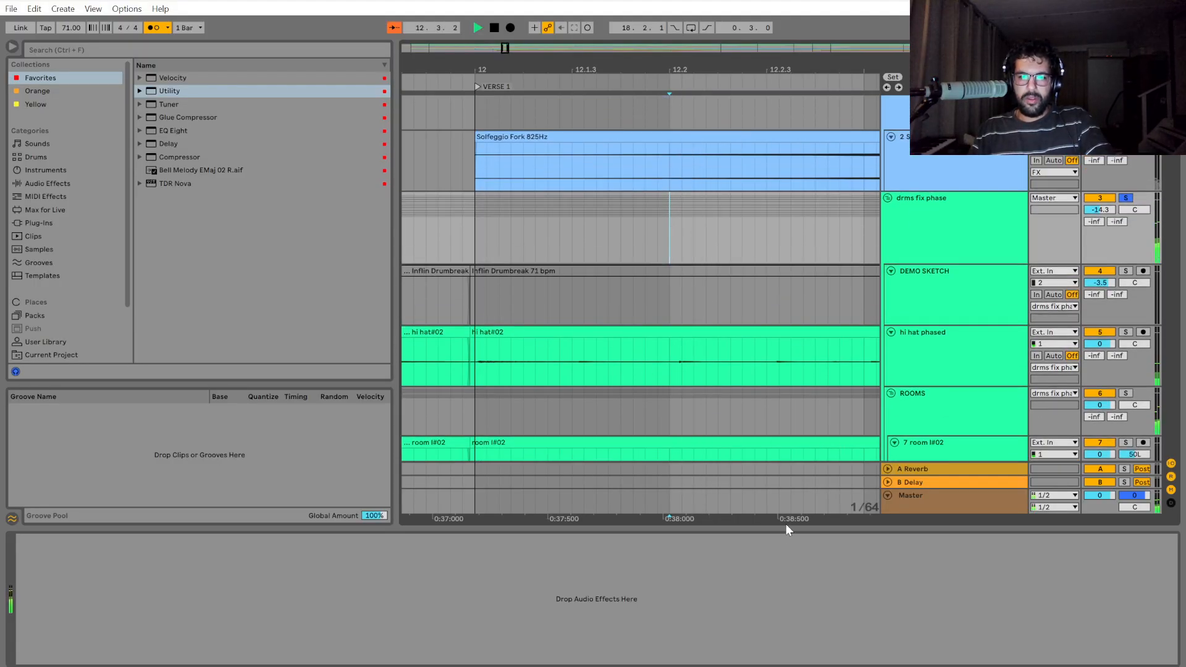
drag(786, 521, 517, 511)
key(space)
scroll(720, 405, down, 2)
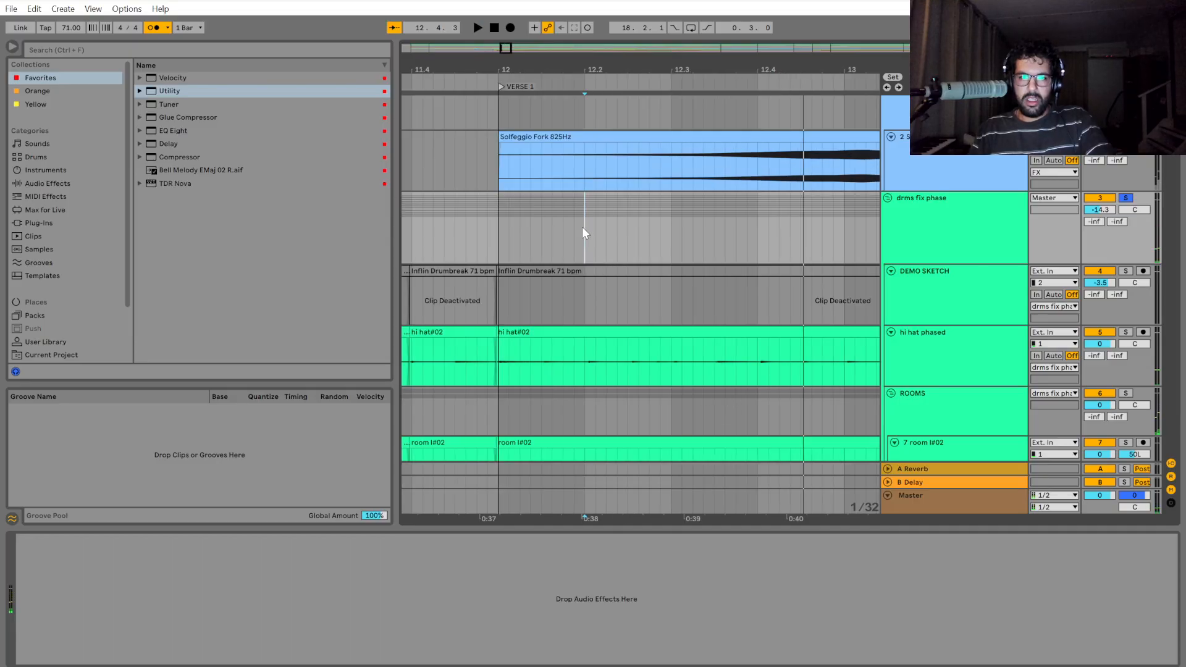
Replay the drums around 12.2 several times and leave the insert marker at 12.2.
key(space)
key(space)
key(space)
key(space)
key(space)
key(space)
key(space)
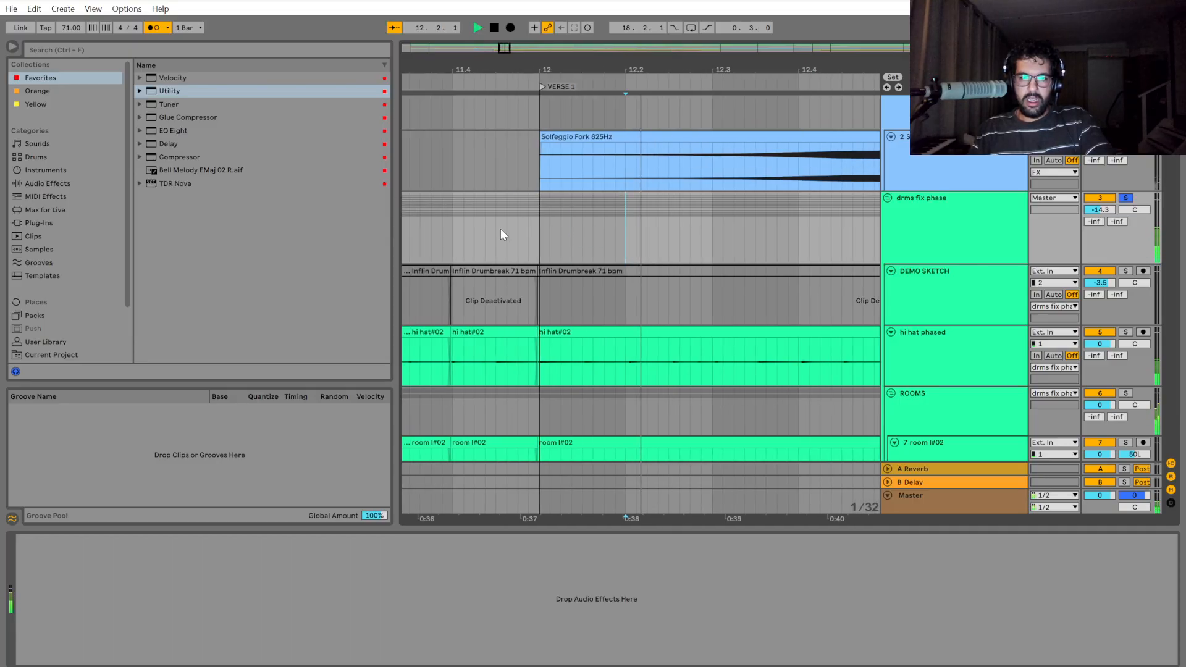
key(space)
click(517, 235)
key(space)
click(623, 239)
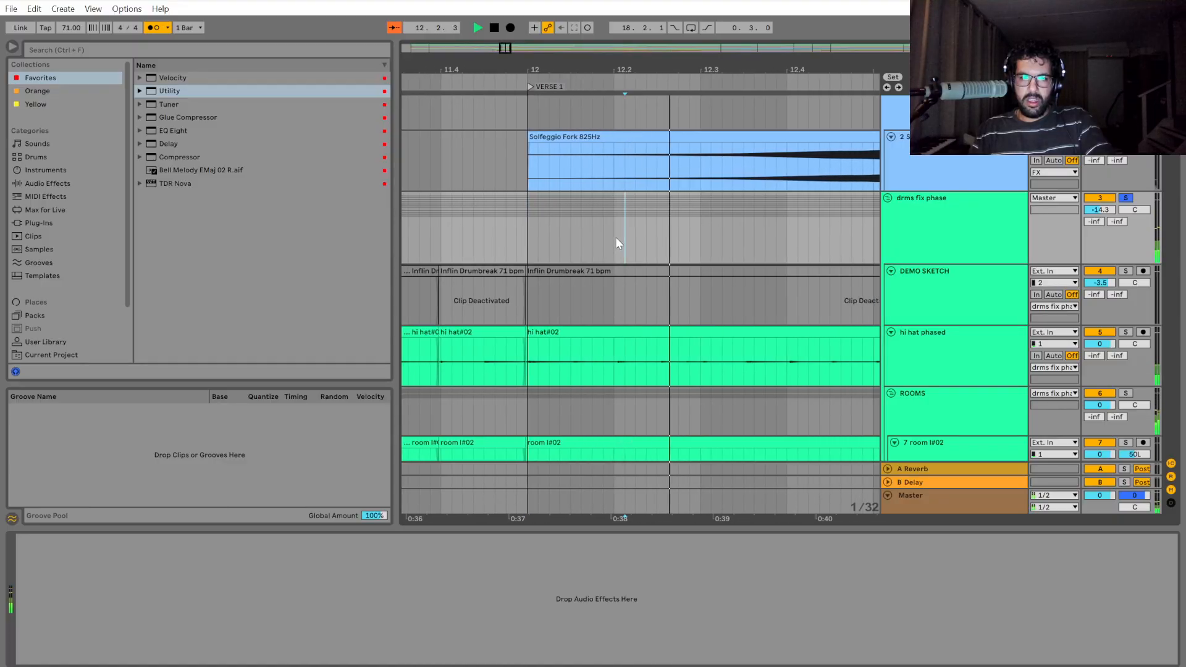
click(652, 238)
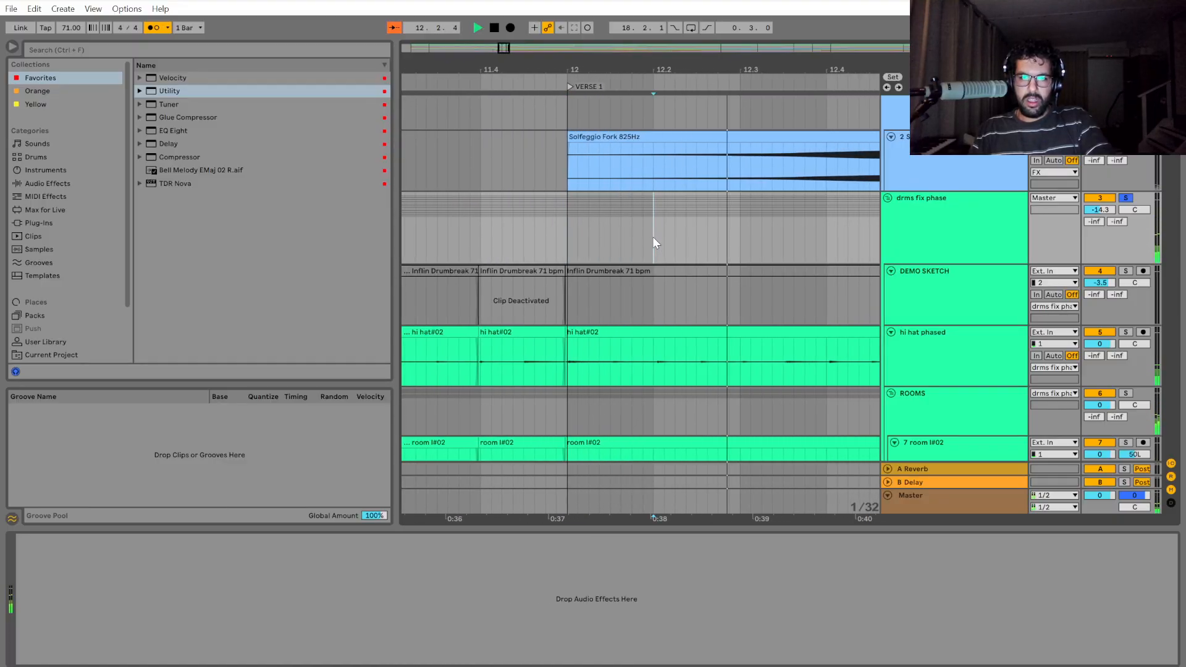
key(space)
Split out the drms fix phase section from 12.2 to 12.4 and move it earlier until it meets the preceding clip.
drag(653, 238, 824, 254)
key(ctrl+e)
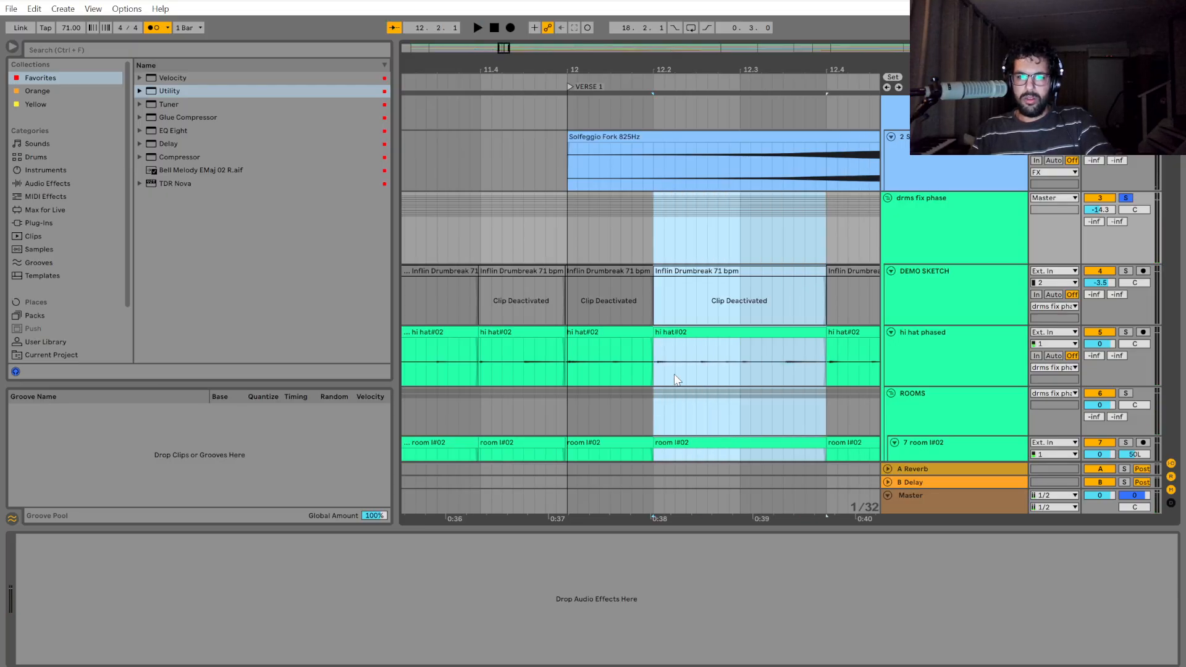
scroll(642, 379, up, 5)
drag(679, 334, 665, 336)
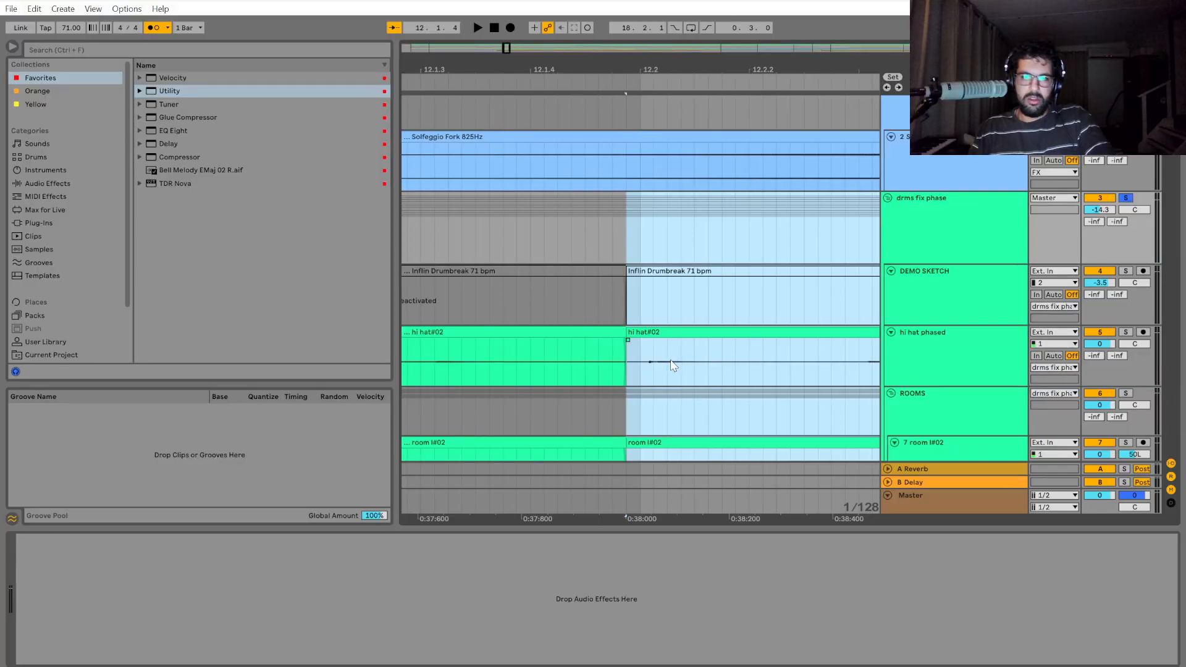
scroll(662, 370, down, 5)
Play the edited drums from bar 12 and stop past 12.3.
click(576, 250)
key(space)
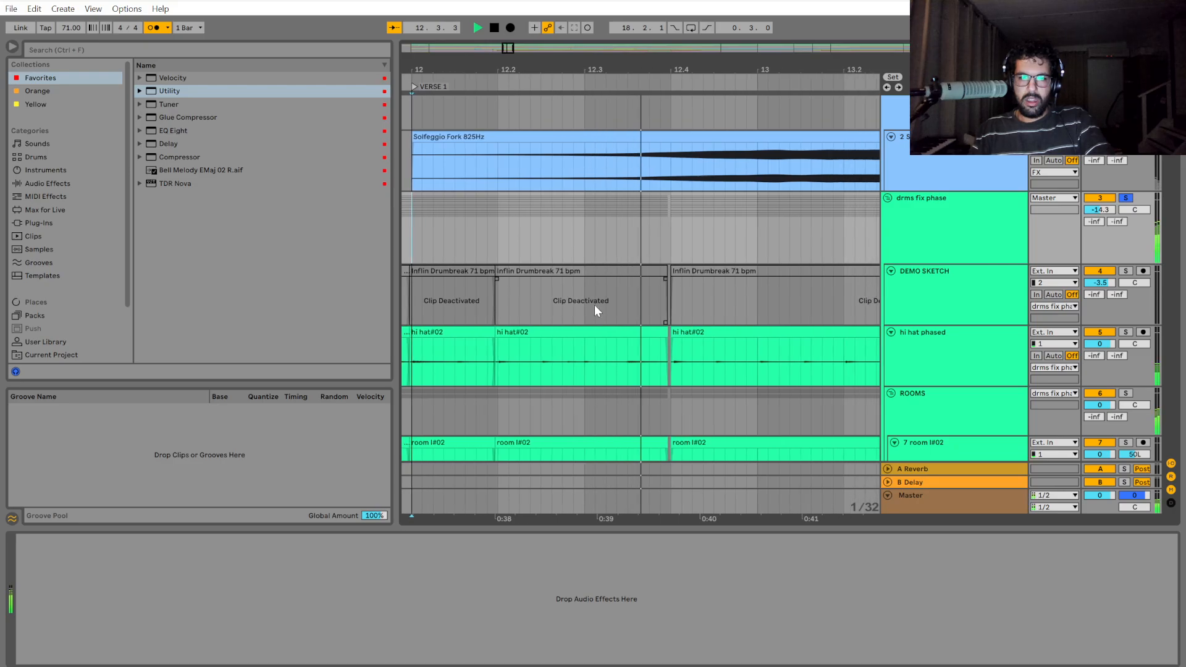
key(space)
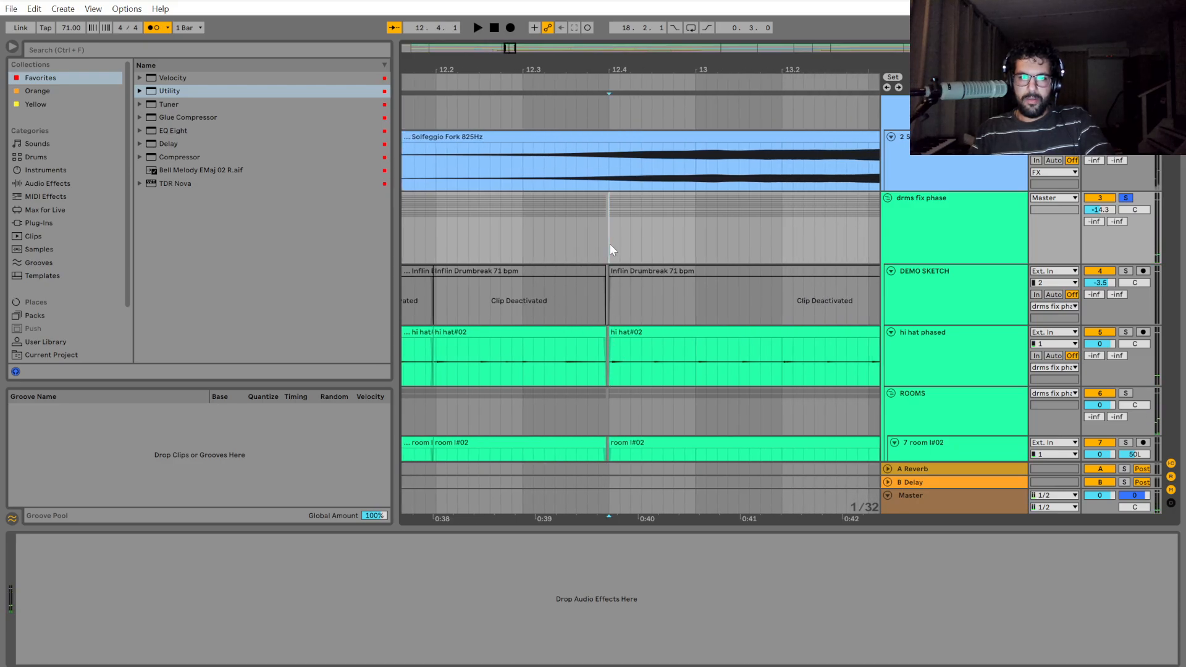
Split out the drms fix phase section from 12.4 to bar 14 and move it earlier until it meets the preceding clip.
drag(609, 243, 803, 237)
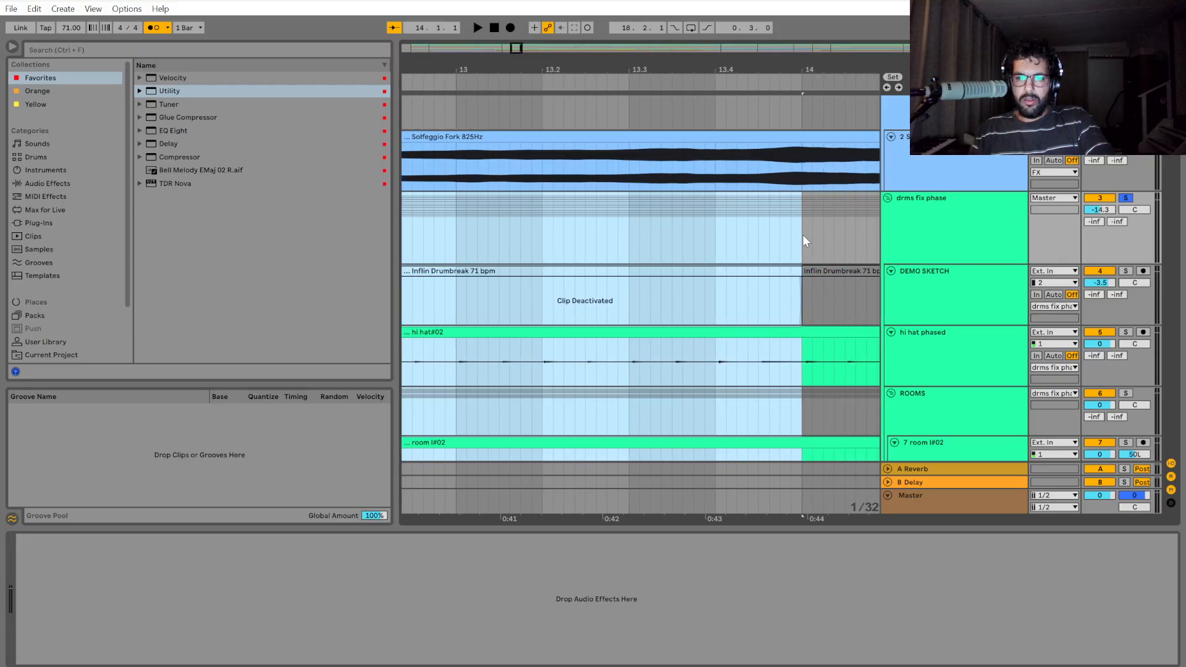
drag(647, 516, 888, 518)
scroll(622, 343, up, 5)
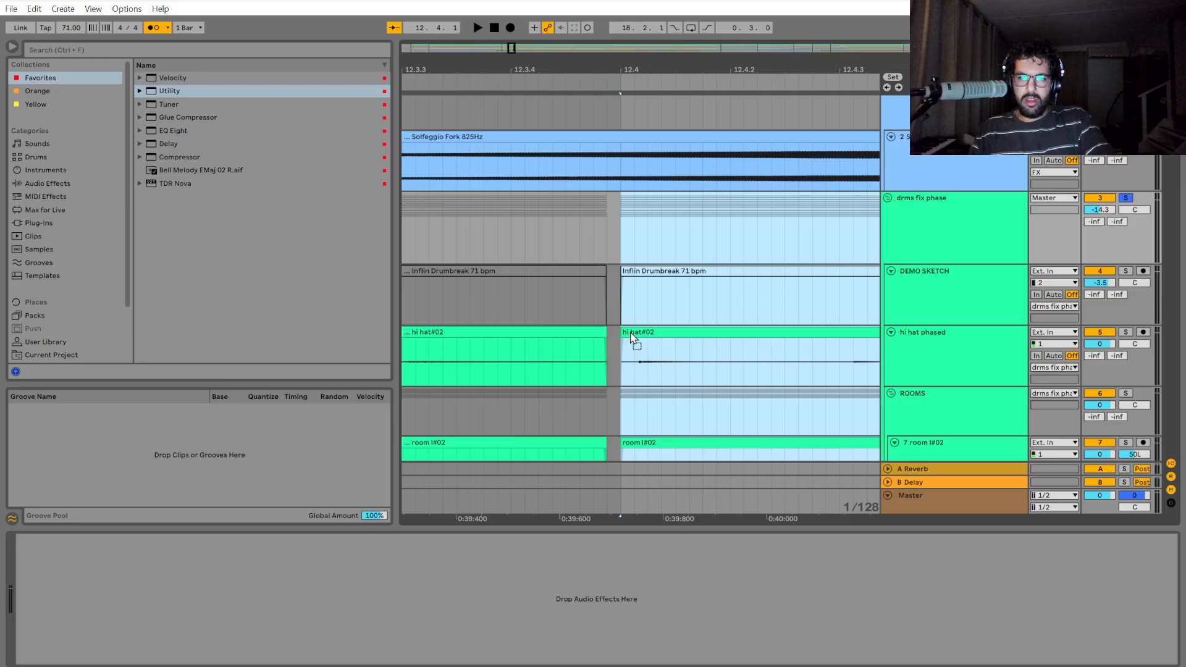
drag(636, 333, 623, 334)
scroll(670, 395, down, 5)
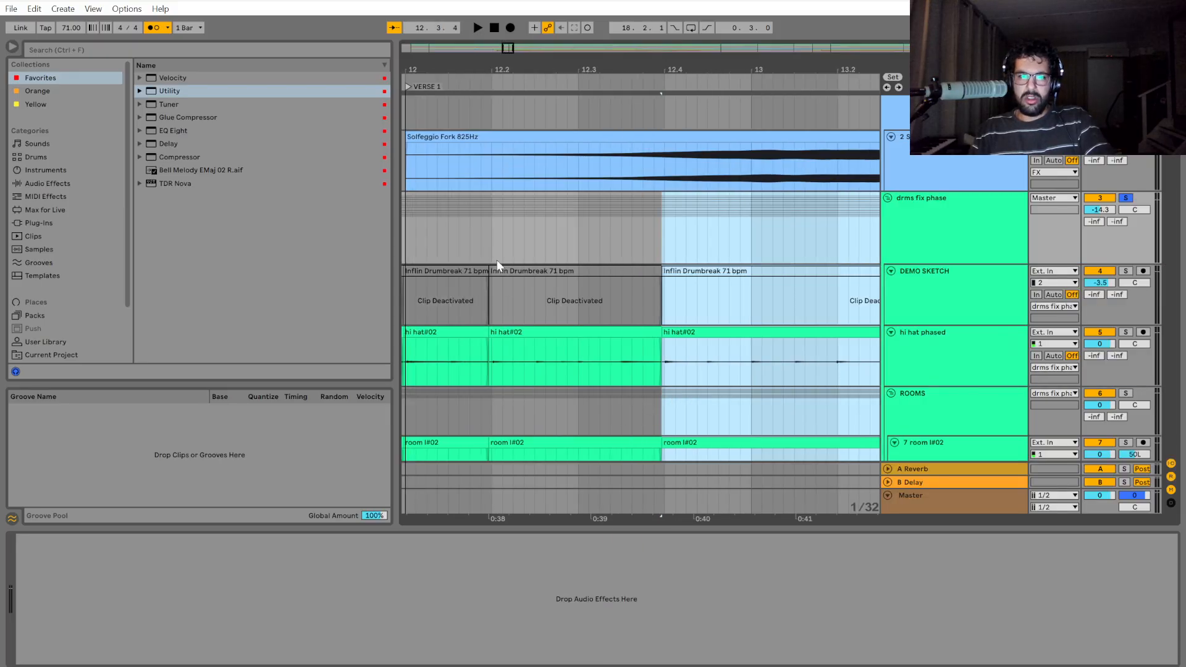
Play the edited drums from bar 12 through bar 13 and stop at bar 14.
click(491, 235)
scroll(592, 344, down, 2)
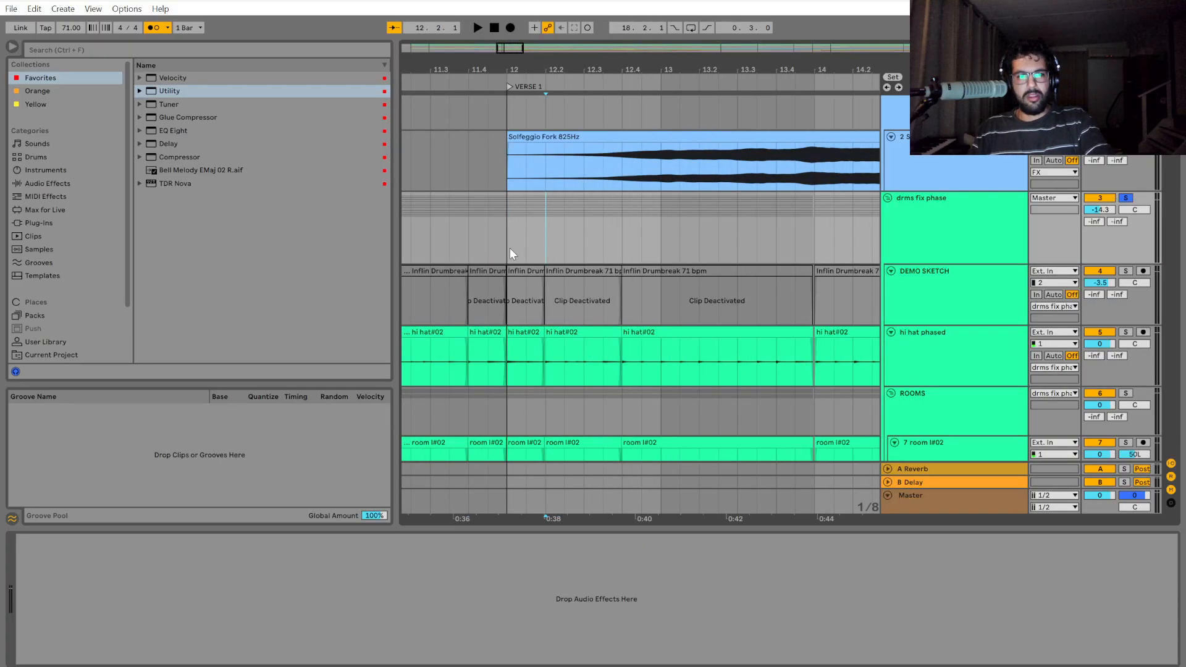
key(space)
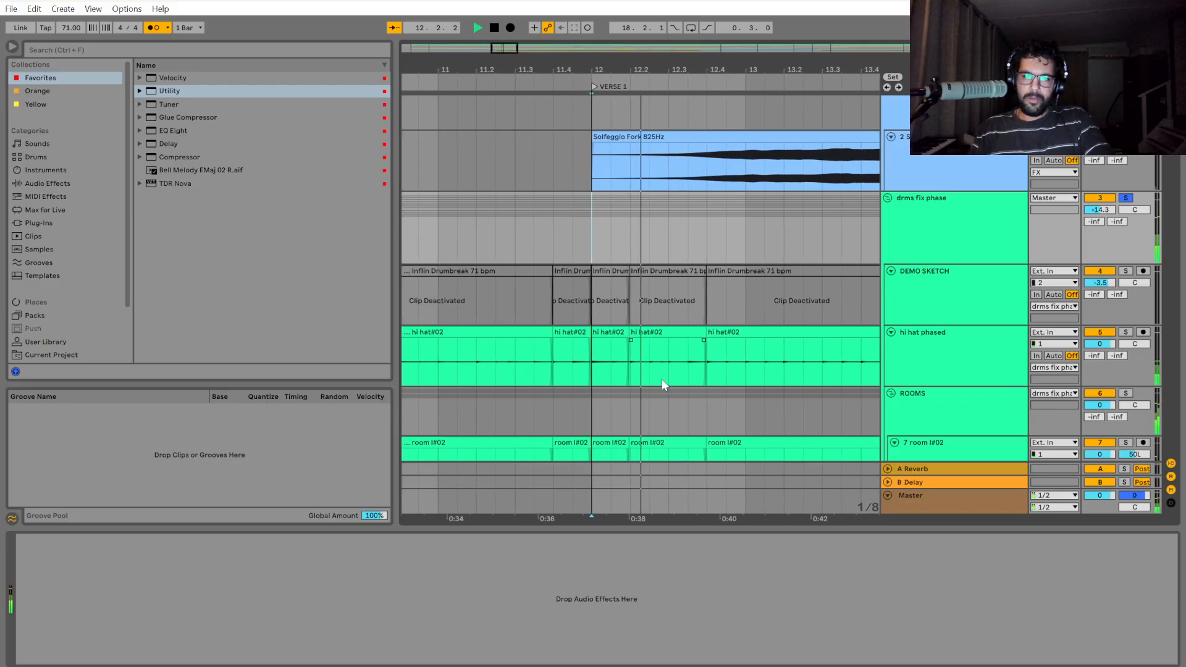
scroll(661, 386, down, 2)
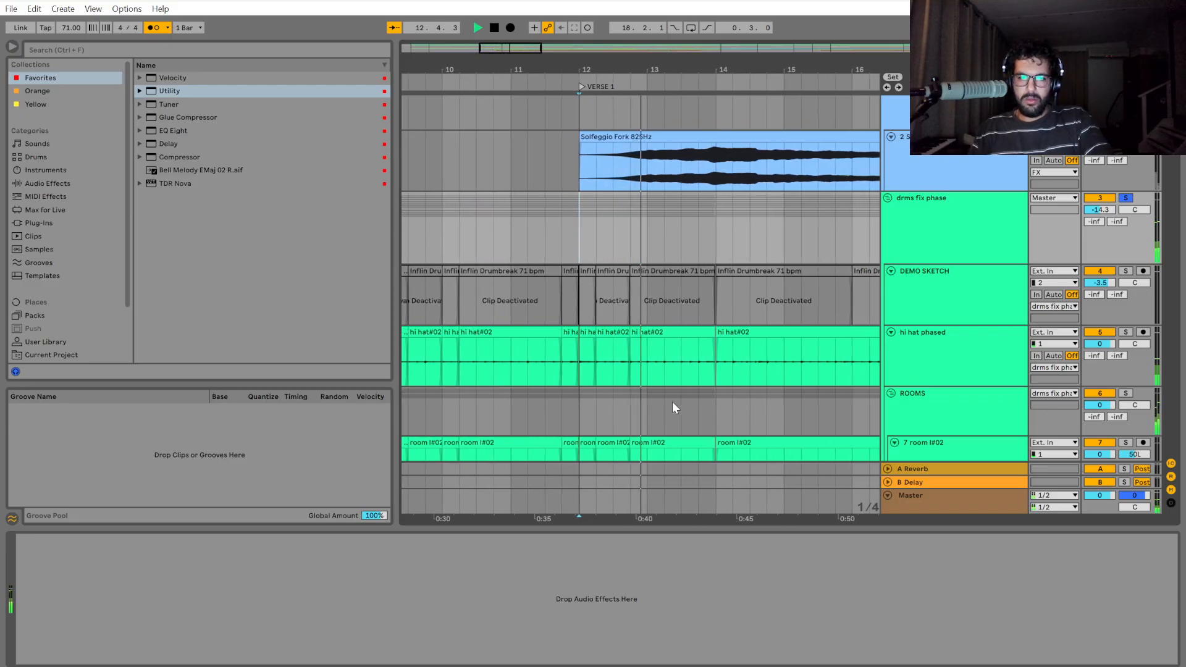
scroll(663, 401, up, 5)
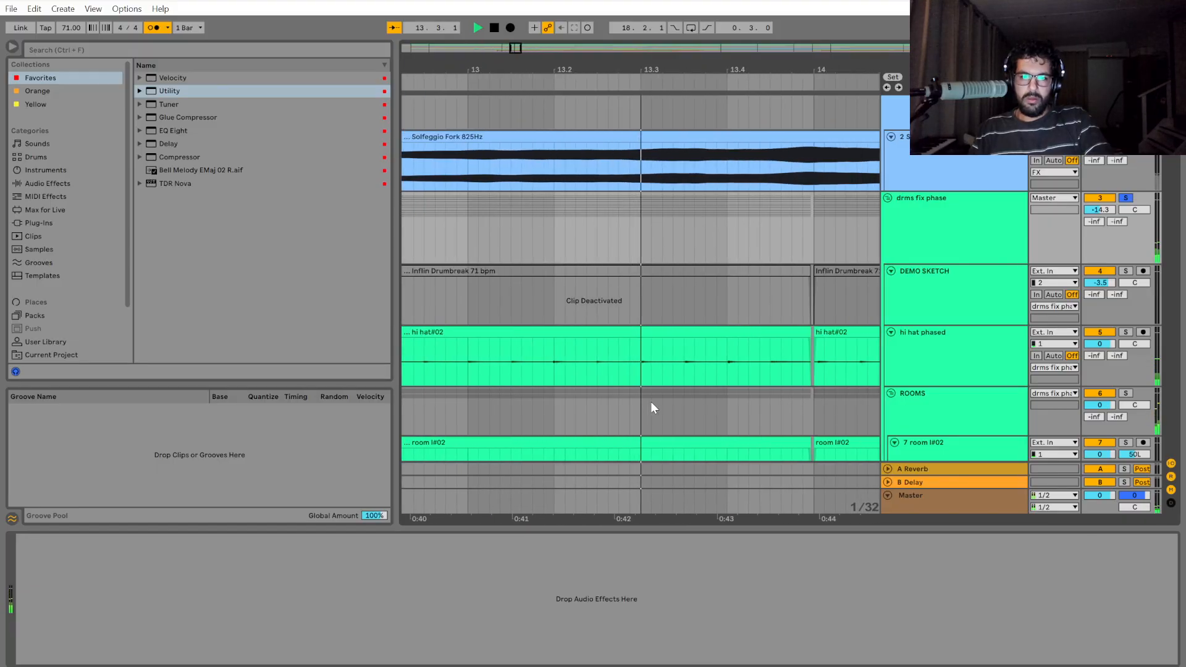
key(space)
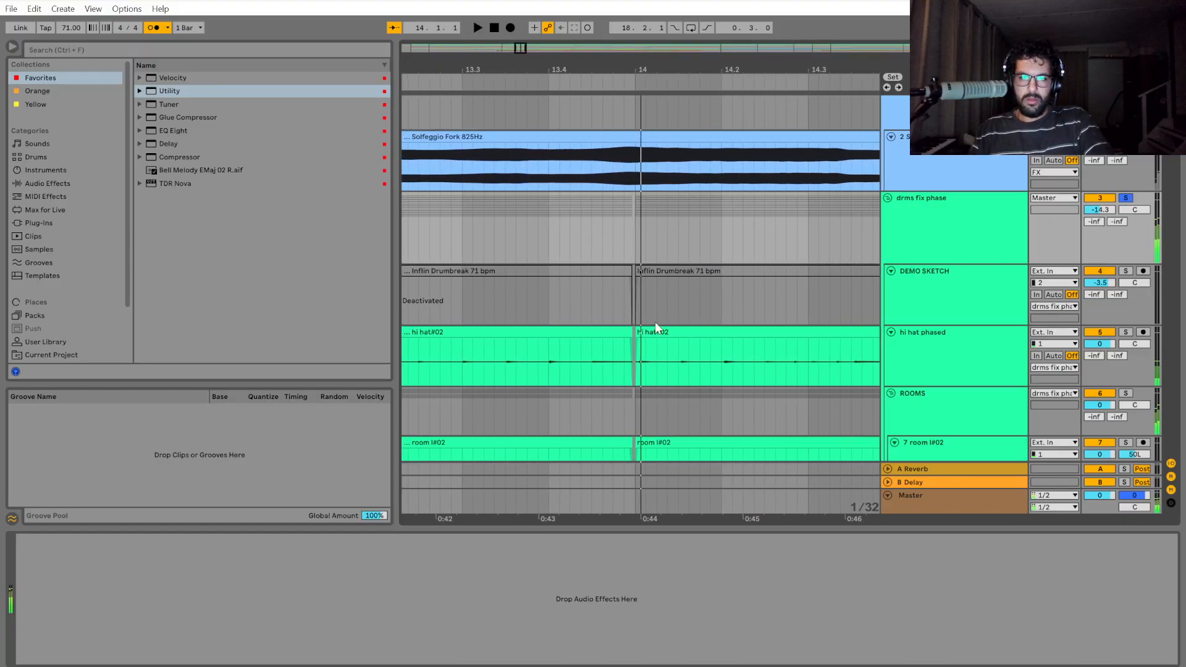
Play the drums from bar 14 past the start of bar 15 to check their timing.
scroll(656, 320, up, 3)
click(606, 235)
scroll(612, 260, down, 1)
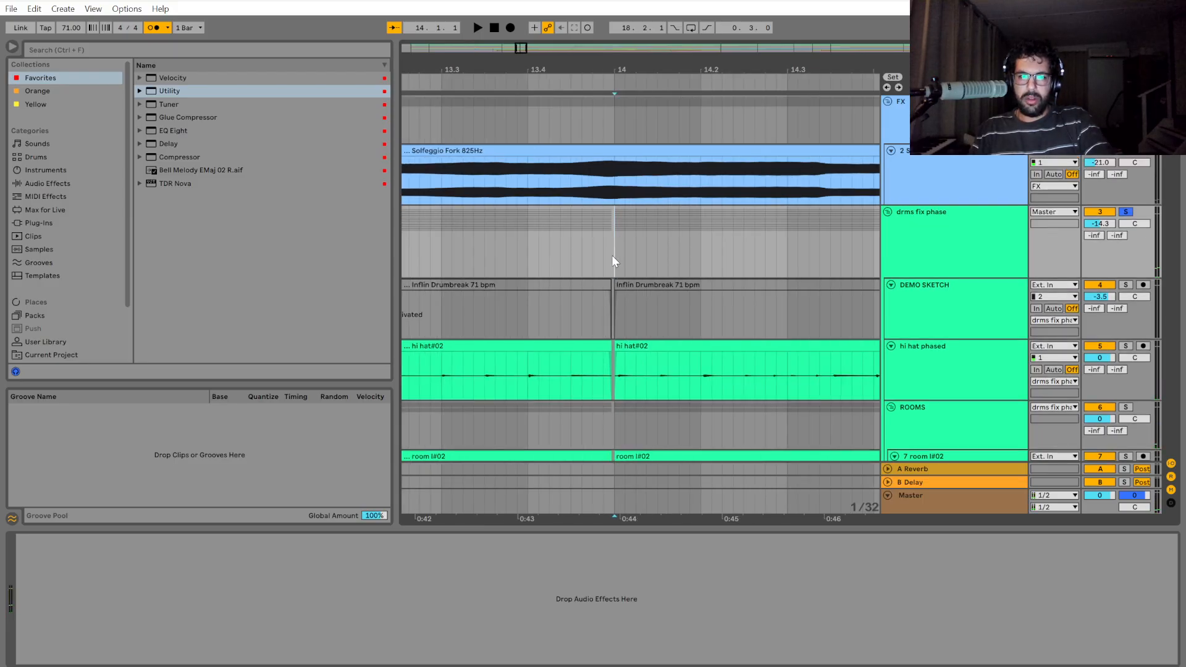
key(space)
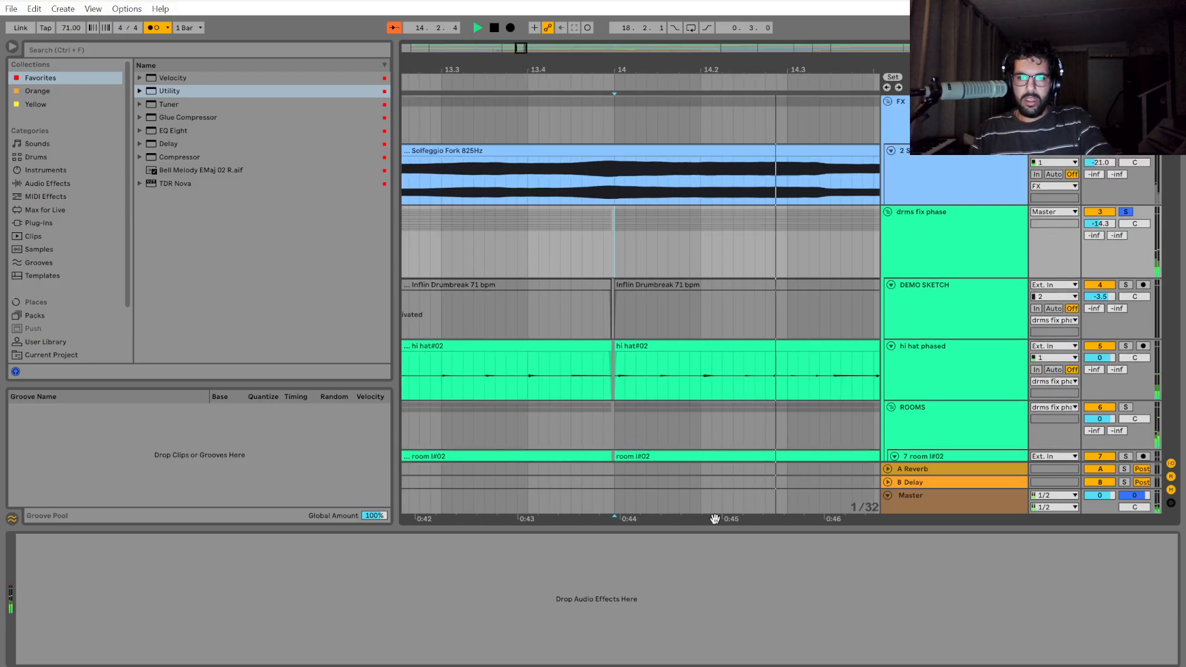
drag(714, 519, 572, 525)
scroll(543, 395, down, 2)
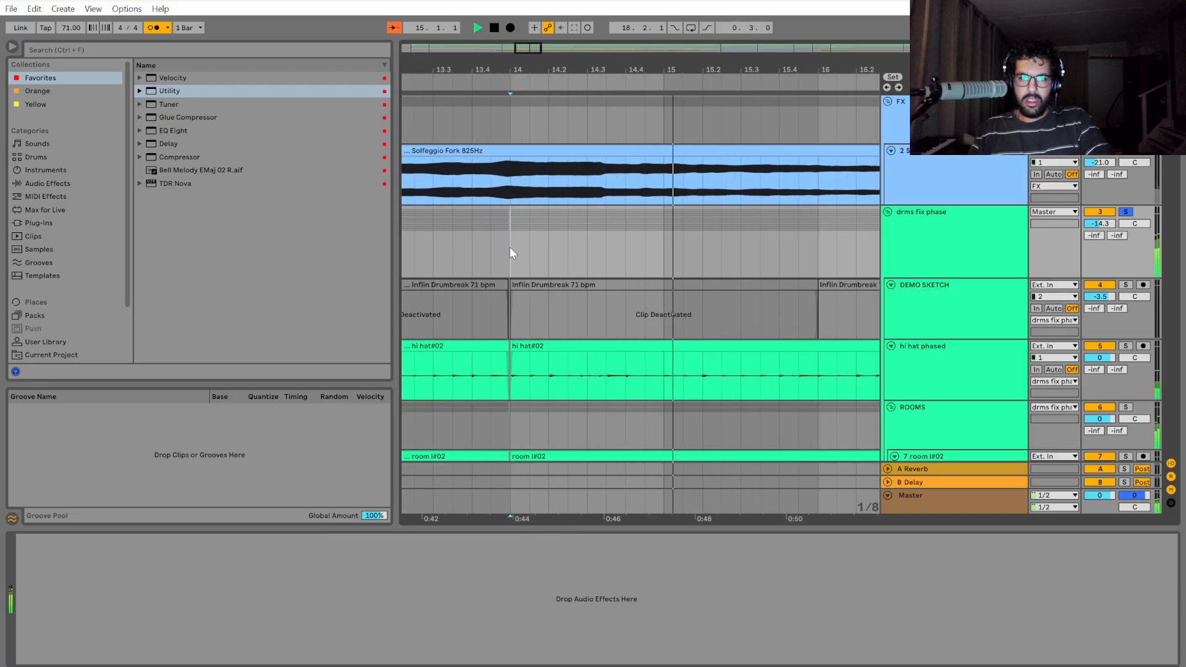
Split out the drms fix phase section from bar 14 to 15.2 and move it earlier until it meets the preceding clip.
drag(509, 247, 704, 251)
key(space)
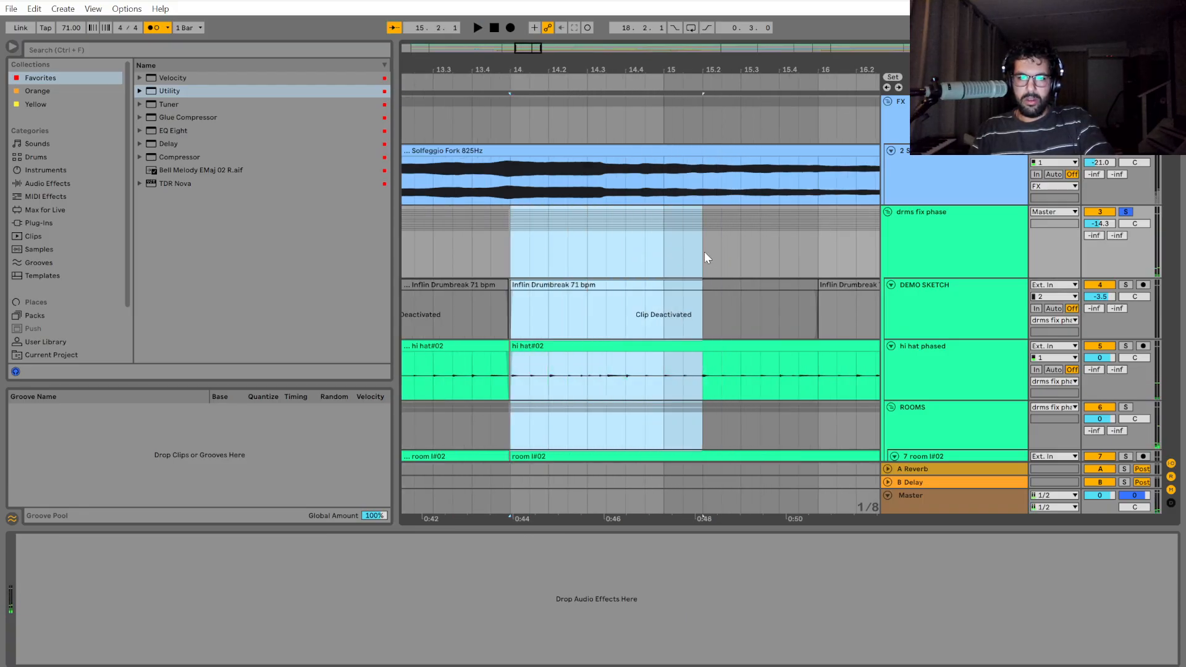
scroll(701, 395, up, 2)
key(ctrl+e)
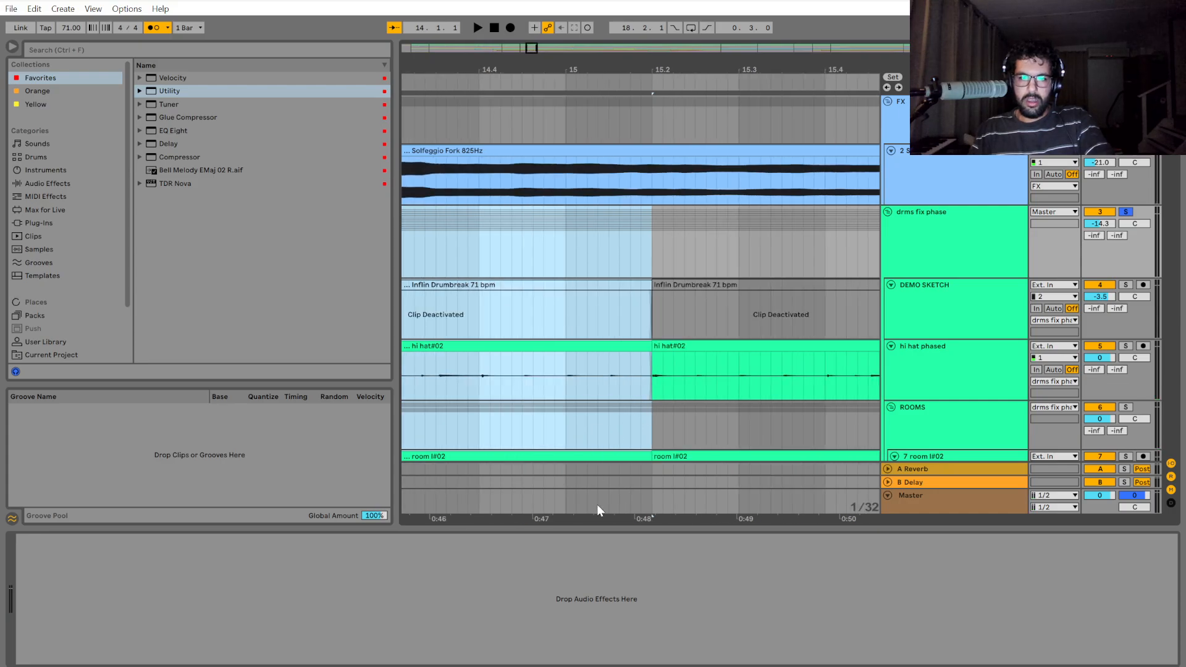
drag(597, 506, 836, 514)
scroll(462, 358, up, 2)
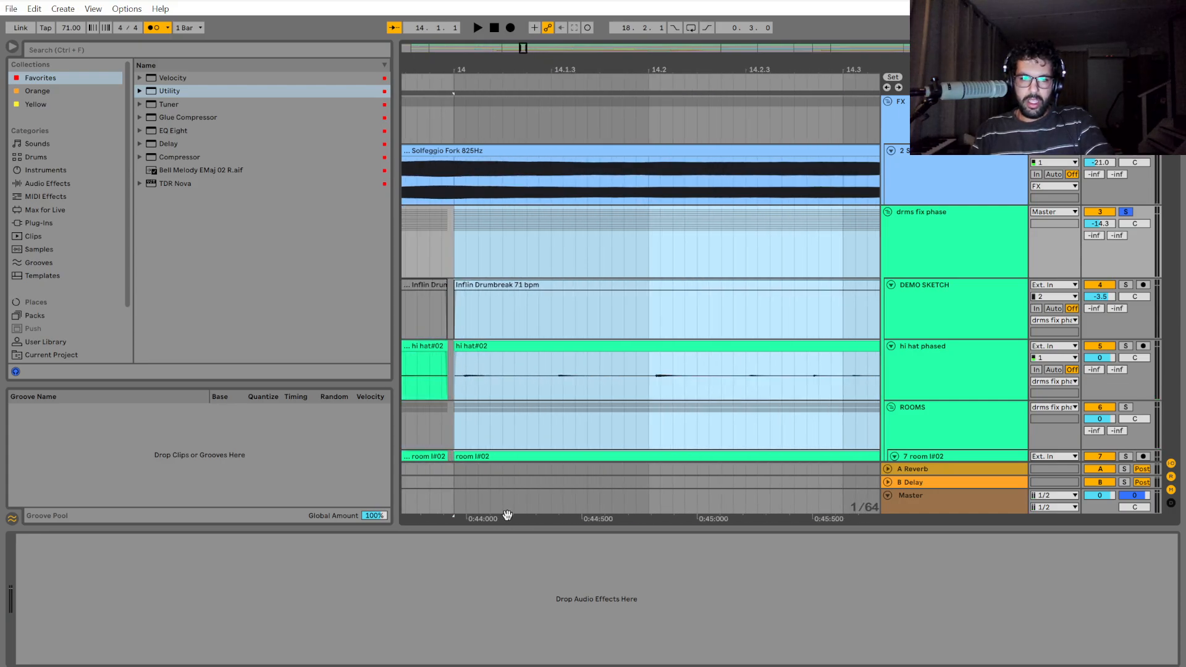
drag(507, 515, 681, 514)
scroll(630, 395, up, 2)
drag(655, 346, 648, 363)
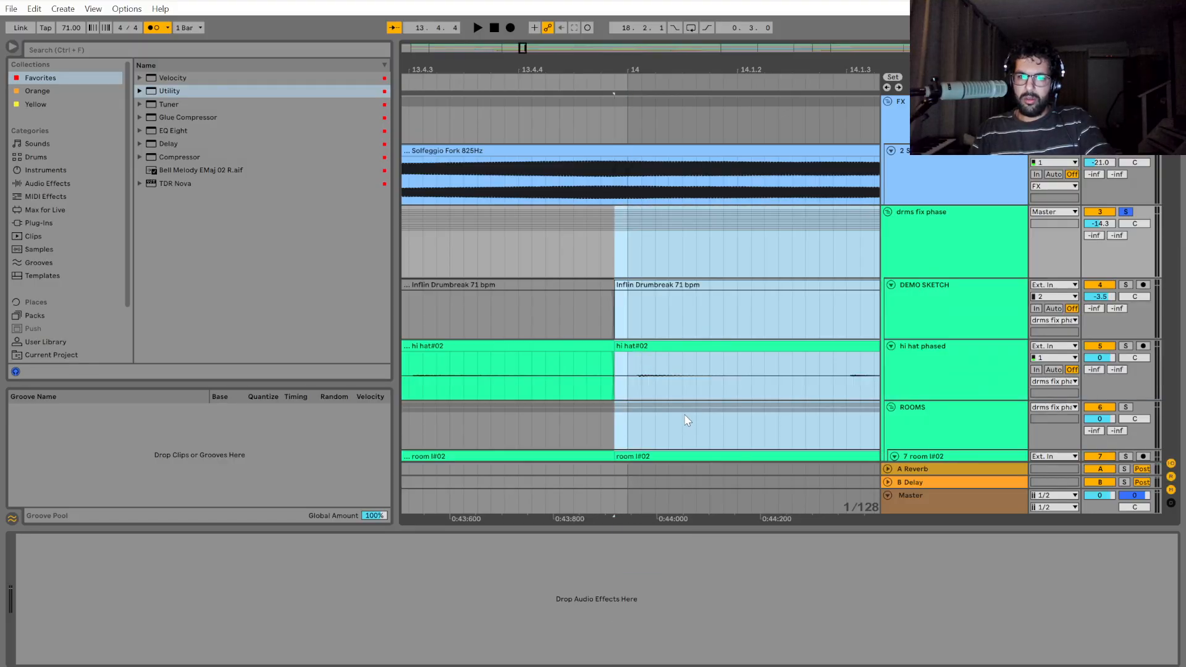
scroll(679, 417, down, 8)
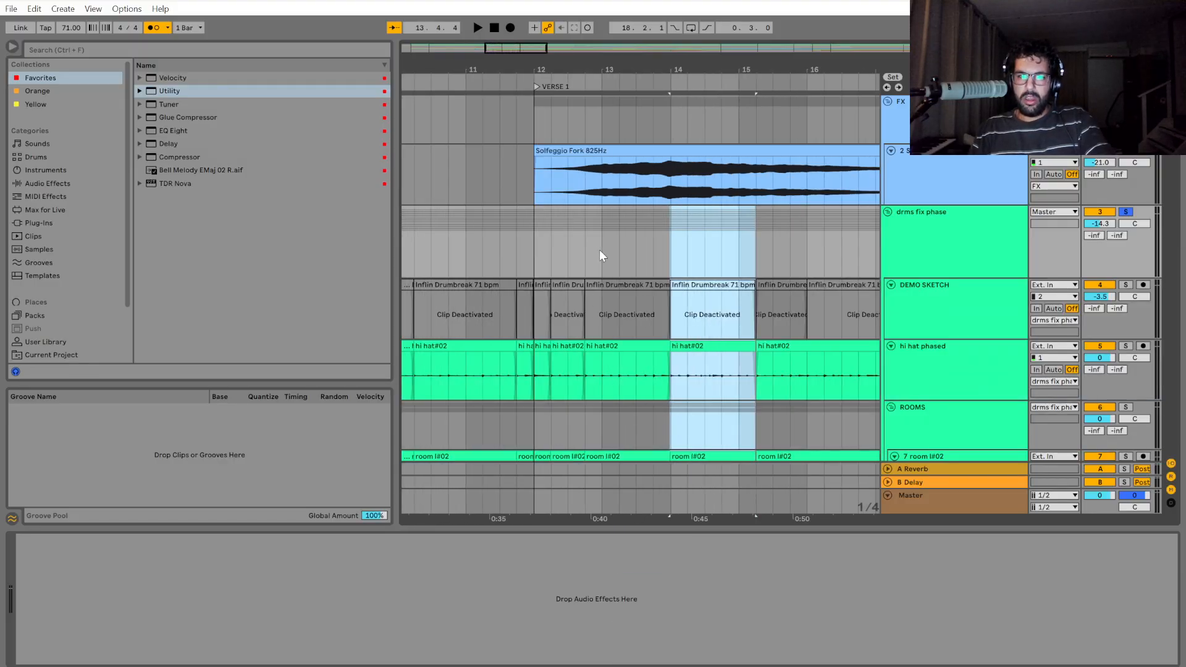
Look over the edited drum clips before bar 15 and the uncut section running past bar 20.
click(600, 252)
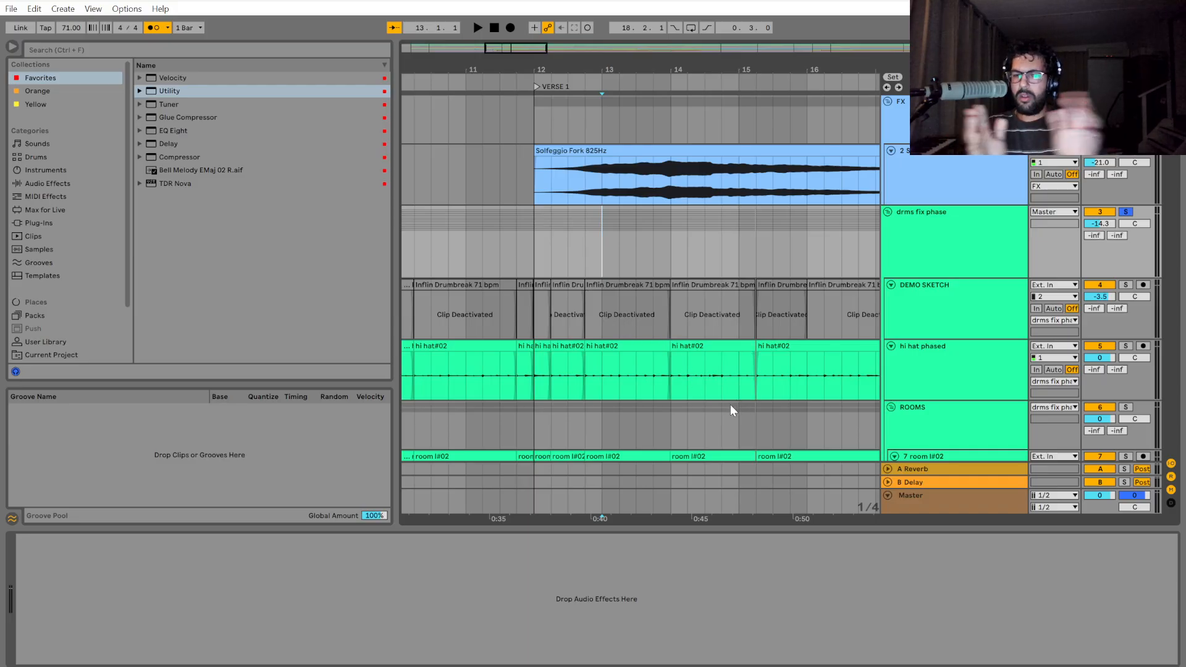
scroll(727, 275, down, 2)
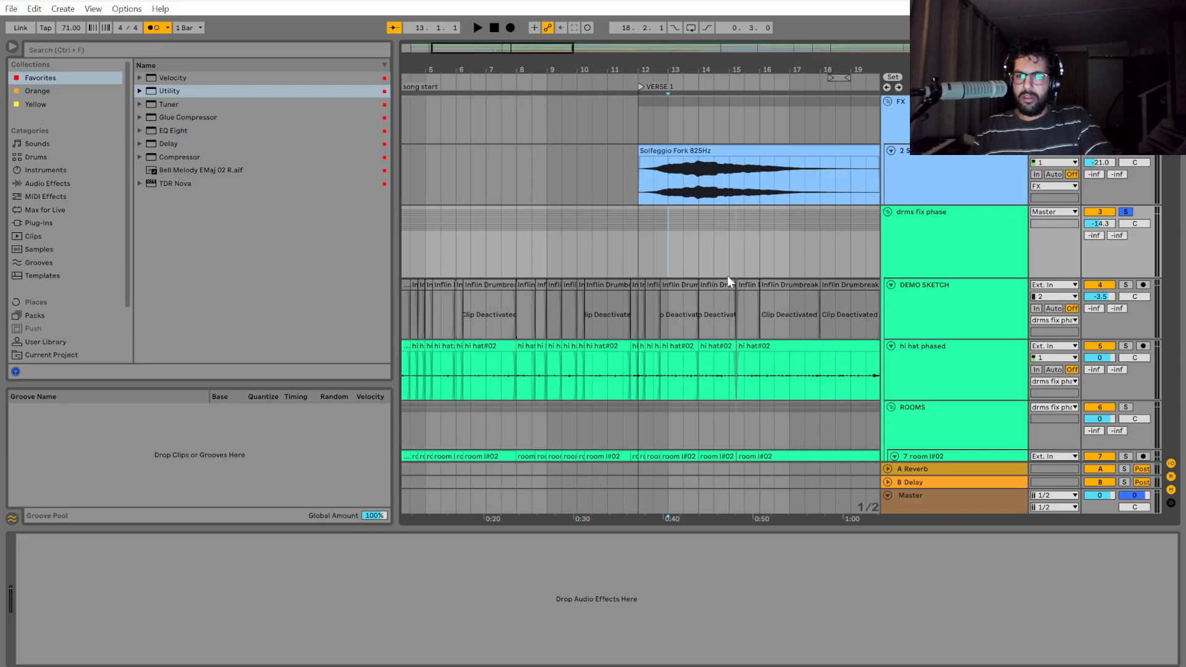
scroll(727, 275, down, 2)
scroll(661, 389, up, 10)
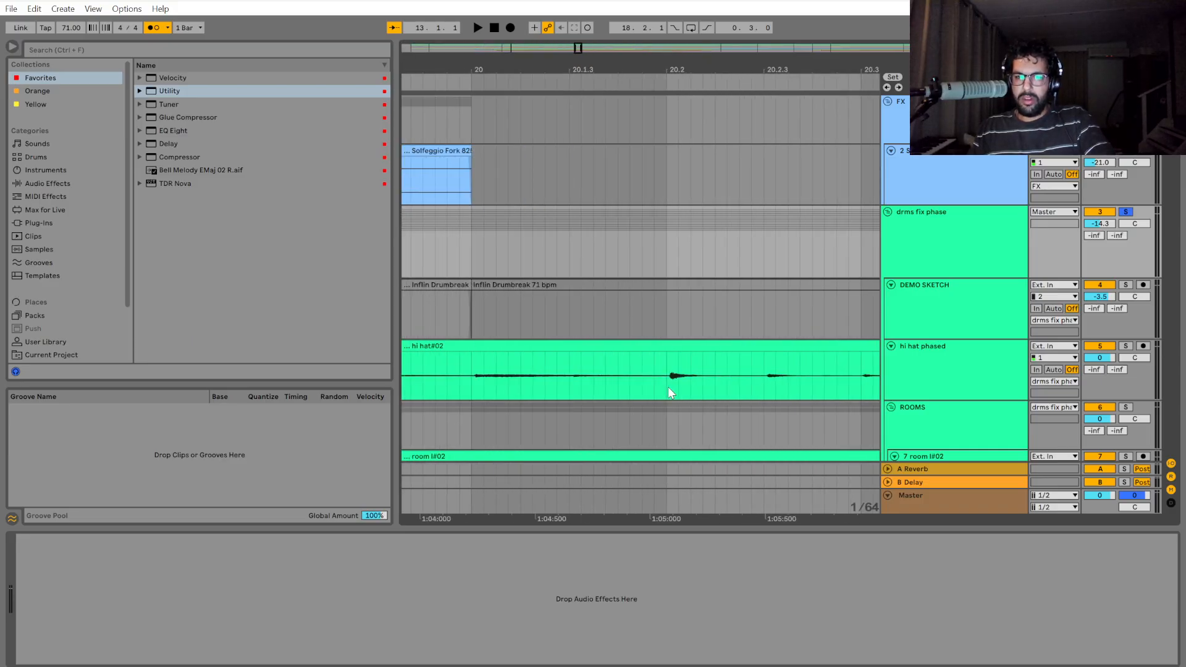
scroll(668, 388, down, 8)
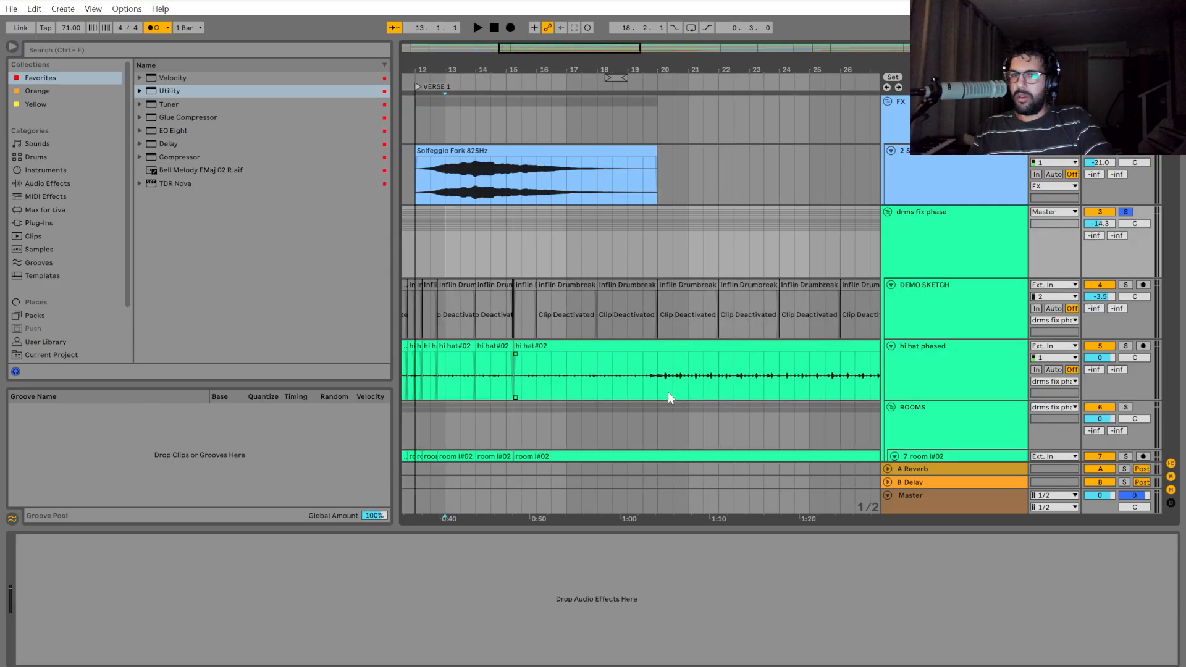
scroll(668, 392, down, 2)
scroll(550, 255, up, 6)
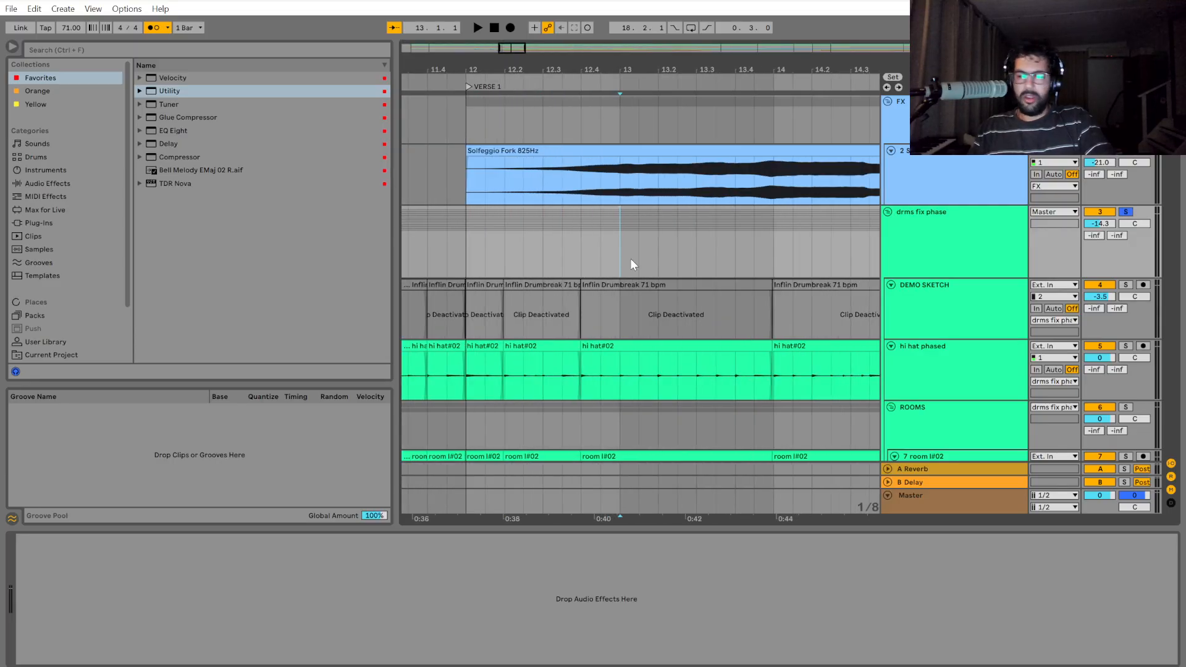
scroll(630, 259, down, 4)
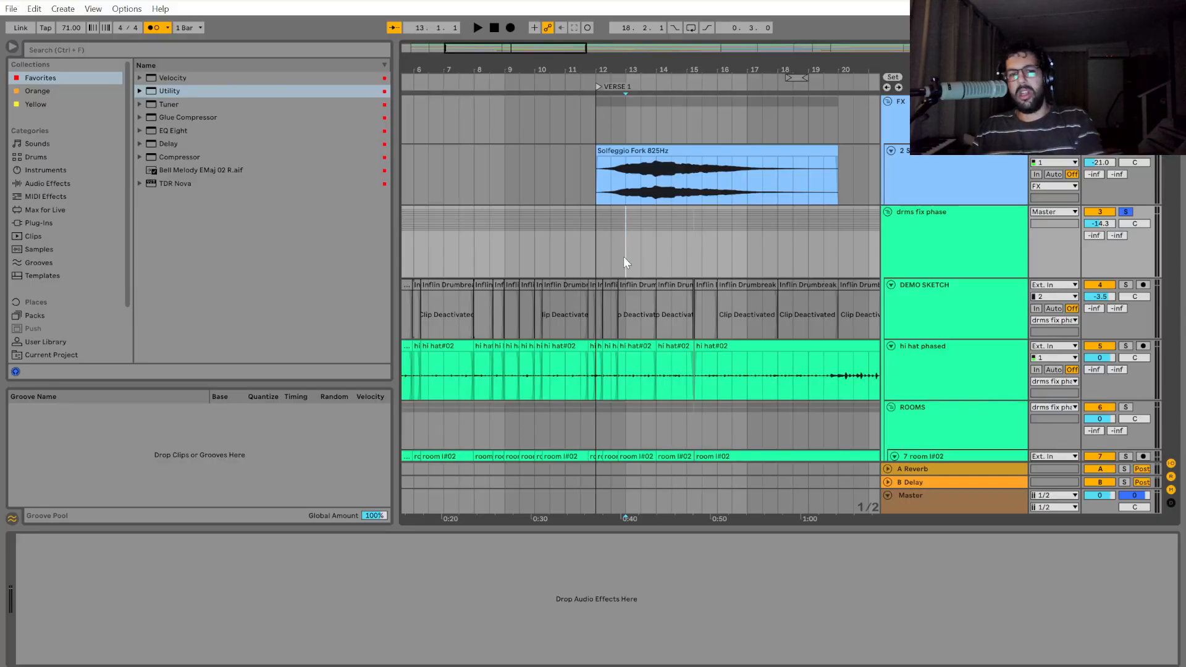
Play the edited drums from bar 12 and stop at bar 13.
click(596, 236)
key(space)
scroll(681, 272, up, 5)
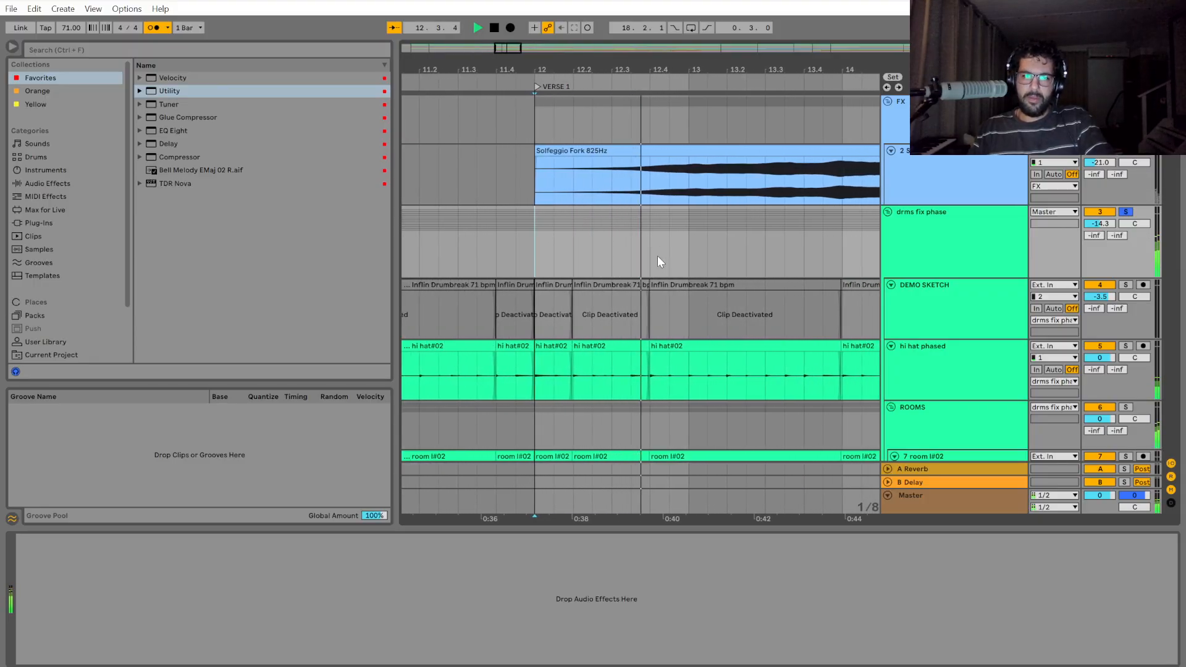
key(space)
scroll(628, 400, up, 8)
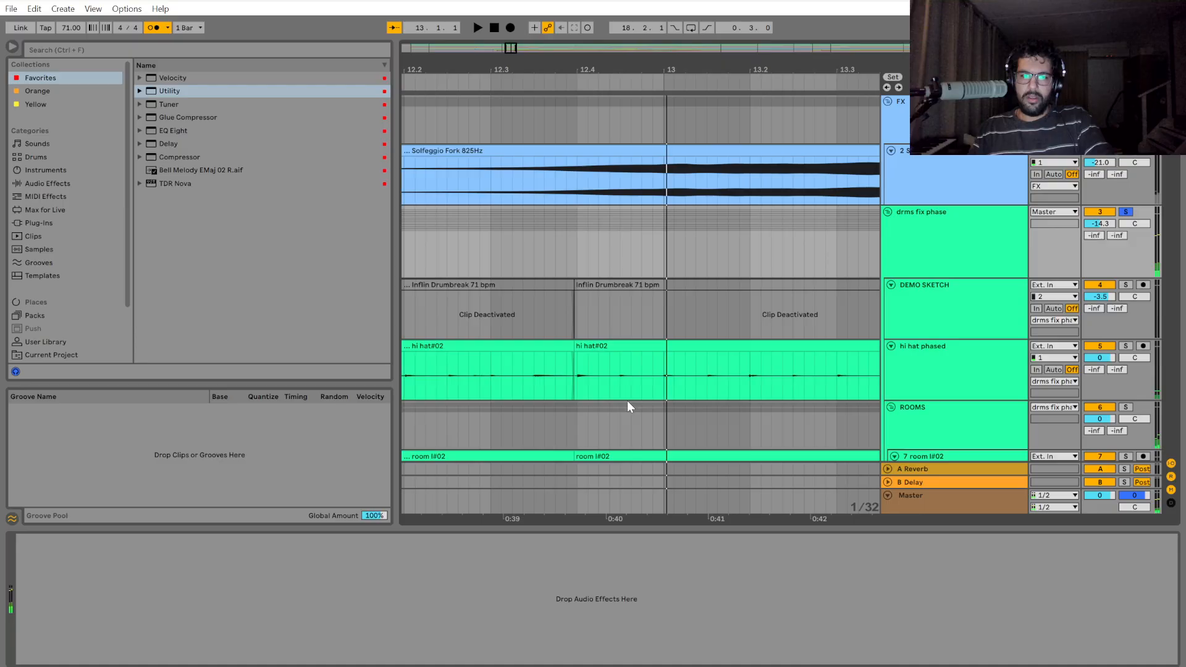
scroll(553, 390, down, 8)
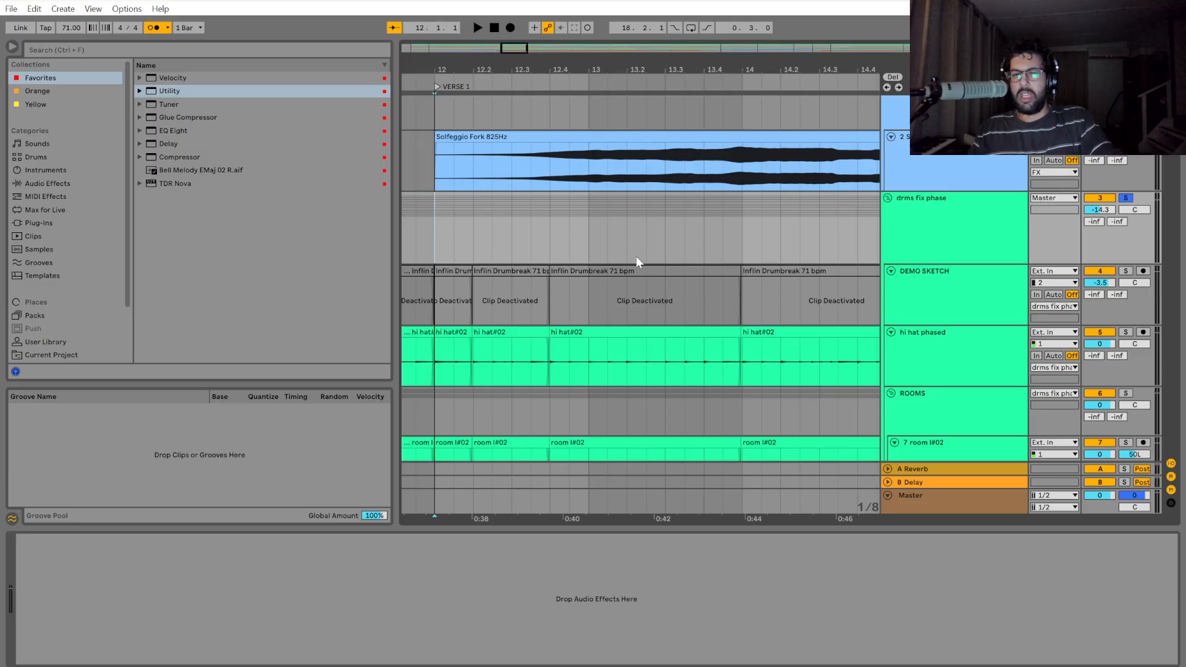
Play the edited drums from bar 12 through the cut at 15.2 and stop around 15.4.
key(space)
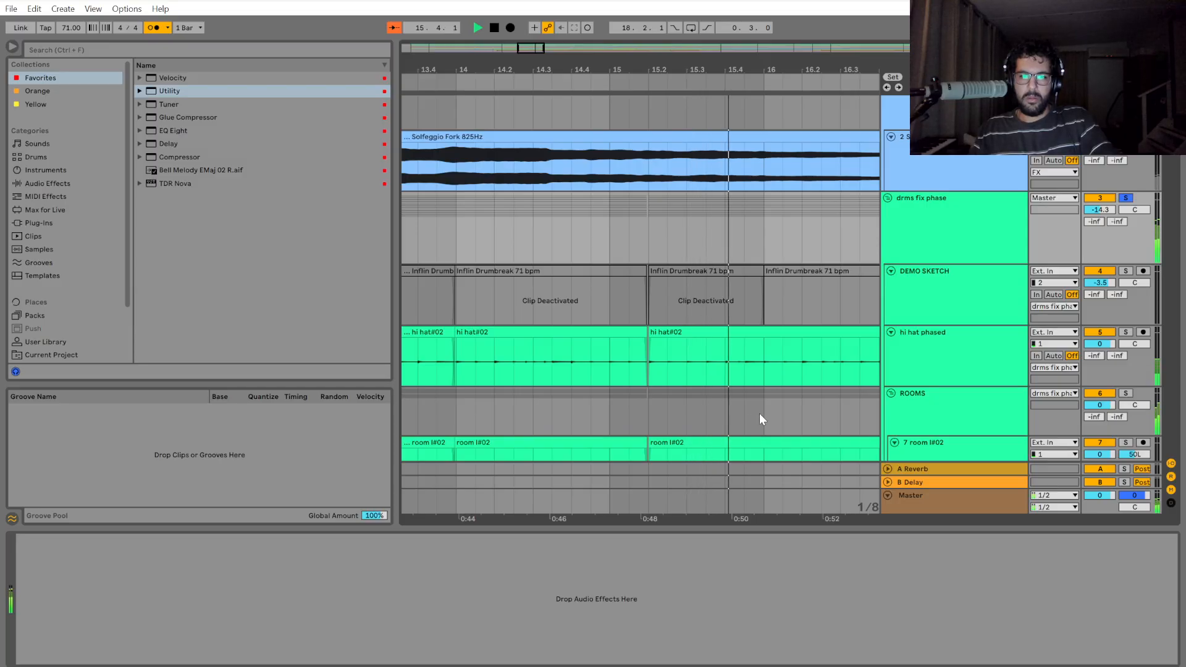
click(649, 239)
key(space)
Split out the drms fix phase section from 15.2 to 16.4 and move it earlier until it meets the preceding clip.
scroll(651, 241, up, 6)
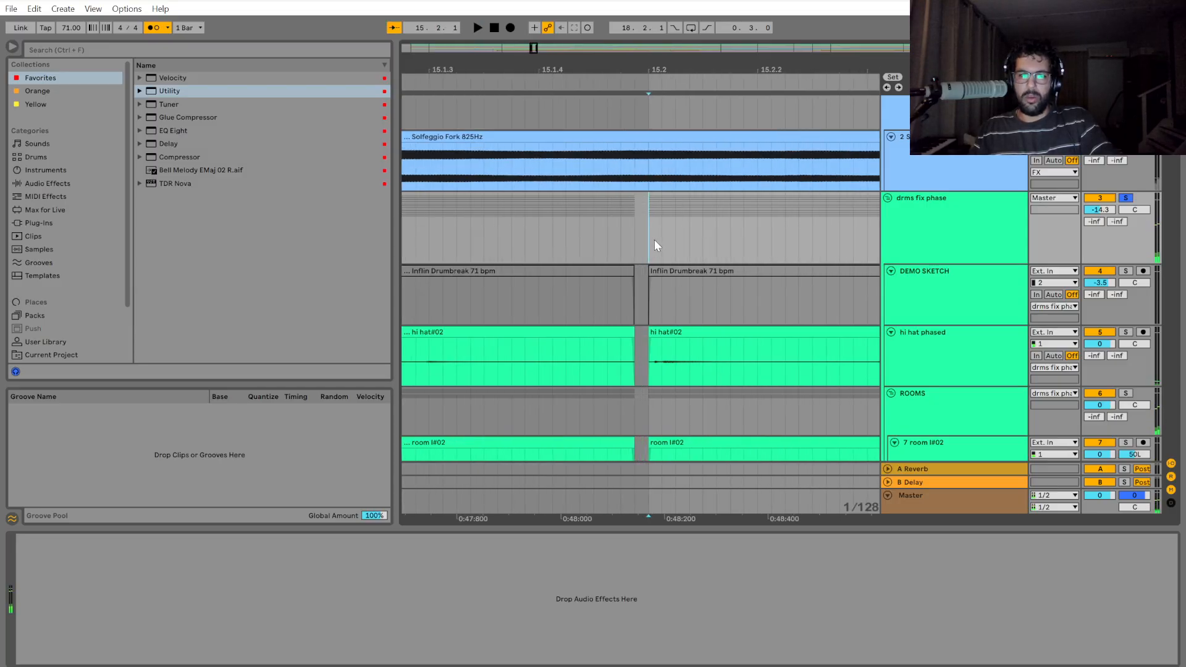
drag(654, 239, 976, 244)
scroll(825, 341, down, 5)
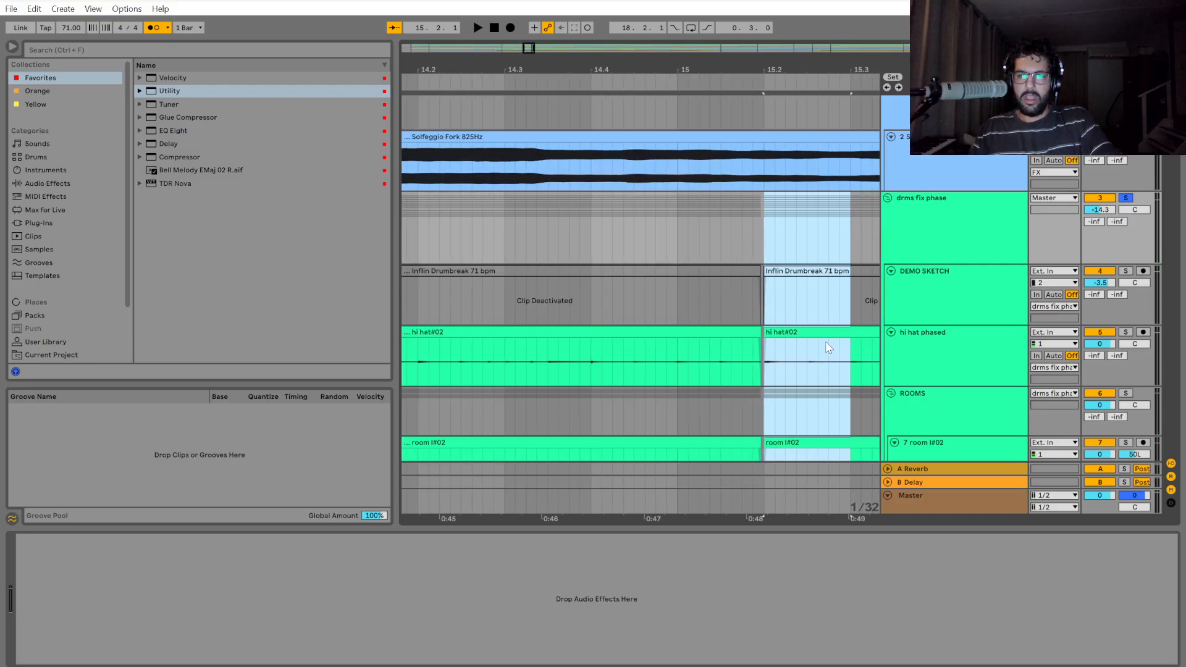
drag(837, 518, 603, 522)
drag(528, 230, 821, 224)
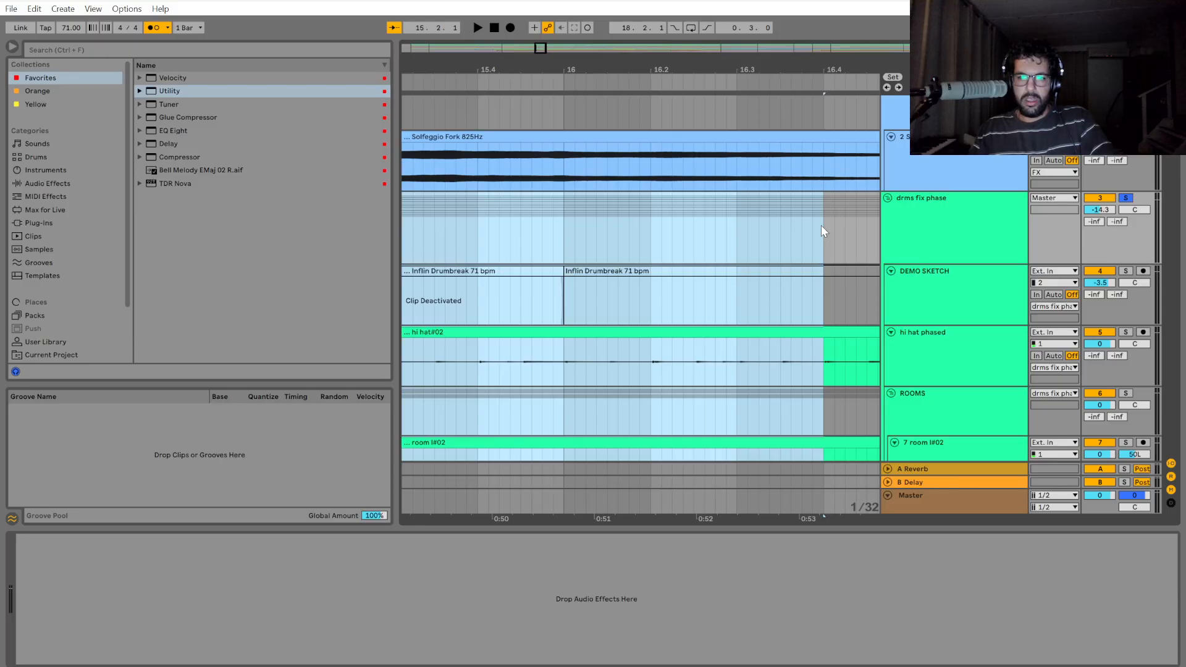
key(ctrl+e)
drag(627, 509, 933, 488)
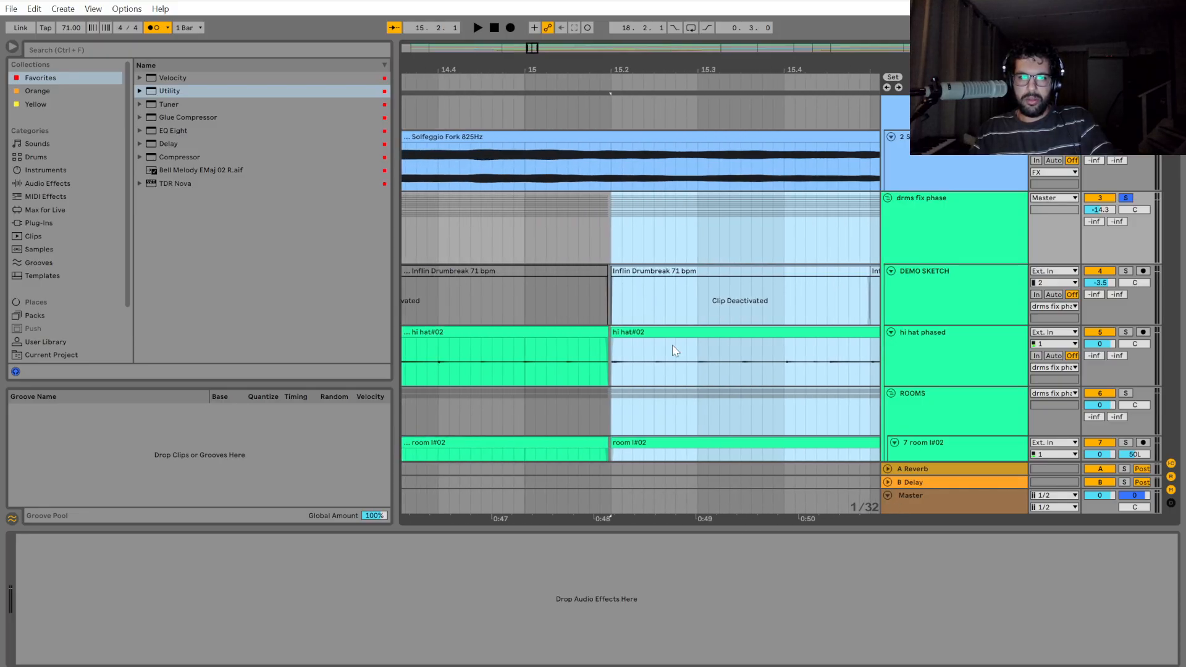
scroll(672, 370, down, 9)
scroll(651, 413, up, 8)
scroll(602, 292, up, 4)
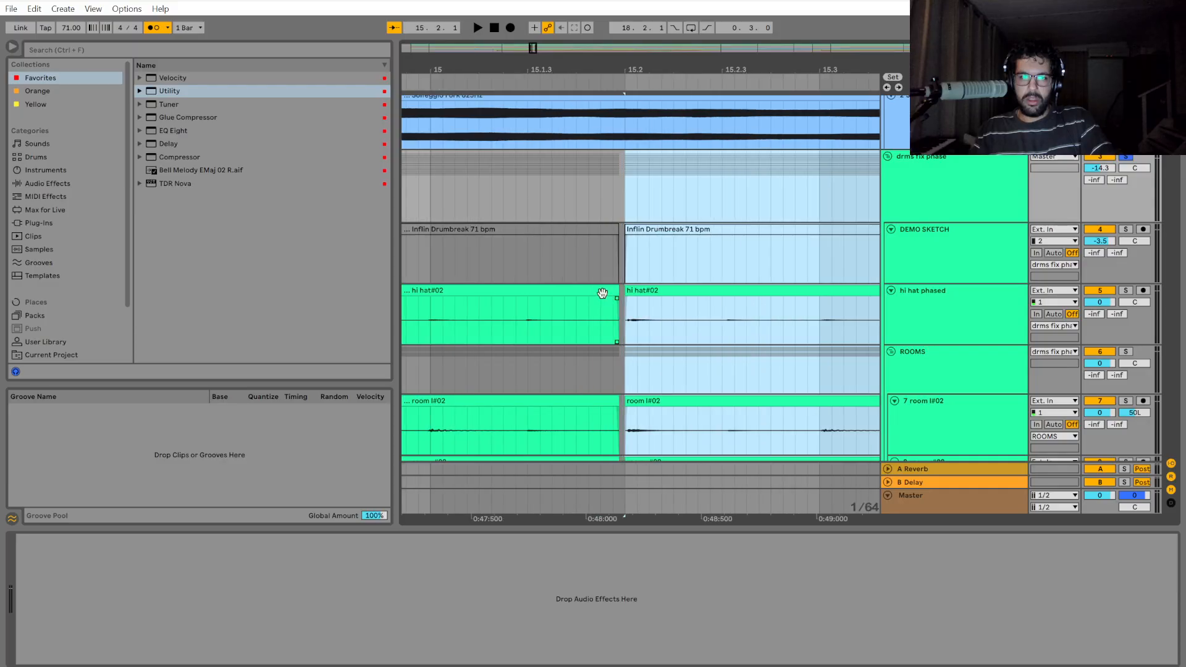
scroll(747, 295, down, 10)
Check the shifted section across the drum tracks, and play the drums from bar 14 to just past bar 16.
scroll(642, 420, down, 2)
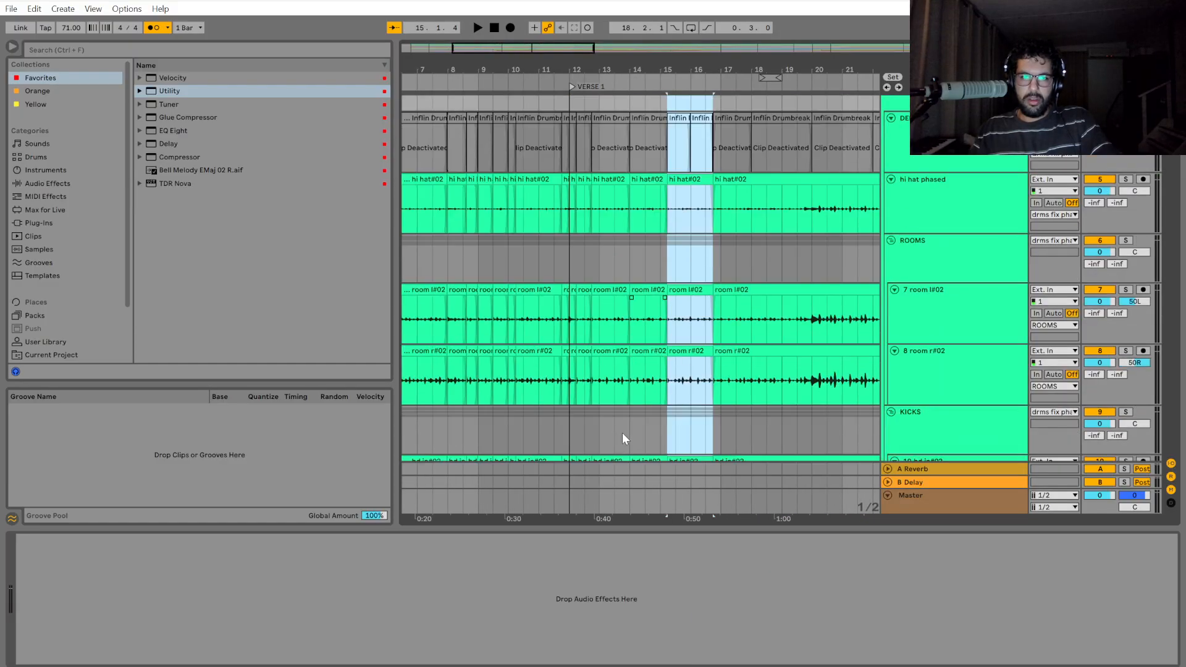
scroll(621, 432, down, 8)
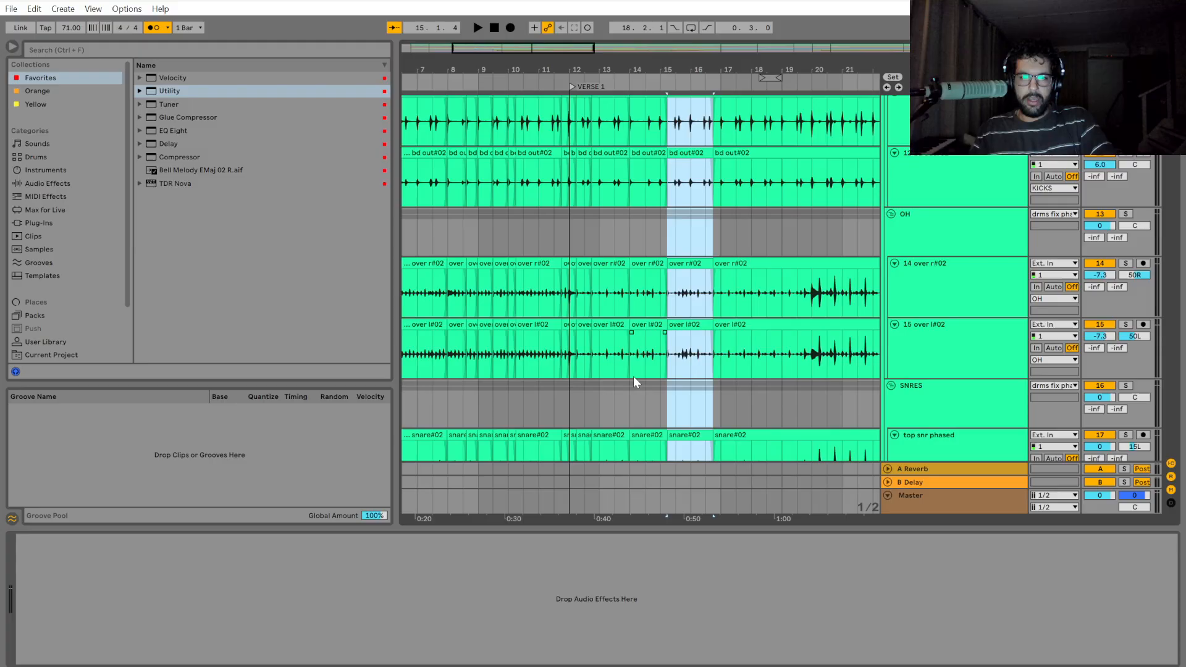
scroll(672, 377, up, 9)
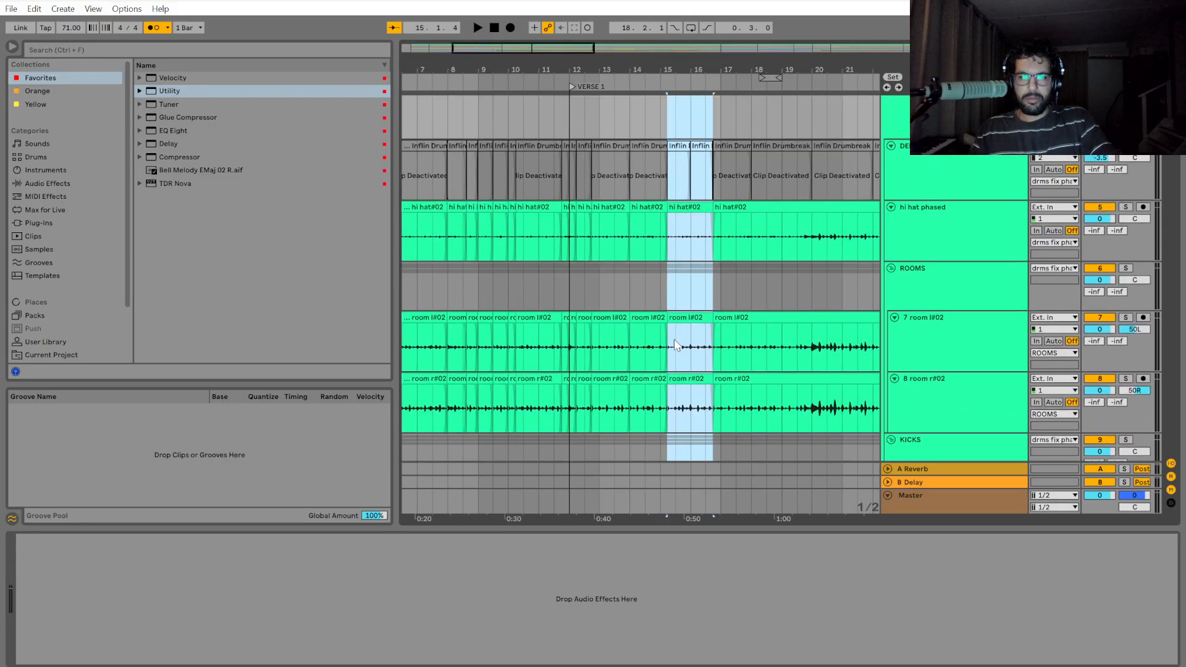
scroll(675, 342, up, 3)
ctrl+scroll(647, 265, up, 5)
click(721, 247)
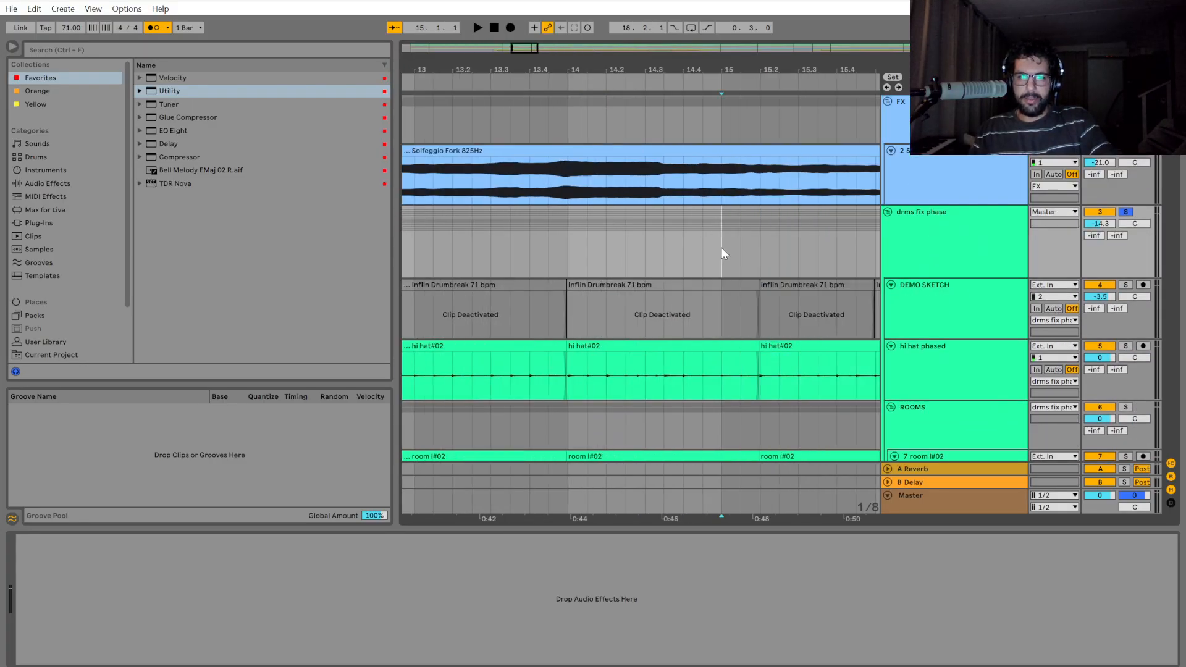
key(space)
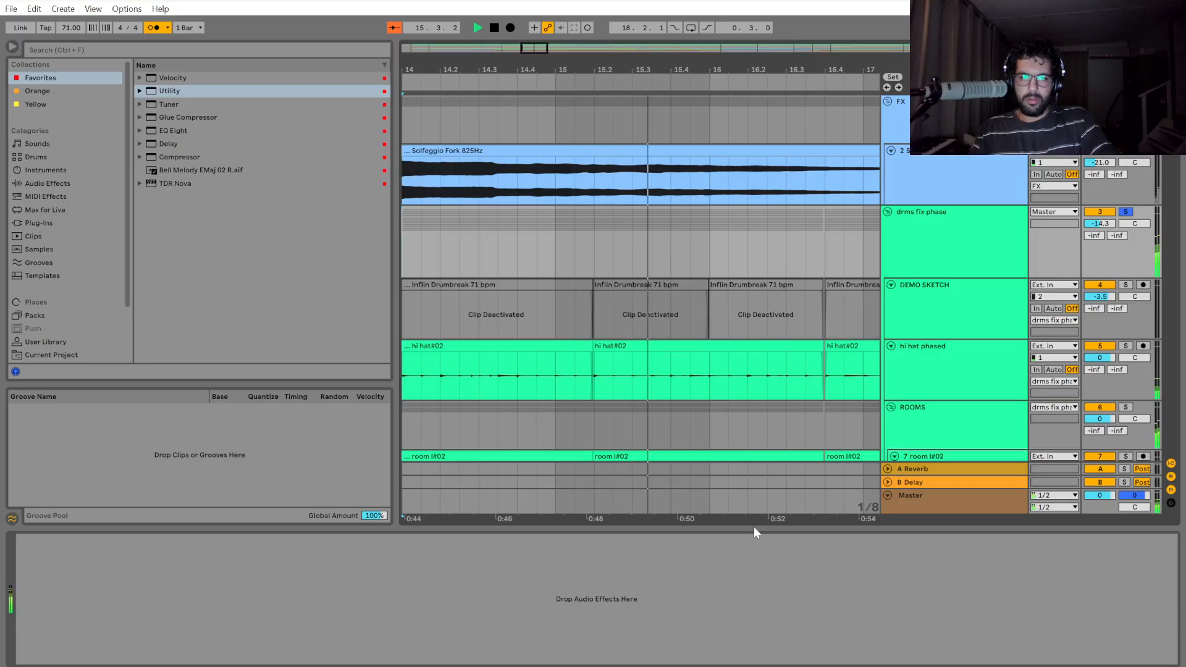
drag(723, 521, 710, 524)
key(space)
scroll(576, 398, up, 8)
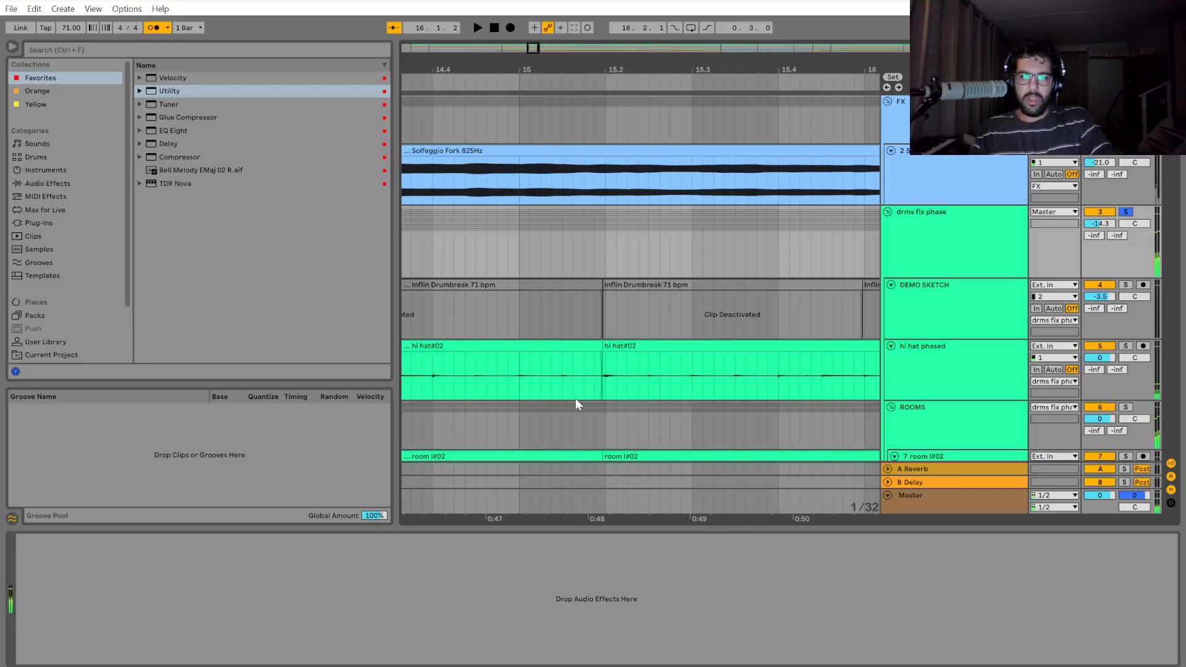
Undo the move of the 15.2 to 16.4 drum section and shift it earlier again to meet the preceding clip.
scroll(629, 398, up, 4)
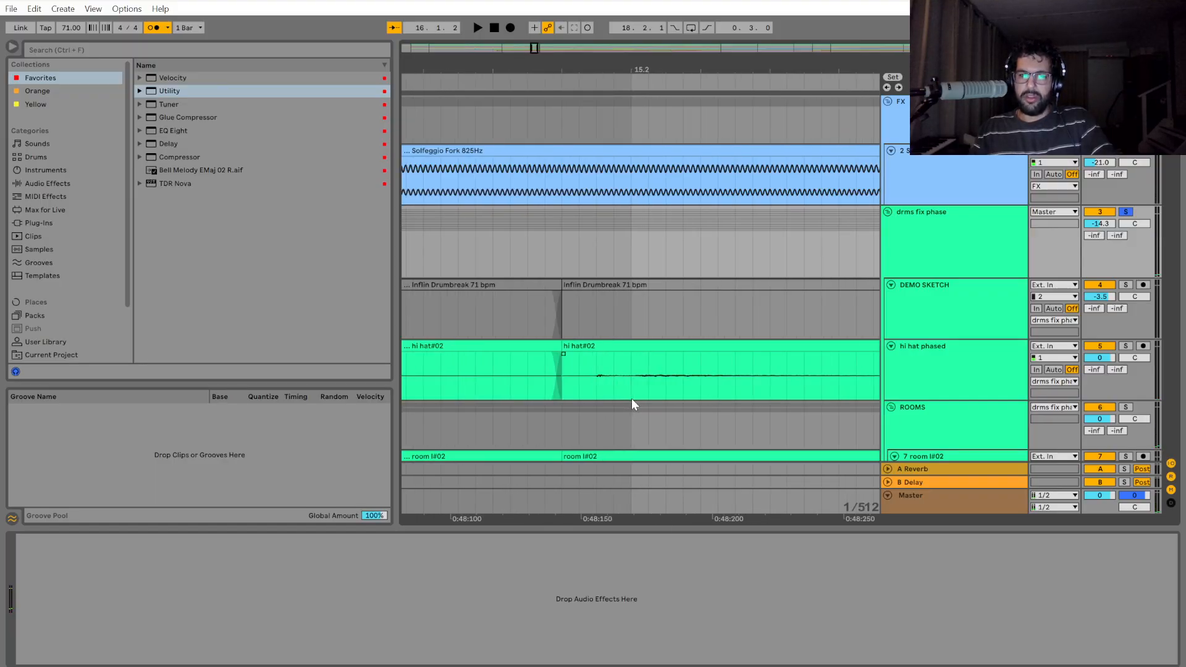
scroll(631, 398, down, 2)
key(ctrl+z)
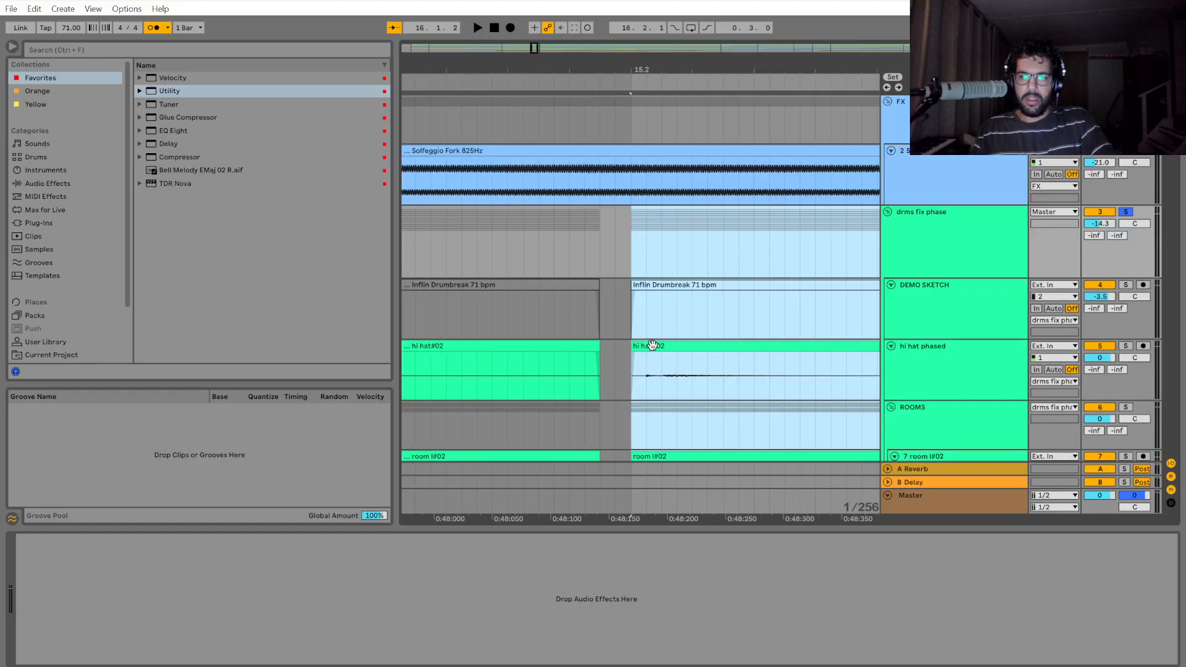
scroll(647, 344, up, 2)
drag(650, 348, 560, 345)
scroll(647, 432, down, 8)
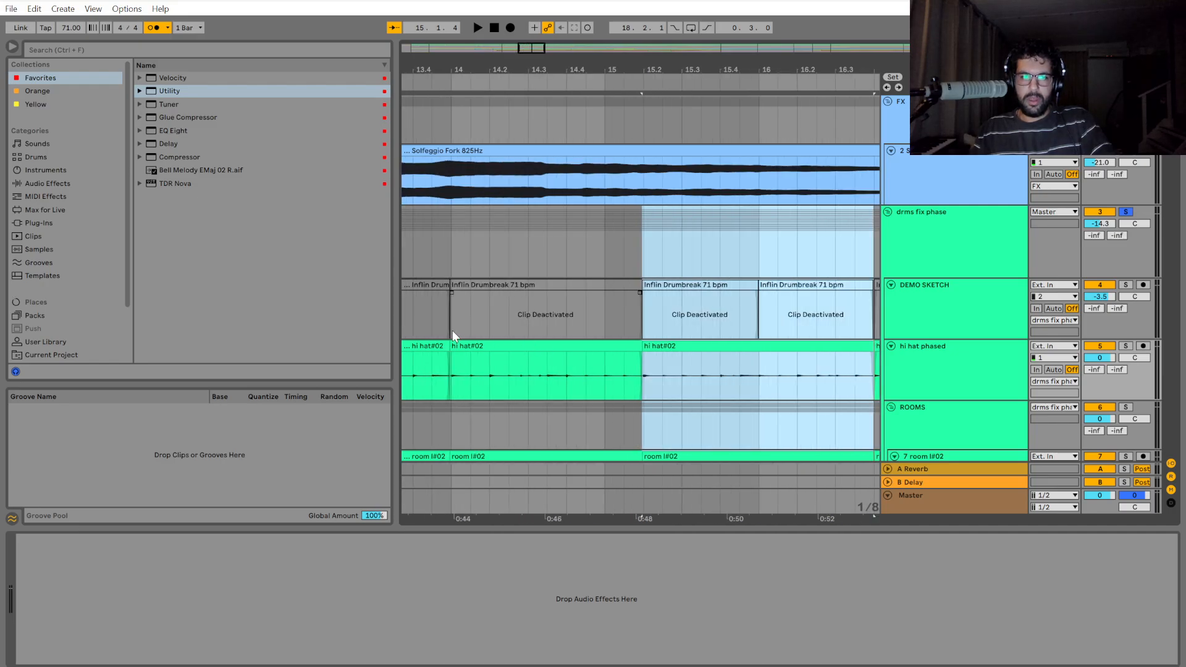
Play the drums from bar 14 across the cut at 15.2 and stop within 15.4.
click(452, 336)
key(space)
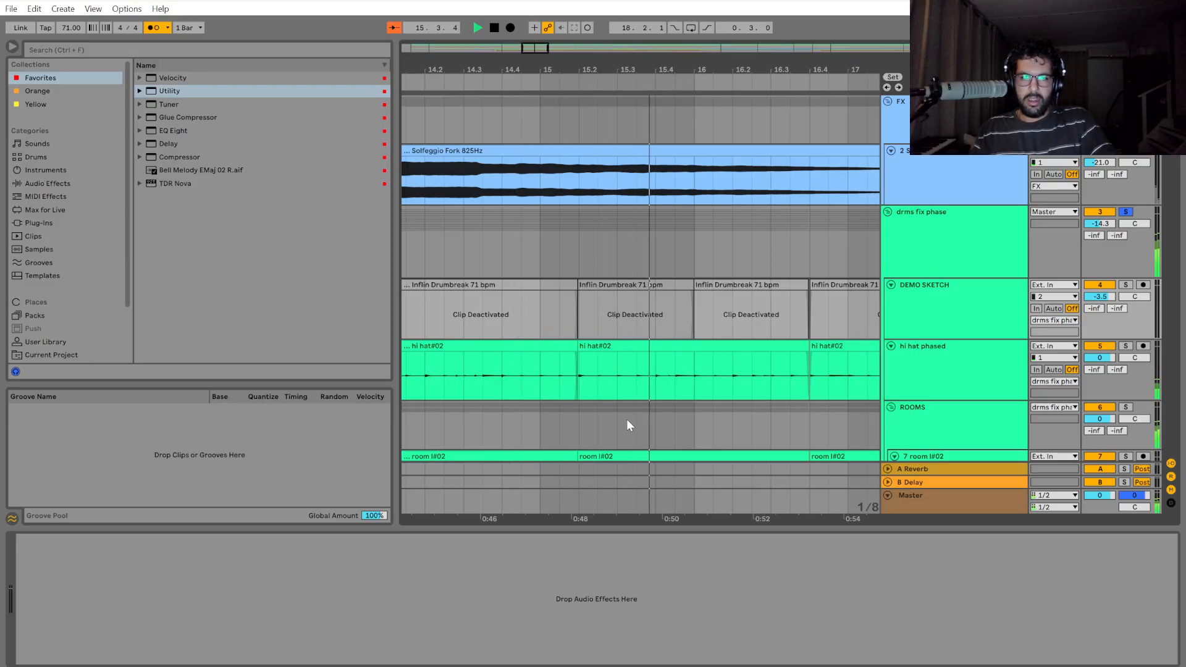
key(space)
Play the drums repeatedly from the clip start at 15.2 to check the timing up to bar 16.
scroll(576, 387, up, 3)
click(576, 387)
key(space)
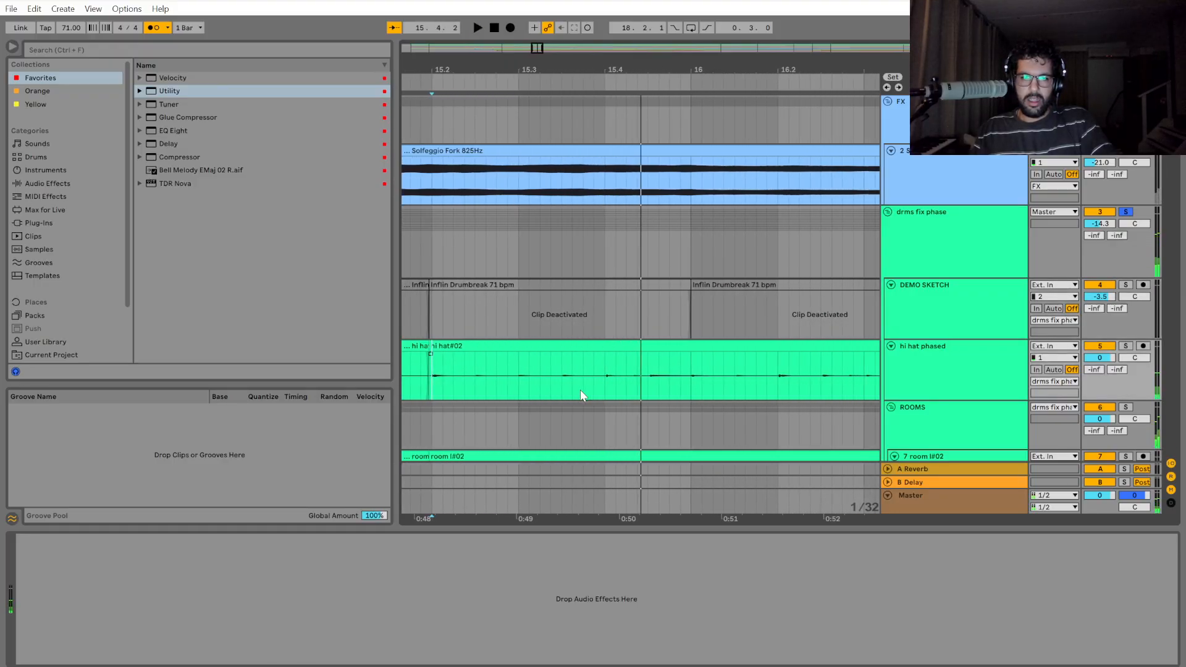
key(space)
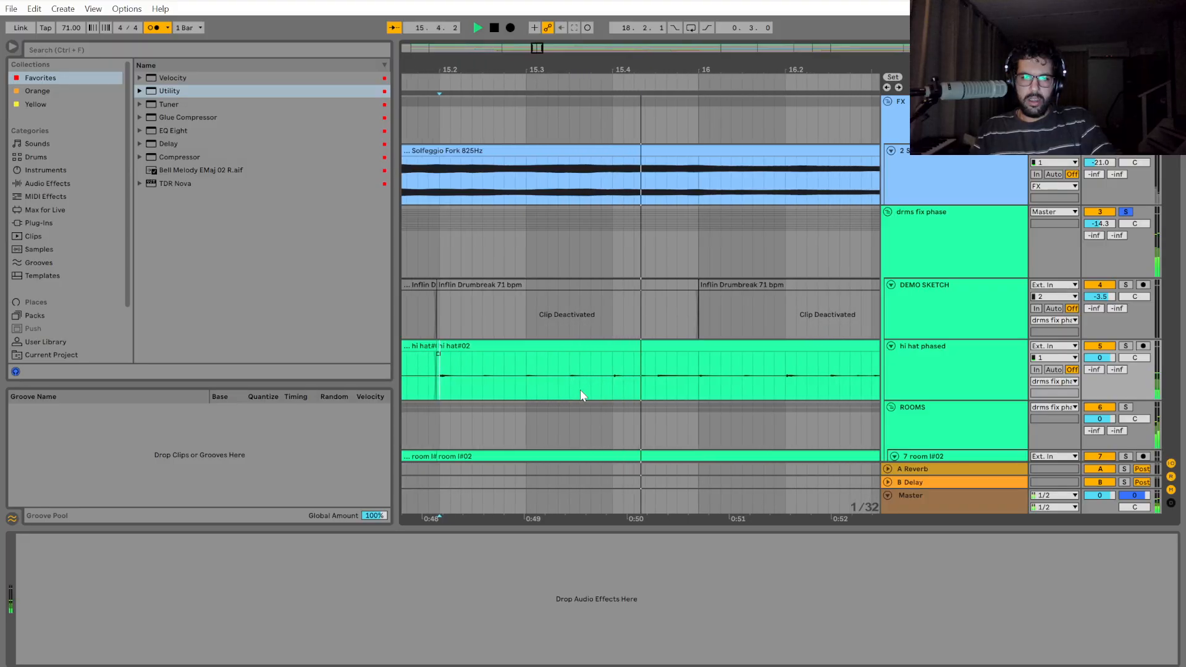
key(space)
key(space)
Play the drums from 14.4 across the cut at 15.2 and stop just before 15.3.
key(space)
click(446, 238)
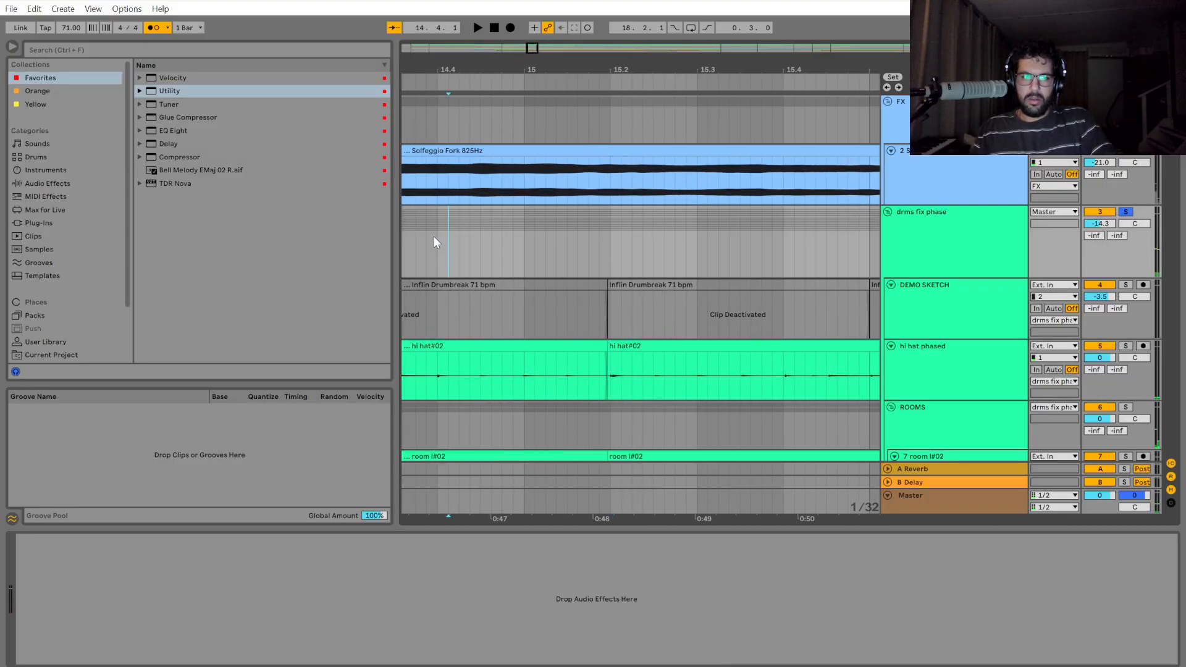
key(space)
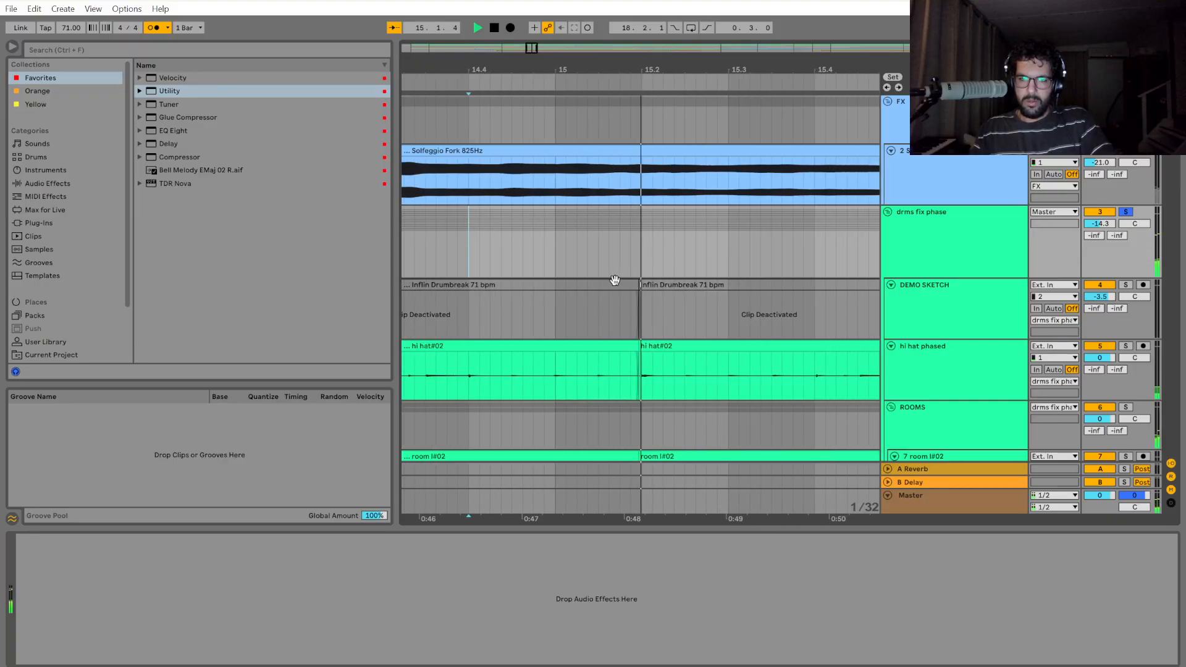
scroll(587, 376, up, 4)
key(space)
scroll(599, 398, down, 2)
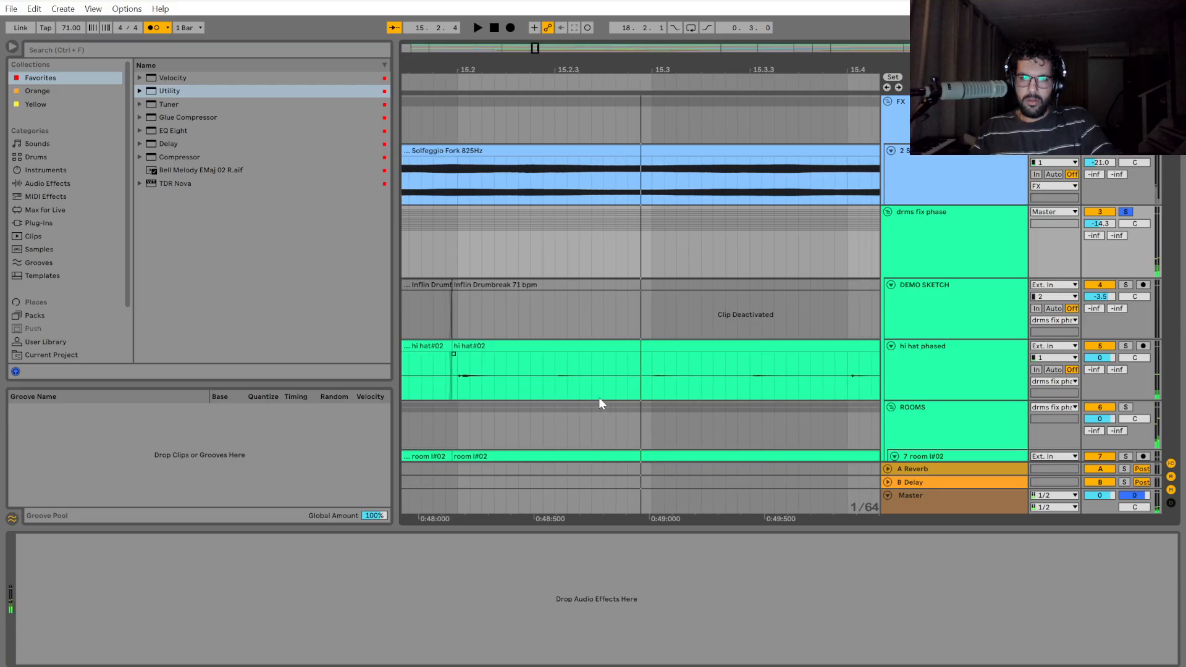
Replay the drums across the cut at 15.2, starting just before it, and listen to beat 15.3.
key(space)
key(space)
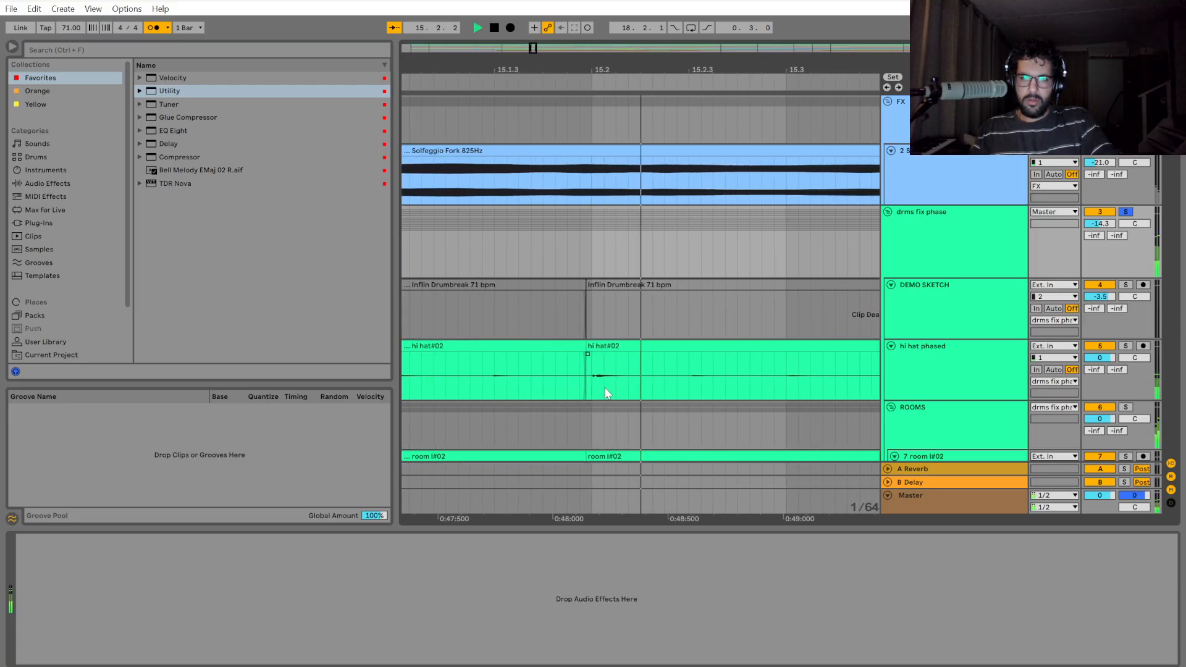
key(space)
click(587, 383)
click(587, 252)
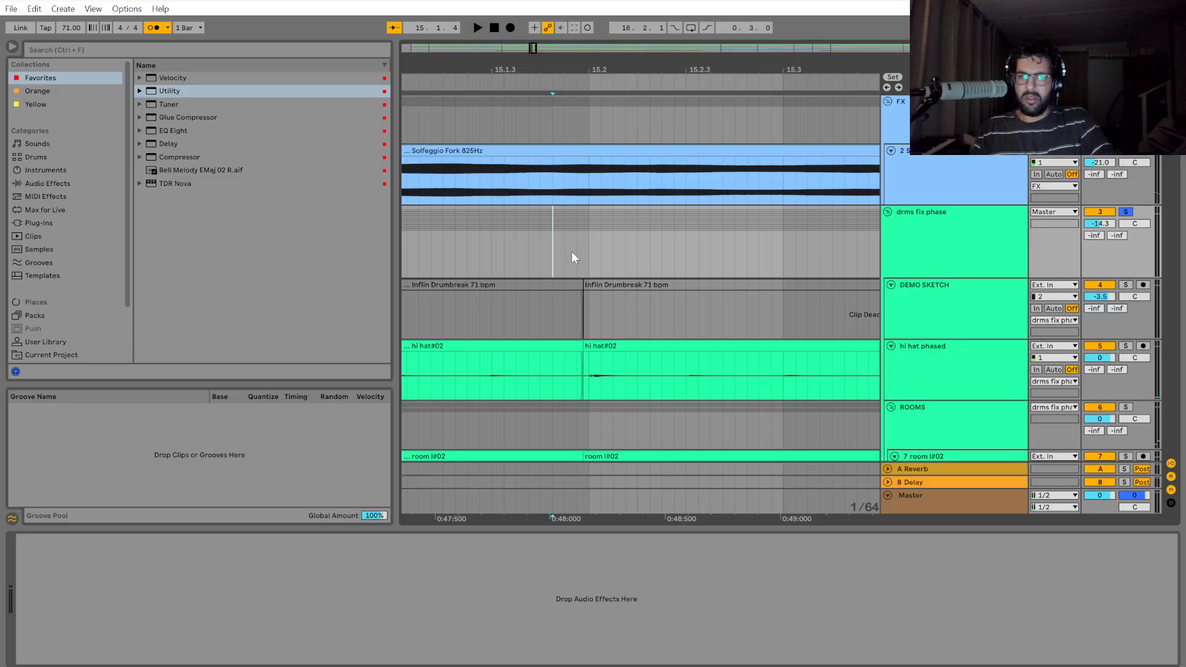
key(space)
scroll(565, 251, down, 1)
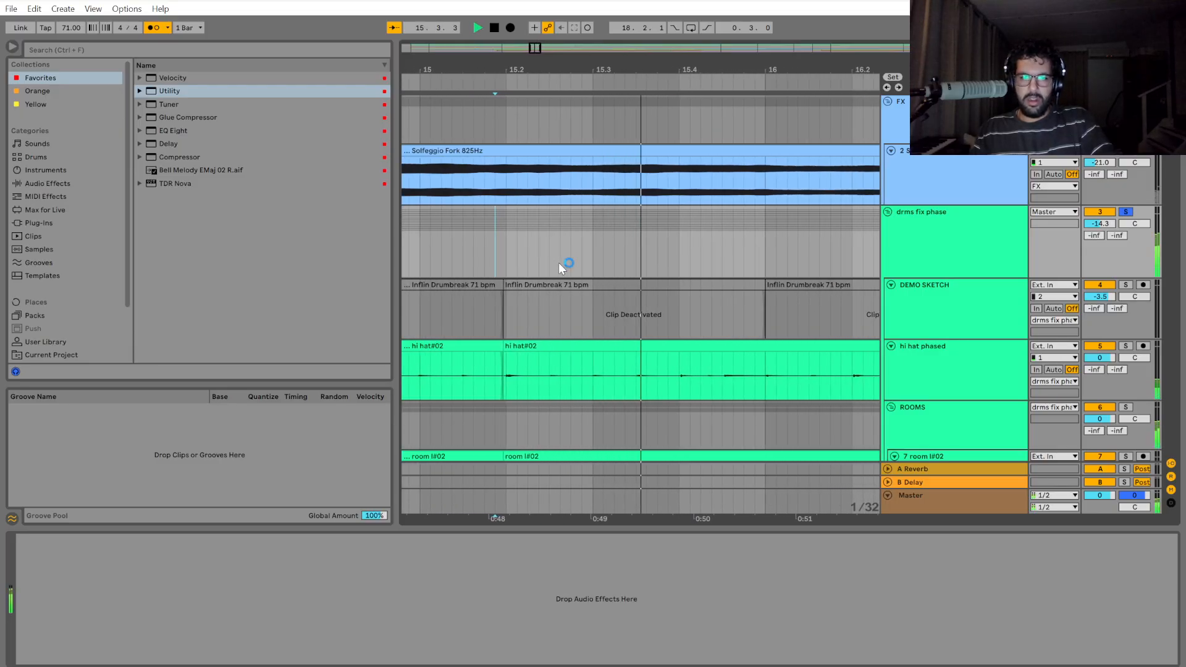
Play the drums from around 15.4 into the start of bar 16 to check the hi-hat timing.
key(space)
scroll(576, 390, up, 2)
click(603, 389)
key(space)
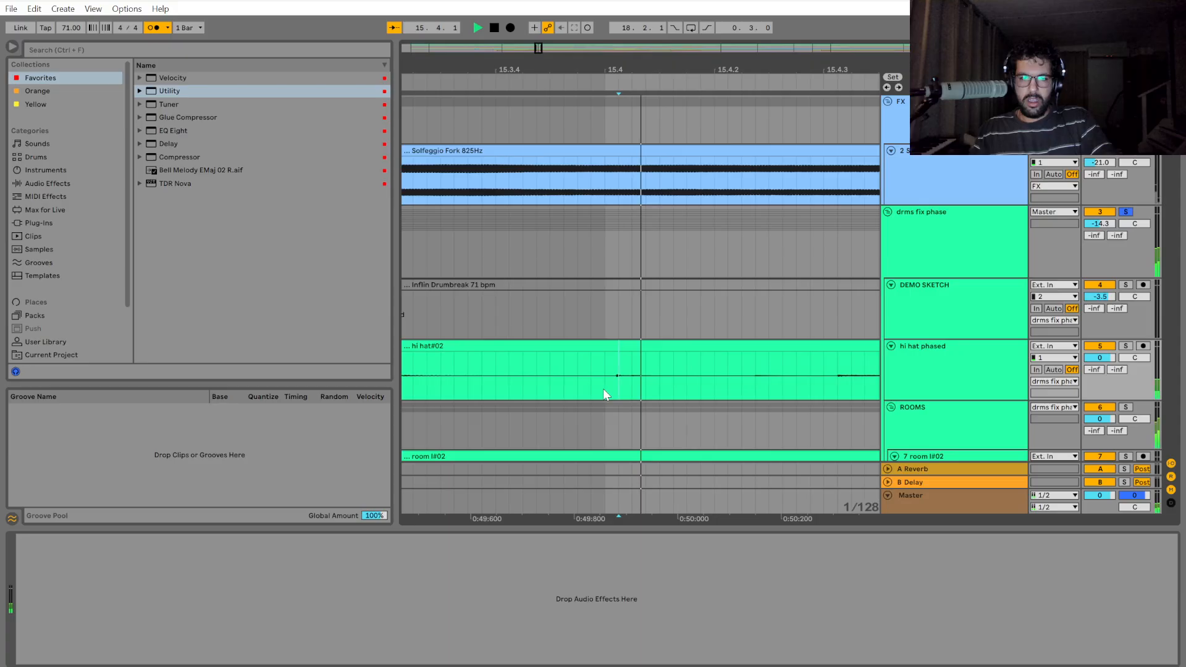
scroll(596, 390, down, 1)
key(space)
Play the drums from early in bar 15 across the cuts at 15.2 and 16.4, stopping in bar 17.
key(space)
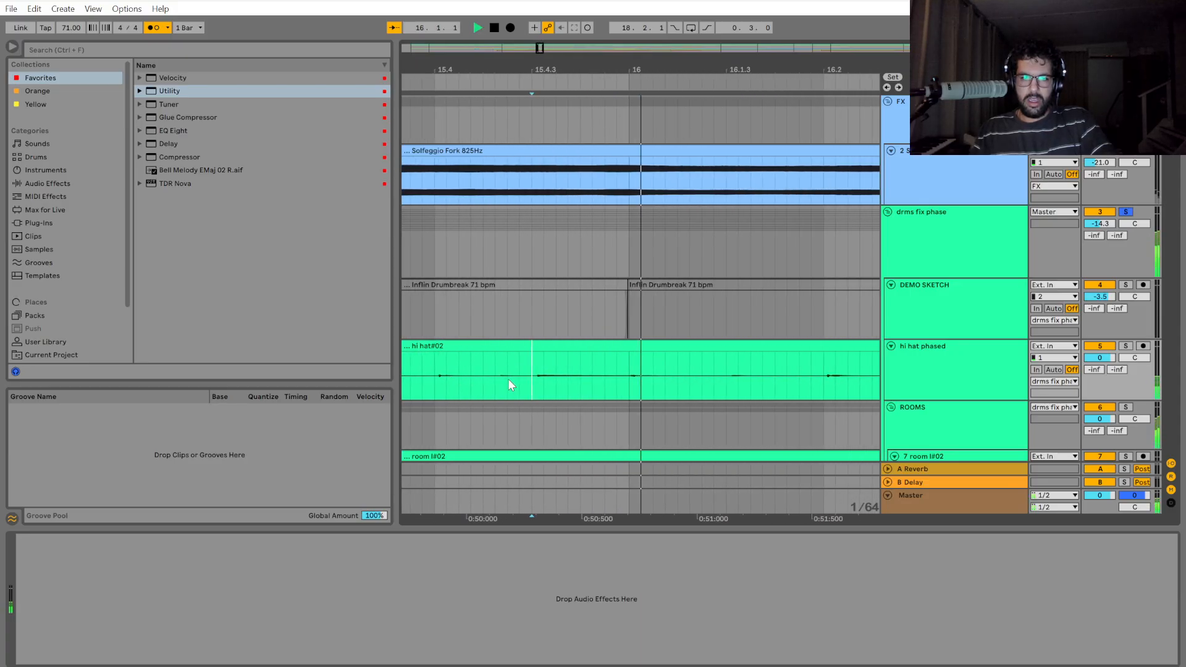
scroll(509, 380, down, 4)
key(space)
click(480, 378)
key(space)
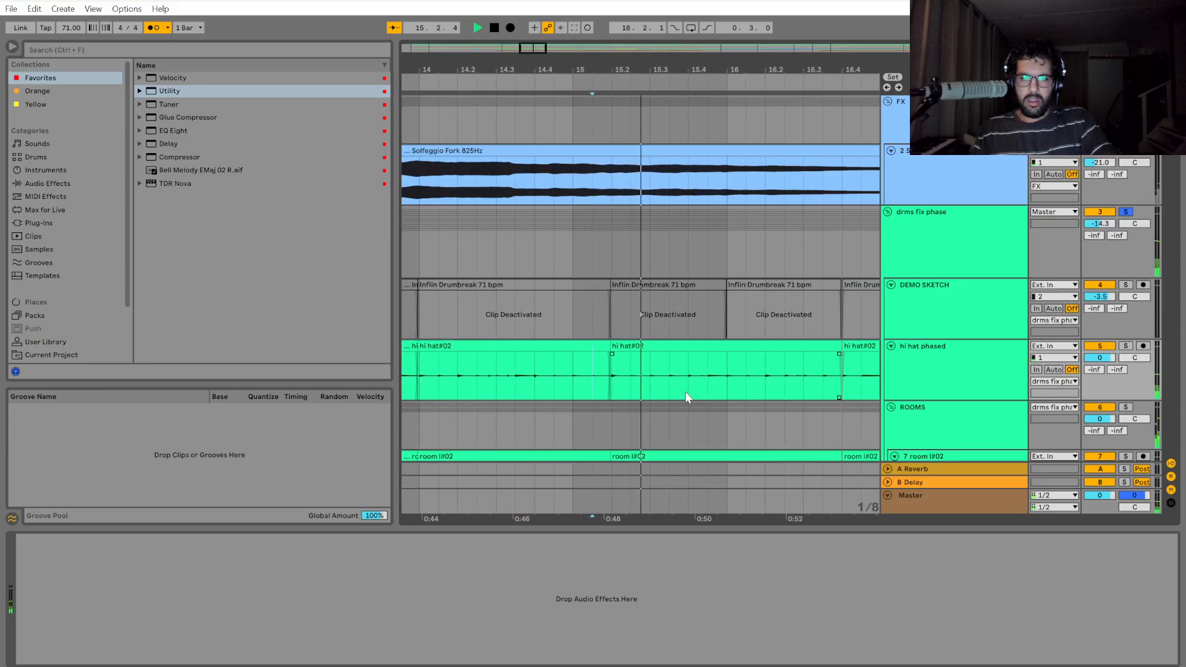
scroll(683, 392, up, 2)
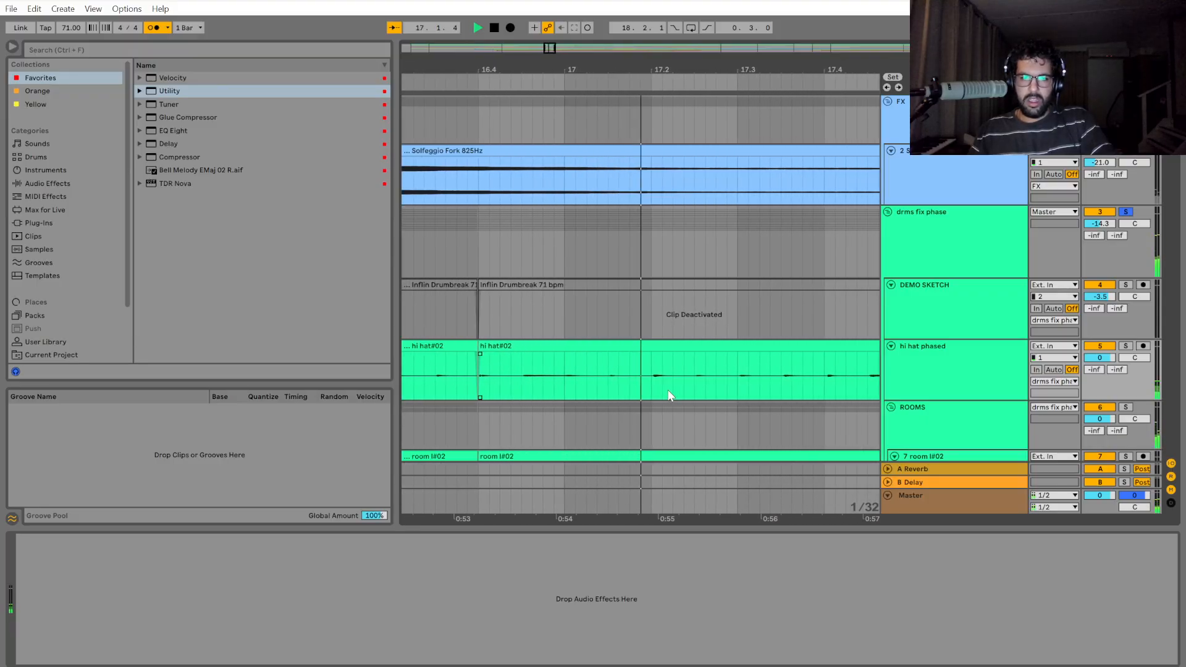
scroll(611, 511, left, 5)
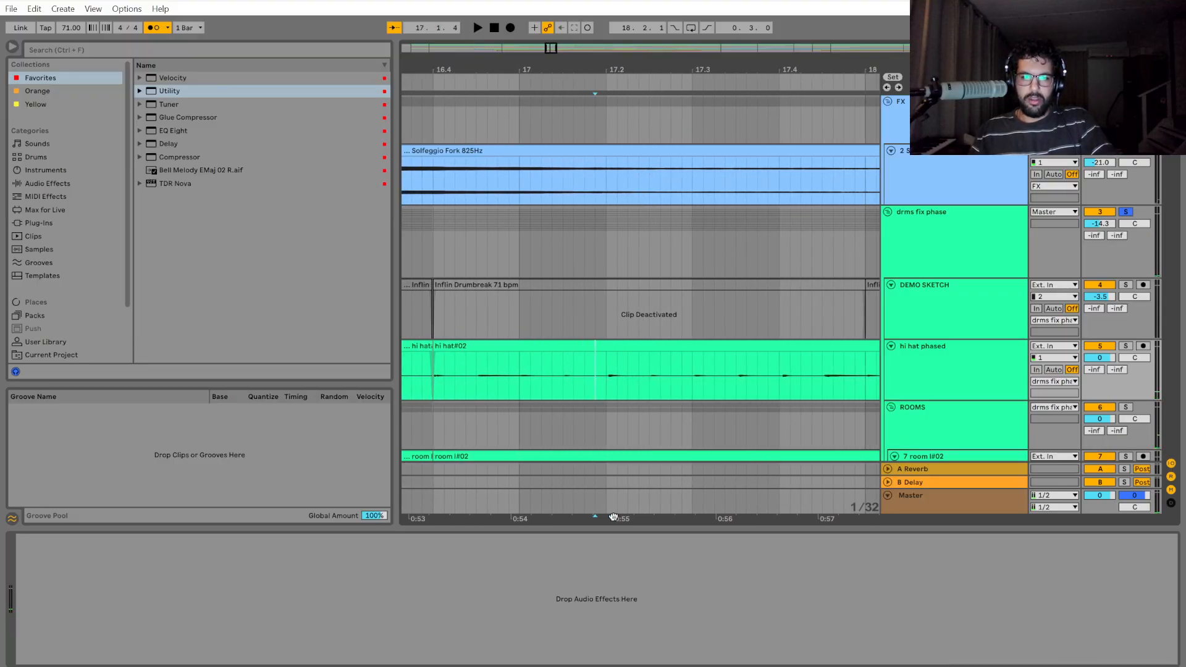
Shift the drum section starting at 16.4 slightly earlier to meet the preceding clip, and play it into bar 17.
scroll(576, 381, up, 5)
click(528, 247)
drag(528, 247, 604, 250)
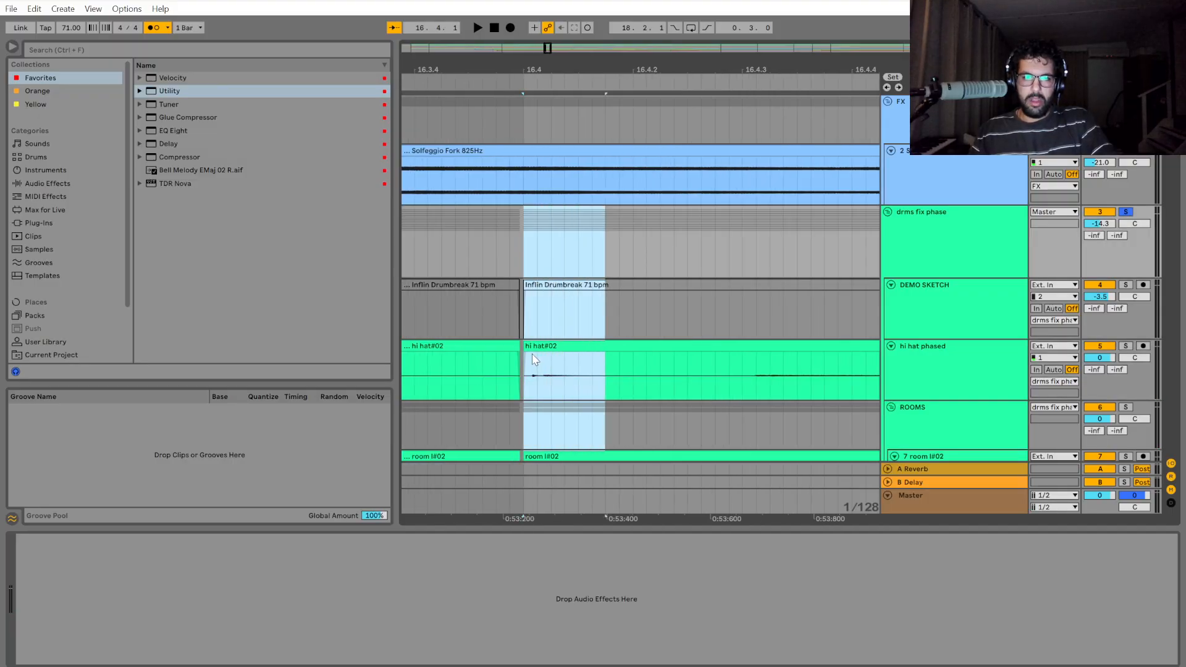
drag(525, 346, 517, 345)
scroll(618, 408, down, 4)
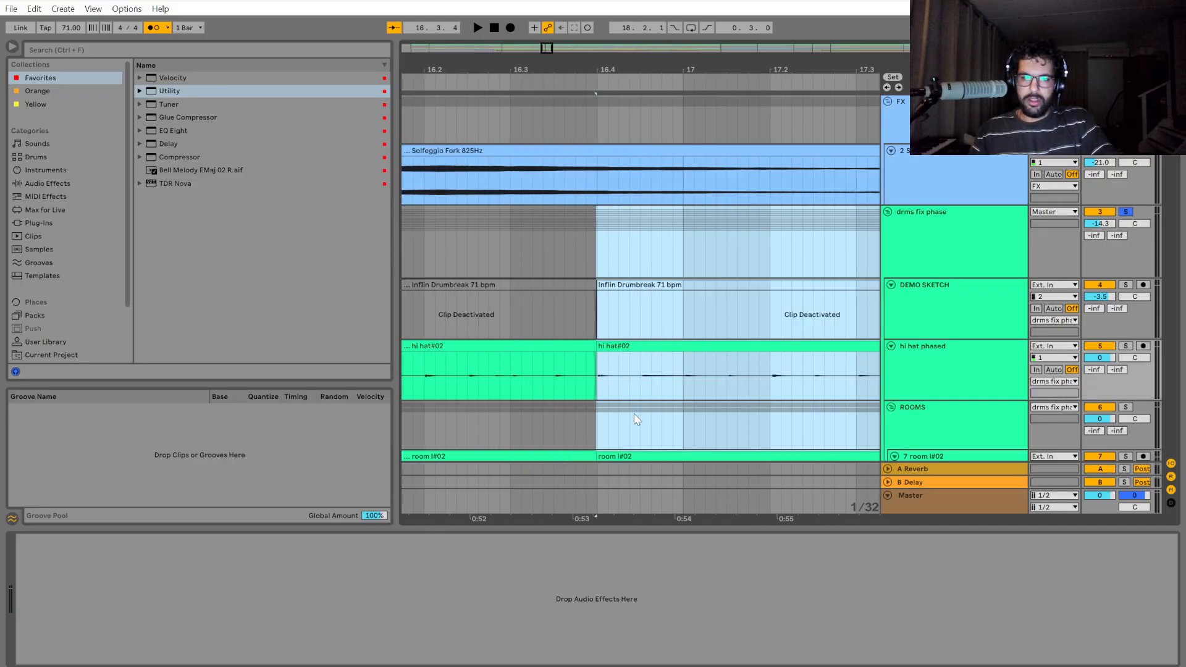
key(space)
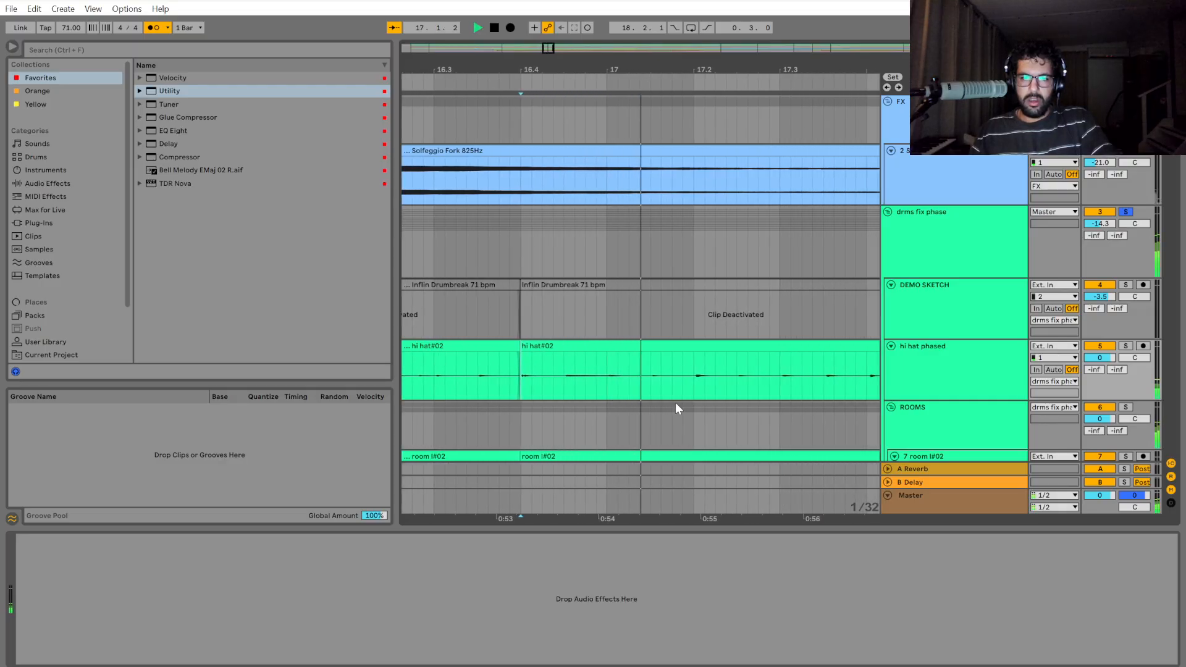
key(space)
Split the drum group at 17.2 and shift the 17.2 to 19.2 section slightly earlier against the preceding clip.
drag(624, 256, 803, 268)
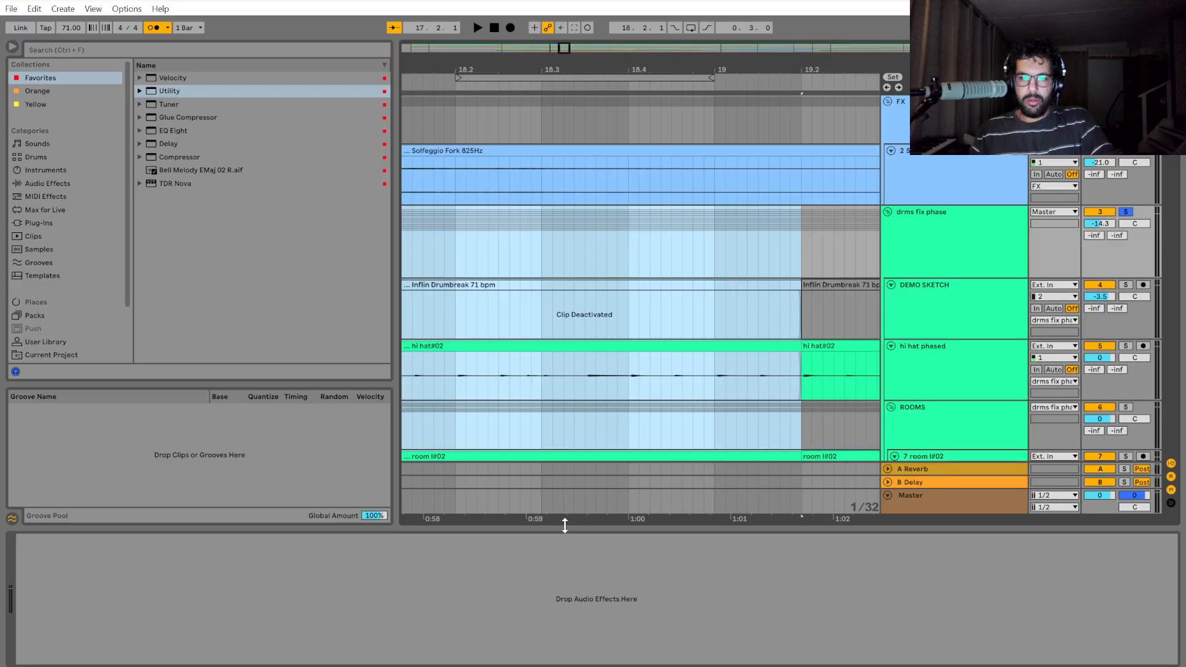
drag(564, 519, 1023, 498)
scroll(564, 384, up, 5)
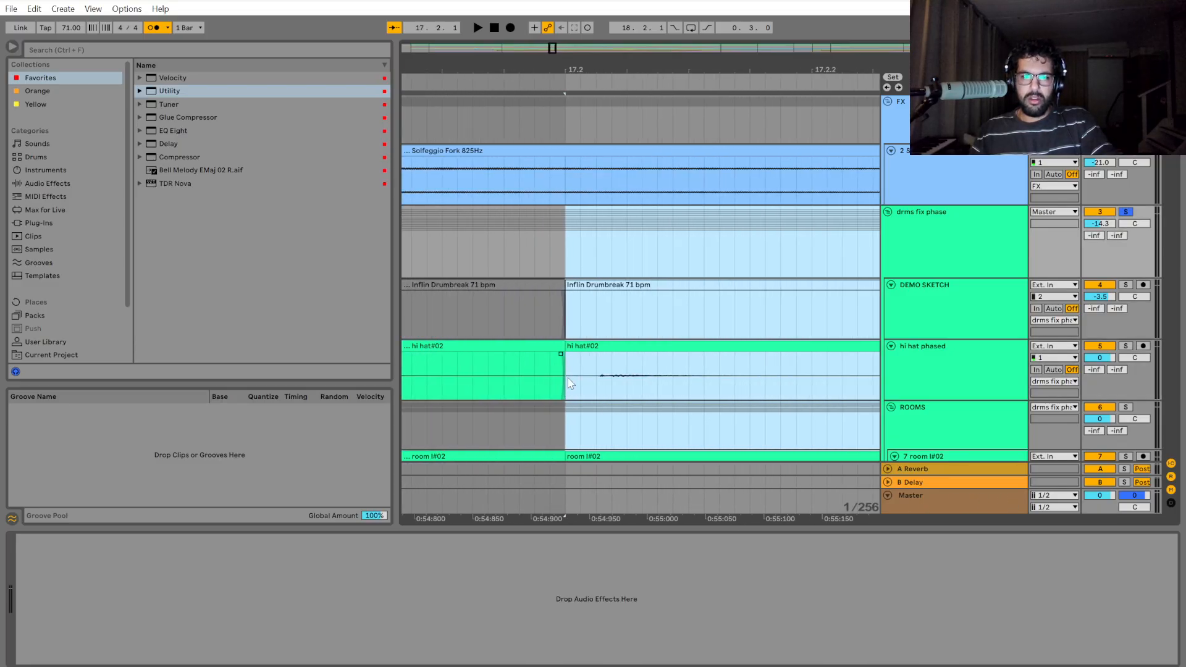
drag(617, 347, 581, 348)
scroll(583, 380, up, 3)
scroll(568, 376, left, 6)
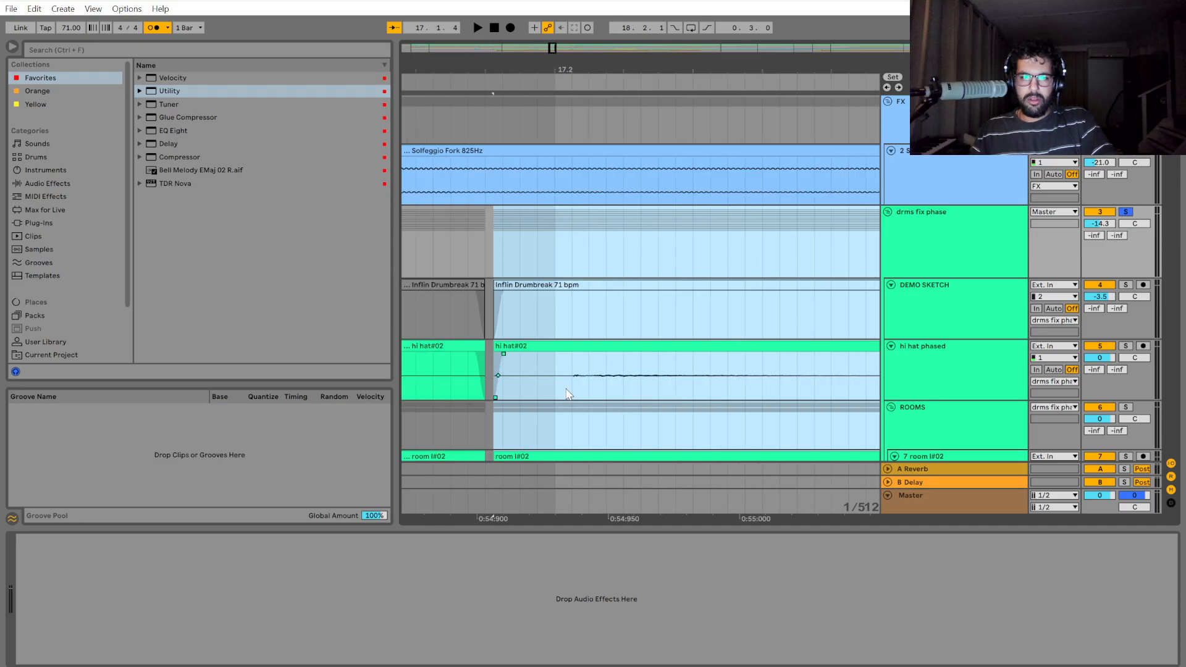
scroll(656, 417, down, 10)
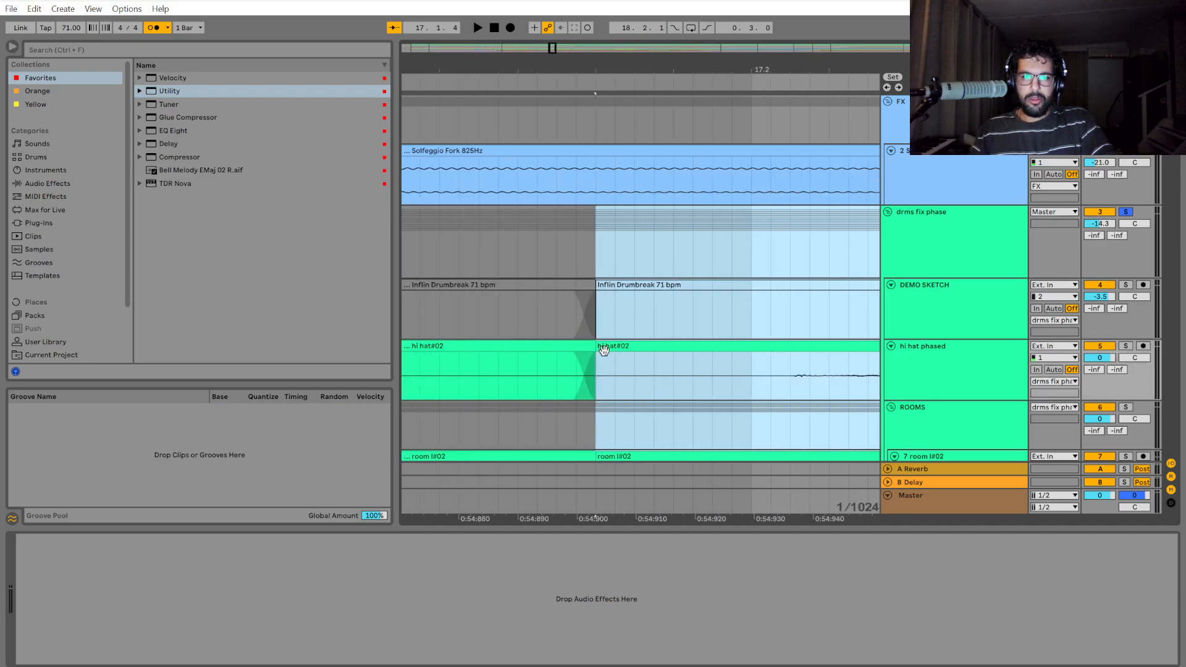
Play the drums from 16.4 across the cut at 17.2 and stop at 19.2.
click(589, 383)
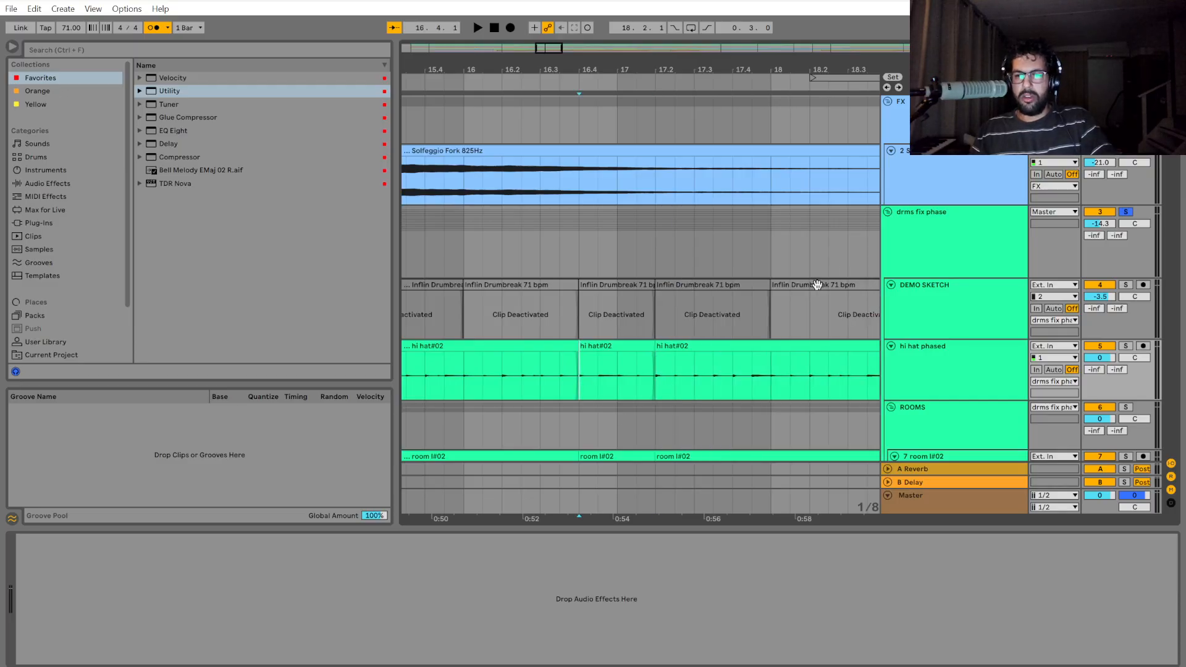
key(space)
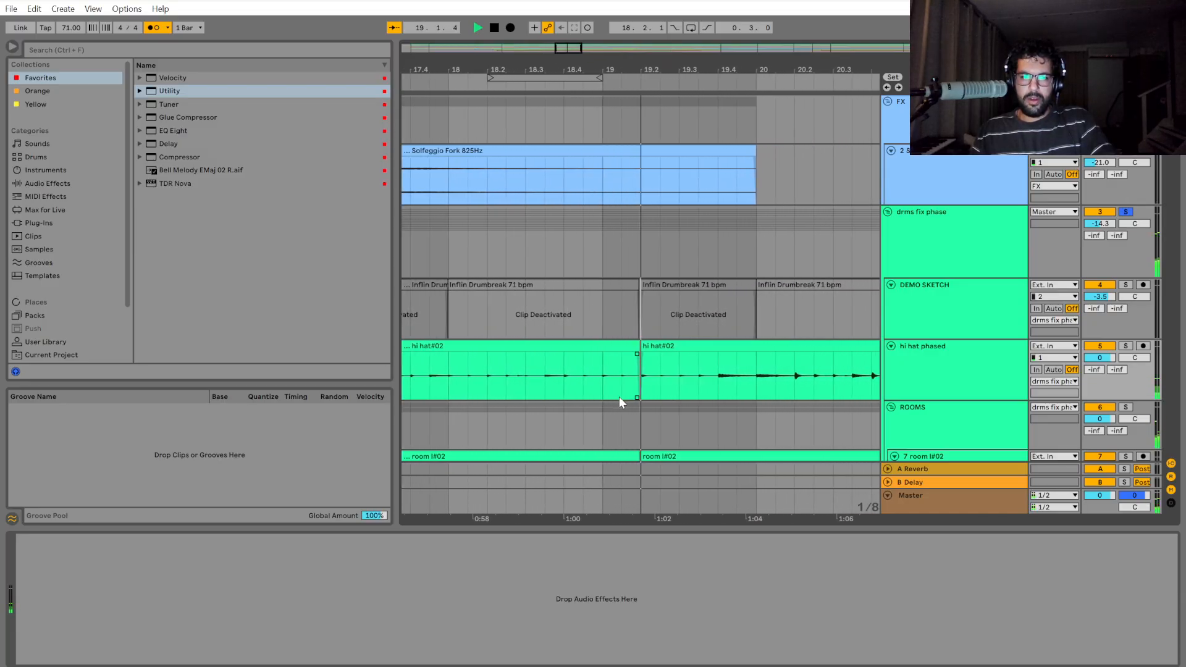
key(space)
Select the drum section from 19.2 to bar 21 across the group and shift it slightly earlier to meet the preceding clip.
scroll(627, 379, up, 5)
drag(611, 265, 765, 271)
scroll(693, 268, down, 5)
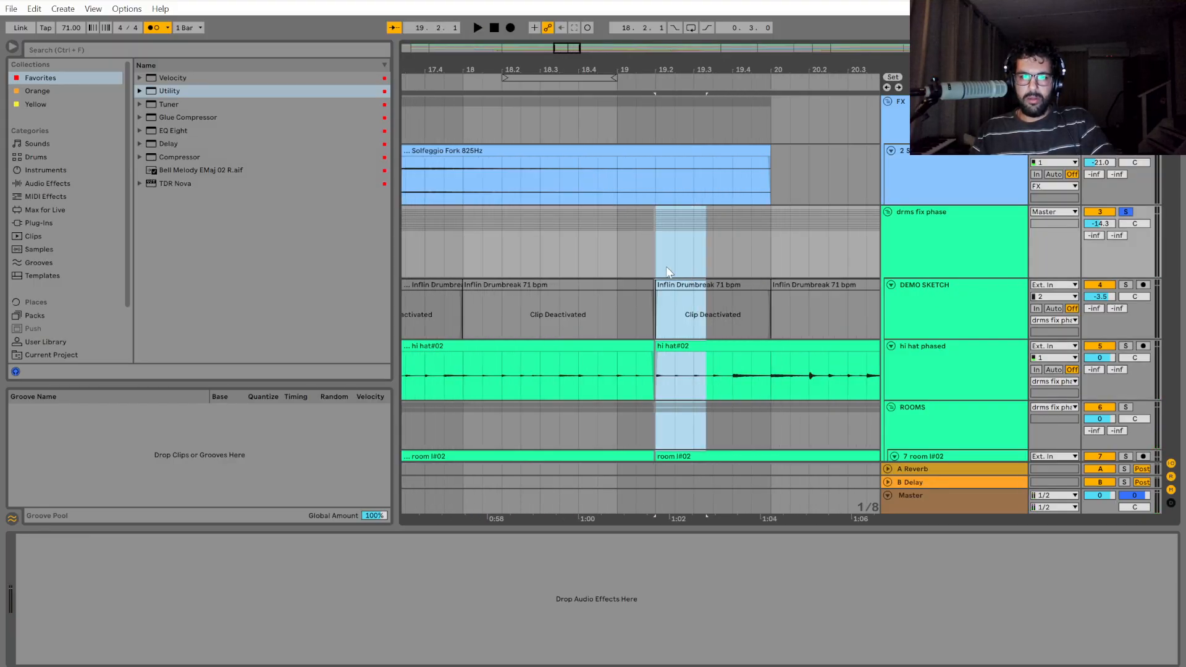
scroll(655, 259, up, 5)
click(658, 249)
drag(657, 249, 781, 246)
scroll(760, 511, left, 8)
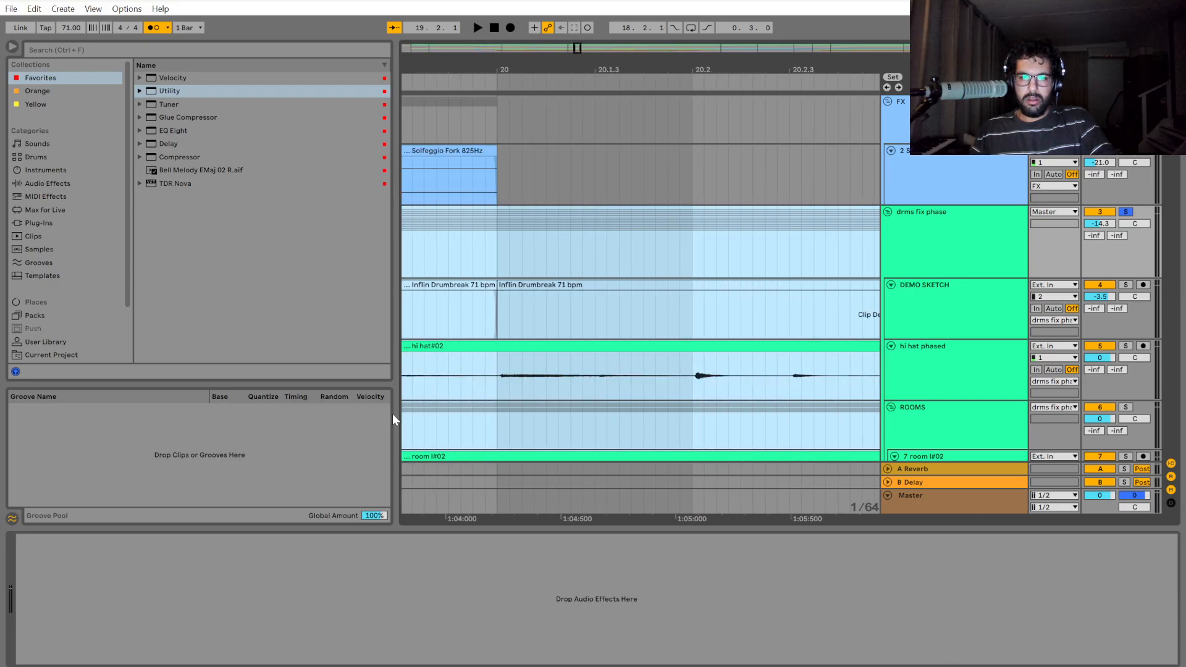
scroll(410, 422, down, 3)
drag(529, 519, 952, 515)
scroll(608, 384, up, 6)
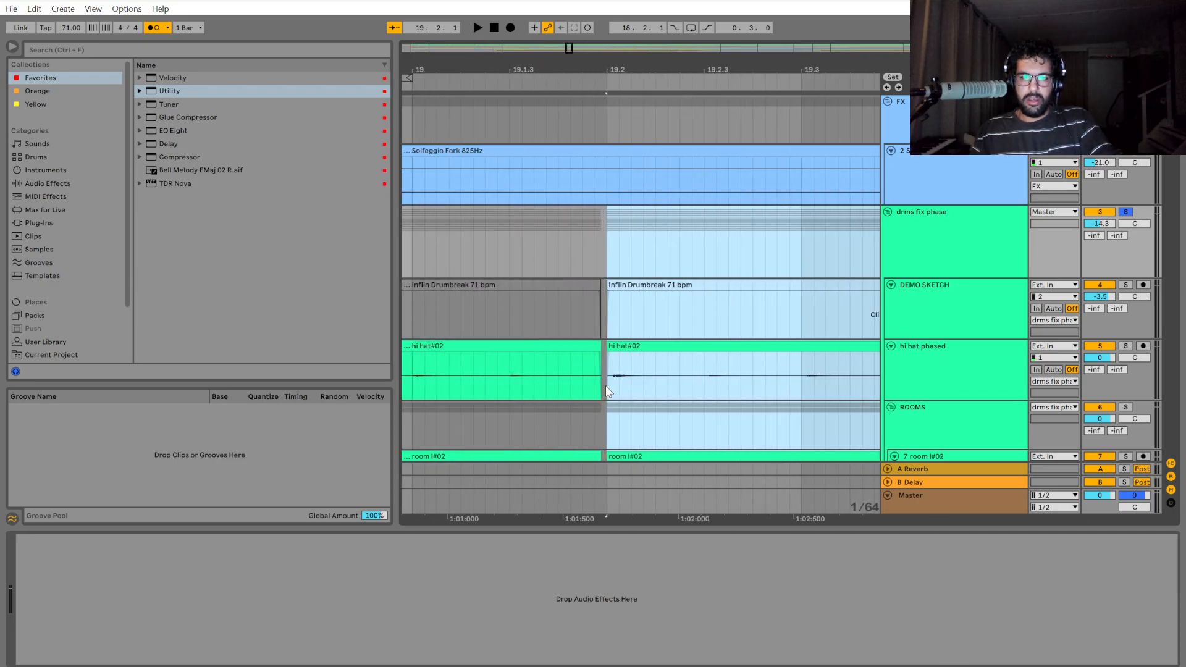
drag(630, 348, 603, 351)
scroll(581, 393, down, 4)
scroll(579, 397, up, 6)
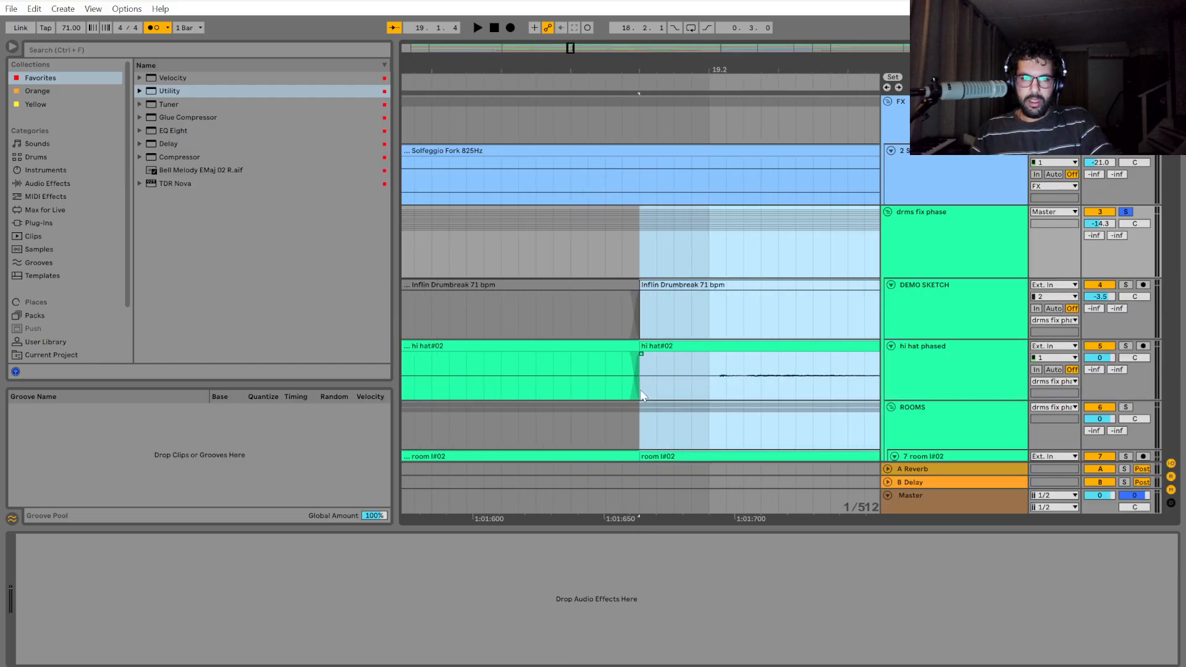
Play the drums from just before 19.2 and stop at 20.4 to check the timing.
click(450, 413)
scroll(616, 427, down, 3)
key(space)
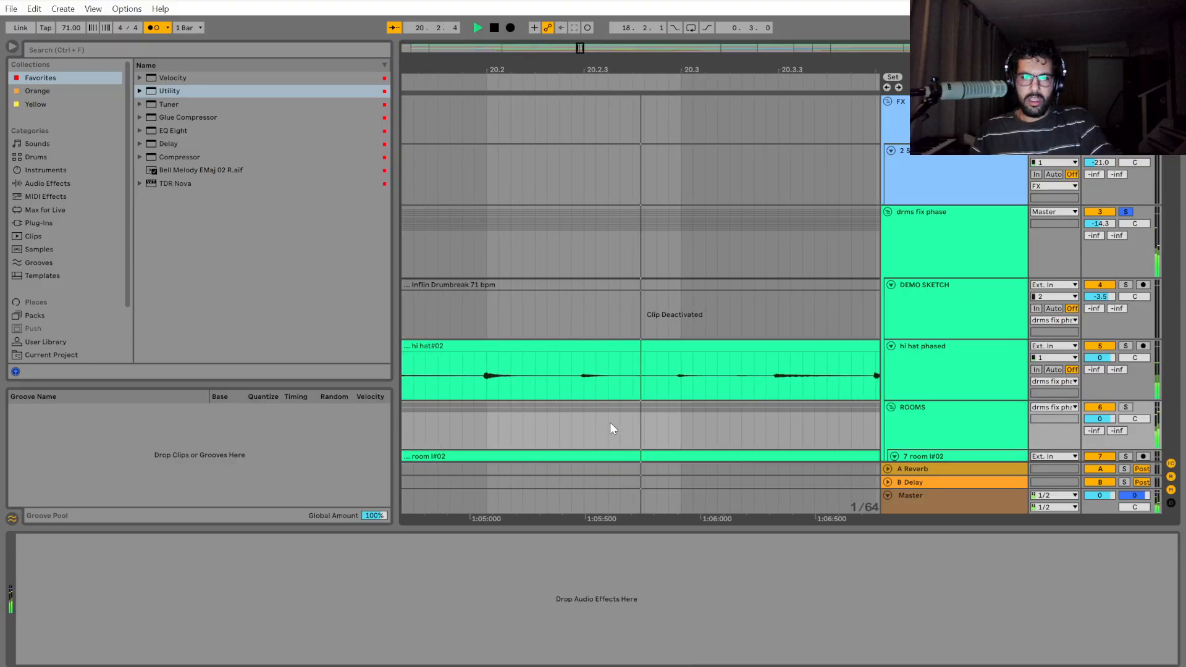
scroll(561, 409, down, 1)
key(space)
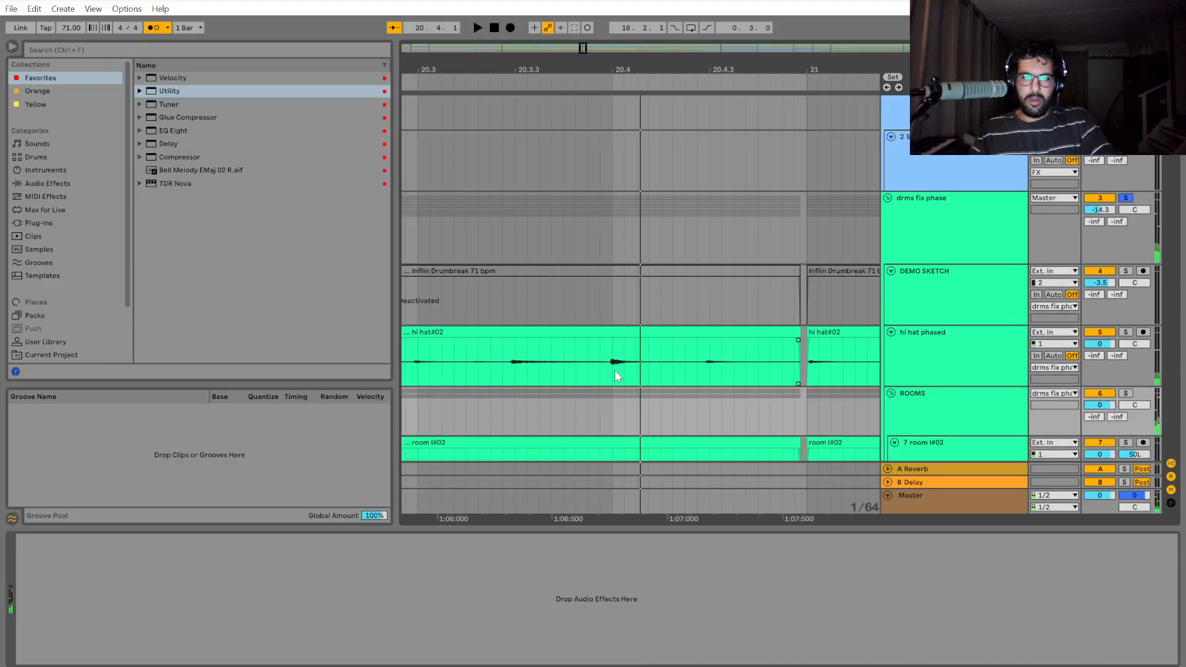
Split the drum group just before the hit at 20.2, separating the section up to bar 21.
scroll(615, 374, down, 3)
scroll(574, 466, left, 3)
scroll(638, 426, up, 3)
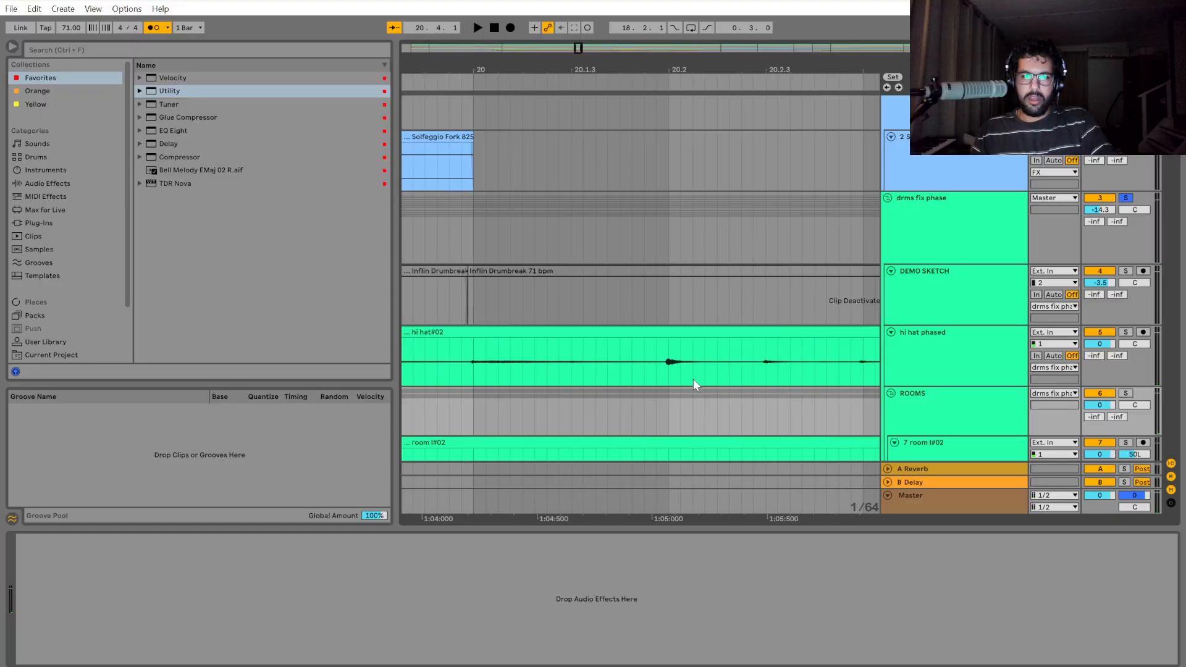
click(664, 310)
scroll(679, 377, up, 4)
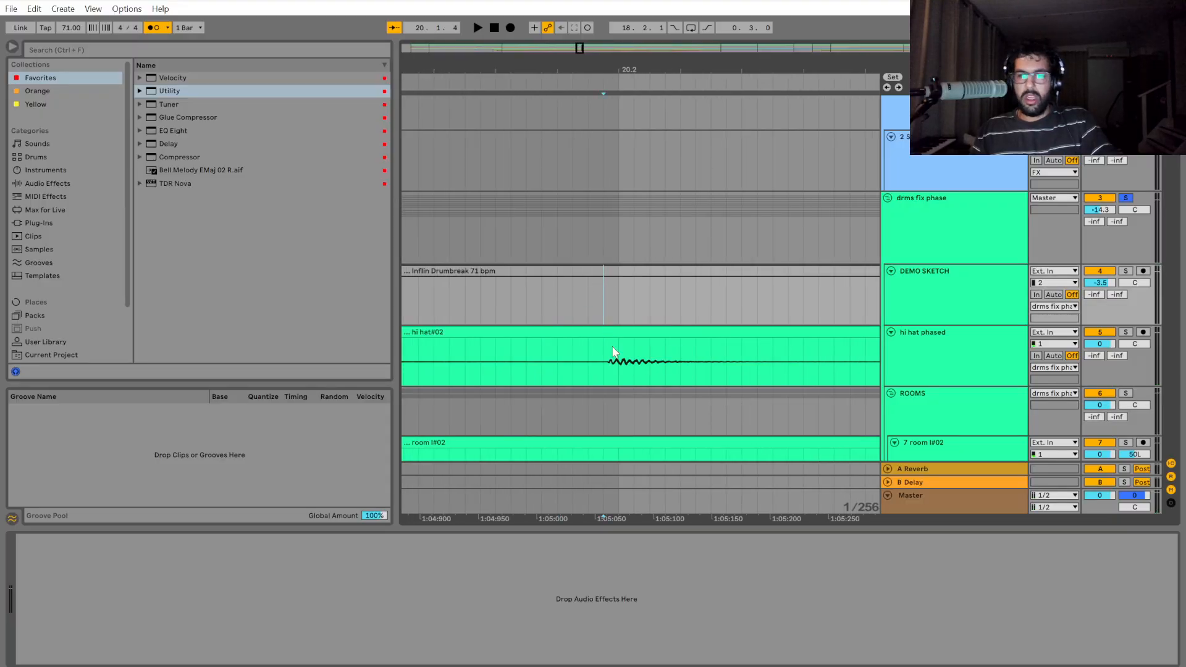
scroll(614, 357, up, 1)
click(607, 263)
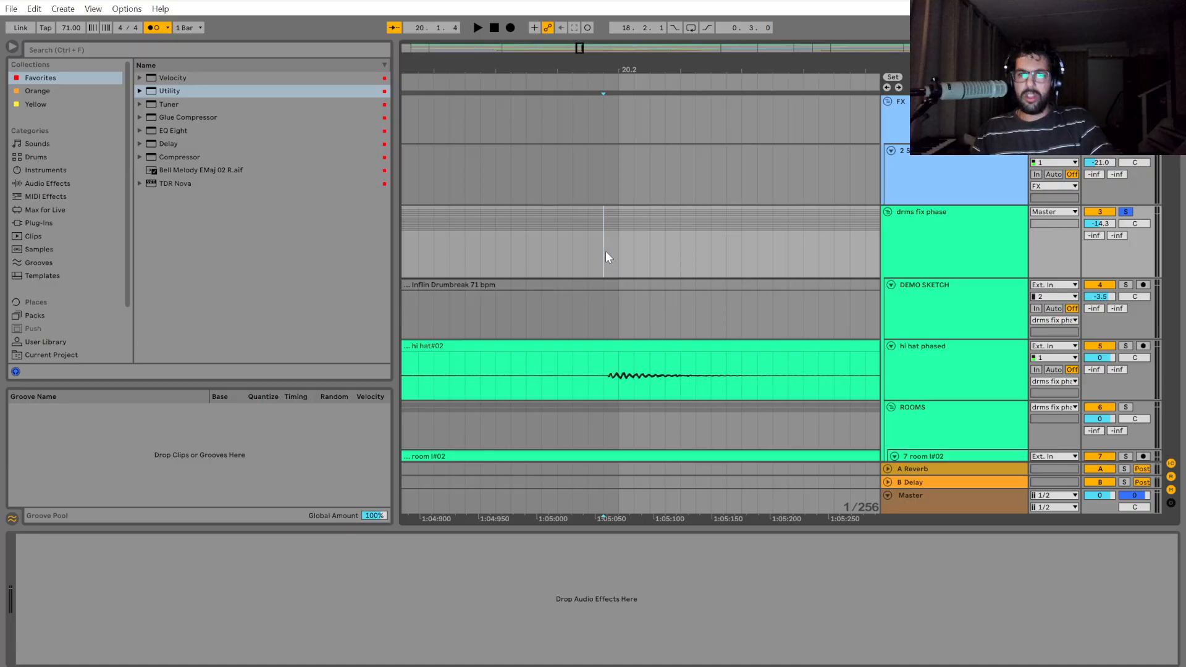
scroll(605, 253, down, 1)
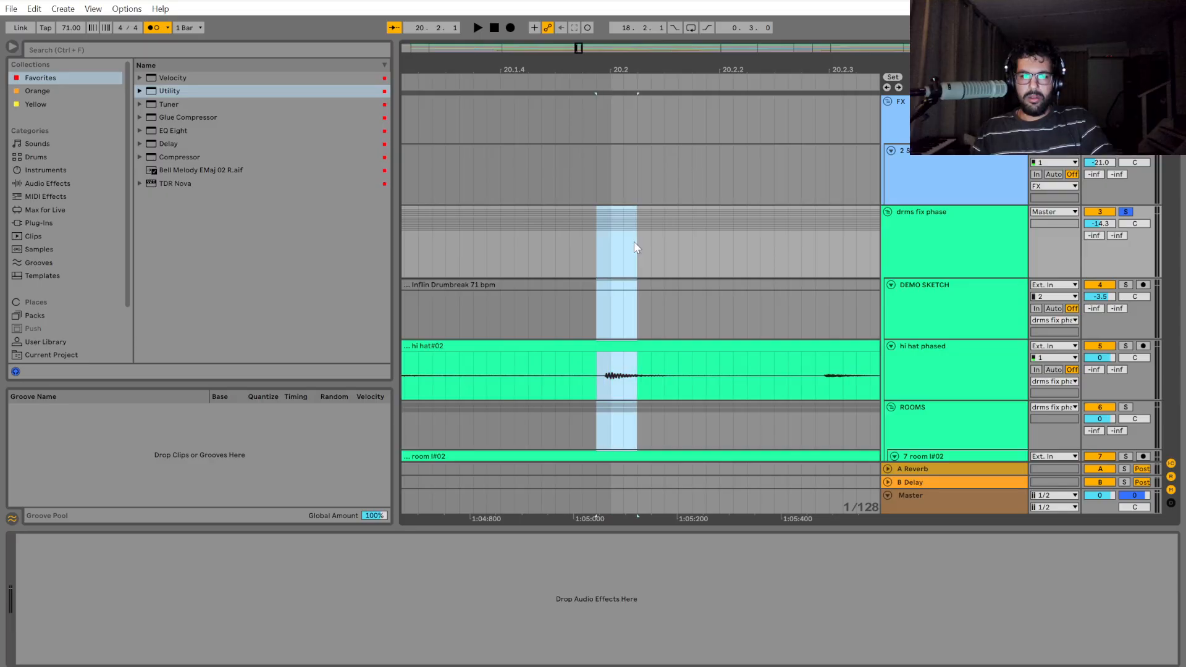
drag(699, 247, 753, 237)
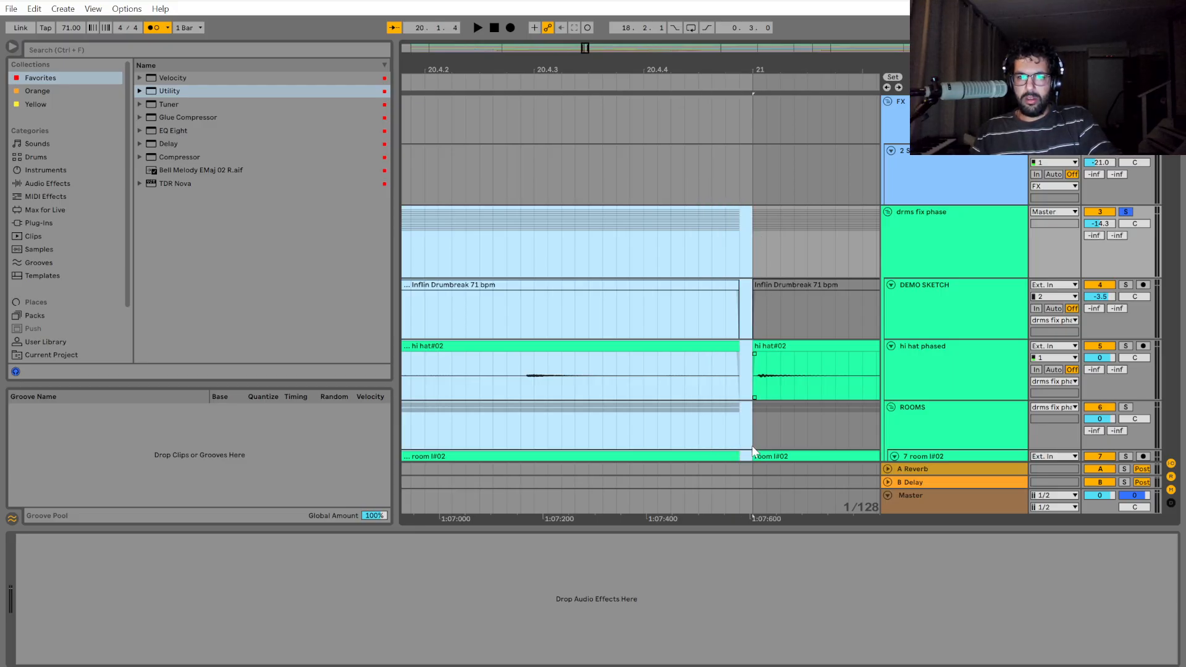
scroll(692, 377, down, 16)
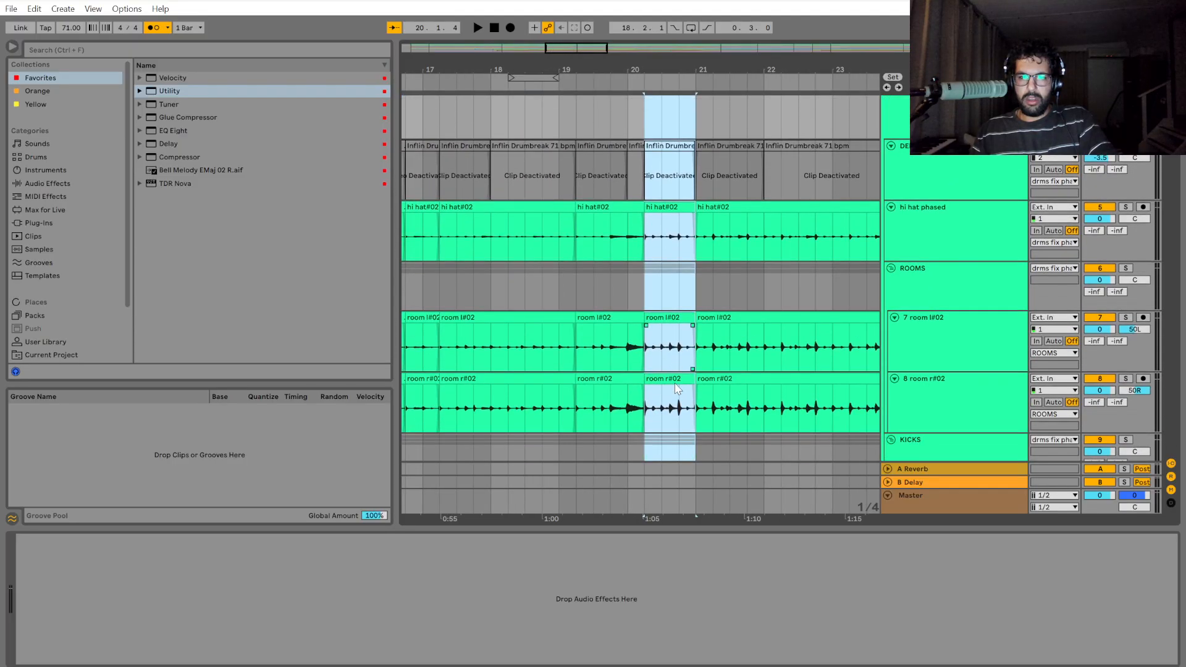
Shift the 20.2 to 21 drum section slightly later in small moves so its first hit lands on the 20.2 grid line.
scroll(644, 383, up, 8)
scroll(646, 392, up, 5)
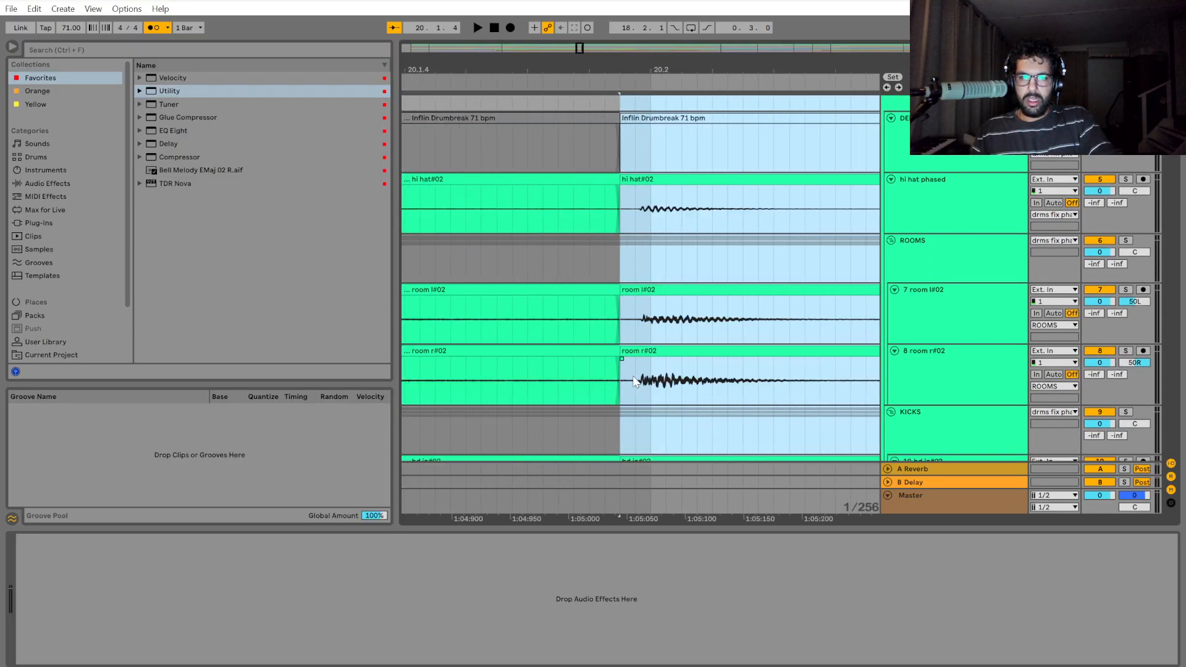
scroll(656, 262, up, 3)
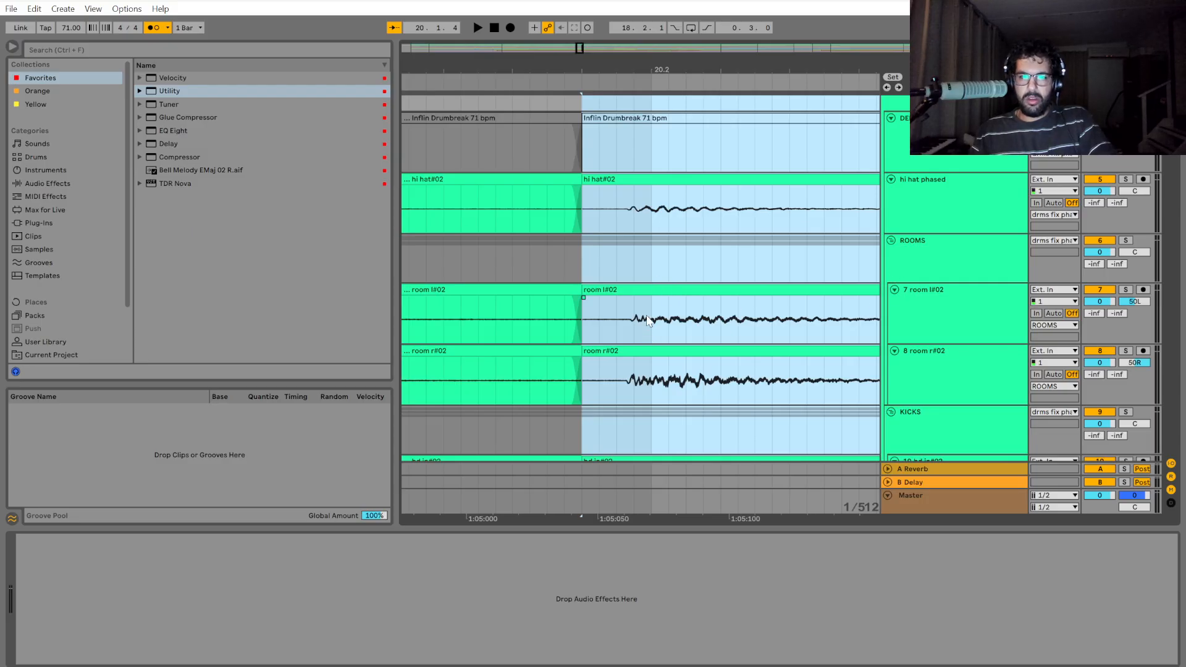
drag(658, 290, 676, 303)
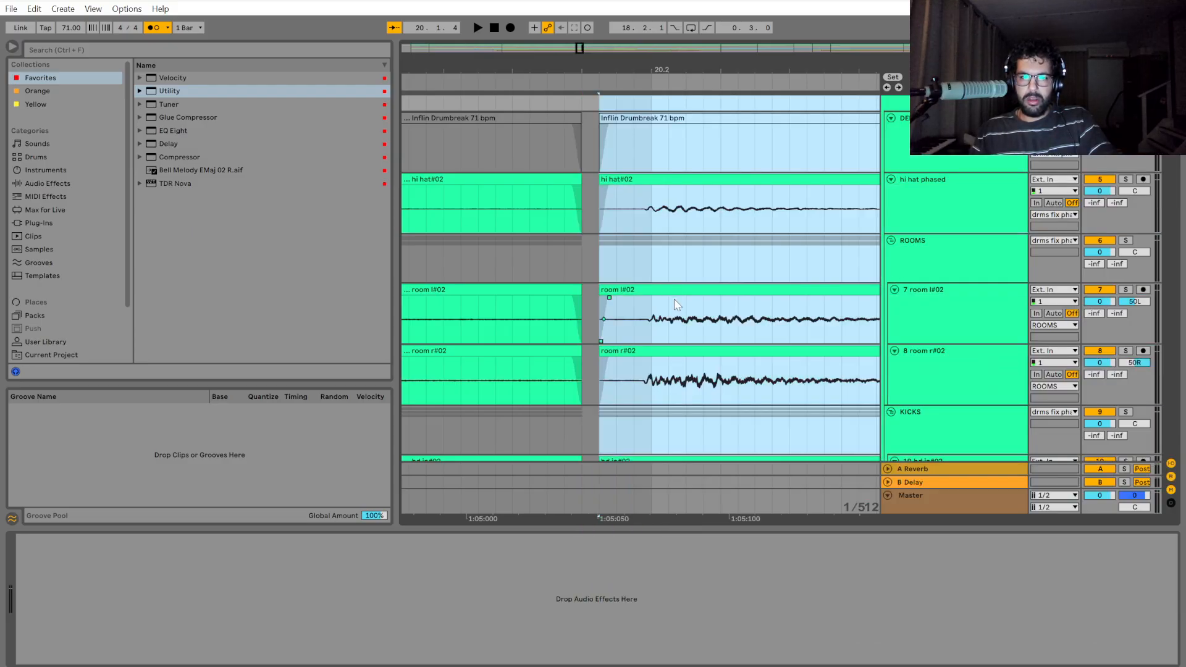
scroll(654, 285, up, 3)
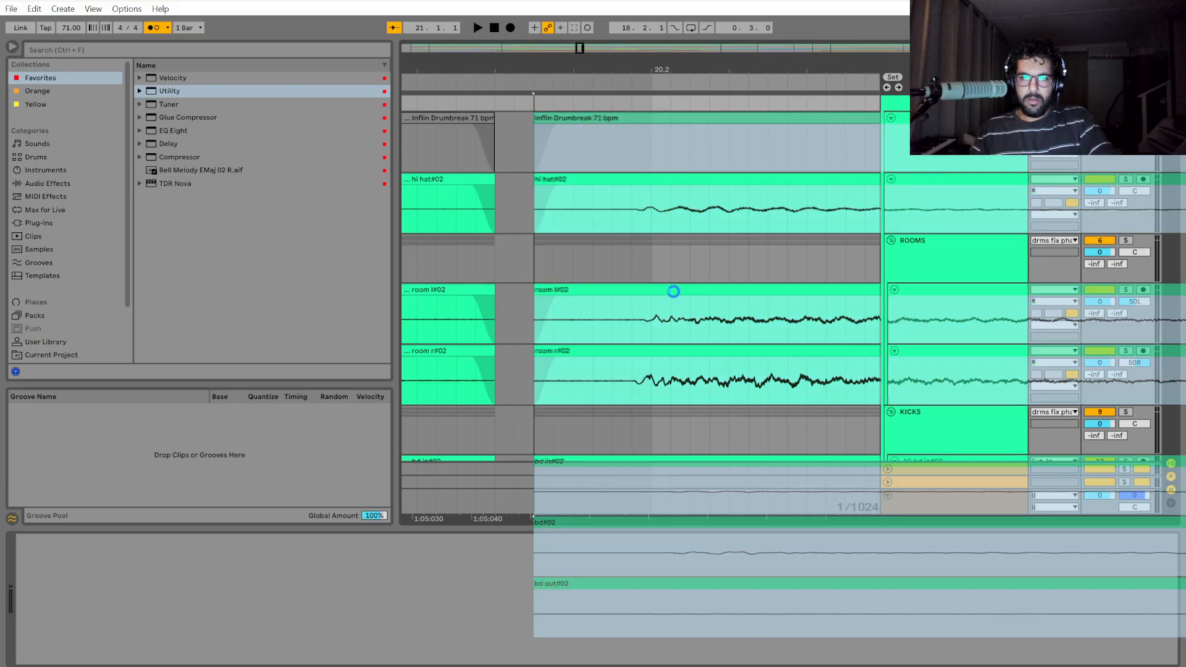
drag(673, 291, 687, 298)
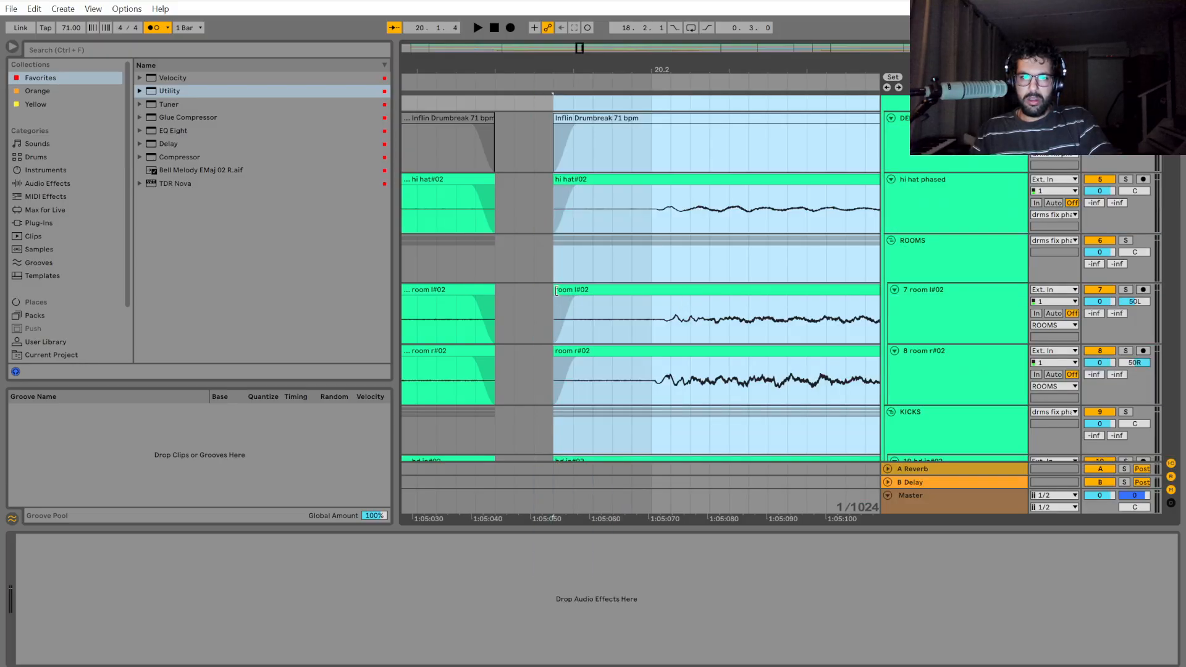
scroll(492, 364, down, 5)
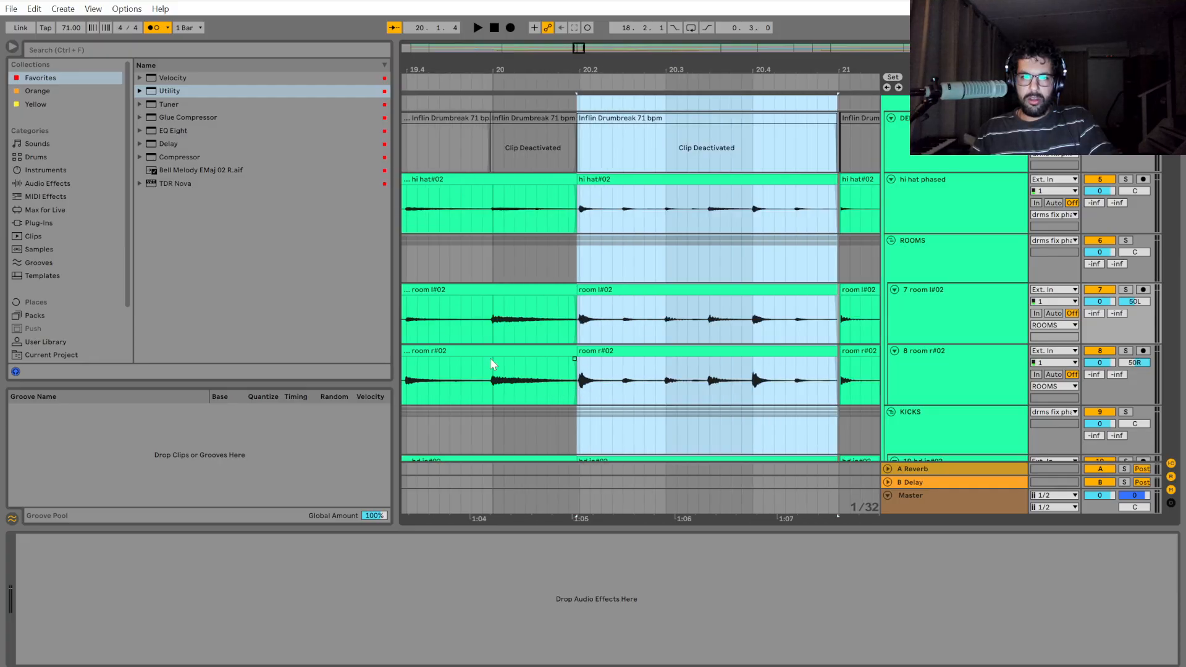
Play the drums from just before 19.2 and again from 19.4 to check the timing through the 20.2 edit.
scroll(539, 518, up, 2)
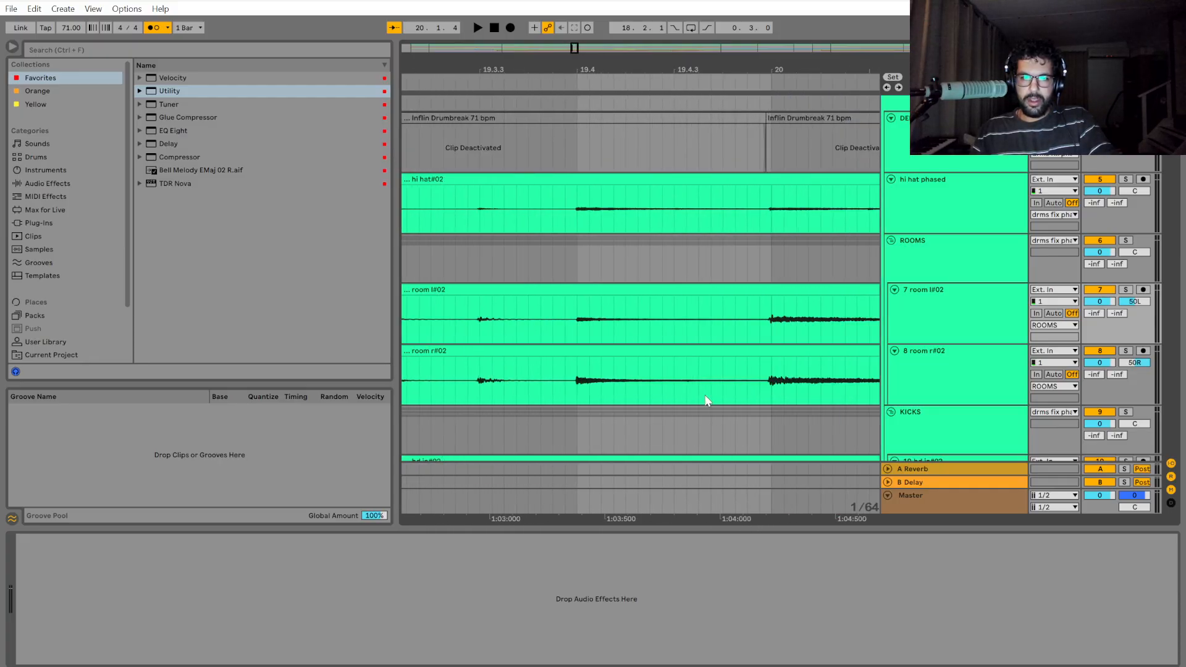
scroll(755, 341, down, 1)
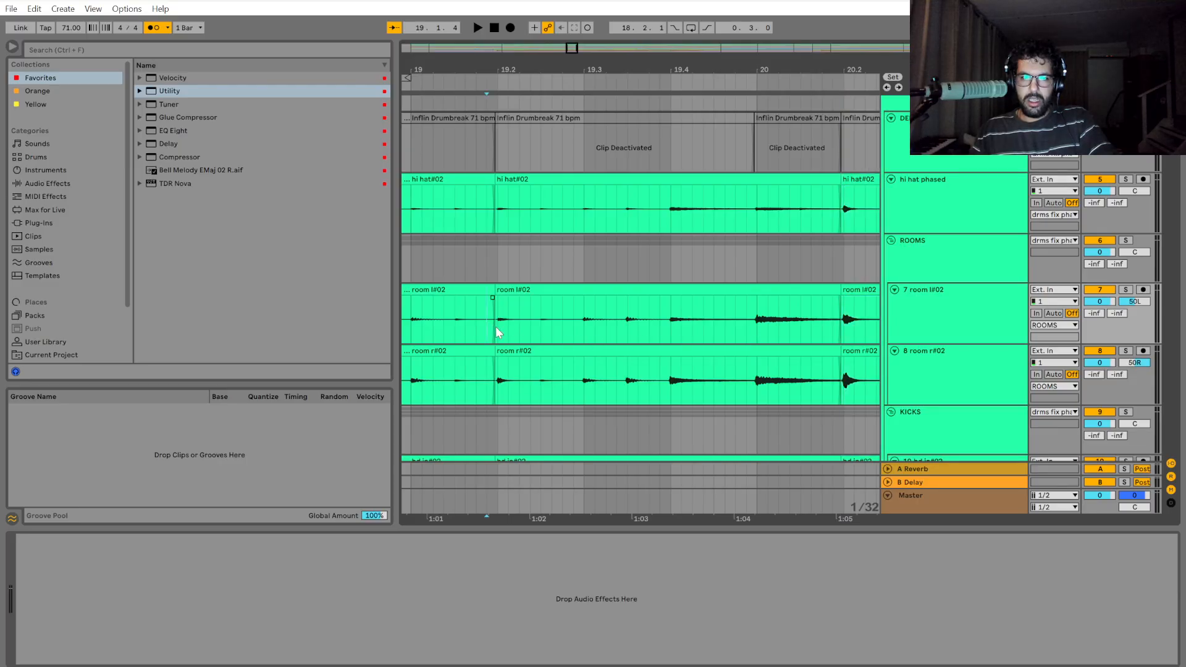
key(space)
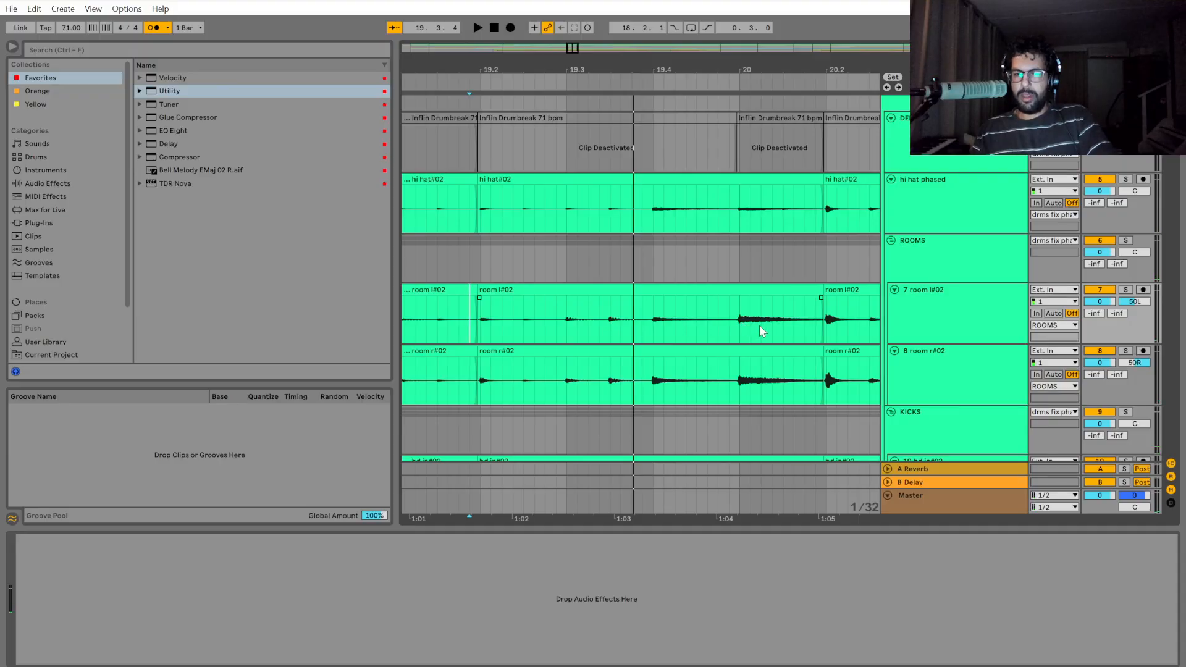
click(649, 336)
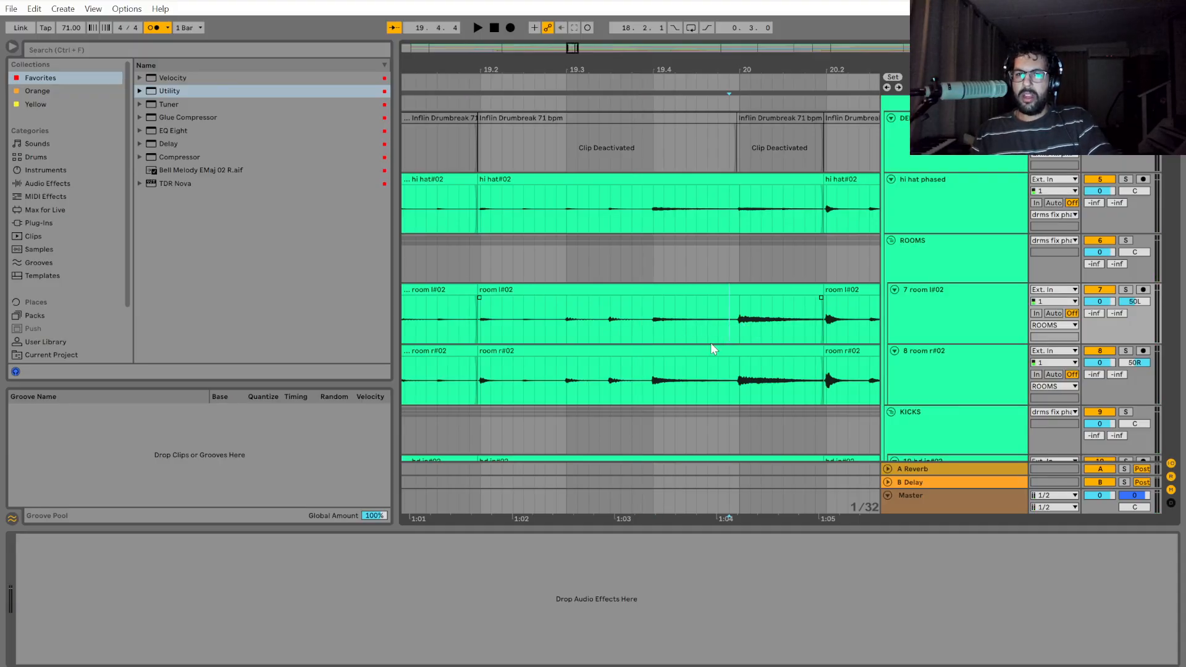
key(space)
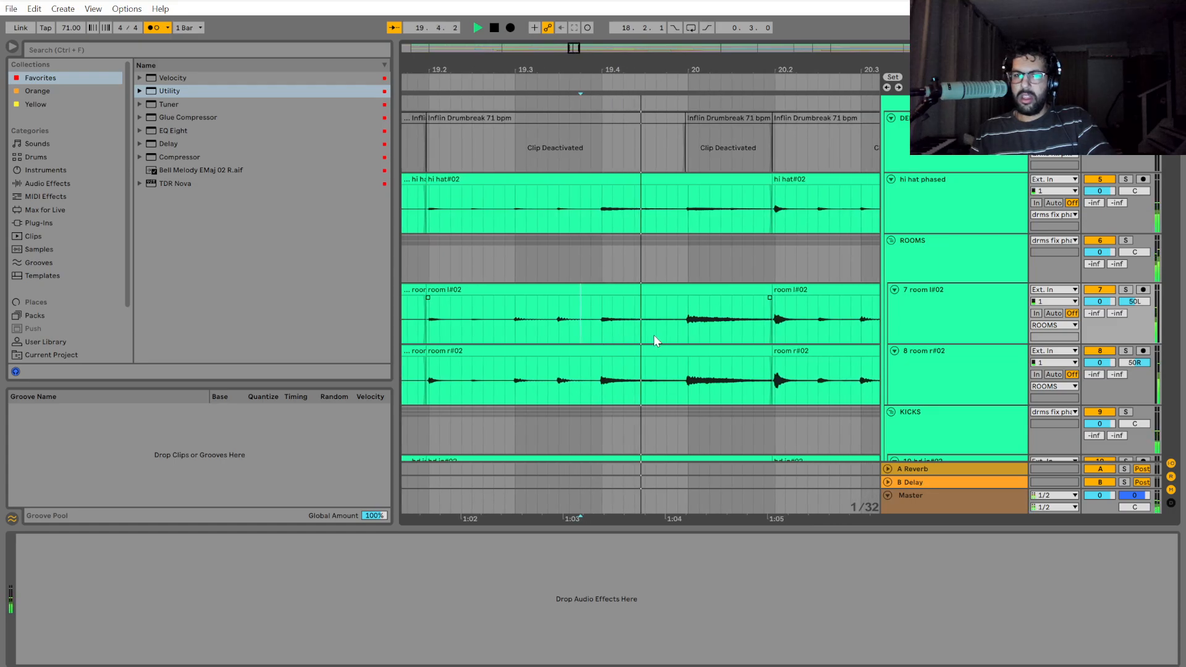
key(space)
Play the drums from just before 20.2 up to bar 21 to check the shifted section.
scroll(595, 337, up, 2)
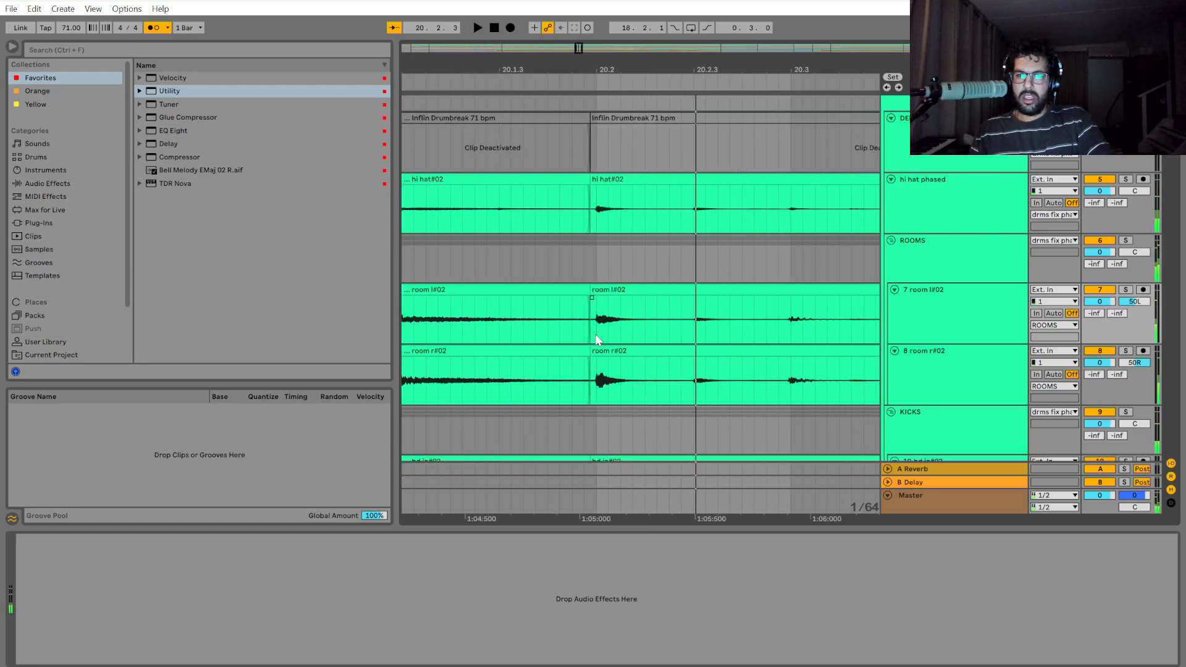
scroll(596, 338, down, 2)
click(501, 324)
key(space)
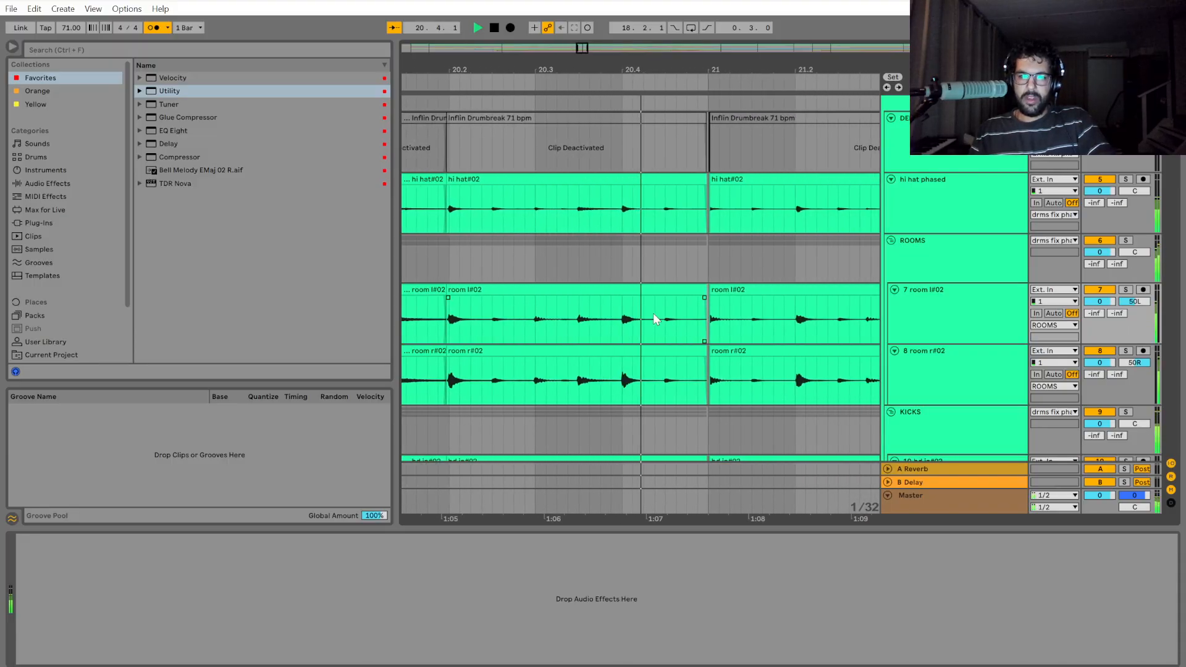
key(space)
Clean up the cut at bar 21 across the drum group, absorbing the short leftover clip and closing the gap to the preceding clip.
scroll(682, 337, up, 7)
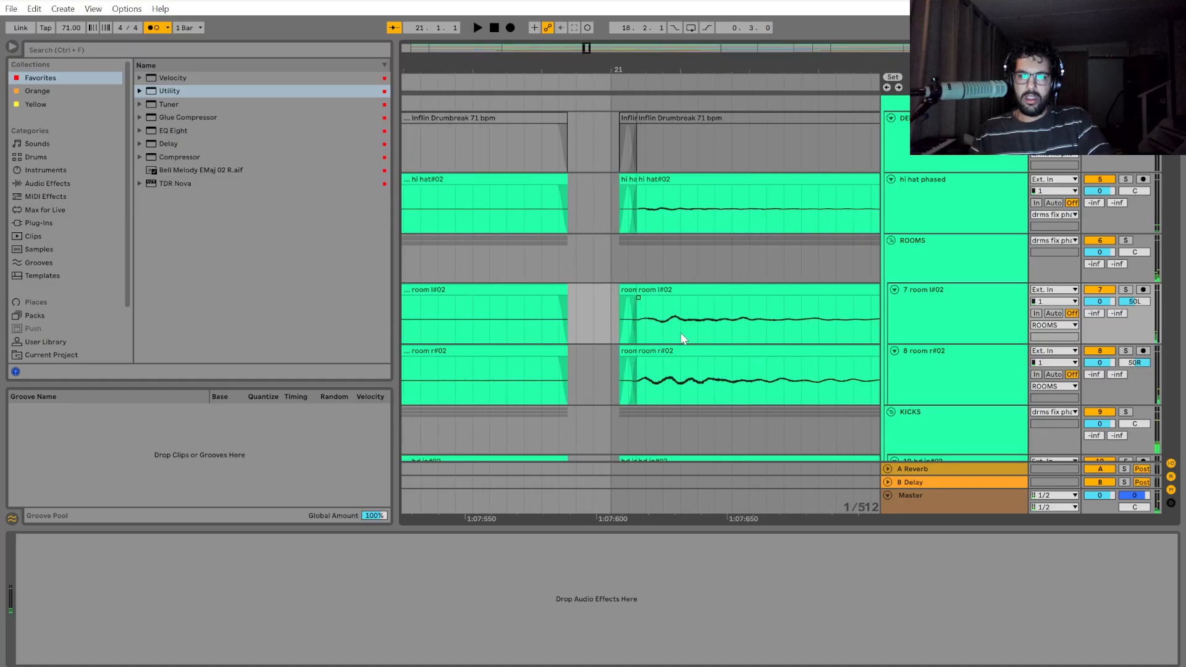
scroll(636, 163, up, 3)
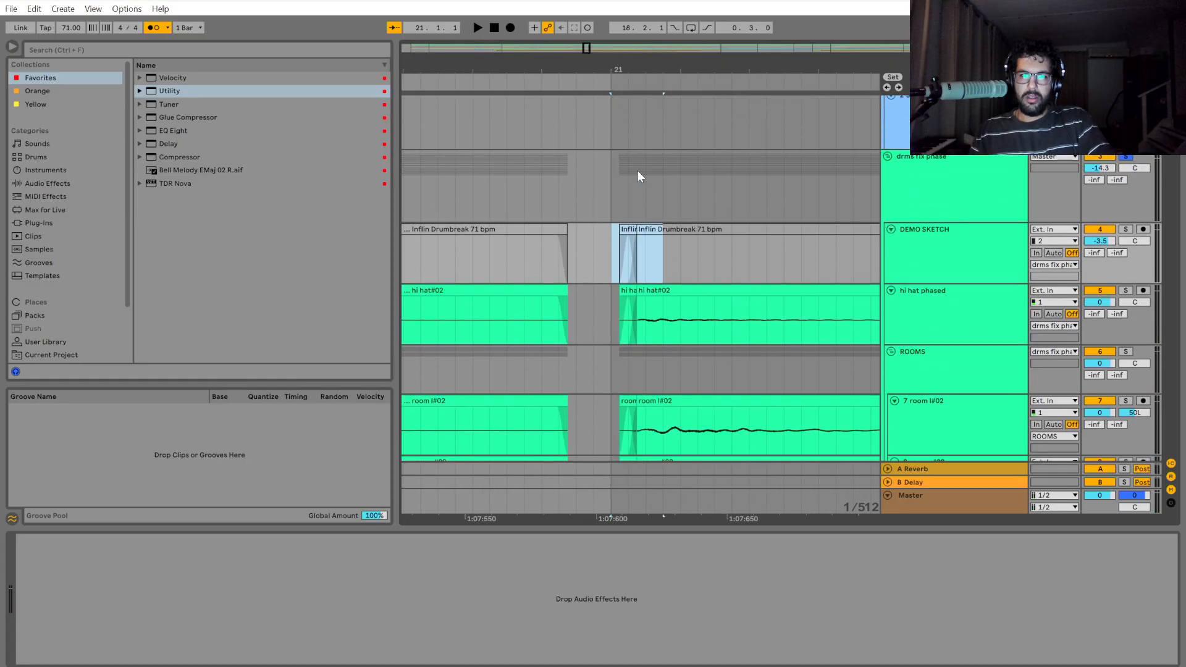
click(619, 186)
click(626, 292)
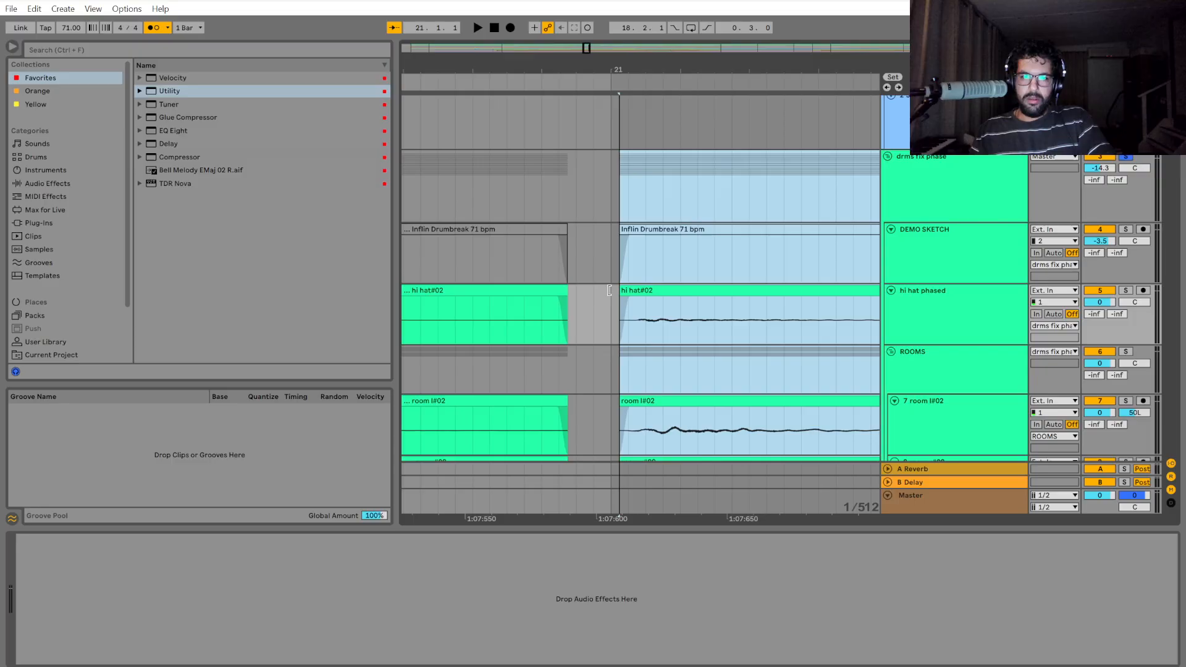
scroll(621, 339, down, 5)
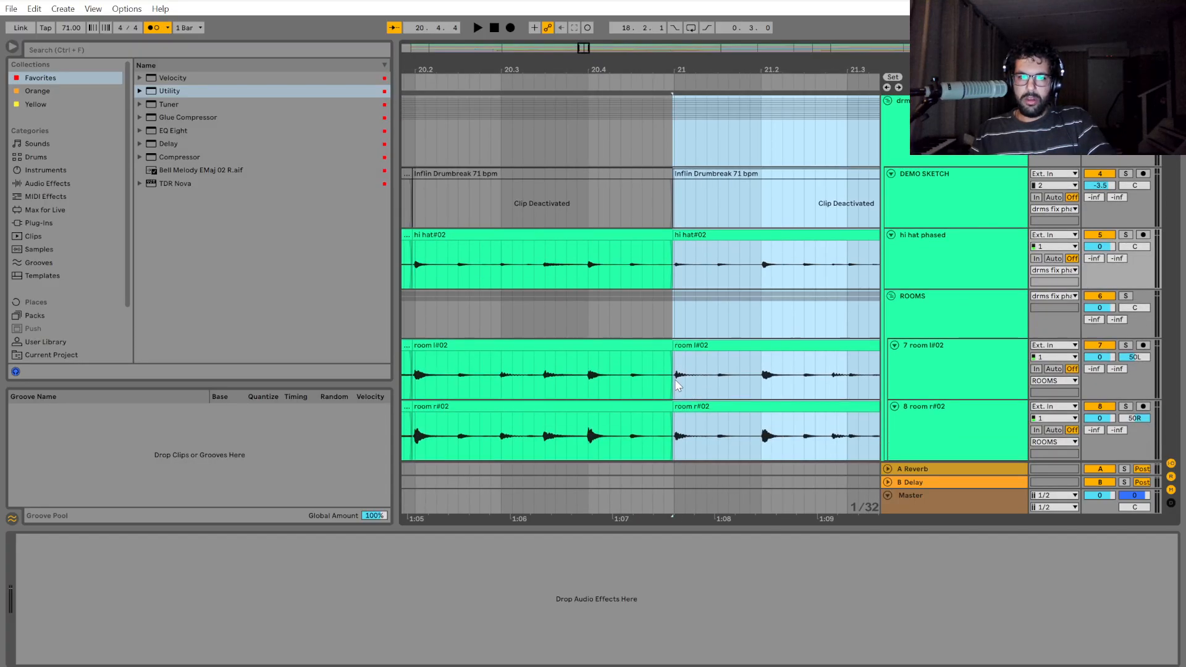
Play the drums from 20.4 across the bar 21 cut and stop around 21.2.
scroll(620, 304, down, 2)
click(590, 301)
key(space)
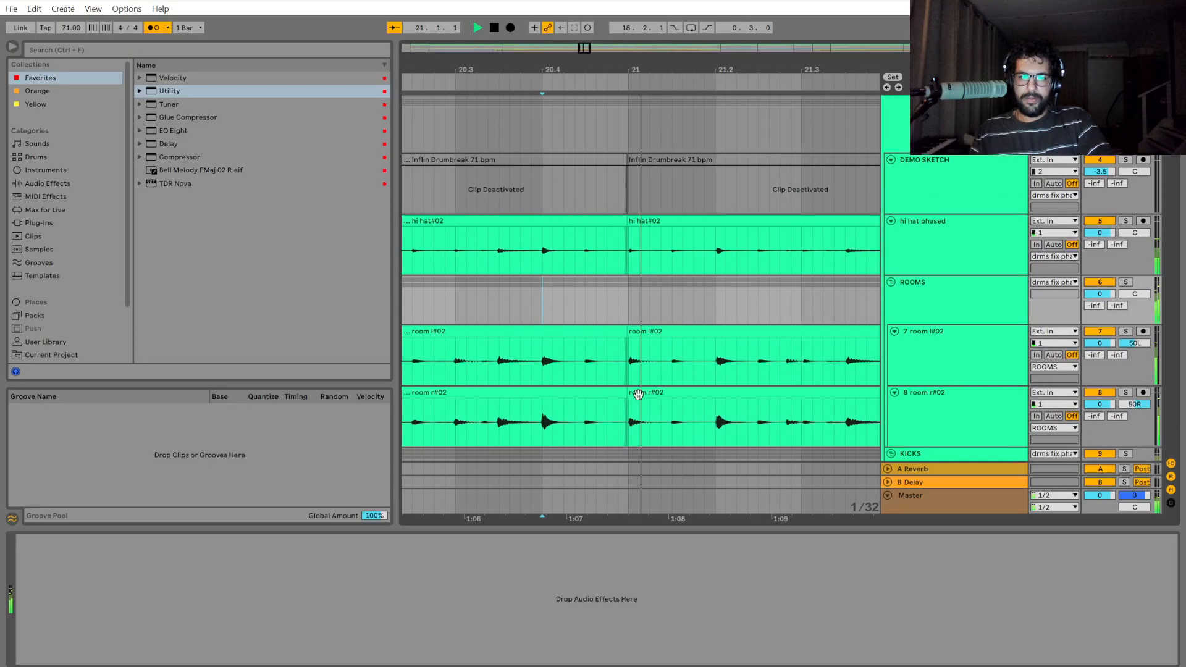
scroll(637, 399, up, 3)
key(space)
Select the drum section across the group up to just after the hit at 21.4.
scroll(613, 396, up, 2)
scroll(607, 313, up, 1)
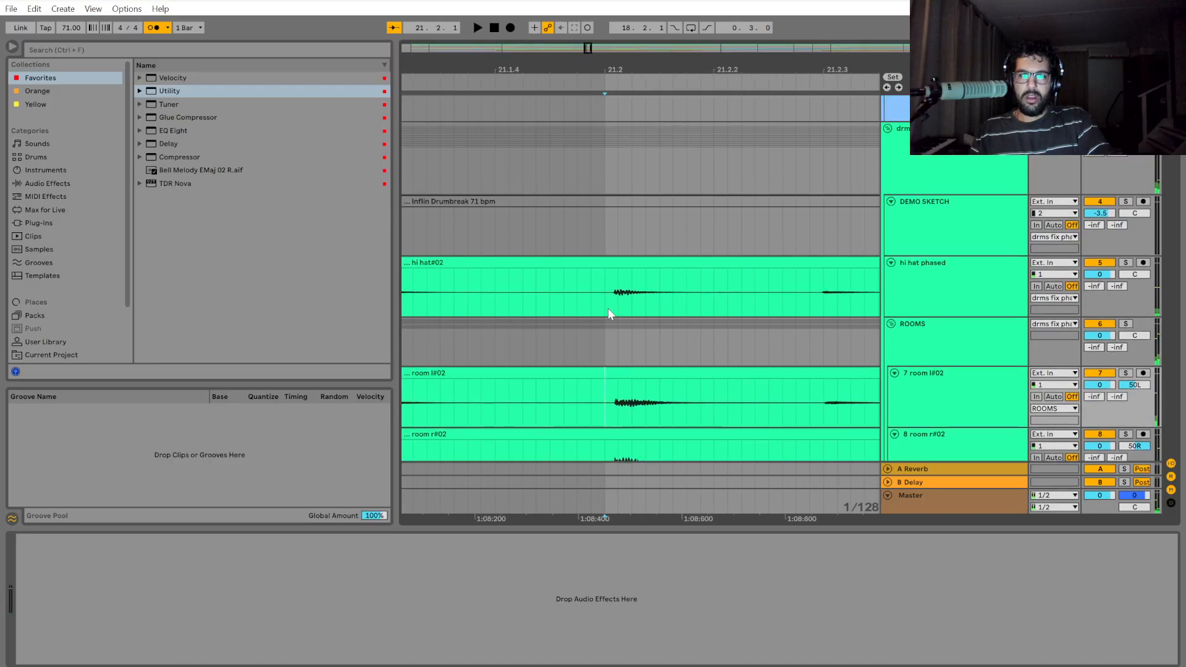
scroll(613, 238, up, 1)
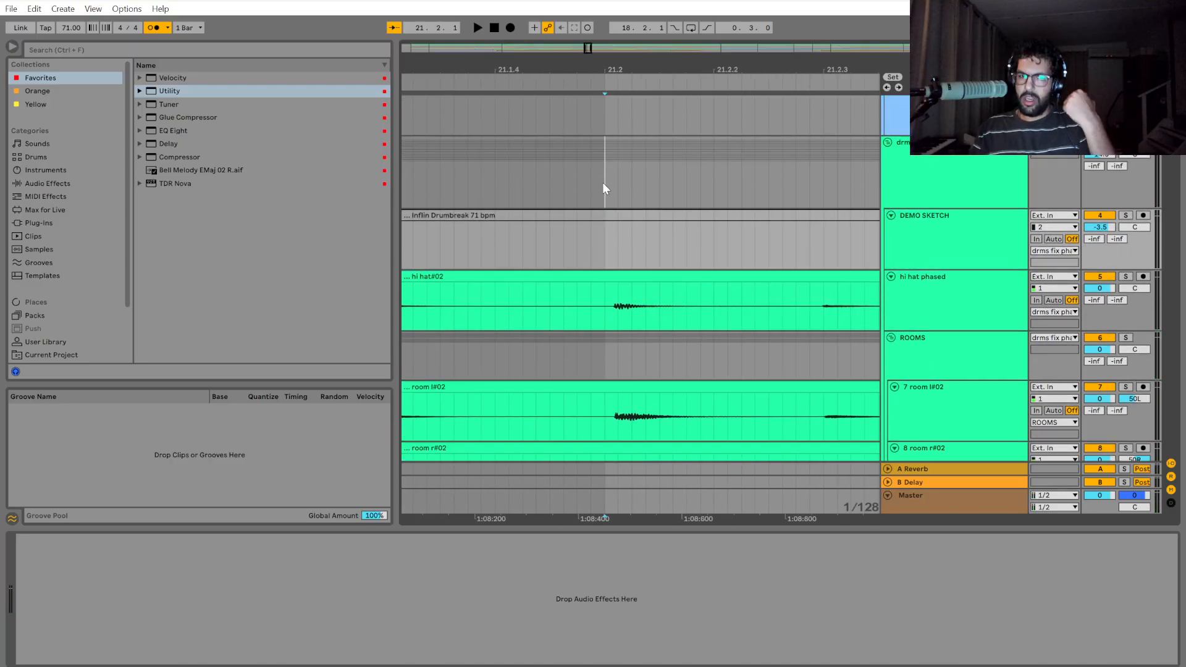
drag(731, 183, 572, 191)
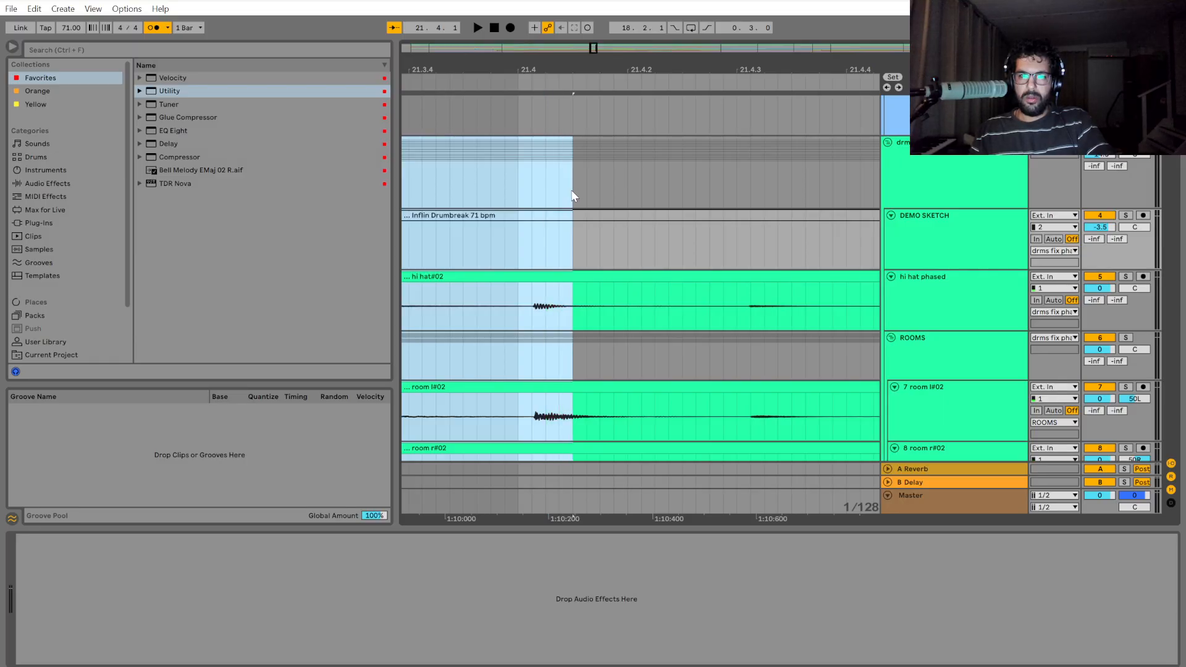
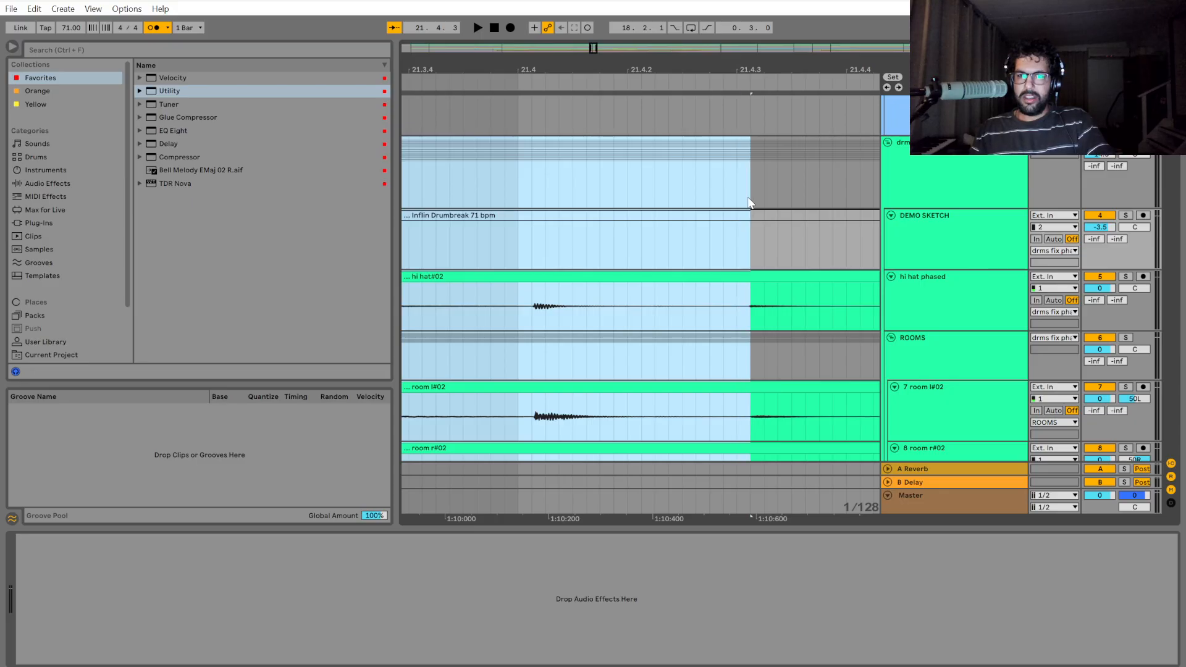
Split the drum group from 21.2 to bar 23 and shift that section slightly earlier onto the grid.
drag(742, 198, 751, 188)
drag(895, 190, 783, 155)
drag(878, 155, 755, 163)
key(ctrl+e)
drag(585, 521, 1140, 509)
scroll(659, 428, down, 6)
scroll(587, 327, up, 15)
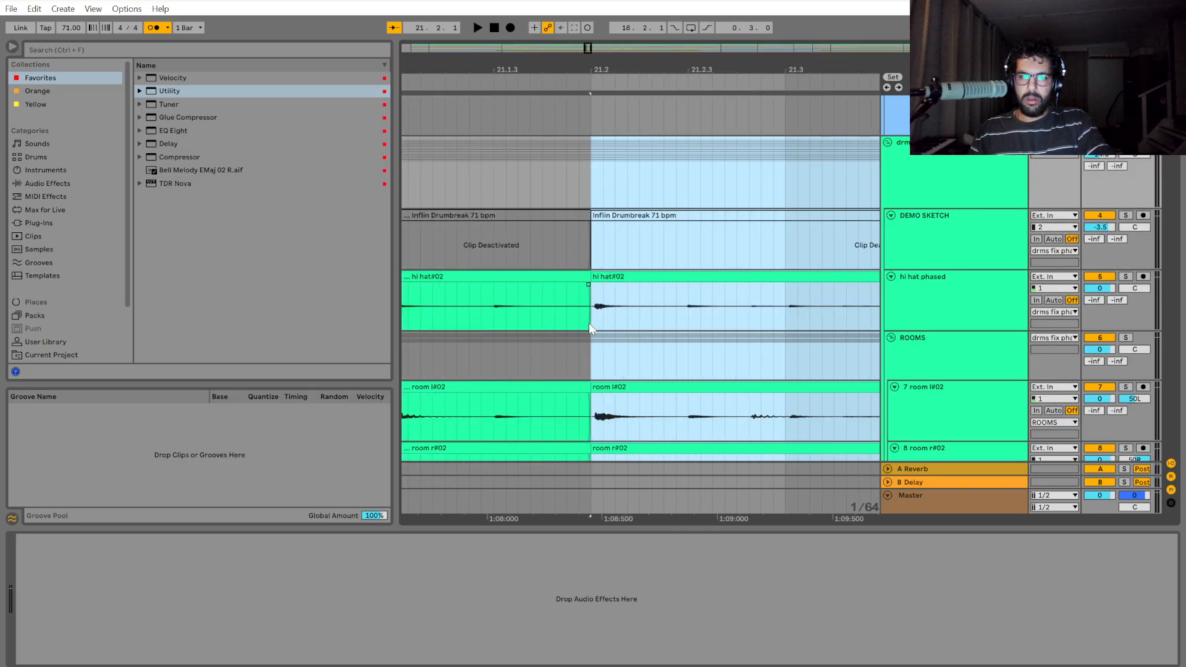
drag(661, 275, 642, 303)
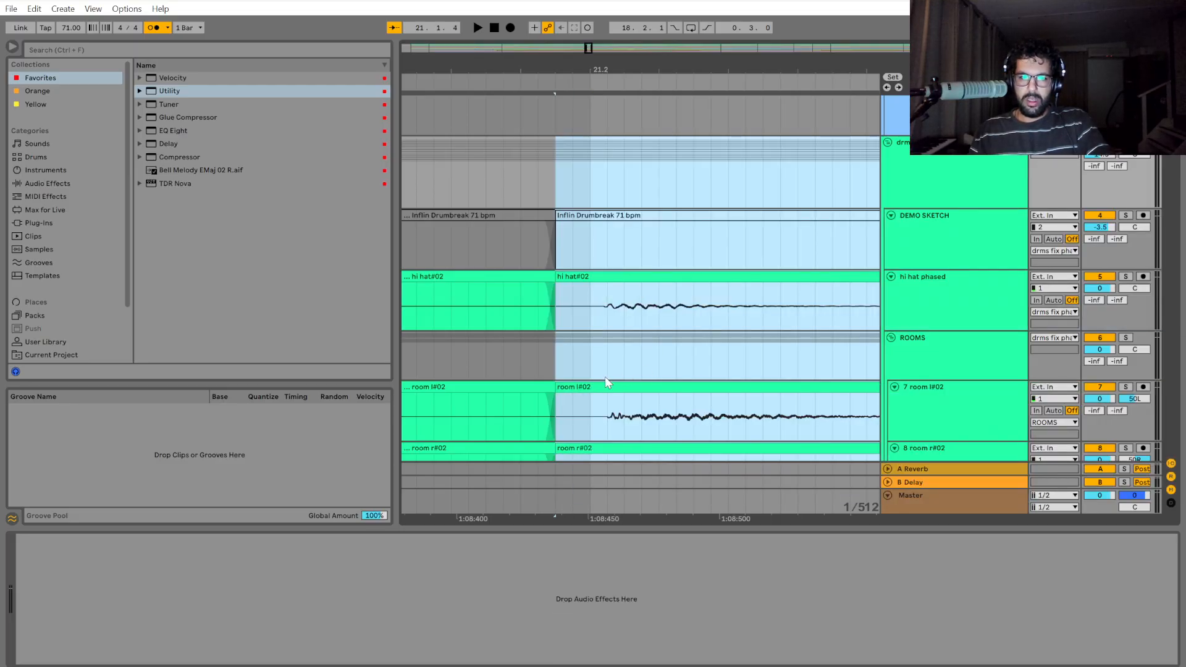
scroll(605, 377, down, 5)
scroll(605, 379, down, 2)
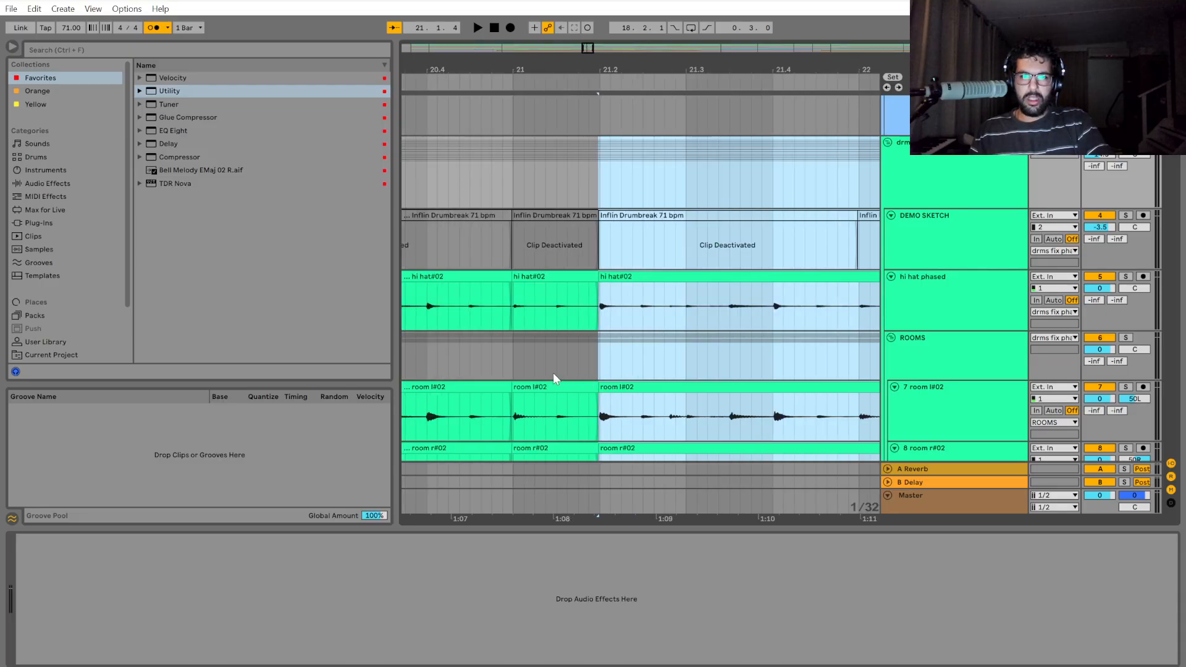
Examine the cut at bar 21 and play the drums from bar 21 to bar 24.
click(518, 367)
scroll(511, 364, up, 6)
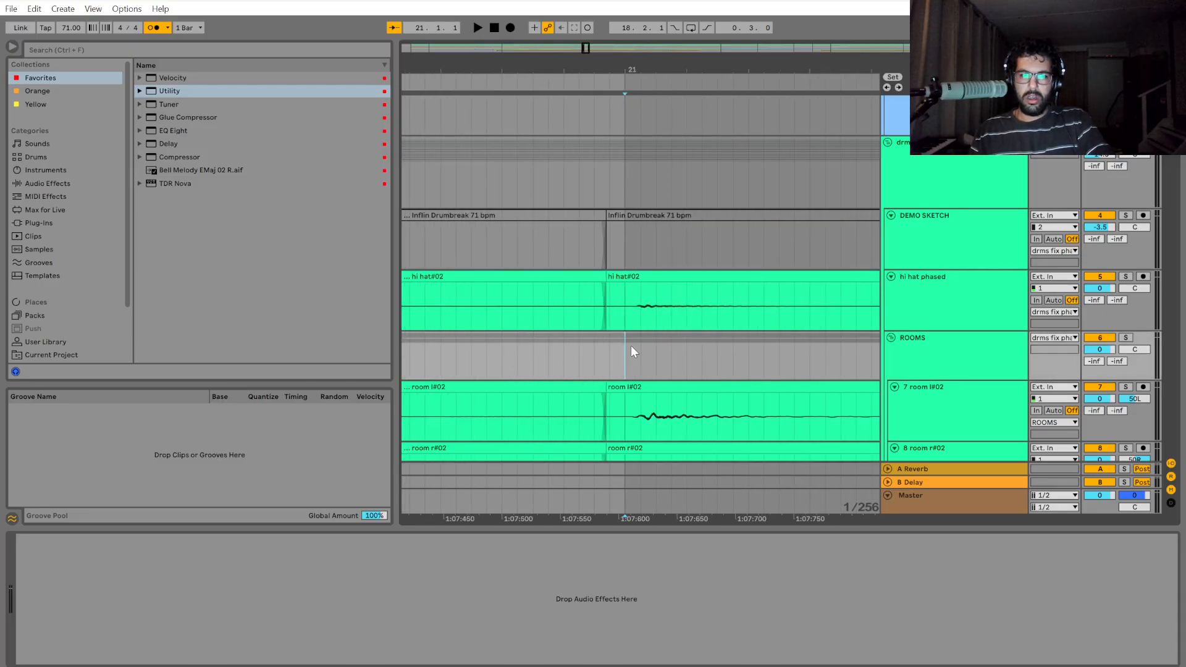
scroll(627, 355, down, 5)
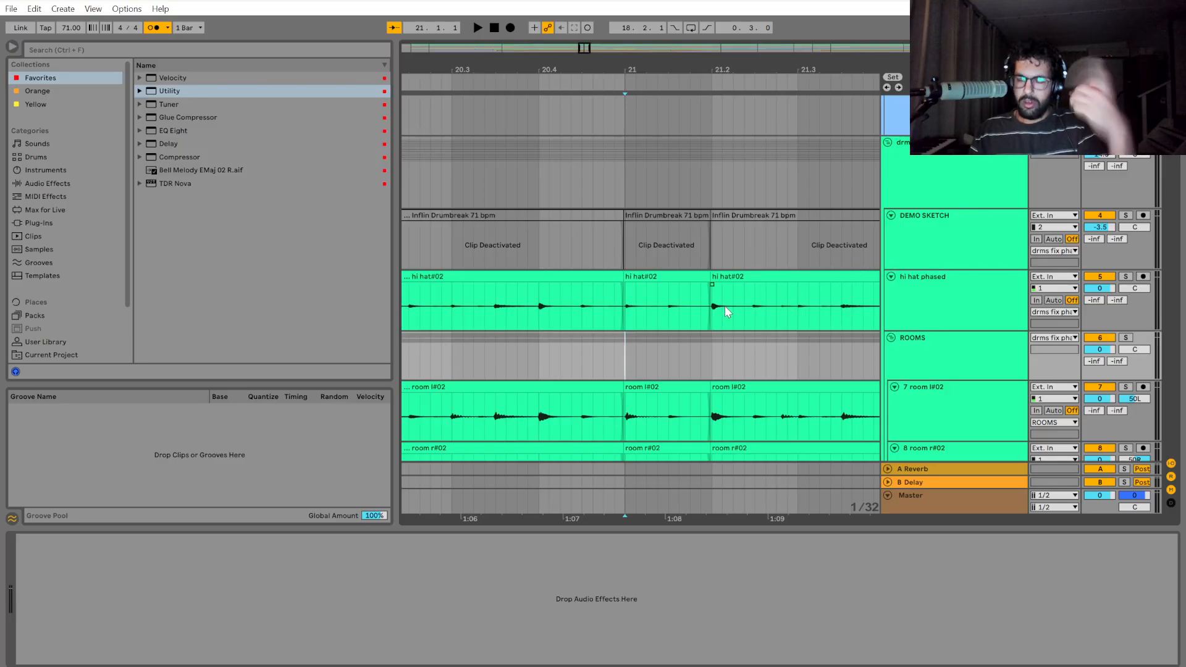
key(space)
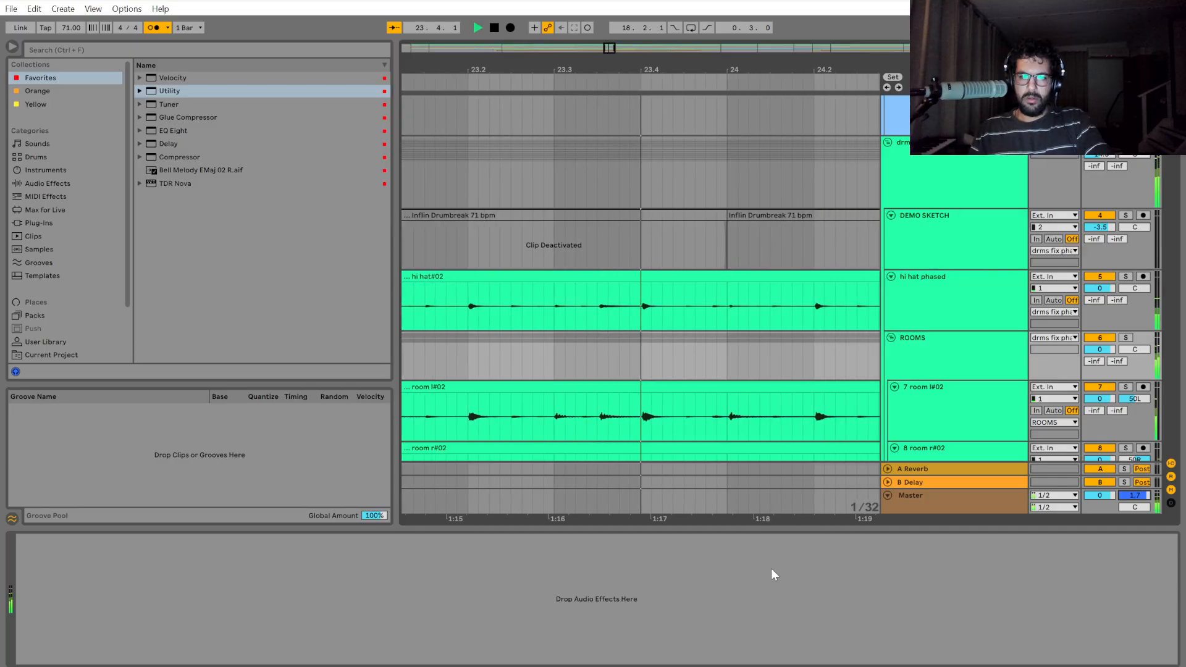
Split off a short section starting at 23.4 across the drum group and play the drums from that cut.
scroll(562, 442, up, 5)
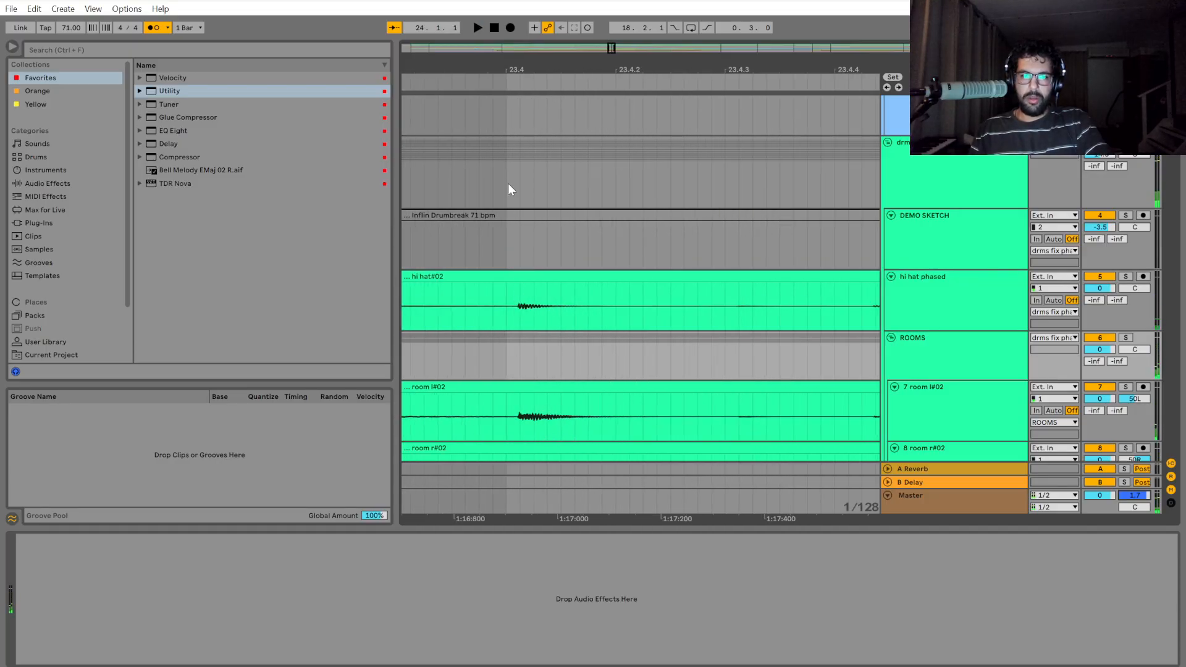
mouse_move(511, 189)
mouse_down()
mouse_move(904, 192)
mouse_move(470, 188)
mouse_move(624, 181)
mouse_up()
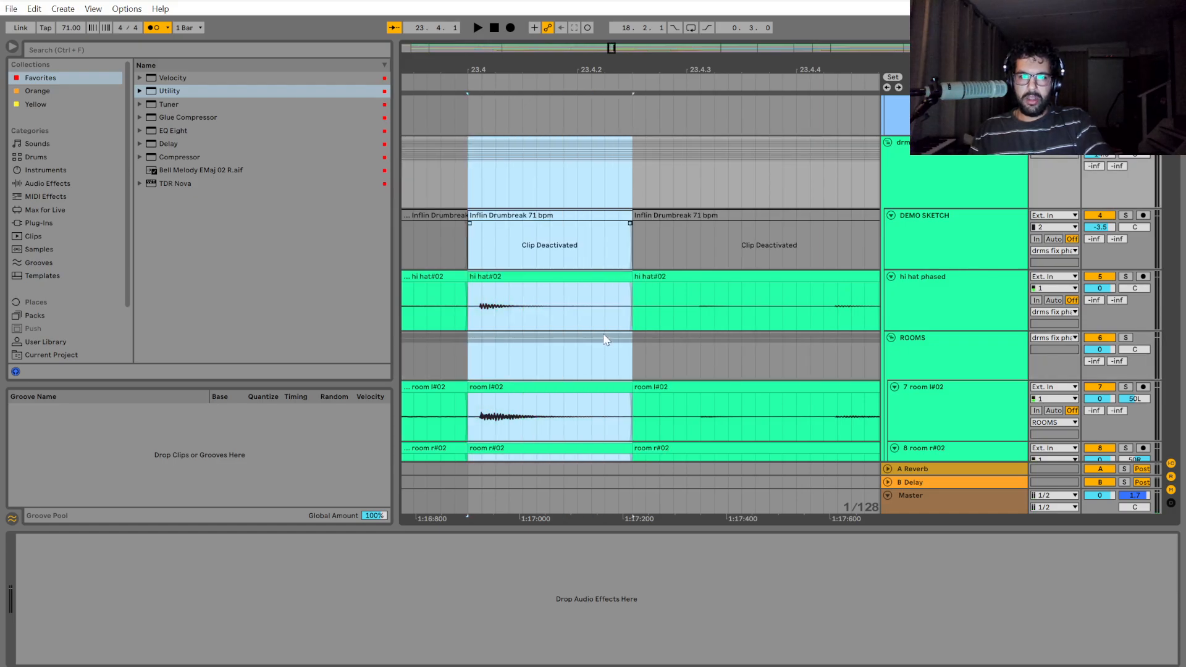
click(480, 195)
key(space)
scroll(553, 269, down, 5)
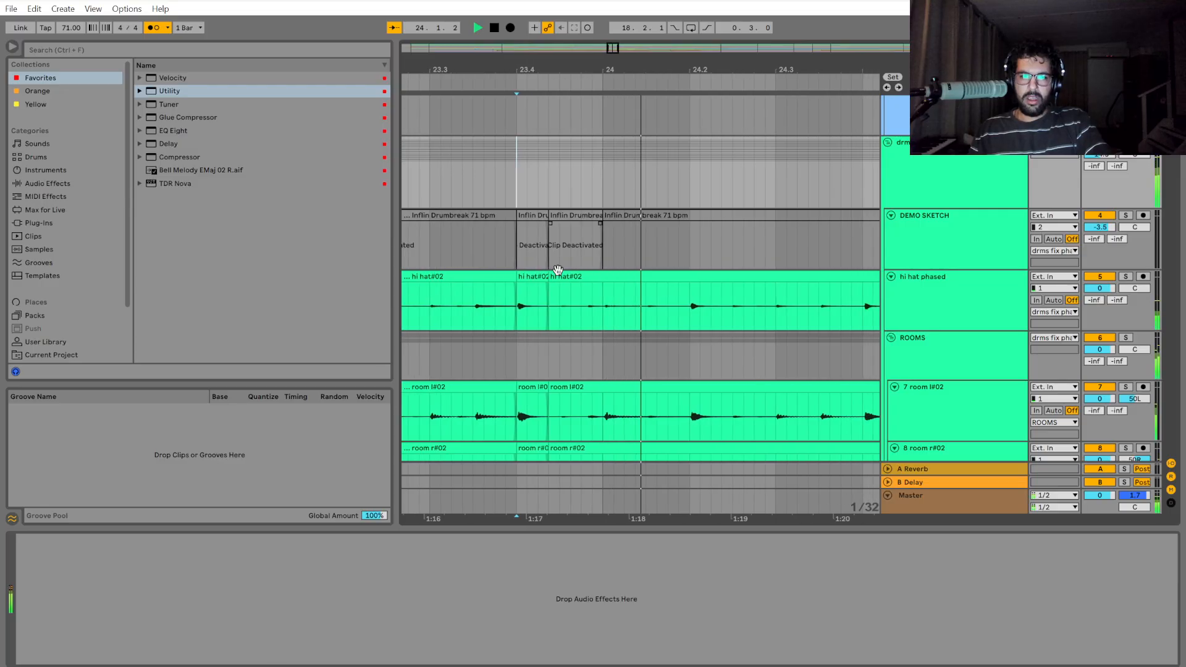
key(space)
Compare the hit at 24.2 with the grid and continue playback briefly around it.
scroll(554, 278, up, 4)
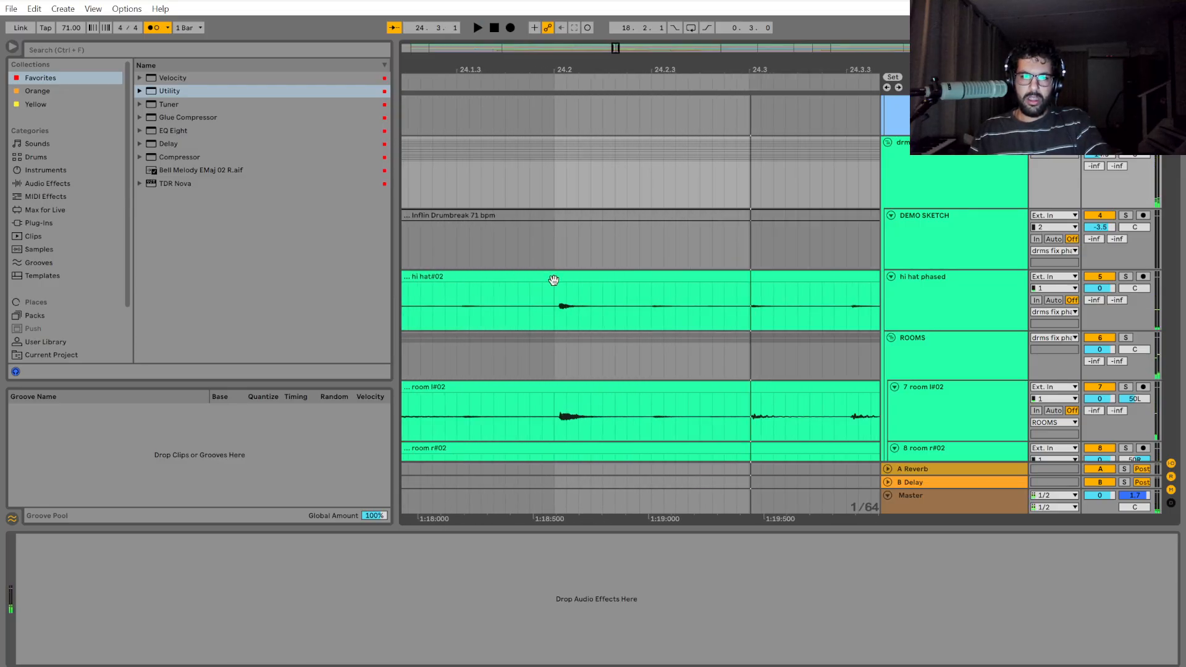
scroll(554, 283, down, 4)
key(space)
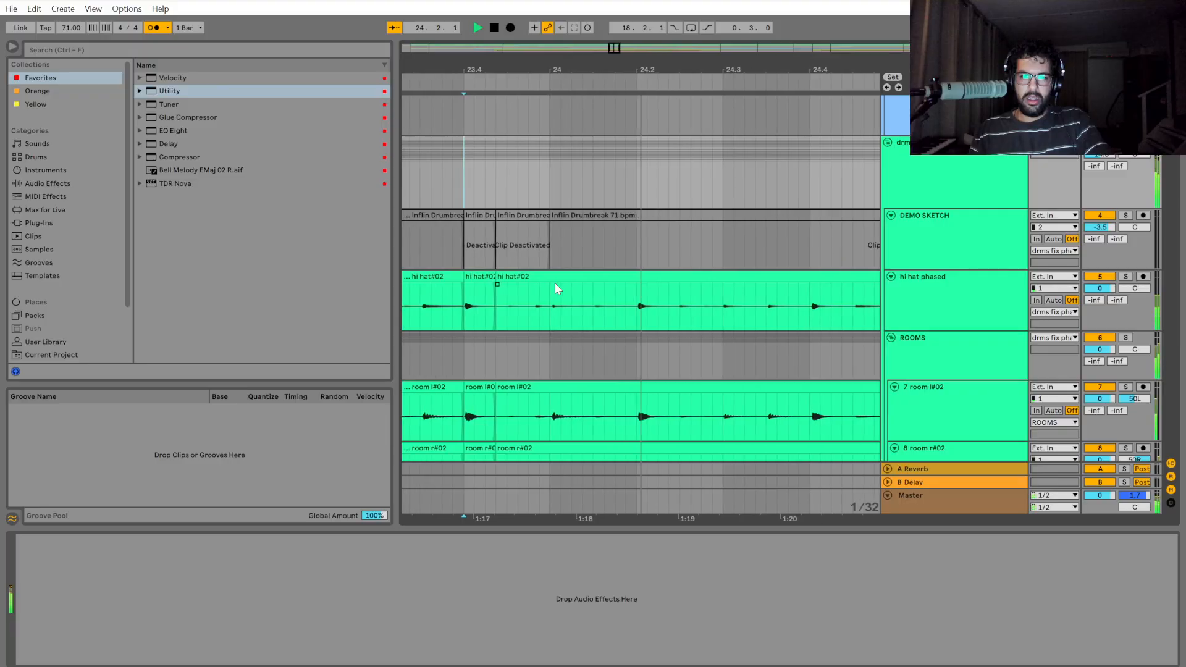
key(space)
drag(558, 520, 874, 521)
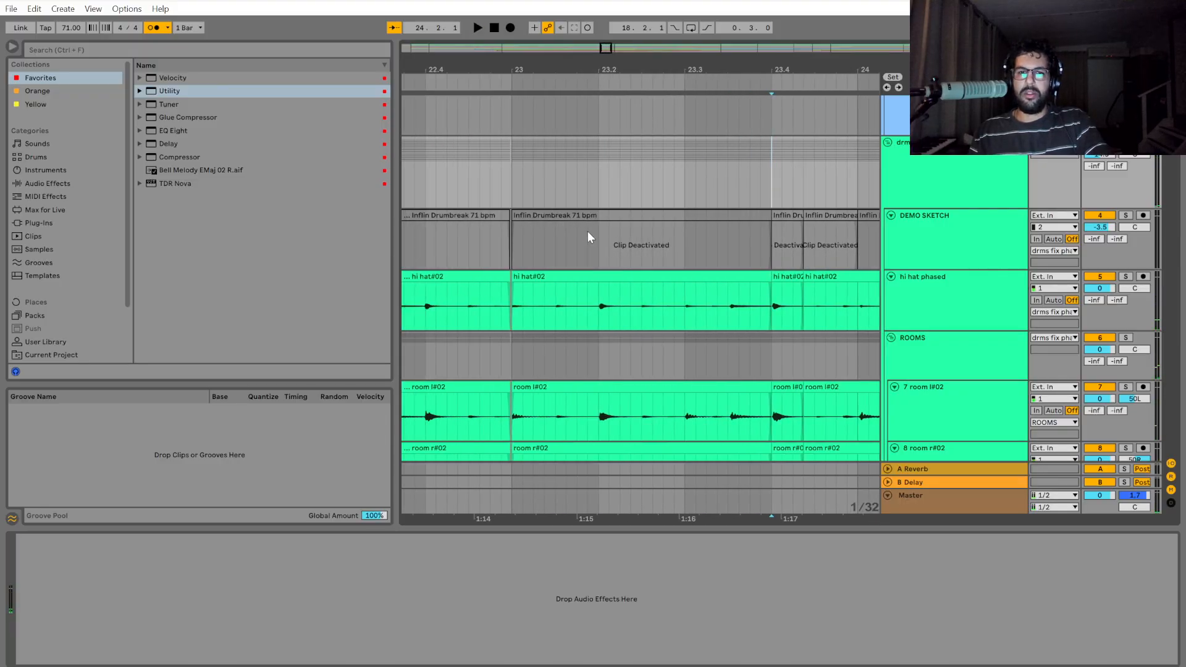
Play the drums from 23.2 across the 23.4 cuts up to just after 24.4.
click(592, 244)
key(space)
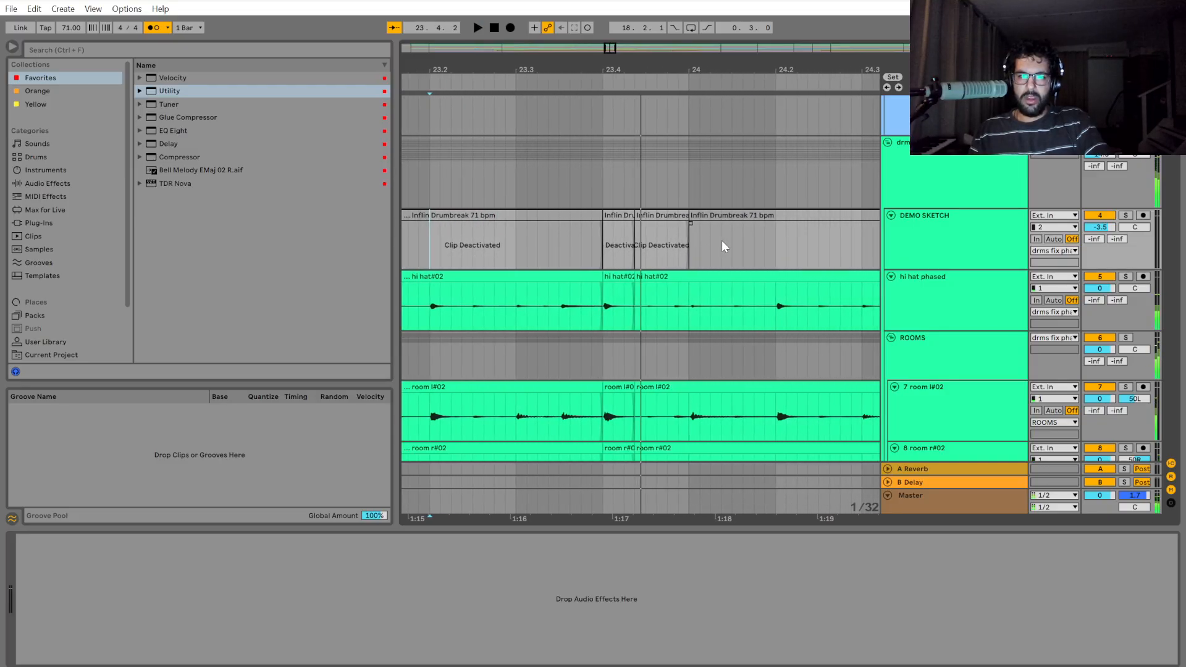
key(space)
key(space)
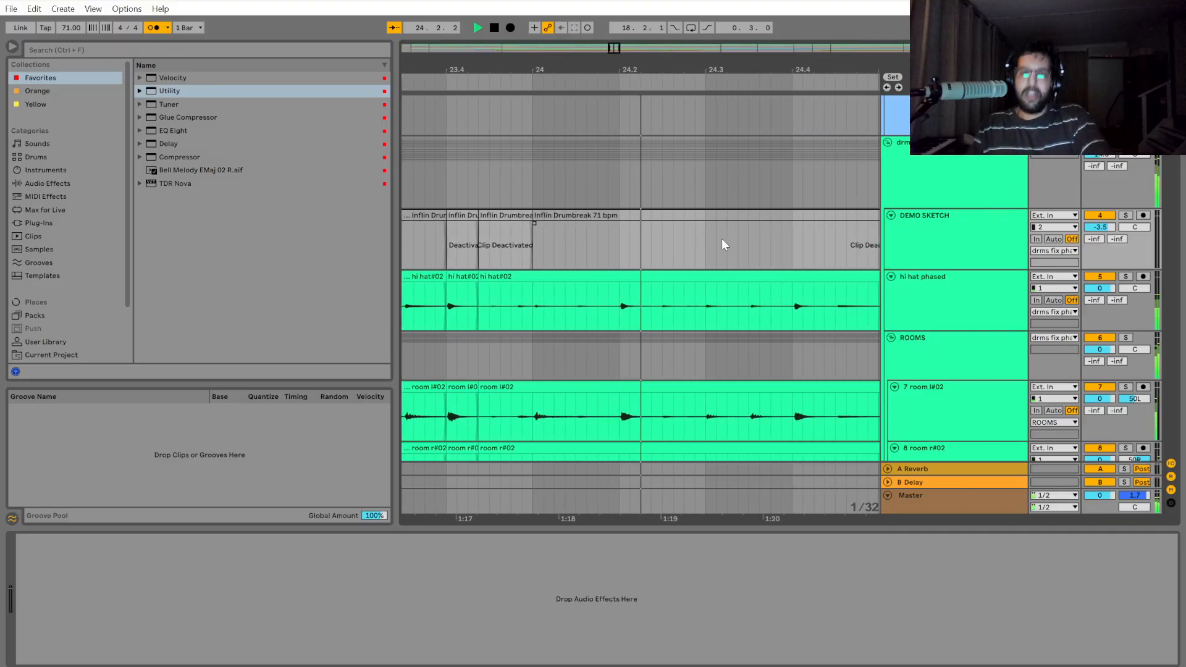
key(space)
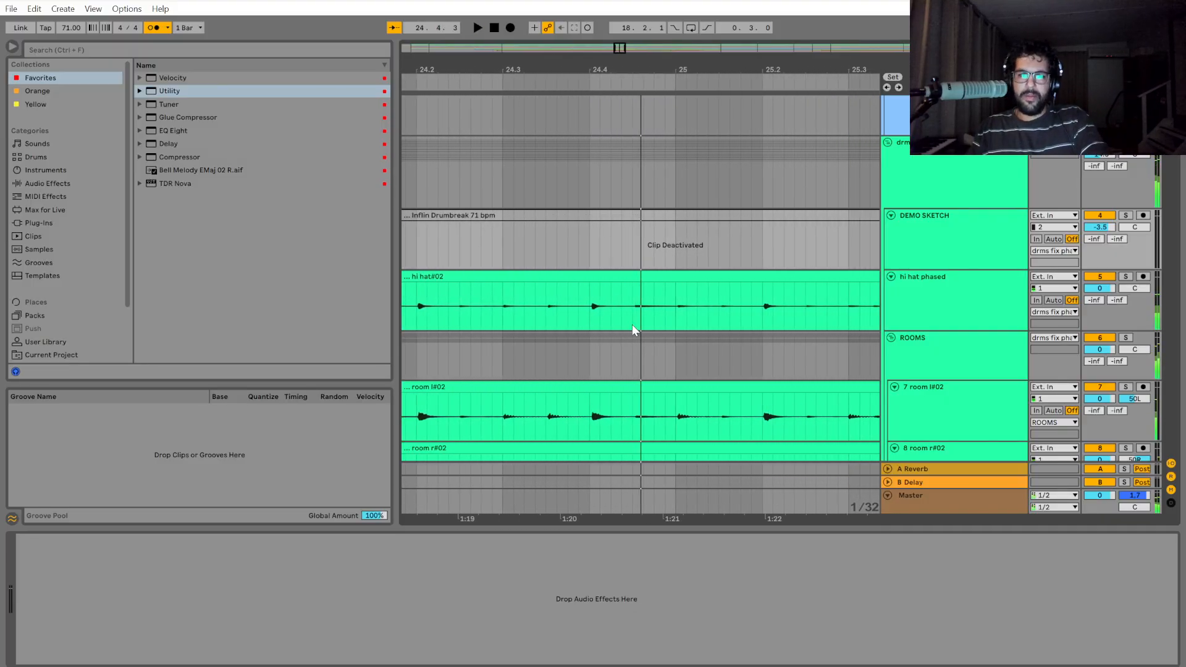
Play the drums from 24.4 up to bar 27 to check the timing of the uncut section.
scroll(588, 336, up, 3)
scroll(585, 337, down, 3)
click(579, 339)
key(space)
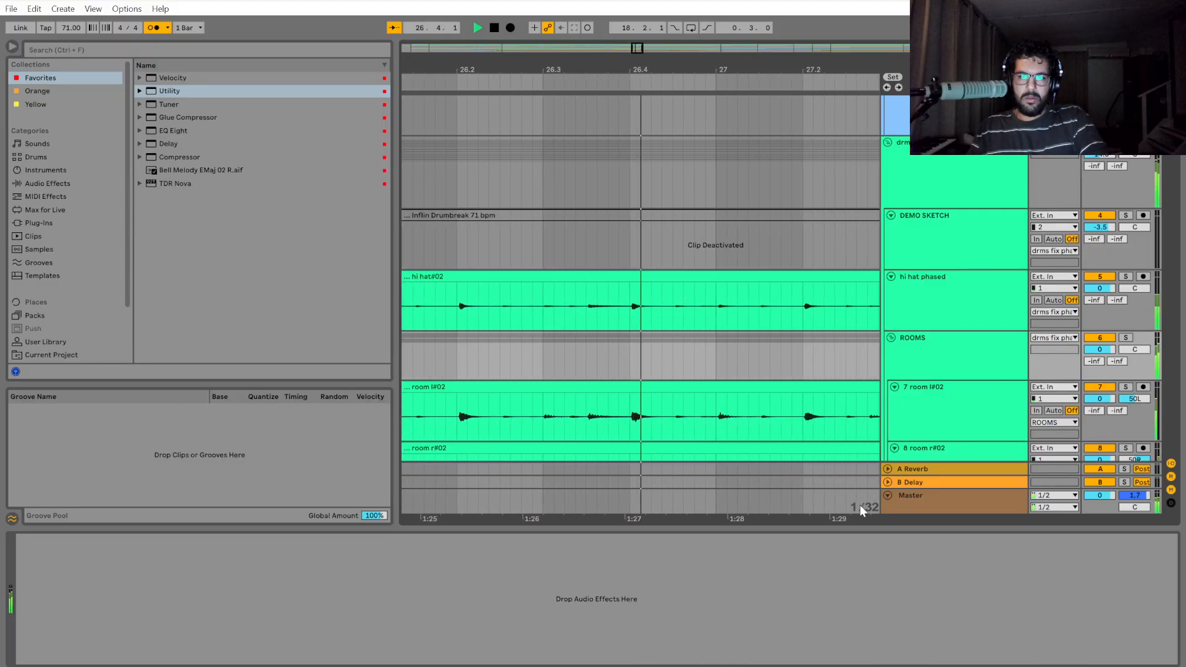
key(space)
Return to the 23.4 cuts and play the drums past bar 24 up to just before bar 25.
scroll(646, 492, down, 5)
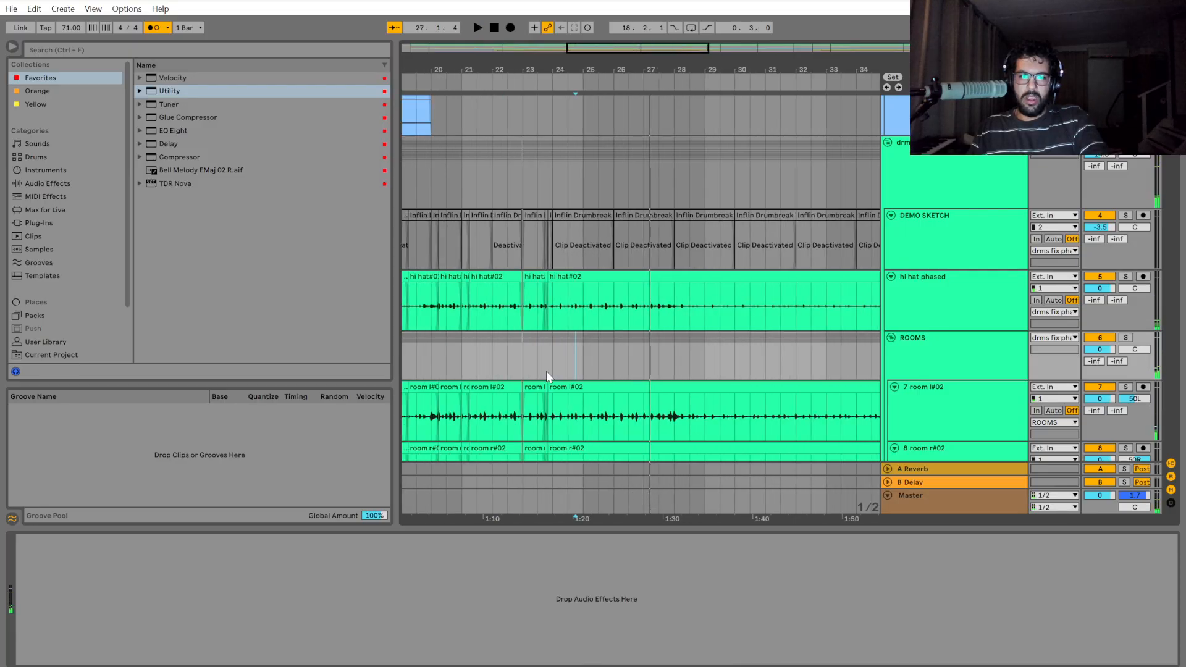
scroll(576, 347, up, 4)
scroll(575, 346, down, 3)
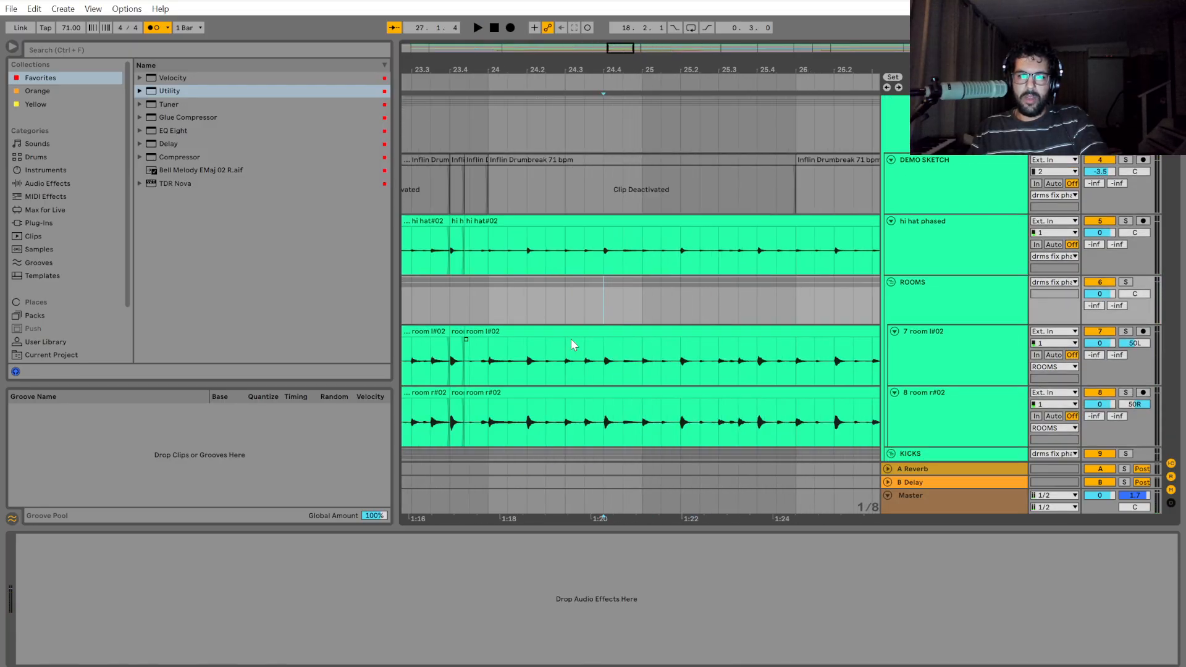
scroll(572, 507, up, 4)
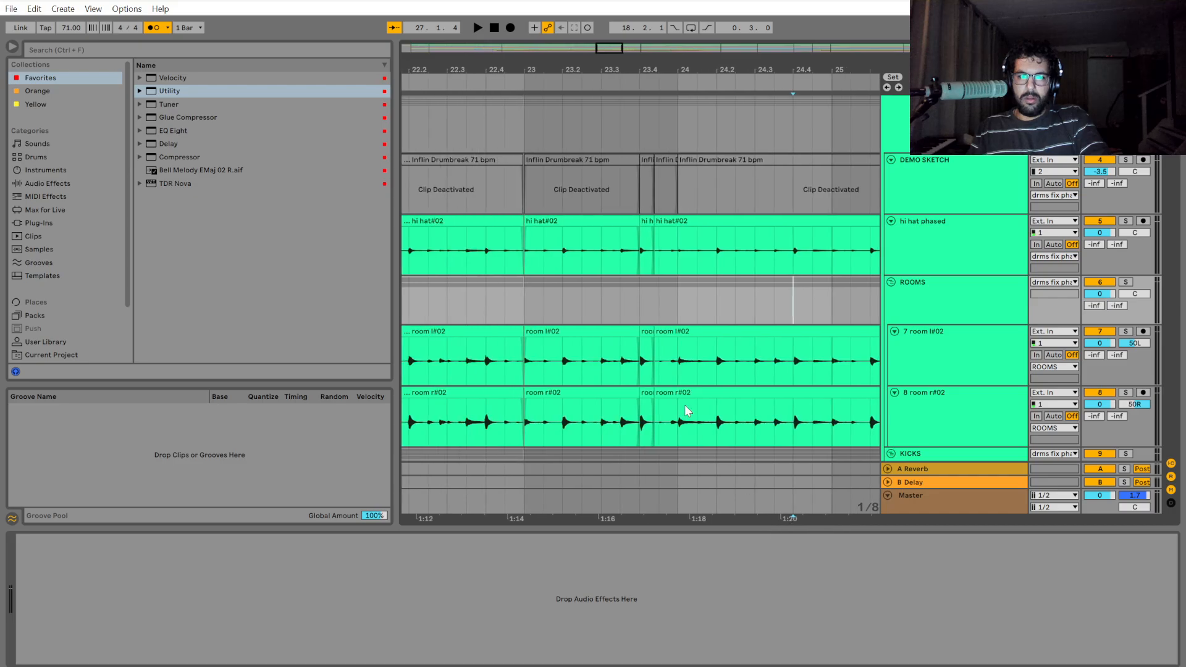
click(613, 290)
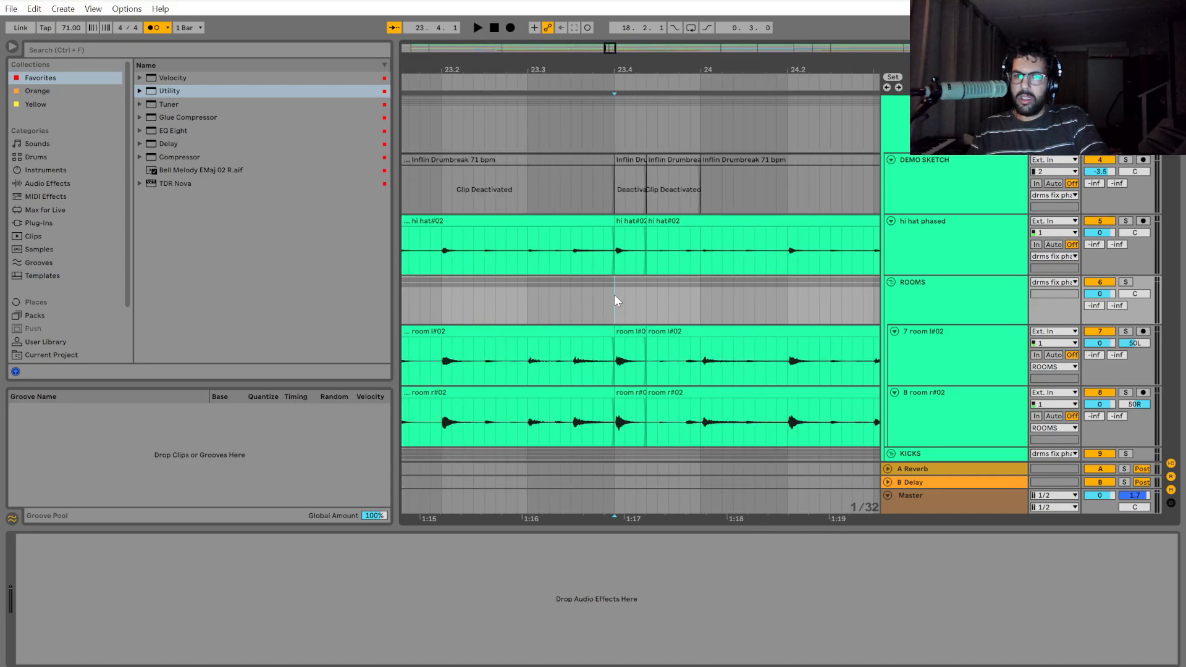
key(space)
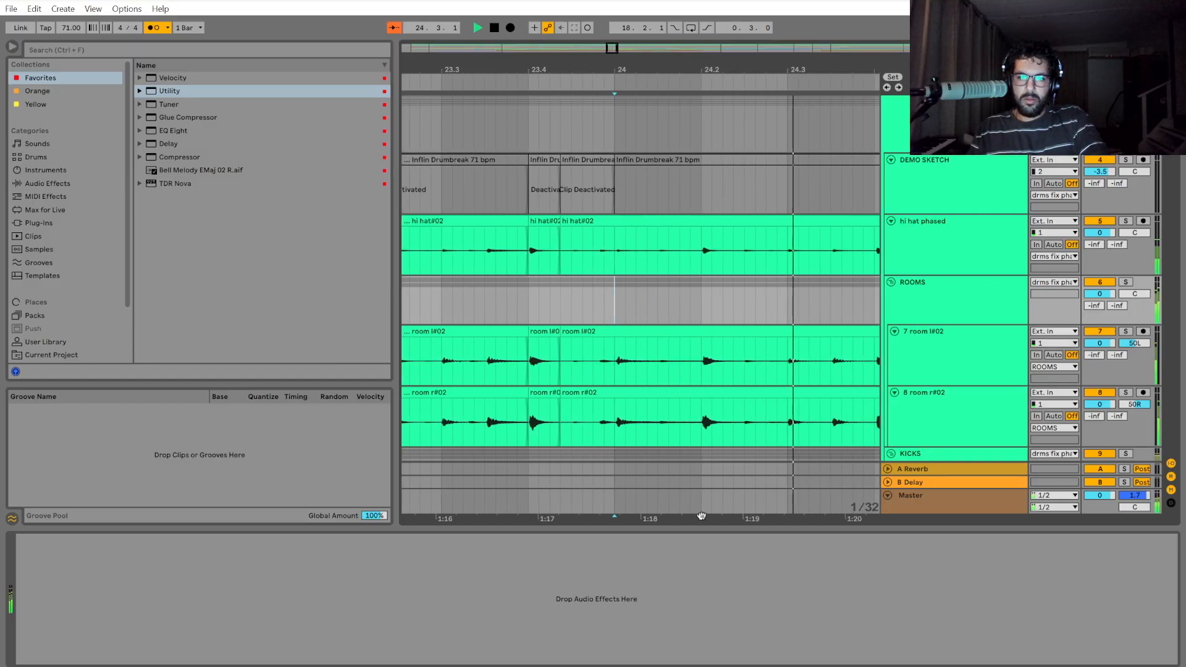
key(space)
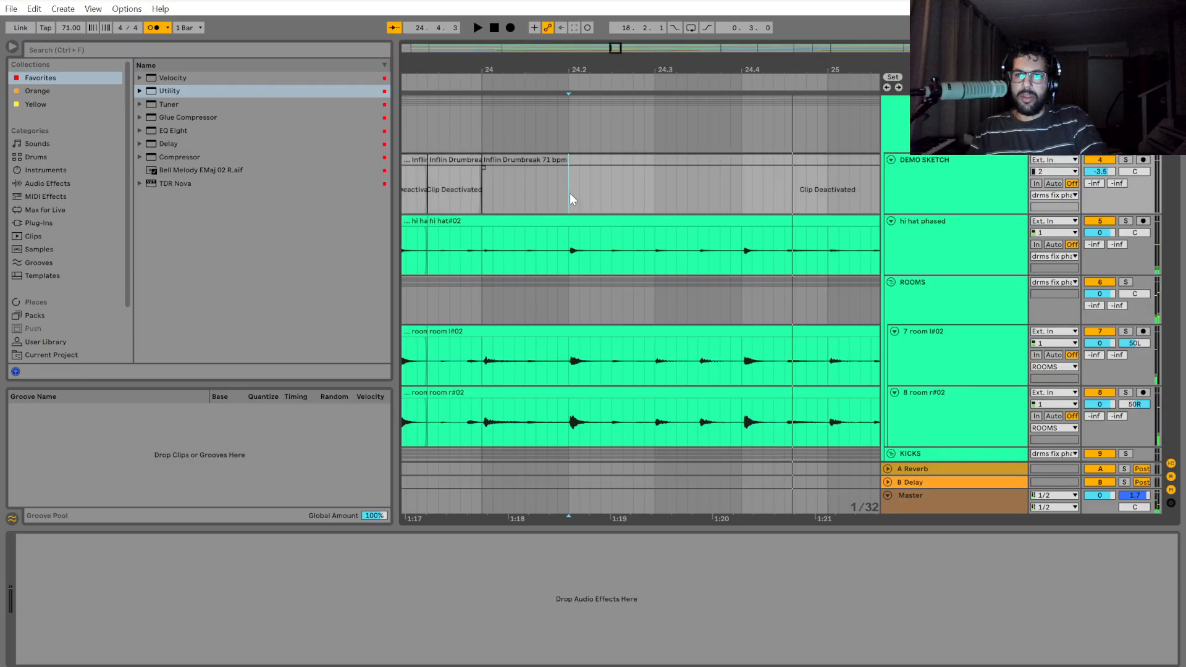
Split the drum group from 24.2 to bar 26 and shift that section slightly earlier onto the grid.
scroll(570, 193, up, 2)
drag(574, 178, 728, 184)
key(ctrl+e)
key(plus)
key(plus)
key(minus)
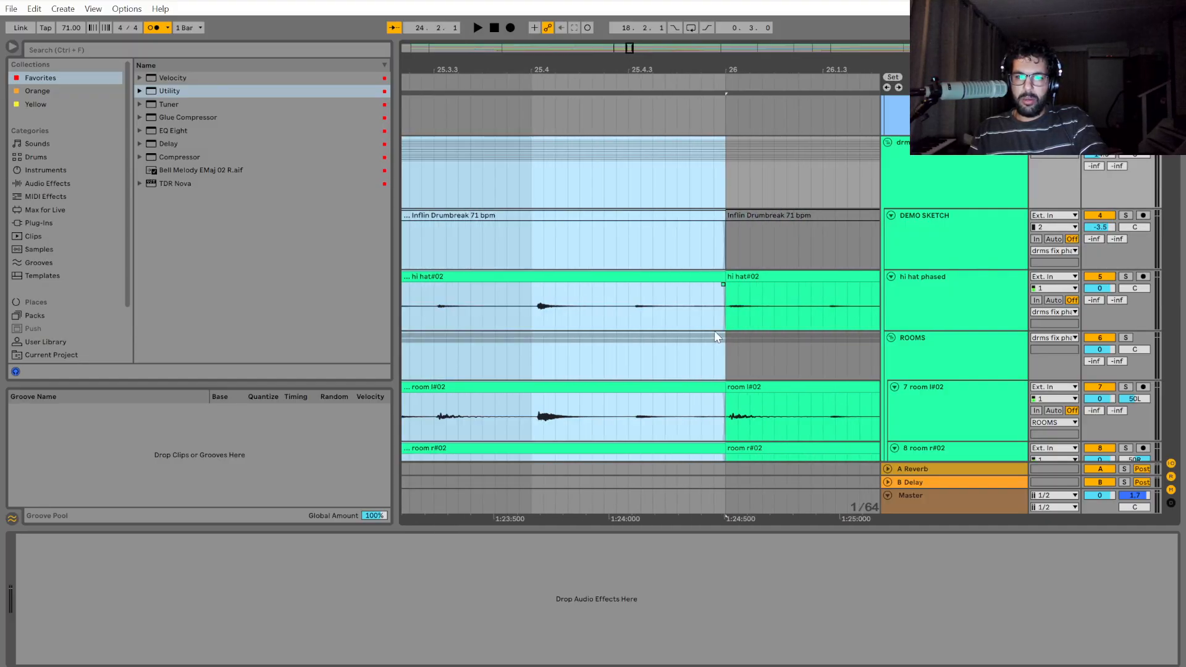
key(minus)
key(minus)
key(minus)
key(minus)
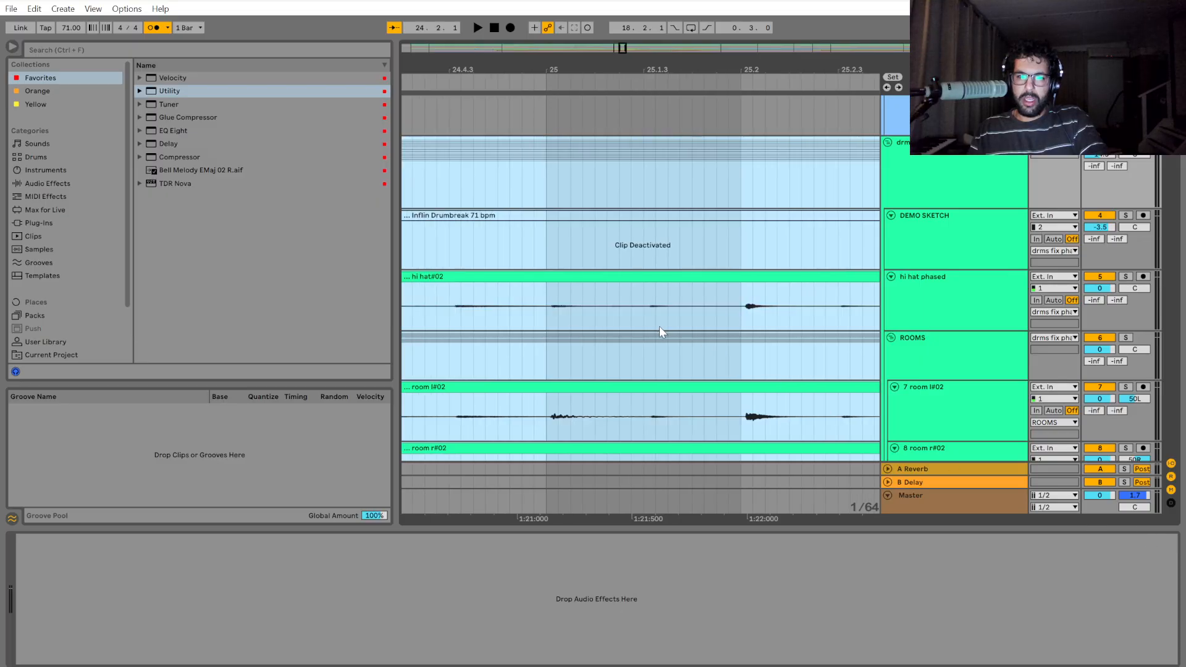
key(plus)
key(plus)
key(plus)
key(plus)
key(plus)
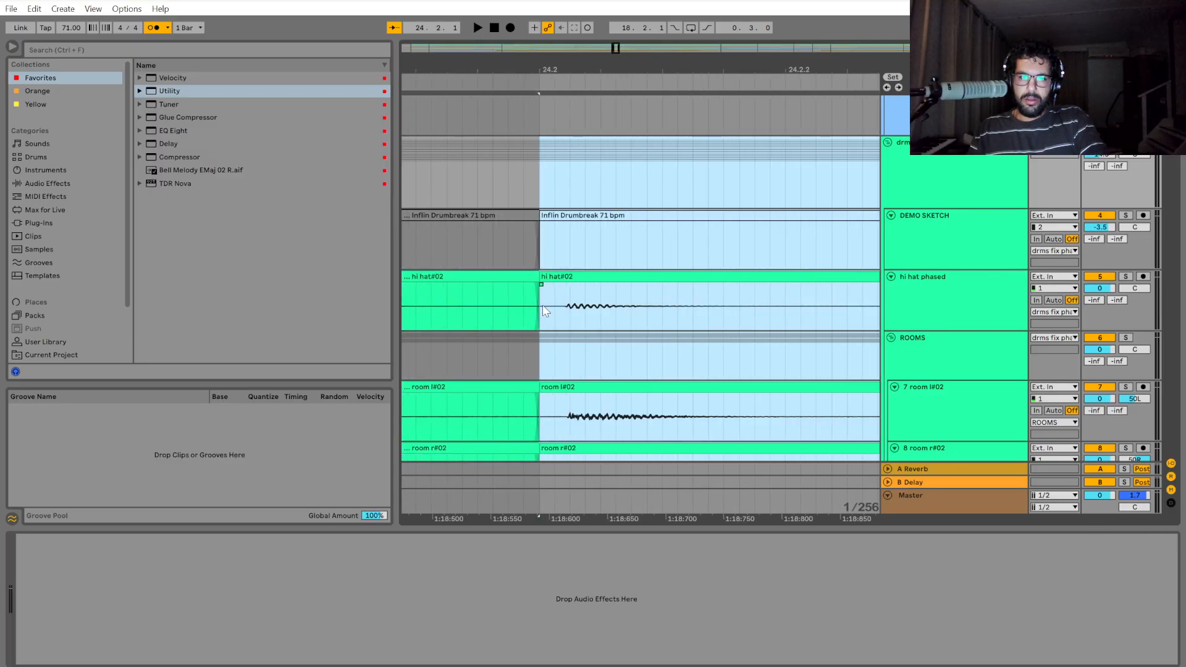
Play the drums from 23.4 across the cut at 24.2 and stop around 24.4.
key(minus)
key(minus)
key(minus)
key(minus)
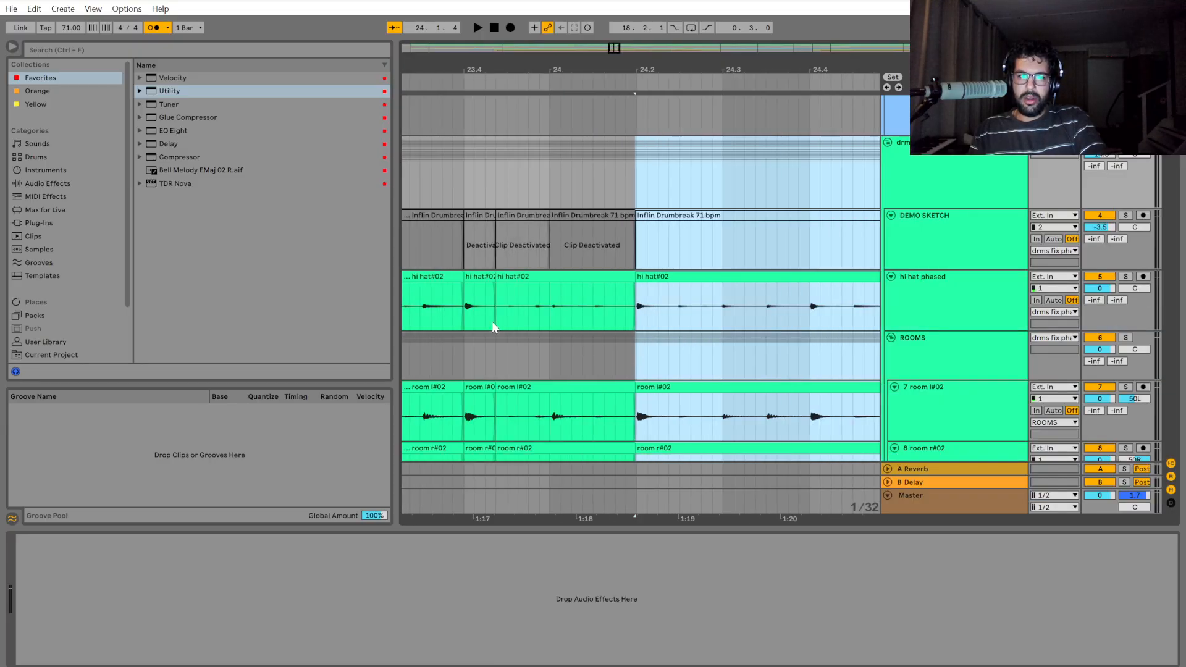
click(465, 310)
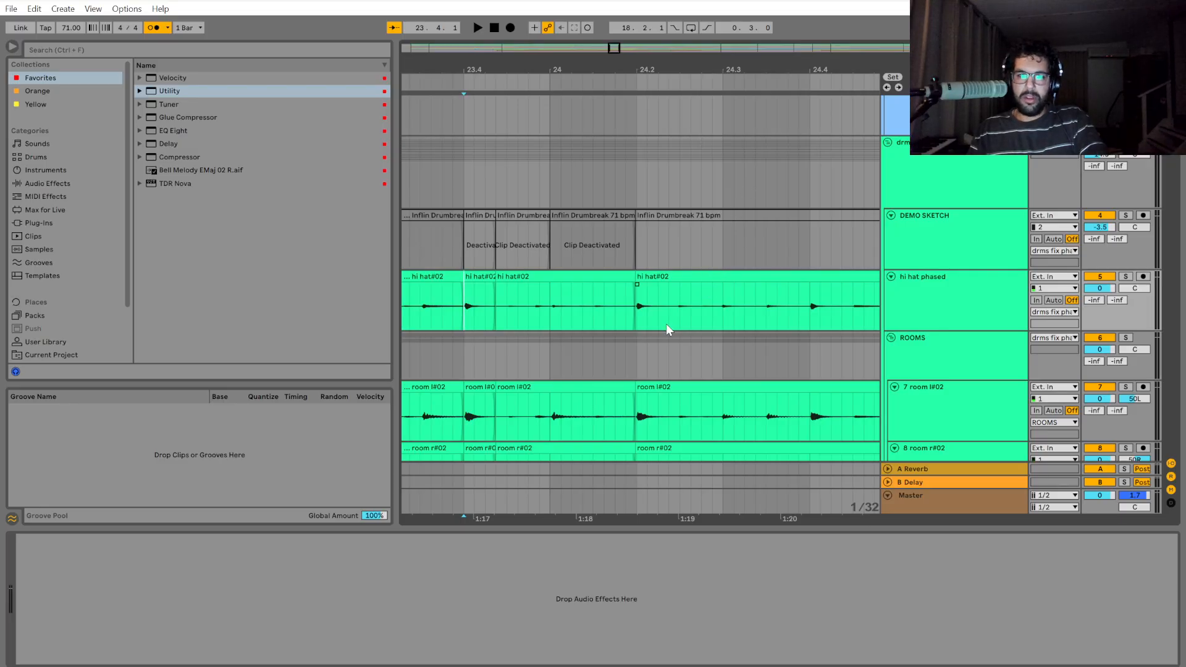
key(space)
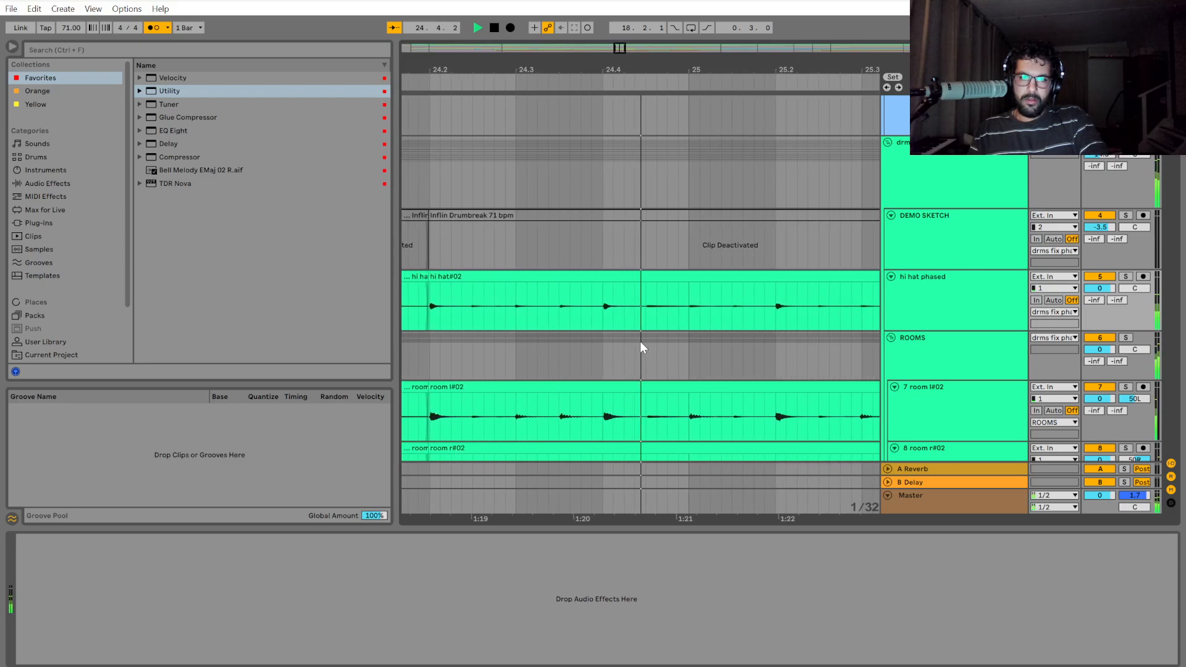
key(space)
key(space)
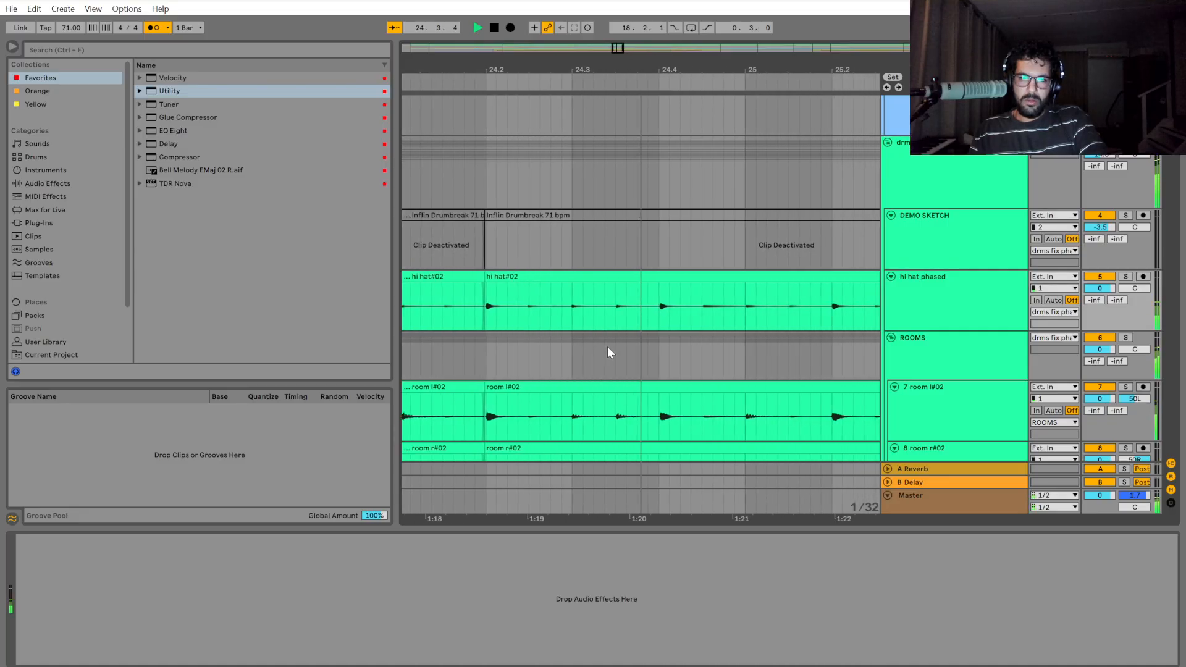
key(space)
Examine the hits around 24.3 against the grid and play the drums from bar 24 across the bar 26 cut.
scroll(591, 327, up, 3)
scroll(538, 318, up, 2)
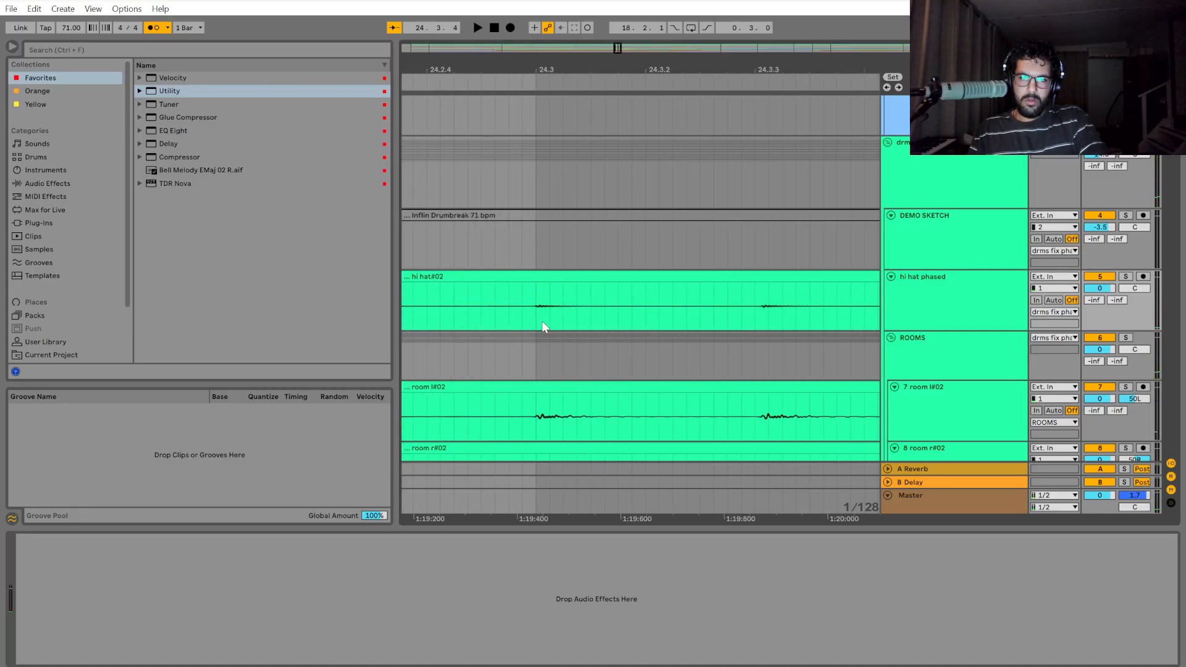
scroll(542, 322, down, 3)
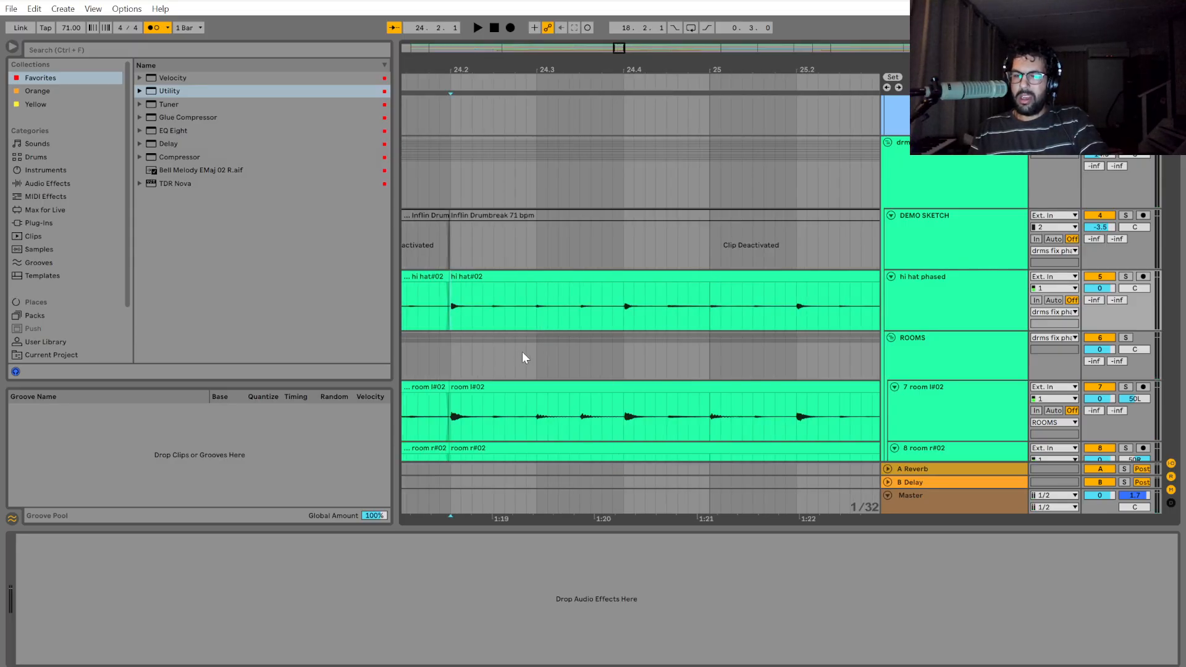
drag(583, 521, 645, 524)
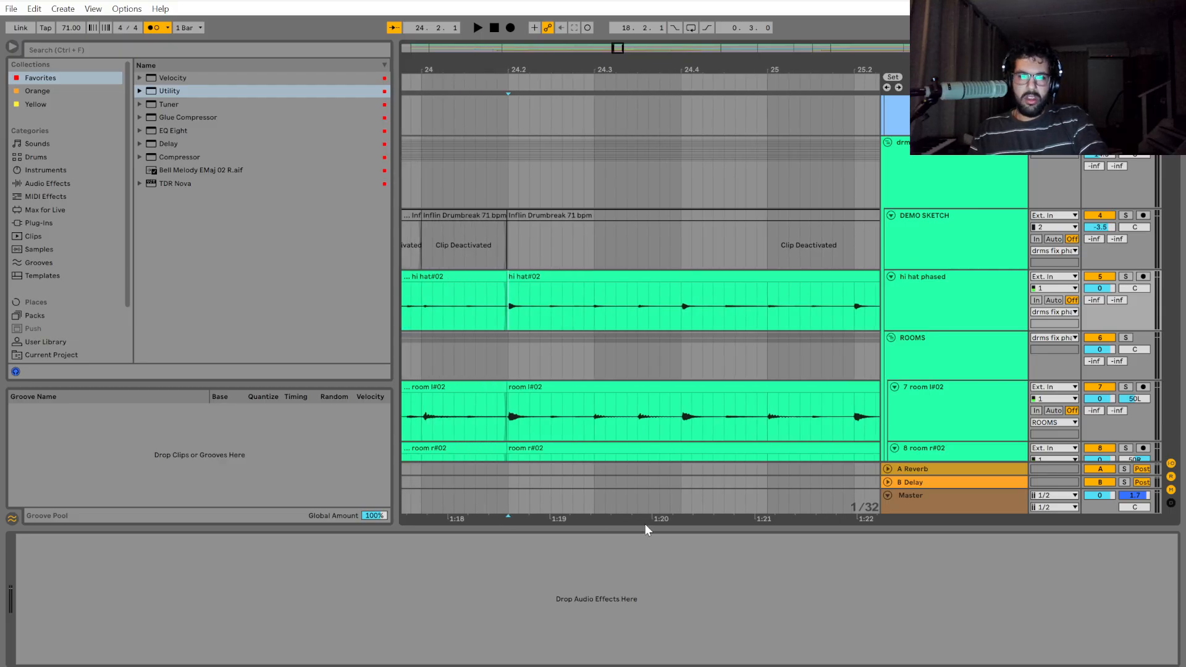
click(435, 354)
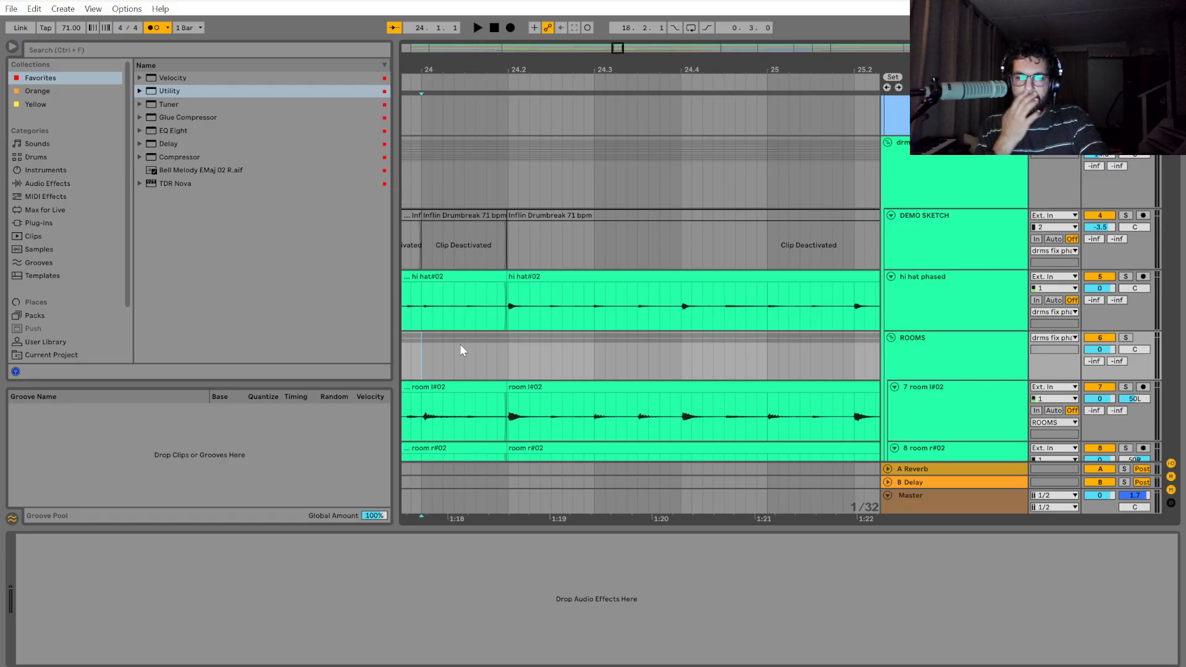
key(space)
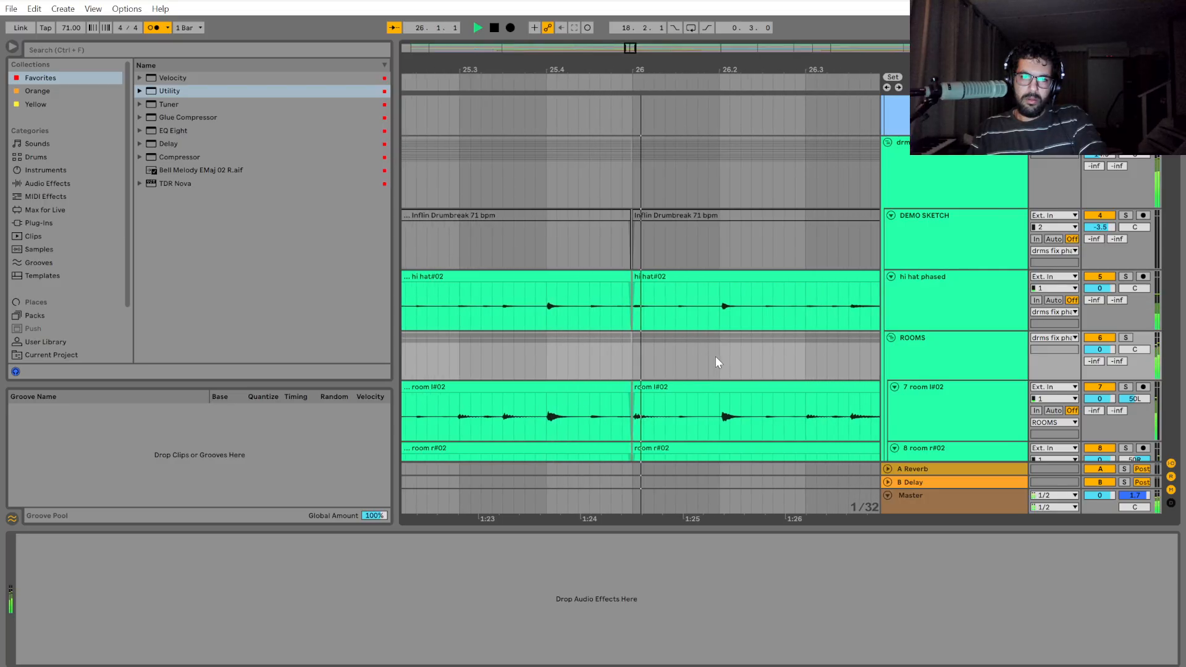
key(space)
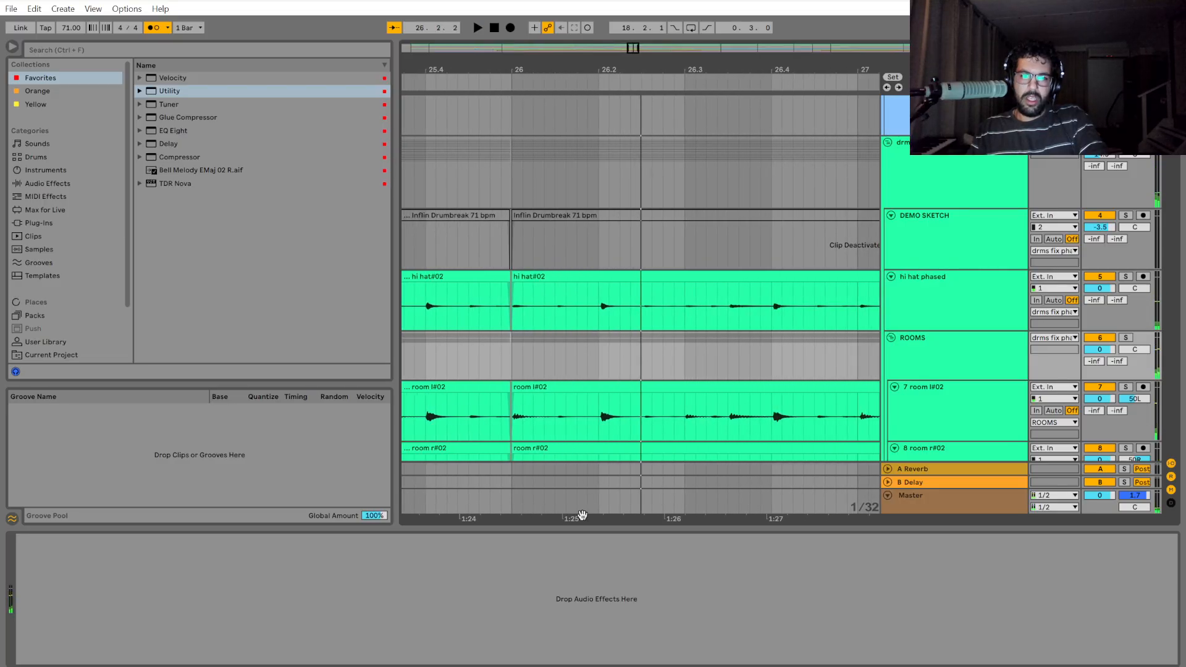
Split the drum group from bar 26 to 26.1.3 and extend that section's start back to close the gap before it.
ctrl+scroll(529, 306, up, 5)
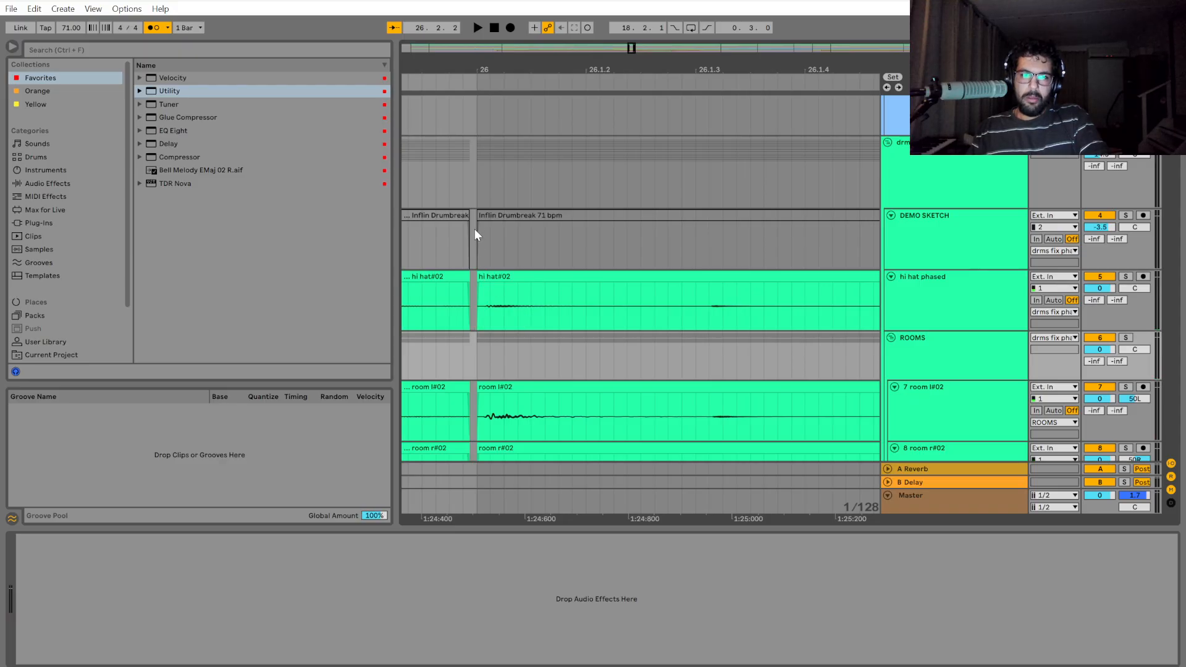
drag(554, 178, 682, 180)
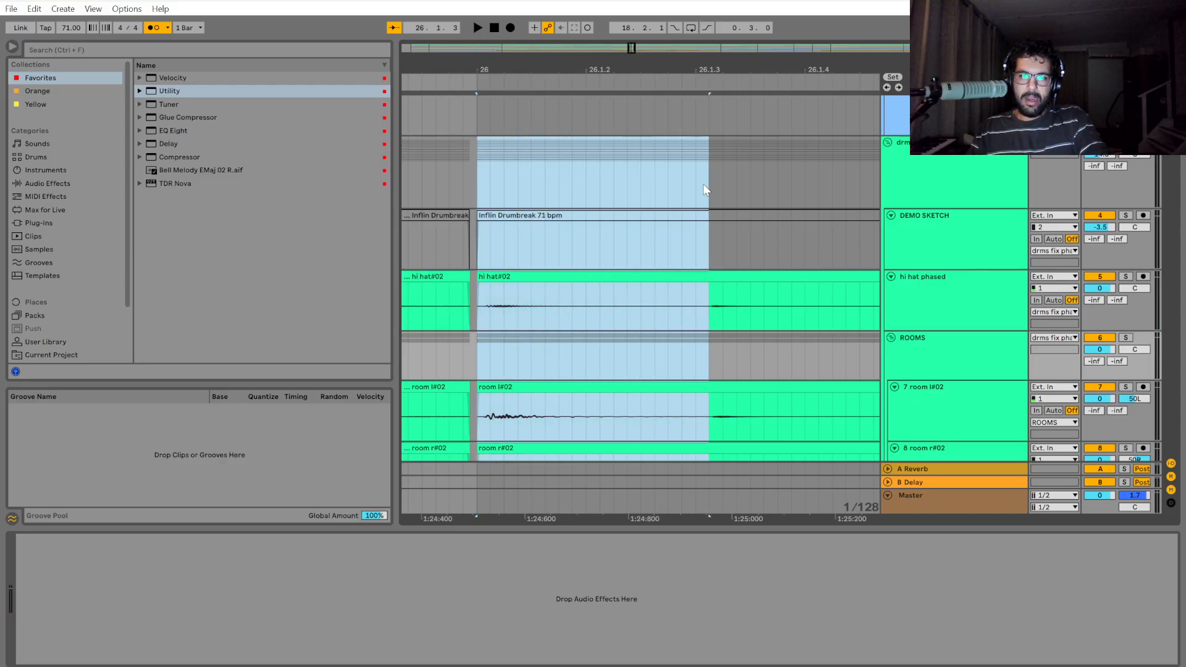
key(ctrl+e)
drag(478, 278, 470, 278)
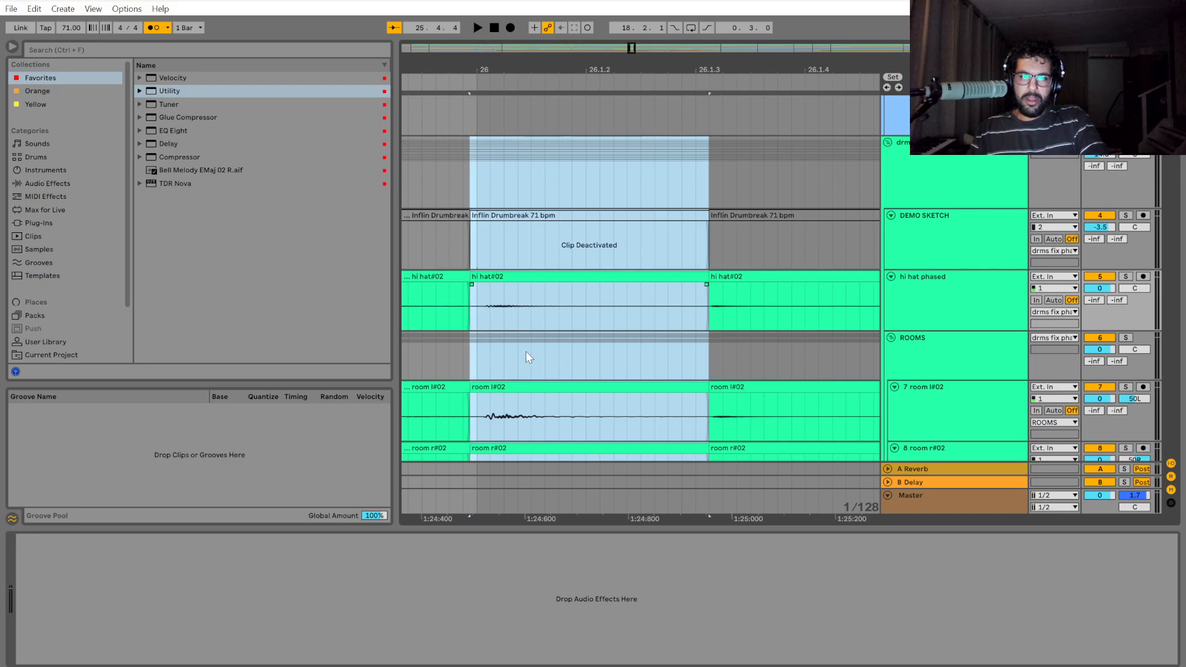
Split the drum group from just after 26.2 to 27.3 and shift that section slightly earlier onto the 26.2 gridline.
ctrl+scroll(510, 362, down, 3)
click(685, 195)
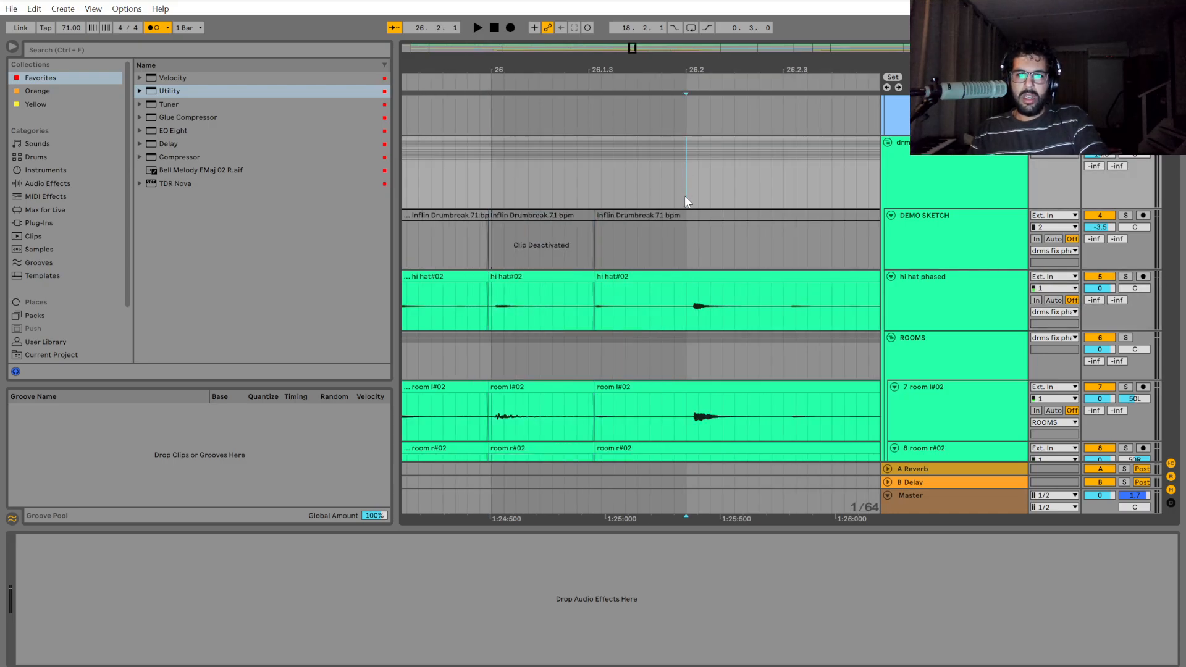
drag(798, 163, 569, 171)
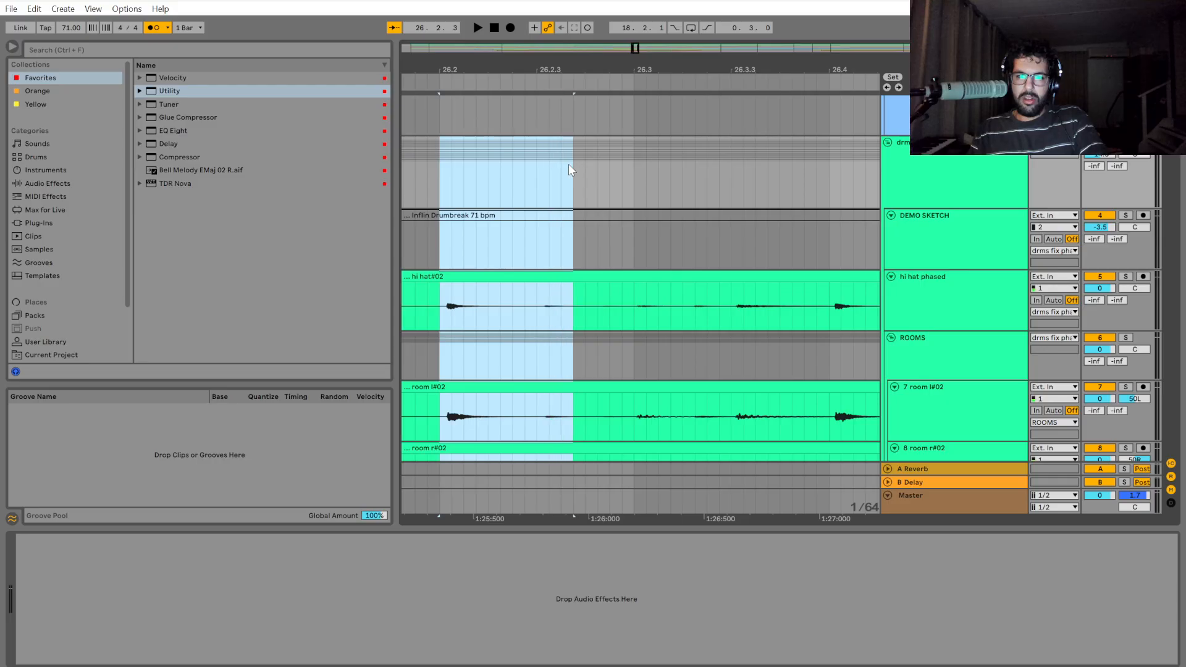
drag(644, 173, 358, 161)
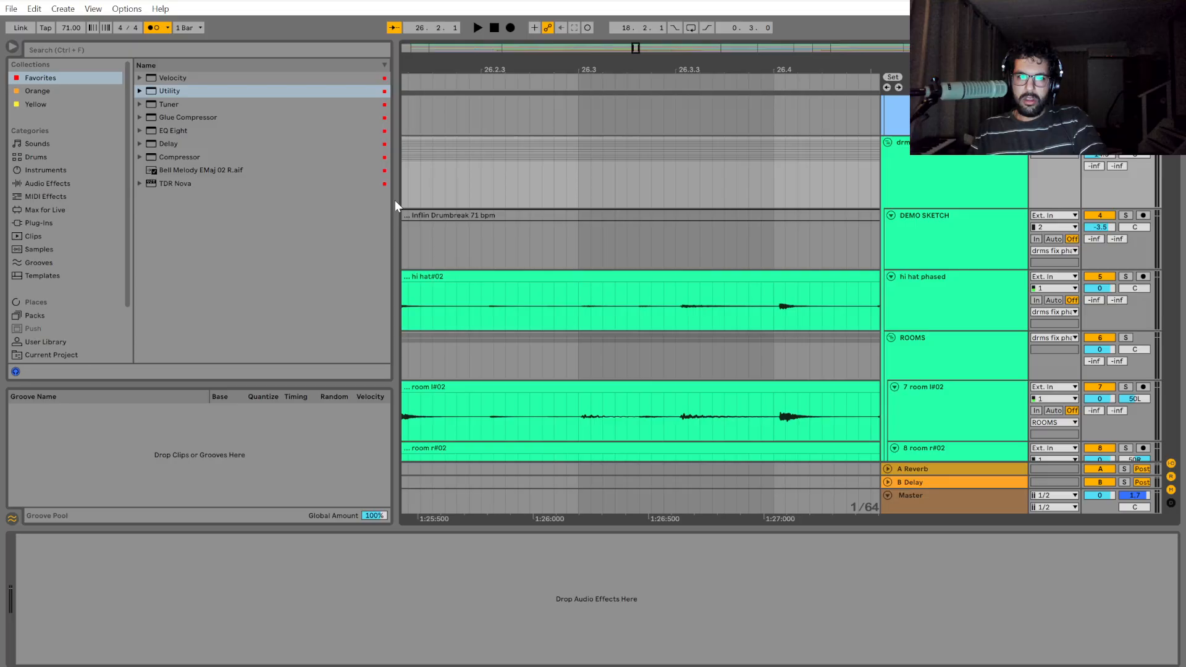
scroll(635, 525, left, 3)
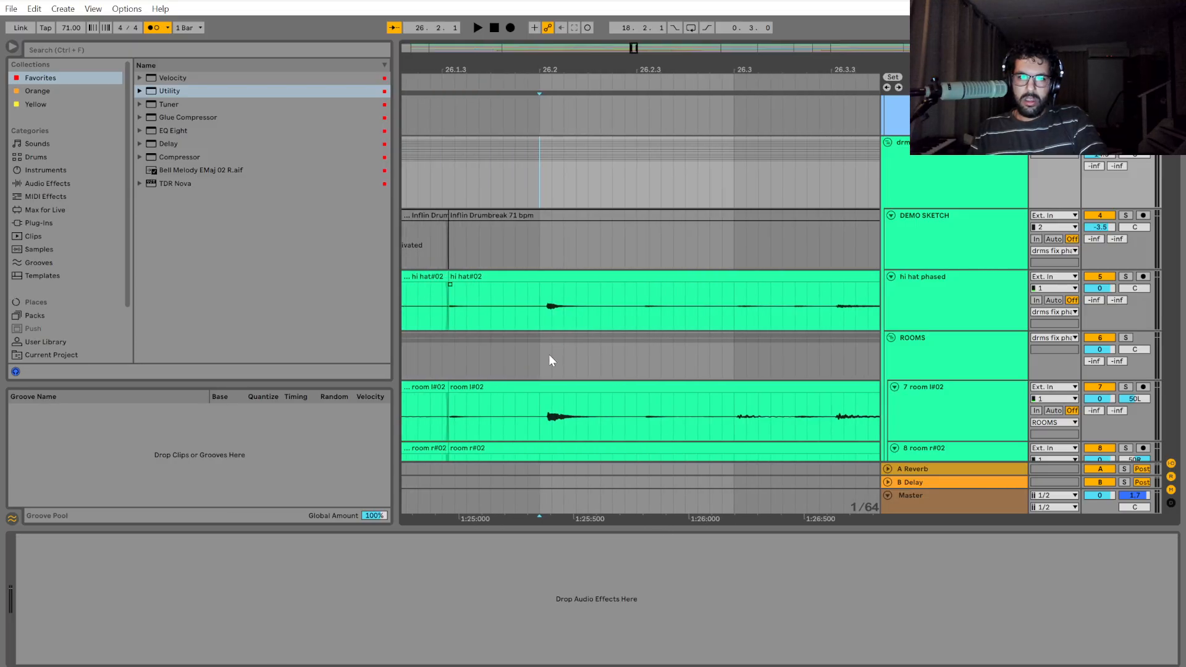
scroll(551, 280, up, 2)
drag(525, 318, 539, 313)
drag(525, 174, 725, 179)
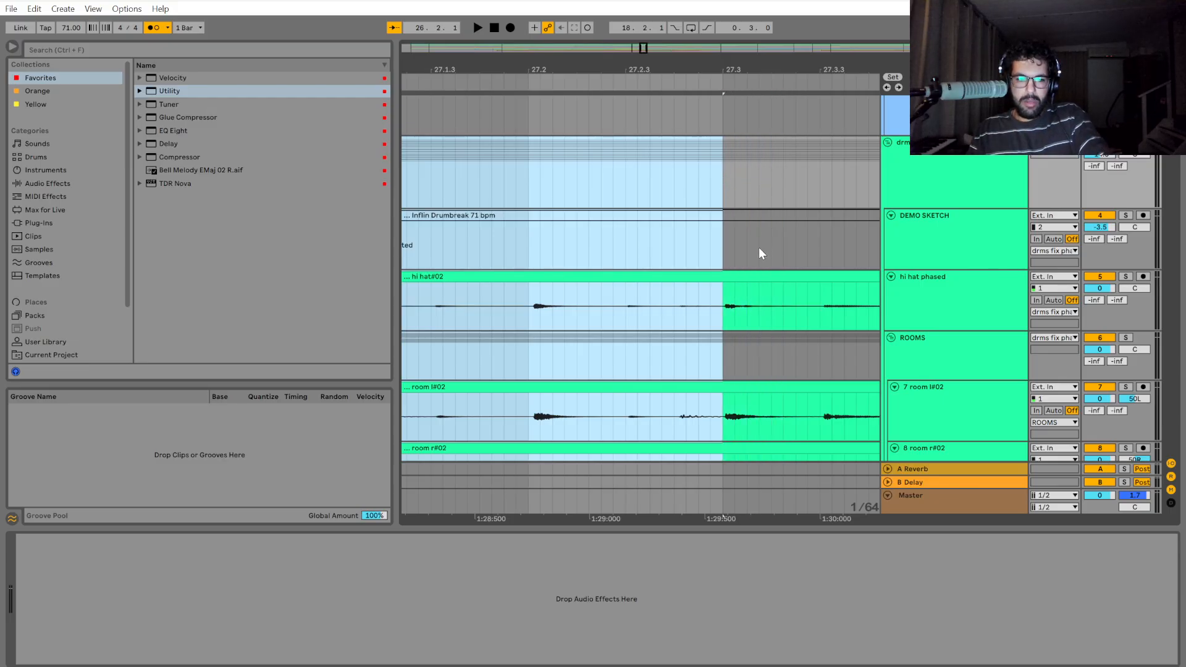
scroll(620, 481, down, 2)
scroll(608, 488, left, 7)
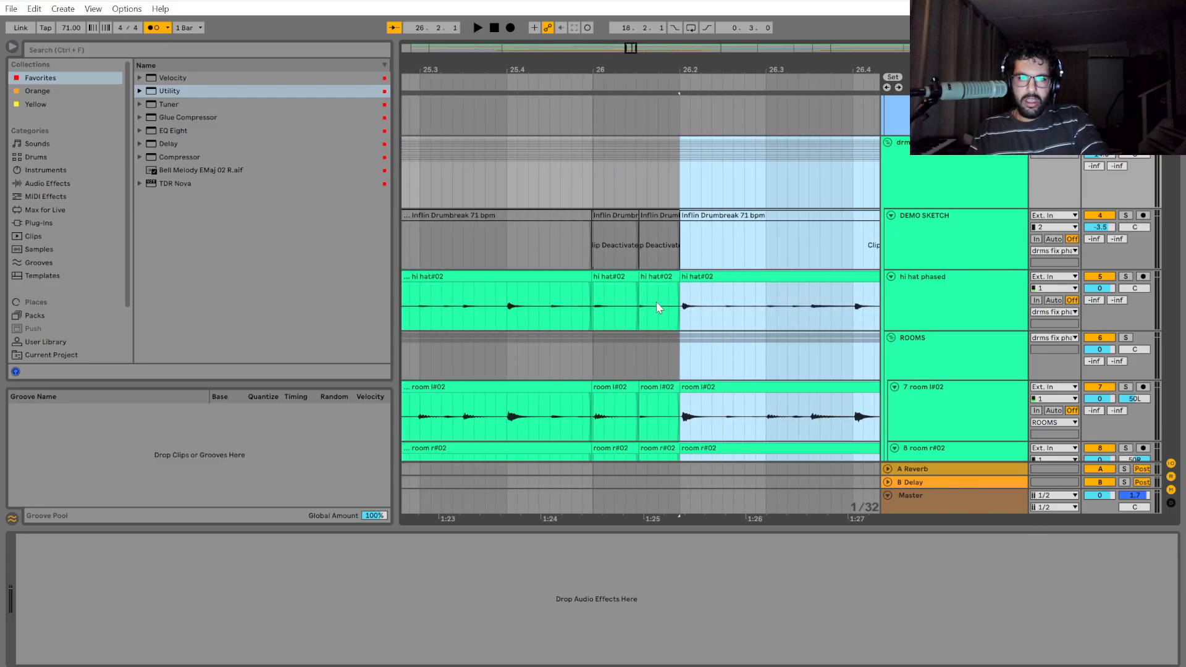
Undo the shift at 26.2 and extend the section's start back to the 26.2 gridline instead.
scroll(679, 299, up, 4)
scroll(679, 301, up, 2)
mouse_move(684, 281)
mouse_down()
mouse_move(720, 286)
mouse_move(705, 283)
mouse_up()
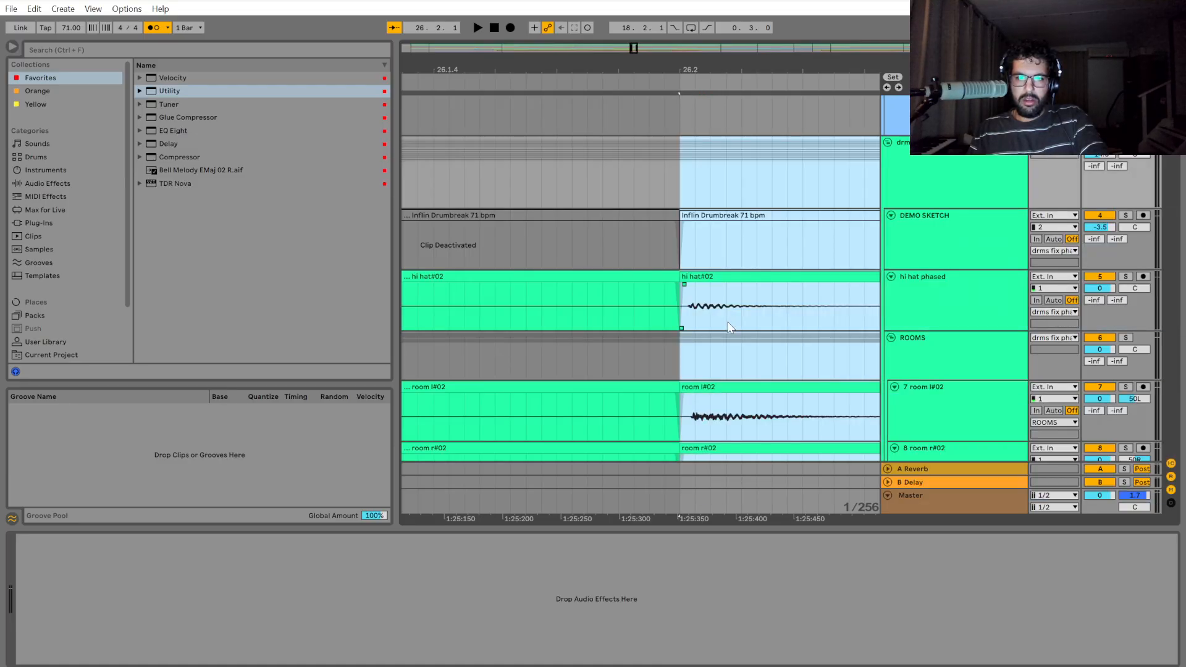
scroll(727, 333, down, 4)
scroll(729, 339, up, 6)
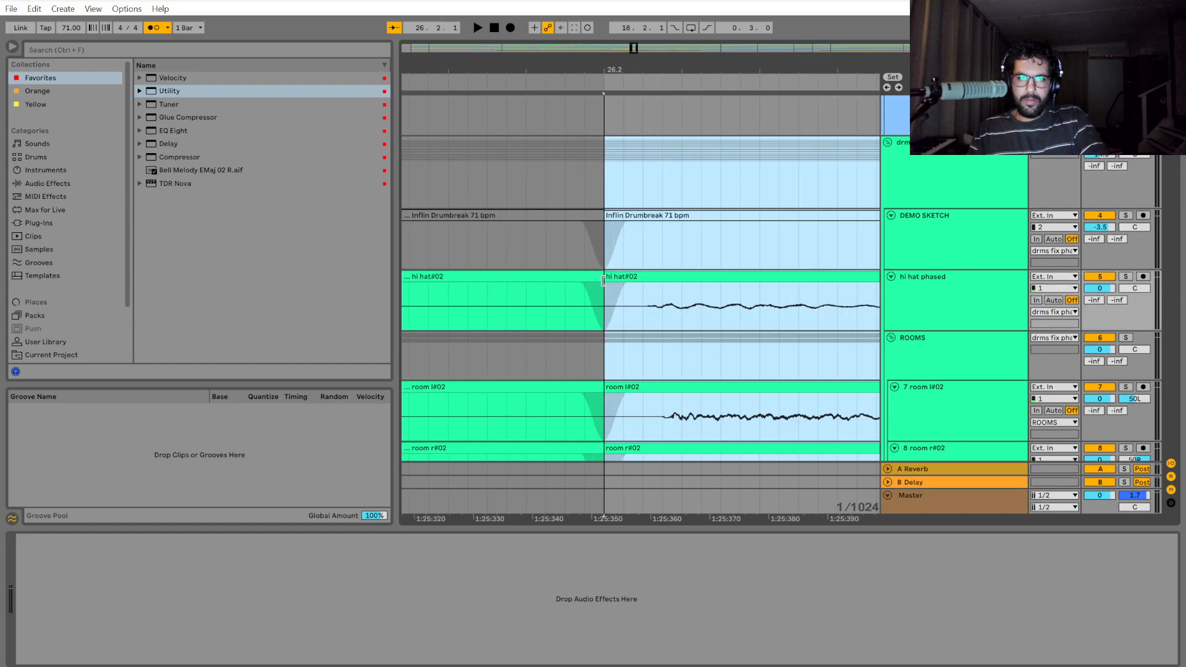
key(ctrl+z)
drag(764, 276, 602, 274)
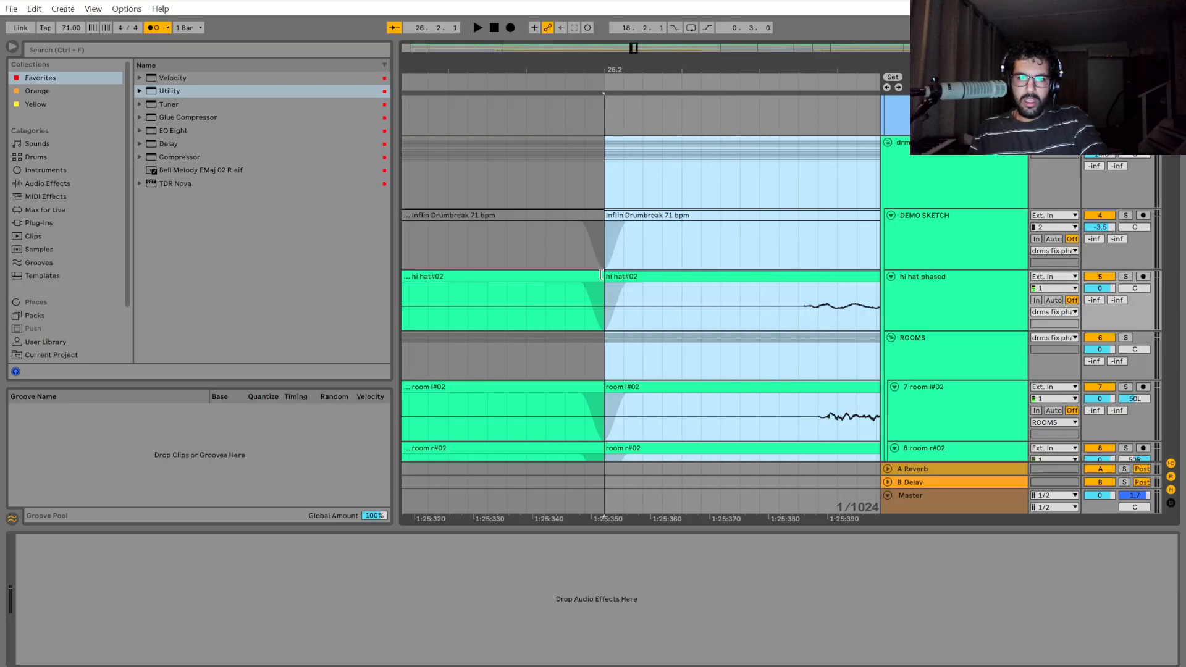
Examine the hit at 26.2 against the grid across the room, kick, overhead and snare tracks.
scroll(632, 330, down, 2)
scroll(620, 329, up, 2)
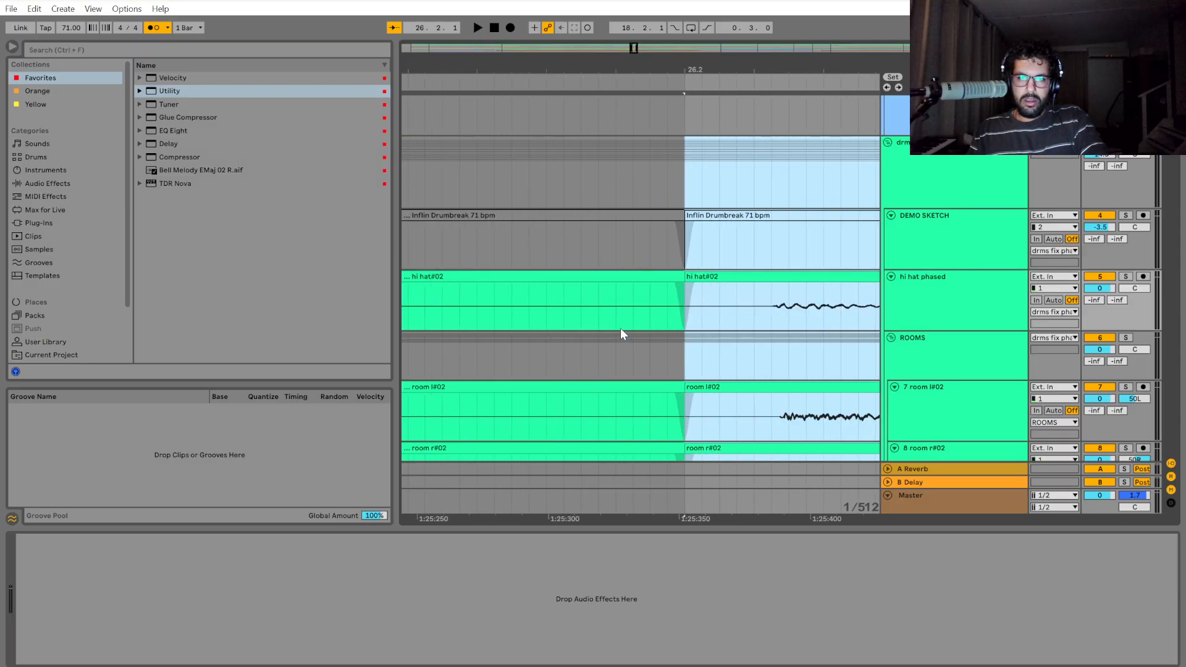
scroll(741, 325, down, 2)
scroll(743, 329, down, 10)
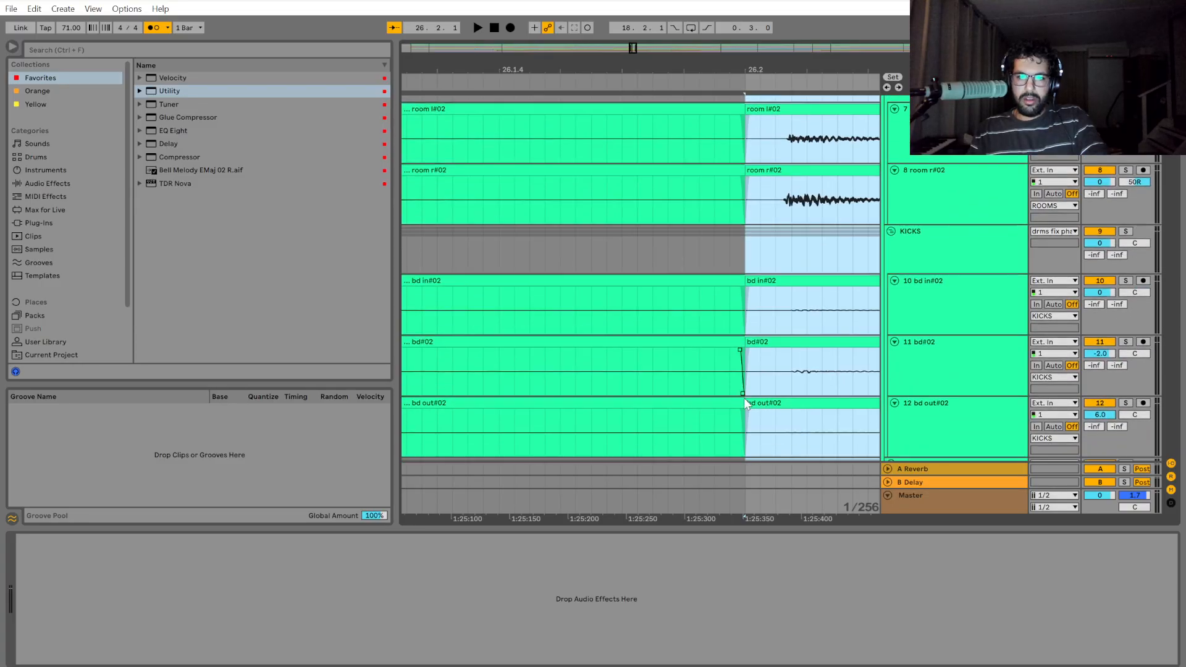
scroll(752, 402, down, 4)
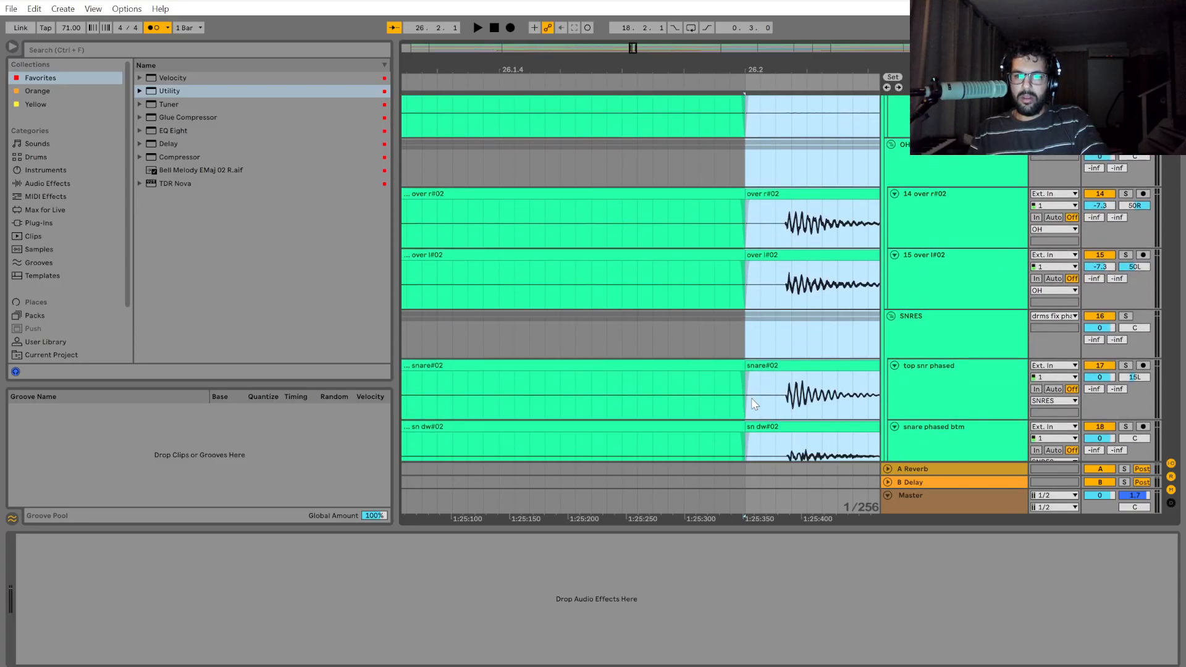
scroll(751, 397, down, 2)
Play the drums from bar 26 across the 26.2 cut and stop around 27.2.
click(549, 333)
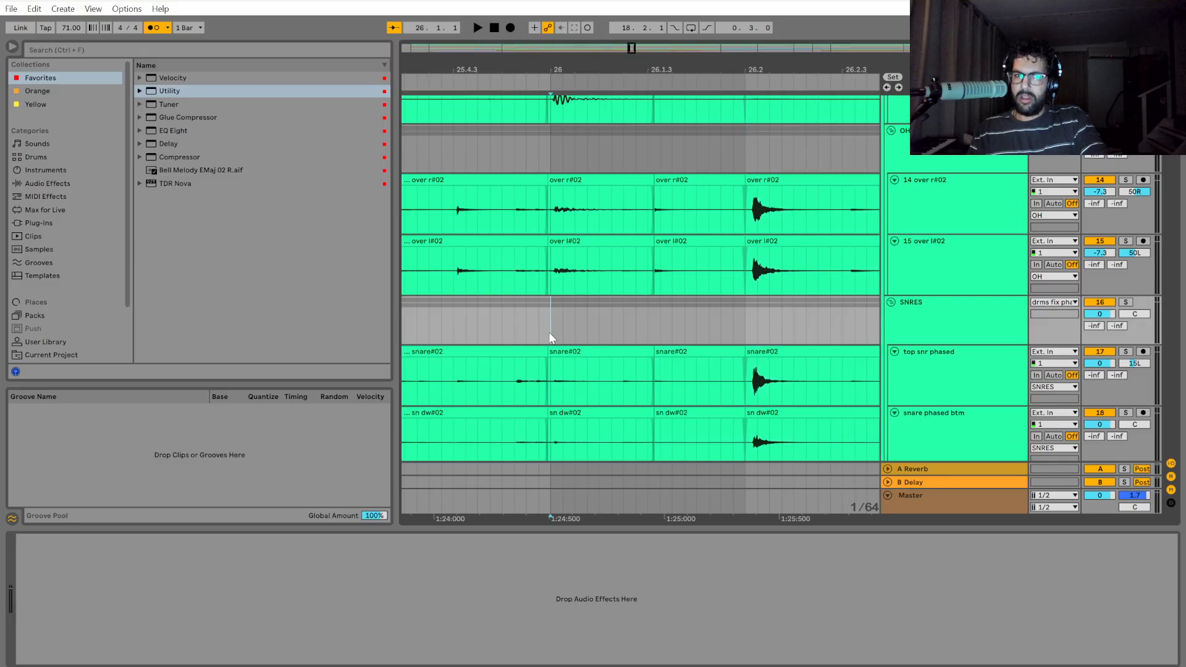
scroll(549, 339, up, 2)
key(space)
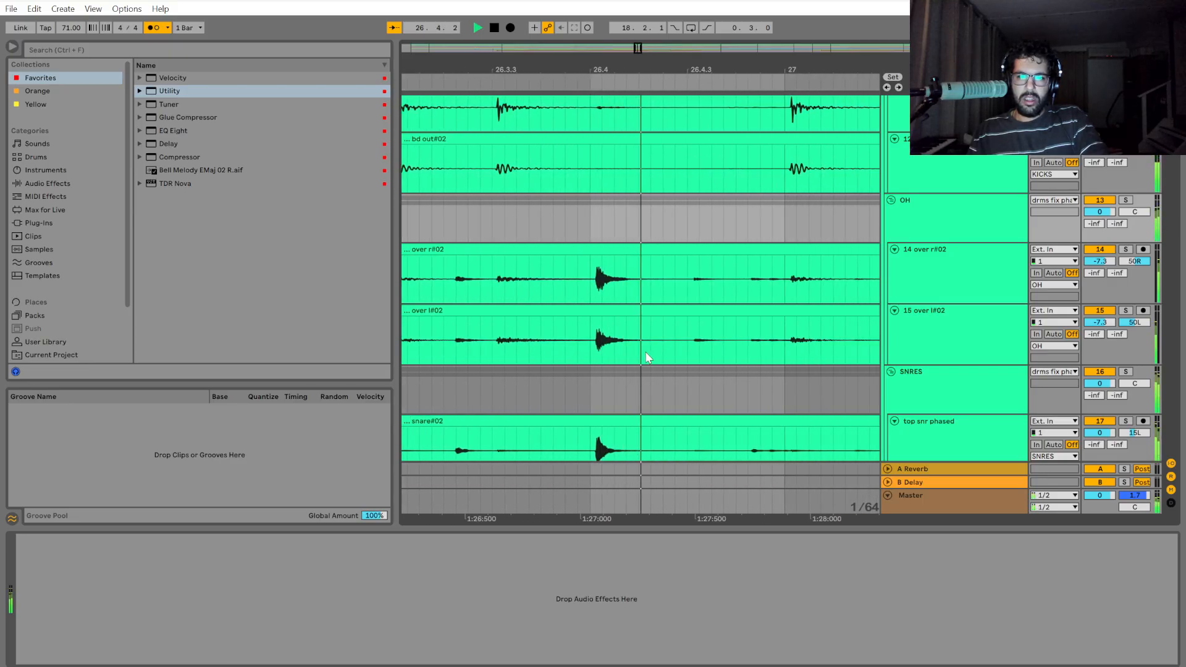
key(space)
scroll(643, 355, down, 5)
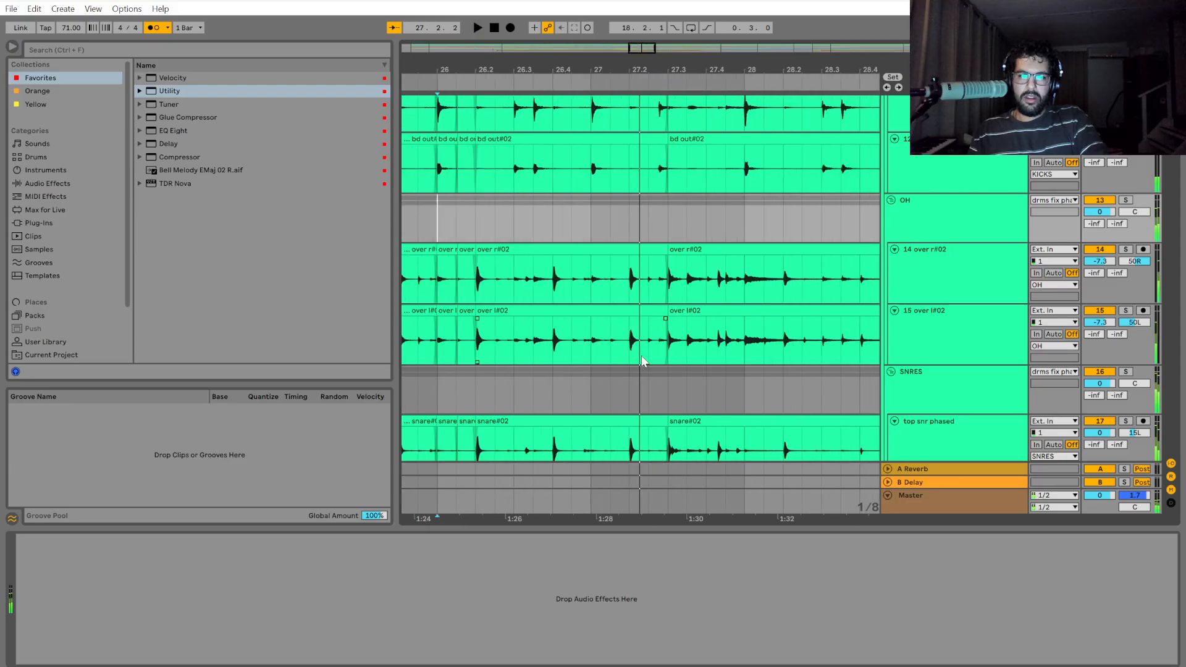
Undo the start extension at 26.2 and shift the whole section slightly earlier onto the 26.2 gridline.
scroll(473, 321, up, 7)
key(ctrl+z)
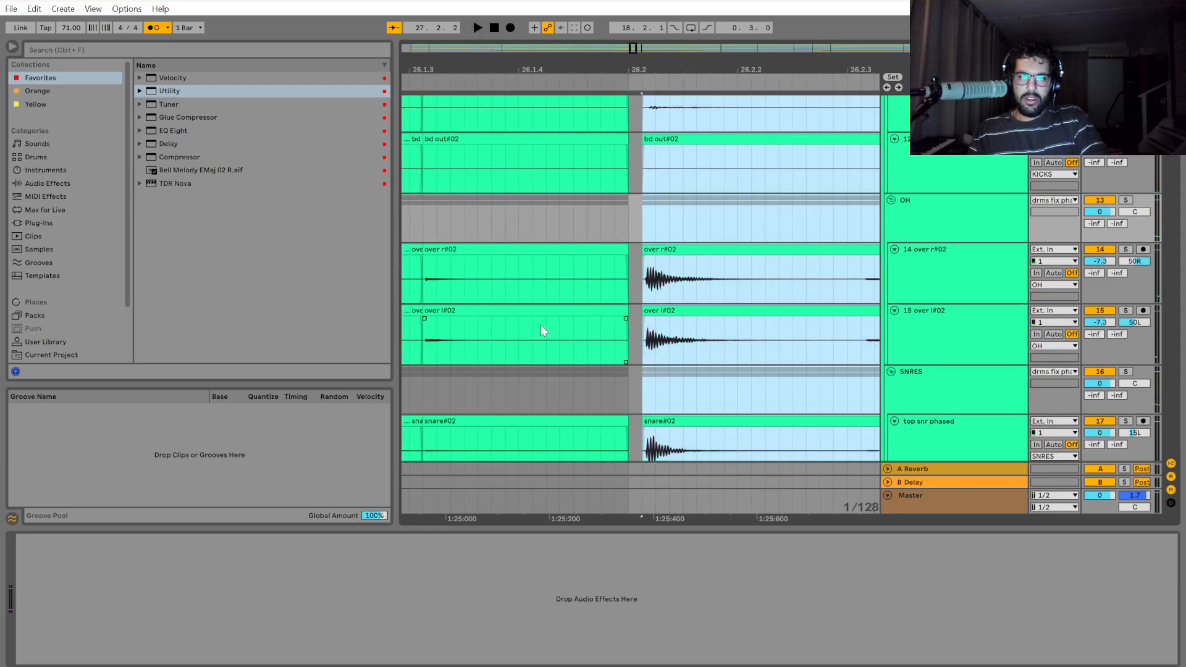
scroll(654, 250, up, 5)
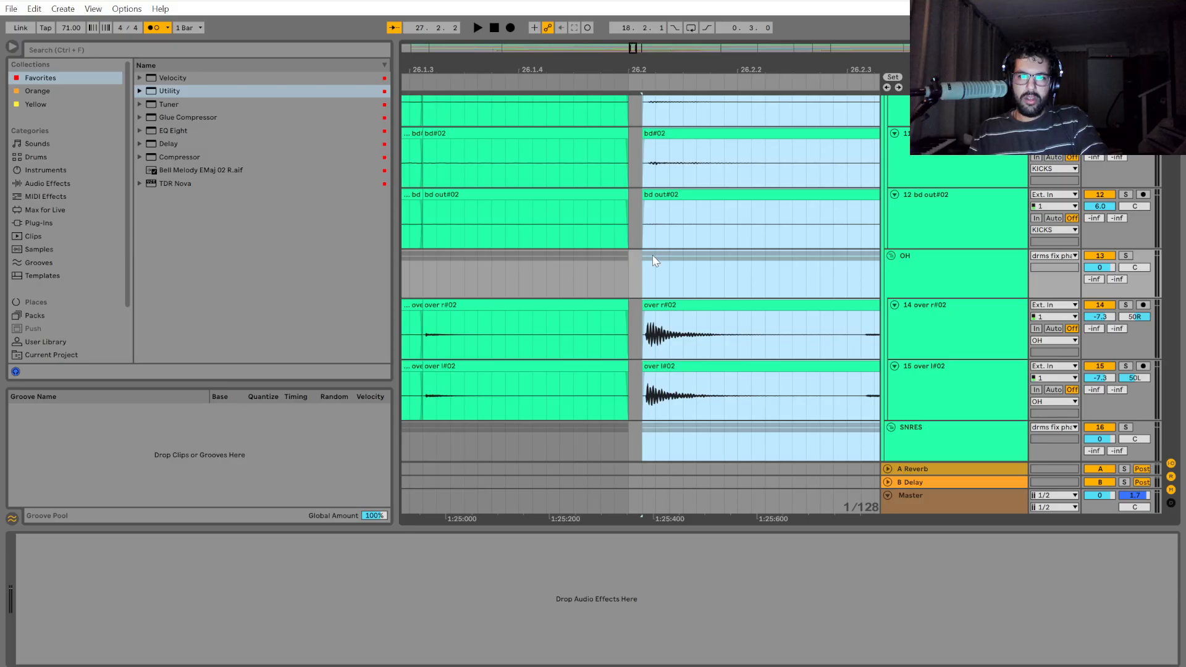
scroll(659, 197, up, 10)
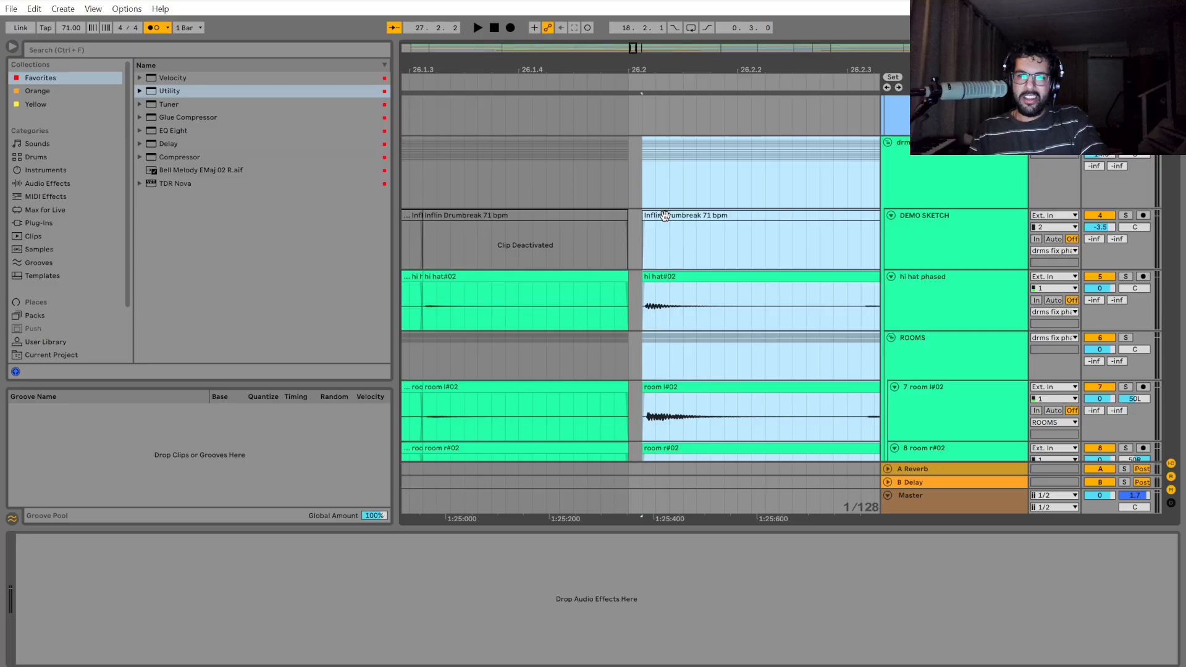
drag(664, 216, 652, 227)
scroll(628, 338, up, 2)
scroll(629, 338, down, 4)
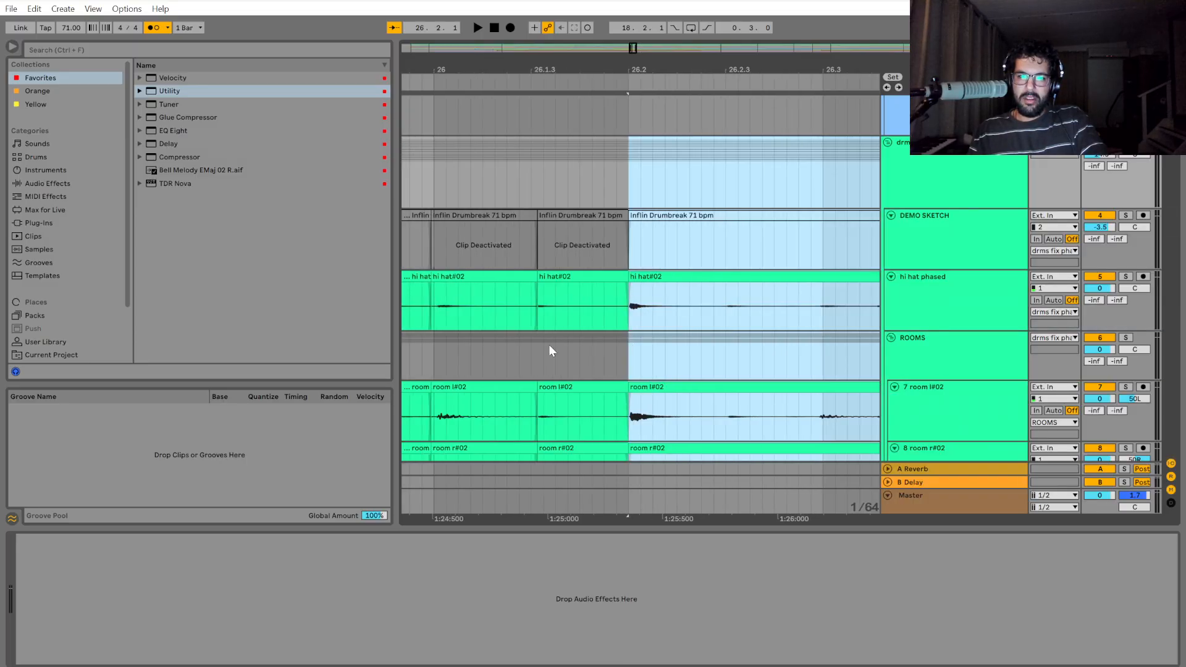
Play the drums from bar 26 up to the gap at 27.3.
click(440, 350)
key(space)
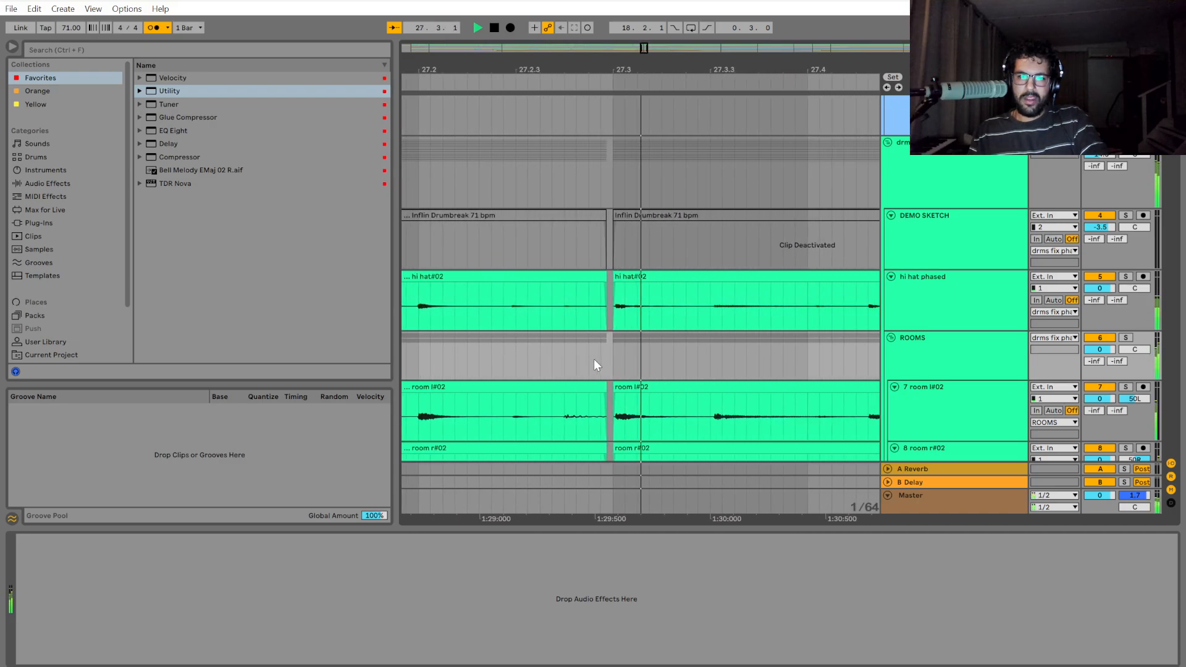
key(space)
Extend the start of the drum group's section at 27.3 slightly back to close the gap before it.
scroll(583, 365, up, 2)
scroll(603, 410, down, 2)
scroll(611, 371, up, 3)
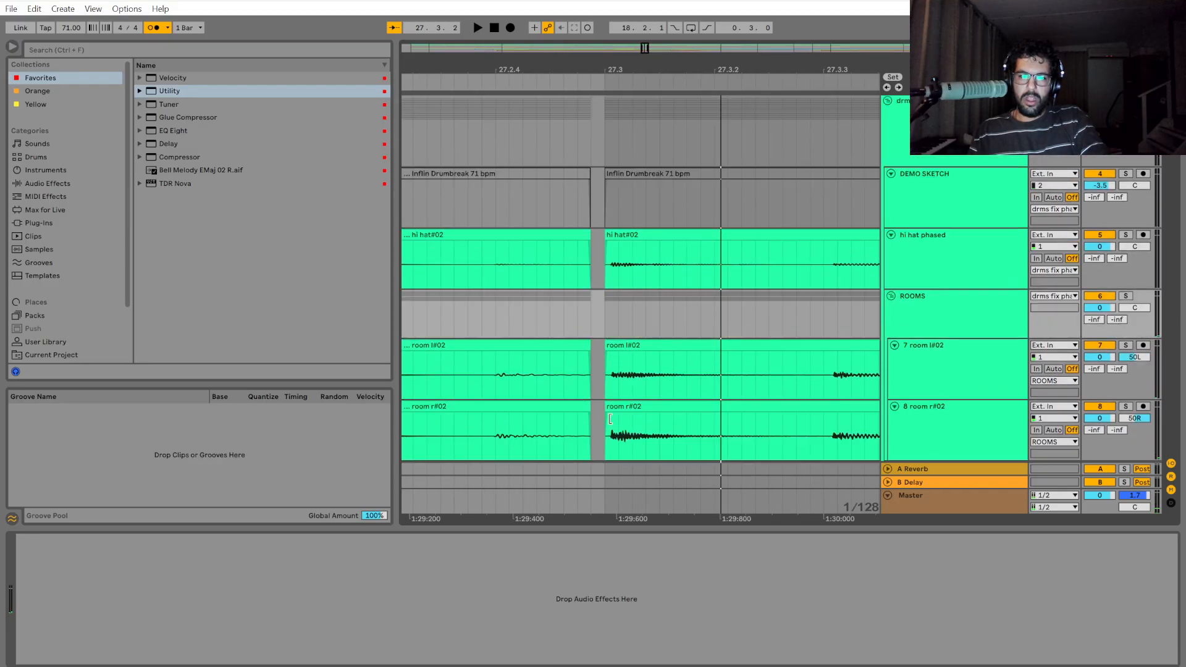
drag(619, 222, 814, 290)
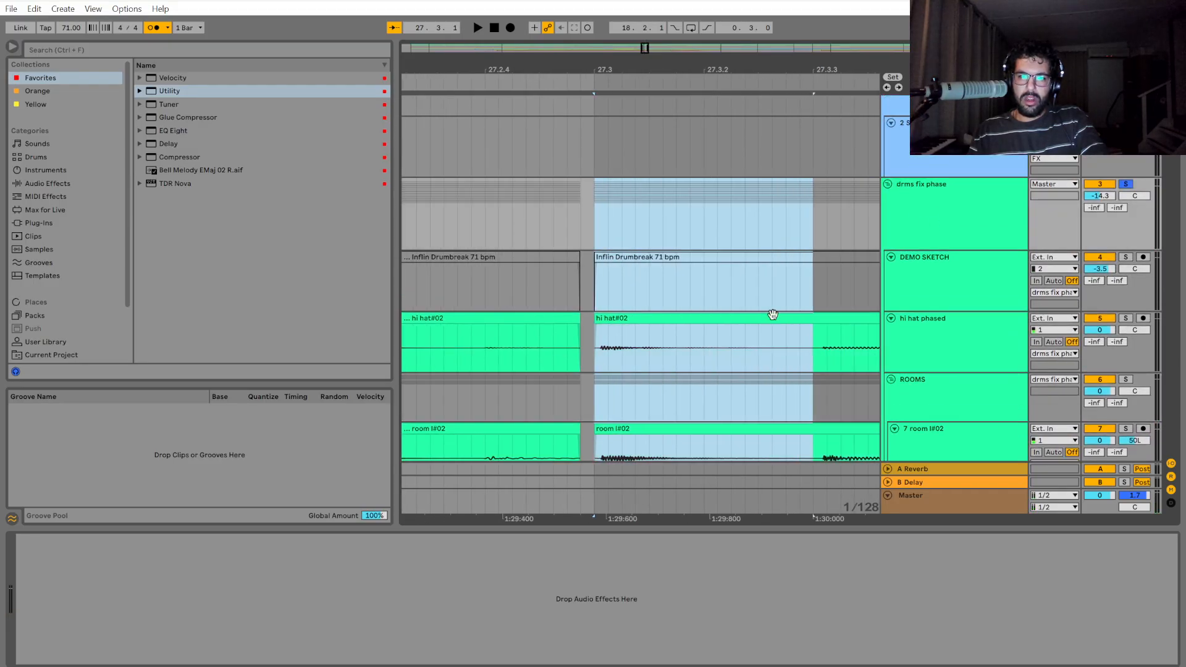
drag(663, 517, 783, 481)
drag(726, 316, 707, 316)
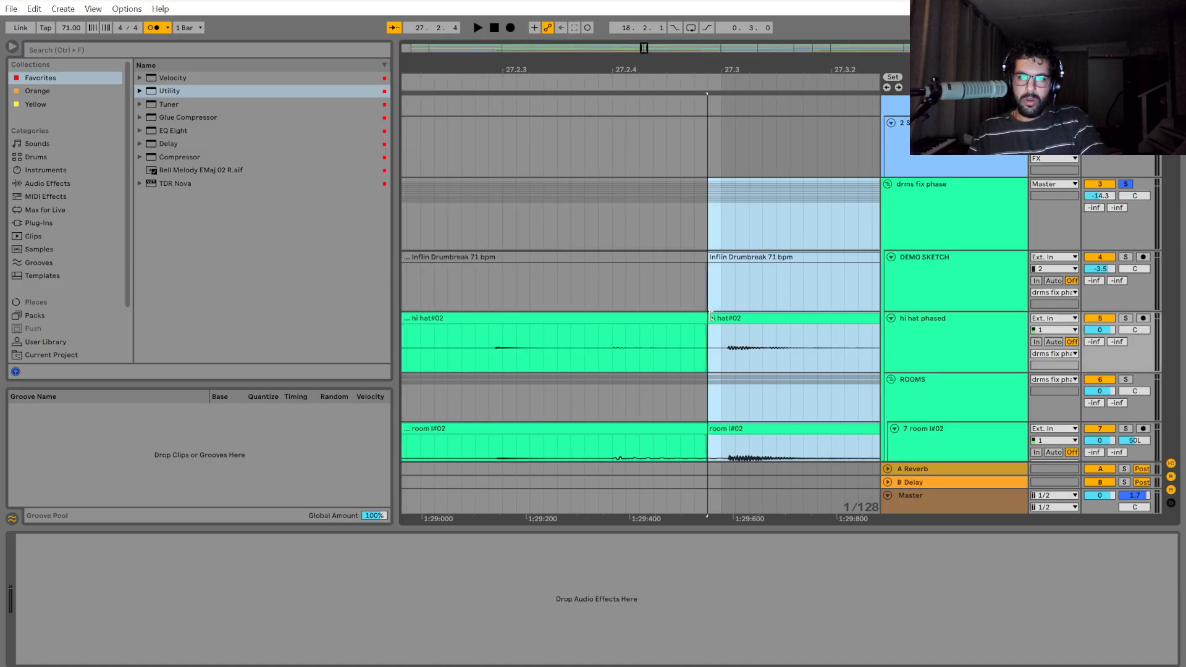
scroll(748, 427, down, 2)
scroll(741, 387, down, 1)
ctrl+scroll(645, 353, down, 5)
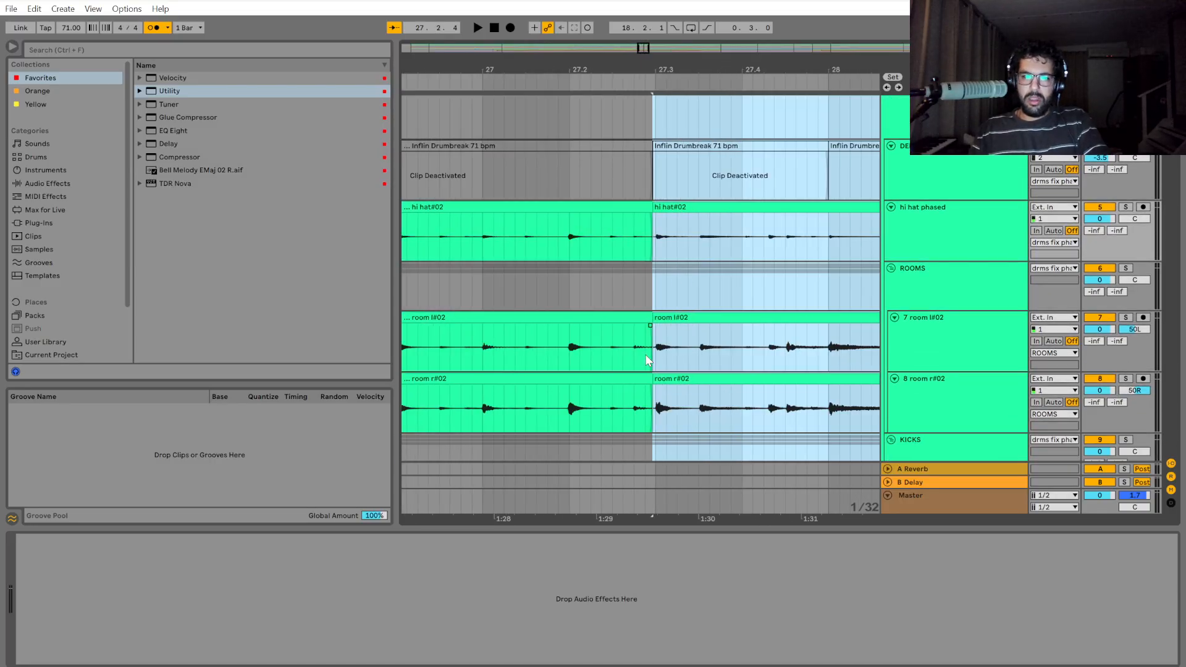
Play the drums from bar 26 across the 27.3 cut and stop past 28.2.
drag(575, 511, 662, 517)
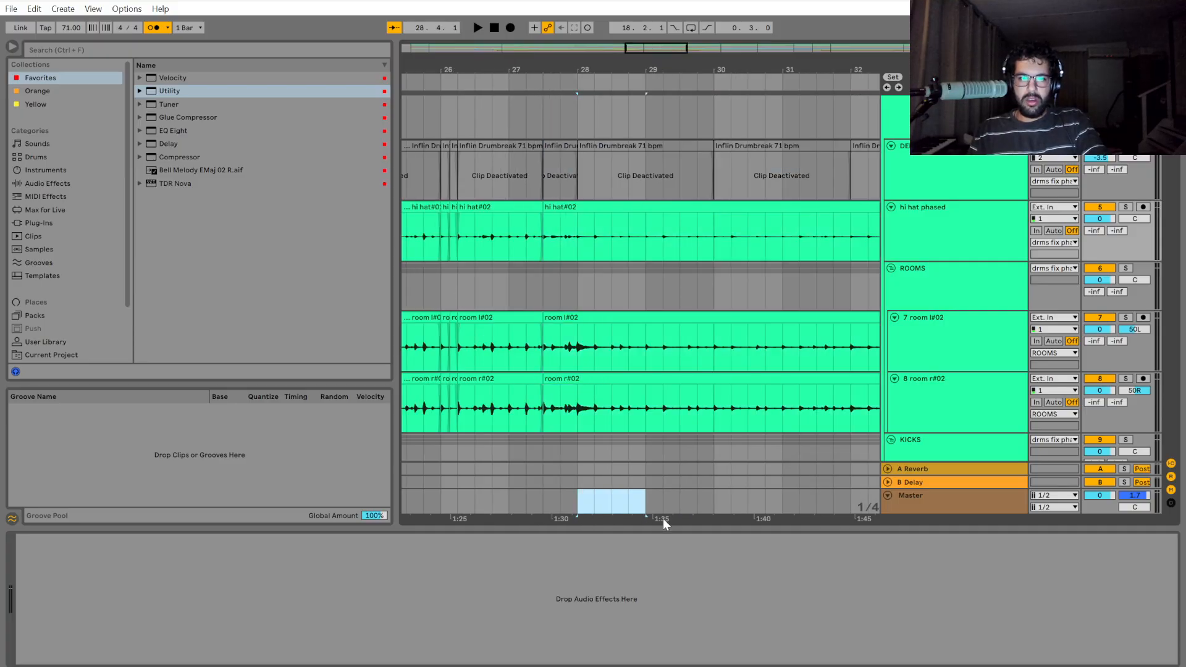
click(512, 286)
click(446, 286)
key(space)
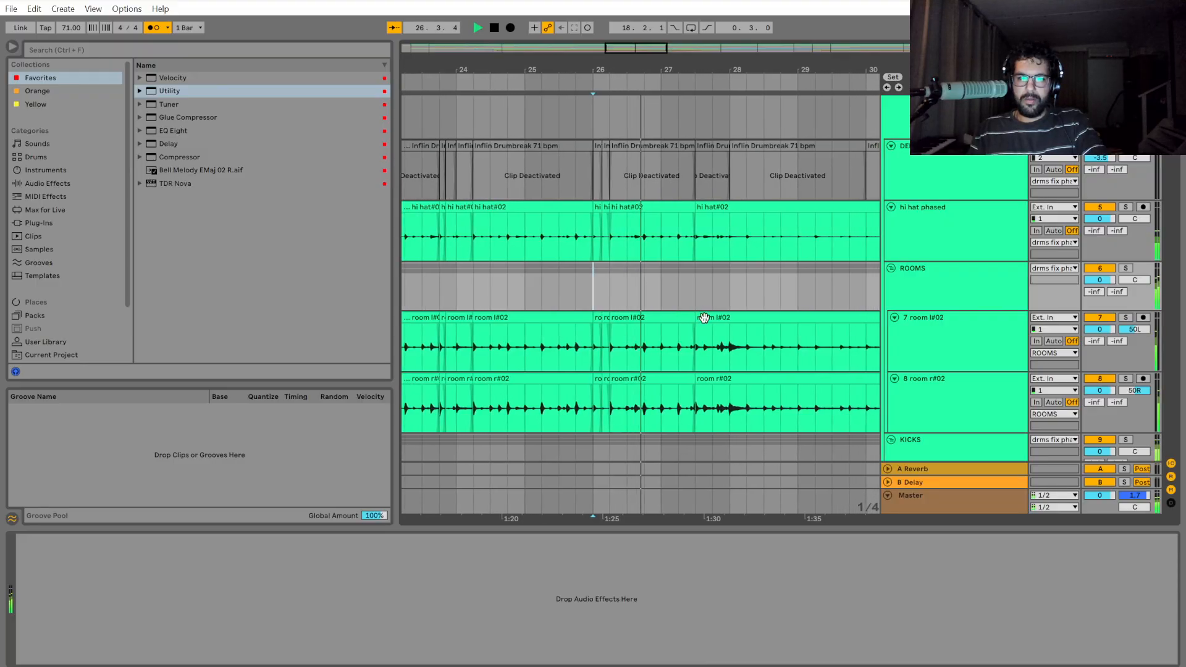
scroll(690, 351, up, 2)
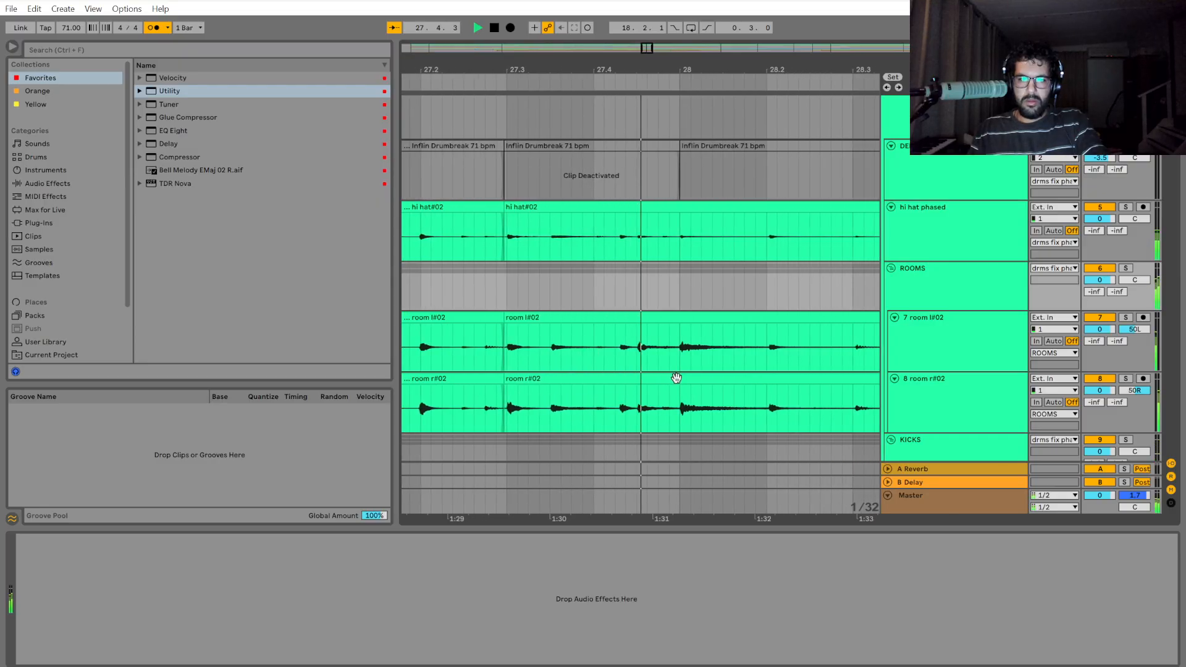
click(566, 296)
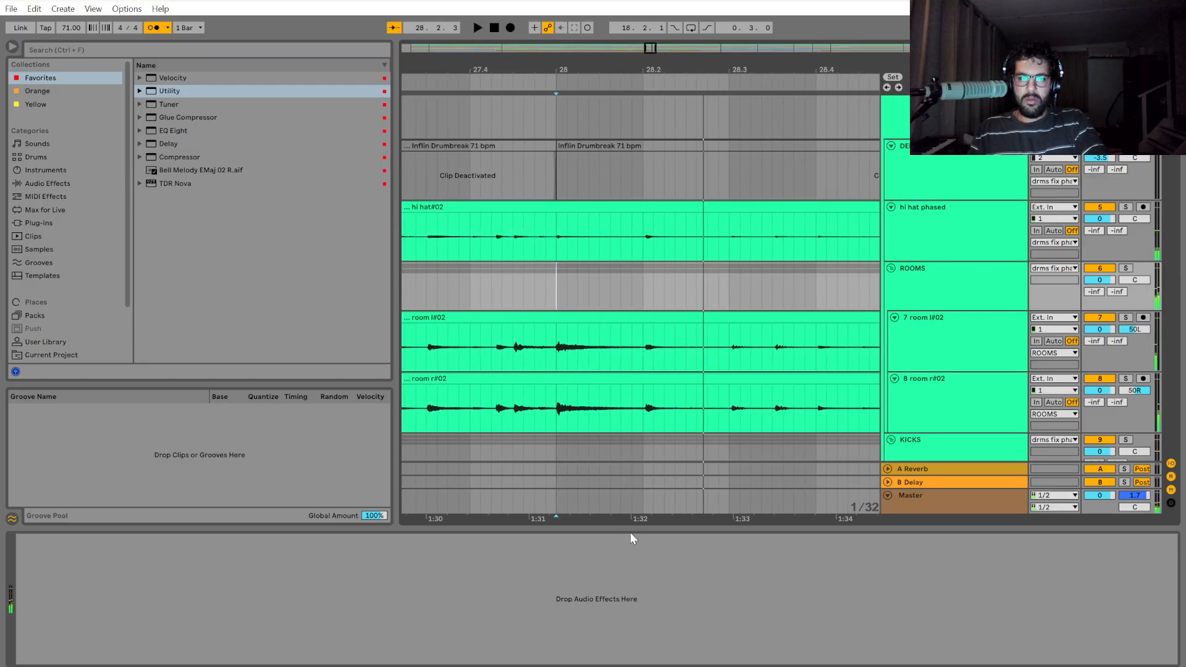
Play the drums briefly from 27.3, stop, and place the insert marker at 27.3 on the drum group.
scroll(698, 512, left, 4)
scroll(649, 307, up, 1)
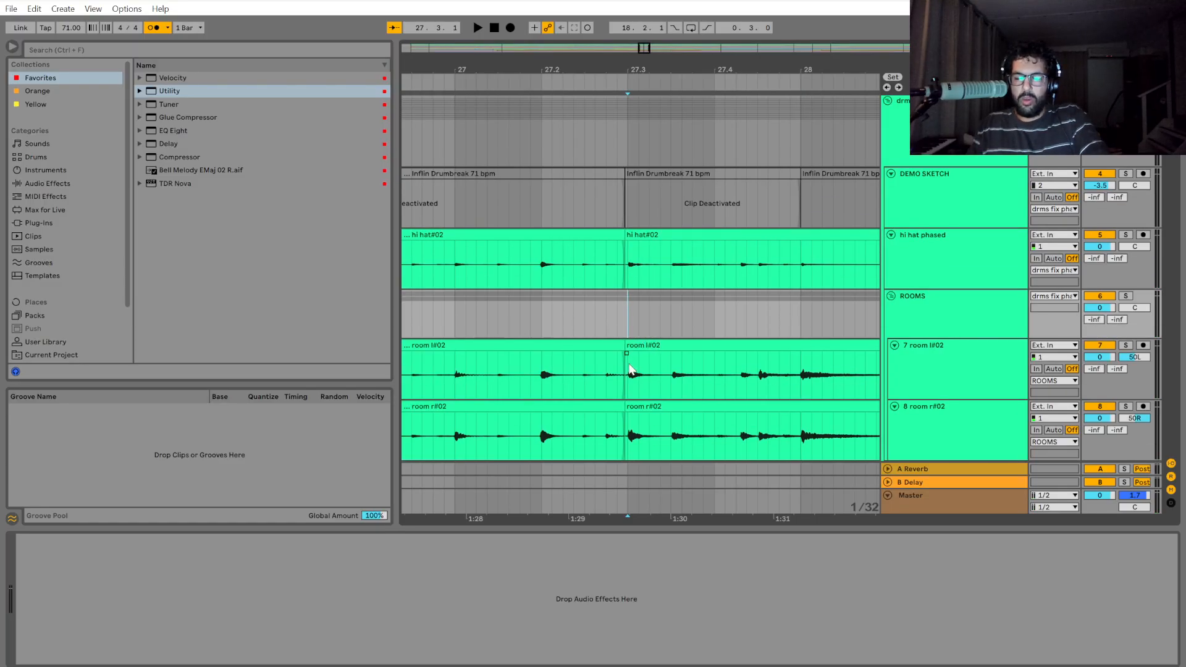
key(space)
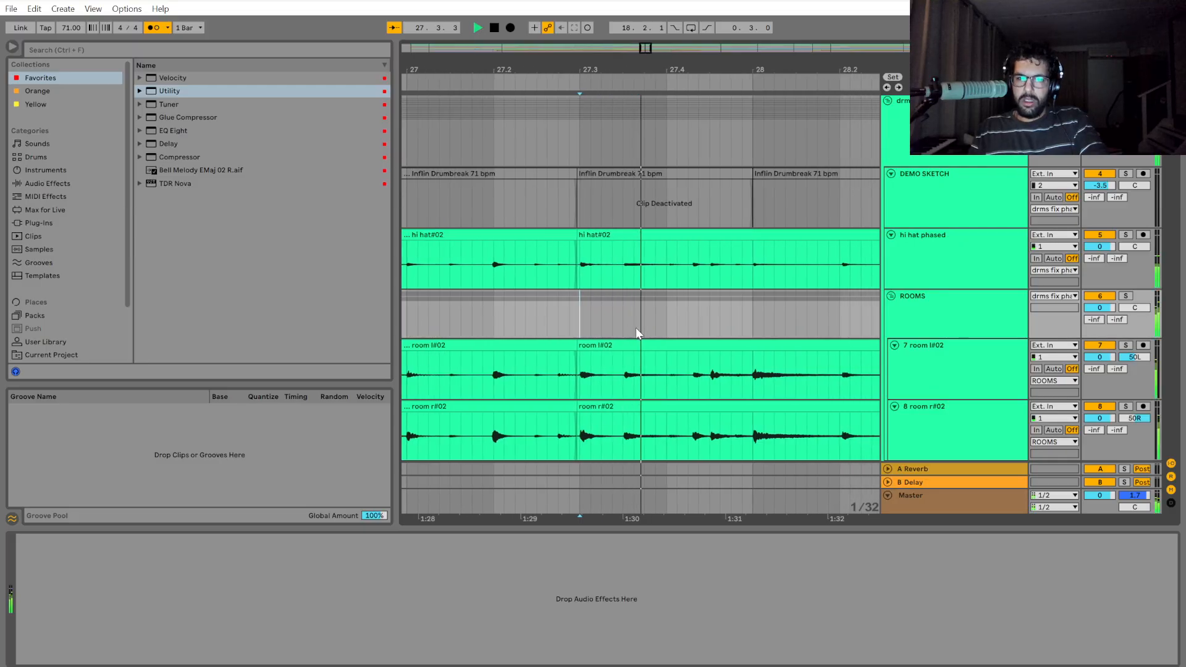
key(space)
scroll(605, 314, up, 2)
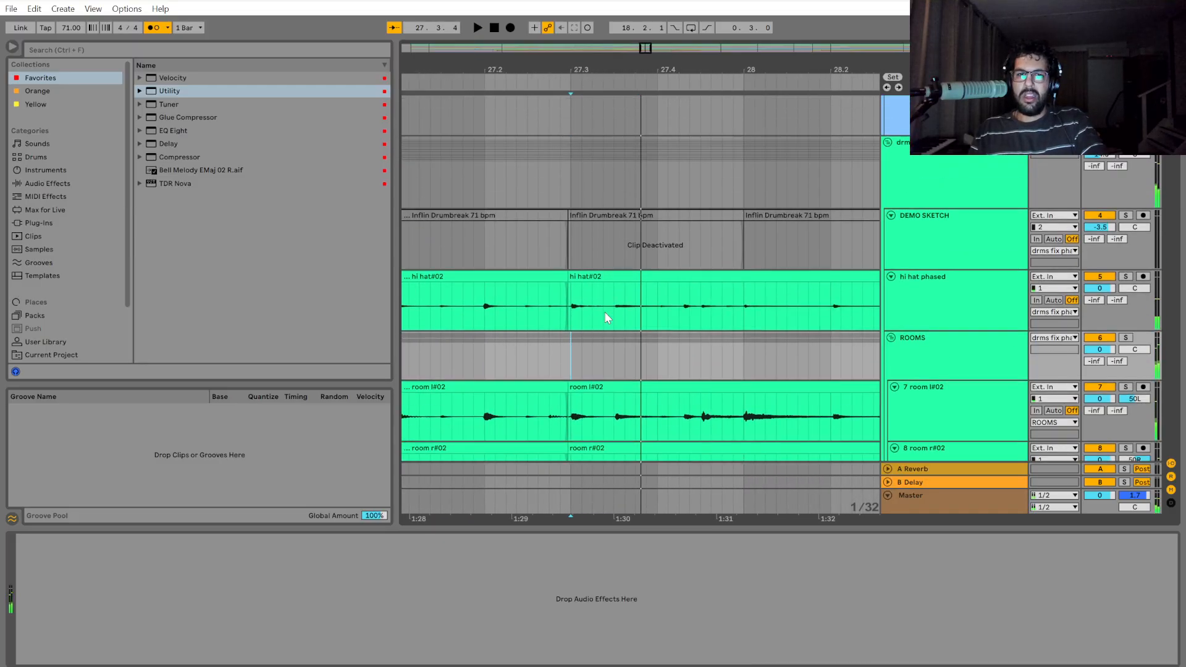
click(569, 178)
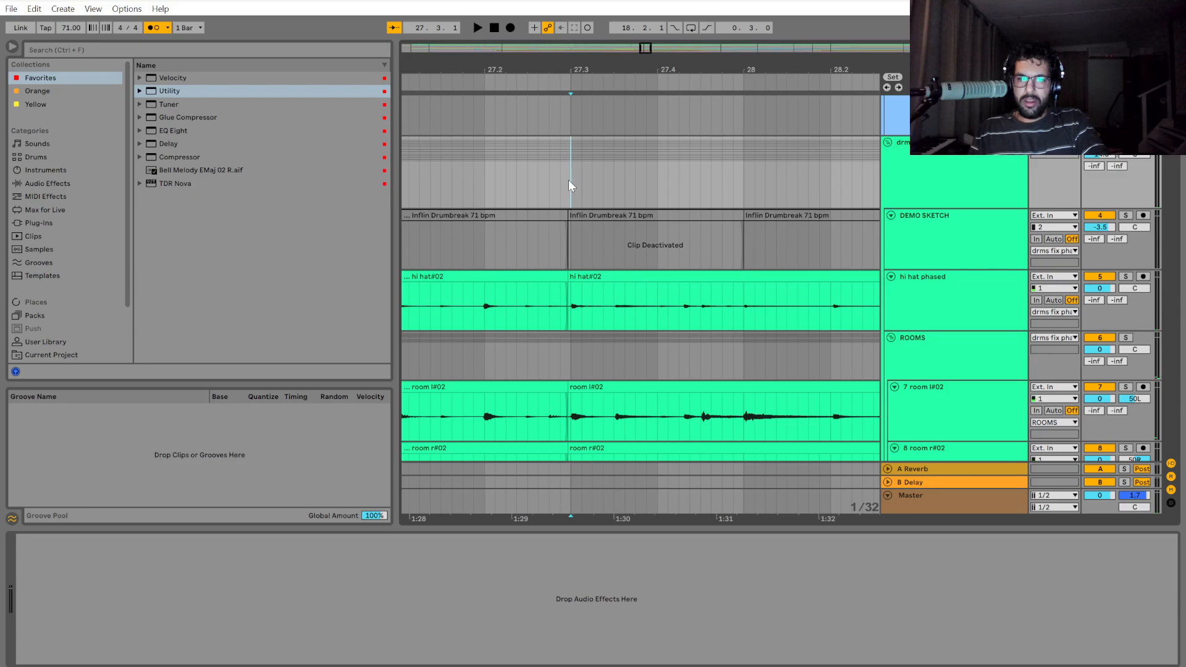
Split the drum group's section from 27.3.3 to 27.4 and shift it slightly earlier.
key(plus)
drag(571, 178, 765, 183)
key(ctrl+e)
scroll(668, 309, up, 5)
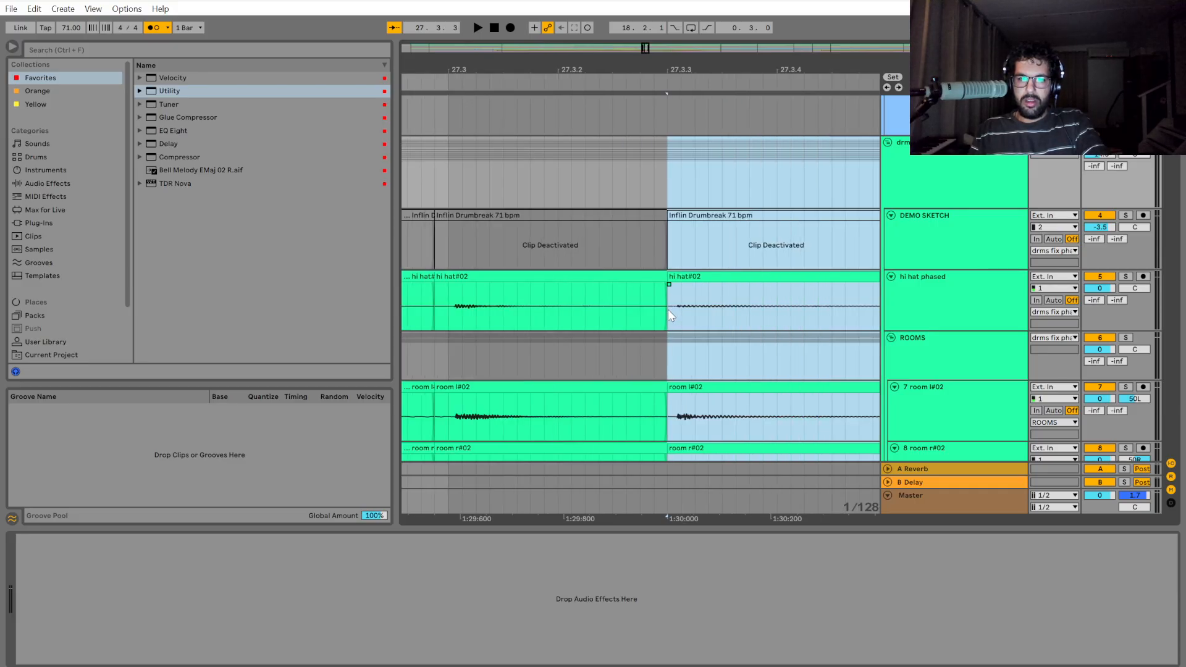
drag(713, 276, 705, 291)
scroll(703, 340, down, 7)
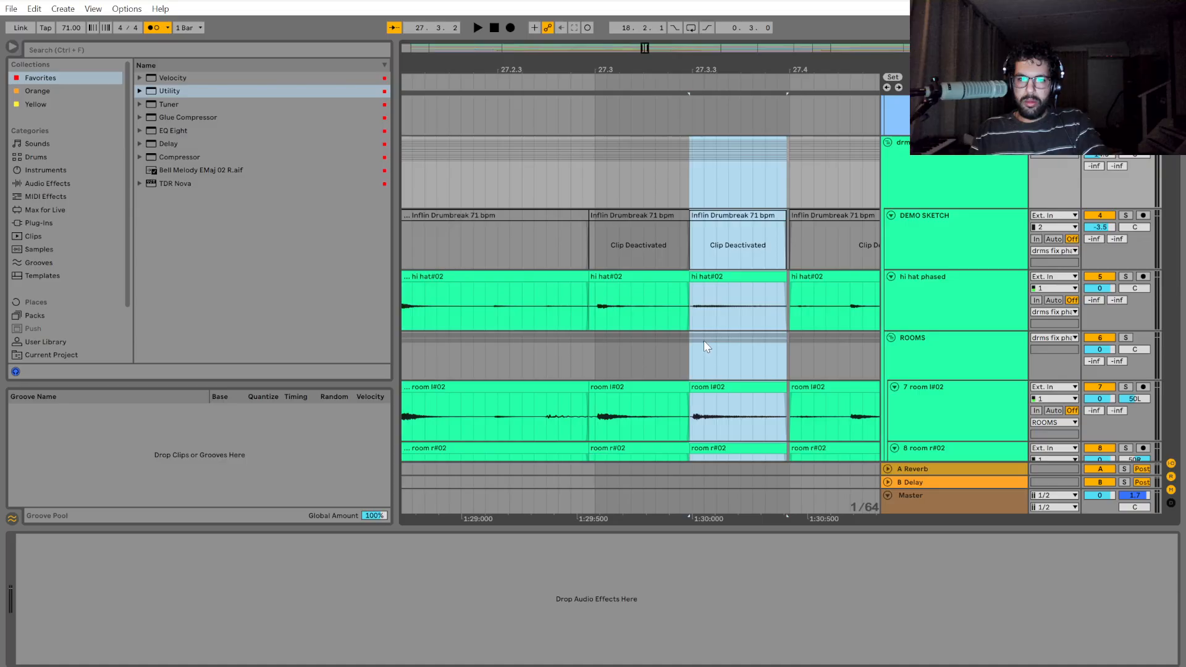
Play the drums from bar 27 across the 27.3.3 cut and stop past bar 28.
click(483, 244)
key(space)
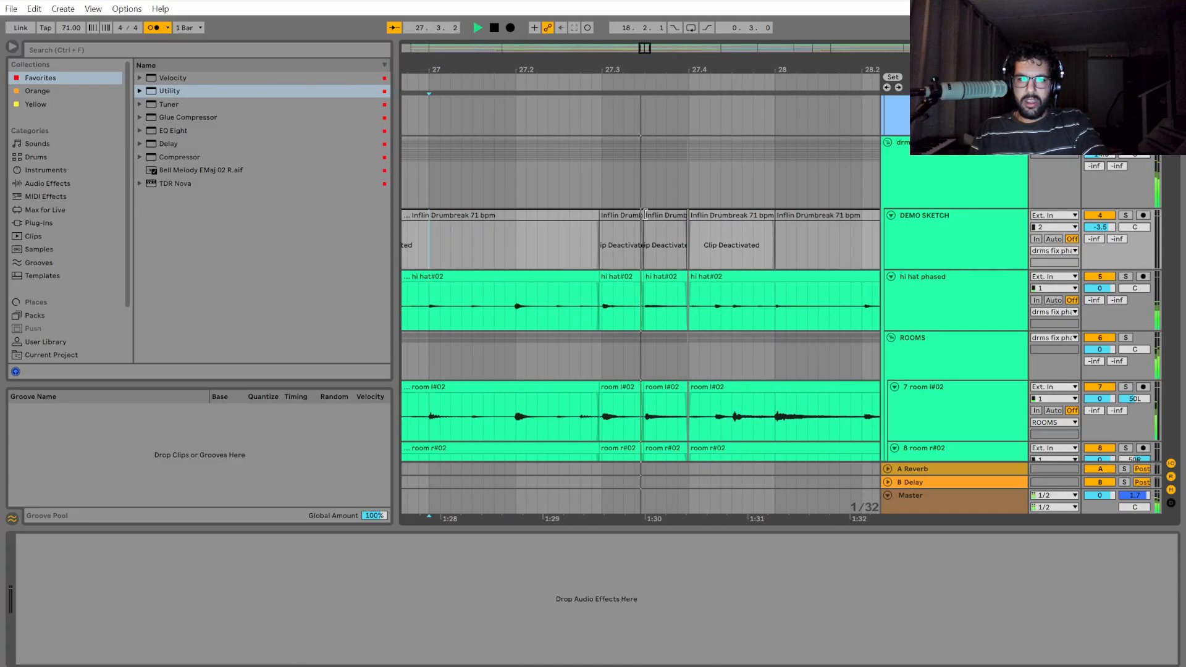
key(space)
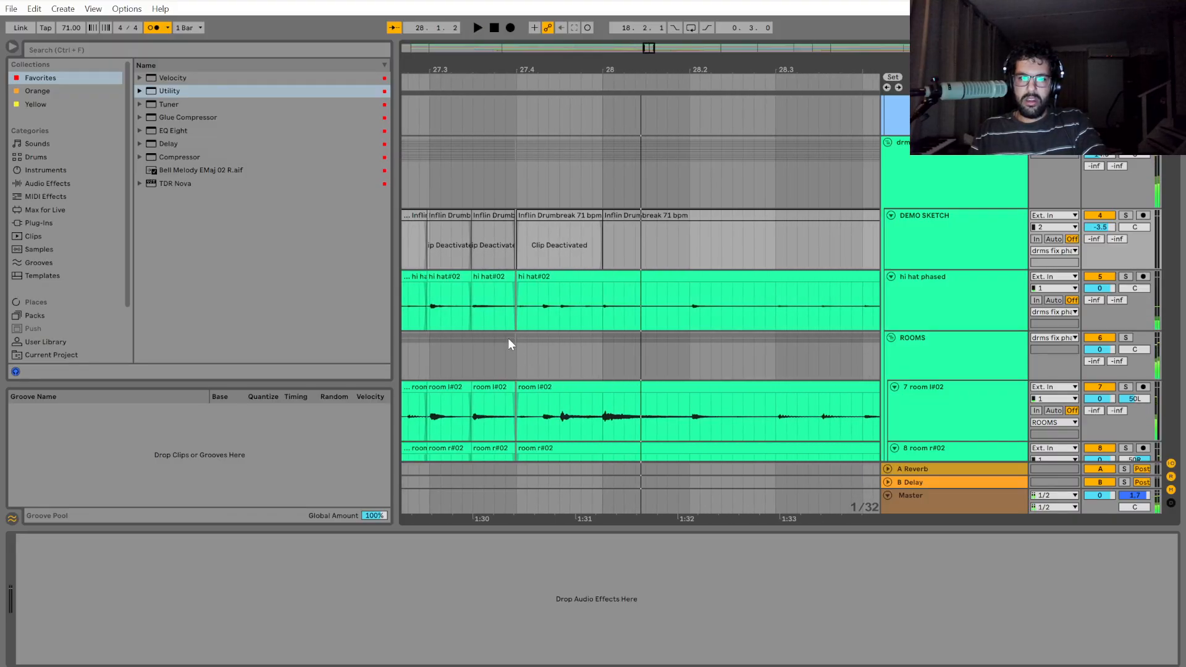
Inspect the cuts at 27.4 and 27.3.3 and undo the split and shift of the section between them.
scroll(538, 276, up, 5)
drag(561, 178, 887, 187)
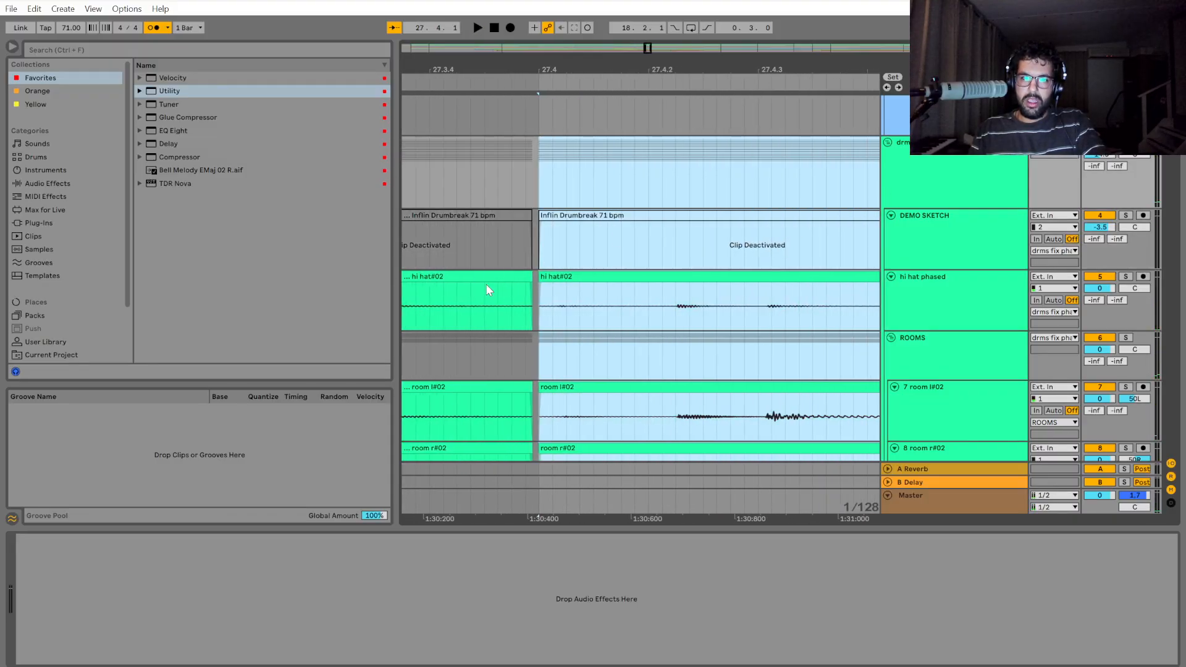
scroll(561, 311, down, 8)
click(535, 352)
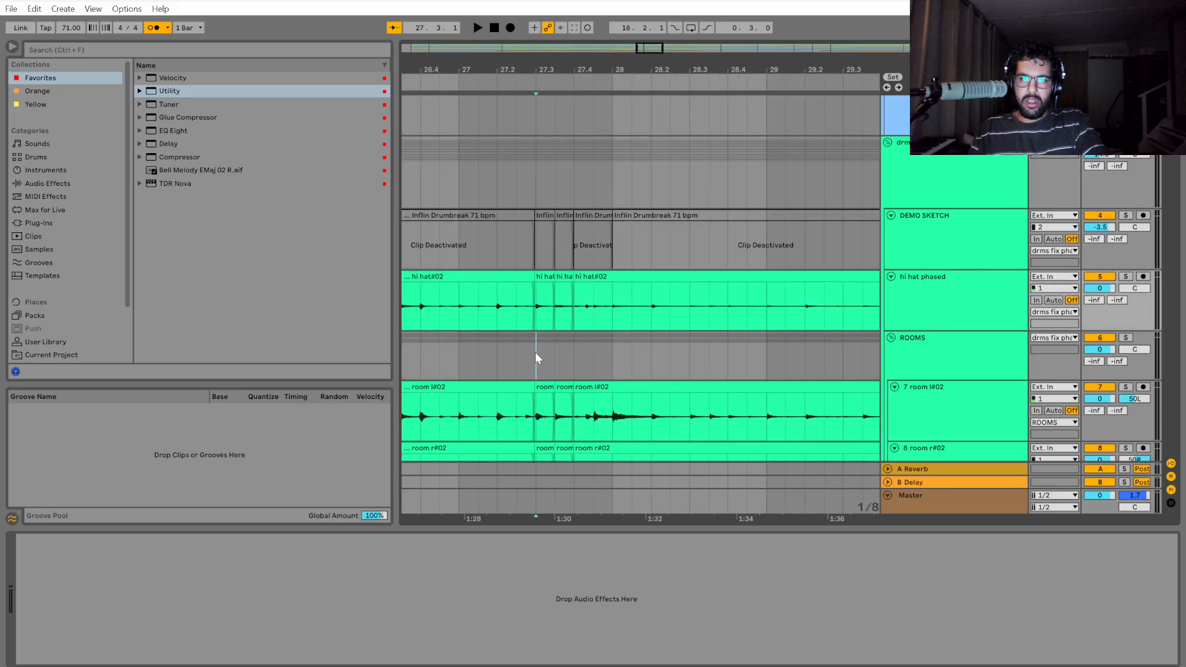
scroll(497, 361, up, 3)
click(643, 276)
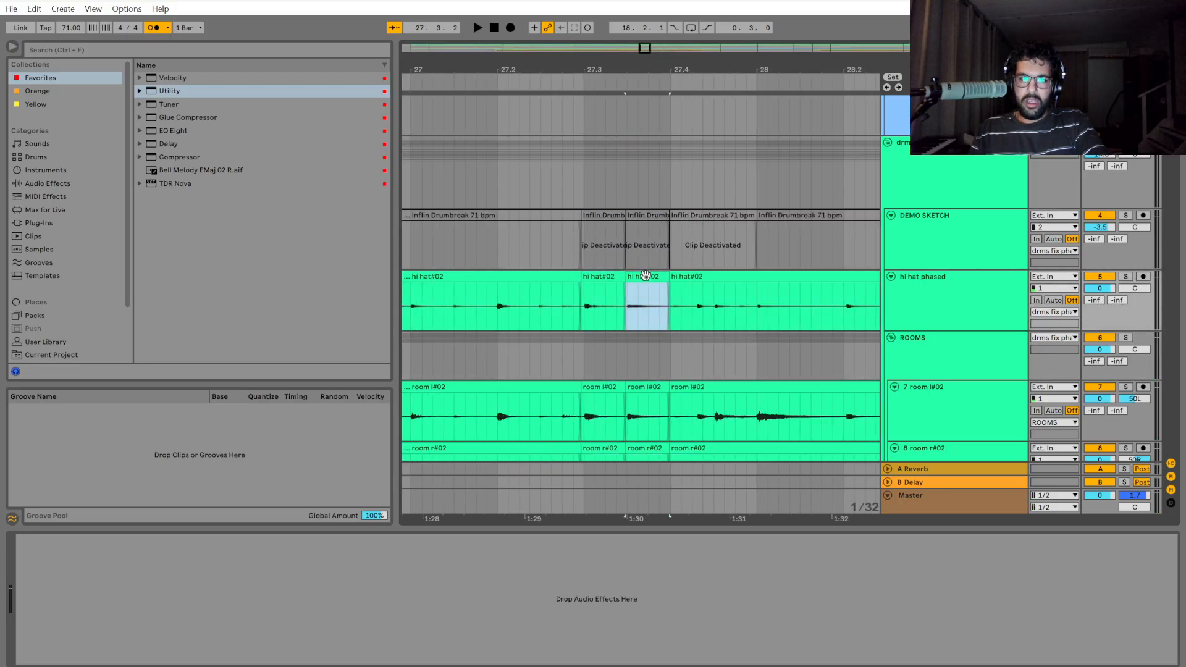
scroll(636, 305, up, 5)
click(578, 176)
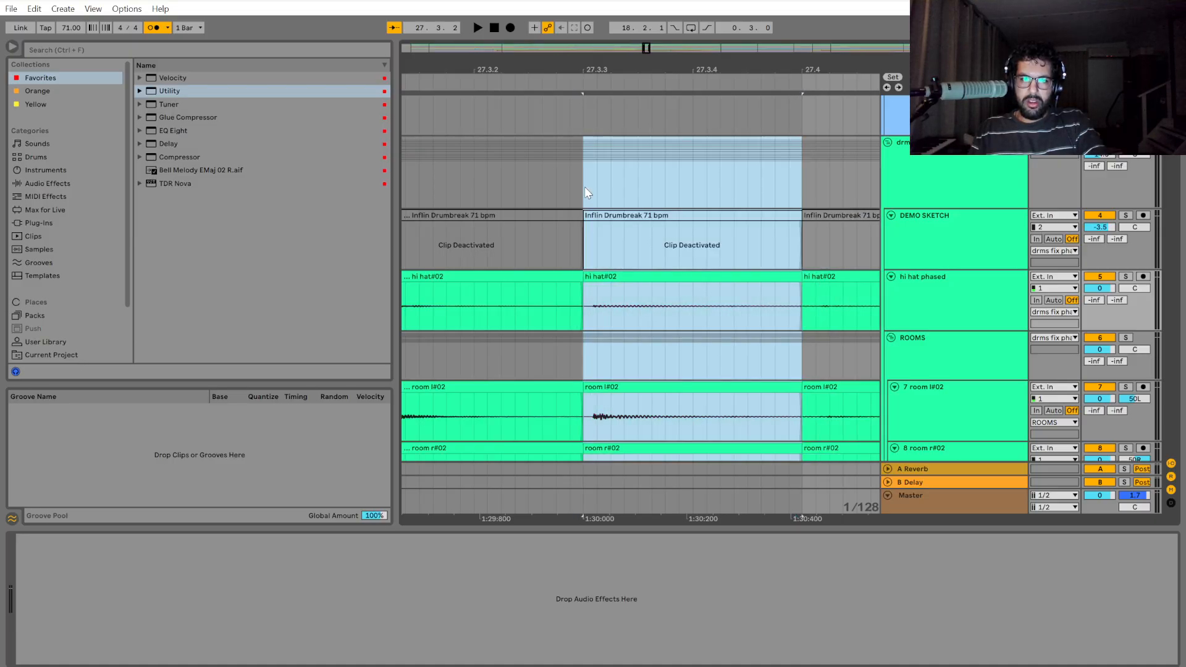
scroll(579, 260, up, 2)
key(ctrl+z)
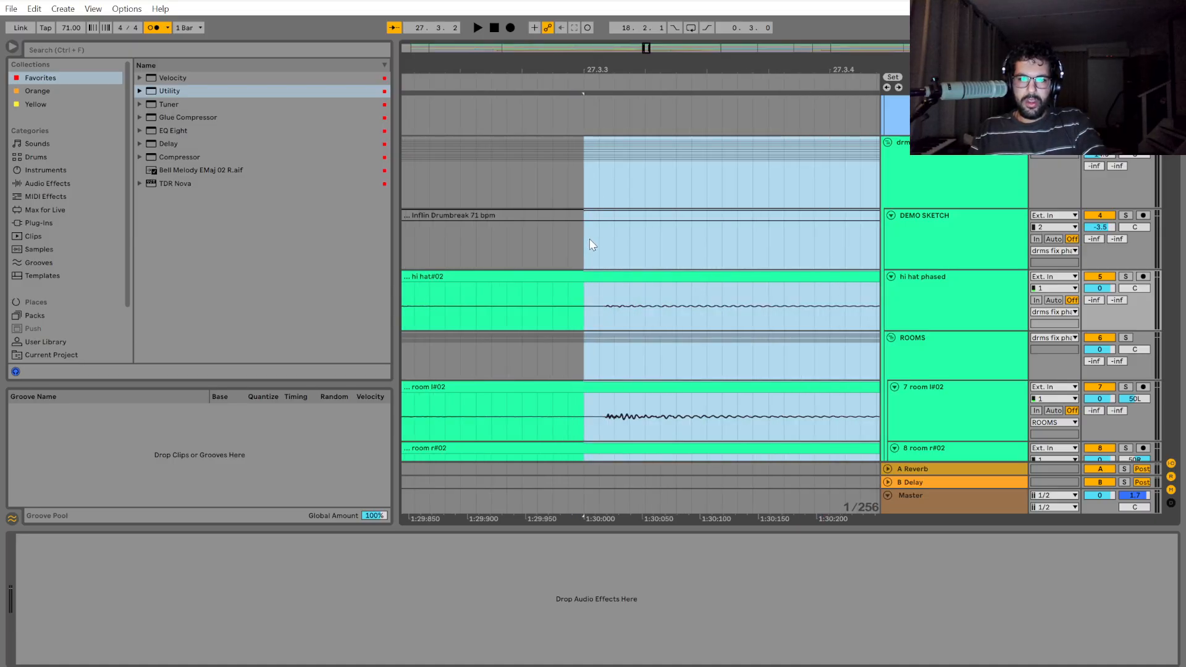
Move the drum group's section between 27.3.3 and 27.4 so that it starts slightly before the 27.3.3 grid line.
key(Left)
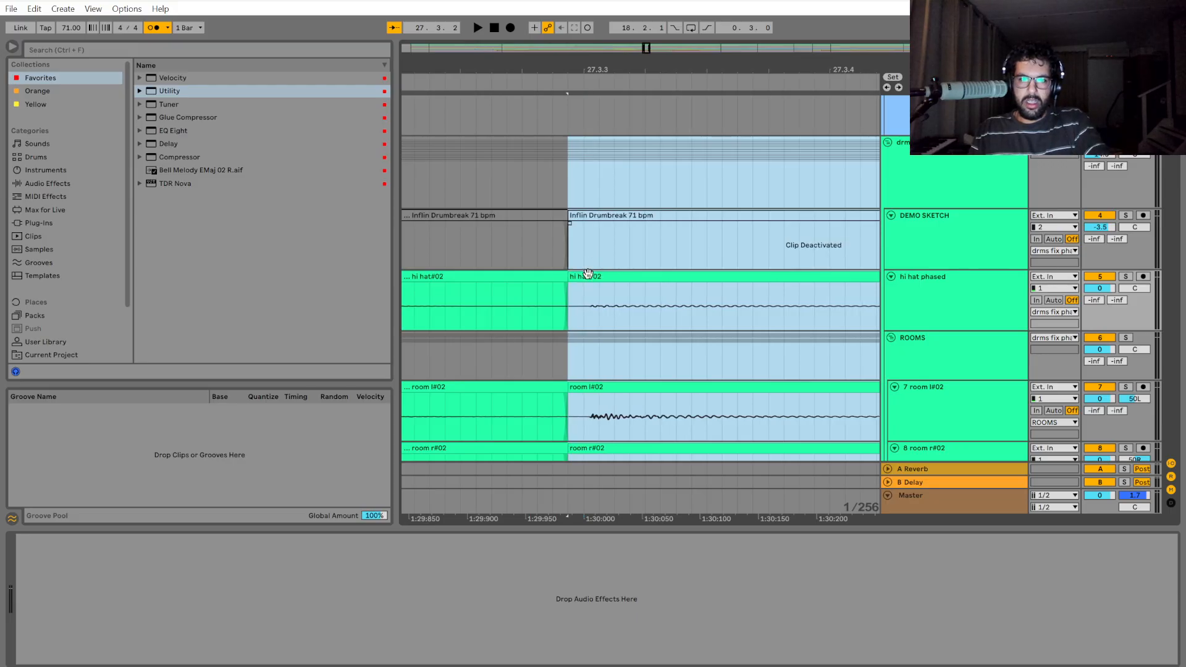
scroll(587, 274, up, 2)
drag(586, 275, 602, 278)
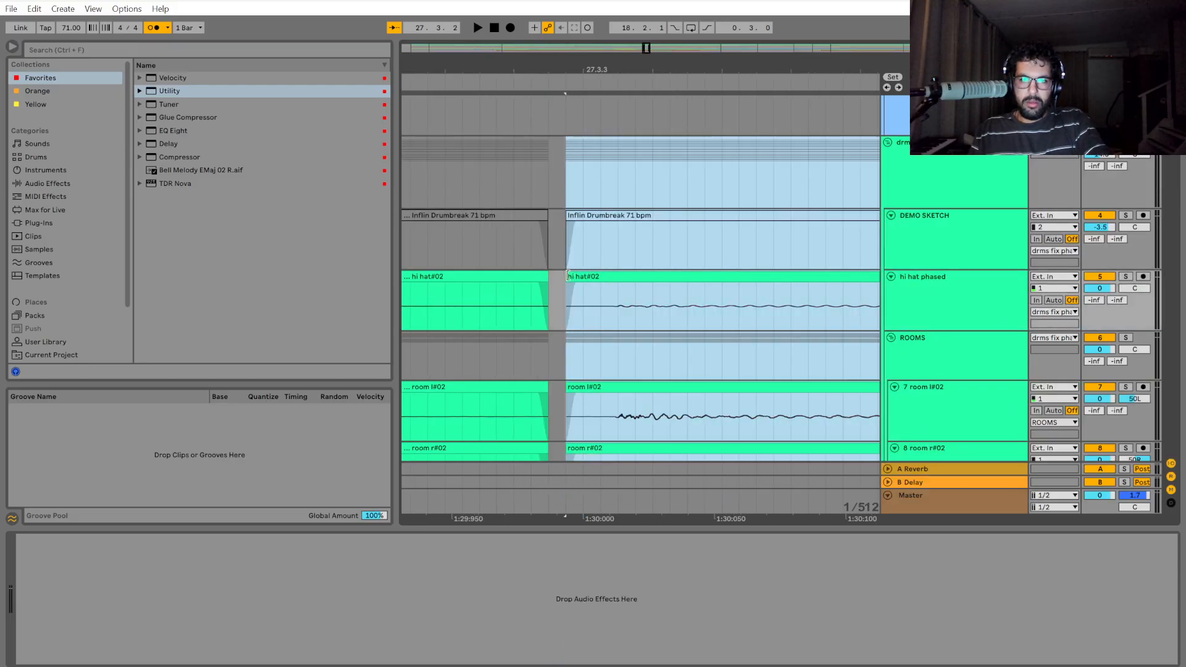
scroll(579, 328, down, 8)
scroll(604, 303, up, 5)
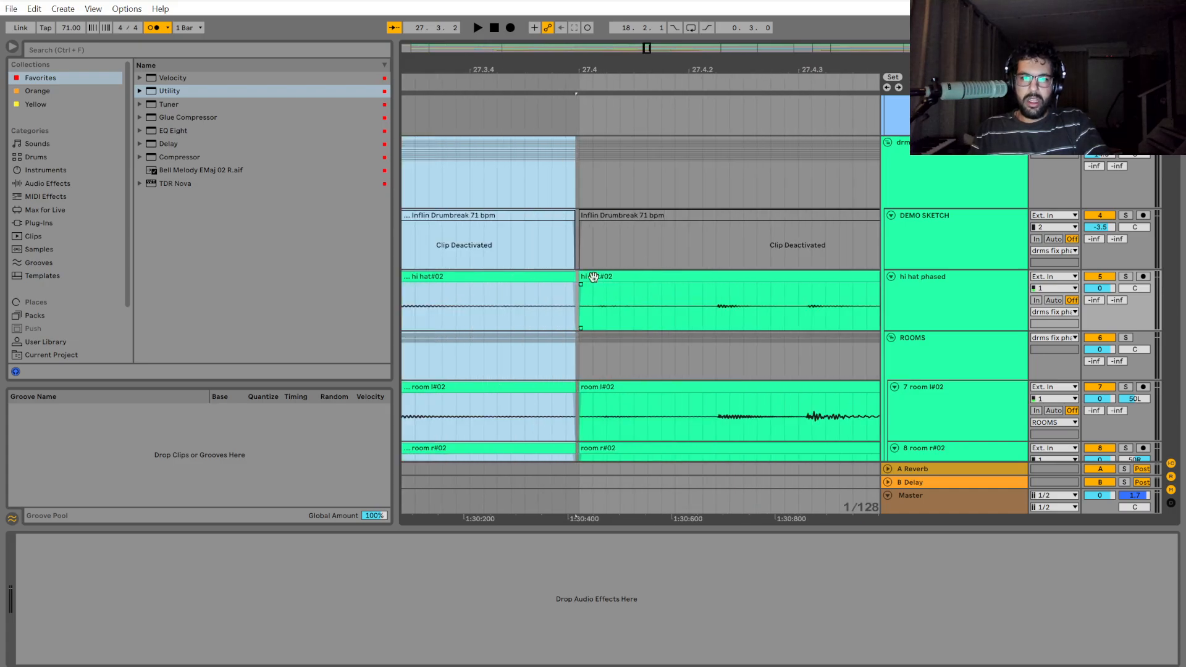
Extend the start of the drum group's section at 27.4 slightly back to close the gap before it.
drag(582, 191, 594, 191)
scroll(576, 271, up, 5)
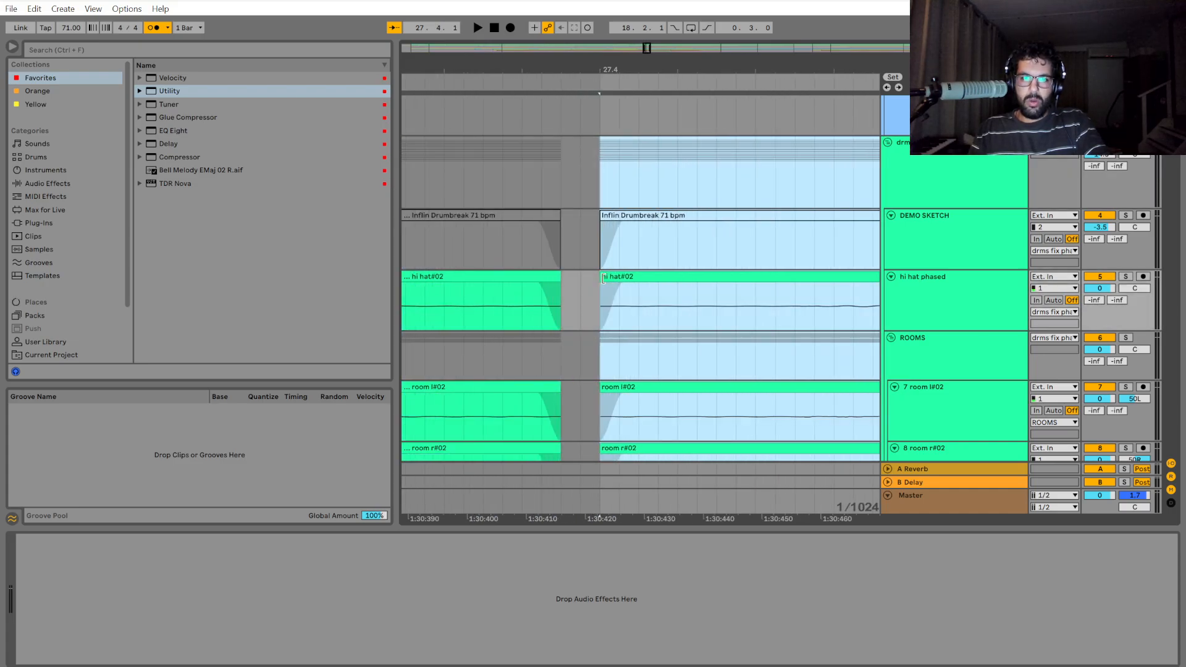
scroll(614, 358, down, 10)
scroll(480, 359, down, 5)
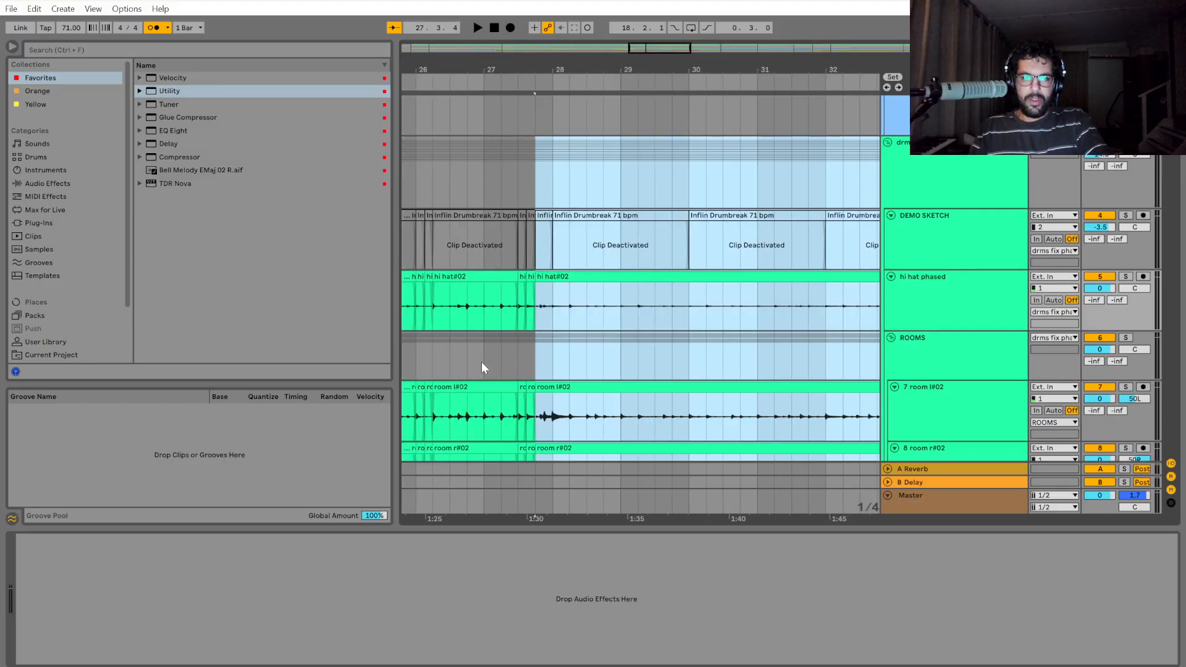
Play the drums repeatedly from bar 27 across the cuts up to bar 28 to check their timing.
scroll(489, 361, up, 5)
click(468, 354)
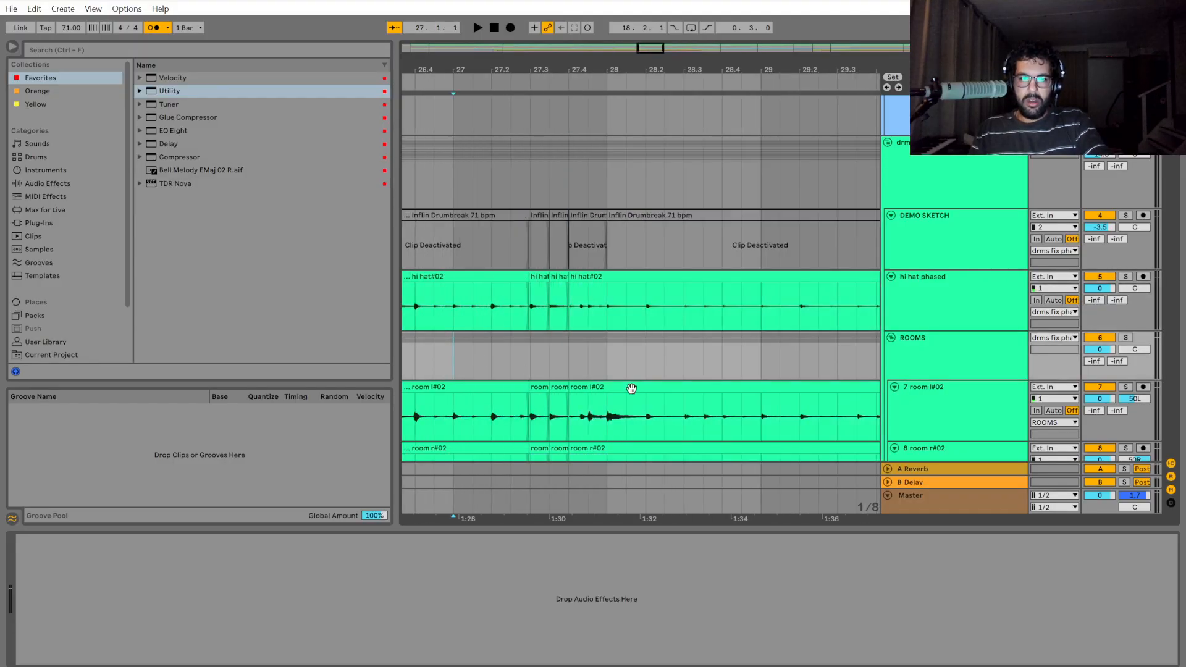
key(space)
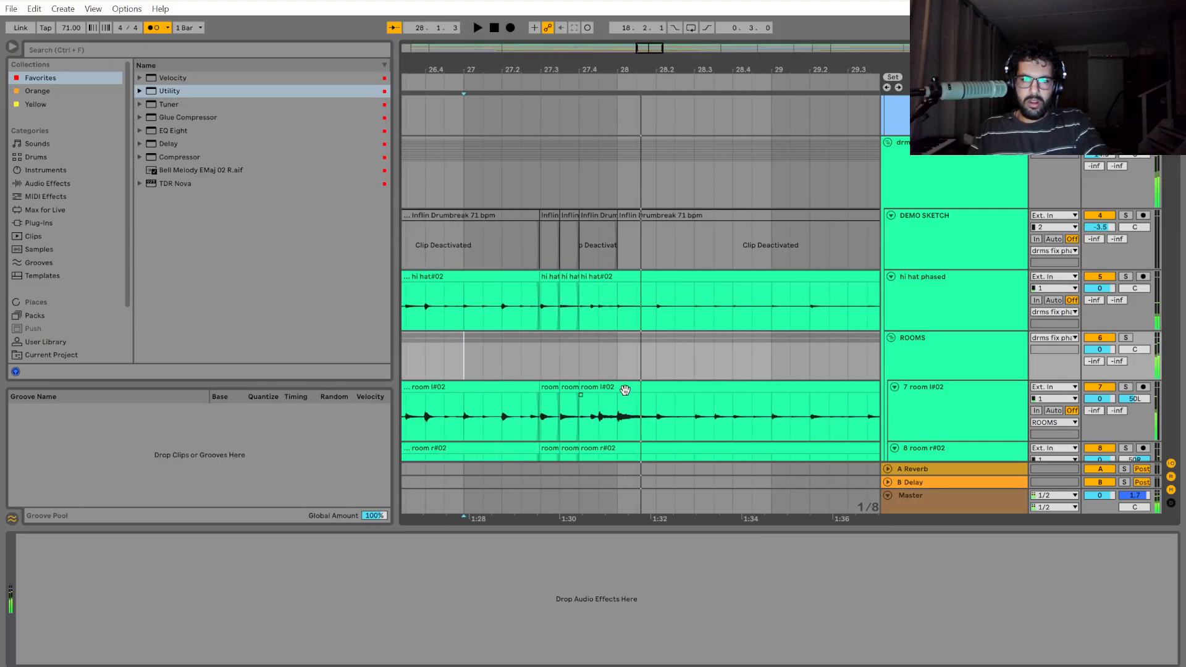
key(space)
key(space)
scroll(648, 388, down, 2)
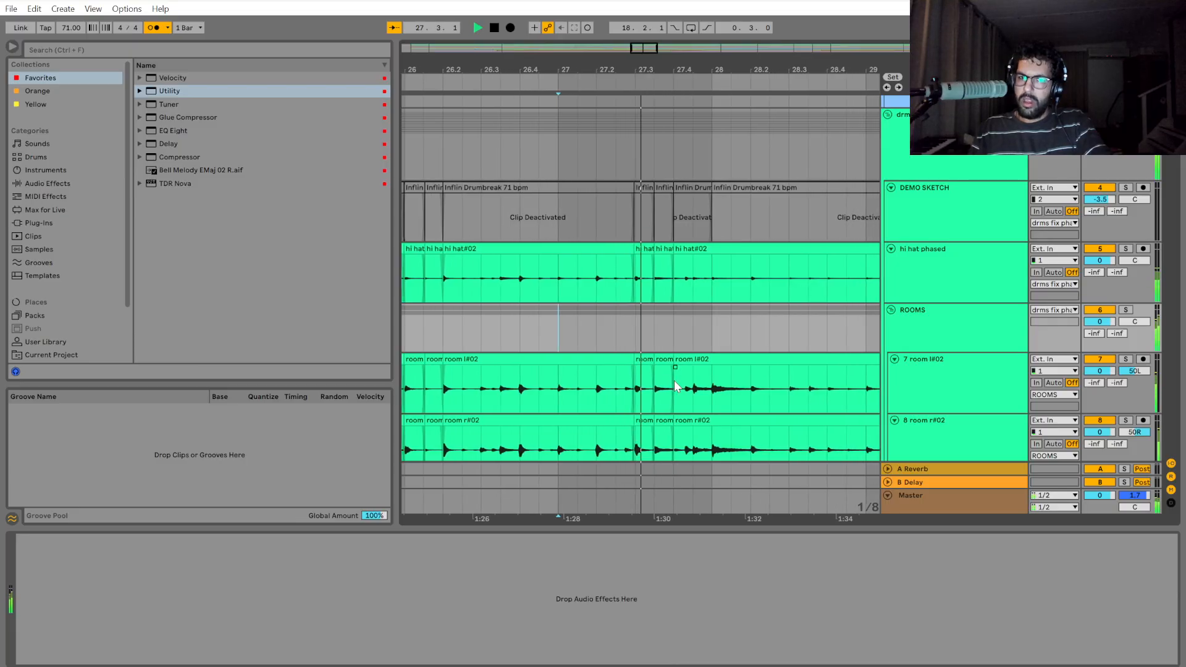
key(space)
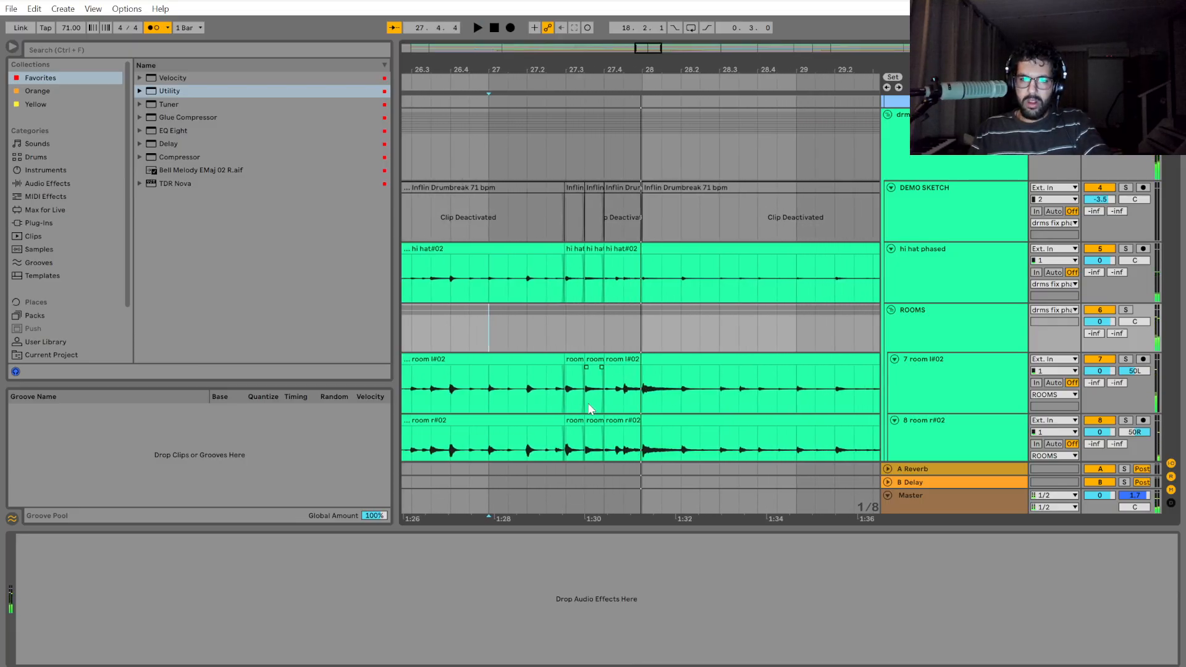
scroll(589, 408, up, 4)
key(space)
scroll(664, 416, down, 2)
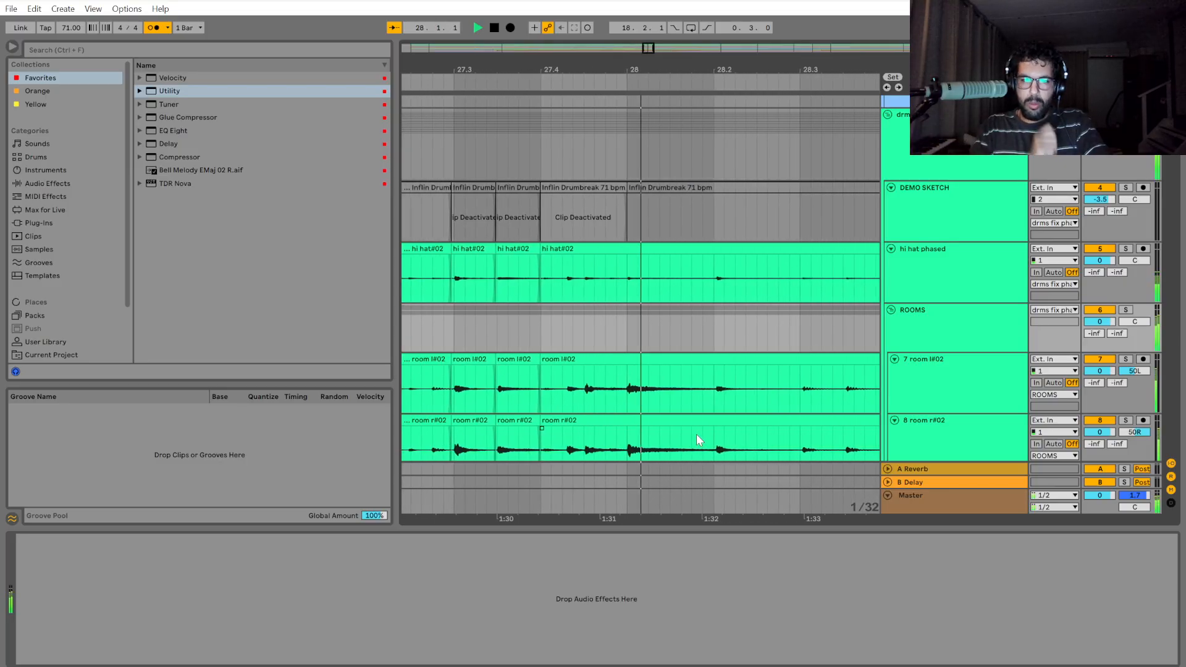
key(space)
Split off the drum group's short hit between 27.4.2 and 27.4.3 and shift it slightly later.
scroll(538, 334, up, 3)
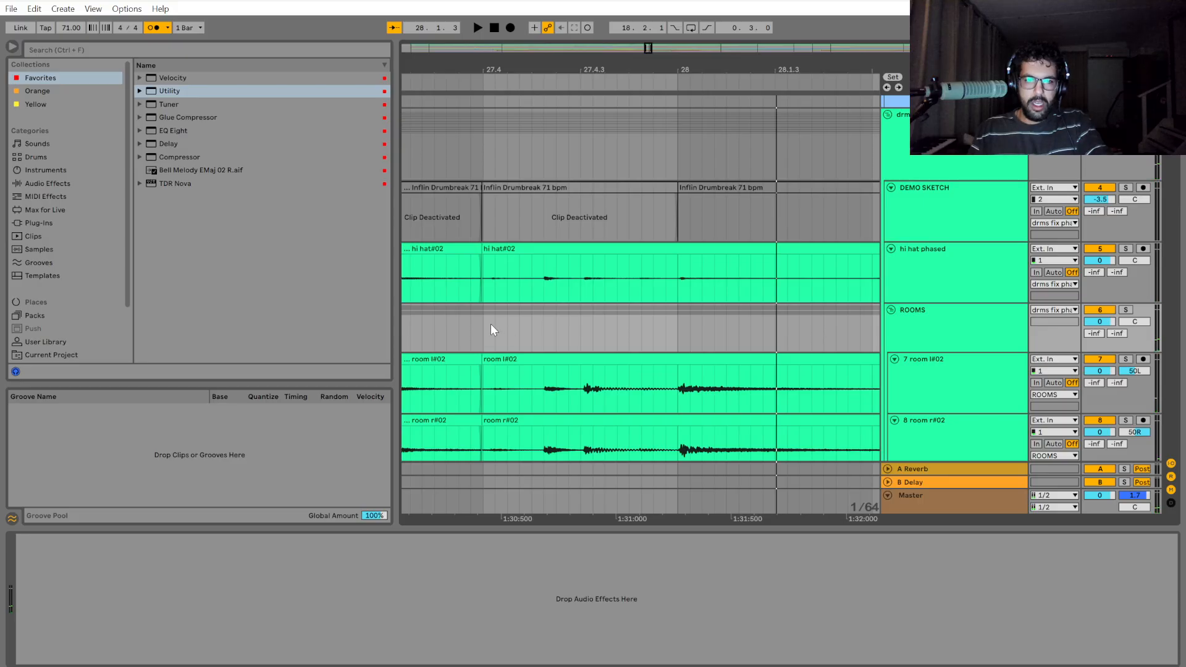
drag(485, 325, 547, 283)
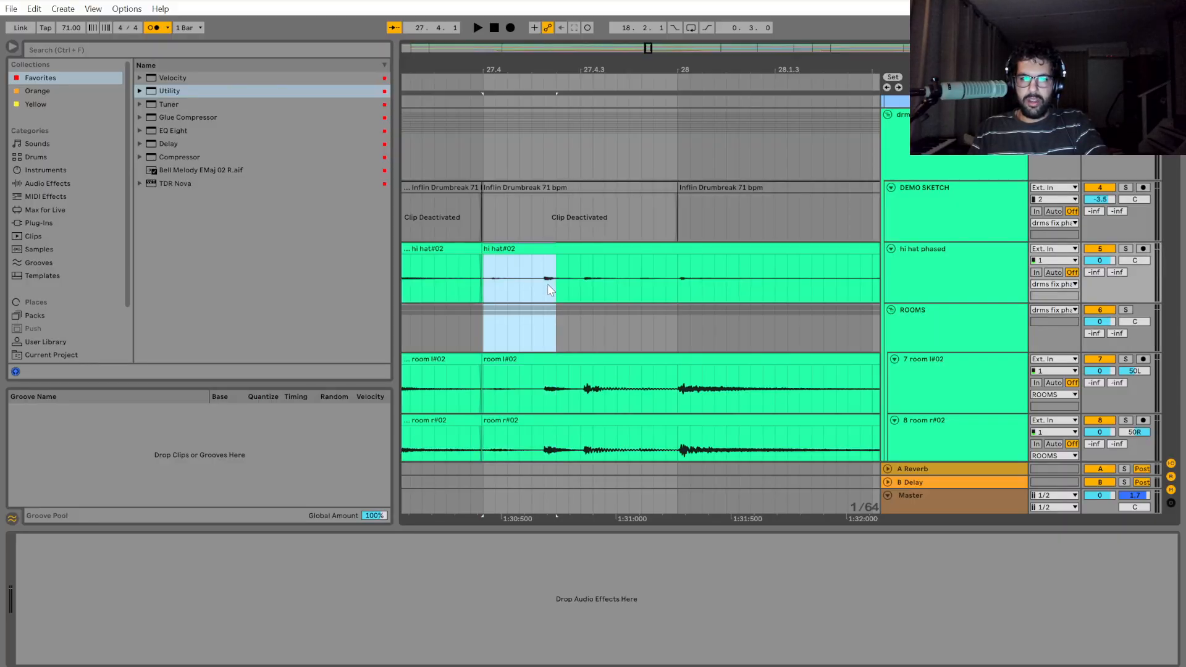
drag(543, 152, 576, 154)
key(ctrl+e)
key(plus)
key(plus)
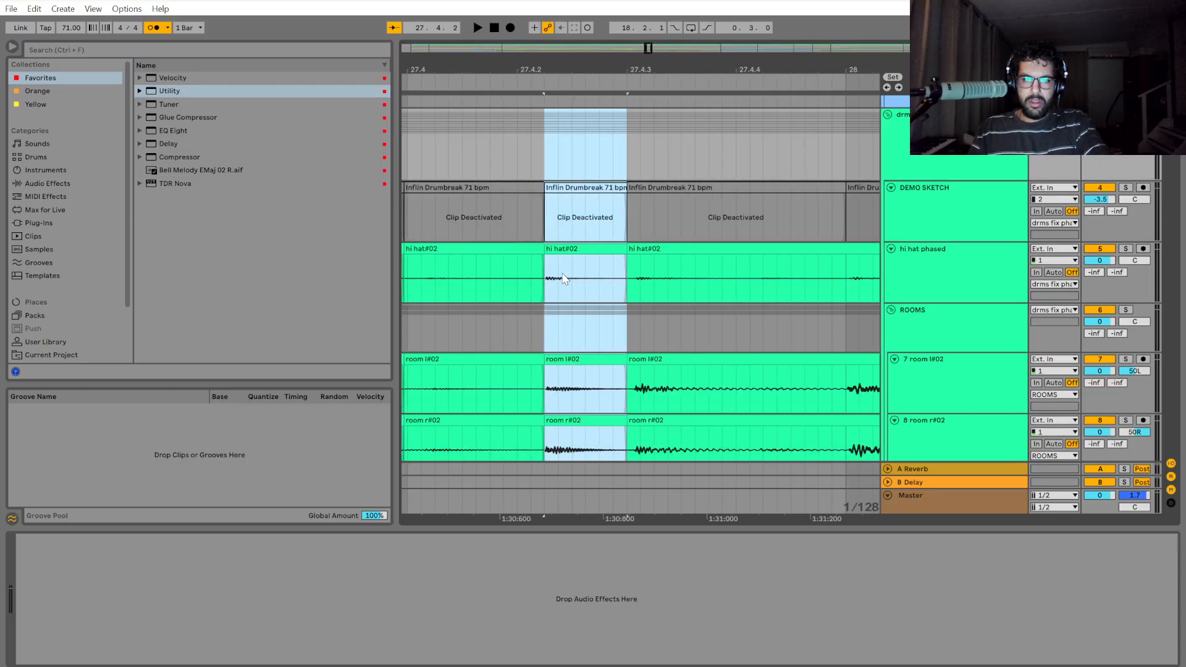
drag(572, 250, 586, 250)
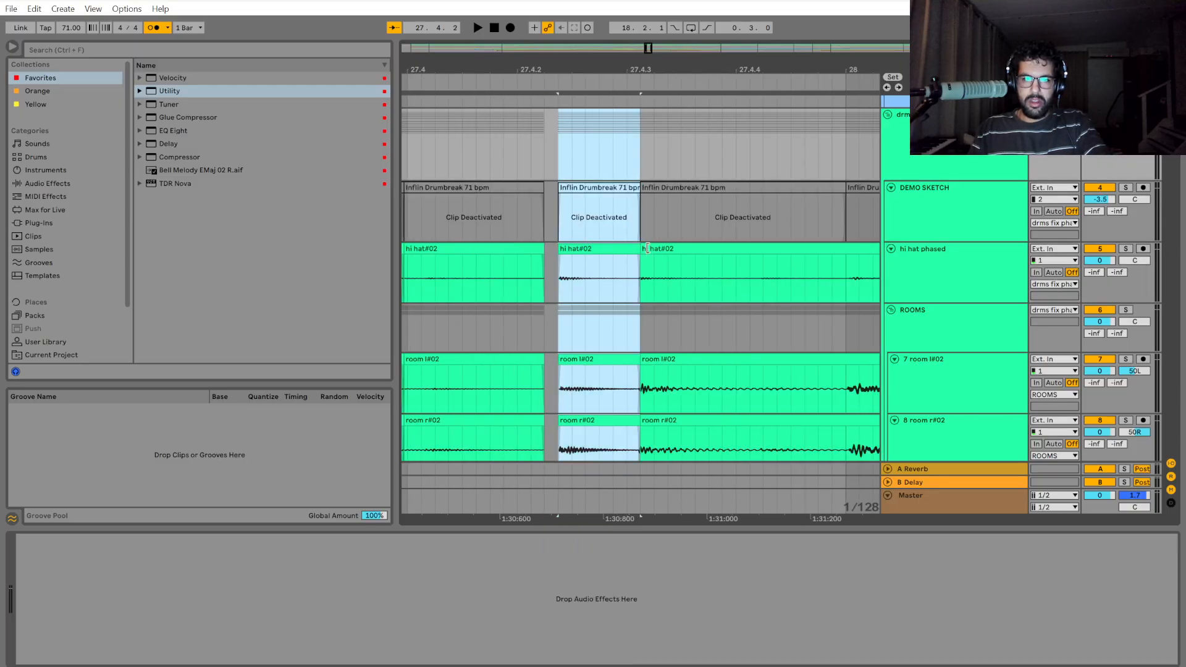
Extend the following drum section's start back to 27.4.3 and the shifted hit's start back to close the gap before it.
drag(641, 153, 736, 145)
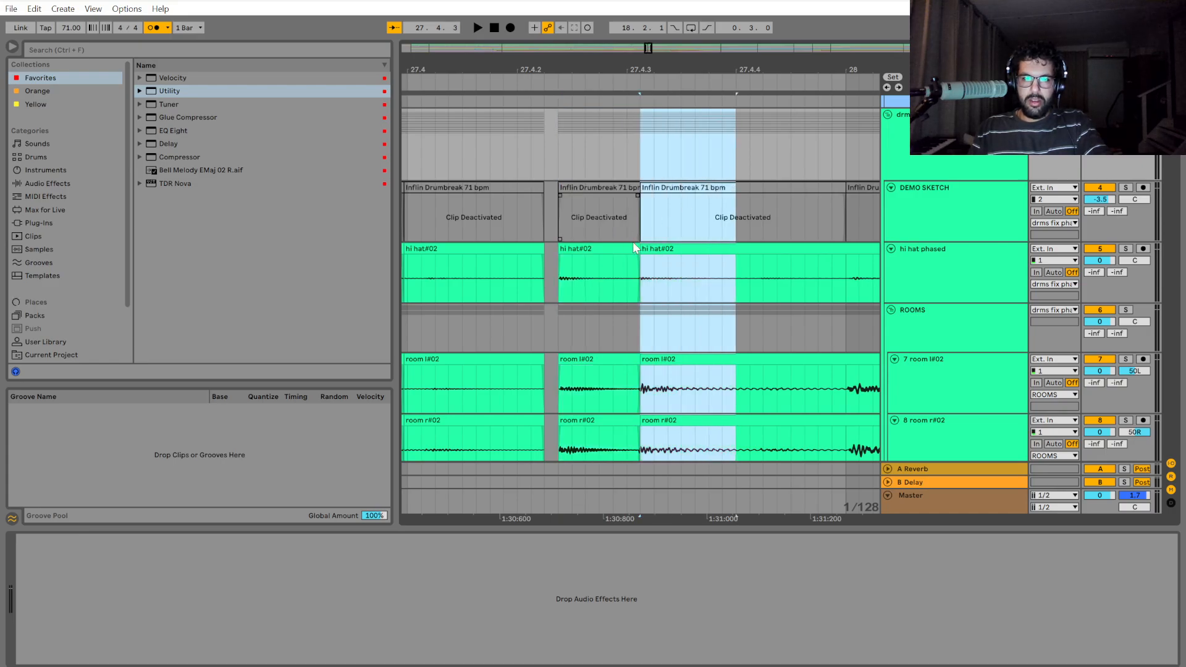
drag(643, 244, 628, 246)
drag(555, 150, 628, 157)
drag(556, 245, 544, 249)
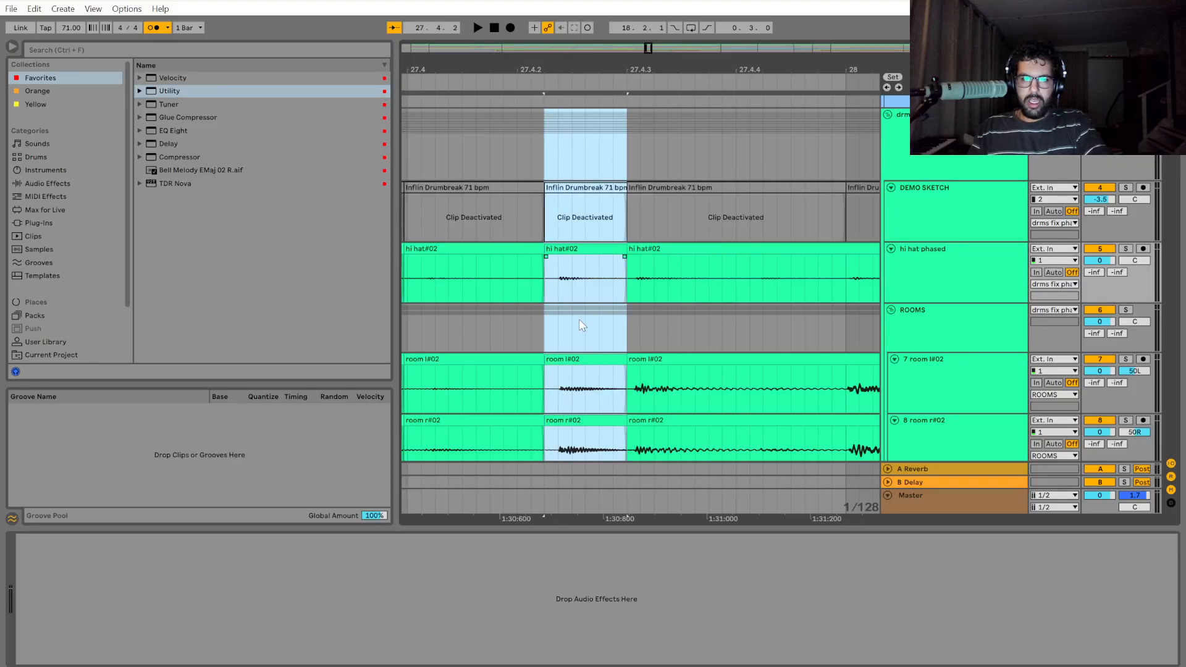
Play the drums from bar 27 through the new cuts and again from bar 28 to 28.2.
scroll(578, 325, down, 5)
scroll(550, 338, up, 2)
scroll(545, 335, down, 2)
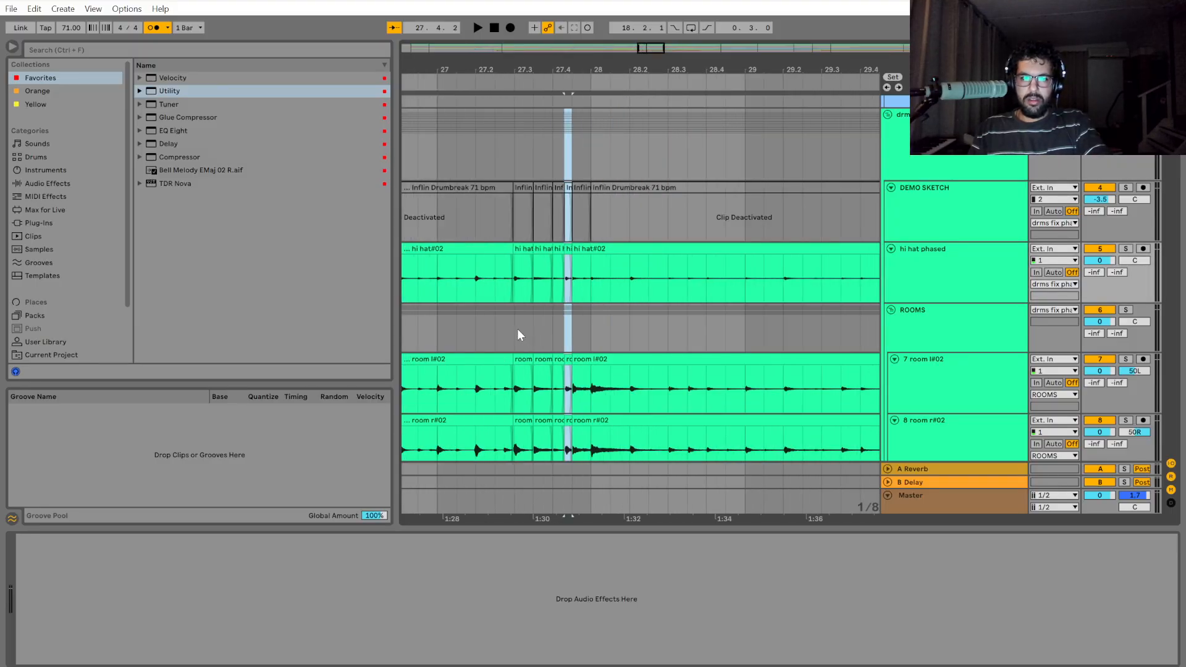
click(442, 333)
key(space)
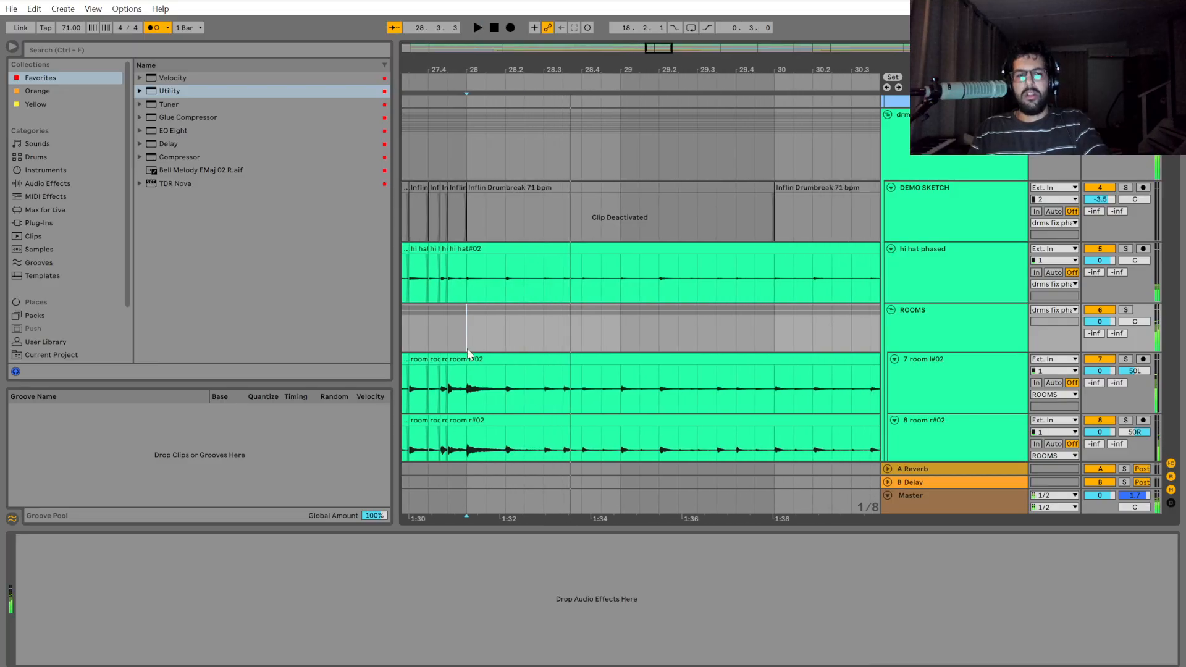
scroll(467, 348, up, 5)
key(space)
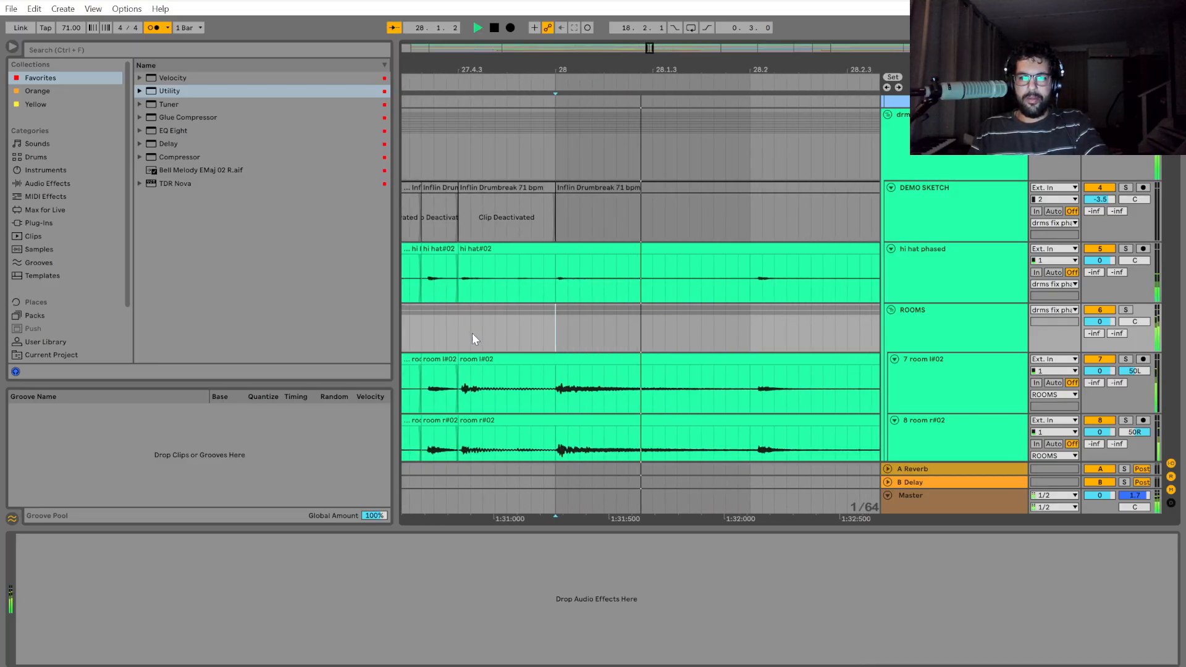
key(space)
Place the insert marker at 28.2 on the drum group and play the drums from there twice.
click(610, 324)
scroll(609, 303, up, 1)
click(605, 229)
click(603, 170)
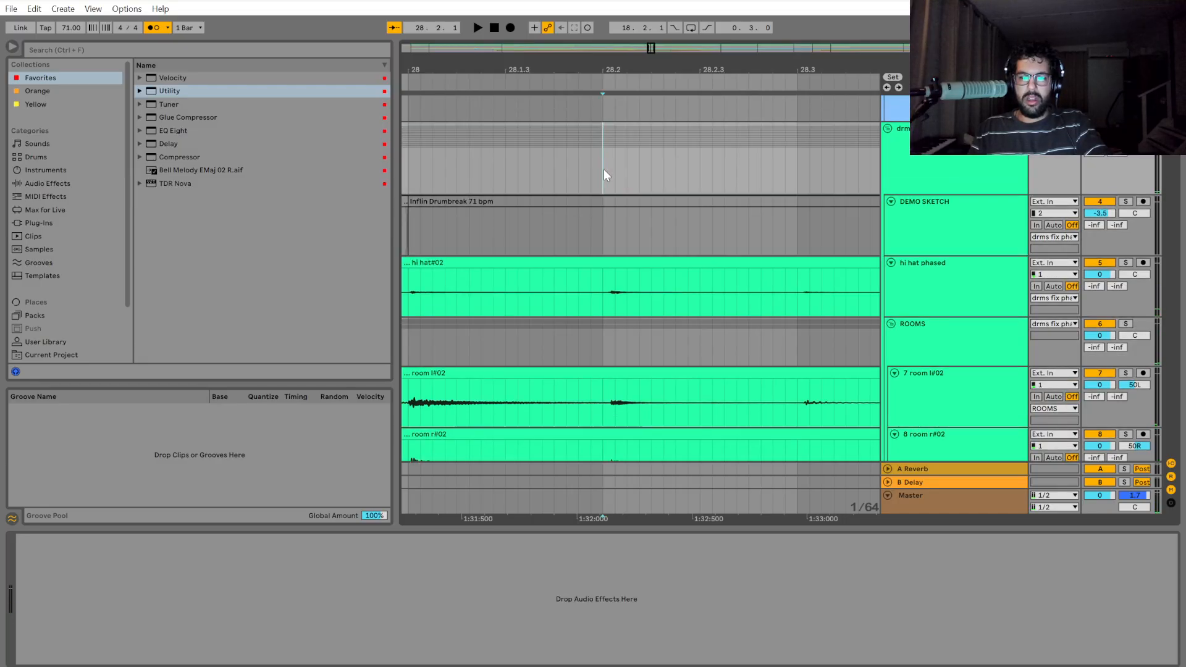
key(space)
scroll(604, 174, down, 2)
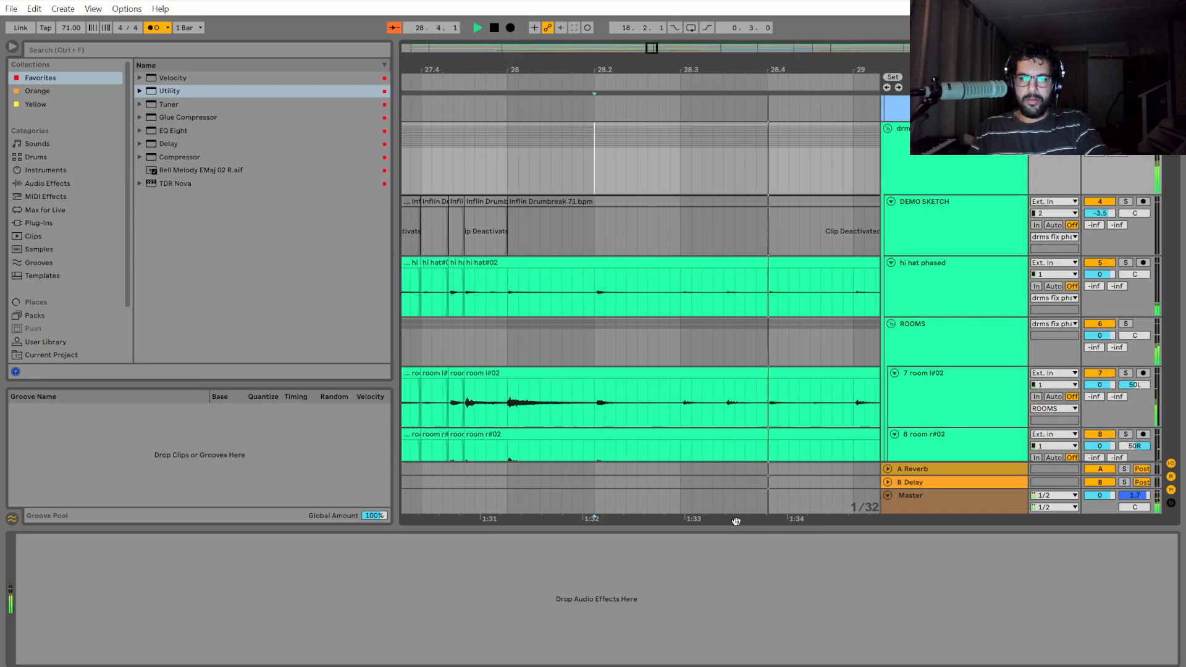
key(space)
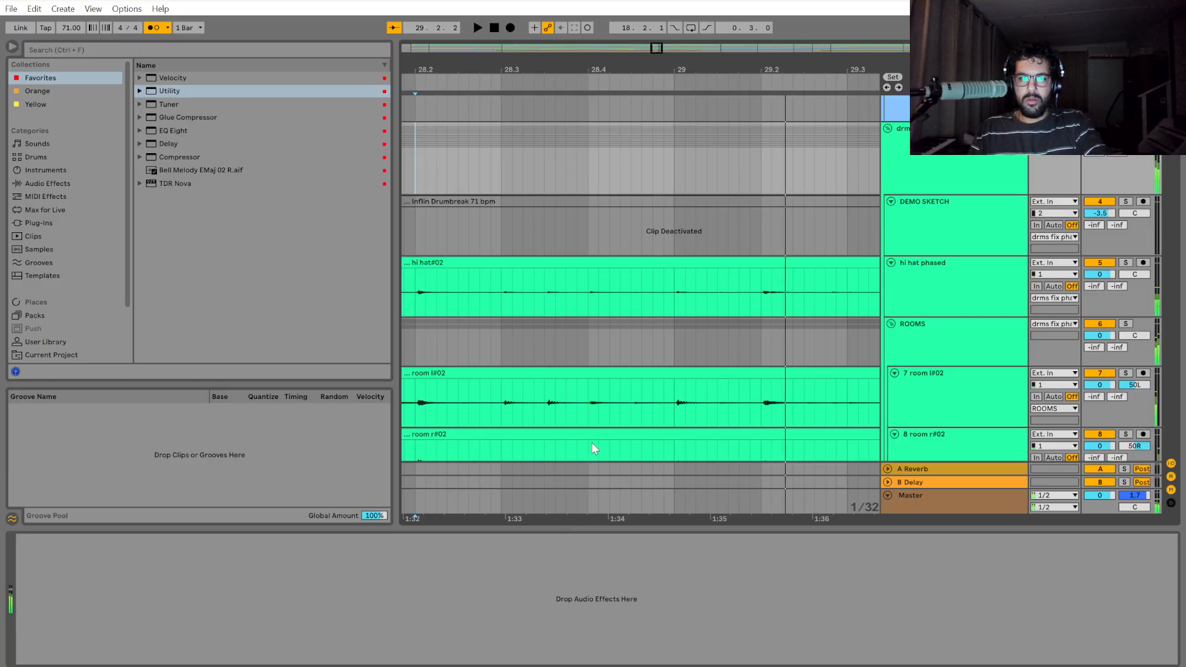
key(space)
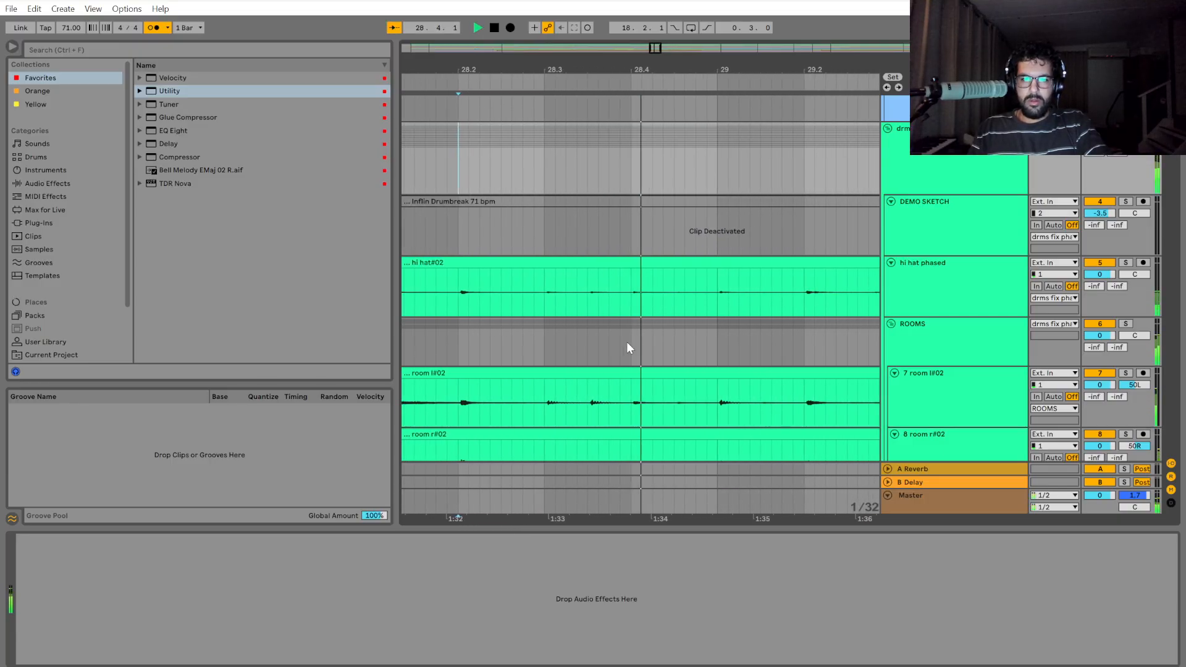
key(space)
Play the drums from bar 28 and restart playback from bar 29 to check the timing there.
drag(618, 520, 759, 498)
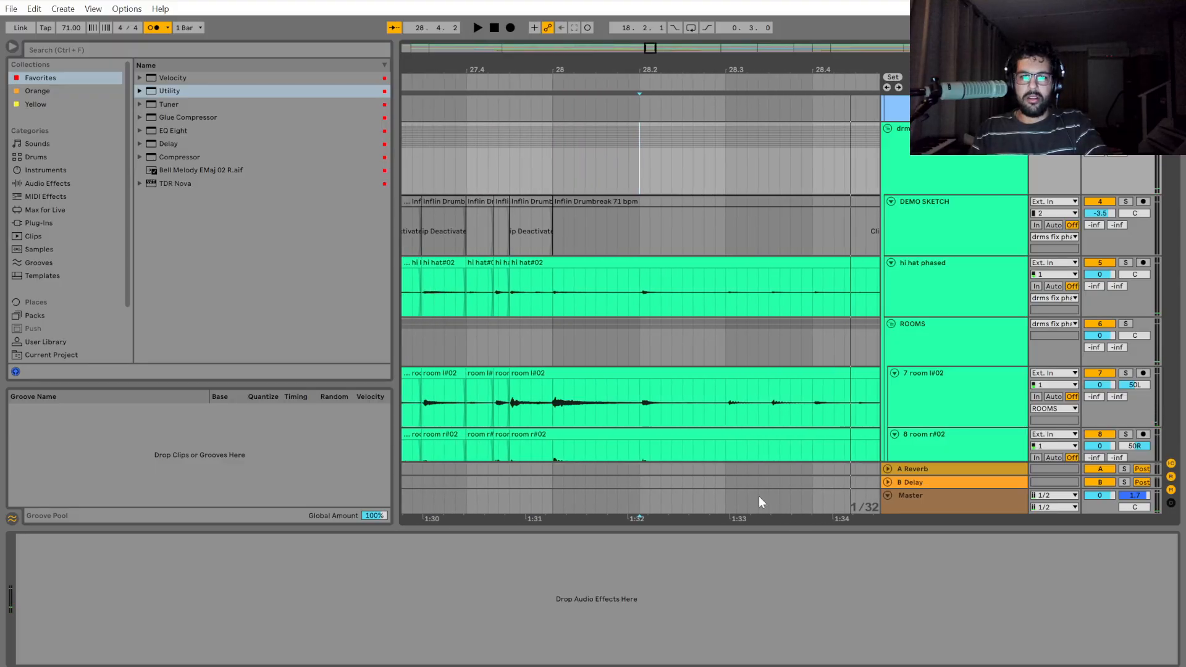
click(556, 216)
key(space)
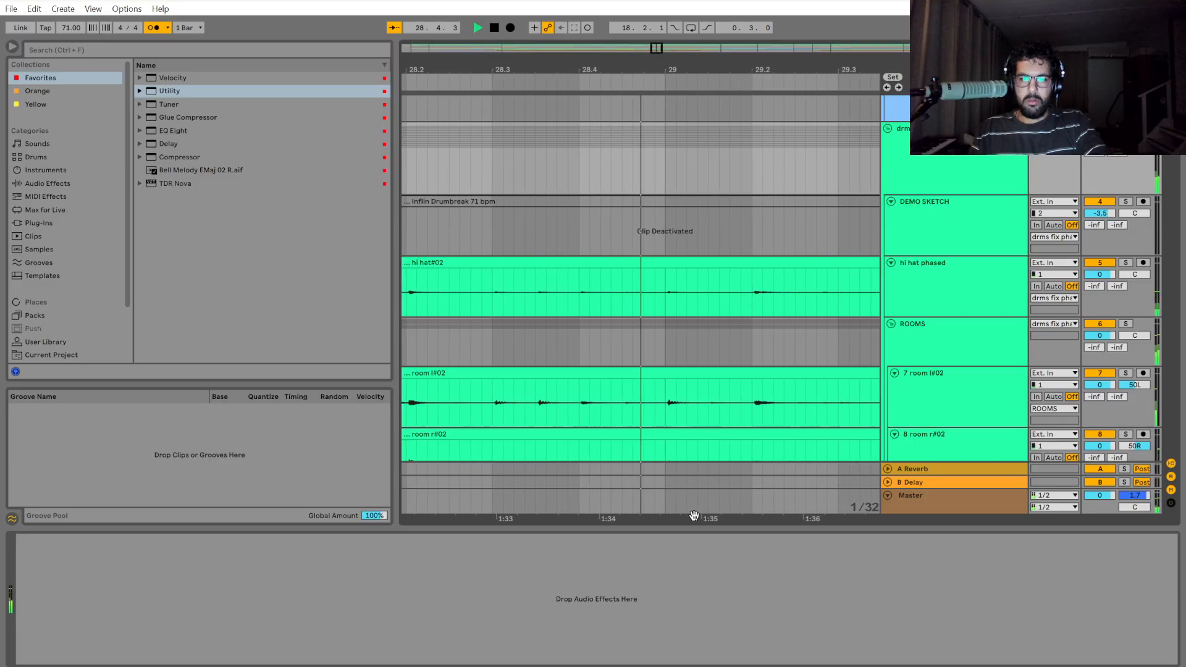
click(576, 175)
key(space)
key(space)
key(space)
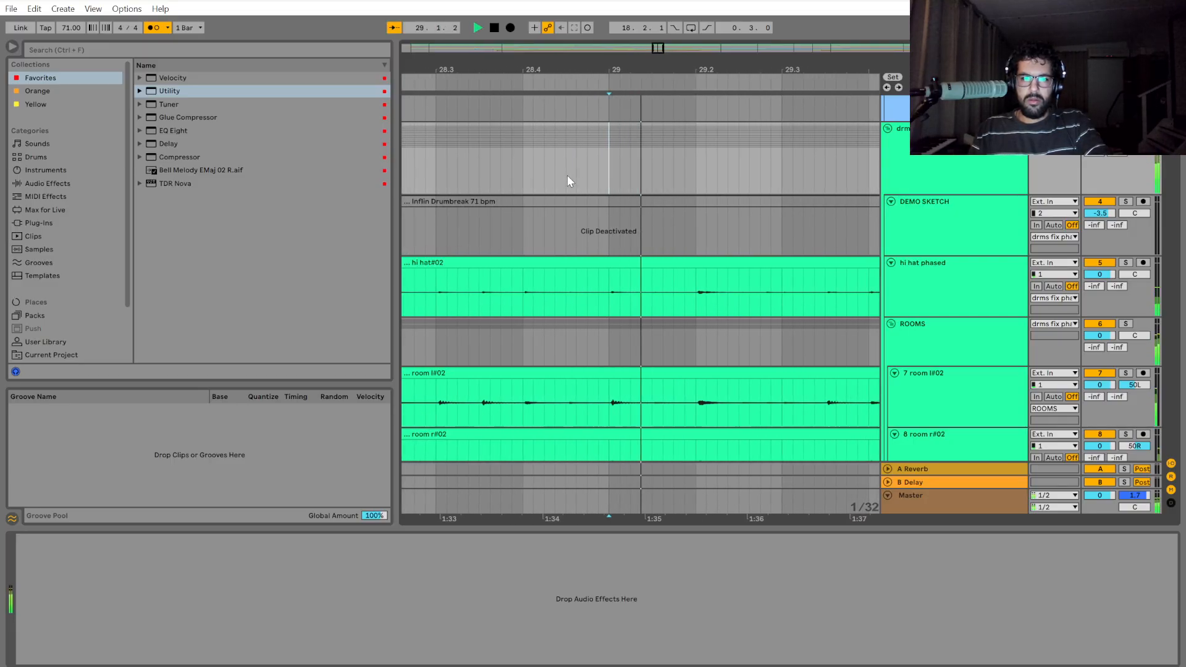
Play the drums from bar 28 to check the timing leading into bar 29.
scroll(551, 204, down, 3)
click(437, 168)
key(space)
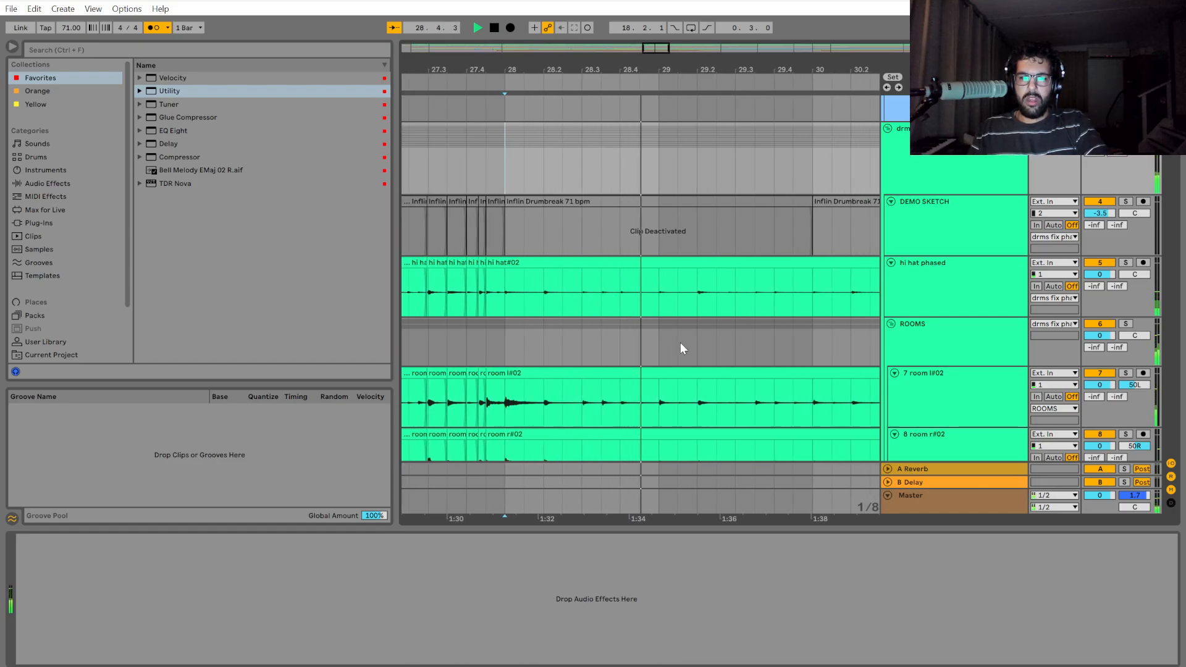
key(space)
Split the drum group's clips at bar 29.
click(617, 355)
scroll(617, 352, up, 4)
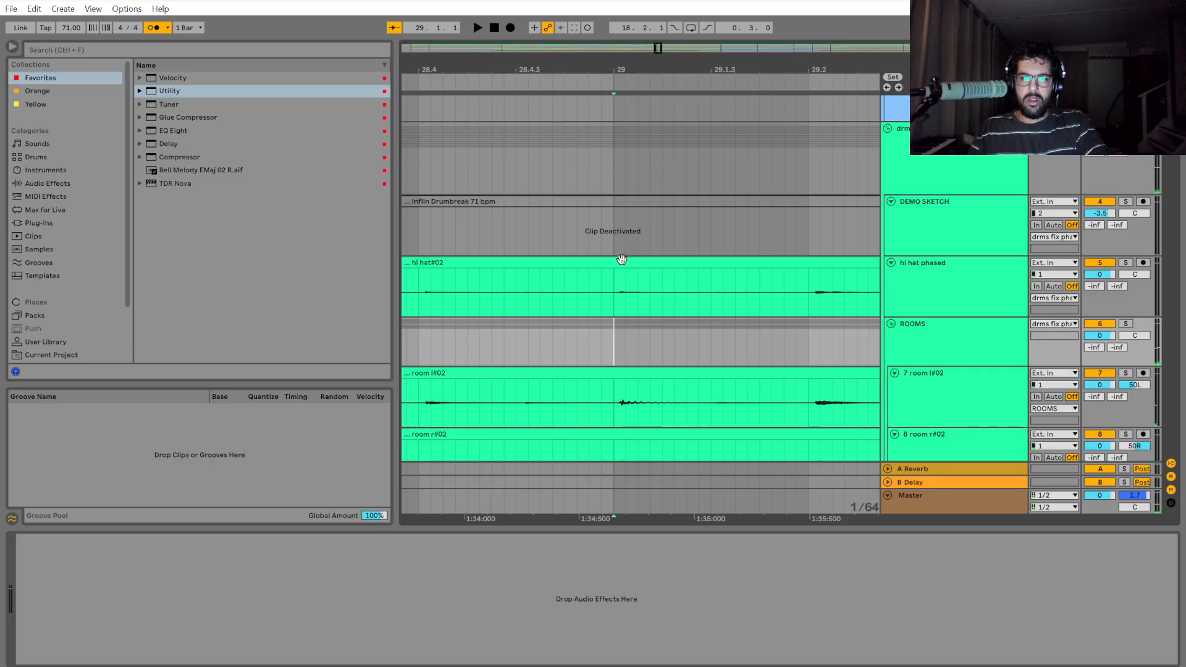
click(614, 158)
drag(613, 181, 615, 398)
key(ctrl+e)
scroll(616, 394, down, 5)
scroll(620, 369, up, 4)
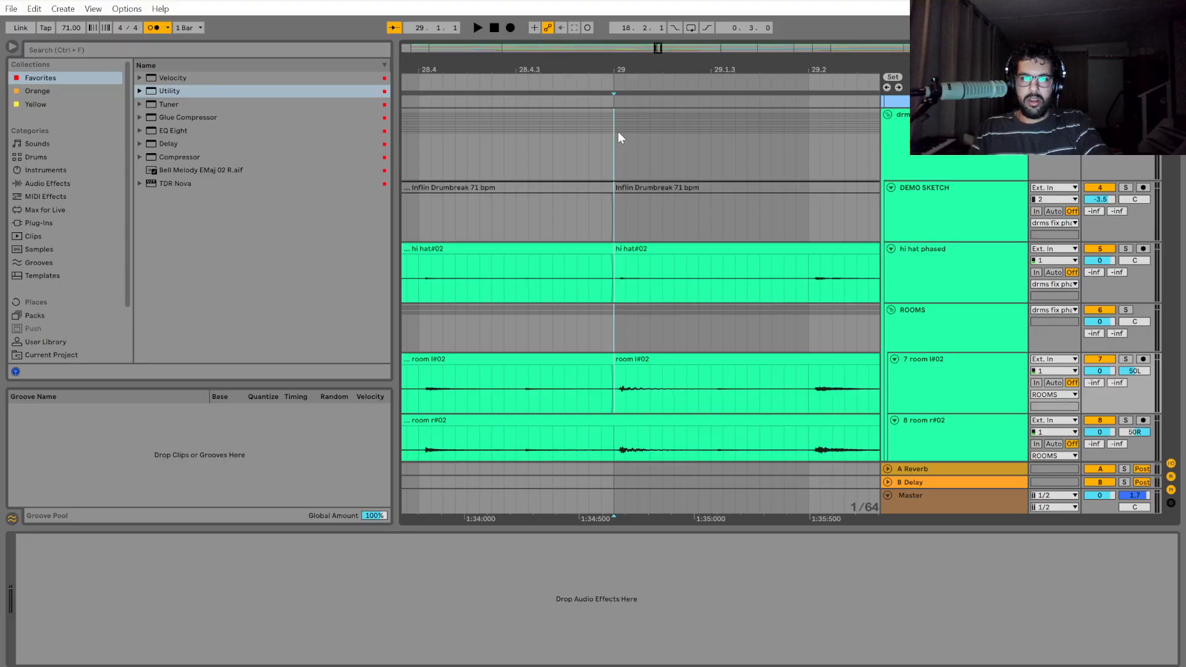
Split off a short drum section right after the bar 29 cut and play the drums from bar 29.
drag(618, 132, 739, 180)
key(ctrl+e)
key(space)
scroll(734, 180, down, 5)
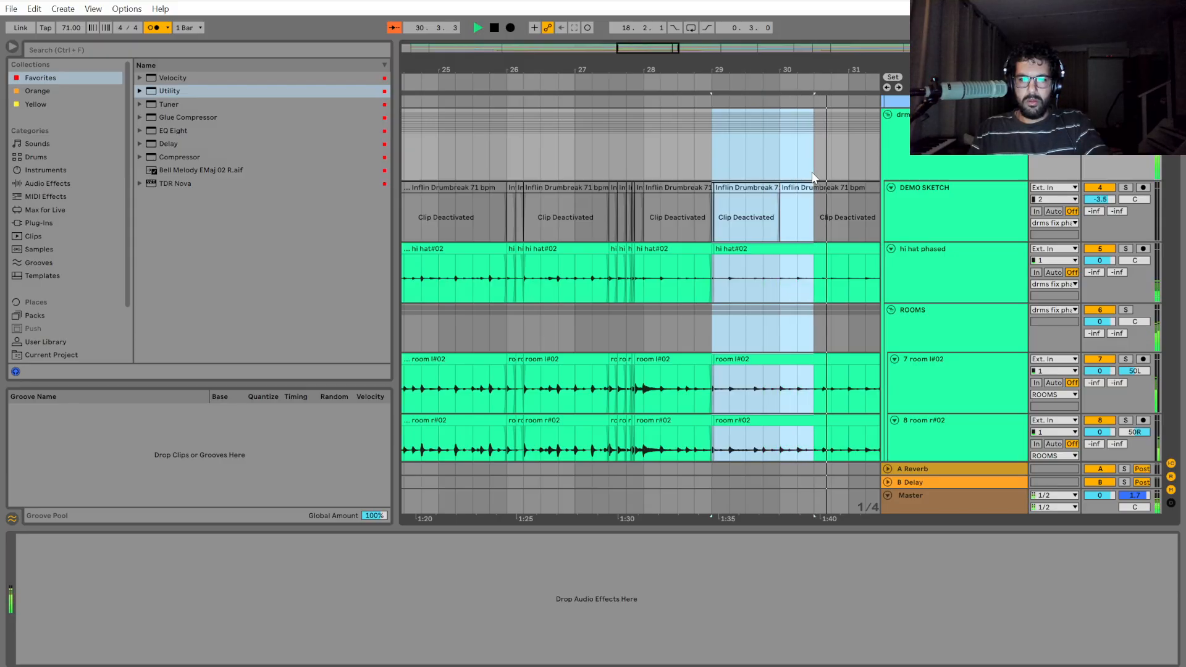
key(space)
Play the drums repeatedly from bar 29 to check the hits around the new cuts and into bar 30.
scroll(829, 195, up, 8)
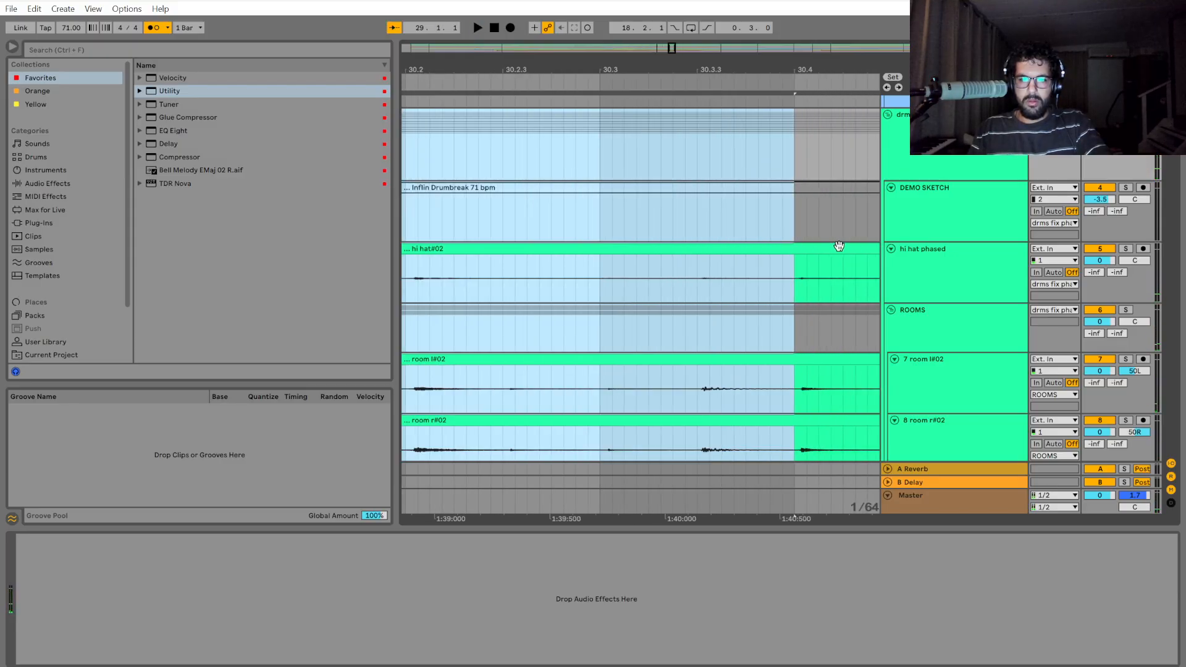
scroll(799, 365, down, 5)
scroll(533, 418, up, 8)
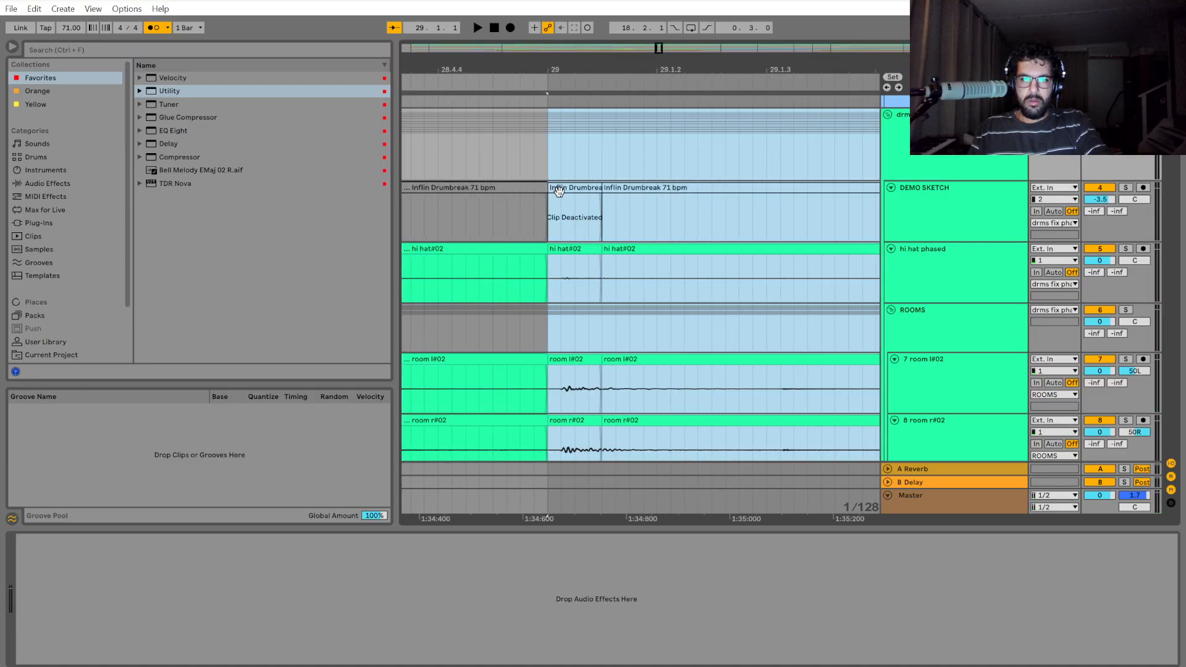
click(550, 155)
key(space)
scroll(654, 257, down, 3)
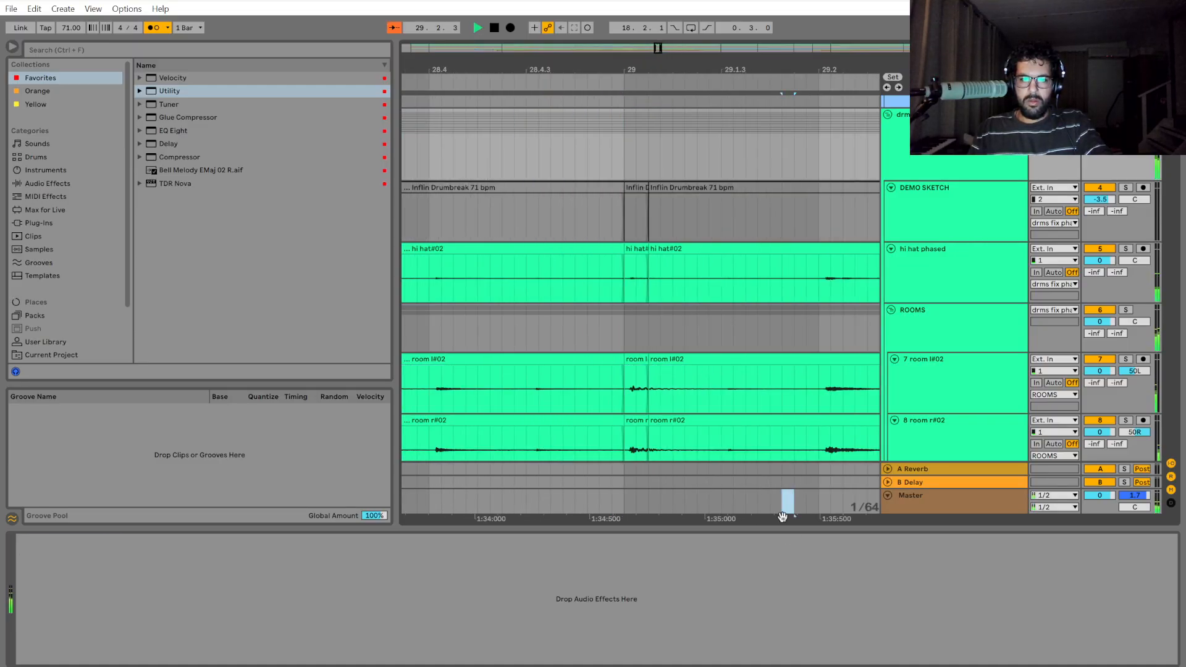
drag(783, 516, 464, 517)
scroll(640, 413, down, 3)
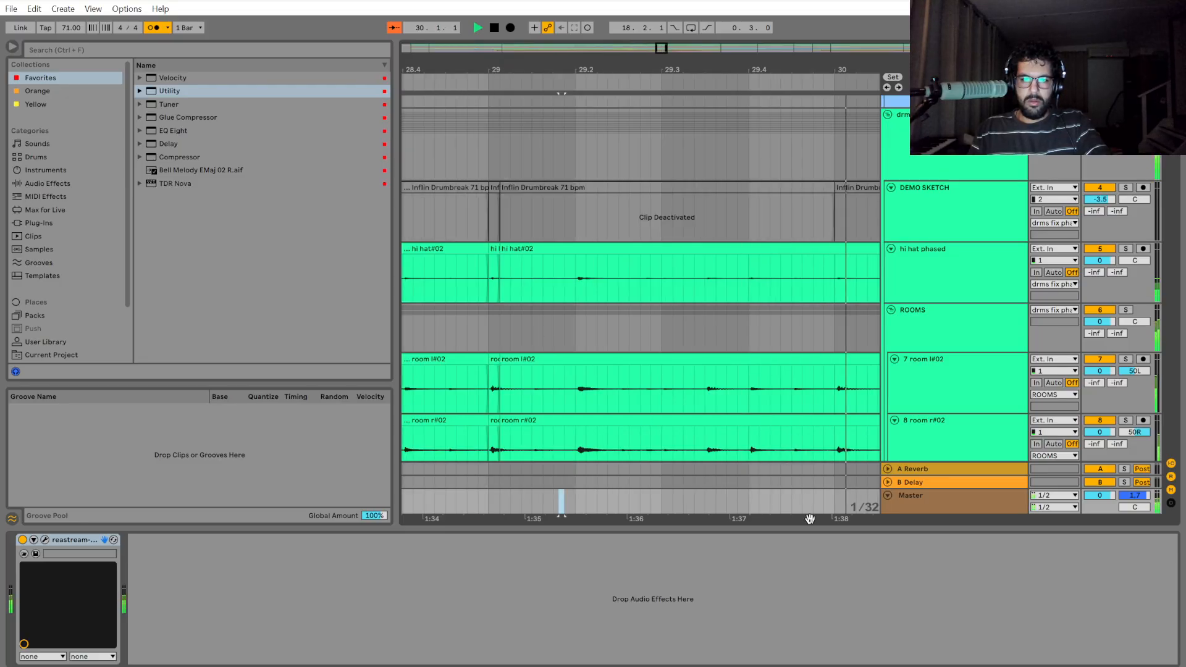
click(491, 152)
key(space)
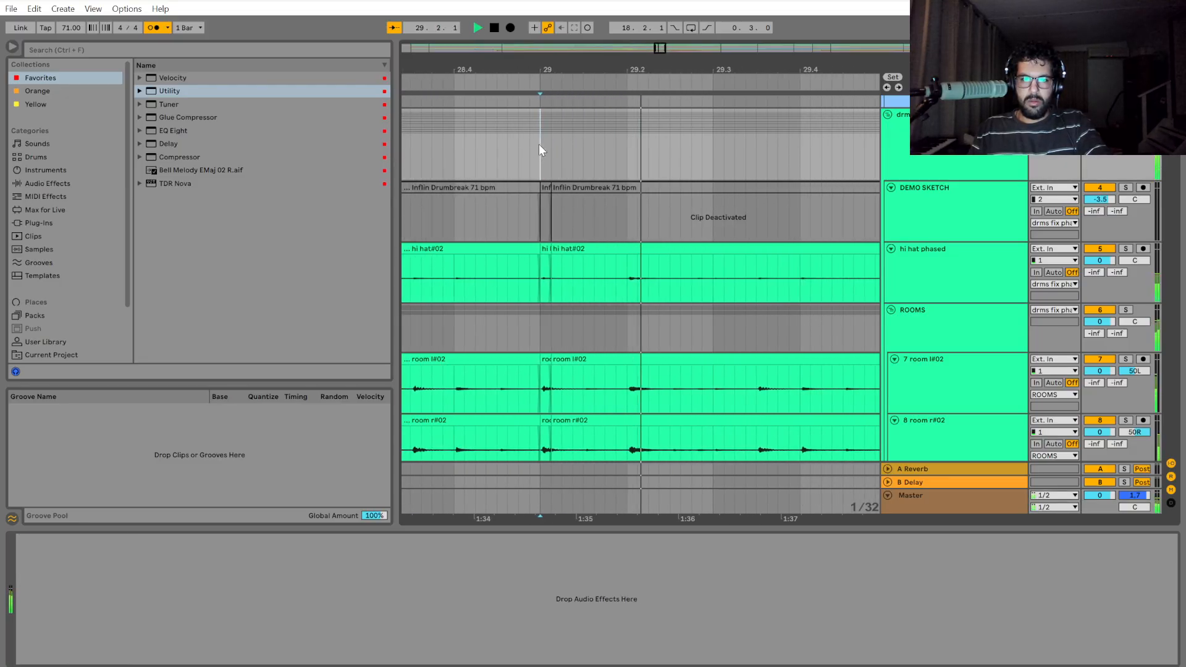
key(space)
key(space)
Select the drum group from bar 29 to bar 30 and split its clips at bar 30.
drag(532, 146, 732, 147)
click(566, 157)
key(space)
key(space)
key(space)
key(ctrl+e)
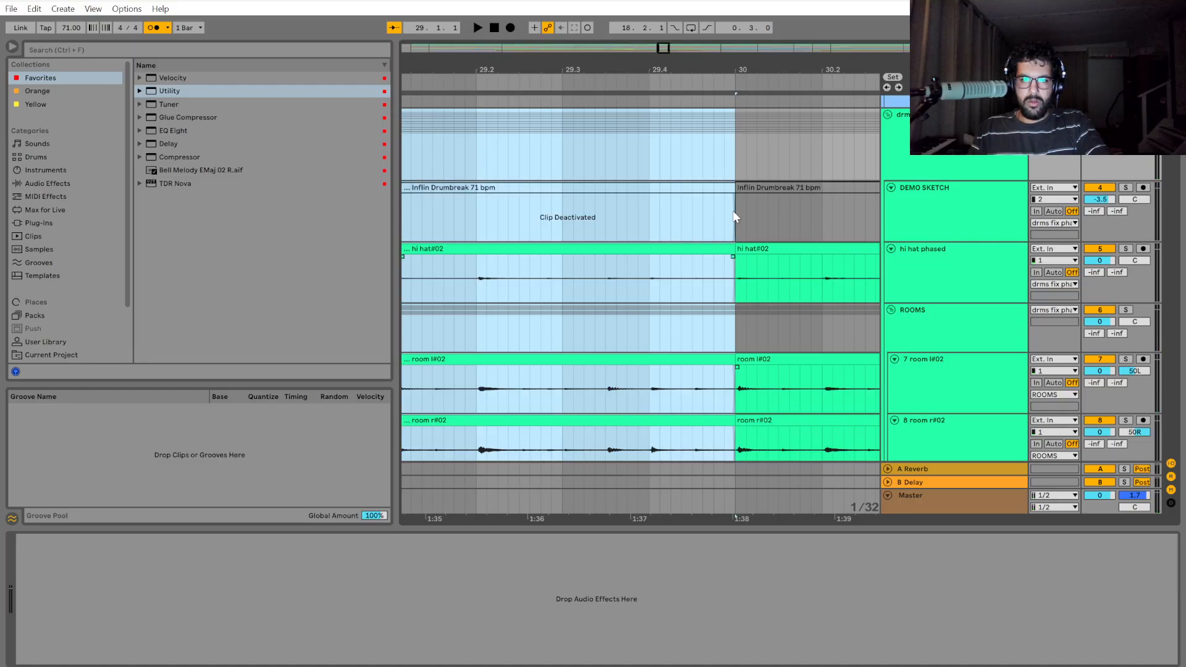
Shift the selected bar 29 drum section slightly earlier so it starts just ahead of the bar 29 gridline.
drag(653, 518, 771, 518)
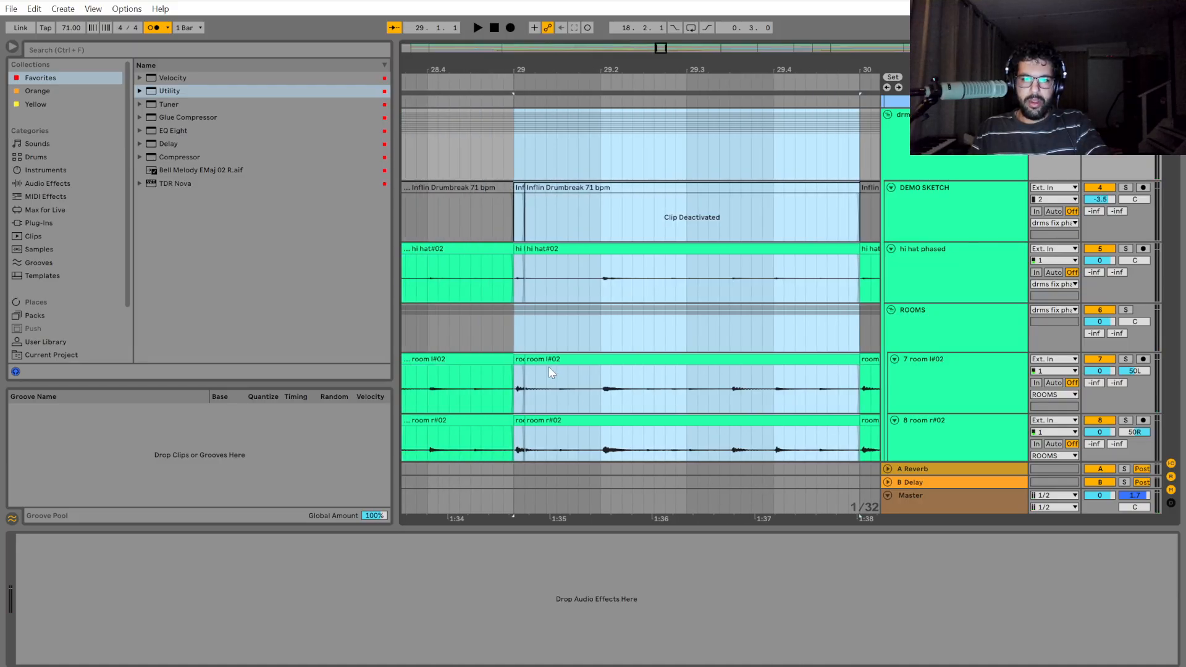
scroll(565, 372, up, 3)
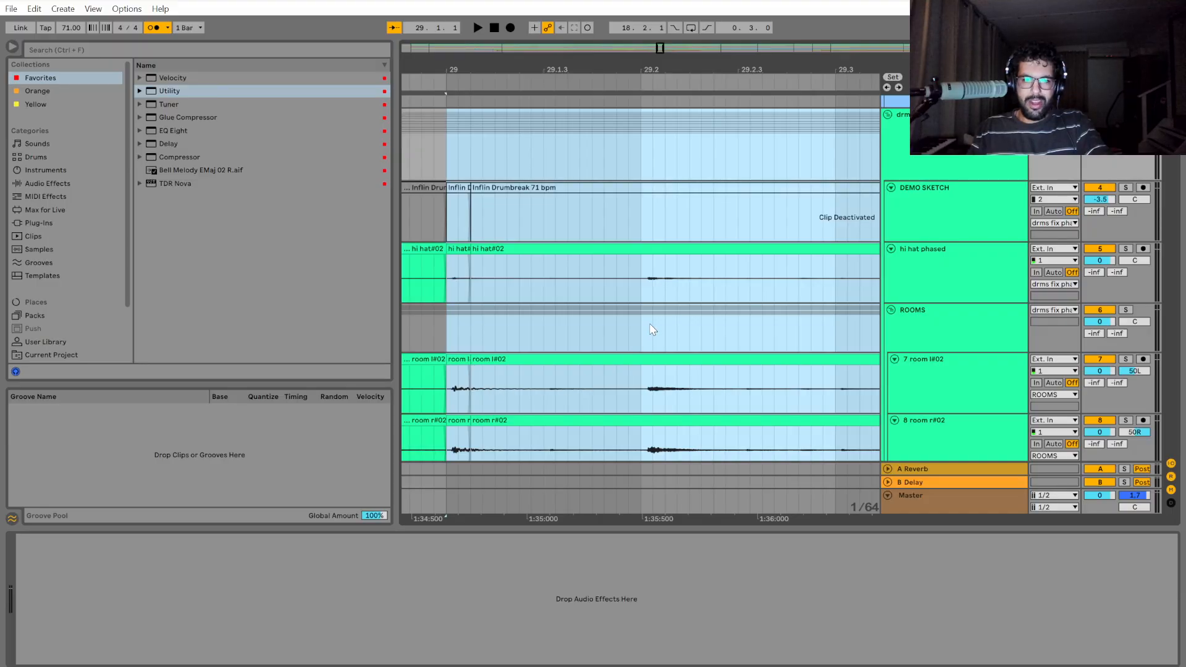
scroll(648, 334, up, 2)
scroll(648, 357, up, 2)
drag(646, 358, 631, 361)
scroll(643, 368, down, 6)
scroll(516, 339, up, 6)
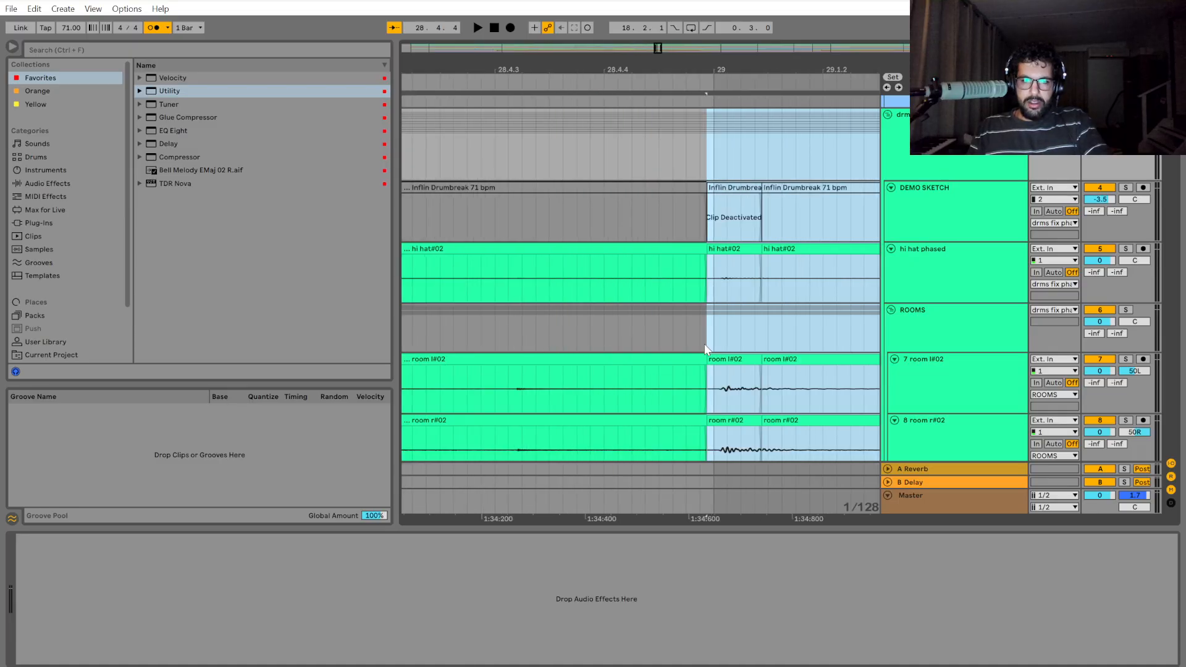
scroll(720, 343, up, 3)
Play the drums from 28.2 through the shifted section into bar 30.
scroll(722, 345, down, 6)
scroll(721, 345, down, 3)
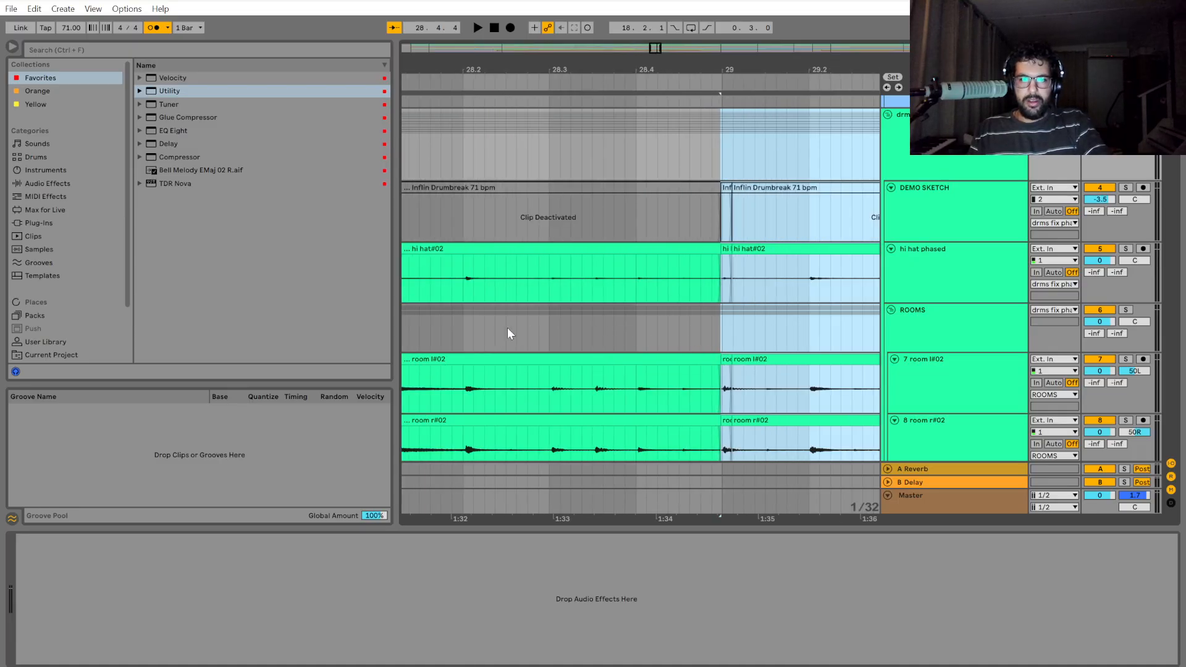
click(463, 328)
key(space)
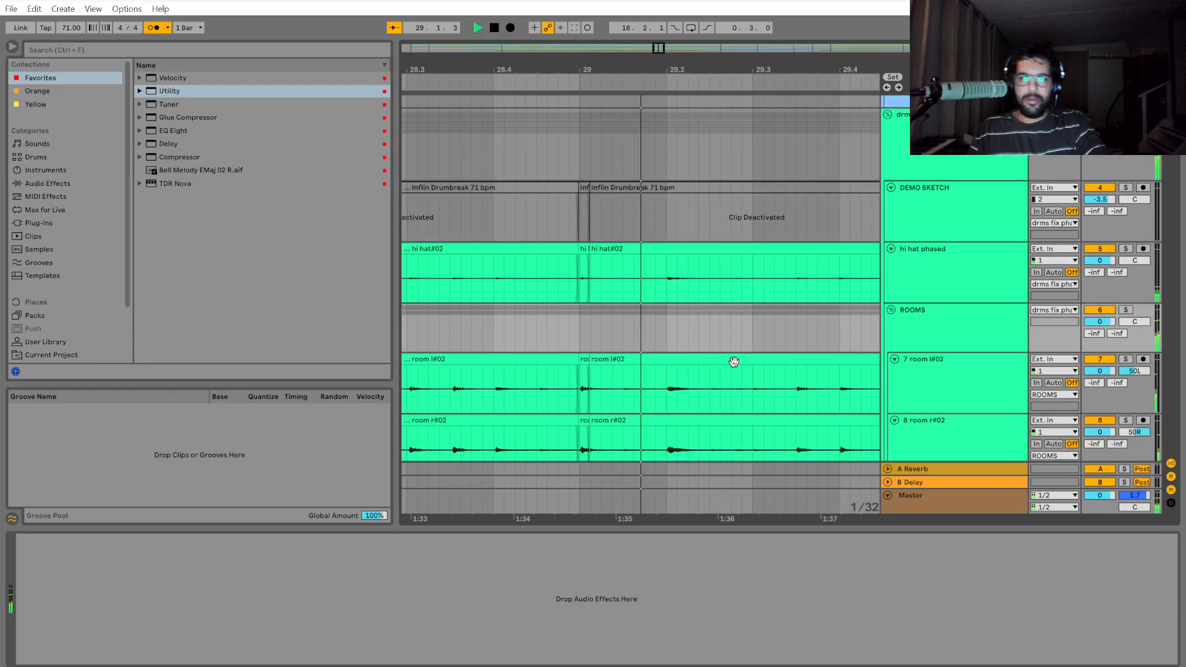
drag(663, 523, 477, 531)
key(space)
Select the drum group from bar 30 to bar 31 and split its clips at bar 31.
scroll(574, 364, up, 5)
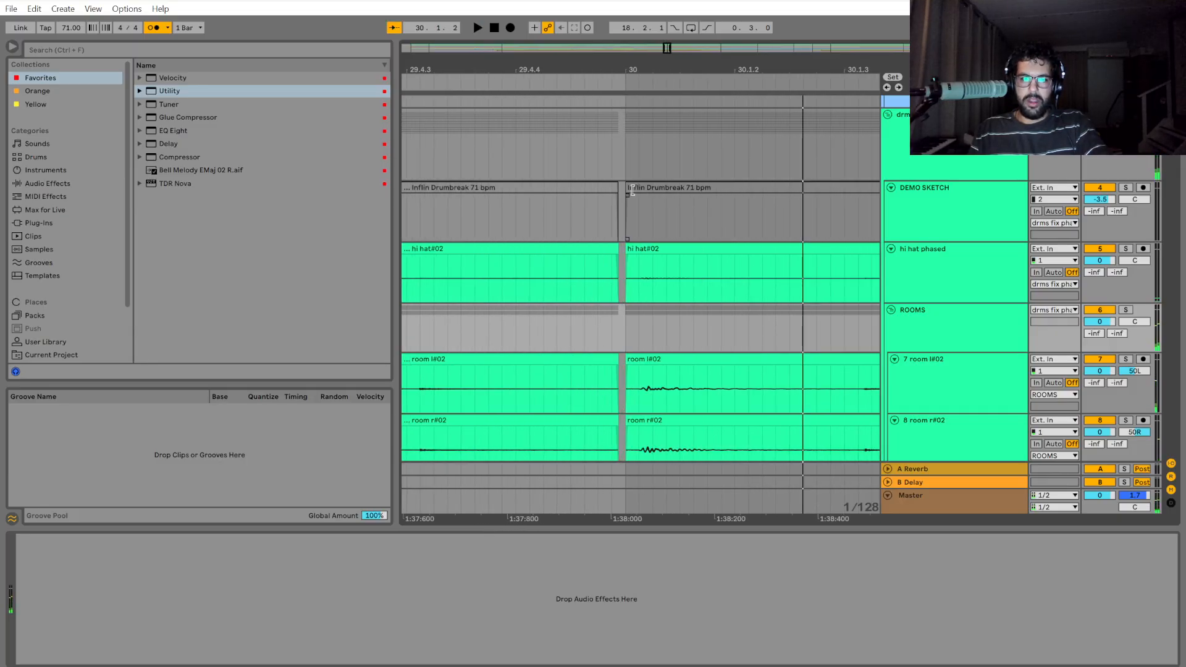
drag(629, 153, 924, 149)
scroll(731, 251, down, 3)
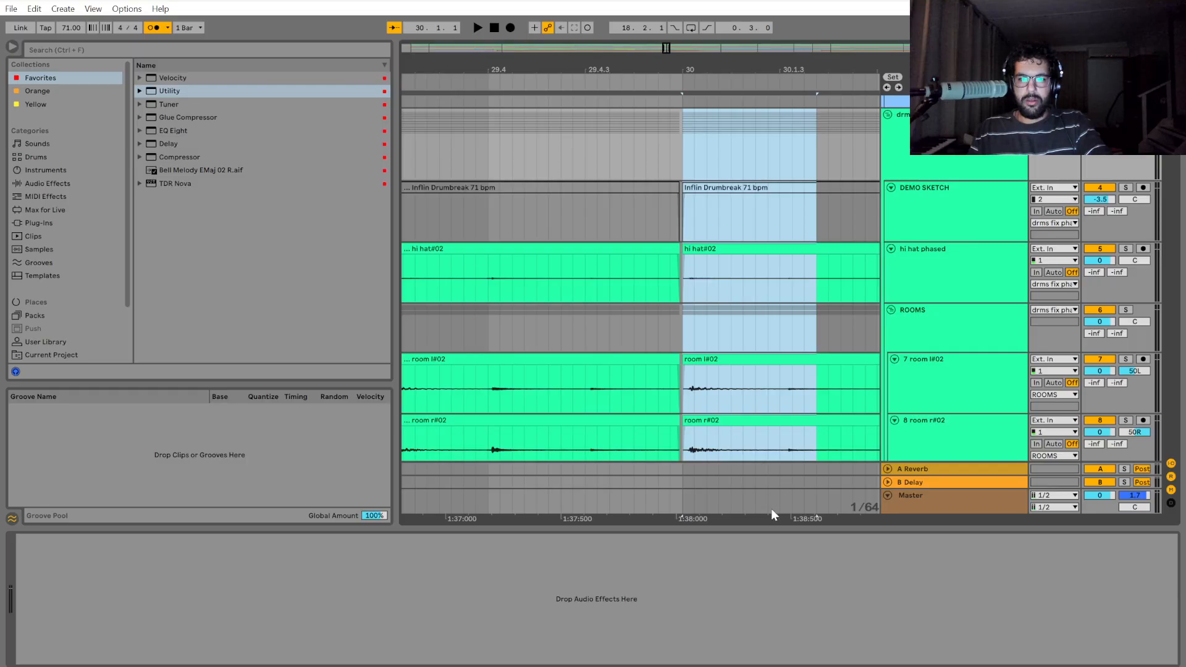
drag(683, 153, 747, 168)
key(ctrl+e)
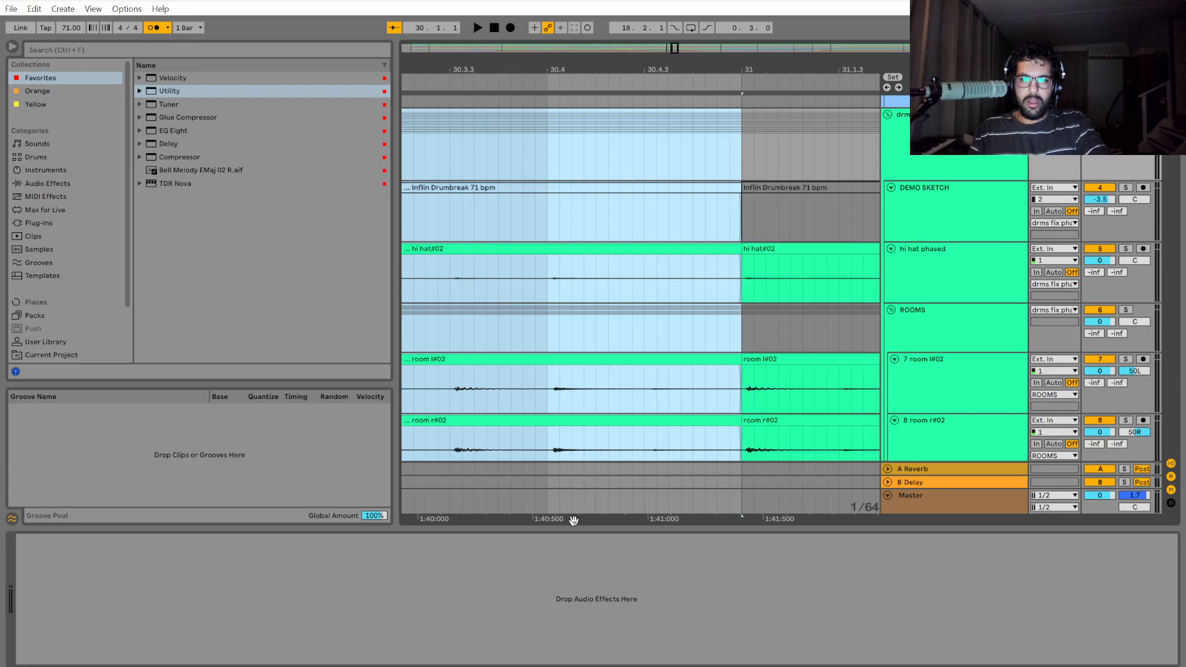
Shift the selected bar 30 drum section slightly earlier to close the gap after the bar 29 section.
drag(574, 521, 1142, 515)
scroll(508, 350, up, 5)
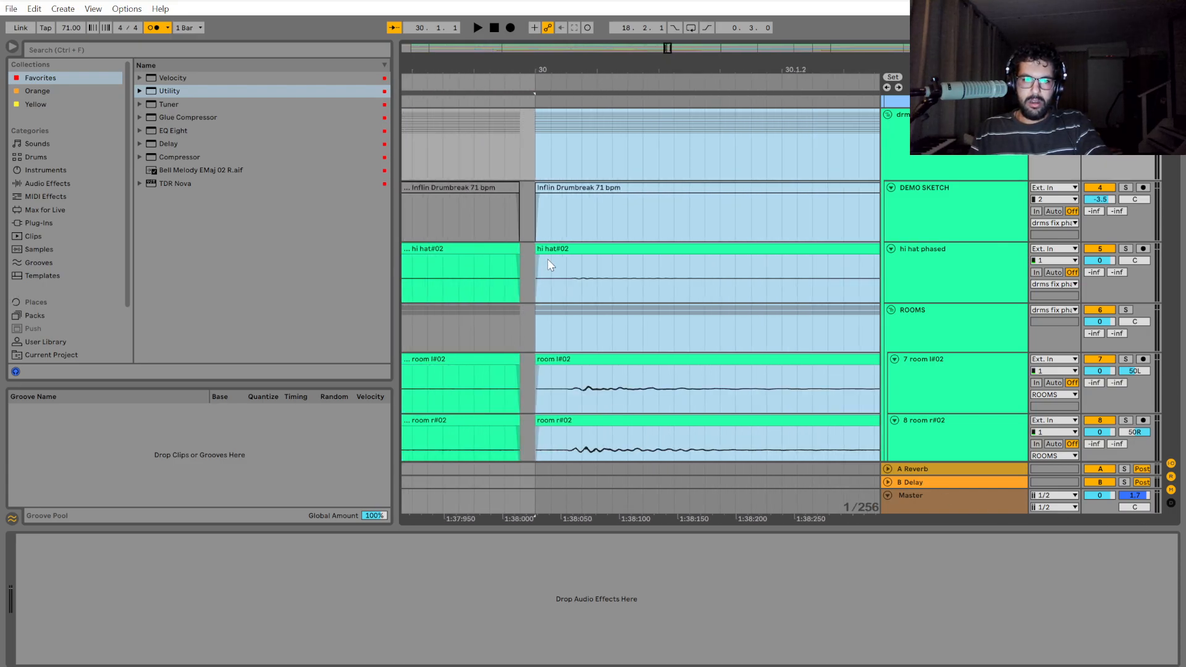
scroll(549, 265, up, 2)
drag(575, 250, 548, 259)
Play the drums within bar 30 and again from 30.4 across the cut at bar 31.
scroll(614, 336, down, 5)
scroll(622, 342, down, 8)
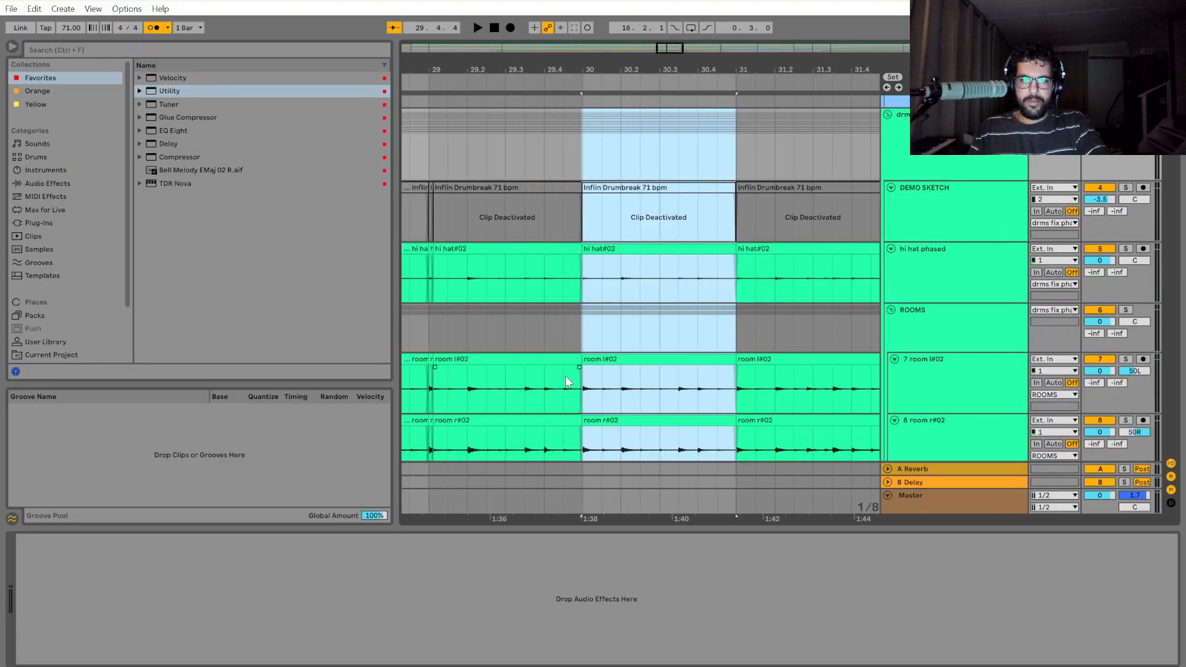
click(622, 337)
key(space)
scroll(639, 351, up, 3)
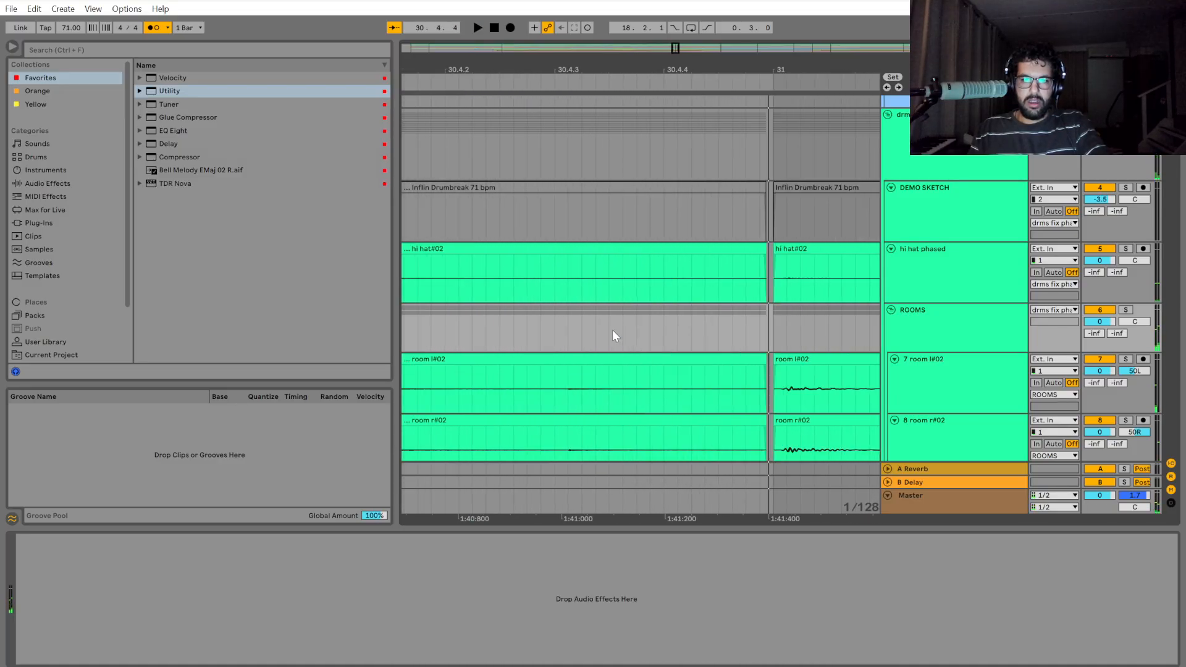
key(space)
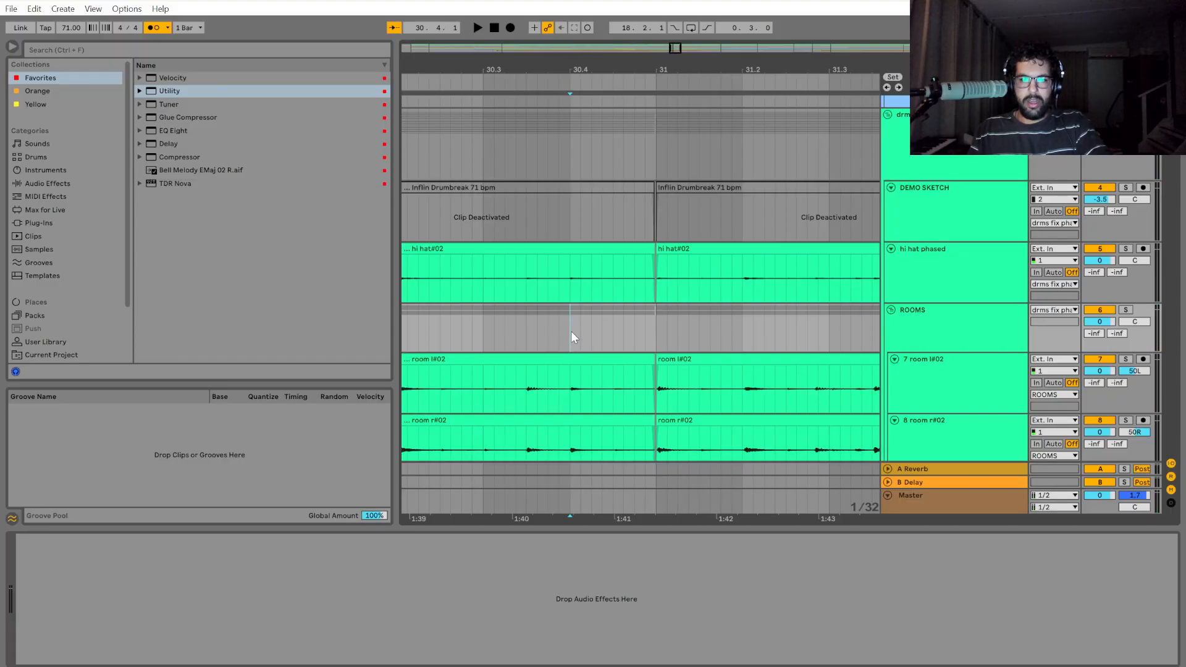
key(space)
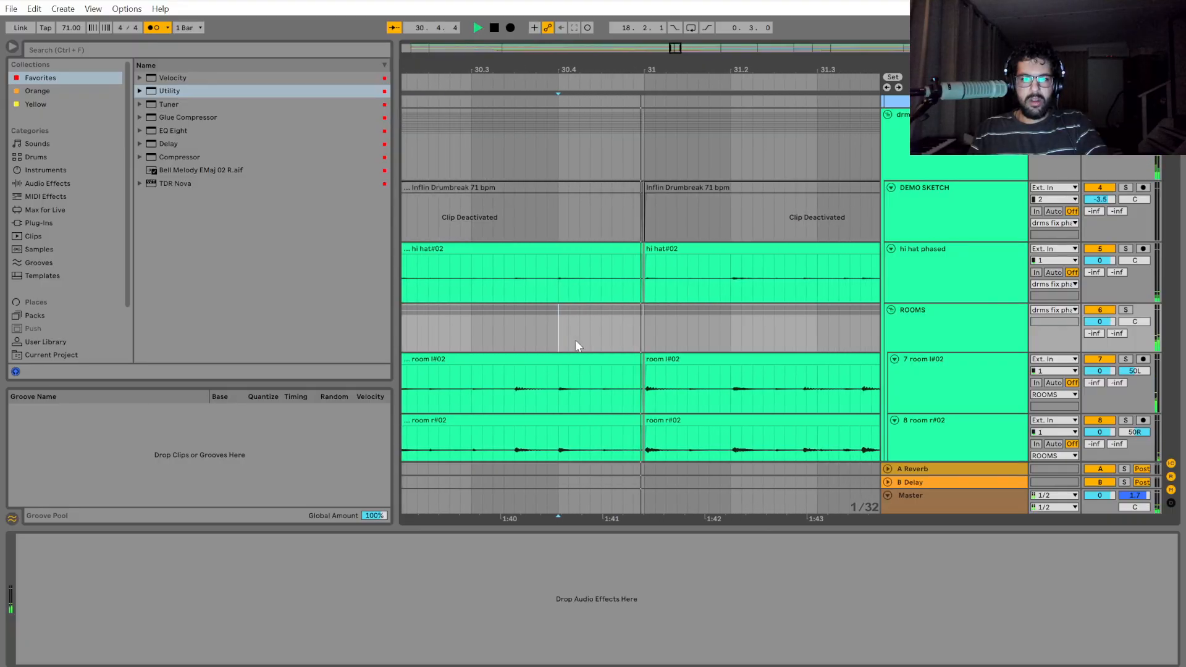
key(space)
Play the drums from bar 31 twice to check the timing up to bar 32.
scroll(627, 346, up, 5)
scroll(660, 356, up, 2)
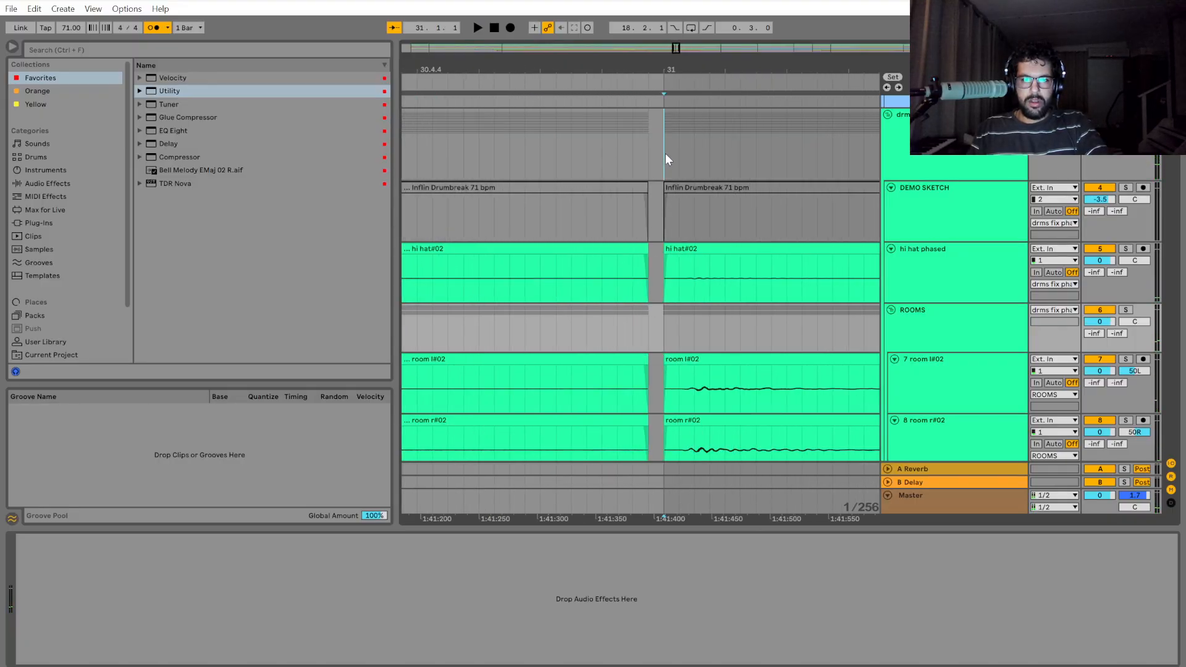
drag(665, 159, 848, 183)
scroll(766, 413, down, 4)
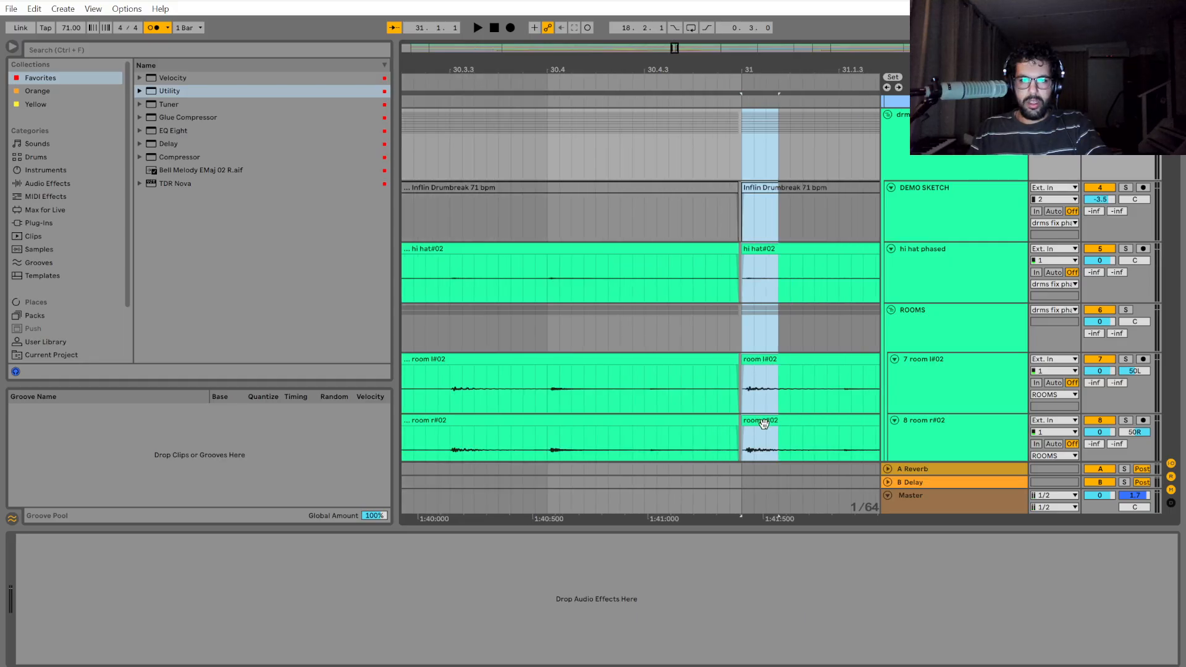
drag(794, 520, 613, 488)
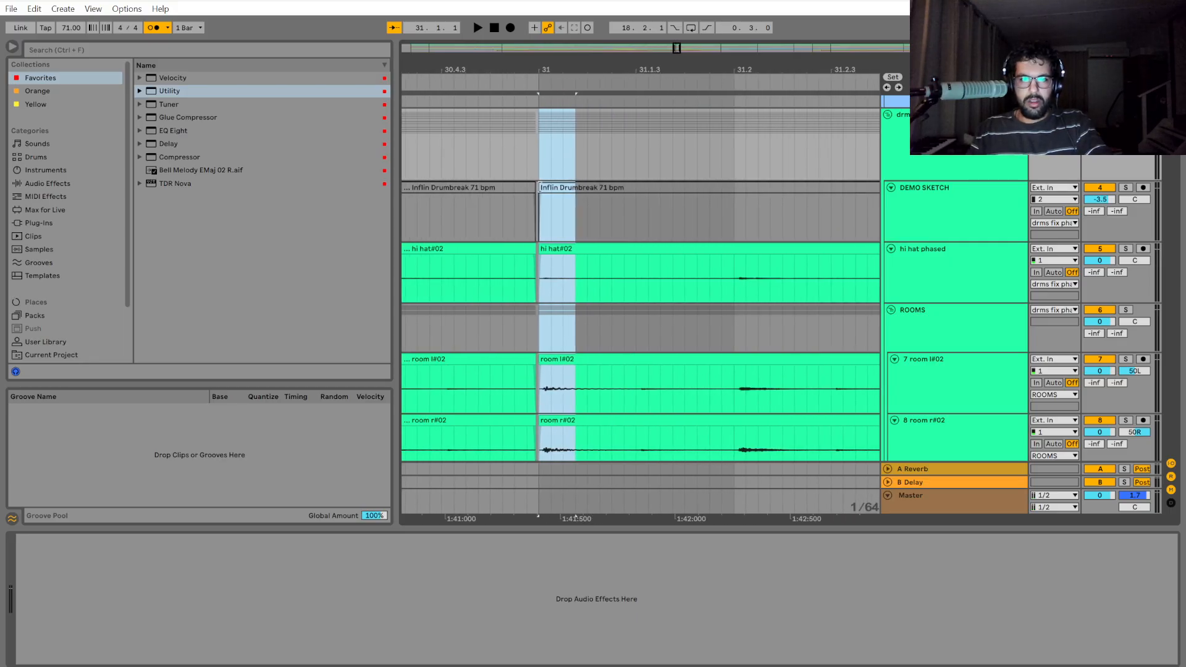
click(543, 154)
key(space)
drag(544, 153, 981, 171)
scroll(777, 476, down, 5)
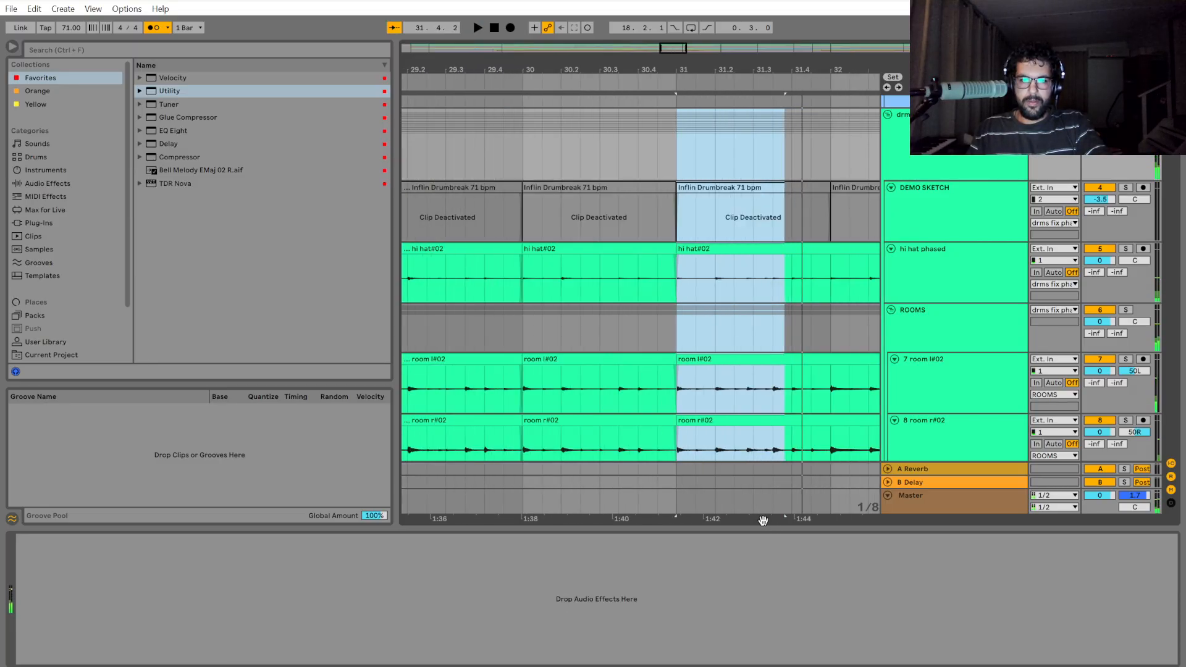
drag(763, 520, 636, 507)
click(547, 146)
key(space)
Select the drum group from bar 31 to bar 32 and split its clips at bar 32.
drag(547, 147, 703, 157)
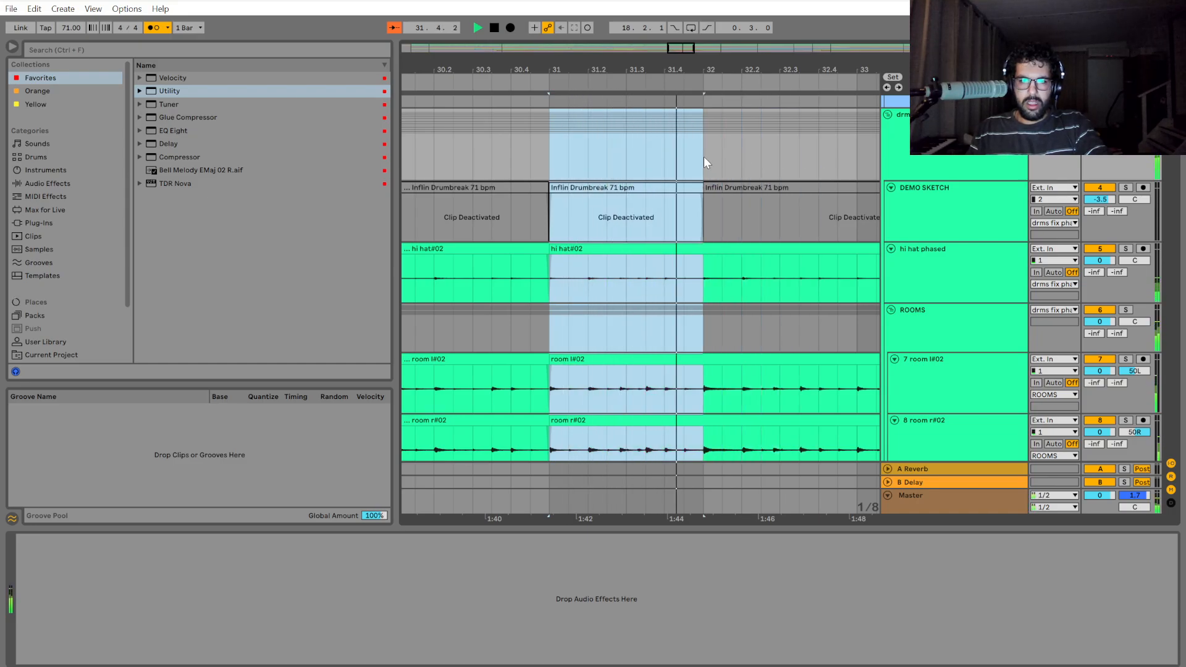
key(space)
key(ctrl+e)
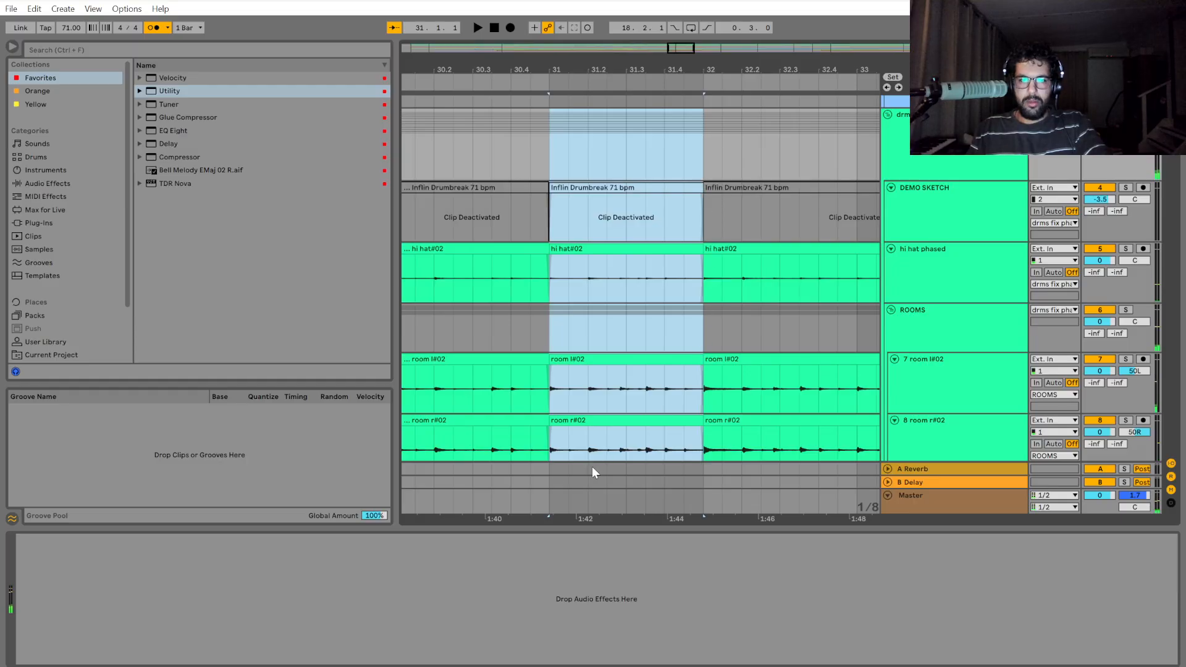
Shift the selected bar 31 drum section slightly earlier to close the gap after the bar 30 section.
scroll(538, 431, up, 6)
scroll(656, 371, up, 2)
drag(725, 360, 710, 364)
scroll(721, 401, down, 5)
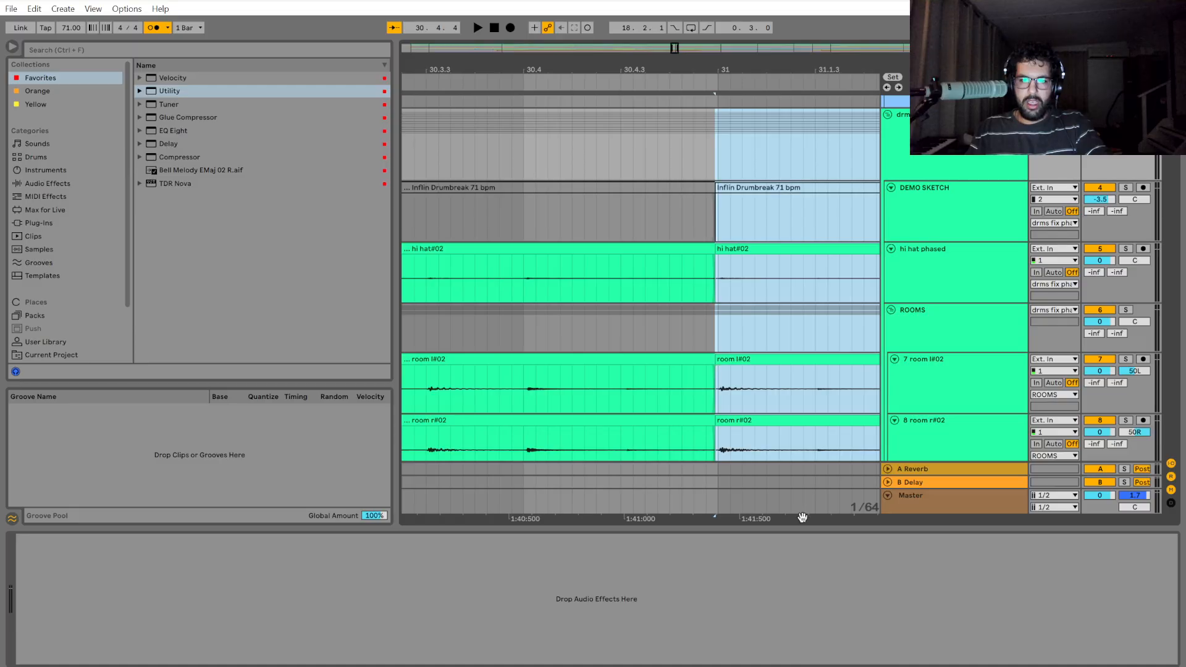
Select the drum section starting at bar 32 and extend its start back to close the gap before it.
drag(802, 518, 516, 467)
scroll(606, 420, down, 5)
scroll(719, 426, up, 9)
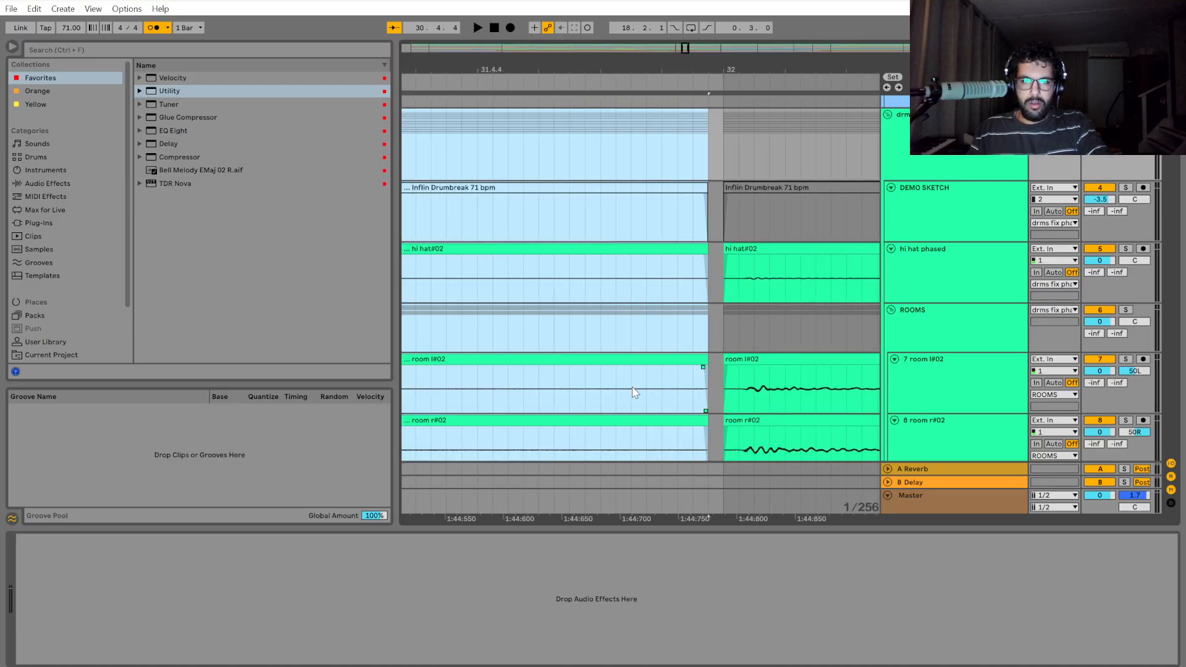
click(776, 189)
drag(728, 250, 712, 251)
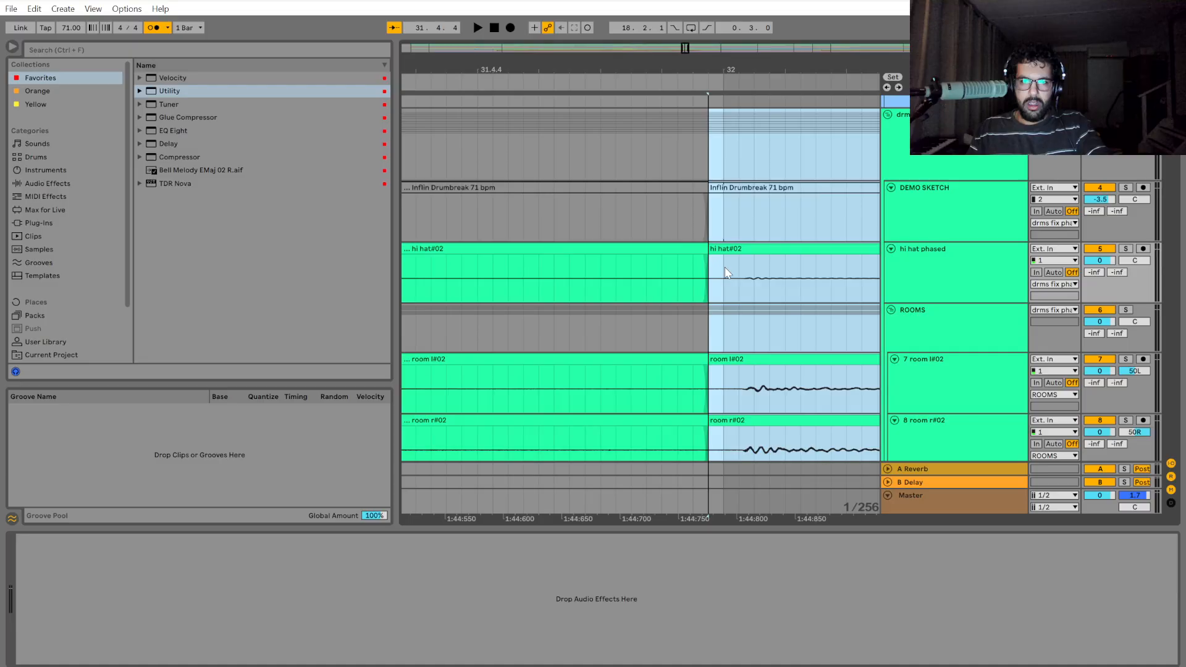
Examine the waveforms around the bar 32 edit across the room, kick, overhead, snare and tom tracks.
scroll(741, 391, down, 3)
scroll(743, 393, down, 3)
scroll(744, 402, down, 4)
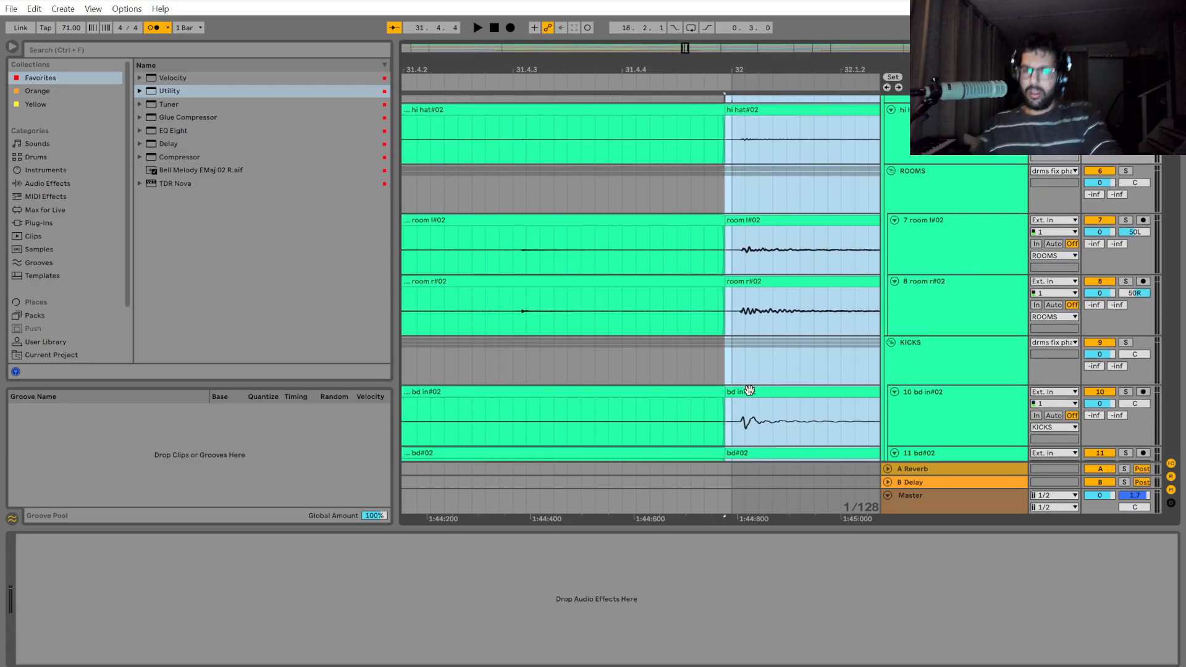
scroll(781, 328, down, 5)
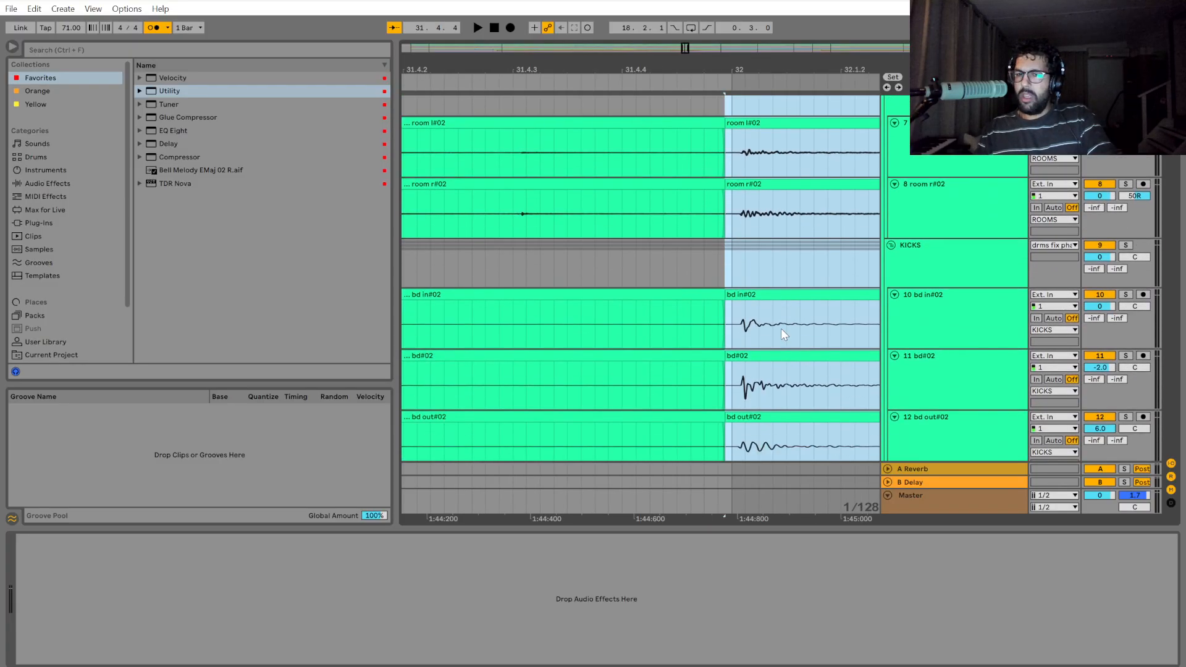
scroll(786, 344, down, 6)
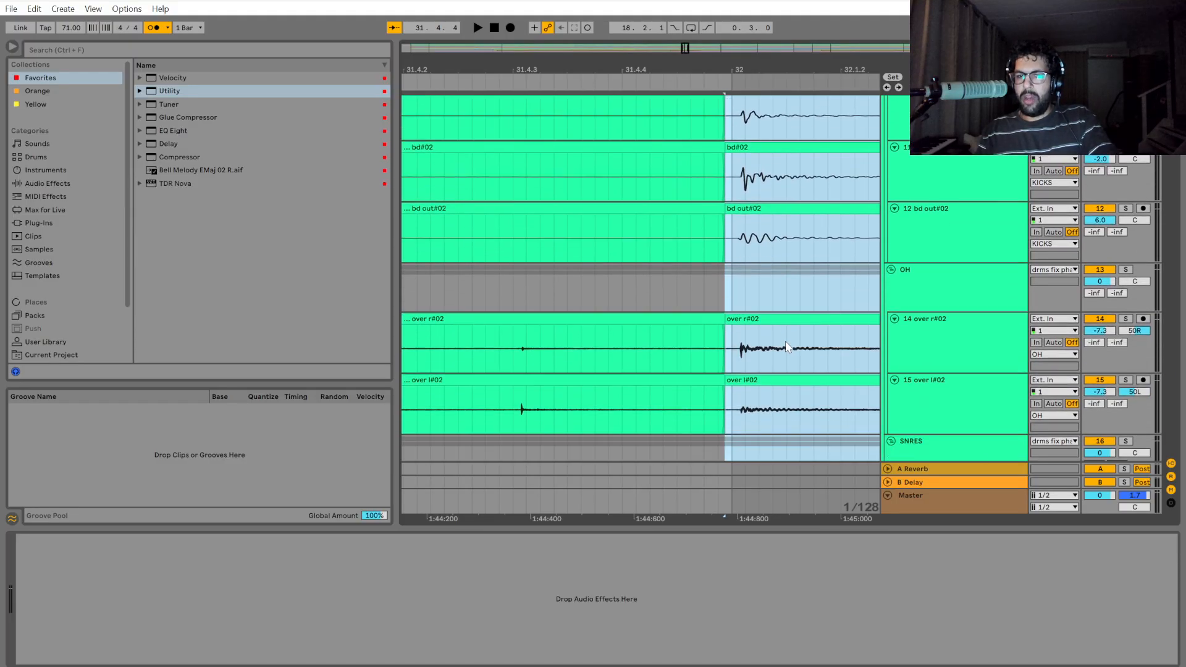
scroll(780, 348, down, 3)
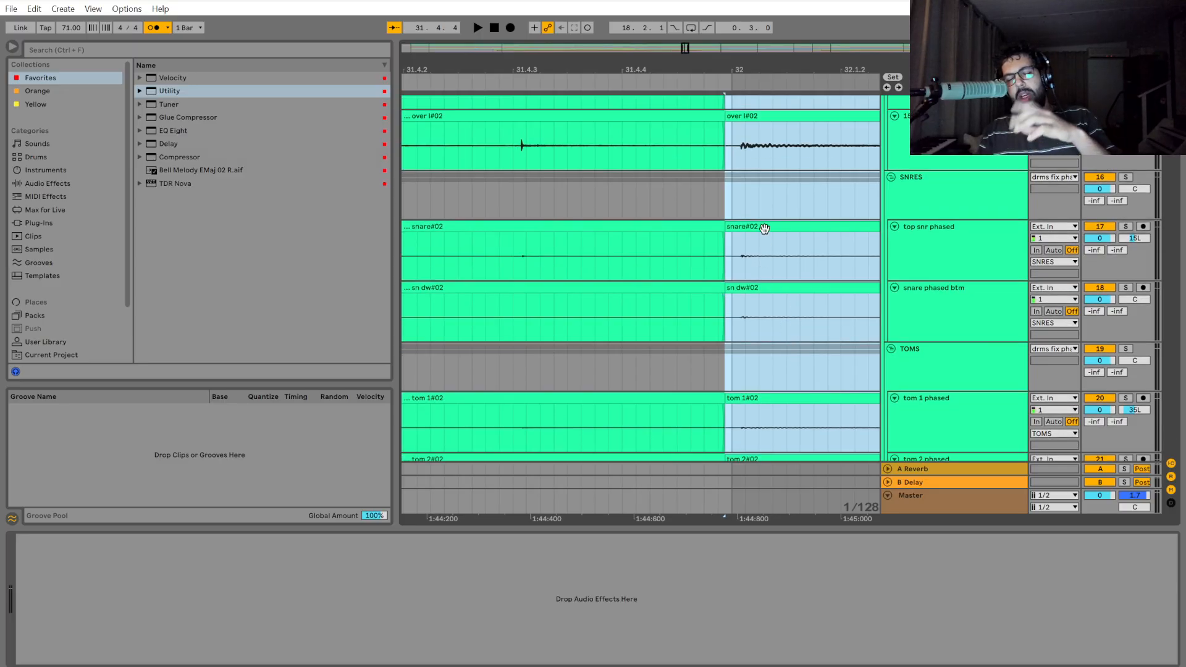
click(722, 207)
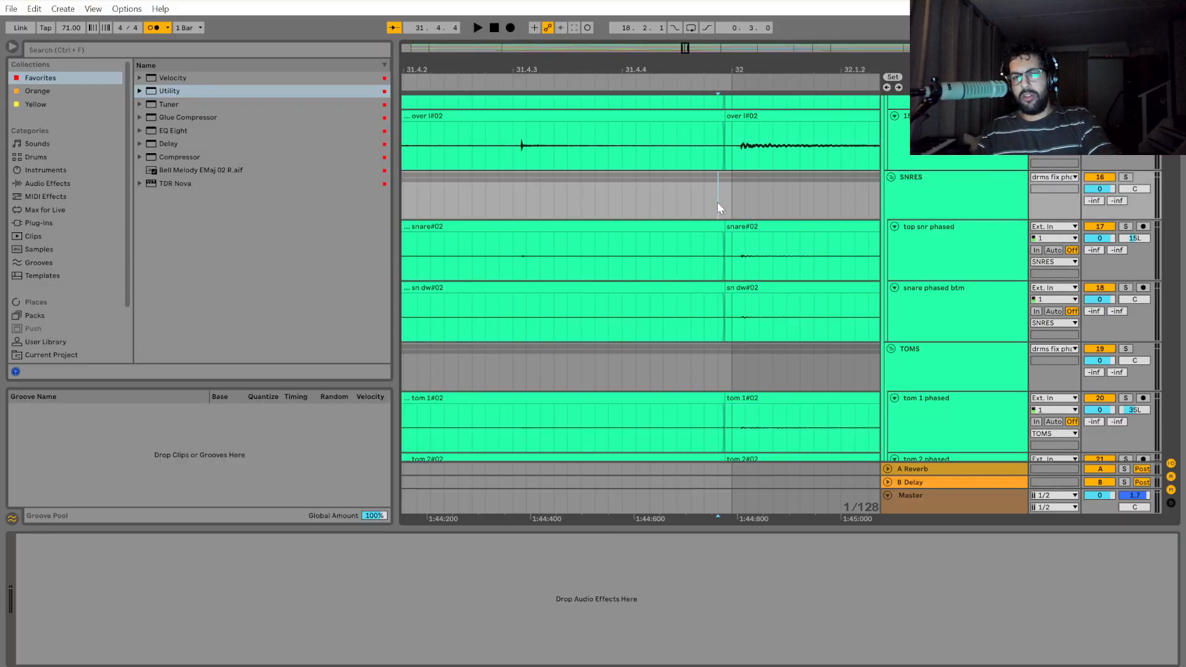
Play the drums from bar 29 to check the edited sections leading up to bar 32.
scroll(711, 222, down, 8)
scroll(682, 370, up, 5)
scroll(652, 386, down, 6)
scroll(646, 377, up, 6)
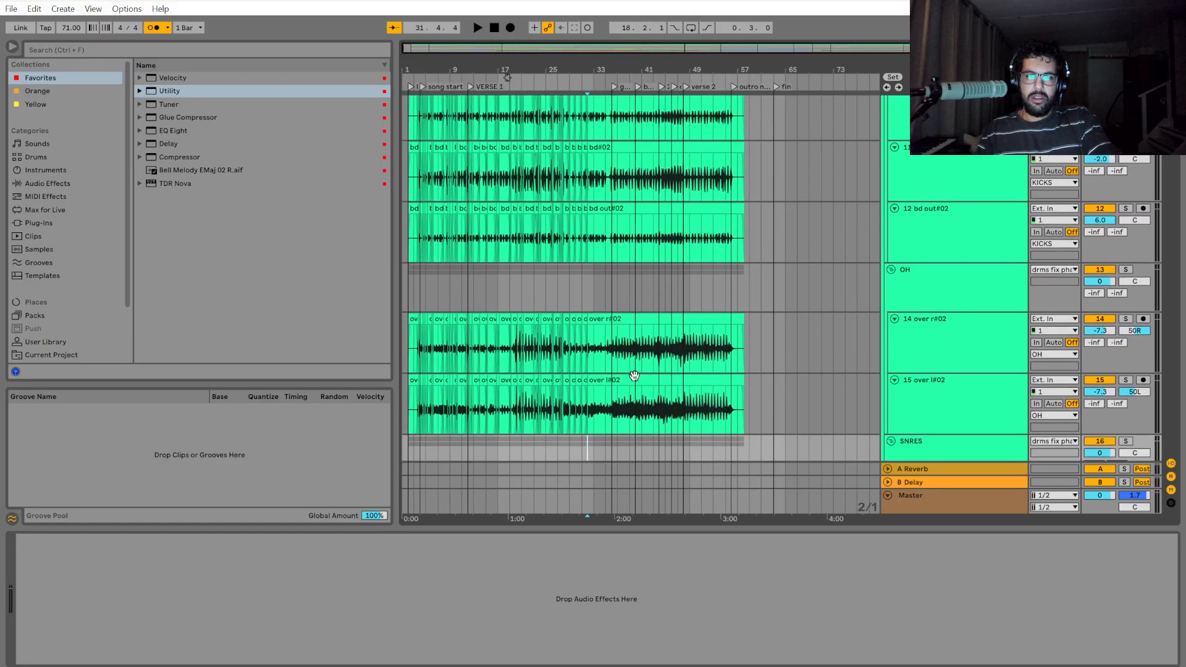
scroll(576, 275, up, 2)
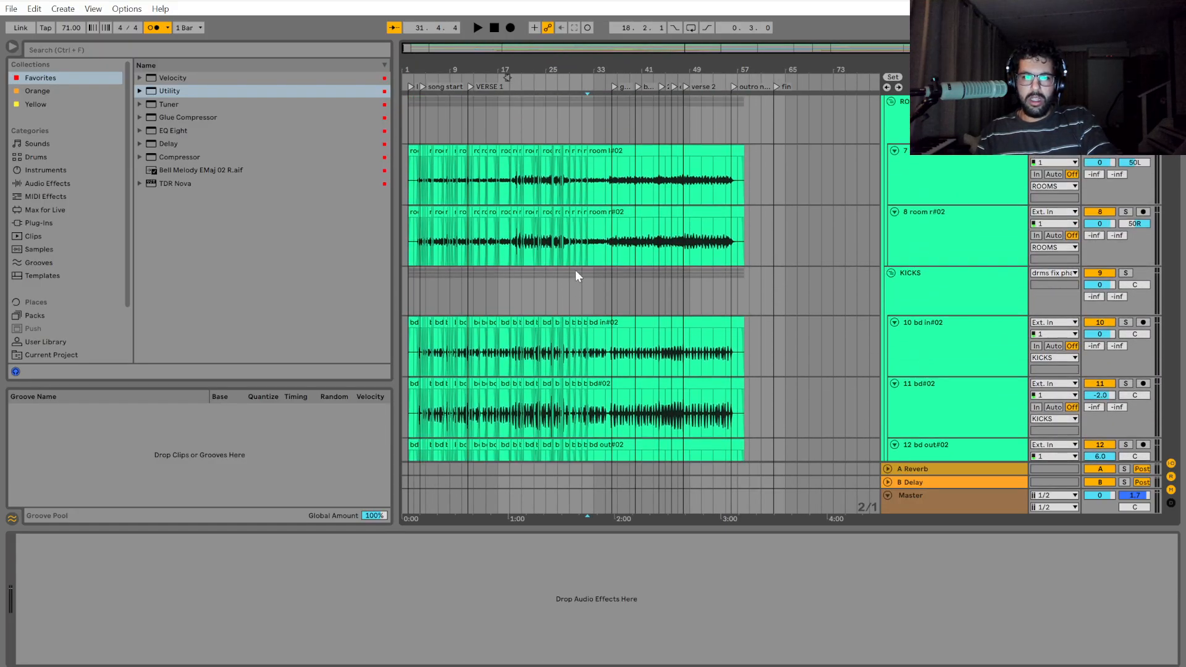
scroll(619, 155, up, 6)
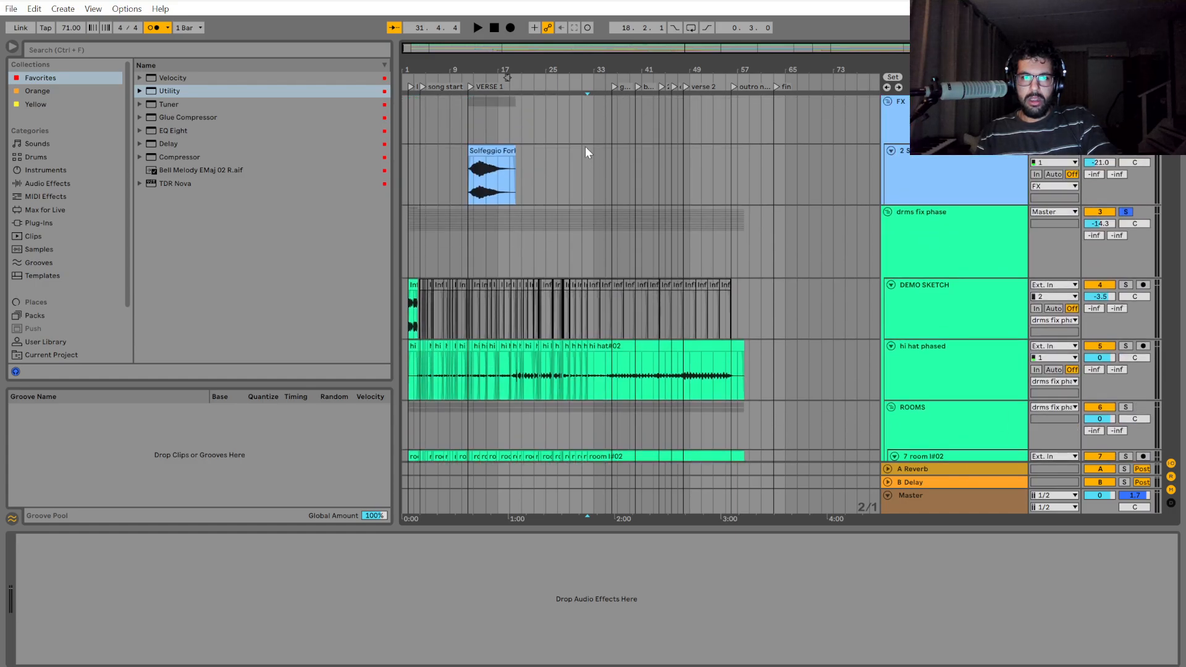
click(568, 169)
scroll(587, 204, up, 5)
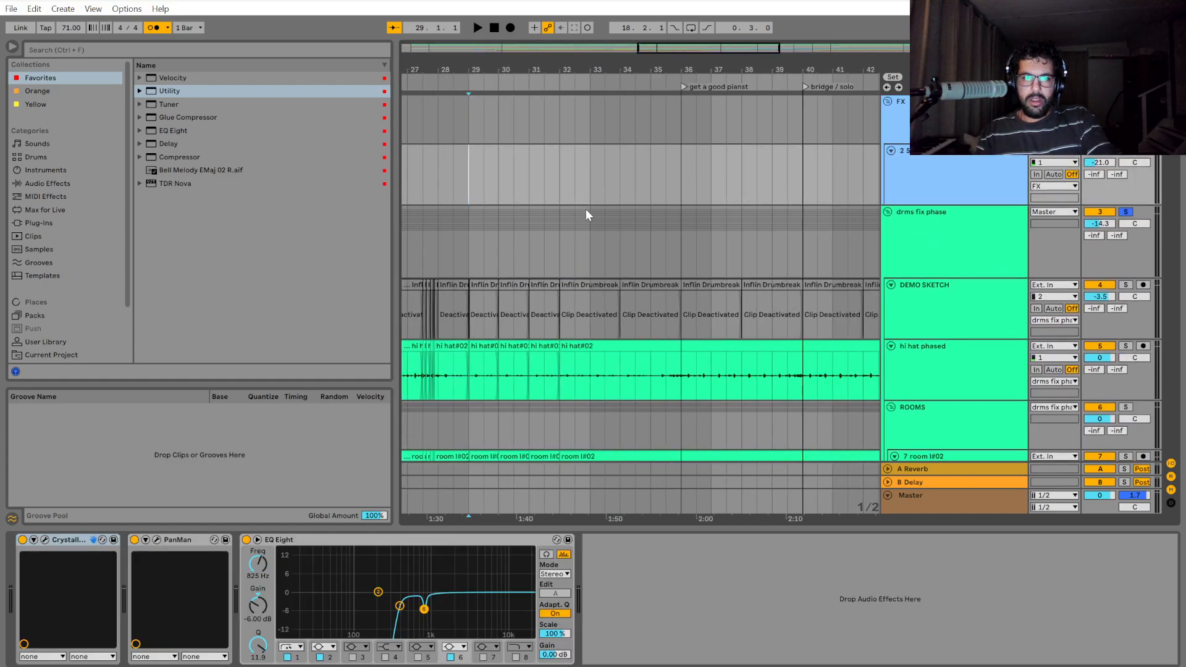
key(space)
scroll(630, 223, up, 5)
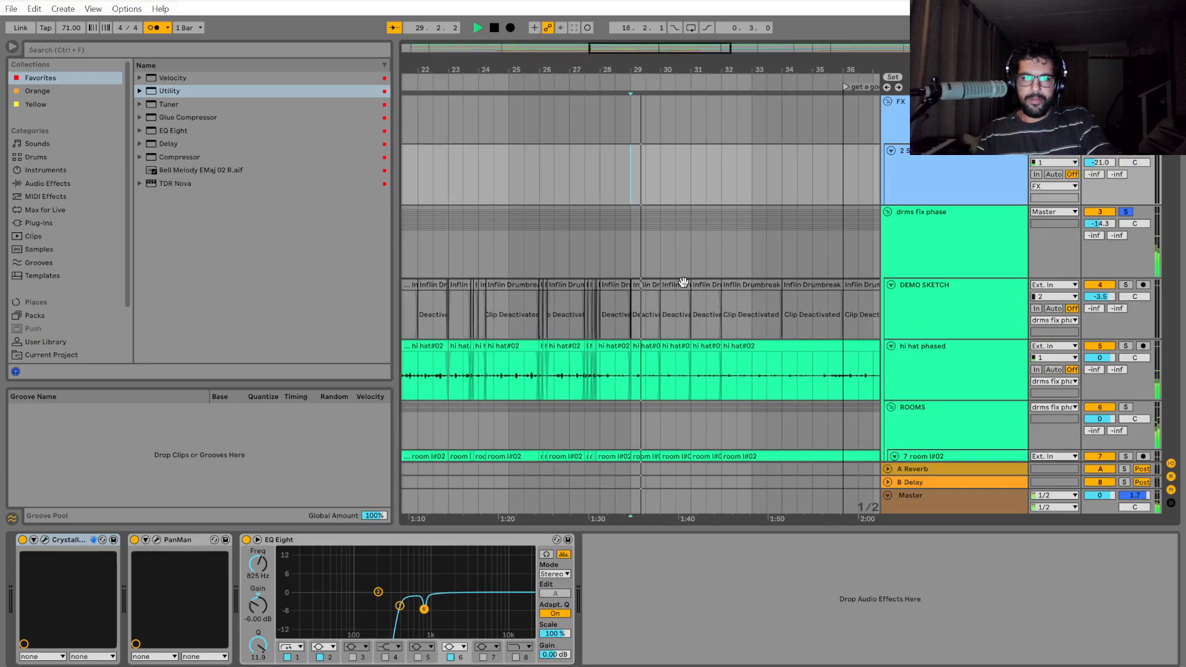
scroll(698, 284, down, 3)
scroll(742, 315, down, 2)
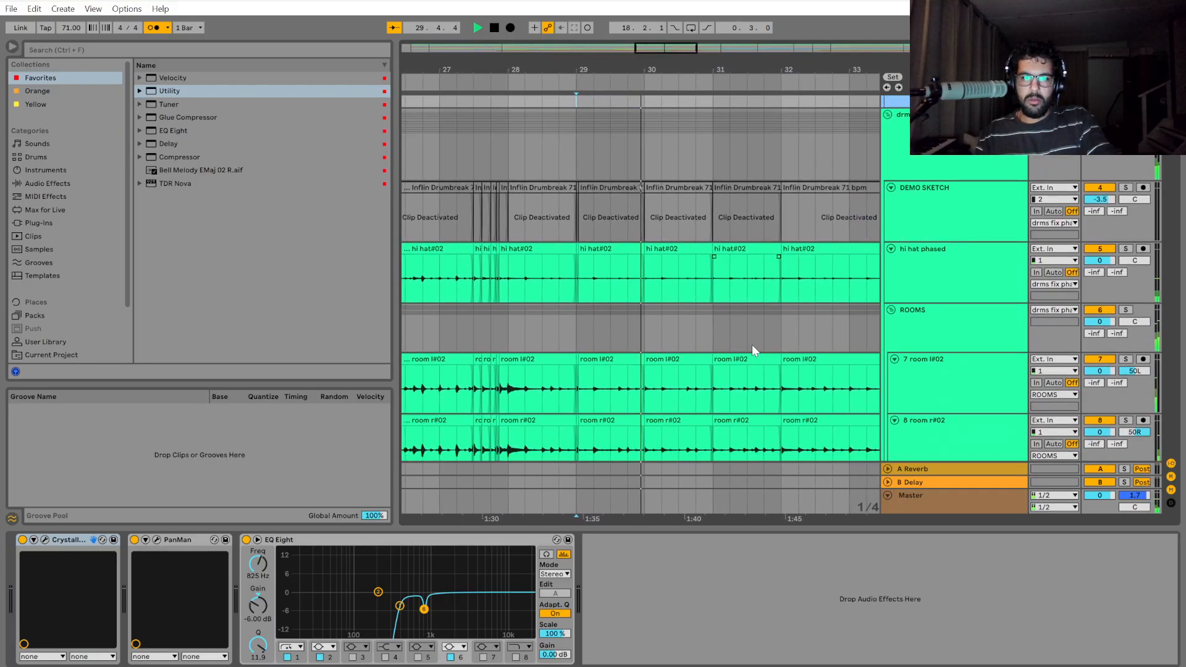
Continue playback from bar 32 and again from bar 31 to check the transition into bar 32.
click(756, 343)
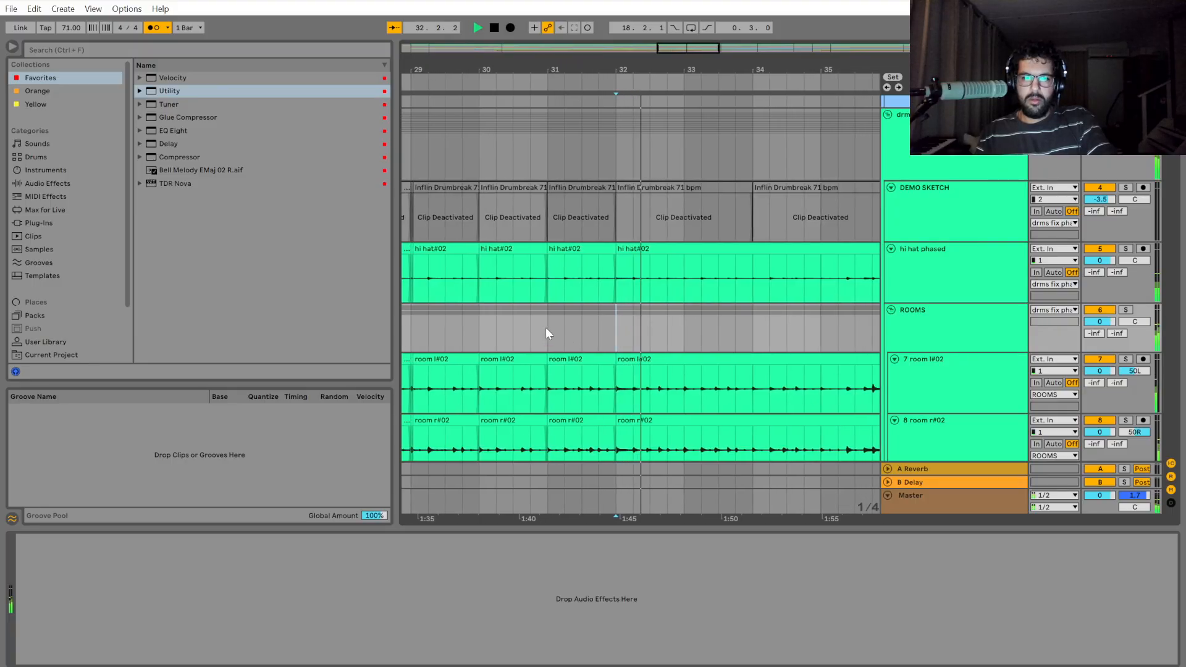
scroll(566, 275, down, 4)
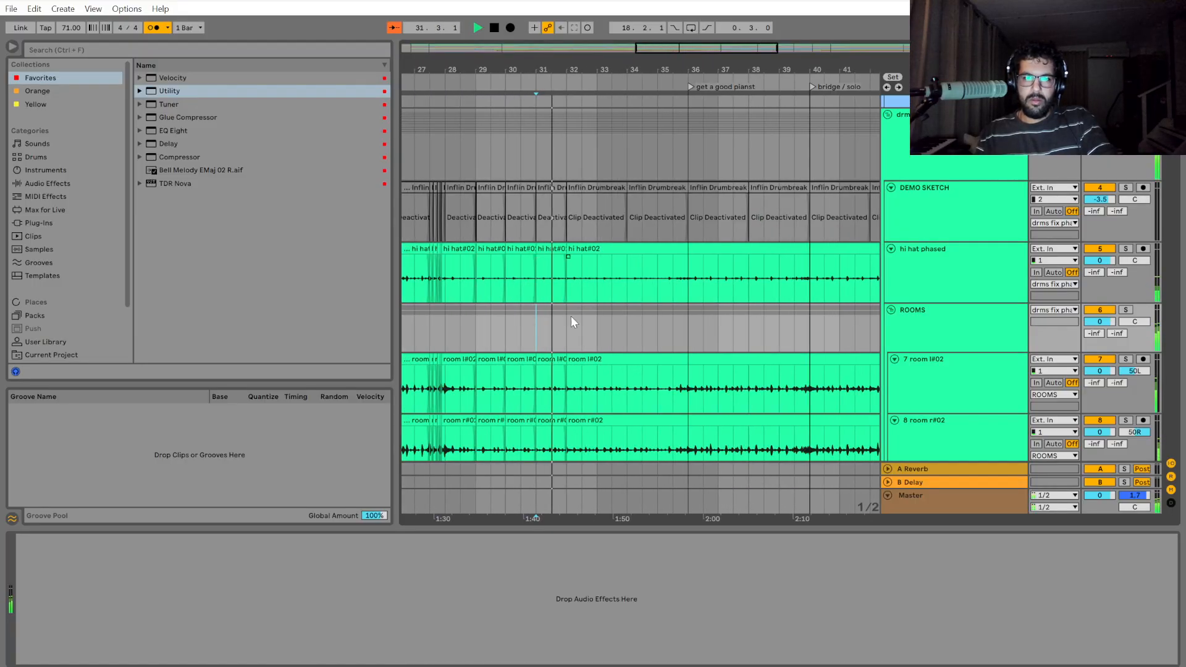
scroll(590, 331, down, 2)
scroll(562, 291, up, 8)
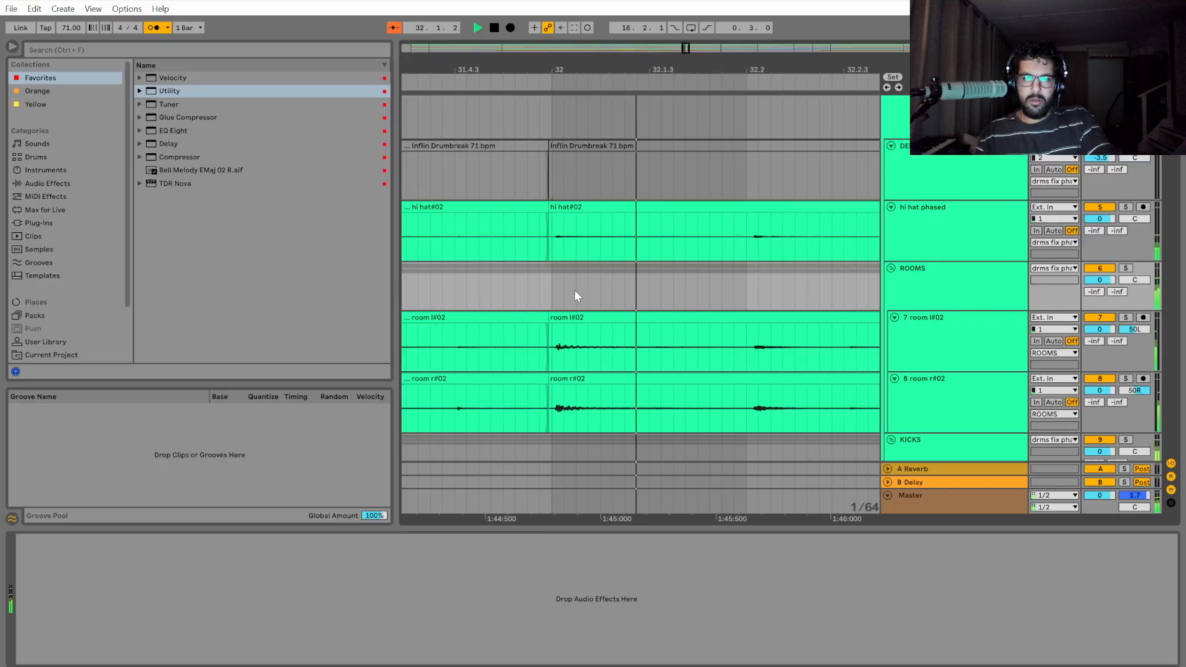
scroll(515, 413, down, 2)
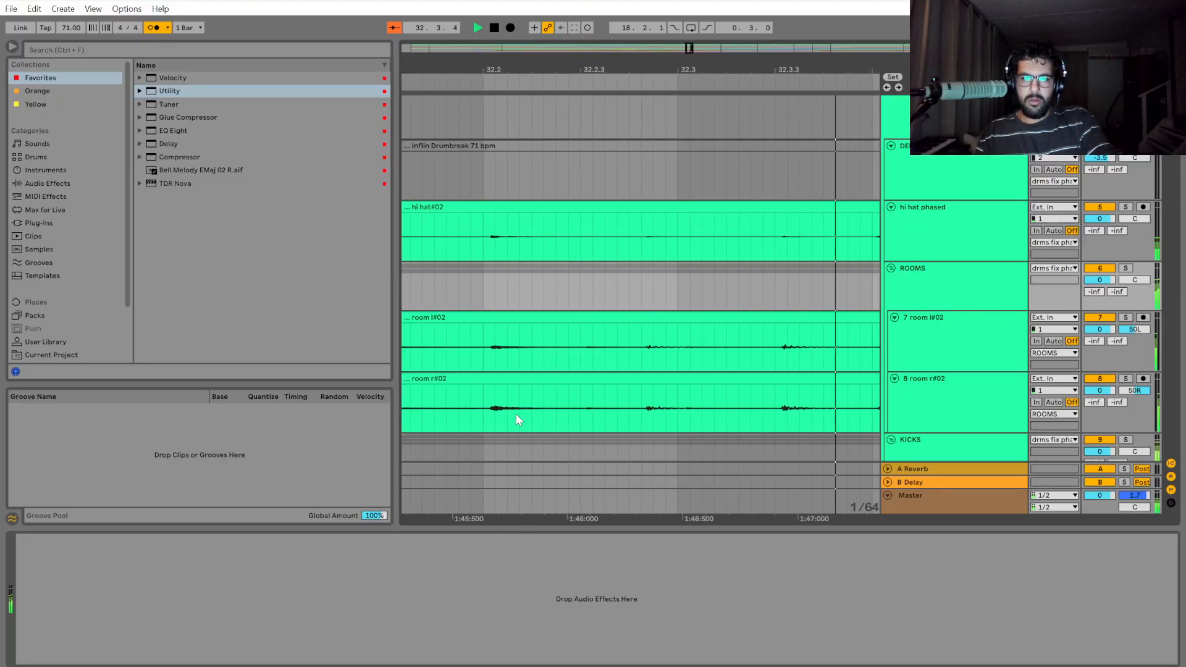
Play the drums from beat 2 of bar 32 to check their timing against the grid.
click(491, 290)
key(space)
Select the drum group from beat 2 of bar 32 to bar 33 and split its clips at both ends of the selection.
key(space)
key(space)
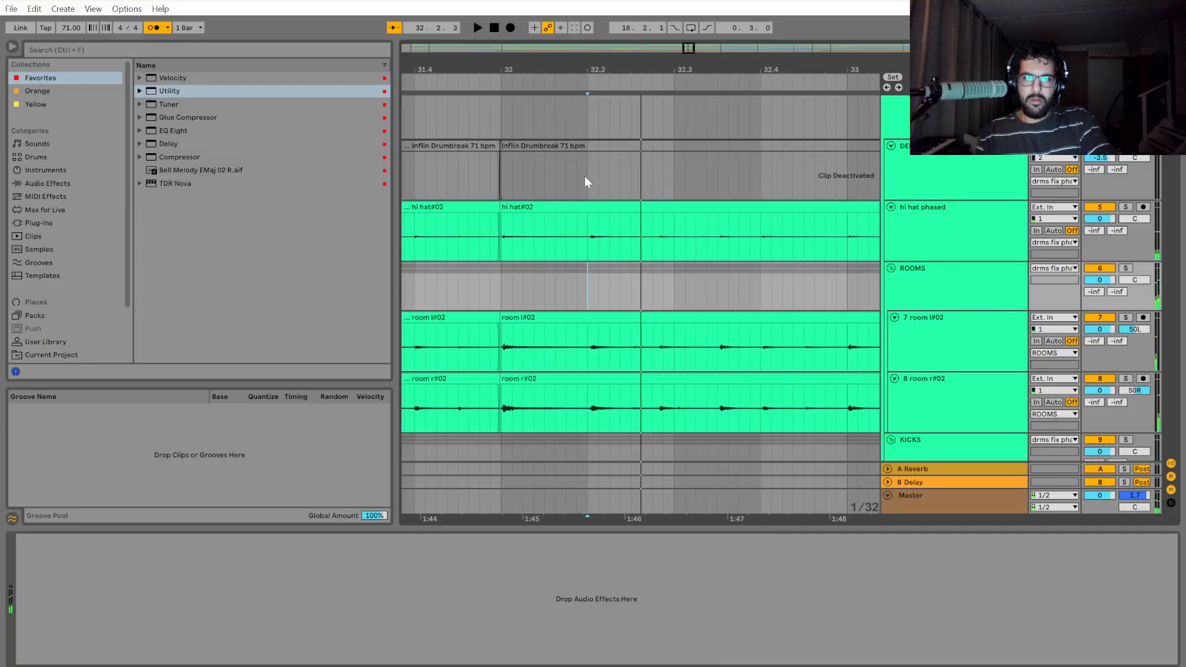
scroll(585, 174, up, 1)
drag(590, 153, 634, 168)
key(space)
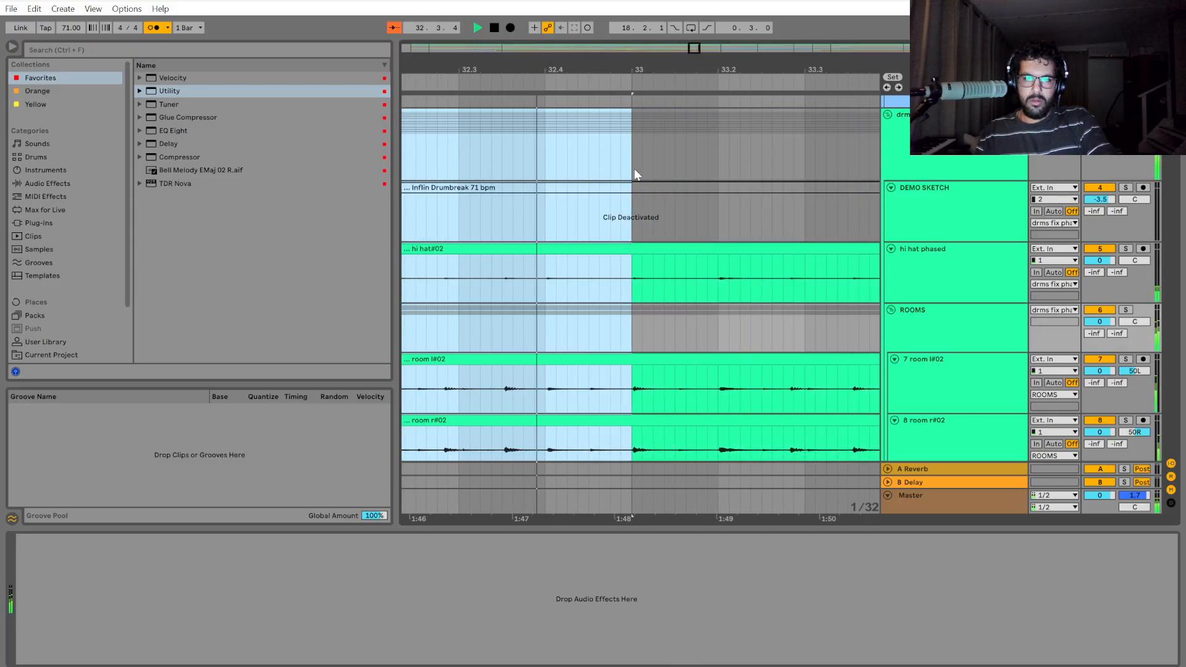
key(ctrl+e)
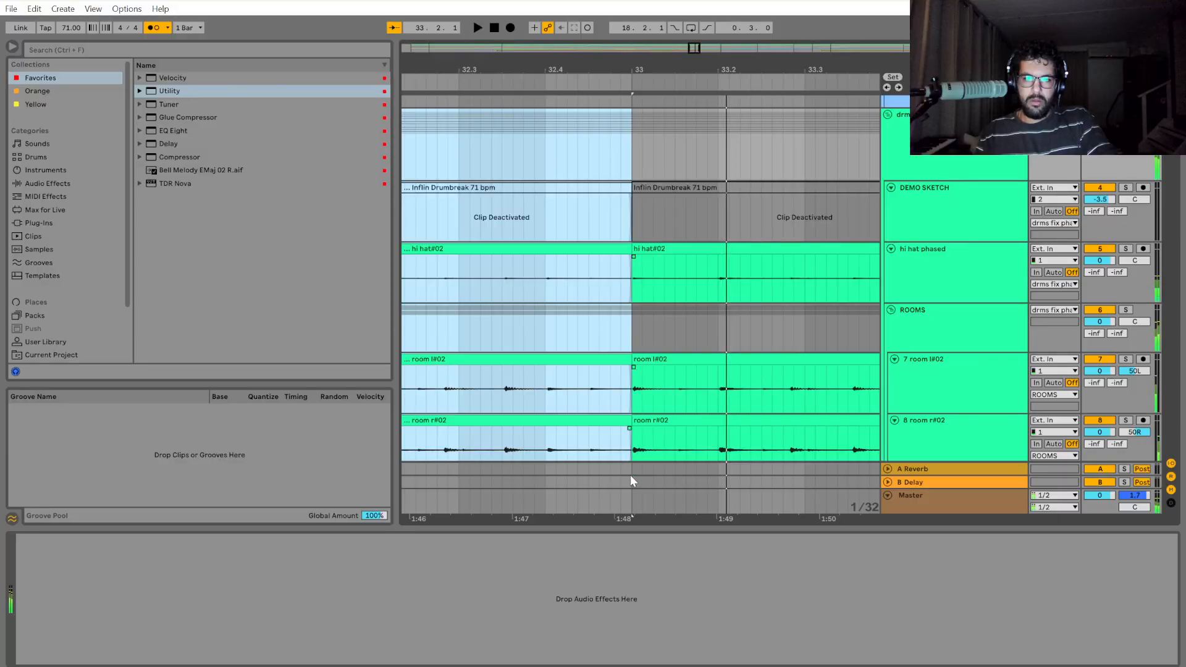
key(space)
Shift the drum section starting at beat 2 of bar 32 slightly earlier.
key(plus)
key(plus)
key(plus)
key(plus)
key(plus)
key(plus)
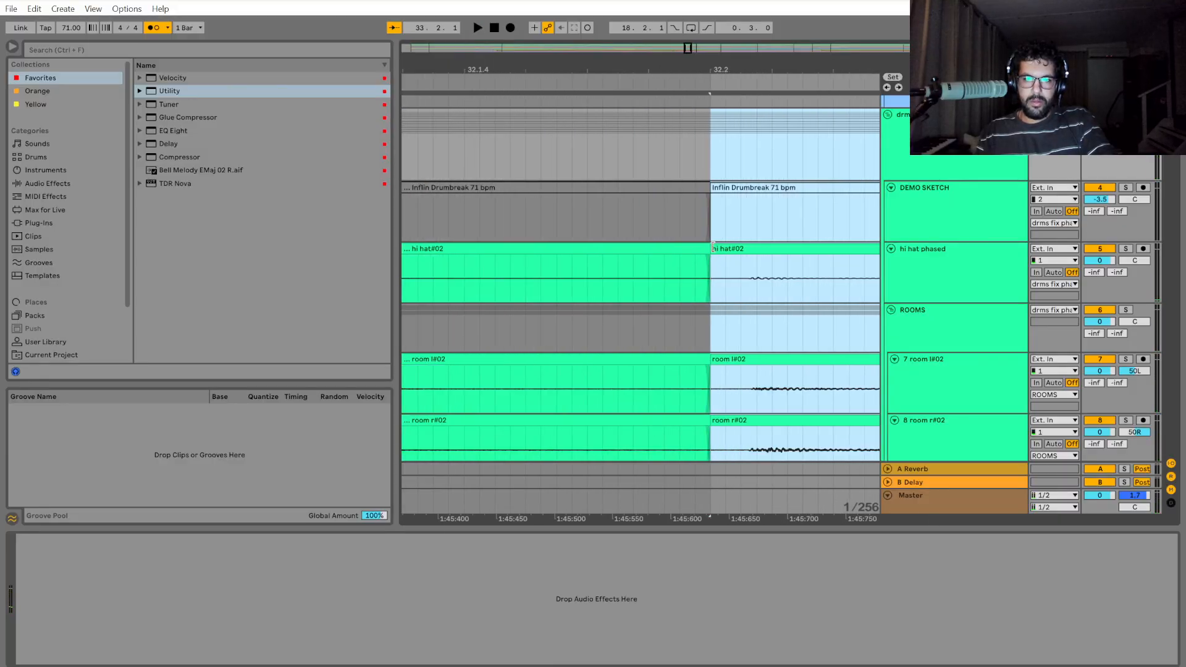
mouse_move(718, 248)
mouse_down()
mouse_move(754, 248)
mouse_move(728, 254)
mouse_up()
scroll(763, 371, down, 4)
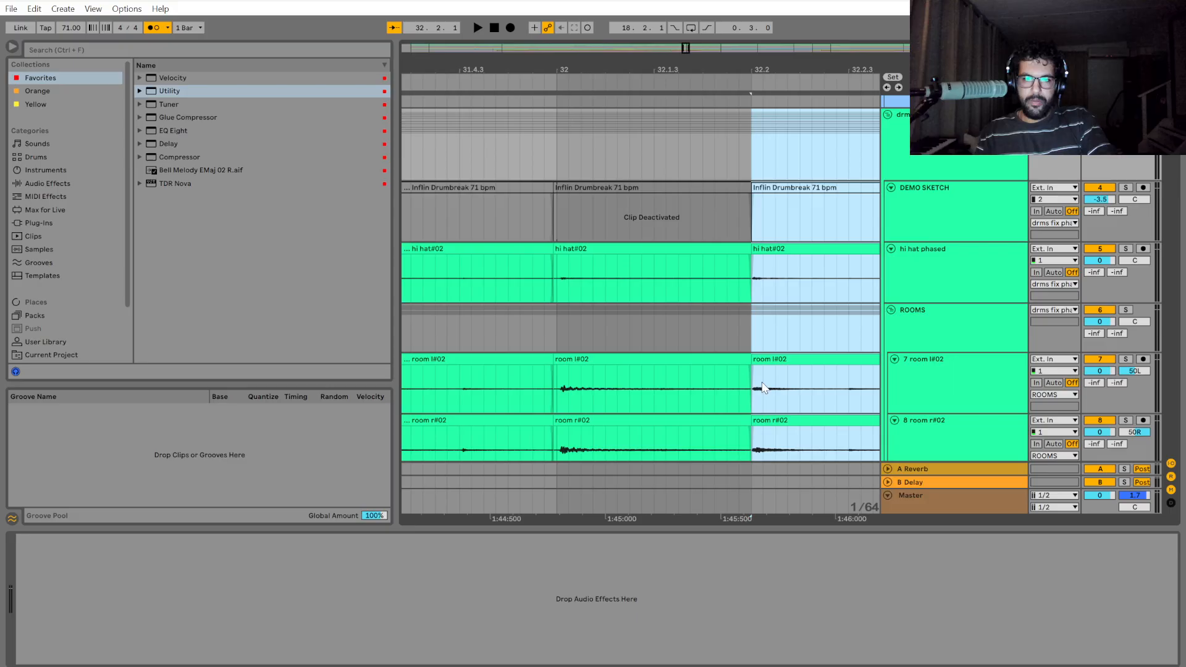
Select the drum section starting at bar 33 and shift it slightly earlier to close the gap before it.
drag(805, 507, 485, 480)
scroll(818, 452, down, 5)
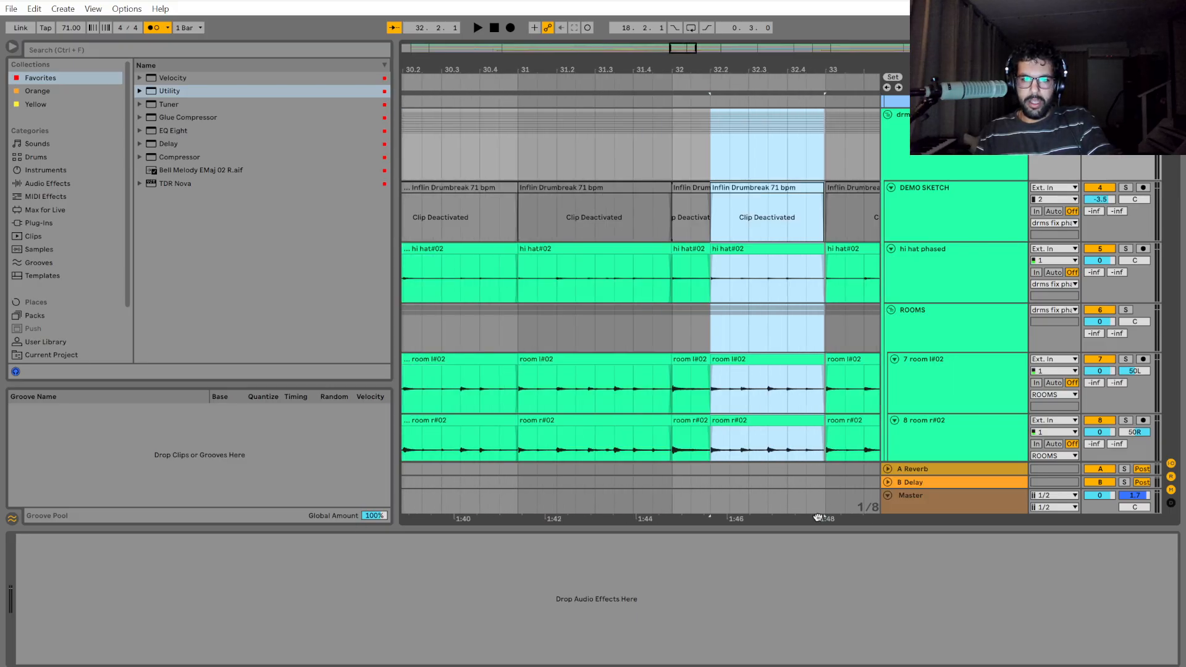
drag(818, 518, 600, 457)
scroll(609, 204, up, 11)
drag(608, 142, 729, 148)
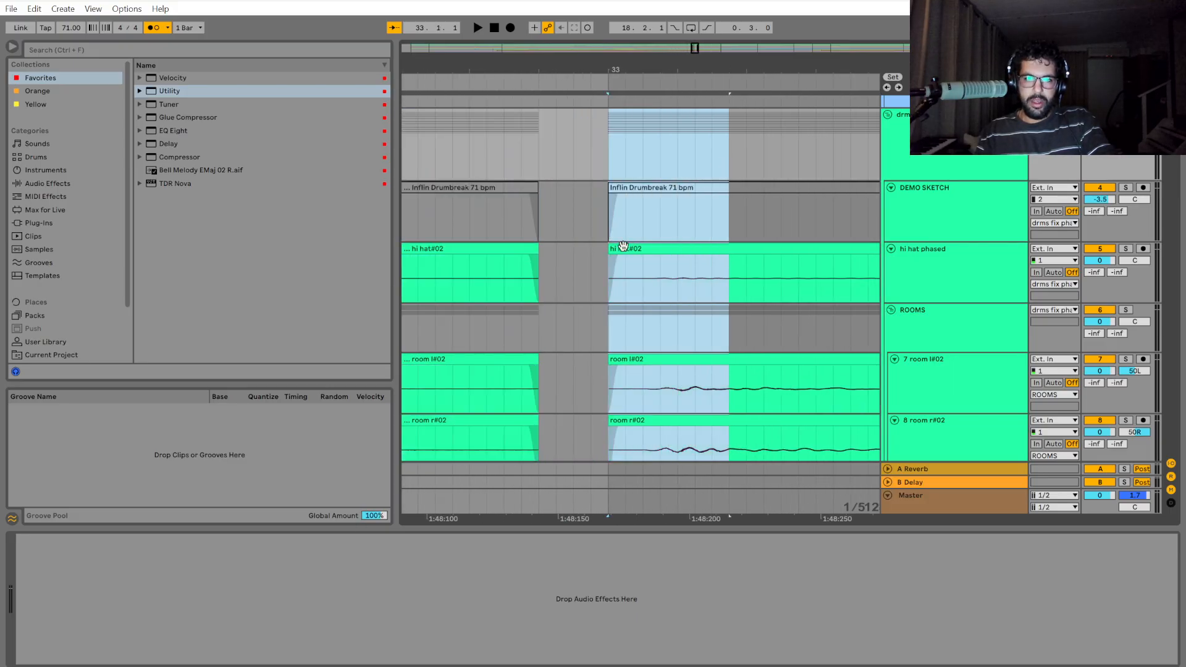
shift+click(623, 247)
drag(623, 247, 554, 248)
scroll(635, 355, down, 10)
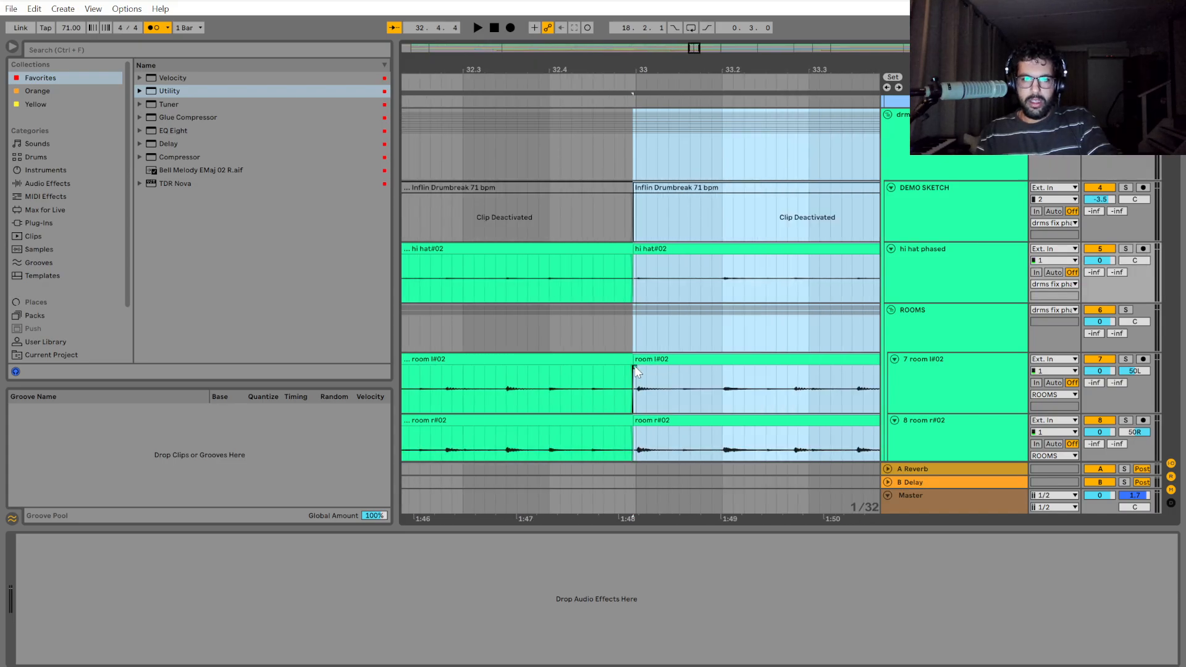
Play the drums twice from the bar 33 edit to check the transition and the timing through bar 33.
click(636, 318)
key(space)
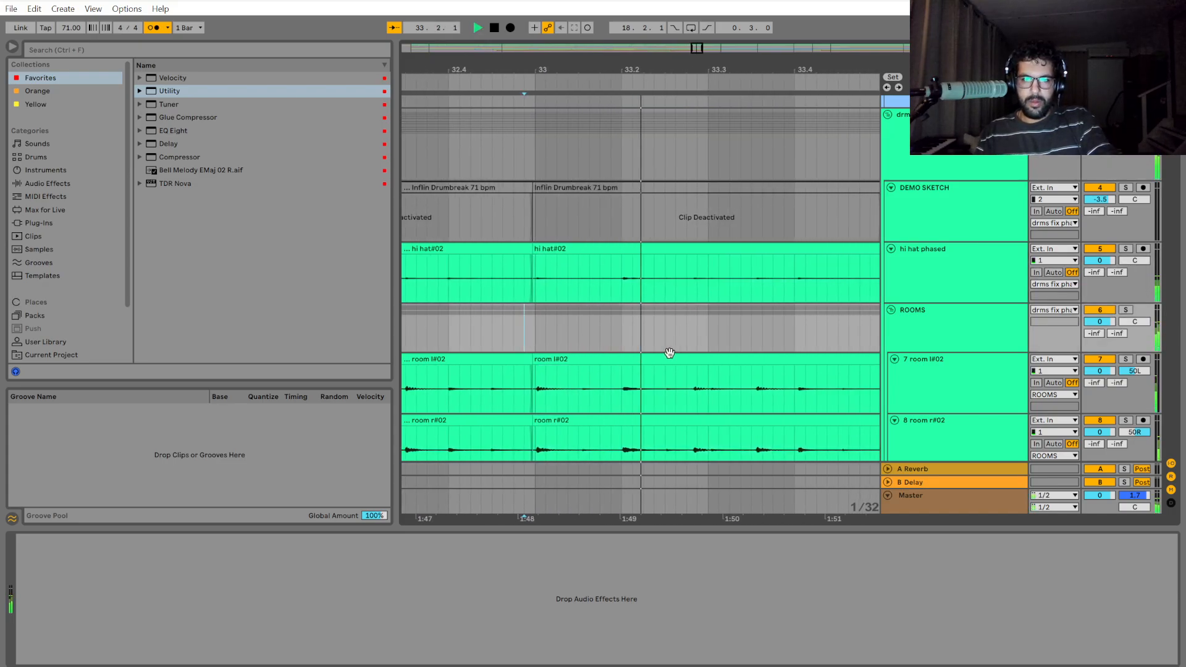
key(space)
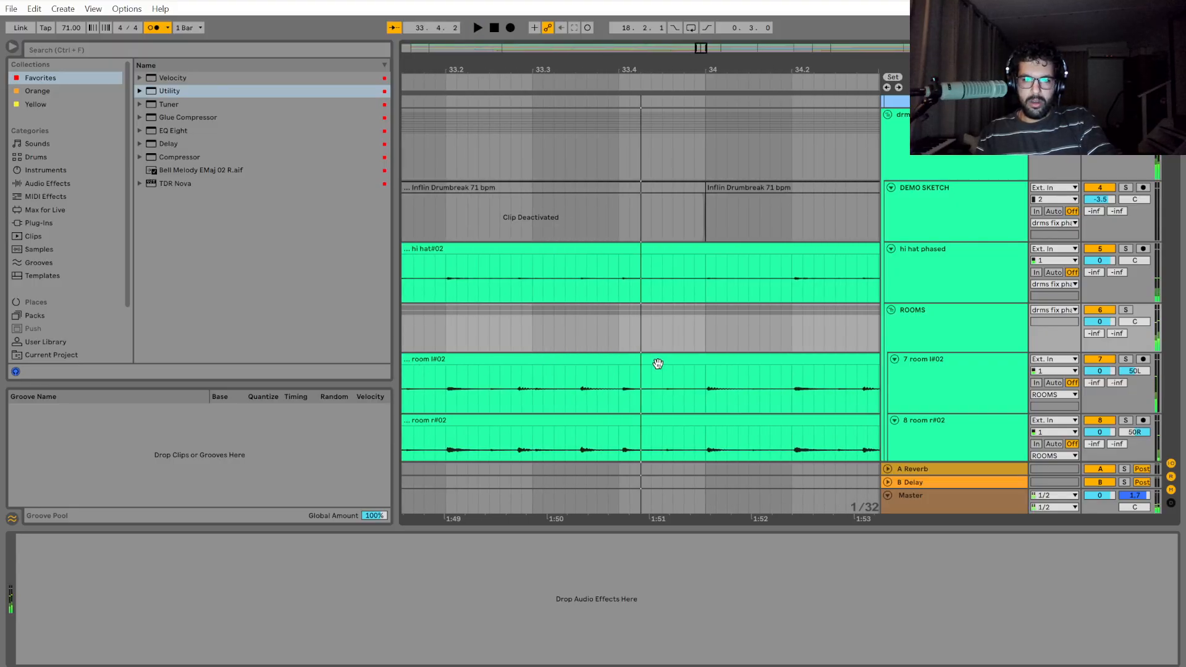
scroll(587, 321, left, 5)
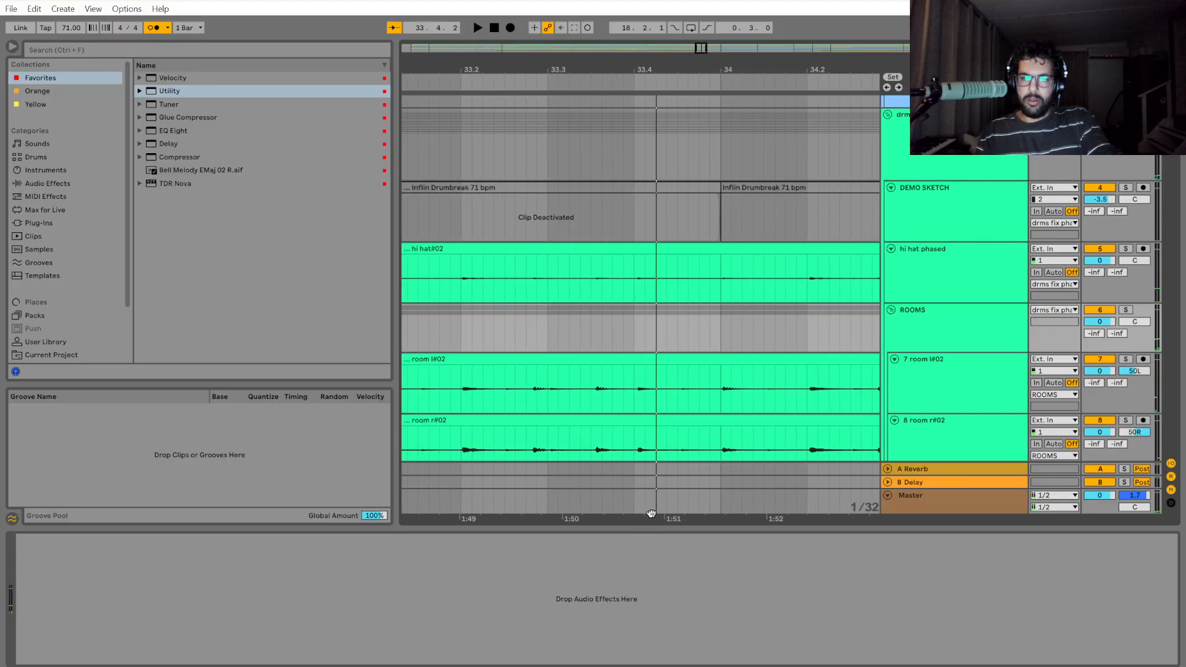
click(504, 317)
key(space)
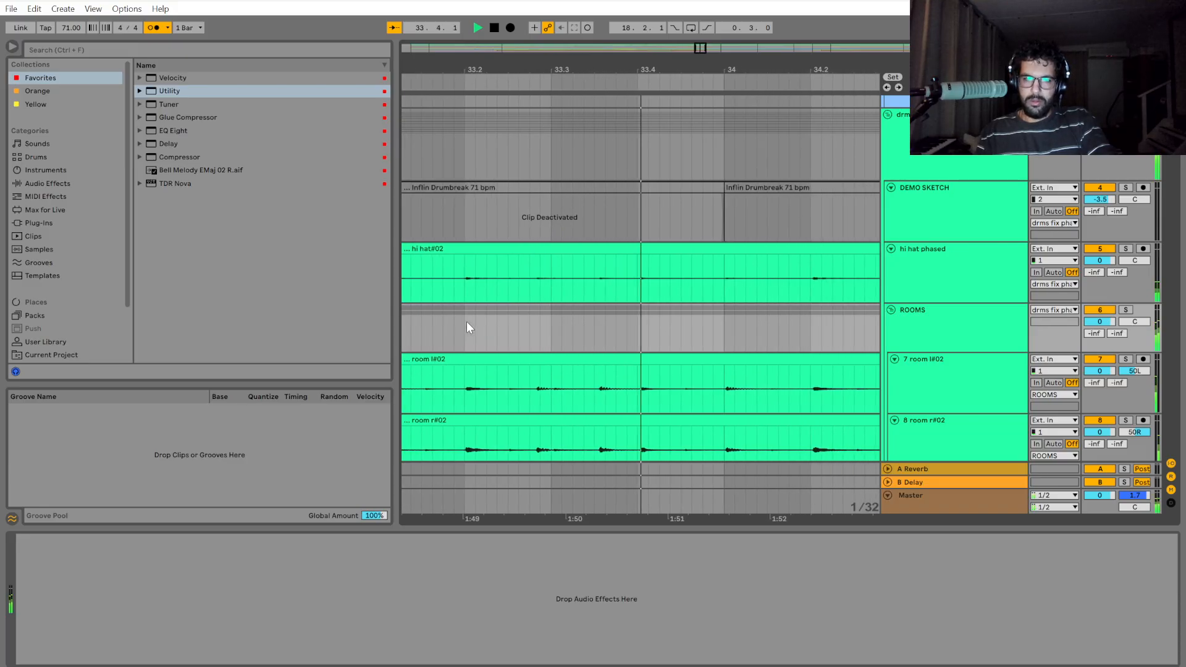
Replay the drums from around beat 3 of bar 33 to check the timing of the hits before bar 34.
key(space)
click(563, 280)
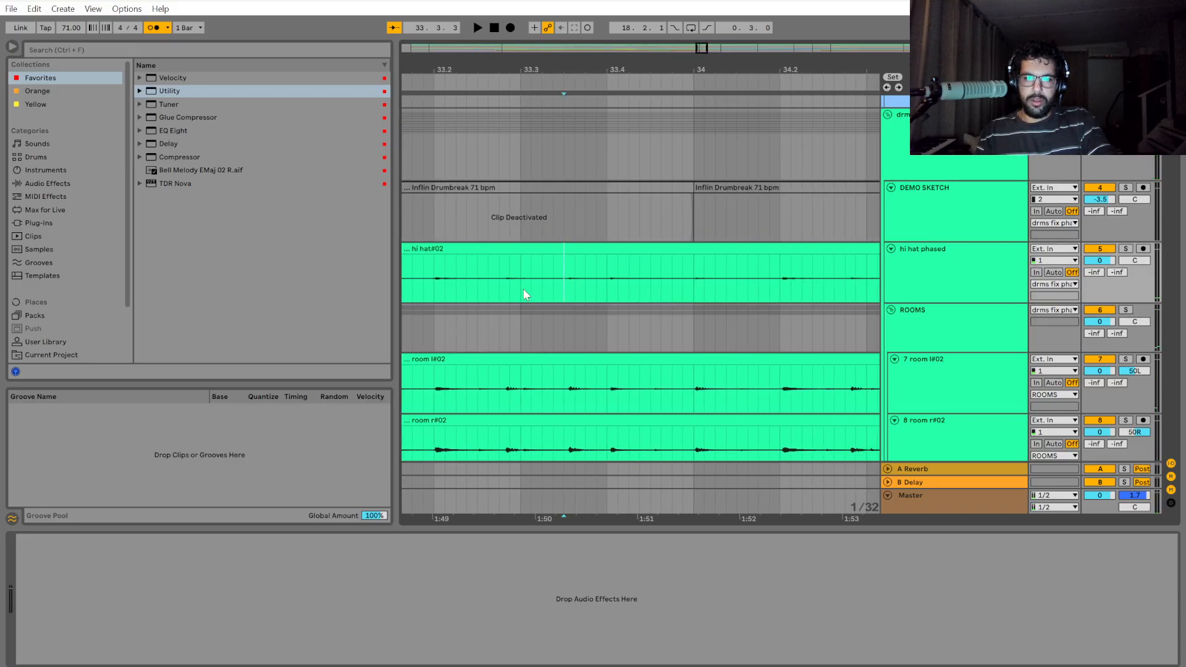
click(522, 290)
key(space)
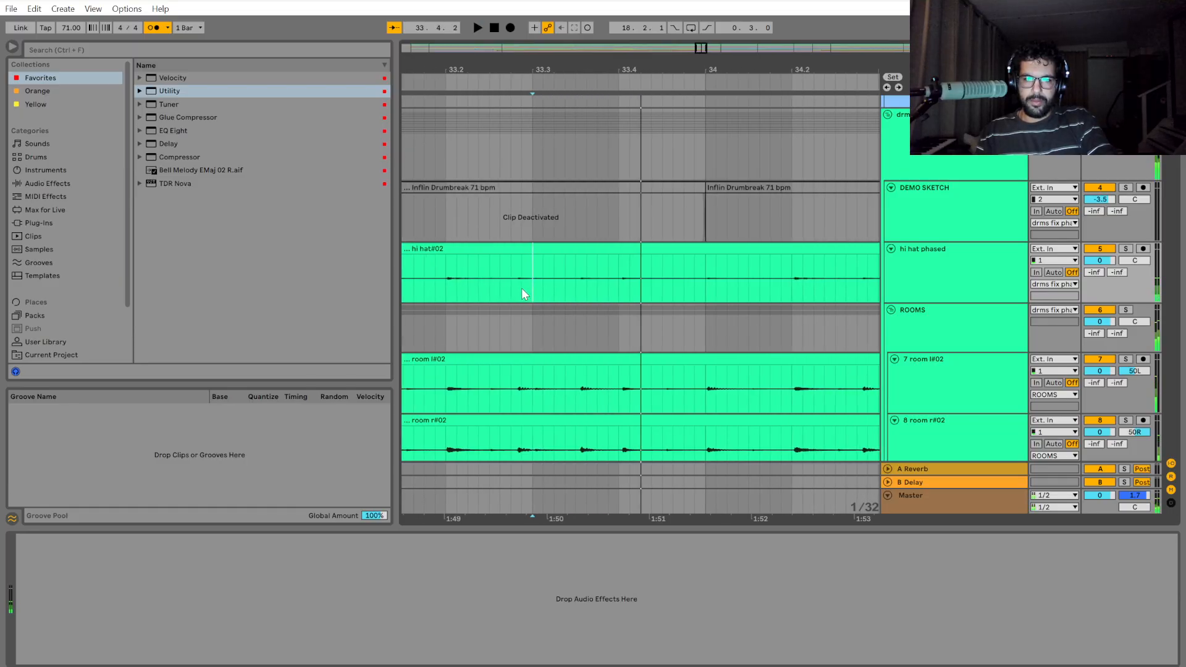
key(space)
key(space)
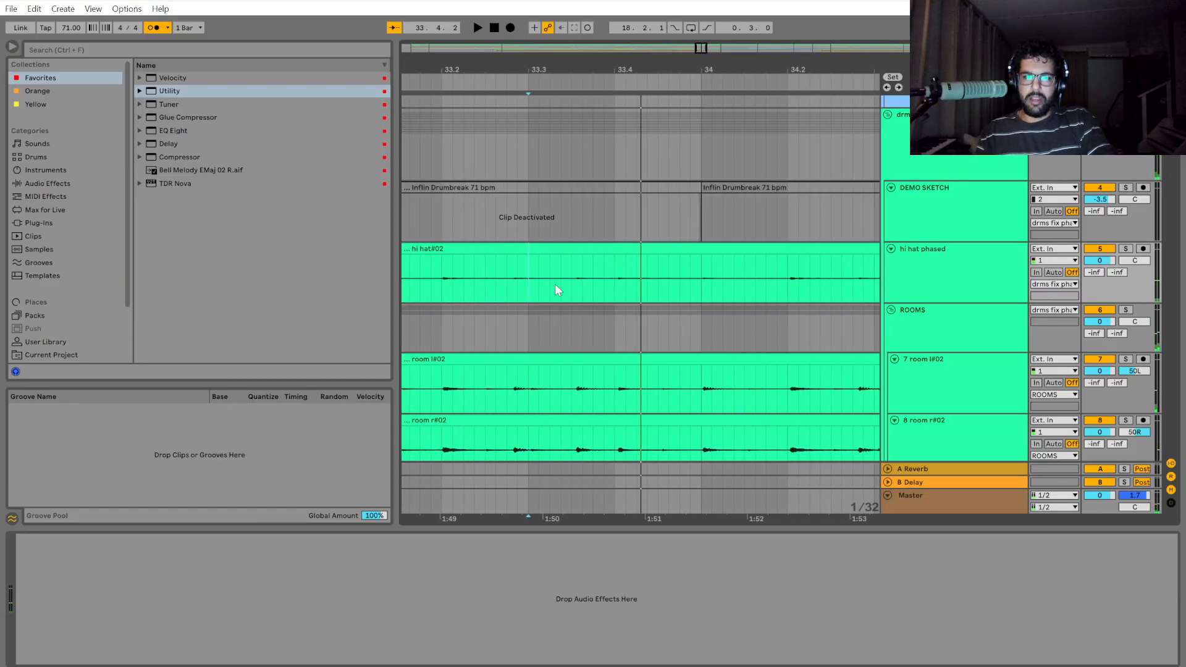
Split the hi hat clip just before the off-beat hit at 33.3.3.
scroll(535, 248, up, 3)
scroll(535, 254, up, 1)
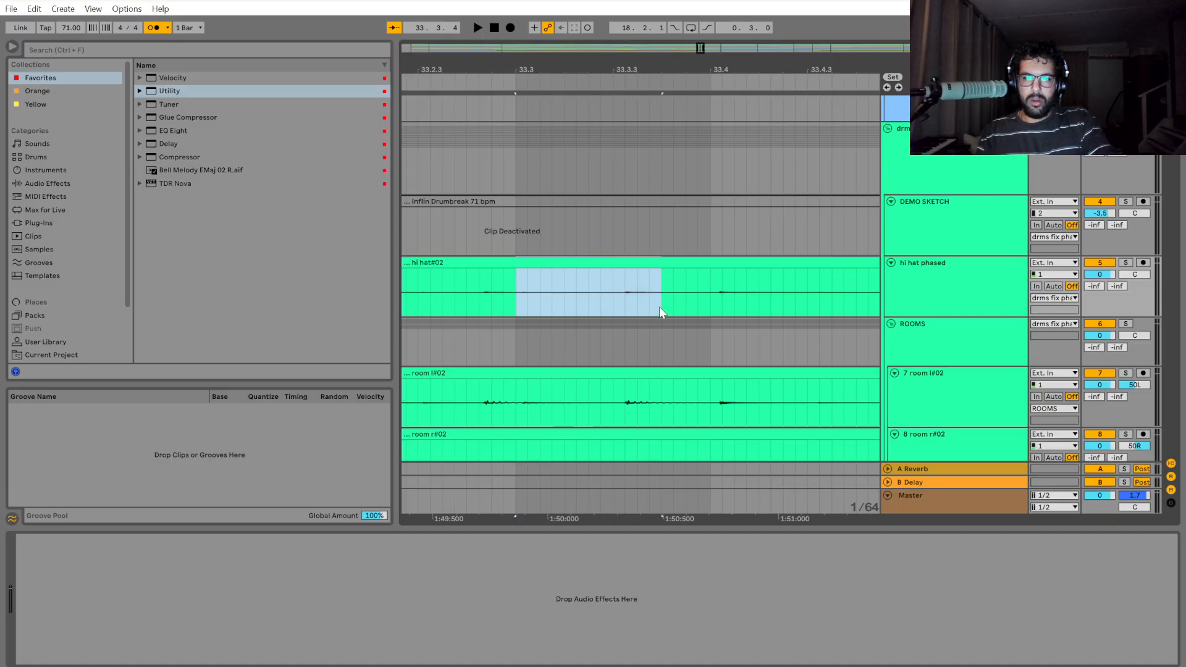
drag(516, 309, 635, 307)
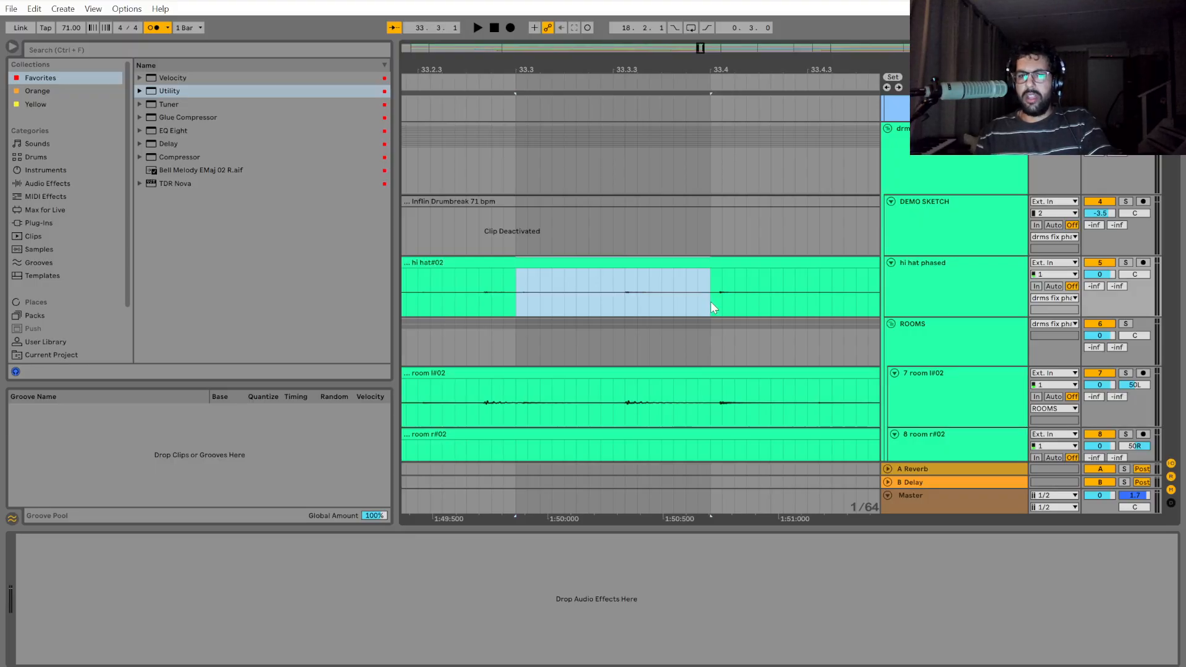
drag(520, 297, 523, 296)
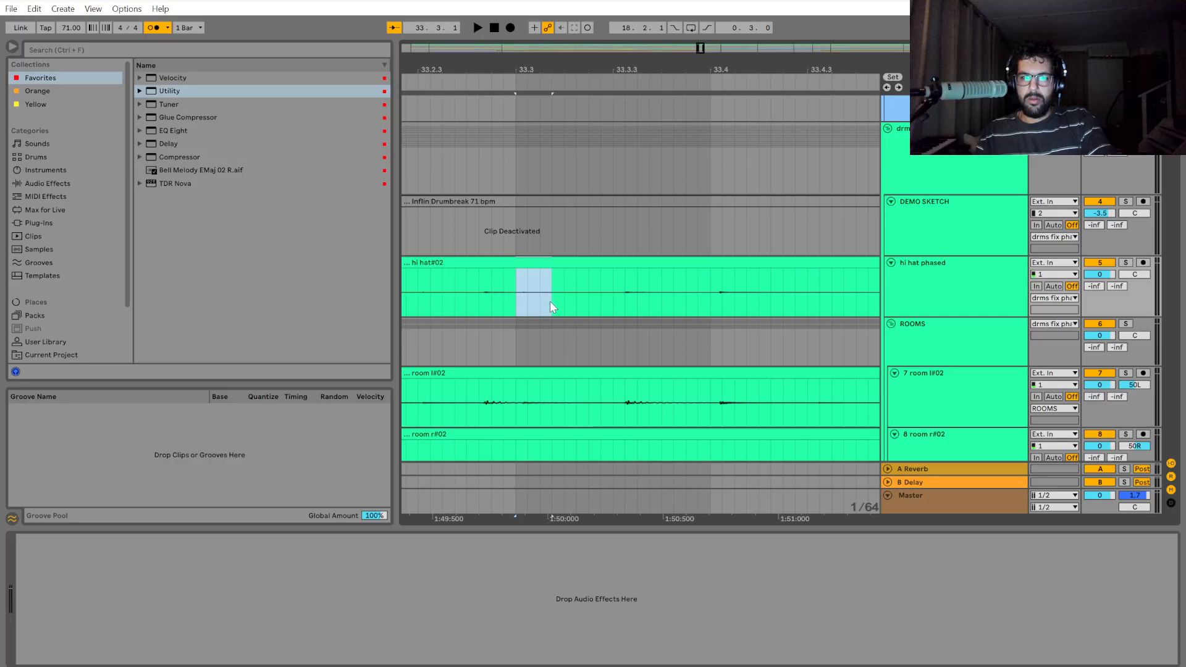
drag(601, 301, 610, 301)
click(611, 301)
key(ctrl+e)
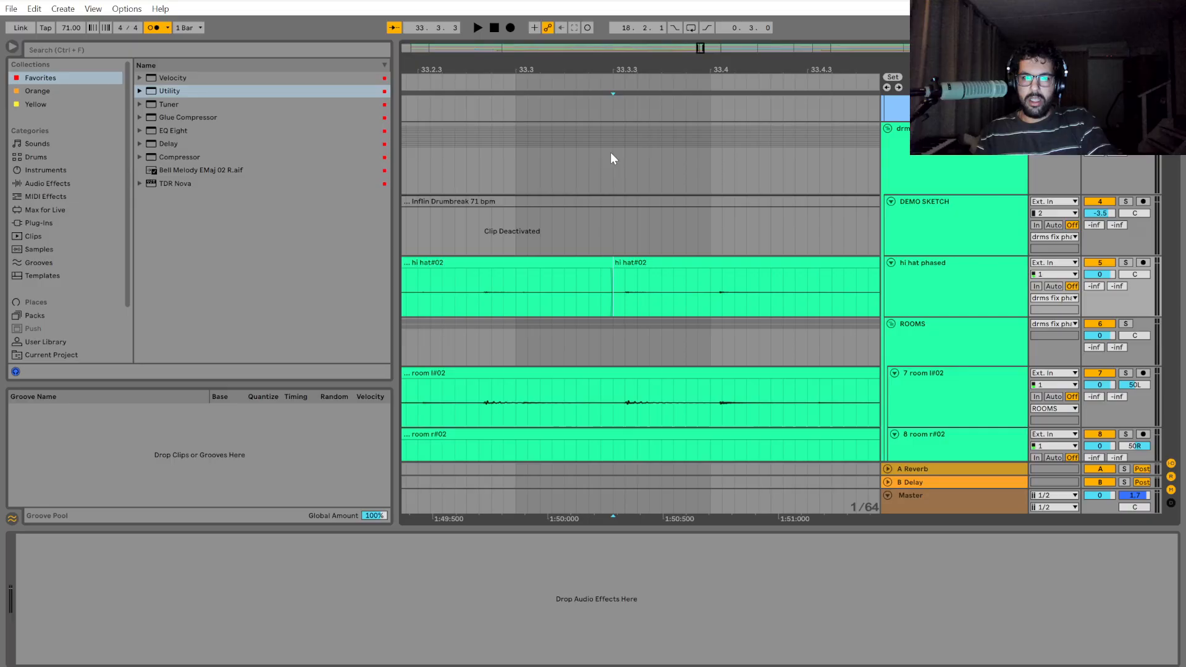
scroll(599, 184, up, 2)
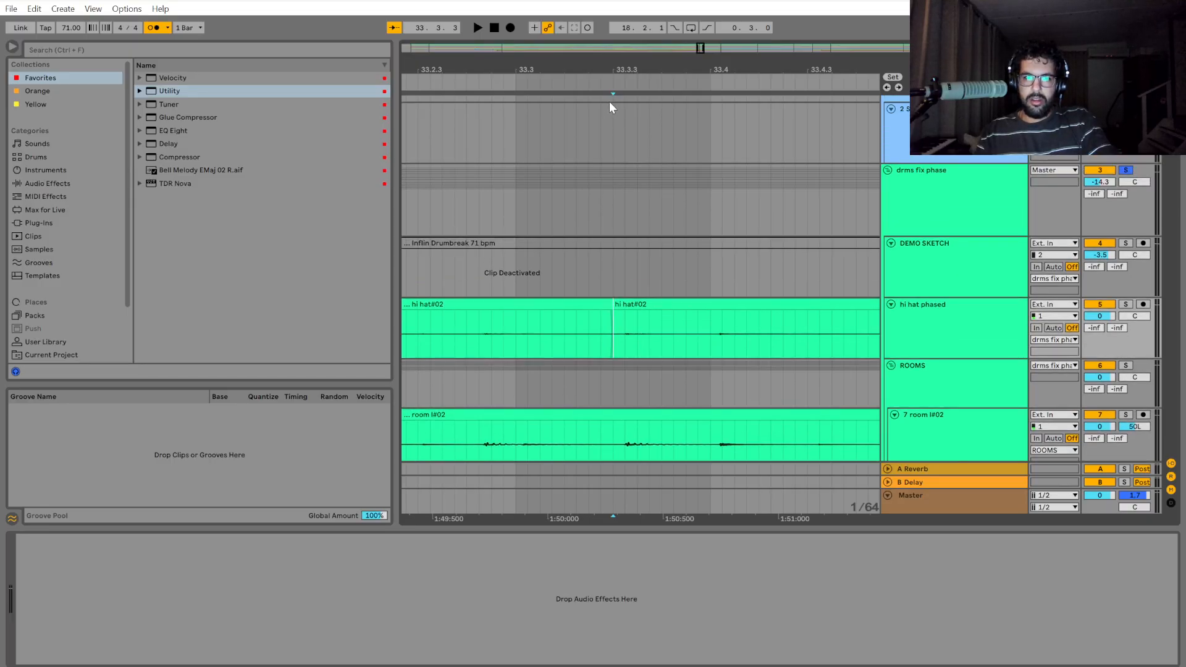
Split out the drum section from just before 33.3.3 to 33.4 across all tracks and shift it slightly earlier.
click(613, 132)
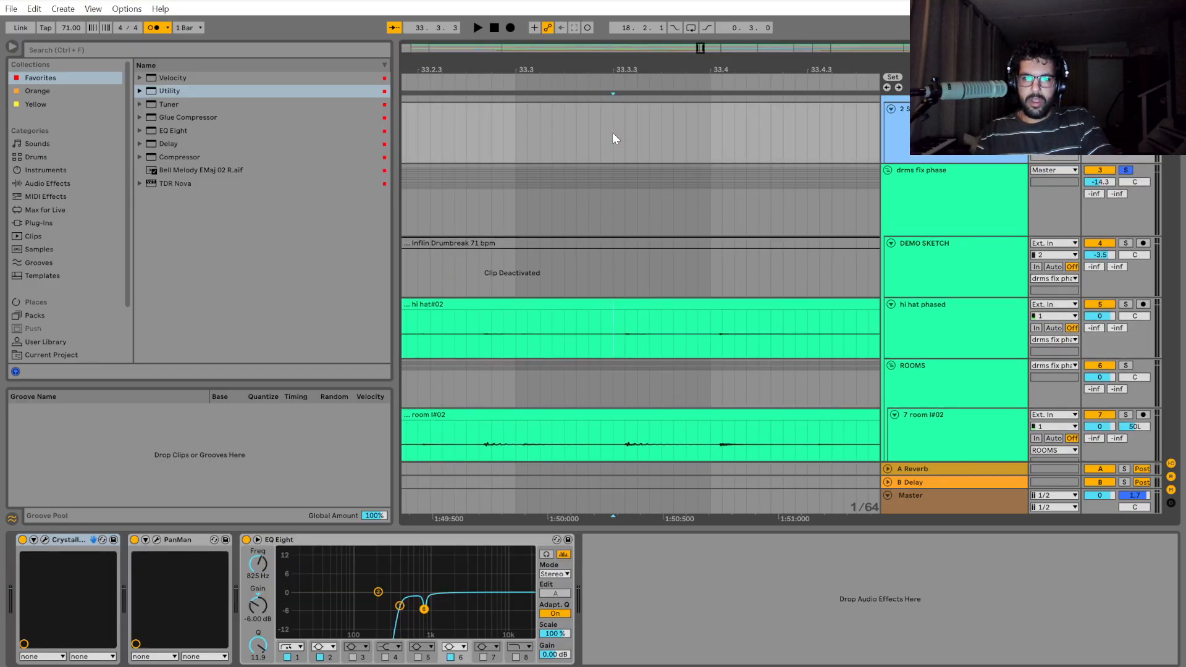
drag(702, 152, 708, 199)
key(ctrl+e)
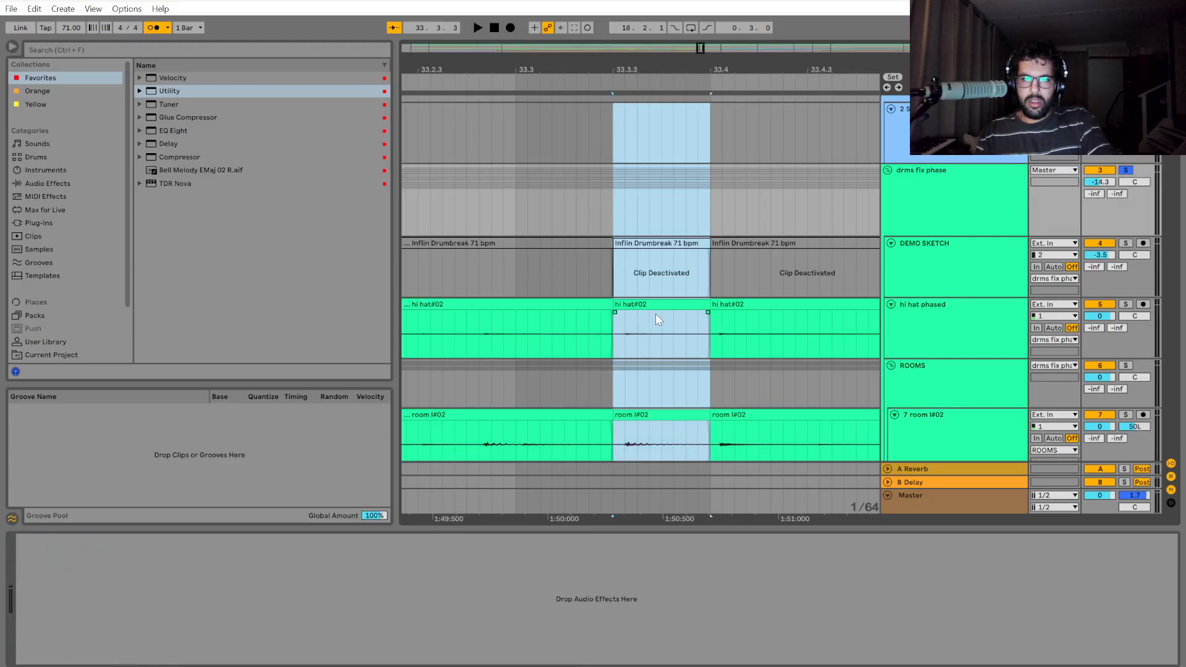
drag(643, 305, 634, 307)
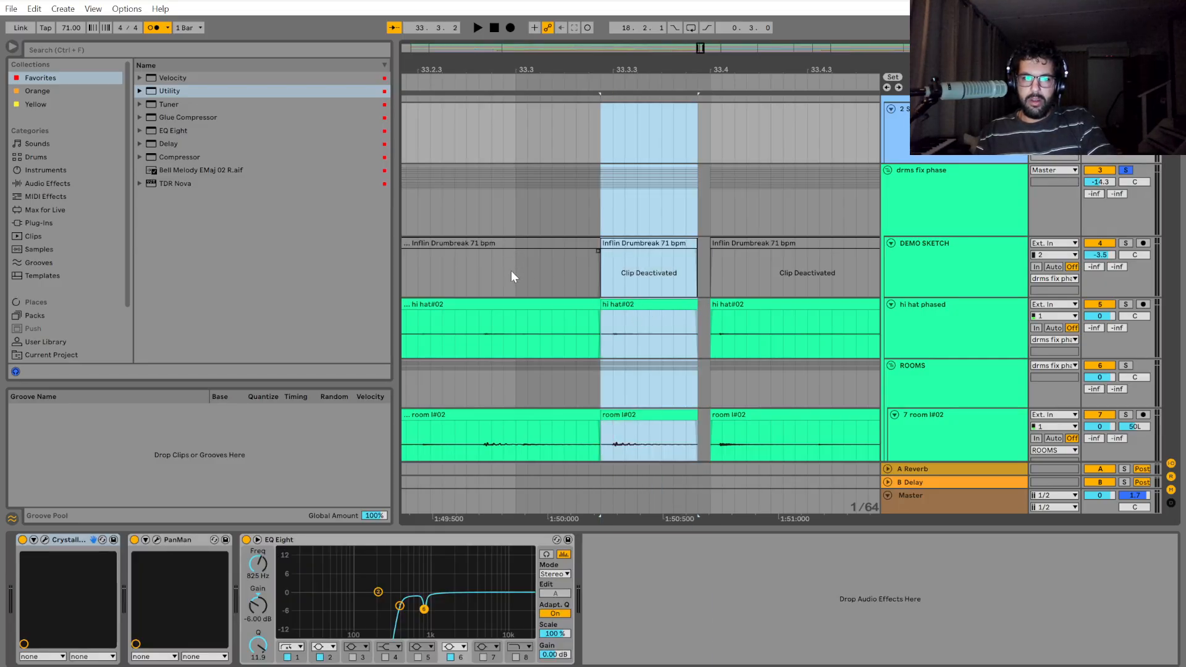
Play the drums from 33.2 to check the timing of the shifted off-beat hit.
scroll(506, 278, down, 2)
click(422, 195)
key(space)
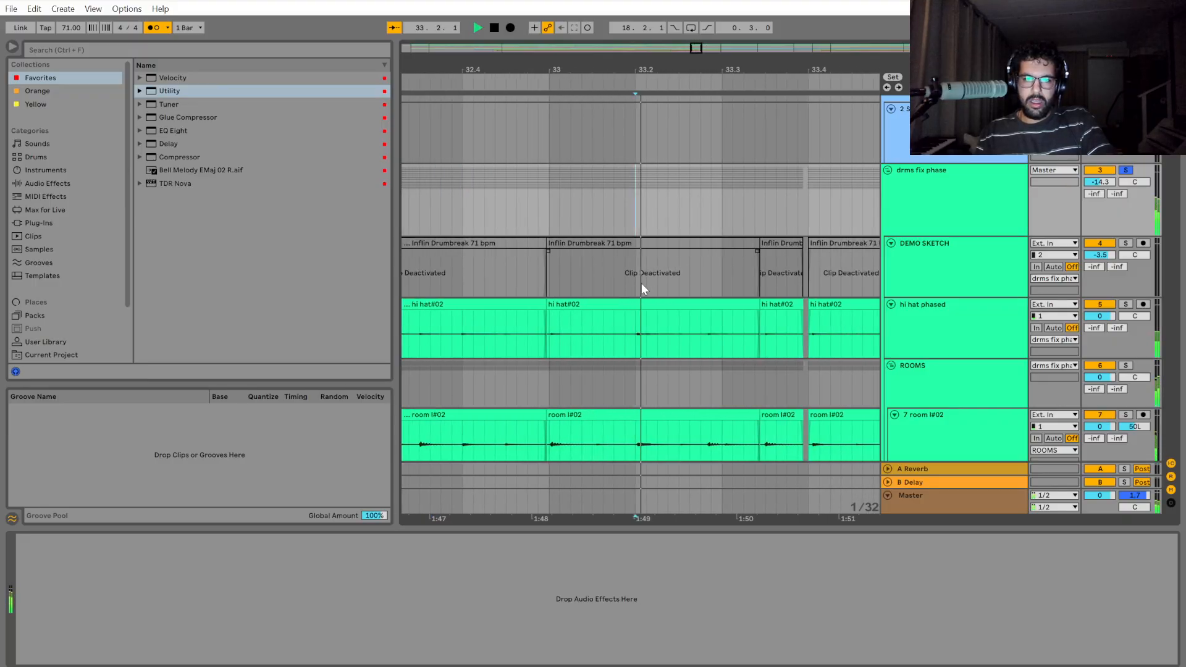
key(space)
Undo the last shift of the off-beat section before 33.4 and move it earlier by a smaller amount.
scroll(628, 342, up, 4)
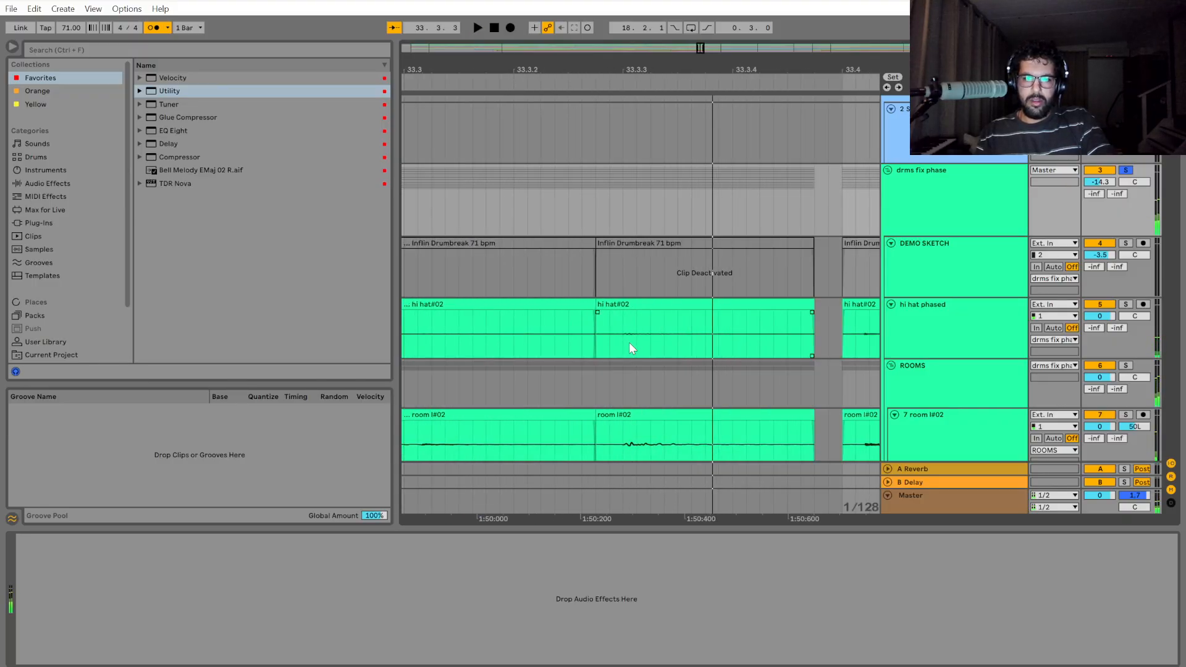
click(644, 364)
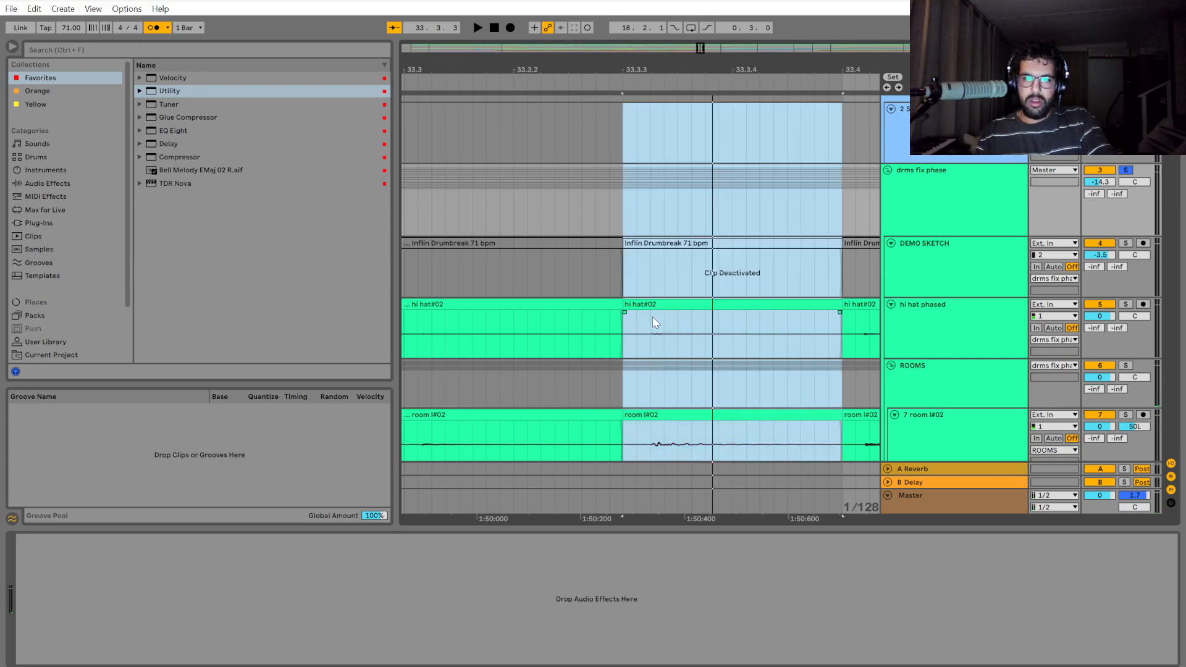
drag(661, 303, 654, 314)
Play the drums from bar 33 past 33.4 to check the off-beat section's new timing.
scroll(675, 355, down, 5)
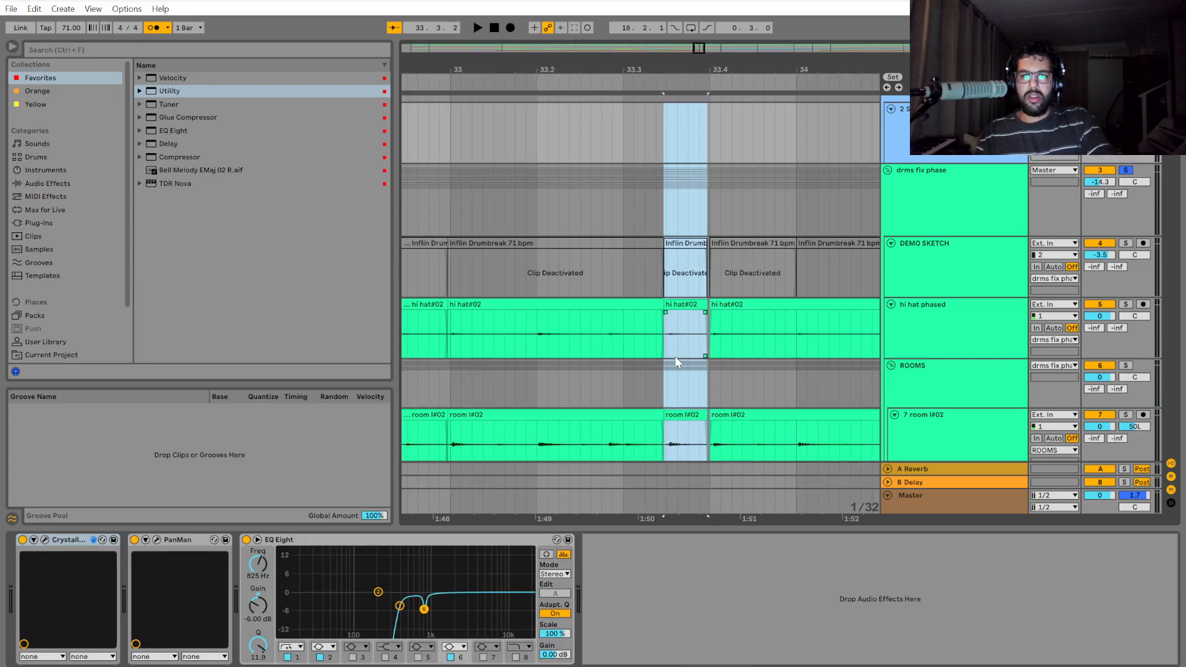
click(575, 214)
key(space)
scroll(658, 314, up, 3)
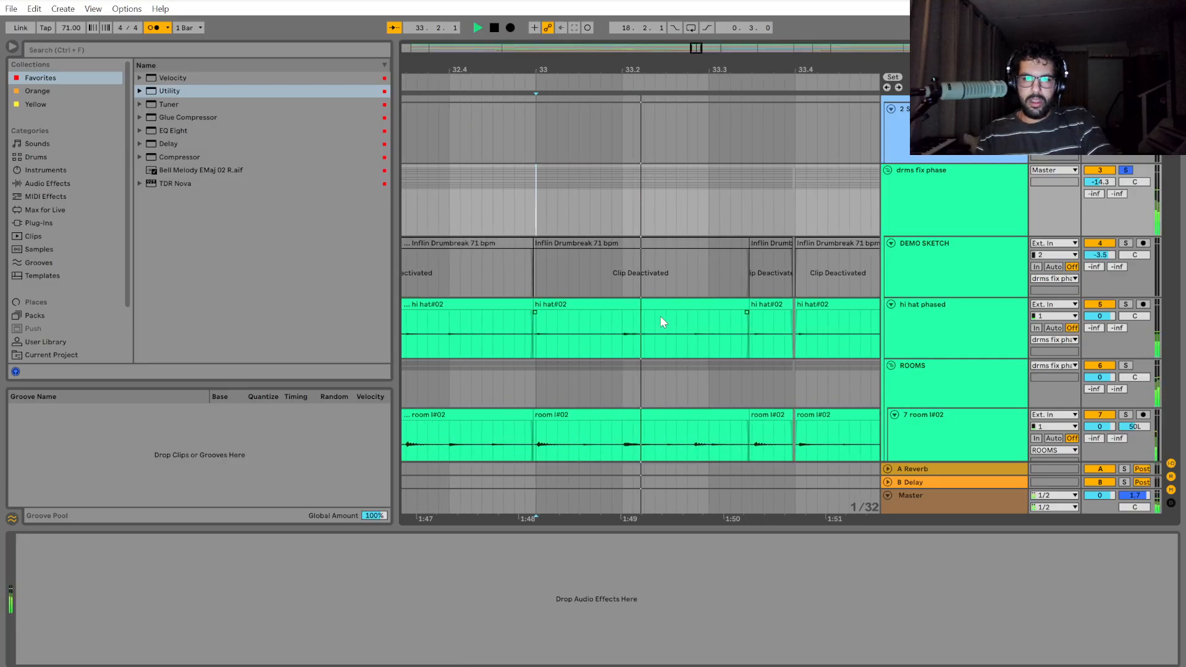
key(space)
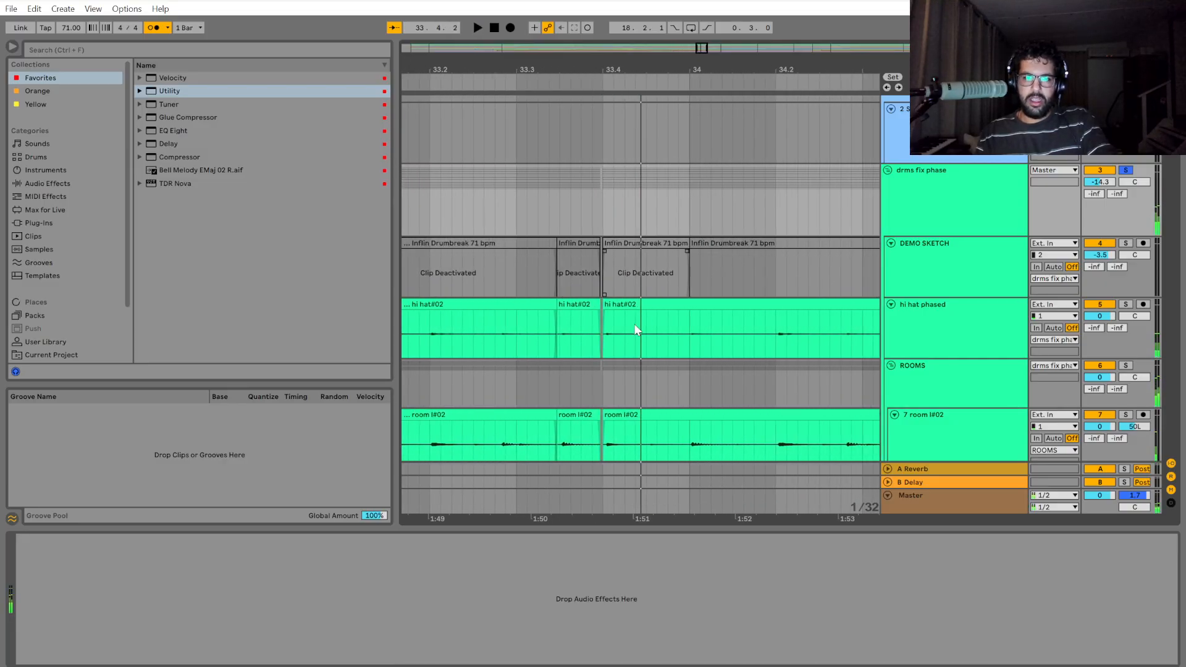
Select the drum group starting at 33.4 and continuing into bar 34.
scroll(568, 197, up, 3)
scroll(605, 329, up, 2)
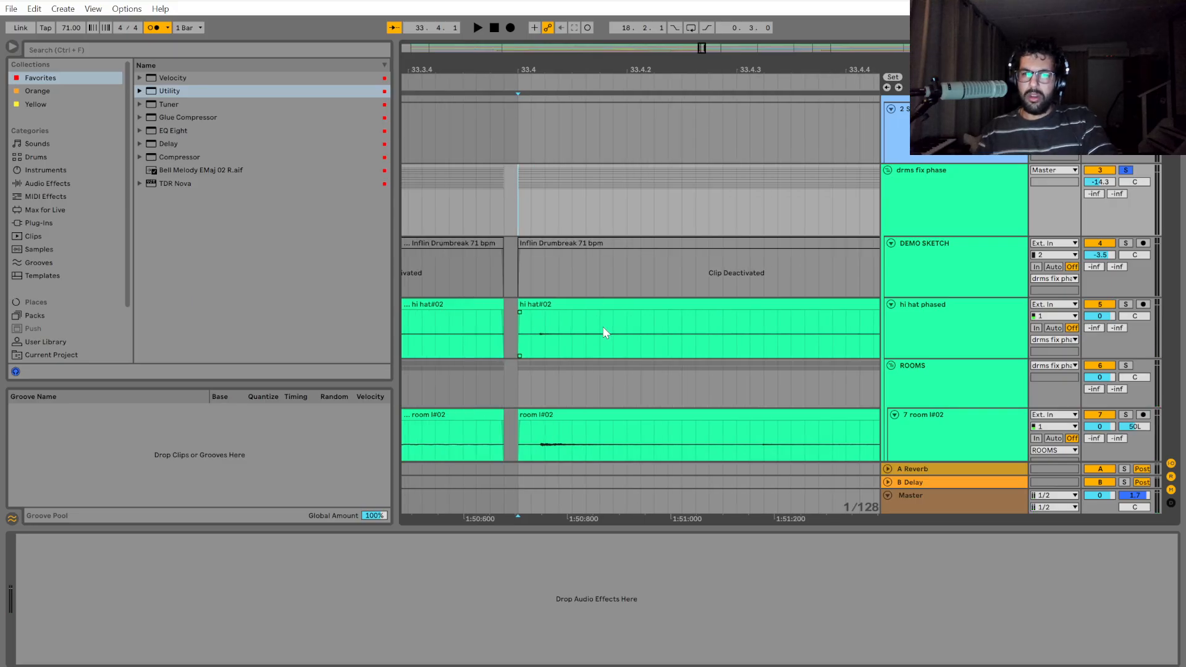
scroll(555, 318, down, 2)
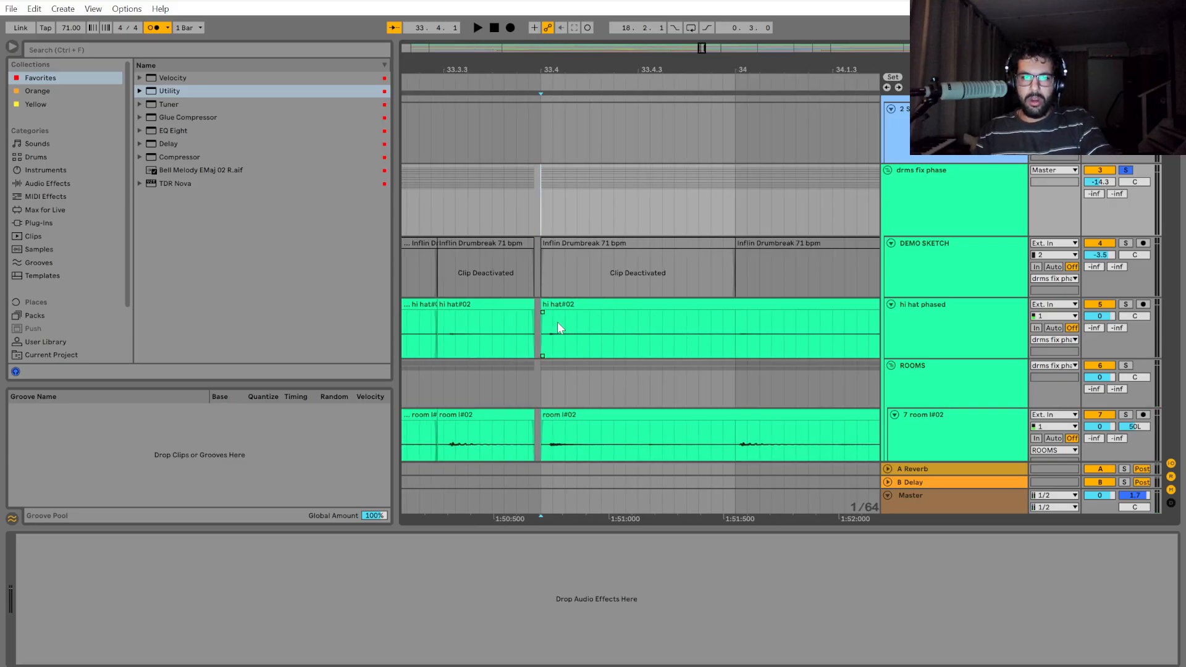
drag(541, 197, 703, 209)
scroll(702, 208, down, 5)
scroll(704, 383, up, 5)
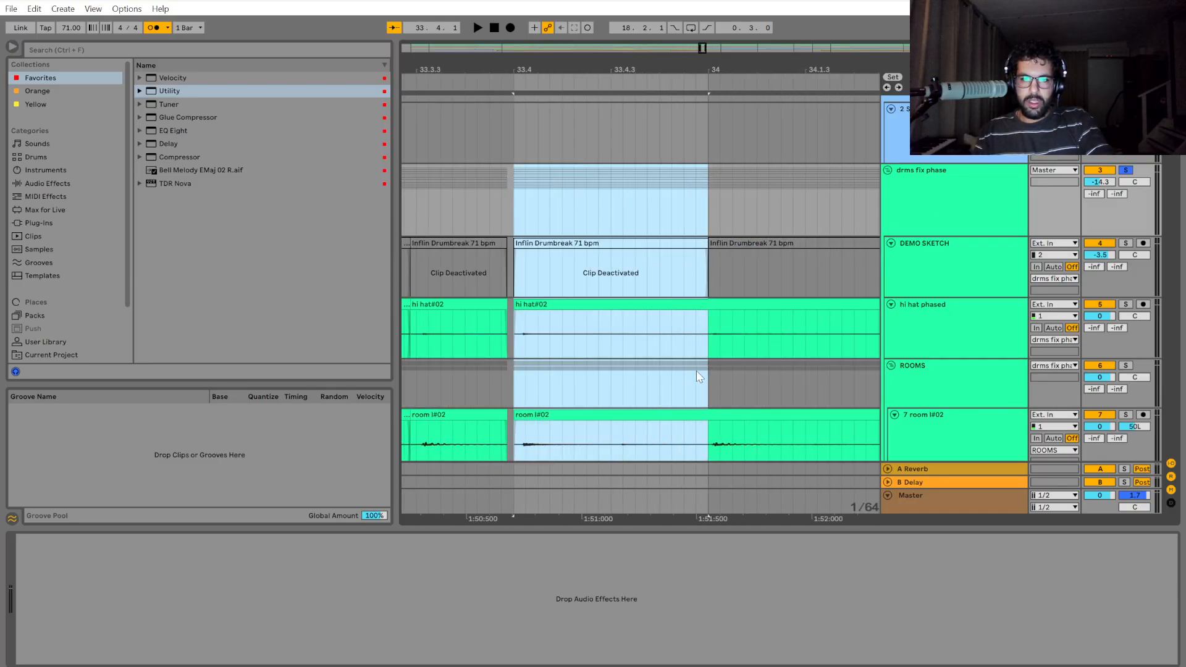
drag(517, 194, 647, 210)
Play the drums from 33.4 to bar 36 and extend the drum group selection to bar 36.
key(space)
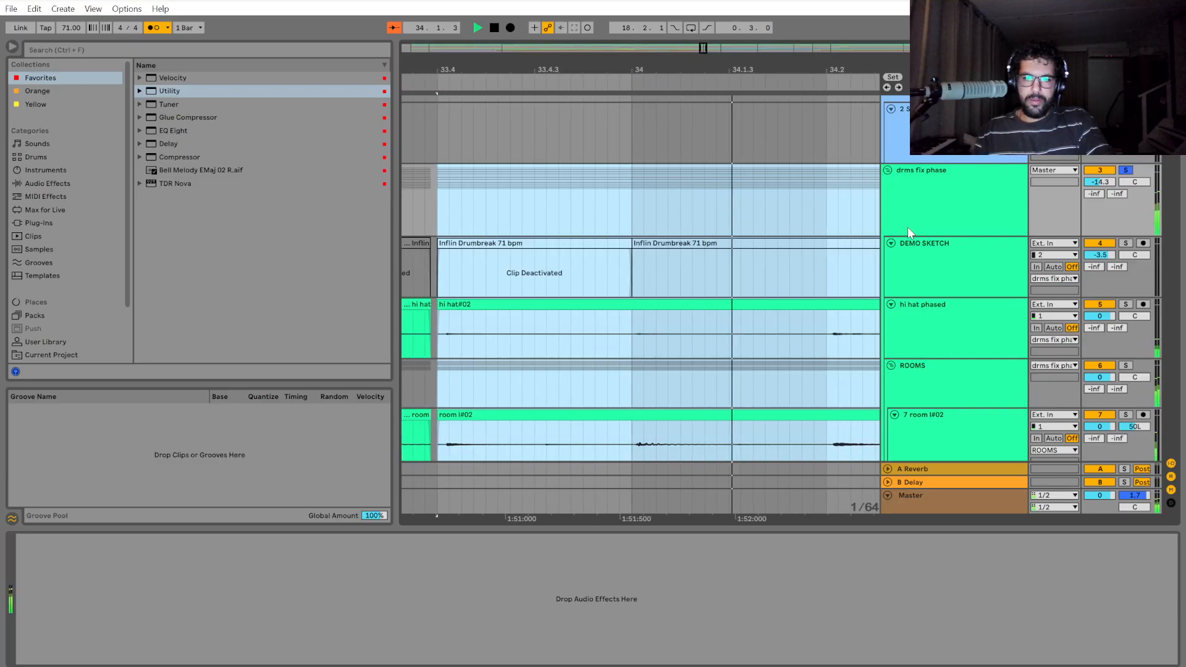
scroll(652, 391, down, 5)
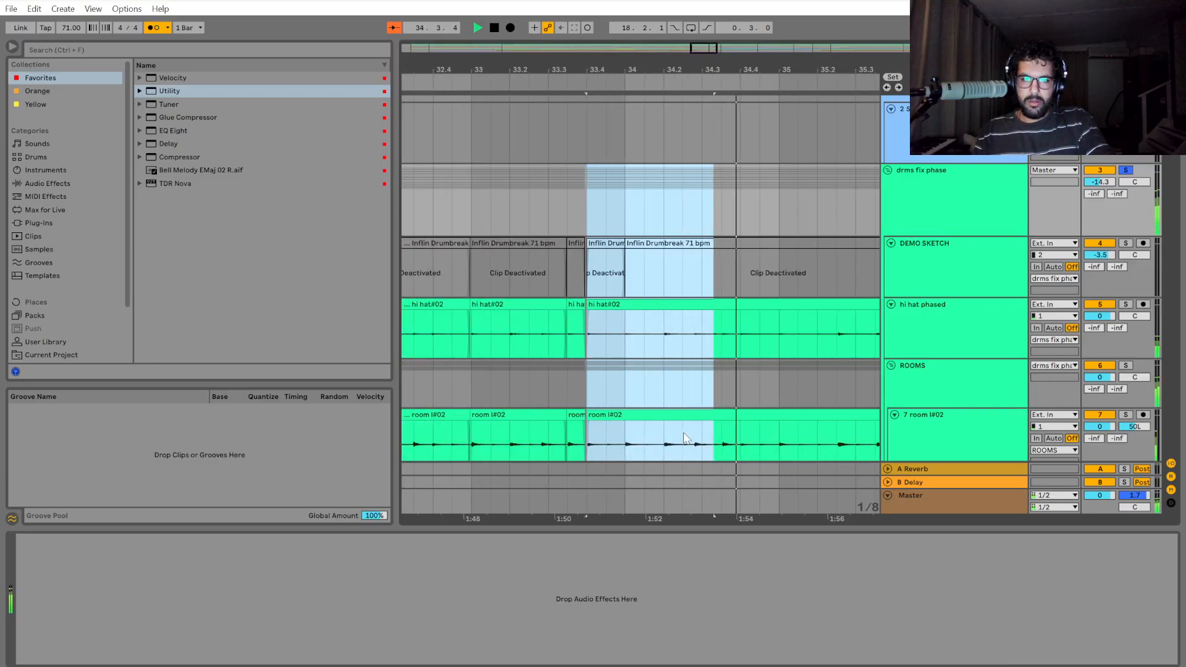
click(589, 203)
key(space)
key(space)
drag(589, 204, 716, 216)
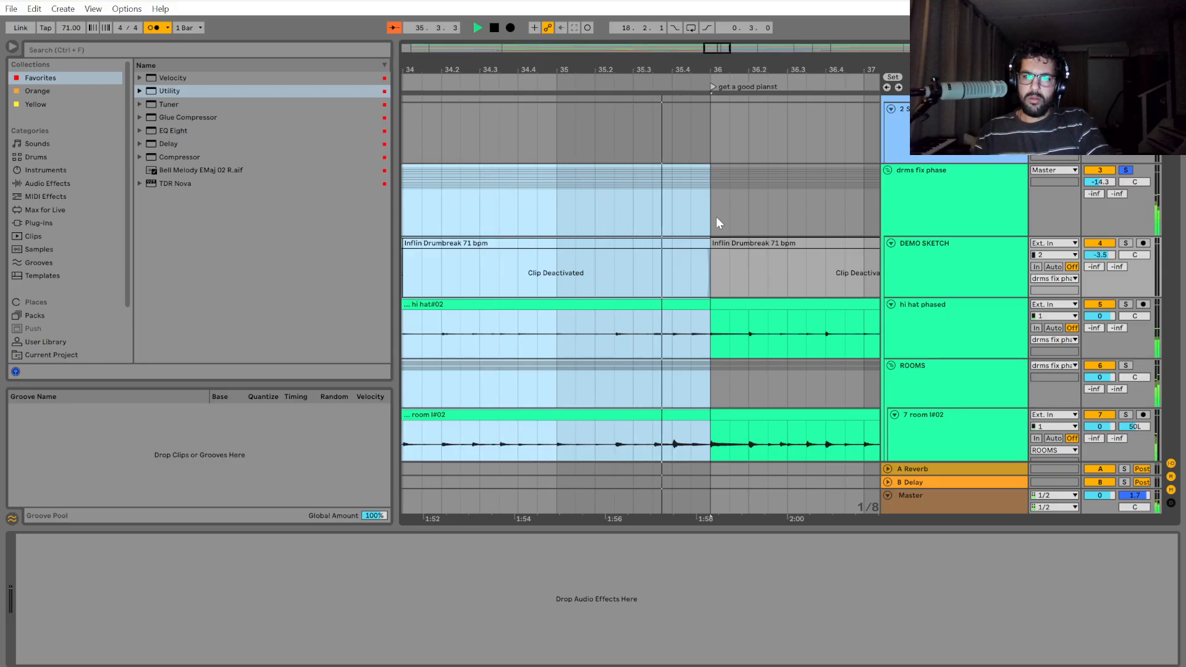
key(space)
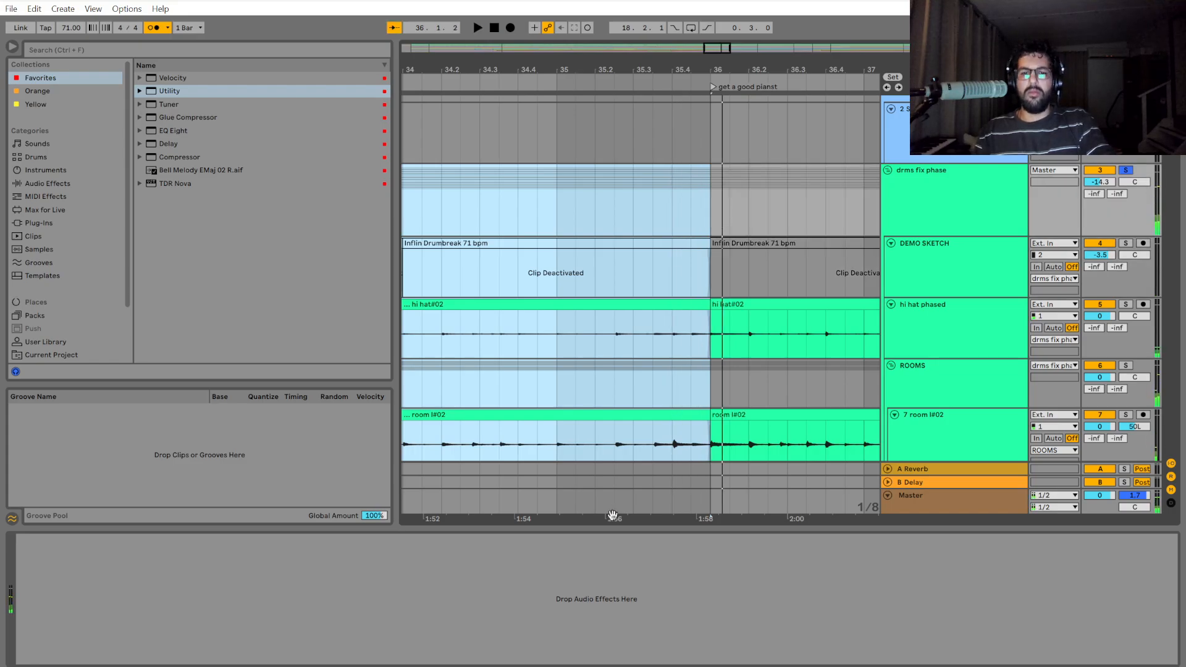
Shift the selected drum section from 33.4 to bar 36 slightly earlier to close the gap before it.
scroll(606, 519, left, 5)
scroll(710, 356, up, 10)
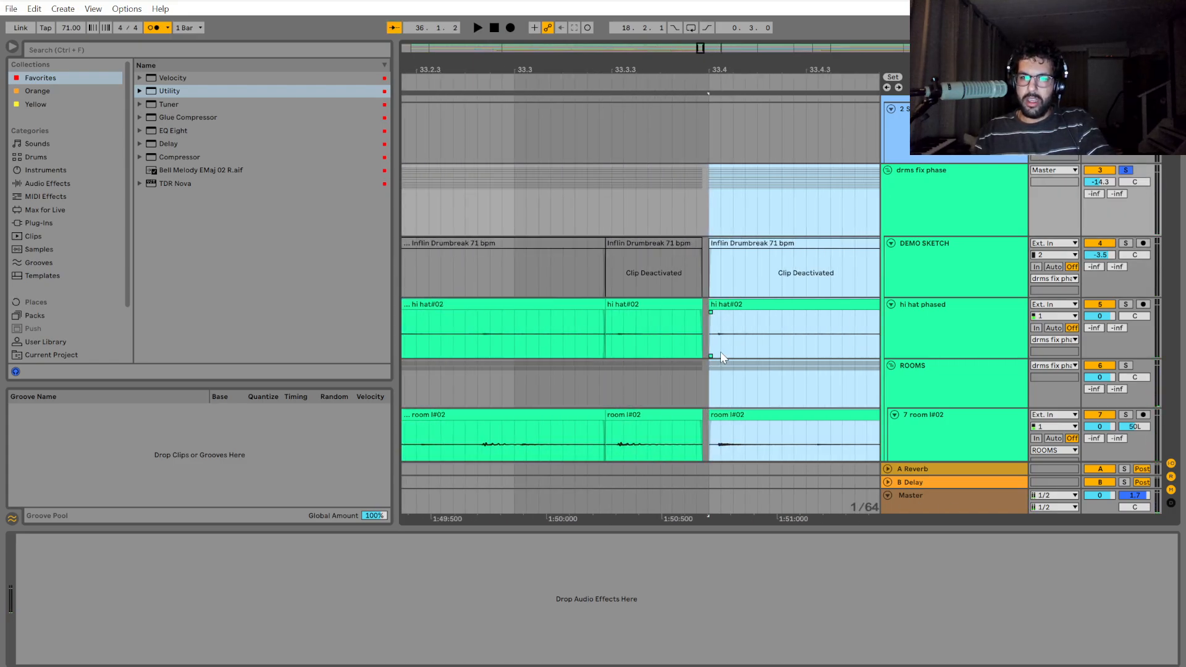
drag(725, 308, 694, 315)
Play the drums from 33.3 into bar 36, checking the closed edit and the hit at bar 35 against the grid.
scroll(664, 321, down, 4)
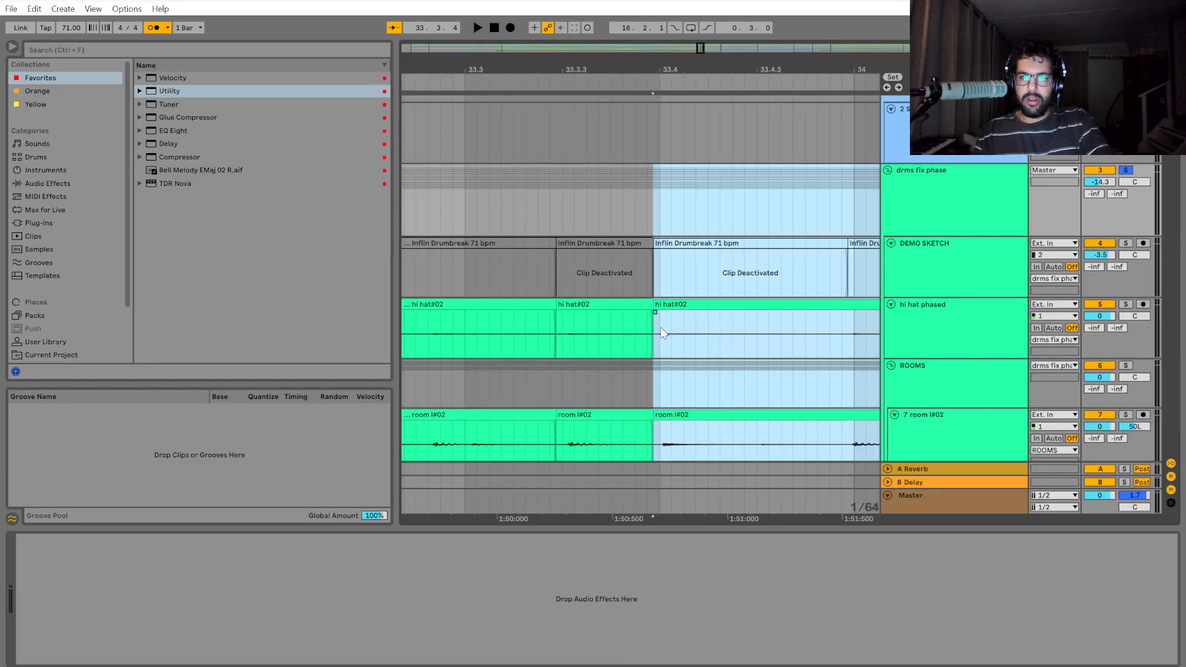
scroll(619, 356, down, 3)
click(551, 221)
key(space)
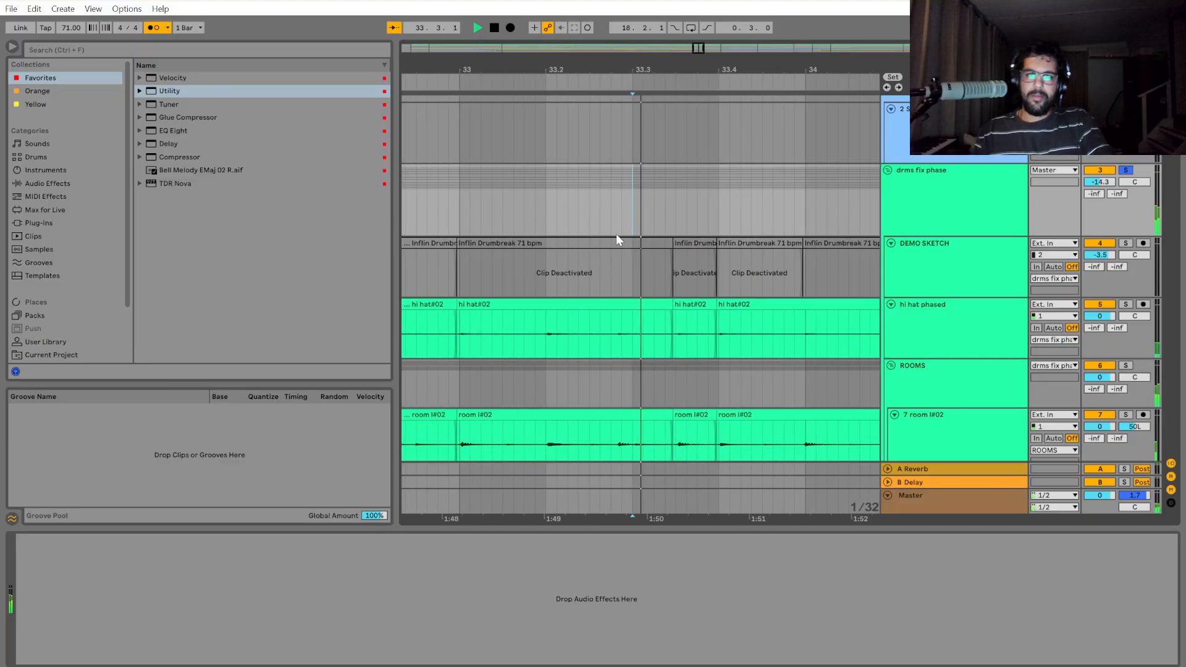
scroll(627, 236, down, 3)
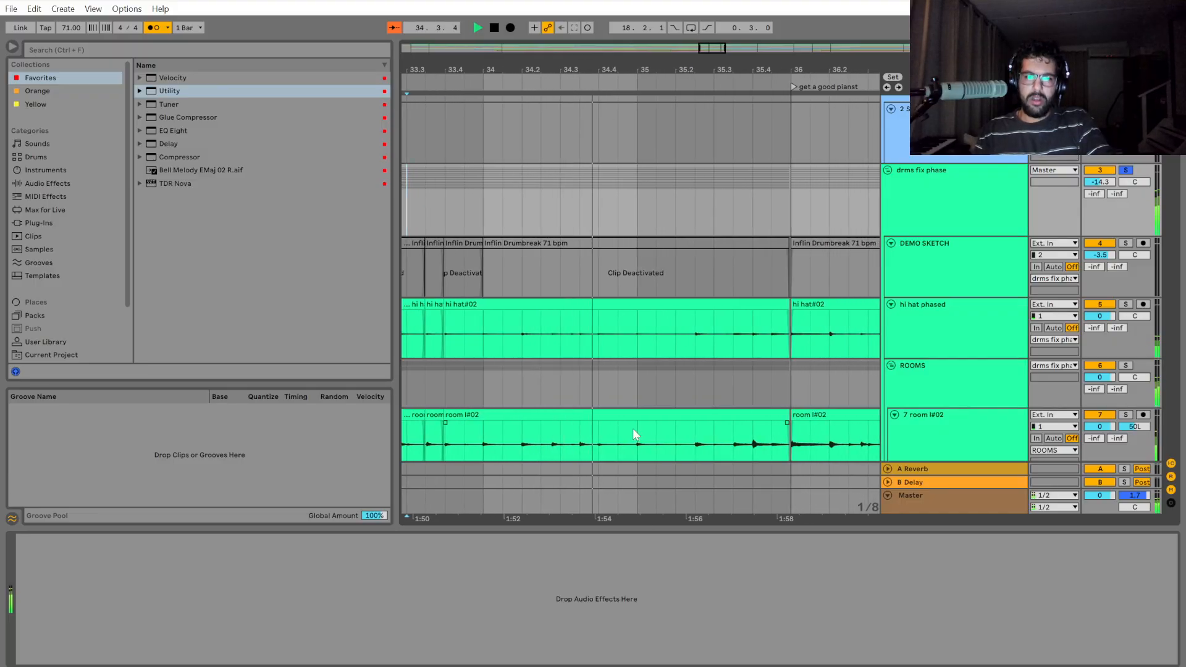
scroll(649, 458, up, 4)
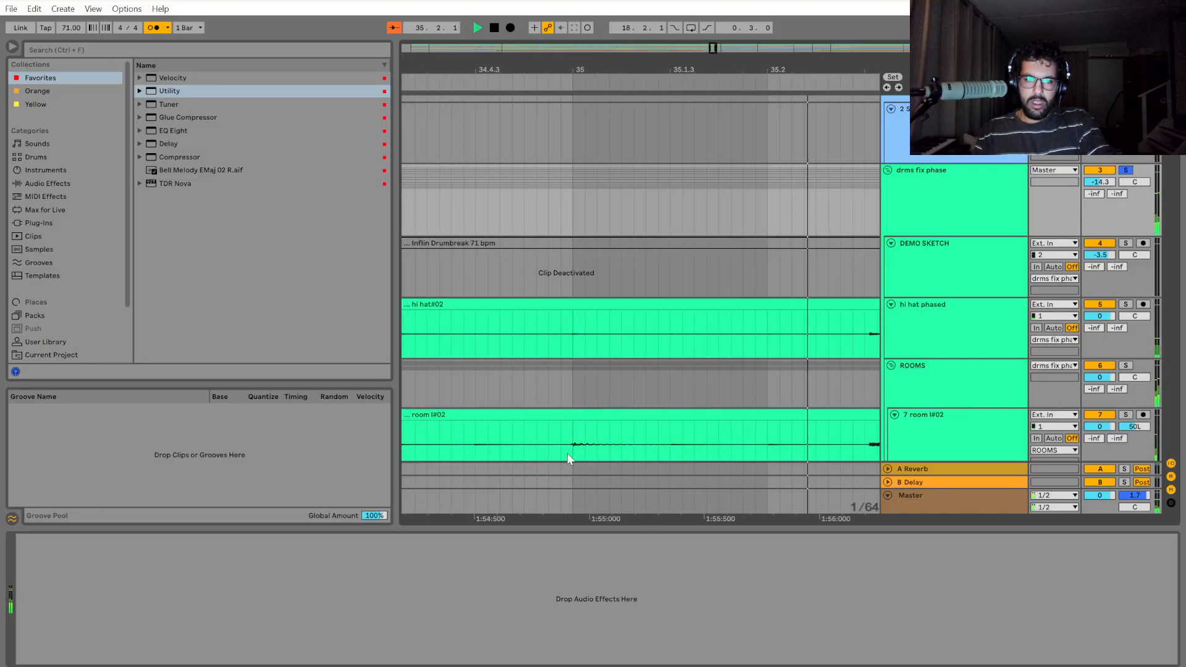
scroll(570, 453, up, 3)
scroll(570, 454, down, 5)
scroll(680, 484, down, 2)
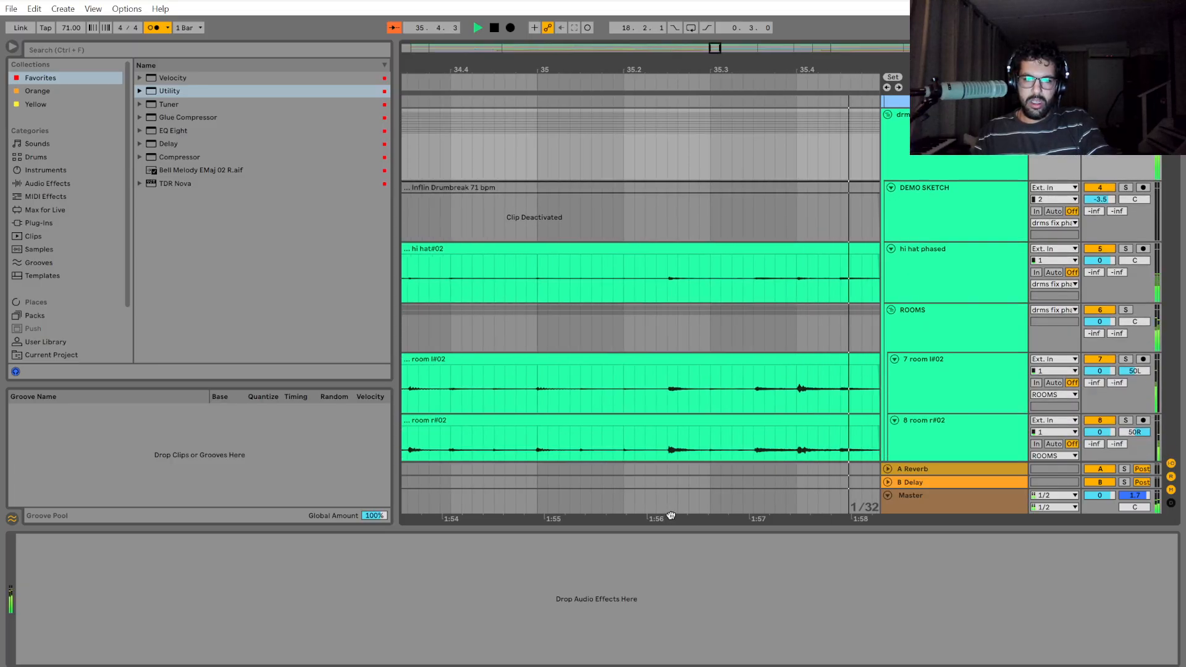
key(space)
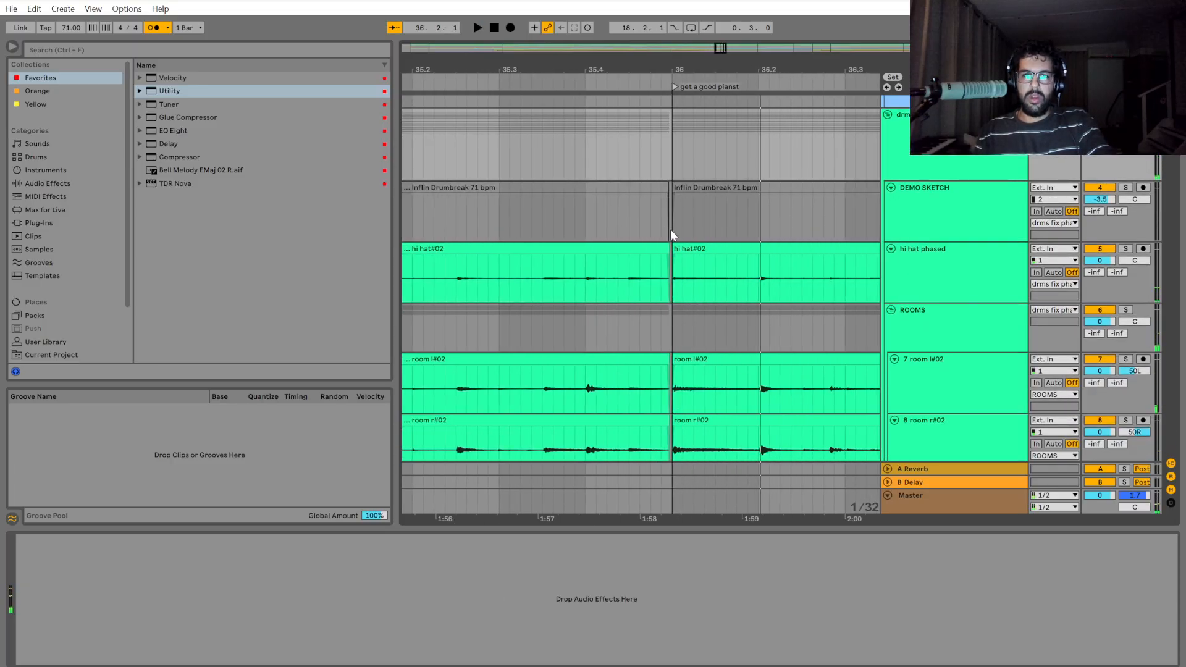
Shift the drum section starting at bar 36 slightly earlier to close the gap before it.
scroll(671, 230, up, 5)
drag(672, 171, 778, 175)
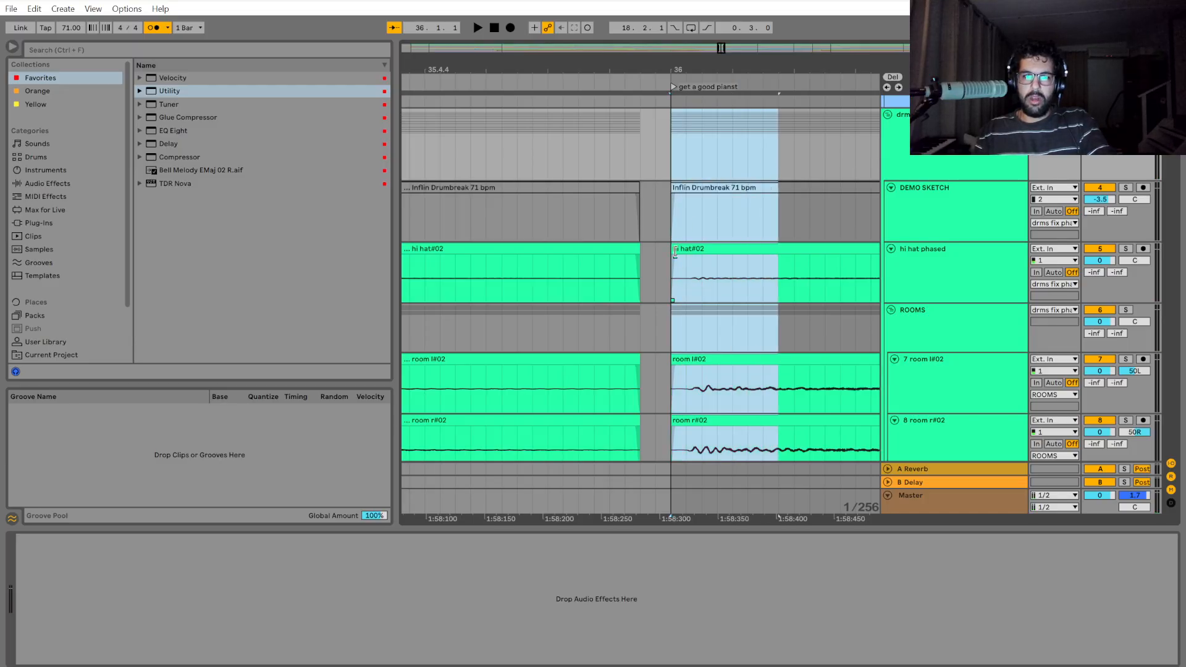
drag(674, 250, 641, 251)
scroll(710, 369, down, 2)
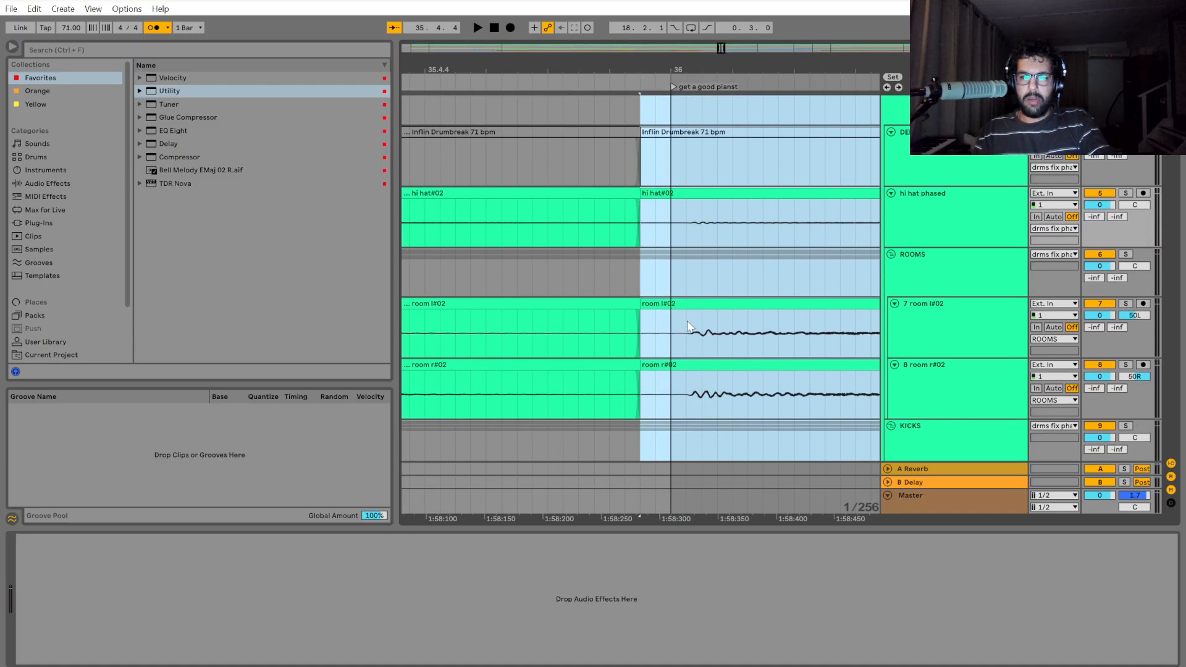
Compare the room, kick and overhead hits at bar 36 with the grid line and inspect the crossfades before them.
click(672, 273)
scroll(673, 273, down, 5)
scroll(693, 426, down, 3)
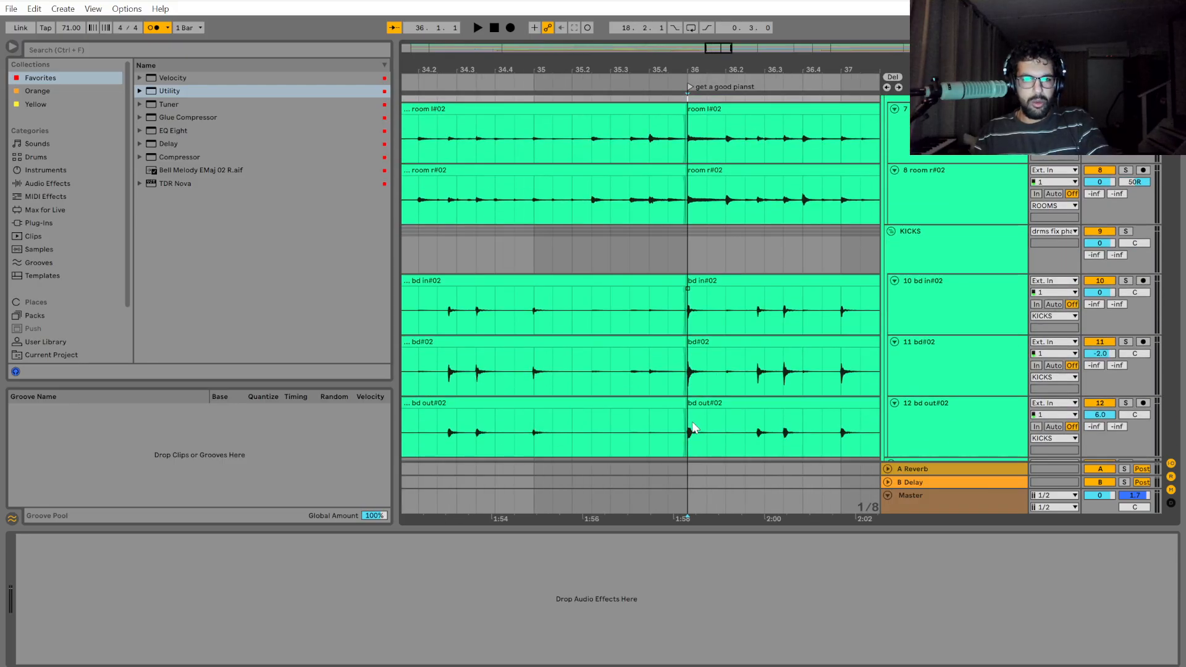
scroll(701, 358, up, 8)
scroll(634, 354, up, 4)
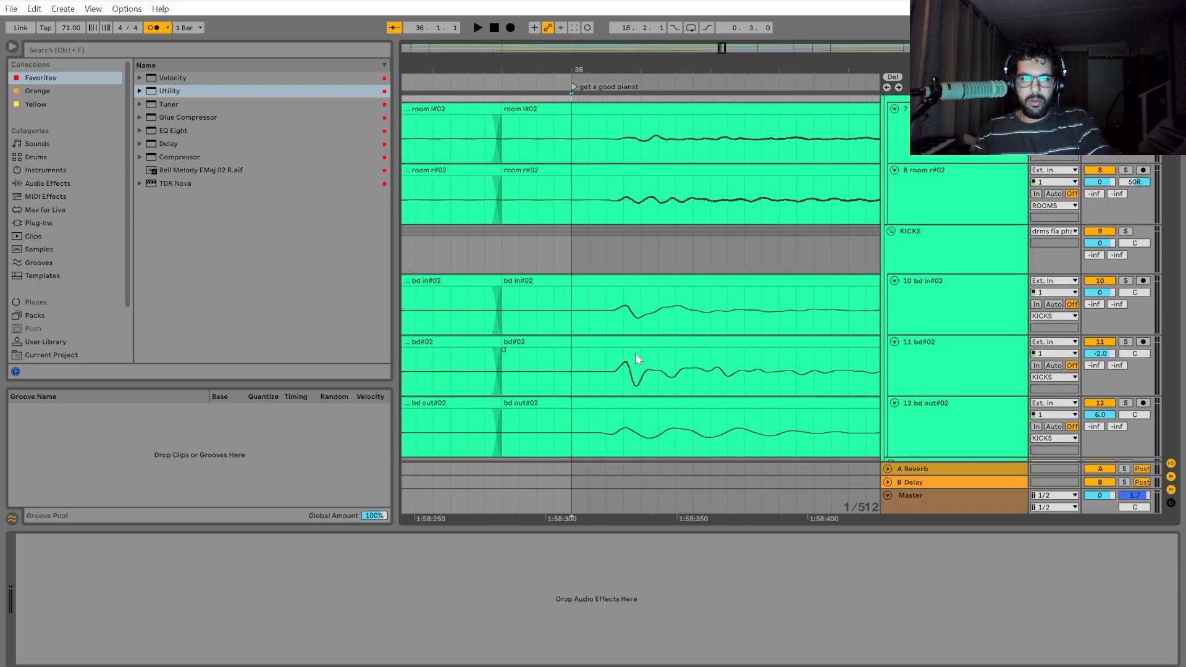
scroll(629, 370, down, 2)
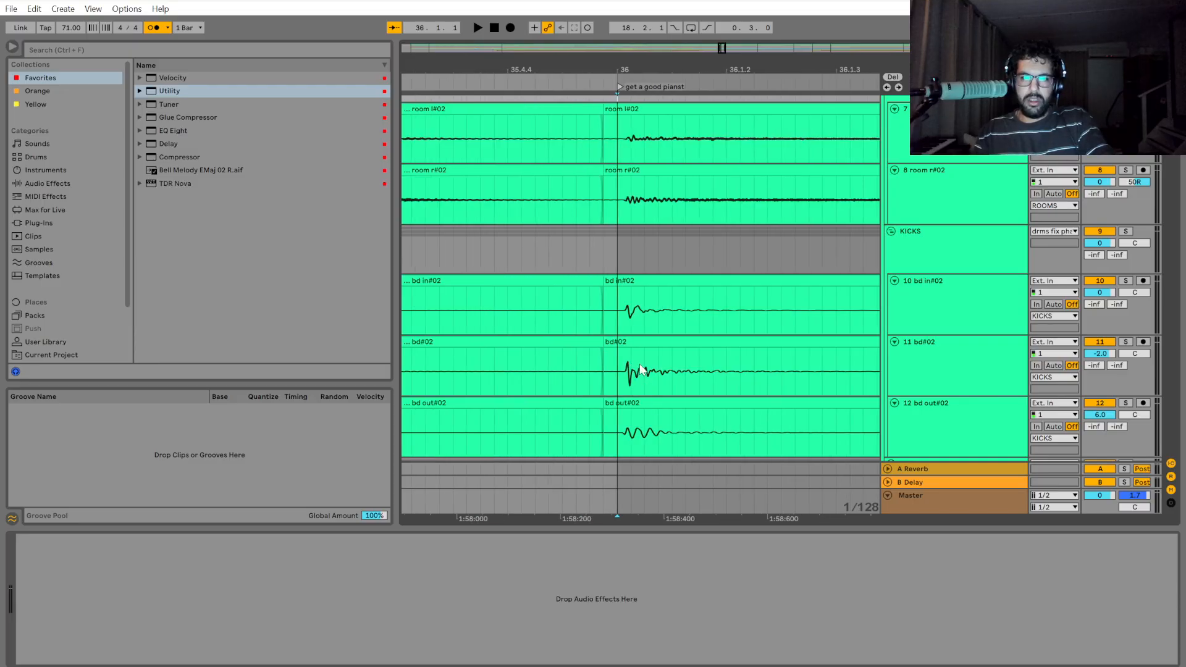
scroll(639, 371, down, 3)
scroll(625, 364, up, 3)
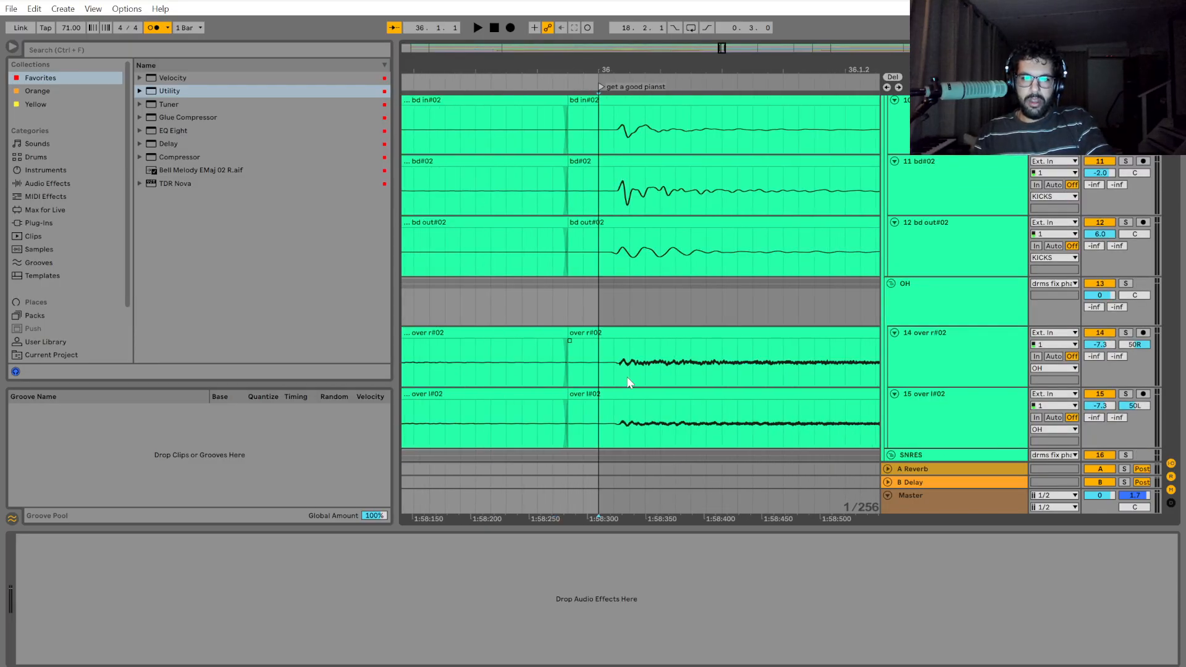
scroll(629, 383, up, 2)
scroll(628, 352, up, 1)
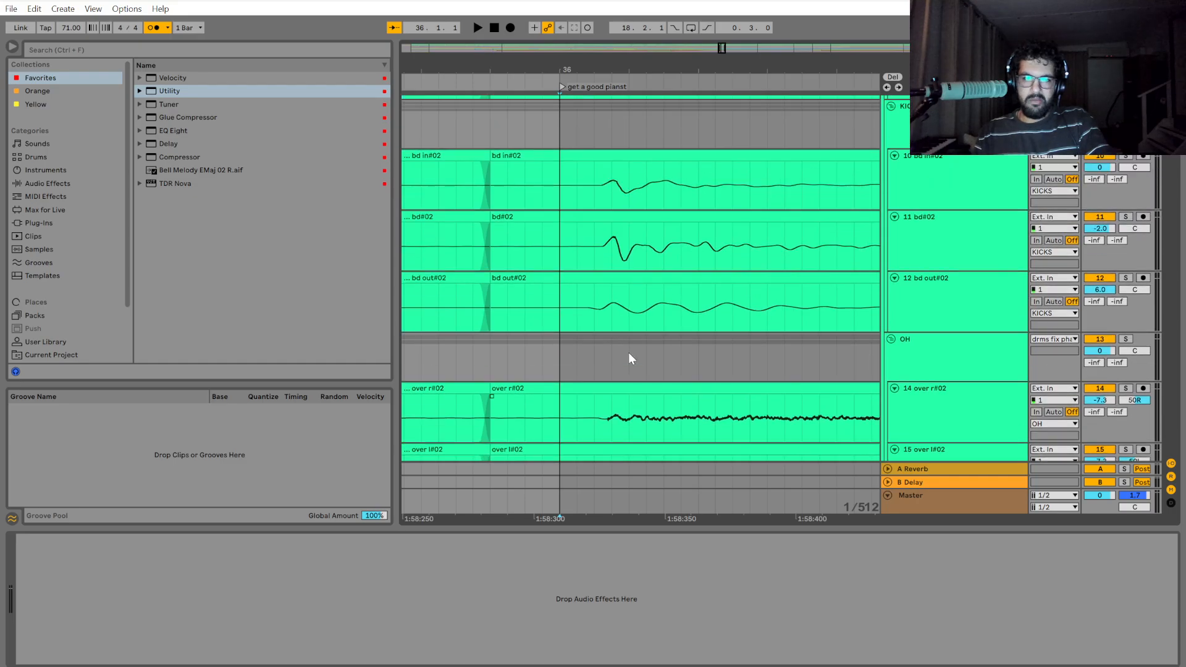
scroll(581, 354, down, 8)
Play the drums from bar 36 and inspect the hi-hat, room, kick and overhead hits after the edit.
scroll(588, 355, up, 4)
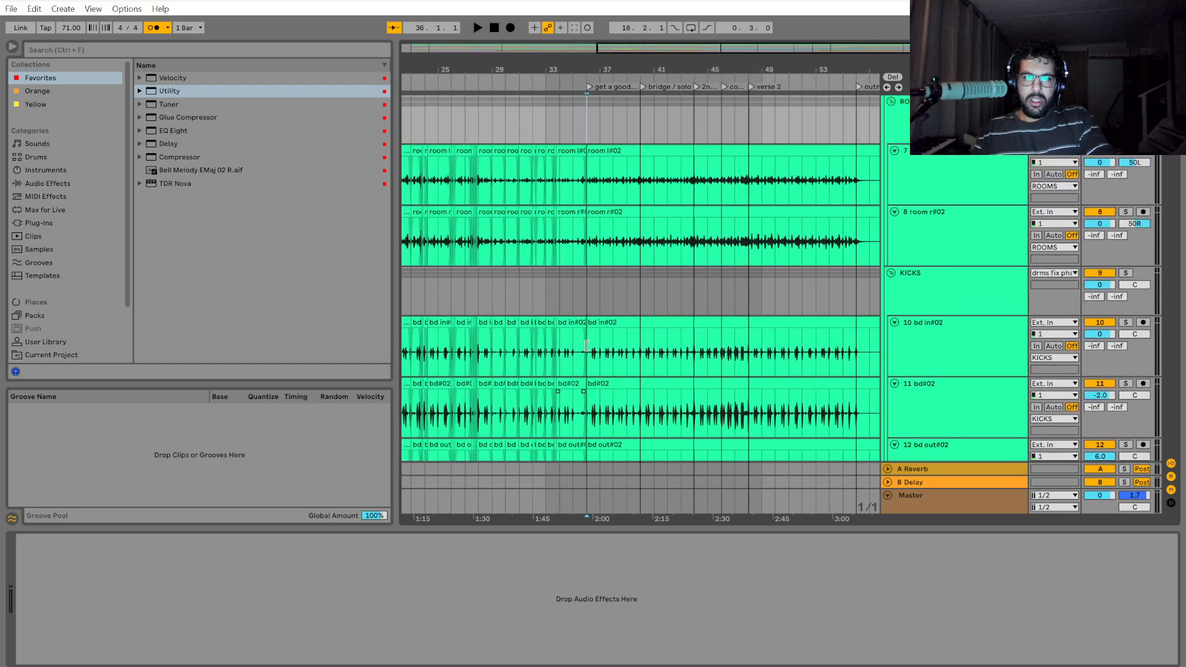
scroll(624, 225, up, 1)
scroll(656, 222, down, 3)
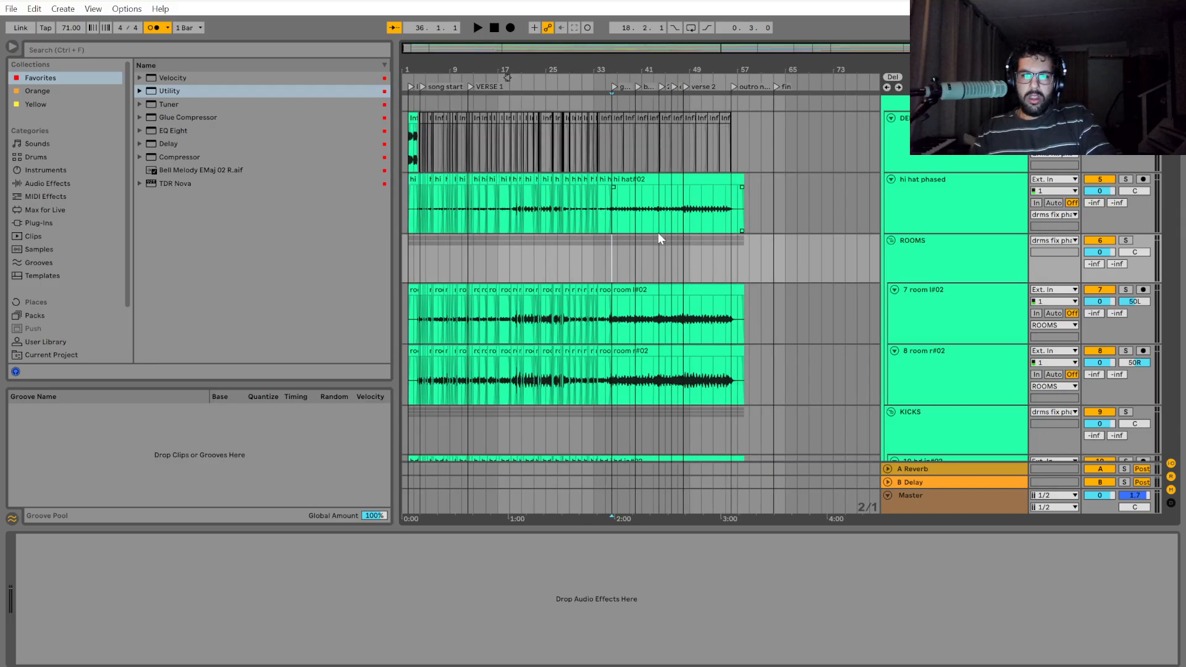
scroll(612, 246, up, 3)
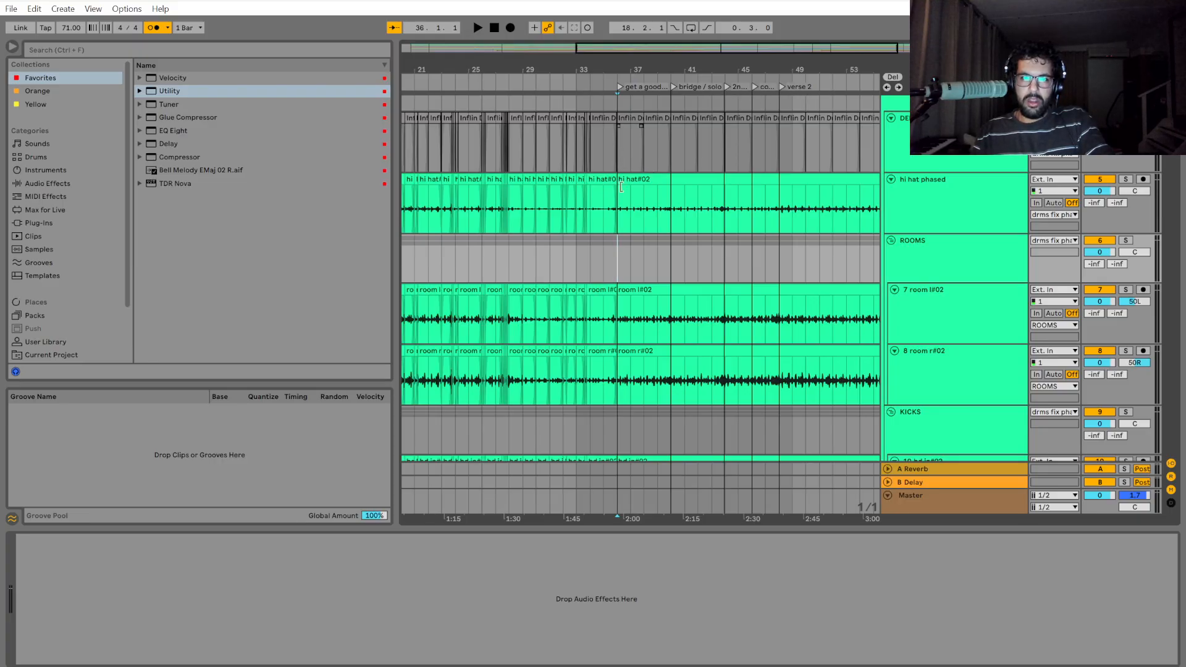
key(space)
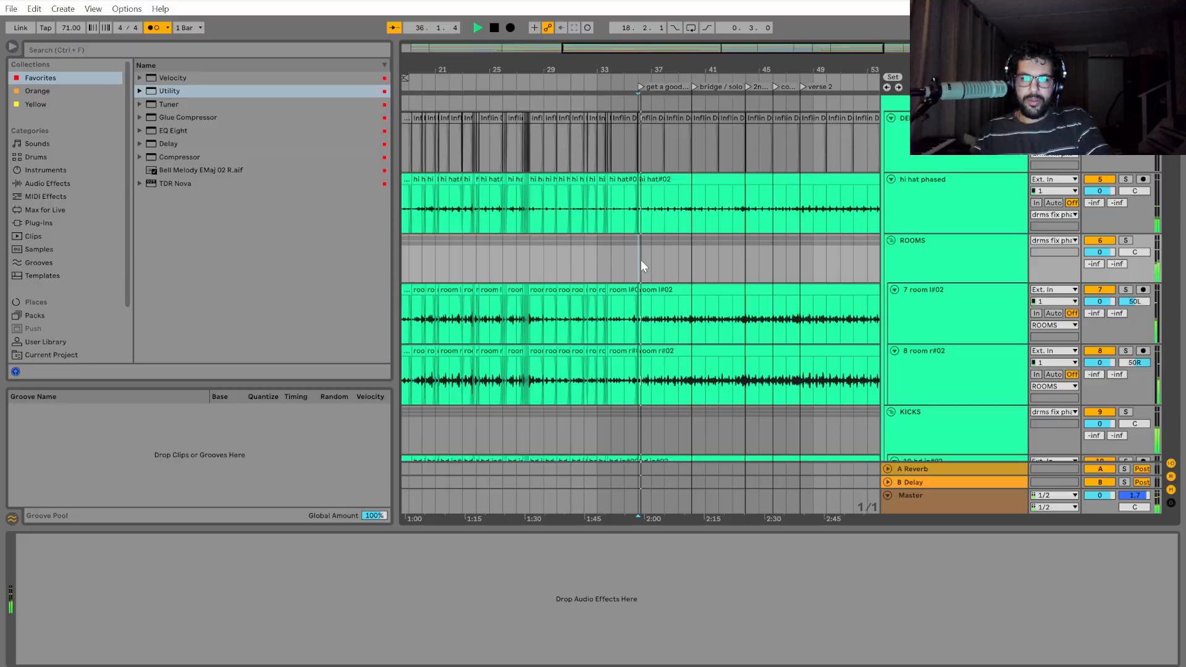
scroll(640, 266, up, 4)
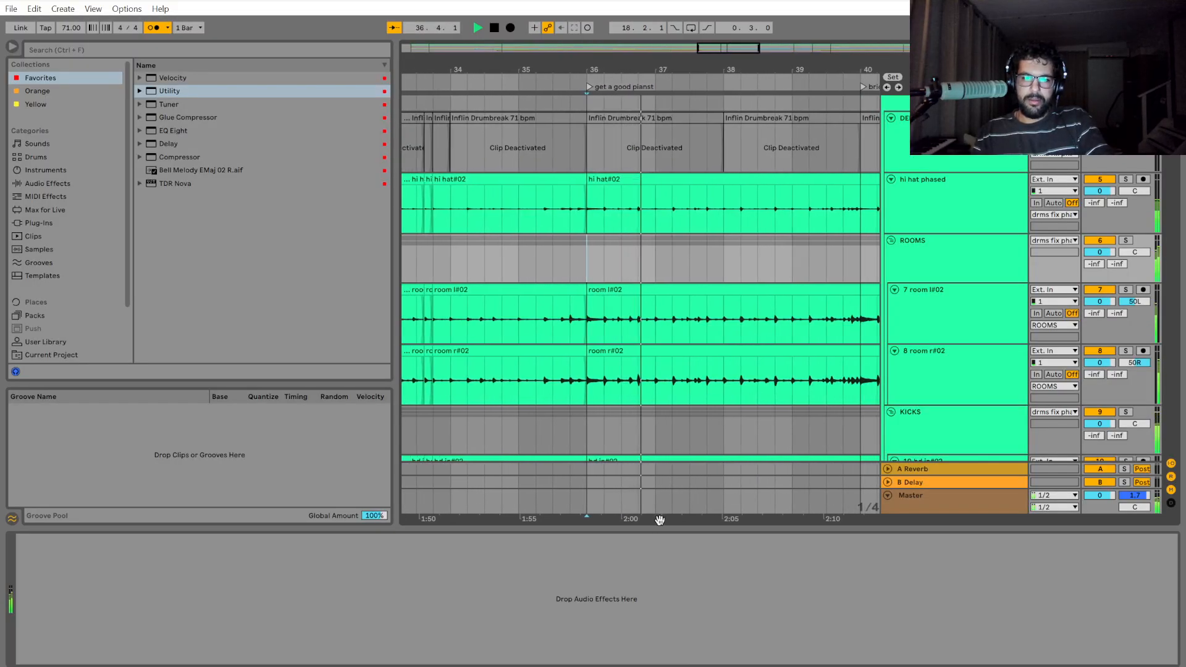
drag(659, 521, 530, 515)
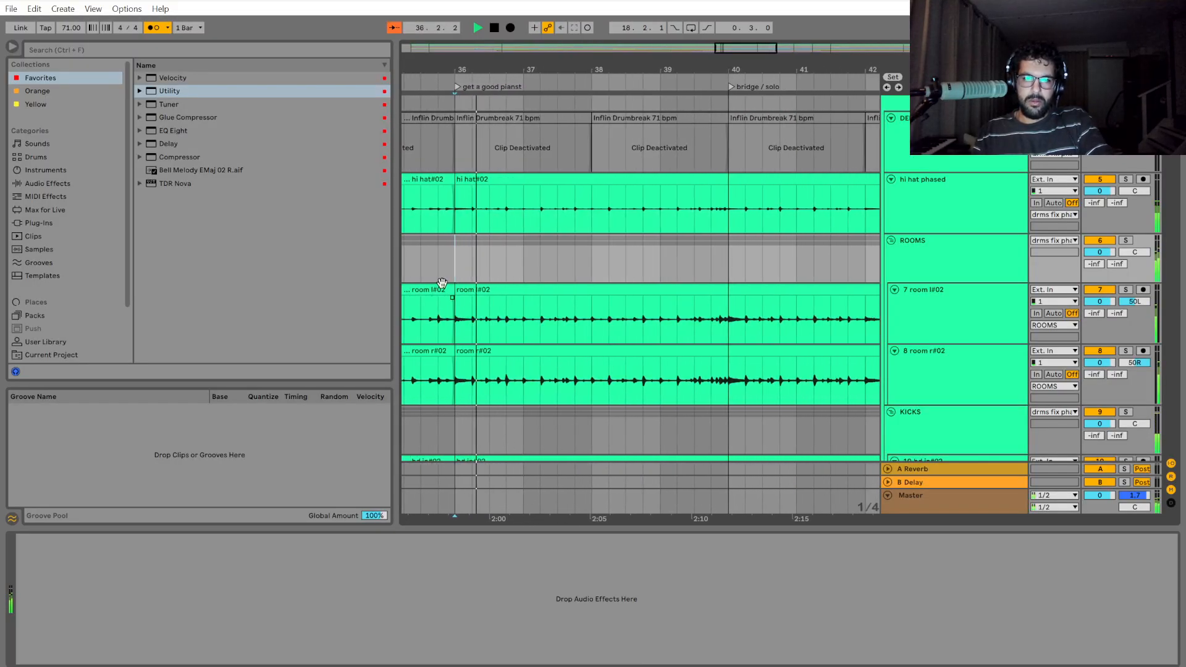
scroll(441, 283, up, 4)
key(space)
key(space)
scroll(575, 286, up, 1)
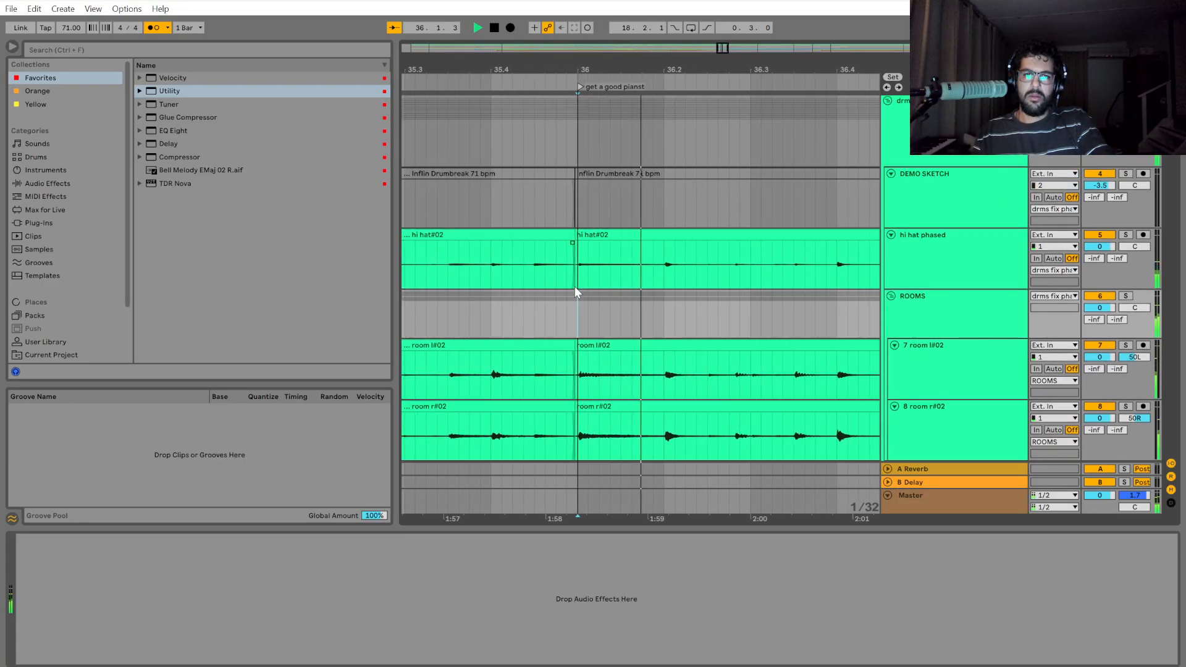
key(space)
scroll(962, 317, down, 3)
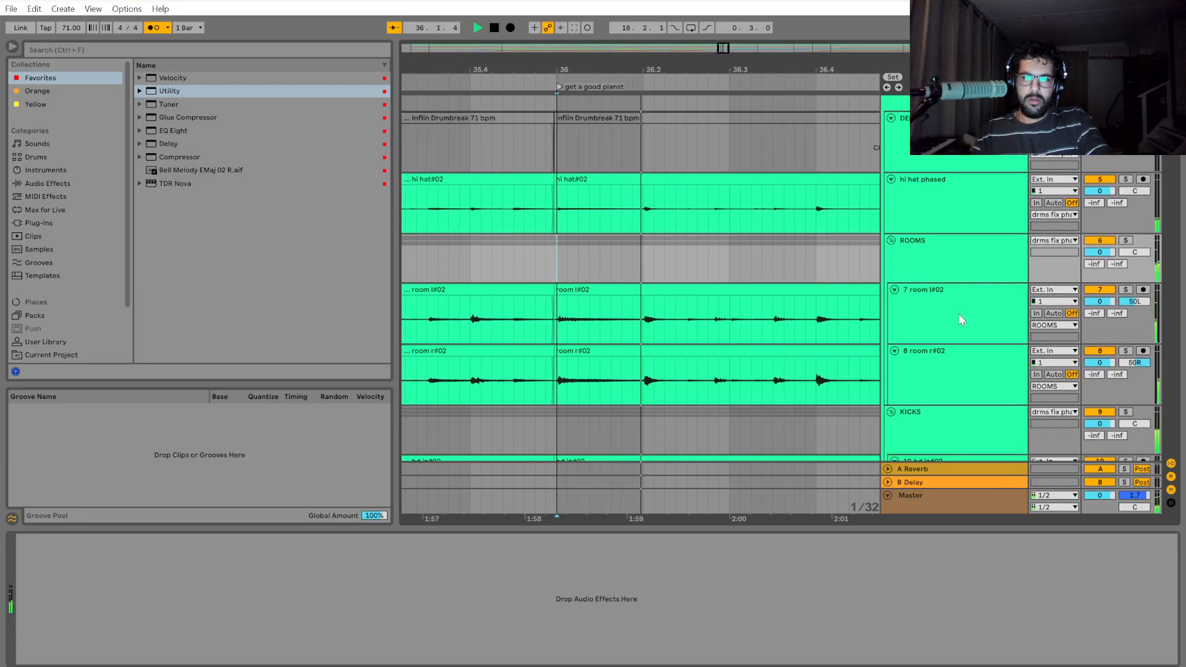
scroll(988, 323, down, 7)
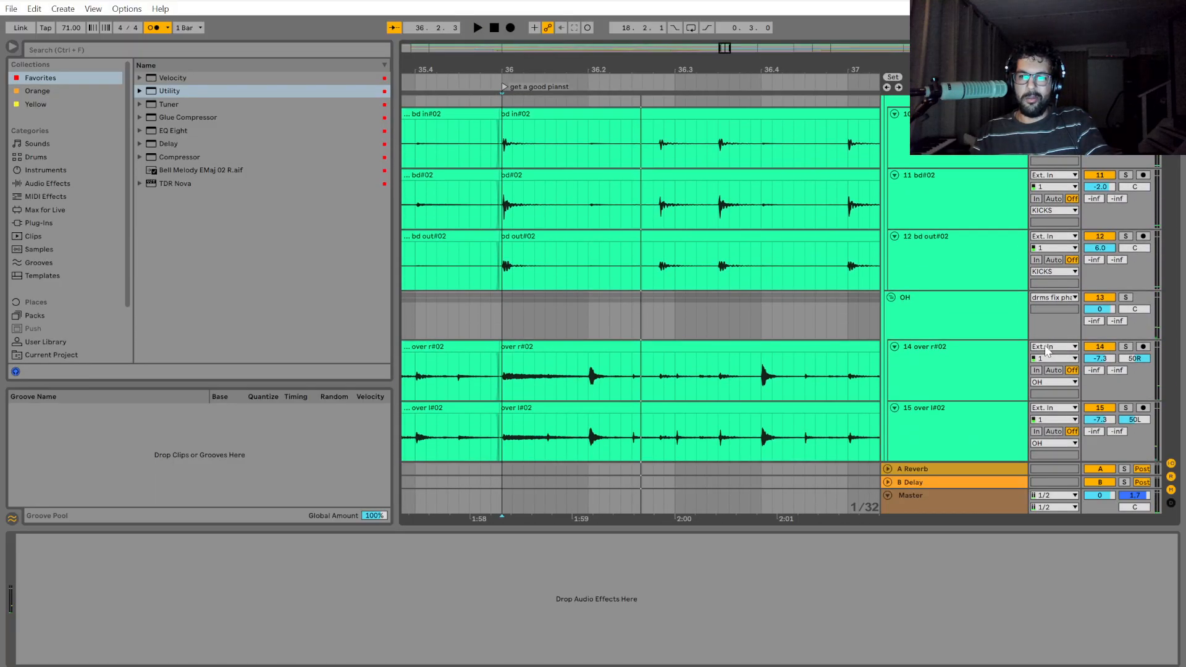
Solo the SNRES group briefly and listen to its snares from bar 36.
click(1125, 289)
key(space)
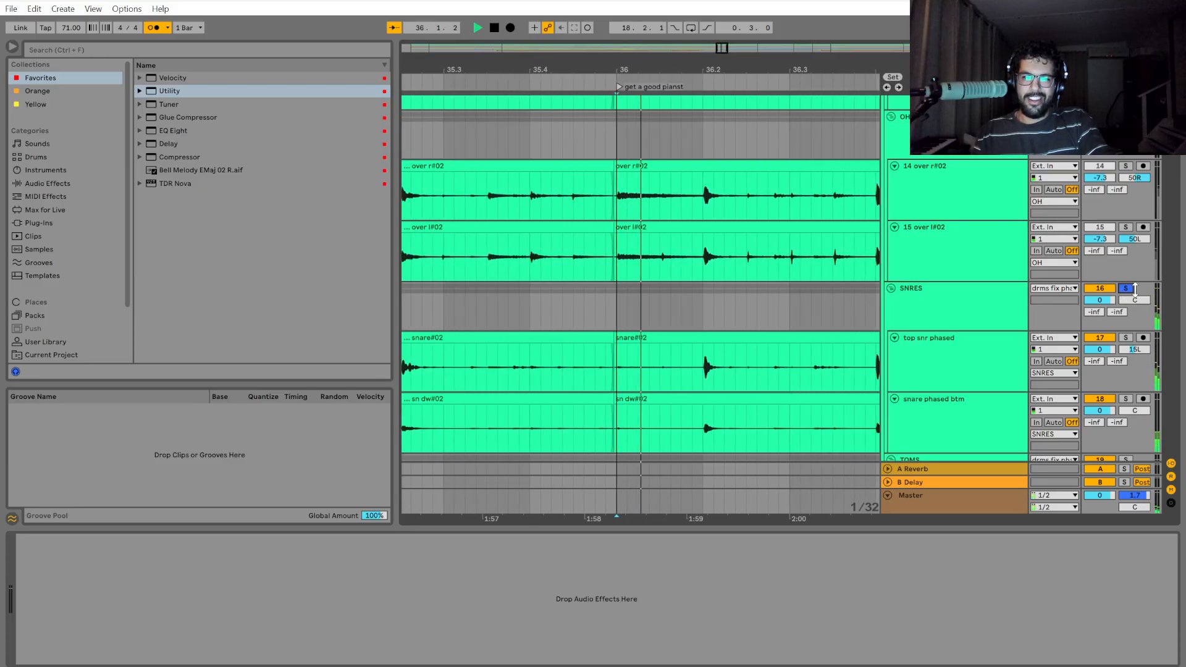
key(space)
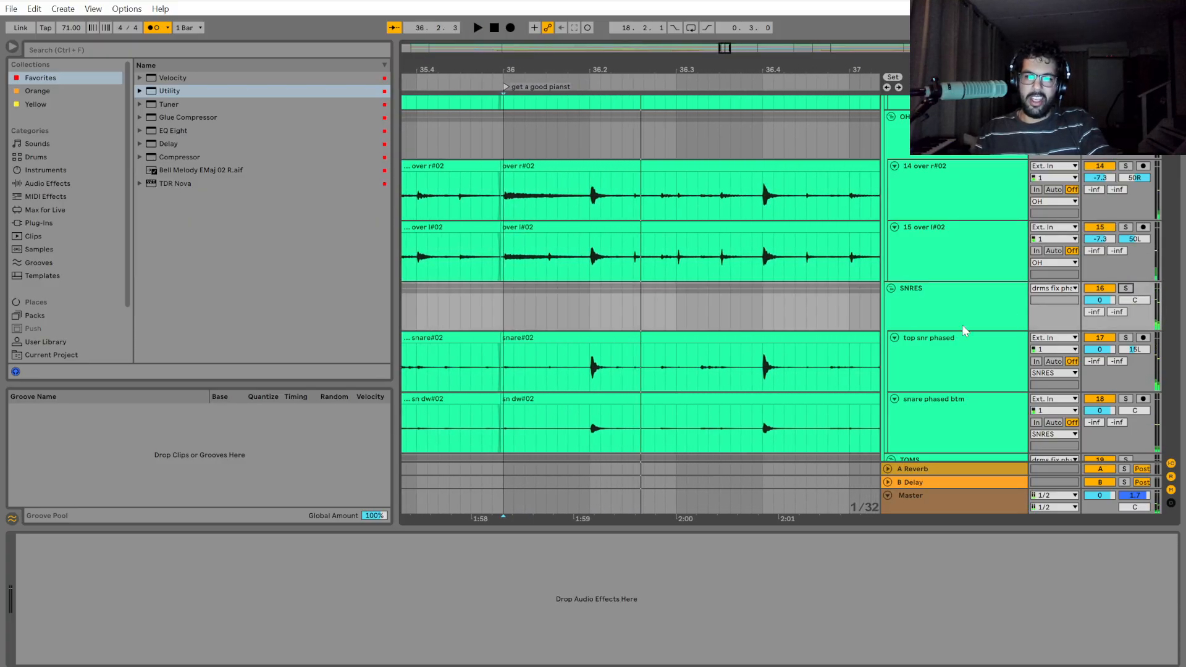
Solo the drms fix phase group and play it from bar 36.
scroll(549, 366, up, 2)
scroll(507, 375, up, 10)
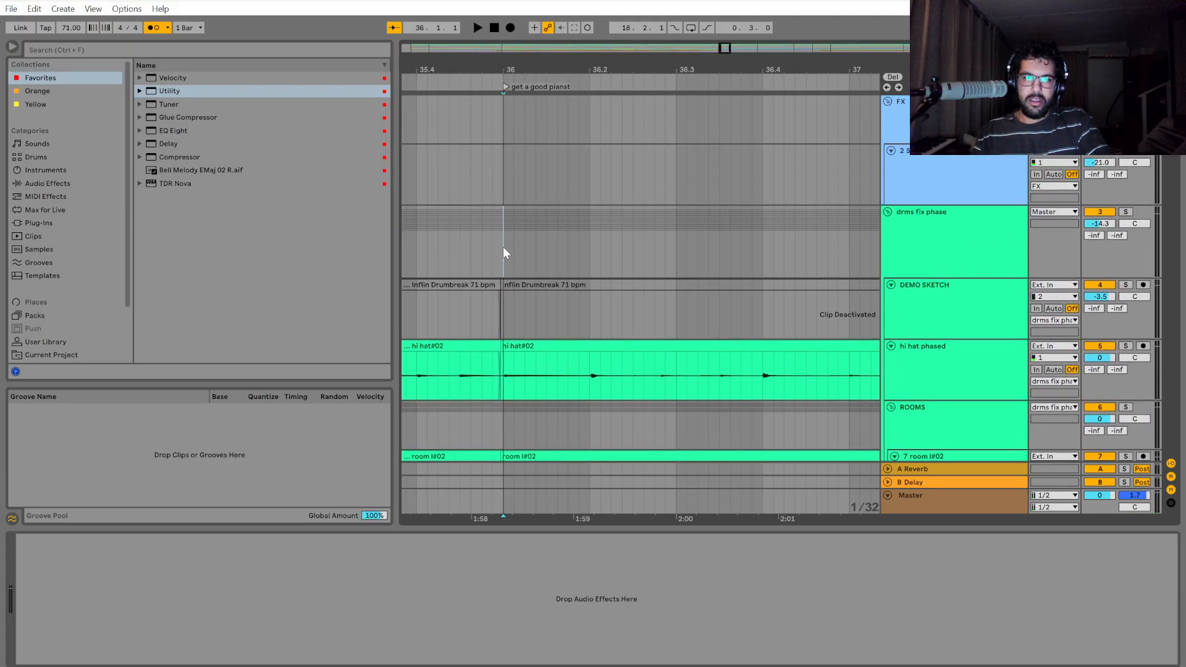
click(503, 247)
key(space)
key(space)
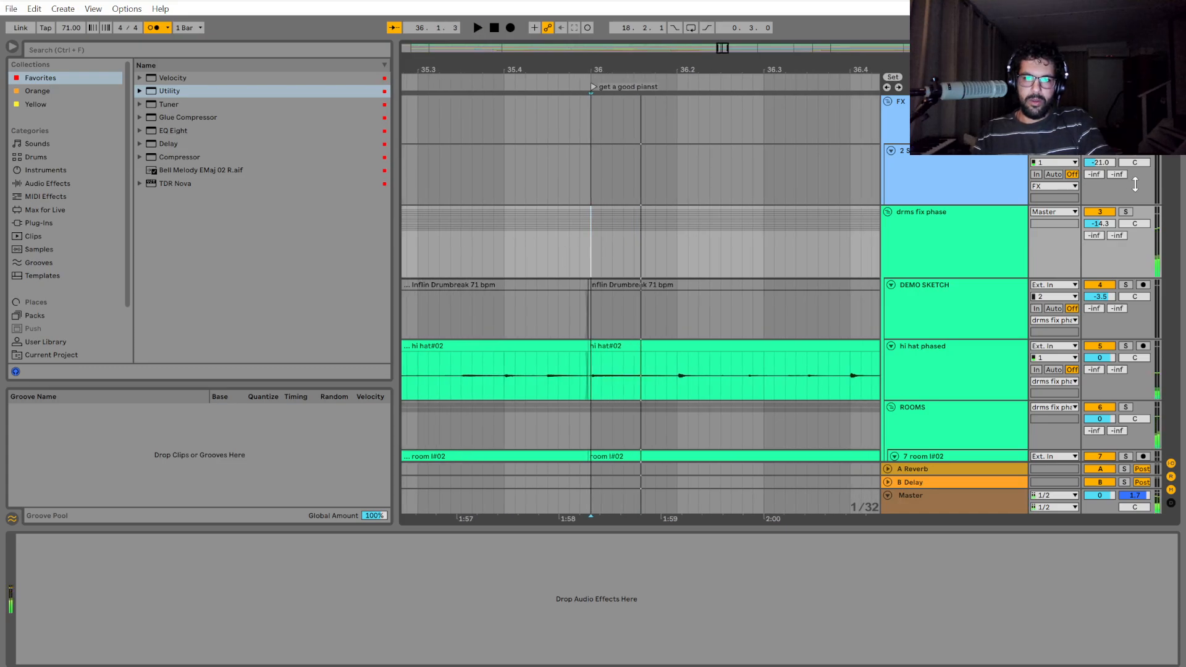
Select the drum group from bar 36 to 36.4 and play from bar 36 to check its timing.
key(space)
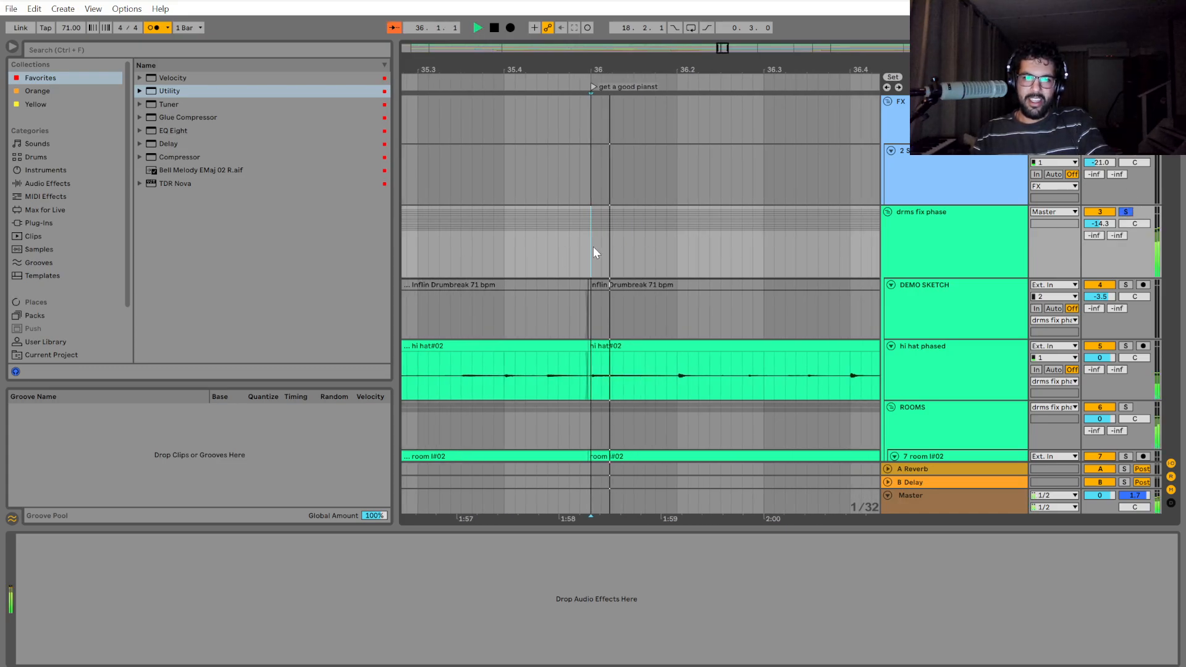
mouse_move(593, 246)
mouse_down()
mouse_move(925, 223)
mouse_move(713, 214)
mouse_up()
key(space)
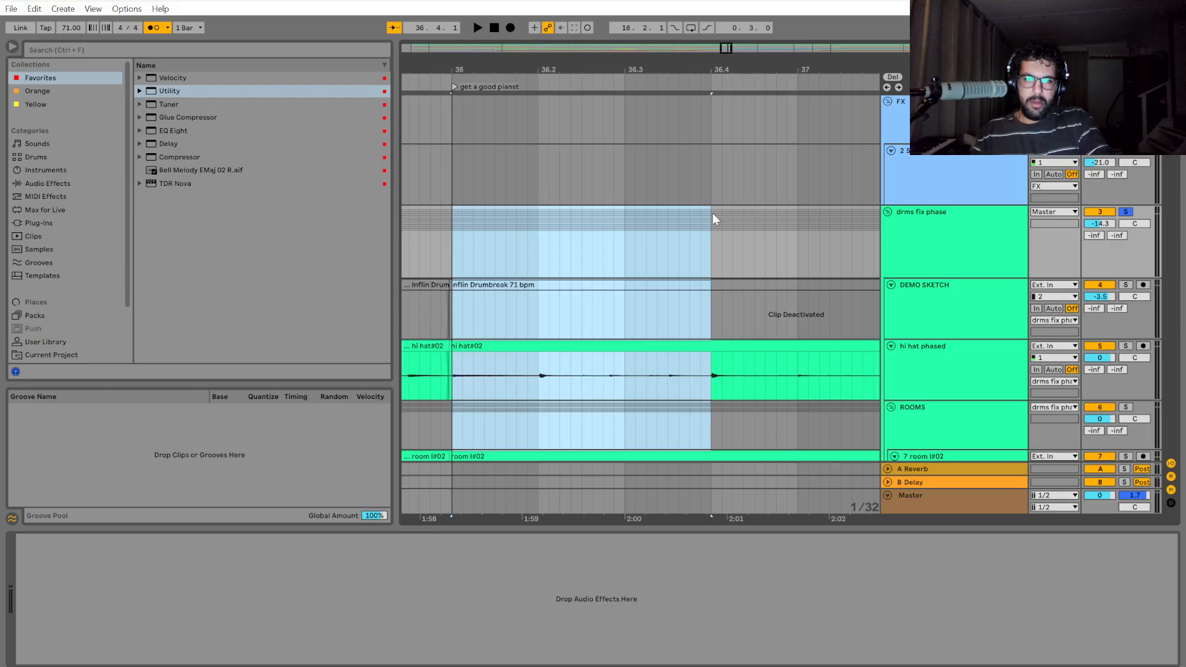
key(space)
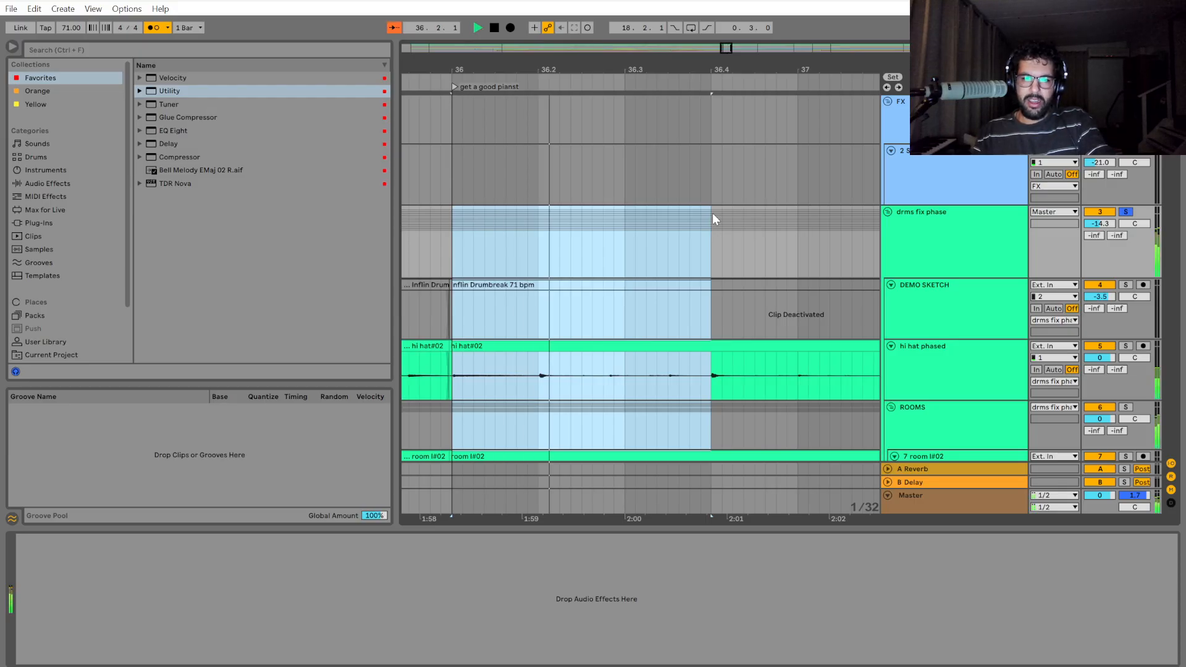
Listen on into bar 37 and split the drum group at 37.2 and 37.4.
mouse_move(713, 213)
mouse_down()
mouse_move(948, 207)
mouse_move(679, 220)
mouse_move(936, 218)
mouse_move(759, 221)
mouse_up()
key(space)
click(680, 220)
key(space)
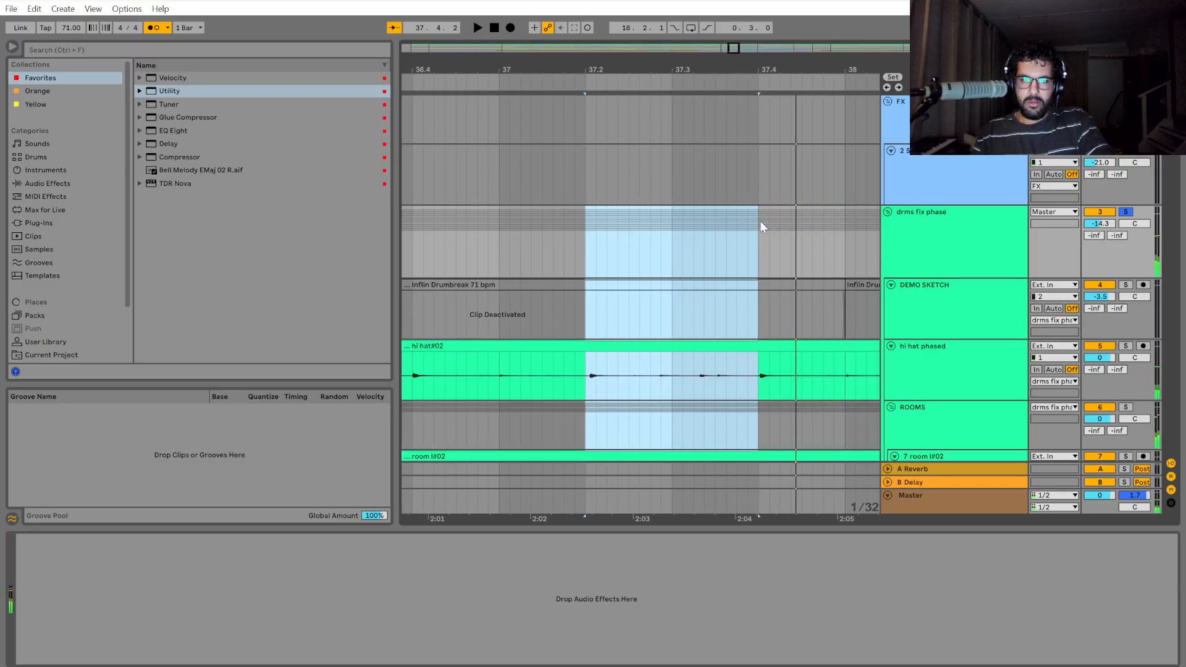
key(space)
key(ctrl+e)
scroll(699, 398, up, 6)
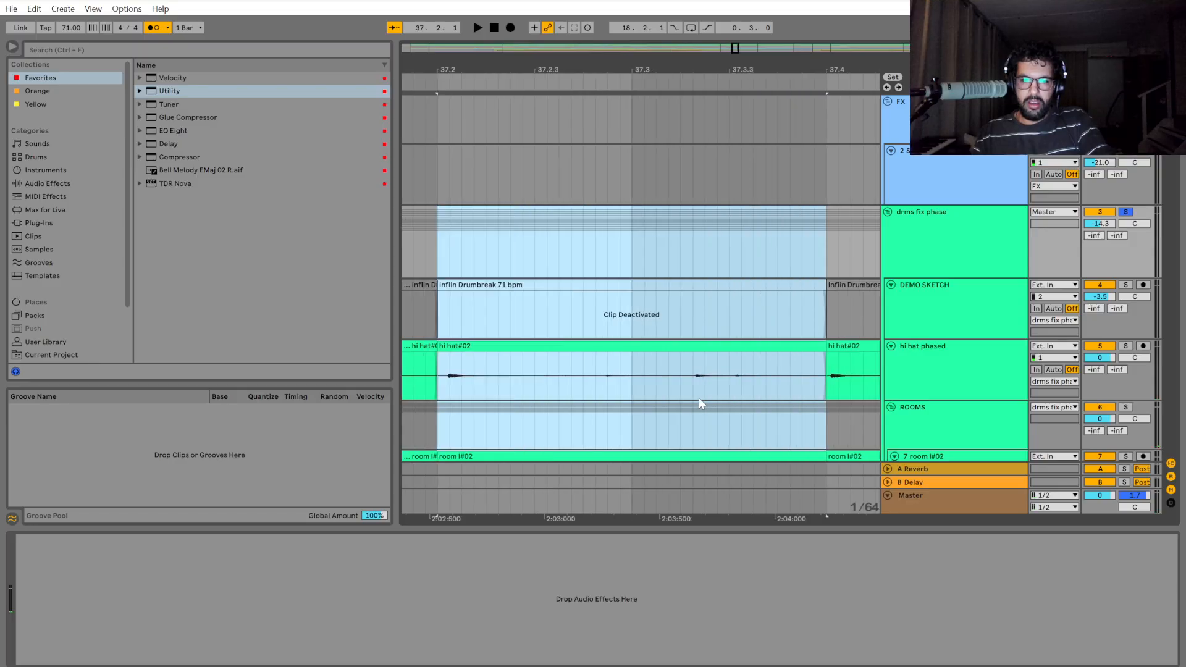
Compare the hi-hat hits after 37.3 with the grid and shift the drum section from 37.2 to 37.4 one 1/128 step earlier.
scroll(695, 398, down, 2)
click(555, 379)
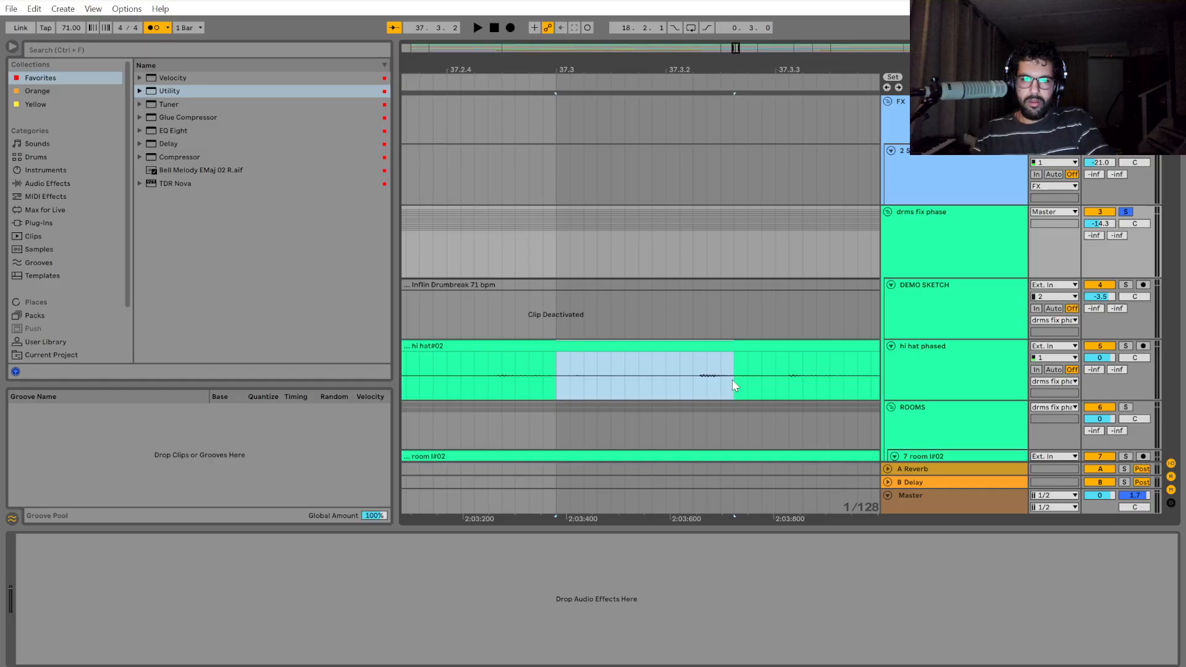
drag(745, 381, 788, 431)
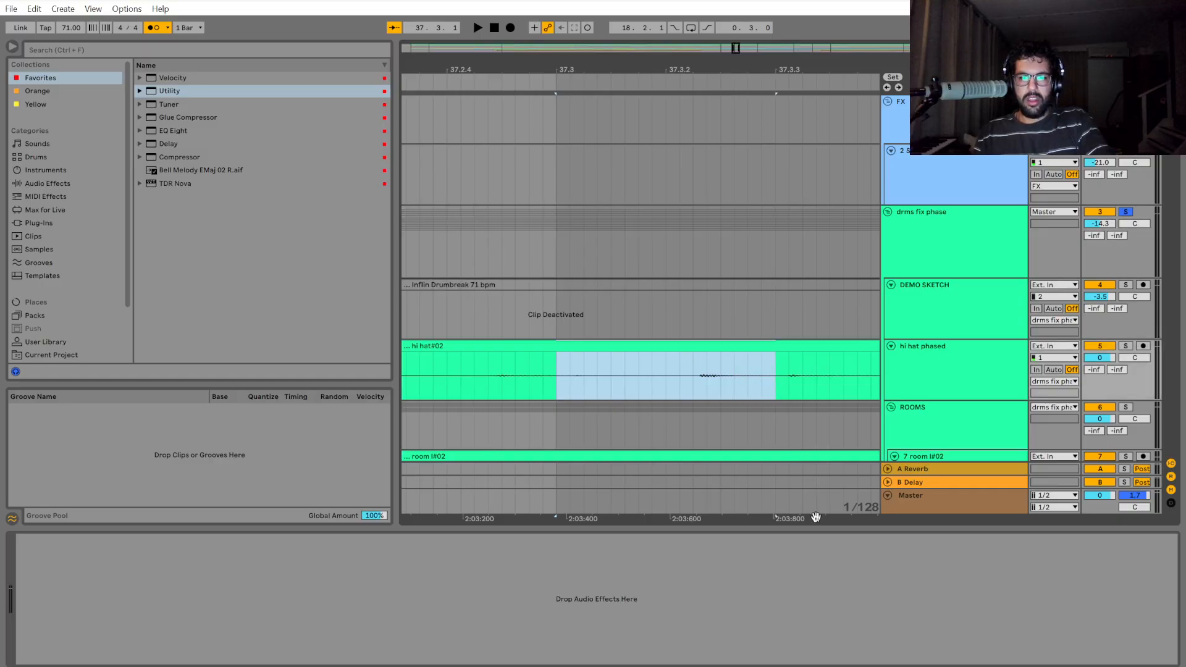
drag(815, 517, 657, 519)
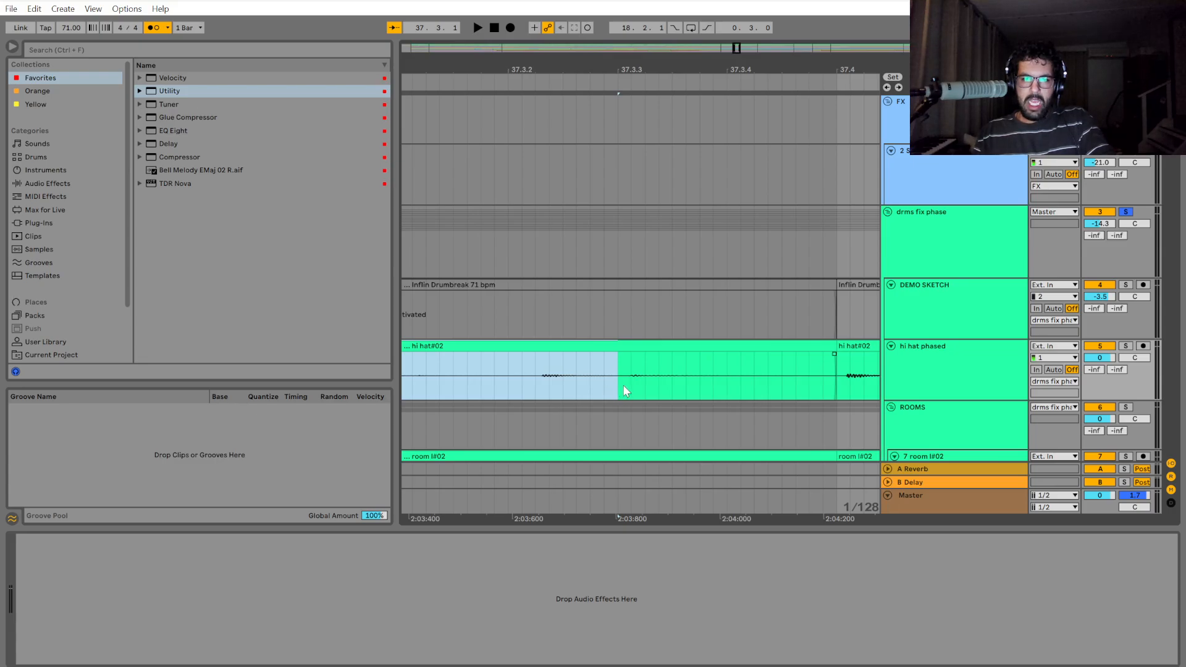
key(minus)
key(minus)
key(minus)
key(minus)
drag(657, 255, 488, 247)
key(plus)
key(plus)
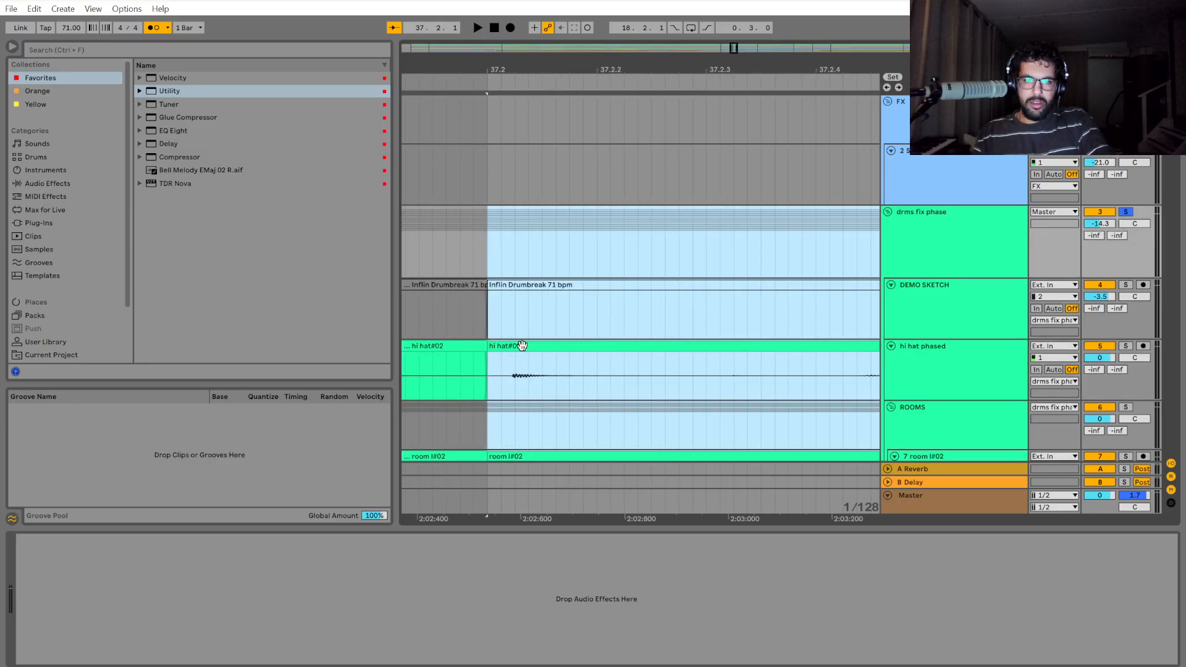
drag(522, 345, 481, 347)
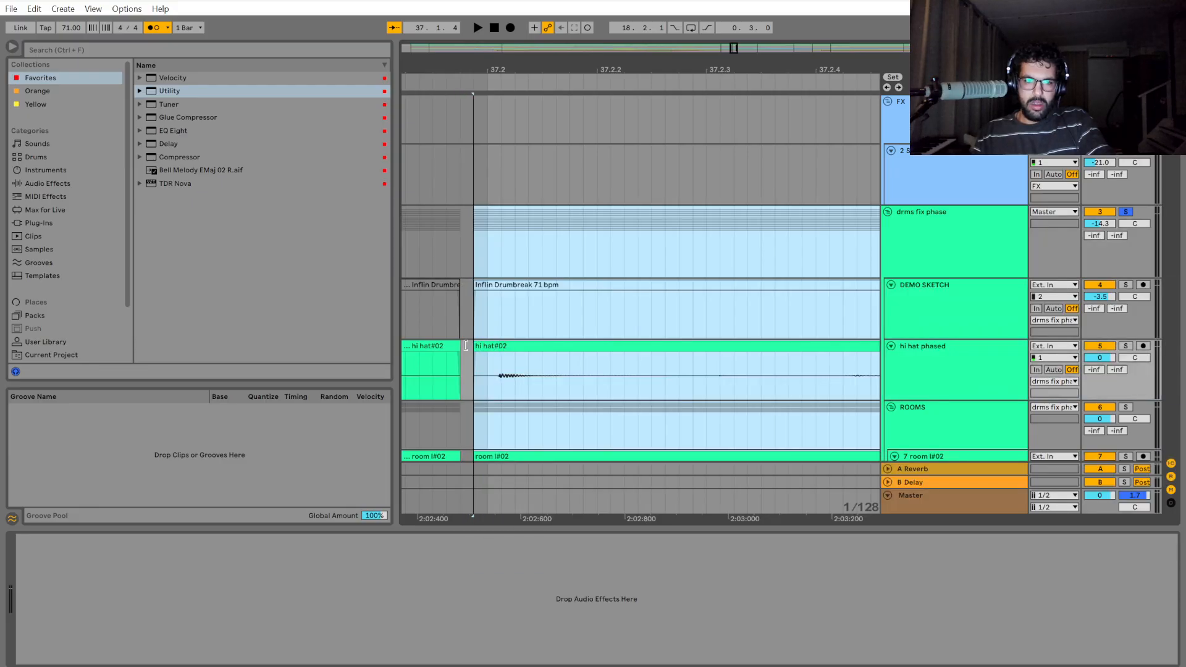
Play the drums through the shifted section in bar 37 and again from 37.2 to check its timing.
key(minus)
key(minus)
key(minus)
key(minus)
key(minus)
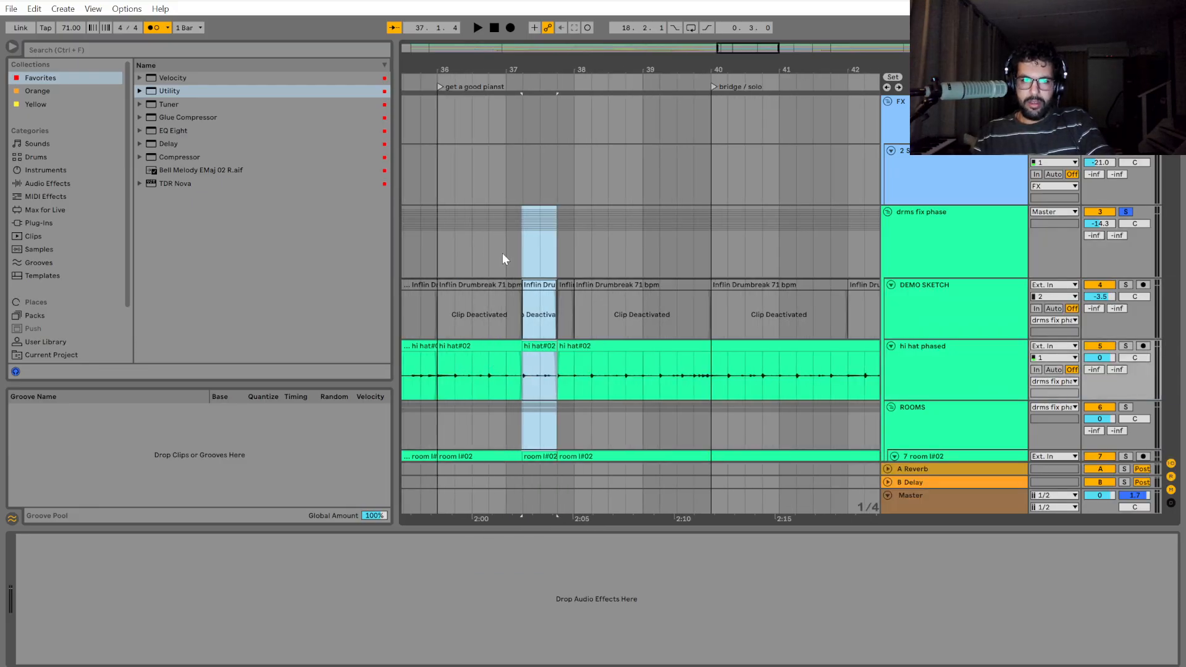
click(493, 254)
key(space)
key(plus)
key(plus)
key(plus)
key(plus)
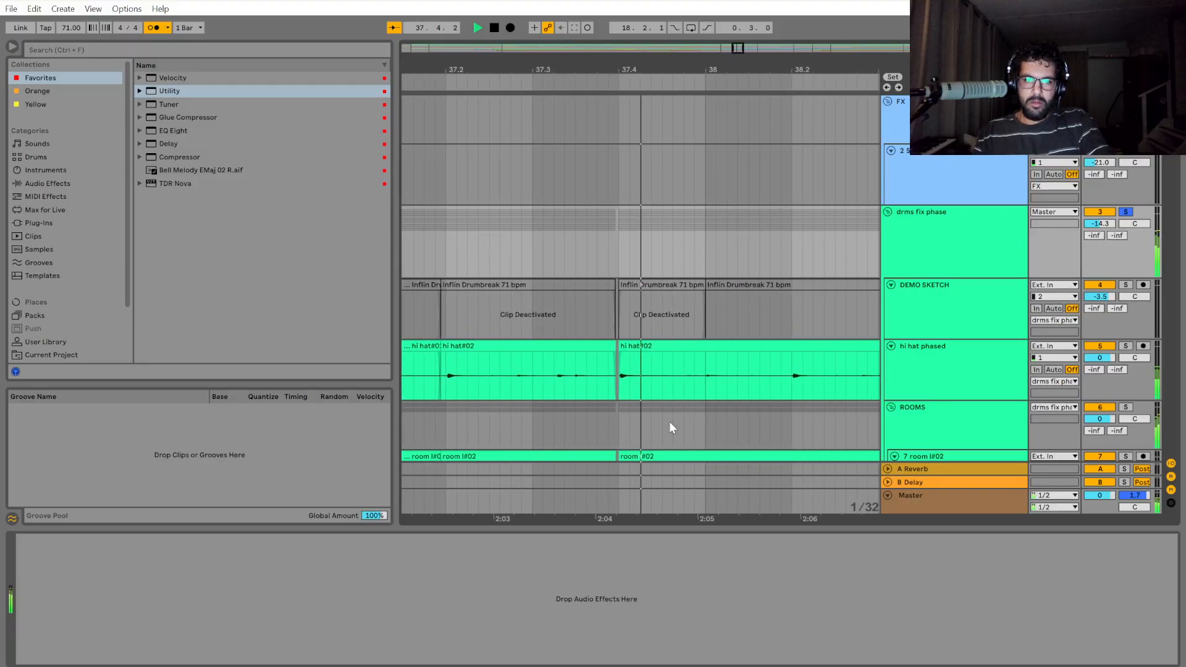
key(space)
click(439, 391)
key(space)
key(space)
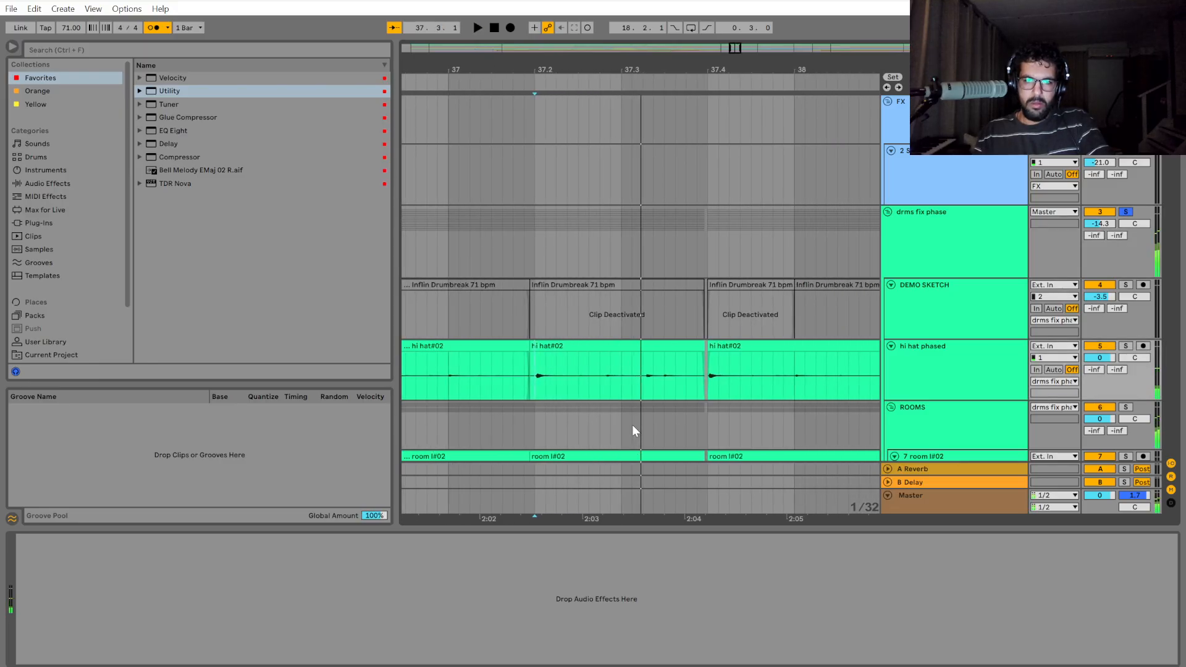
key(space)
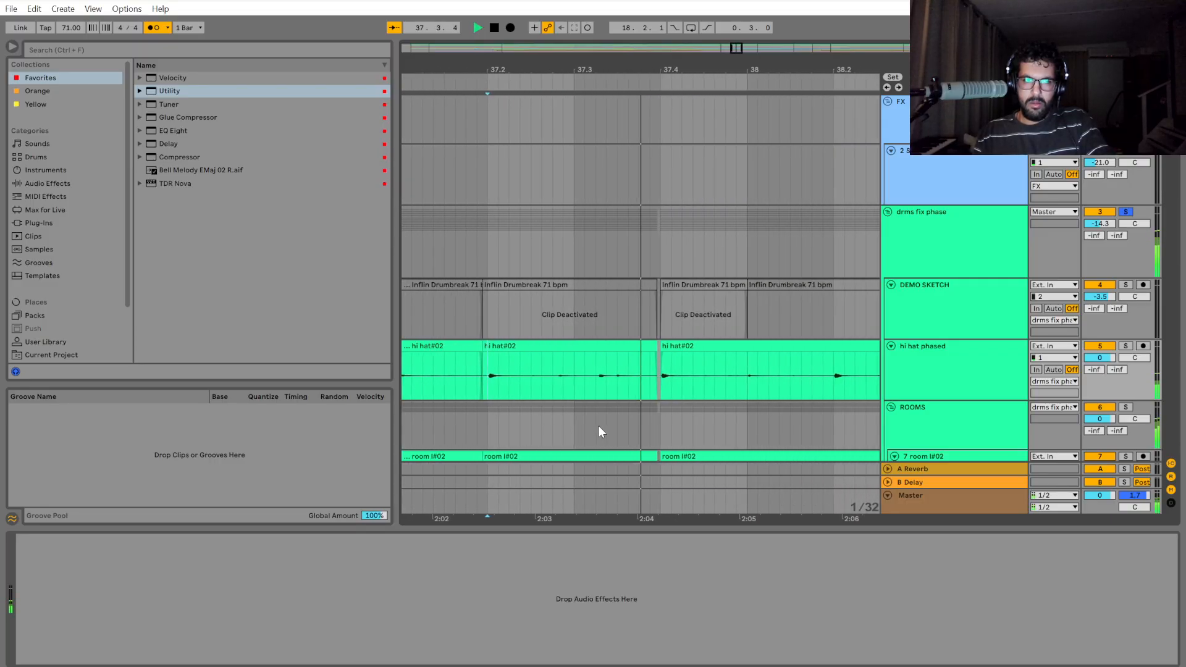
Listen to the shifted drums from 37.2 and from 37.3, comparing the hits with the grid.
scroll(456, 391, up, 3)
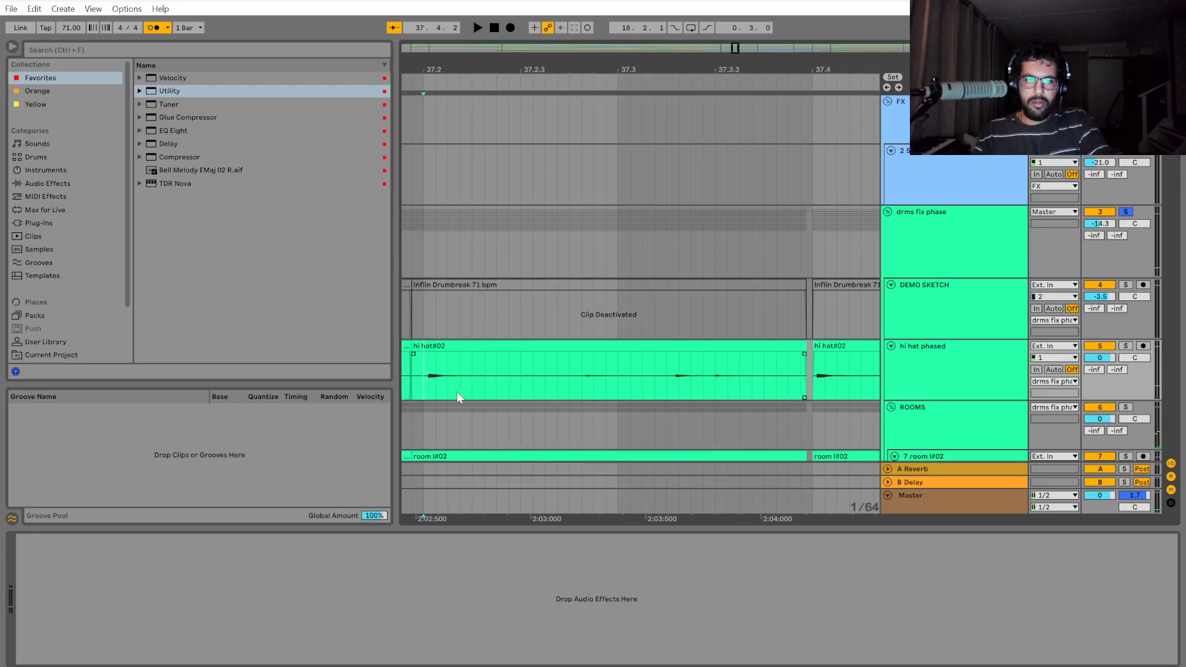
drag(437, 244, 618, 246)
key(space)
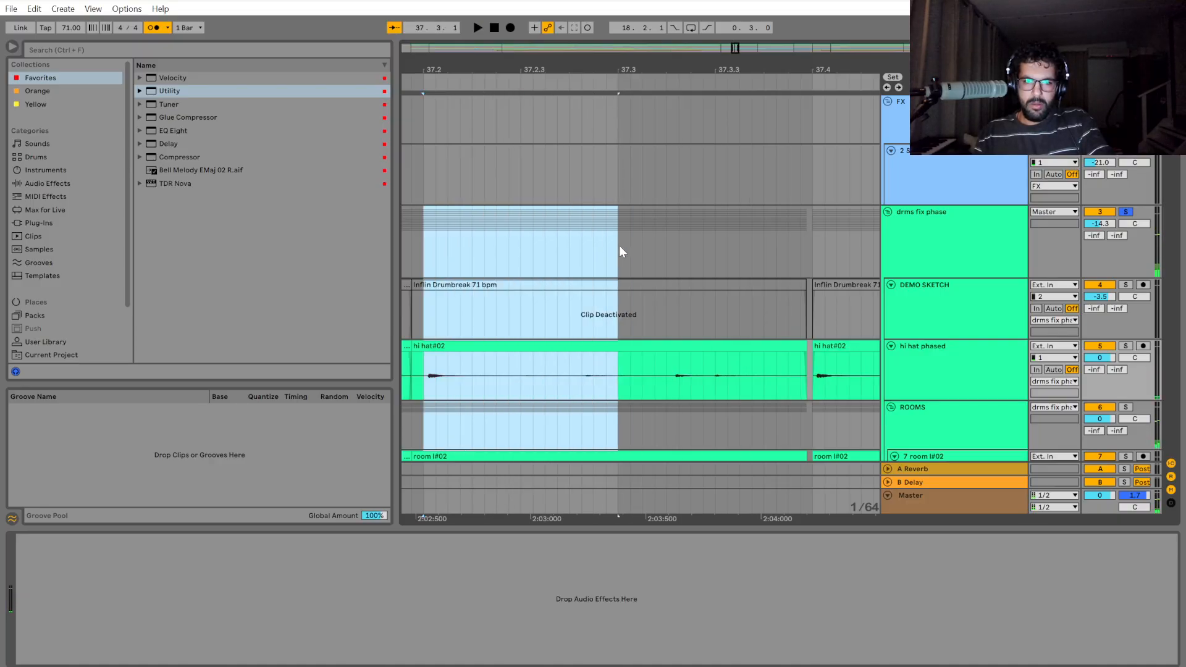
key(space)
key(space)
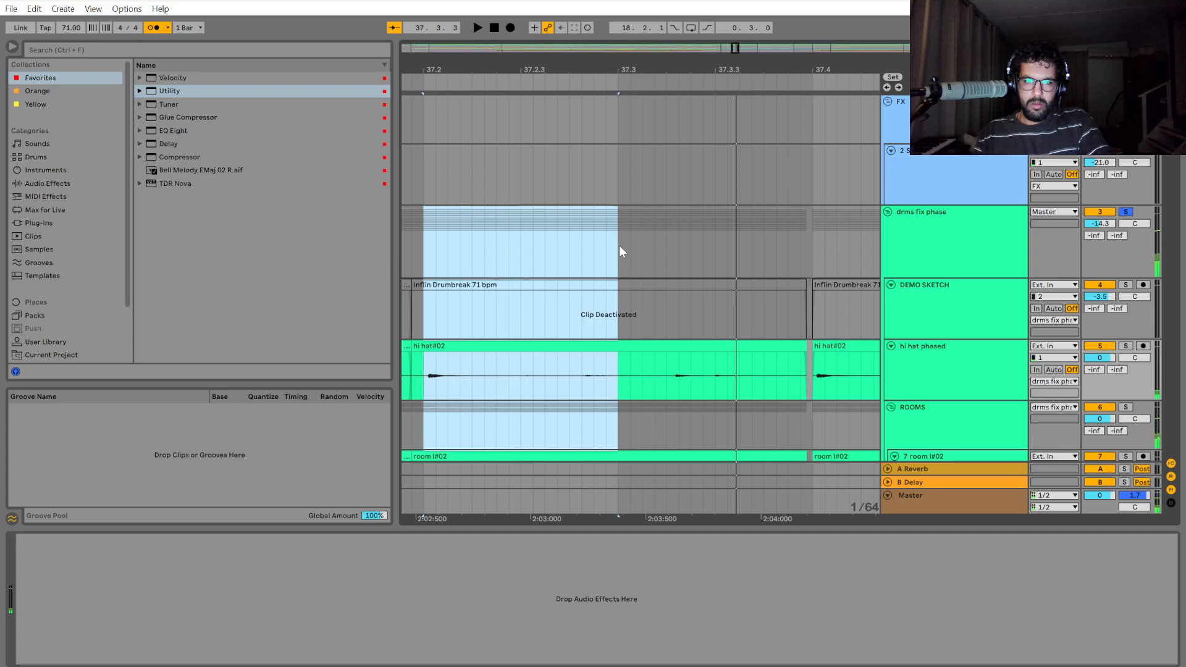
click(619, 246)
key(space)
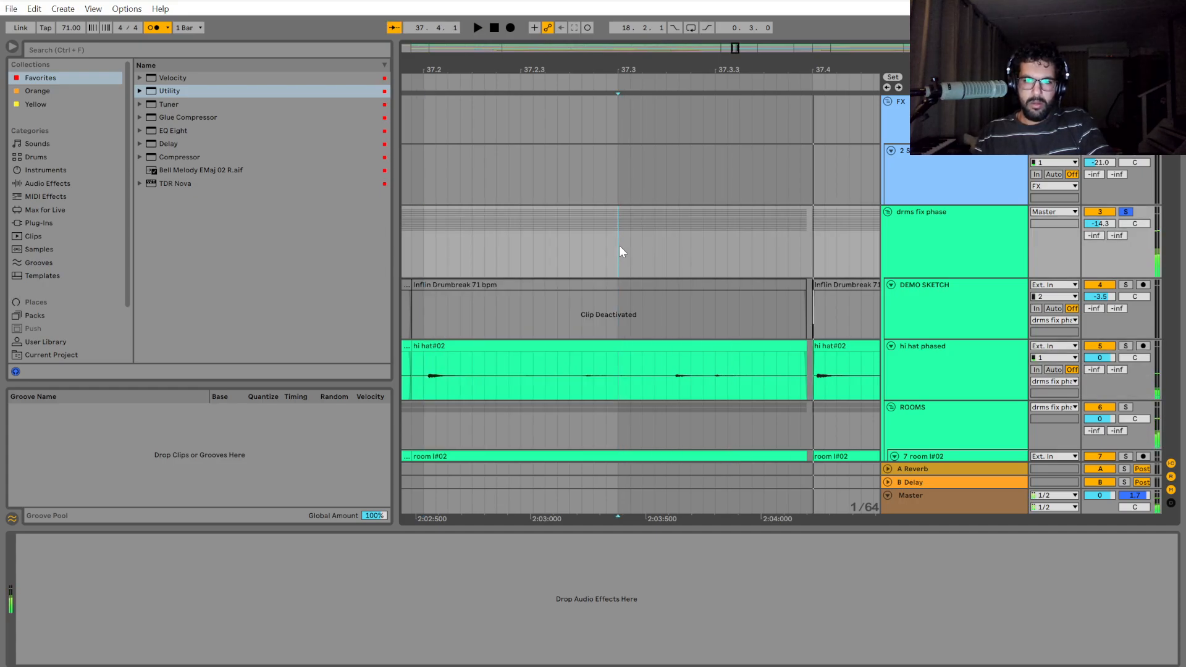
Split the drum group at 37.3, check the hi-hat hit after it and select the section up to 37.4.
drag(619, 246, 808, 250)
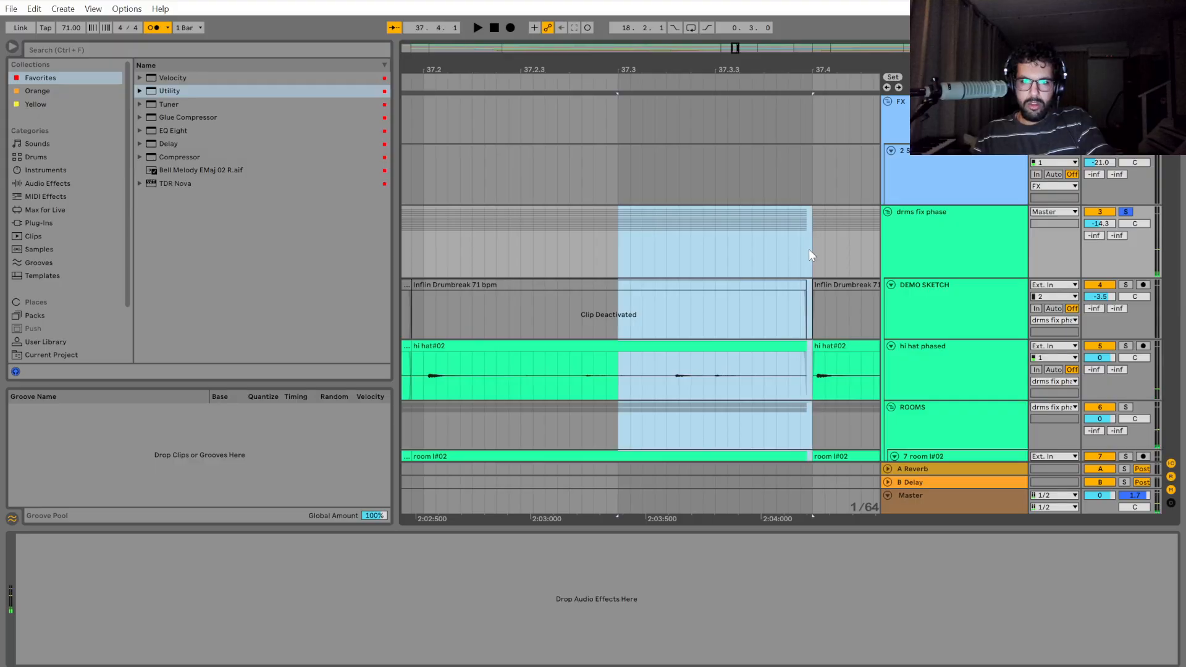
key(ctrl+e)
ctrl+scroll(667, 397, up, 2)
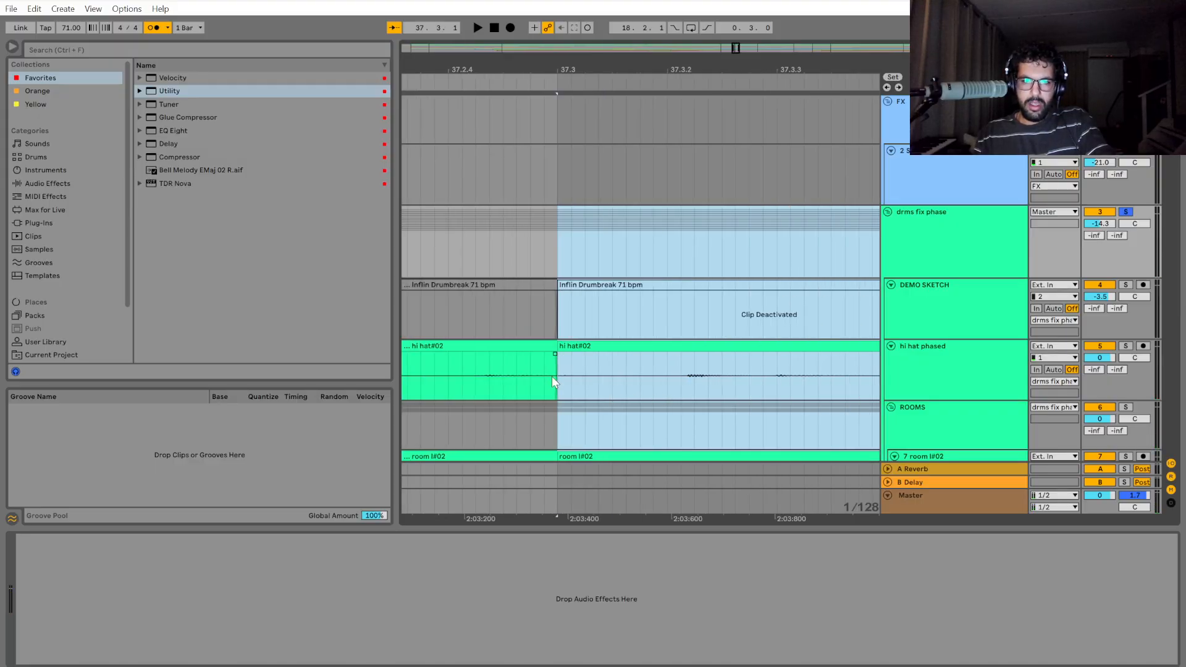
ctrl+scroll(556, 378, down, 2)
drag(575, 378, 590, 380)
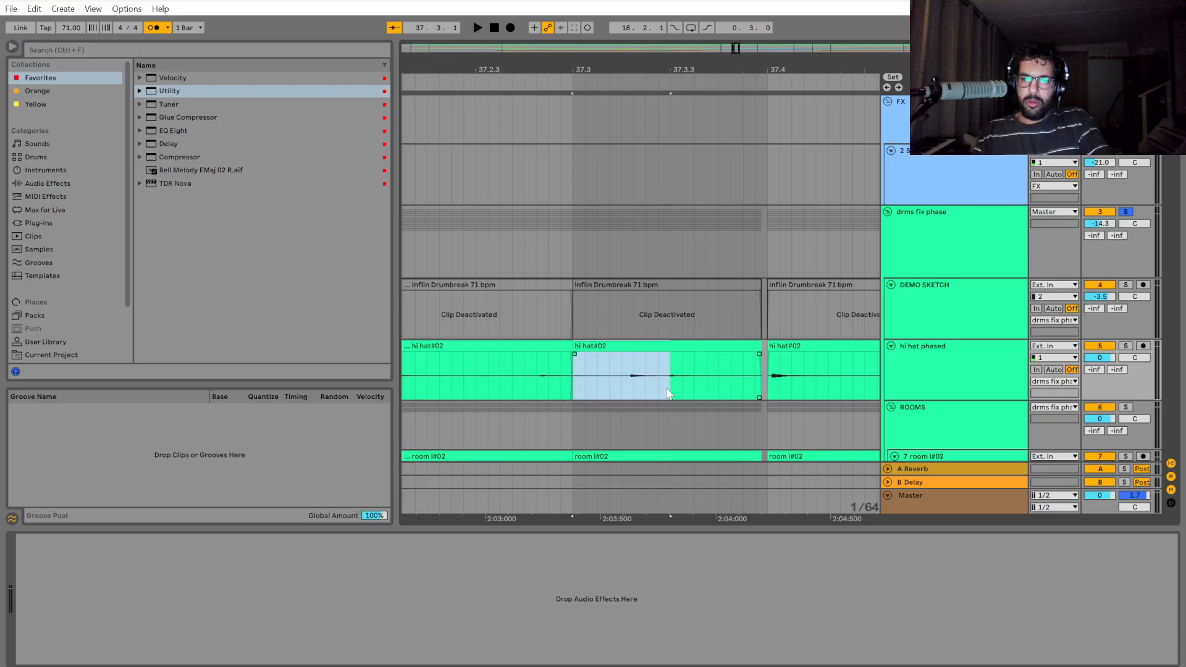
drag(575, 239, 769, 258)
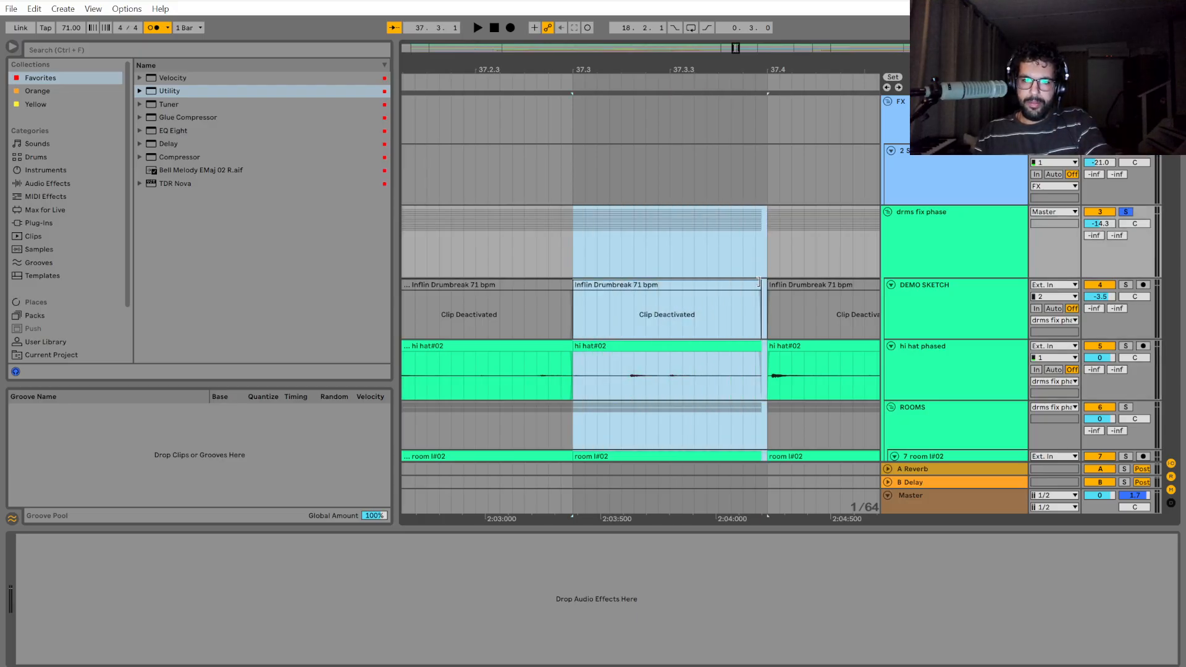
Shift the drum section between 37.3 and 37.4 one 1/128 step later so it meets the following clips, leaving no gap at 37.3.
ctrl+scroll(593, 373, up, 3)
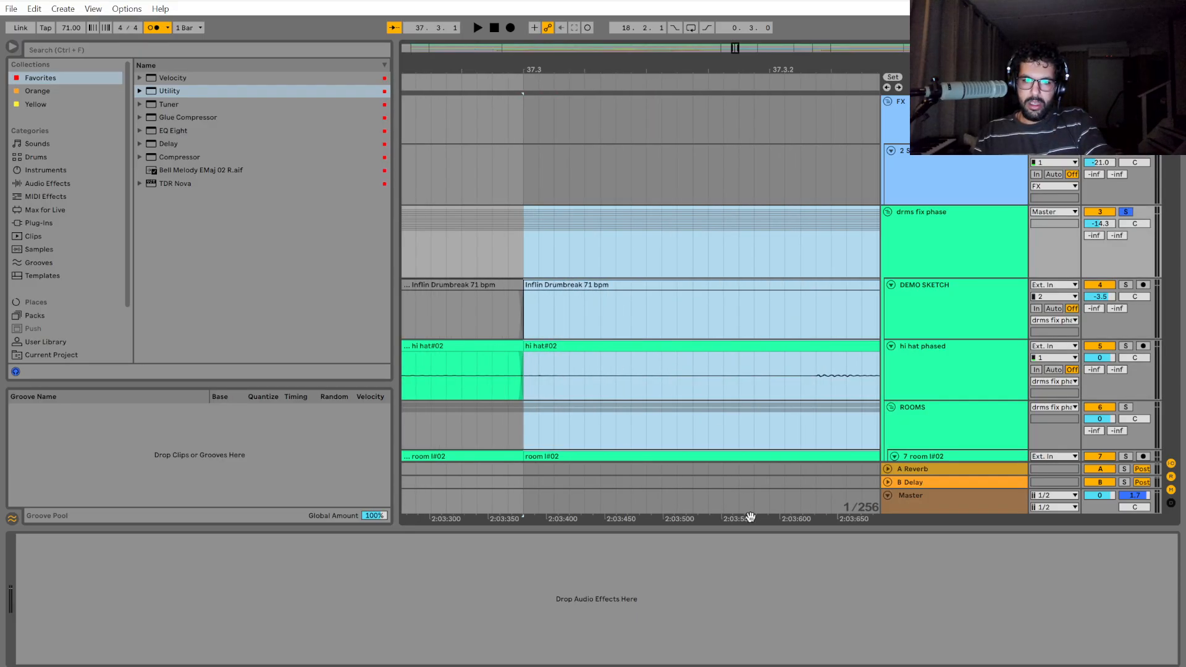
drag(749, 517, 183, 517)
ctrl+scroll(791, 447, down, 3)
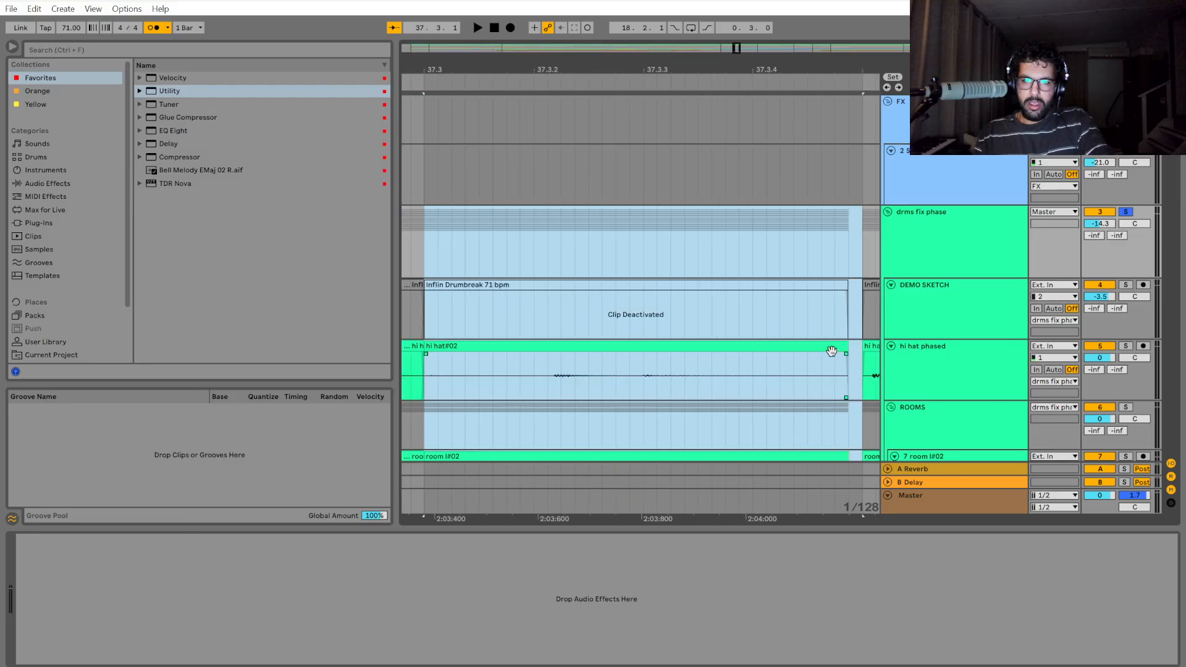
drag(812, 517, 697, 517)
drag(719, 345, 734, 359)
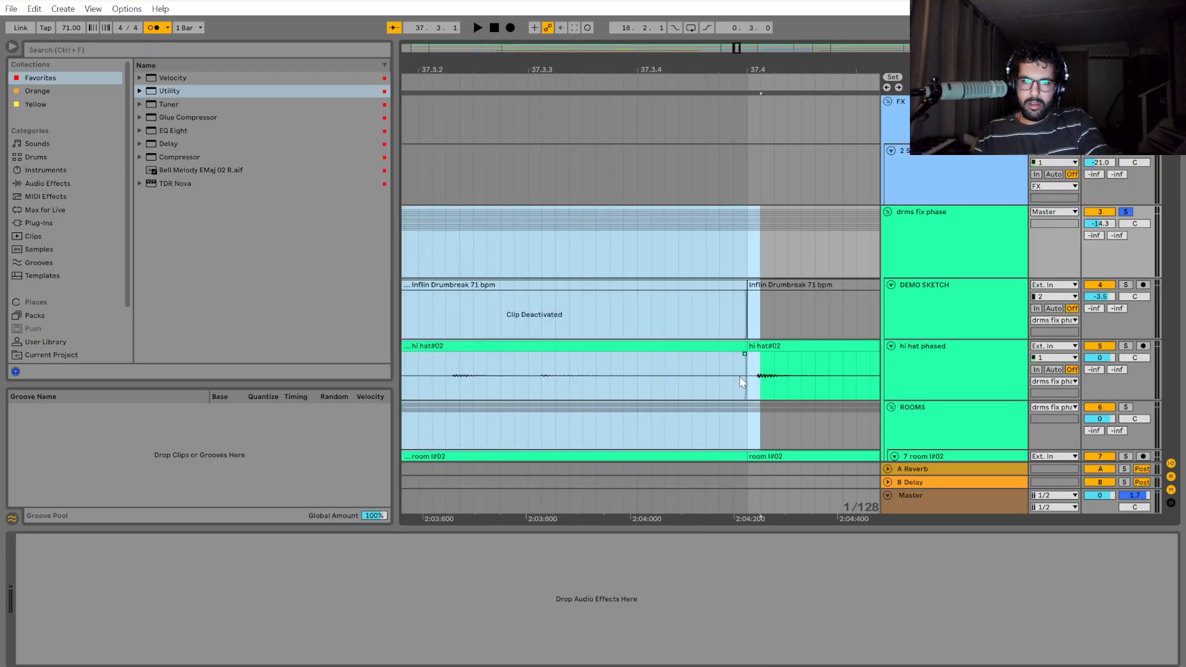
ctrl+scroll(739, 376, down, 3)
ctrl+scroll(550, 381, up, 6)
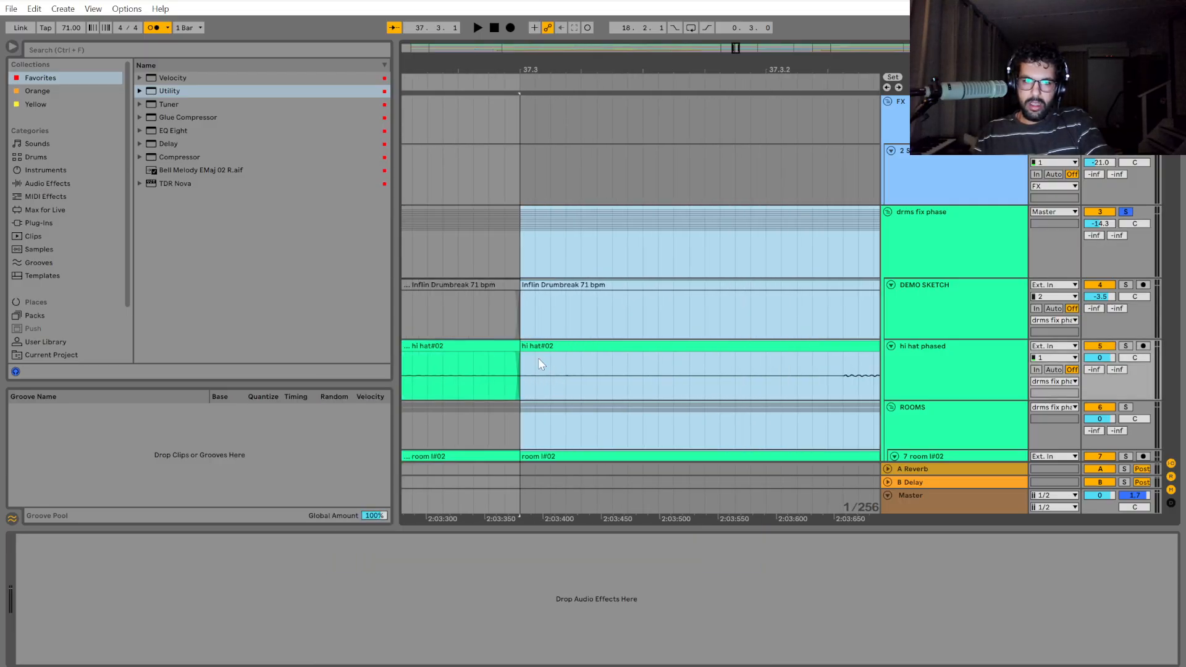
Play the drums from 37.2 to check the shifted section and place the insertion point at 37.4 on the drum group.
ctrl+scroll(584, 412, down, 4)
click(500, 383)
key(space)
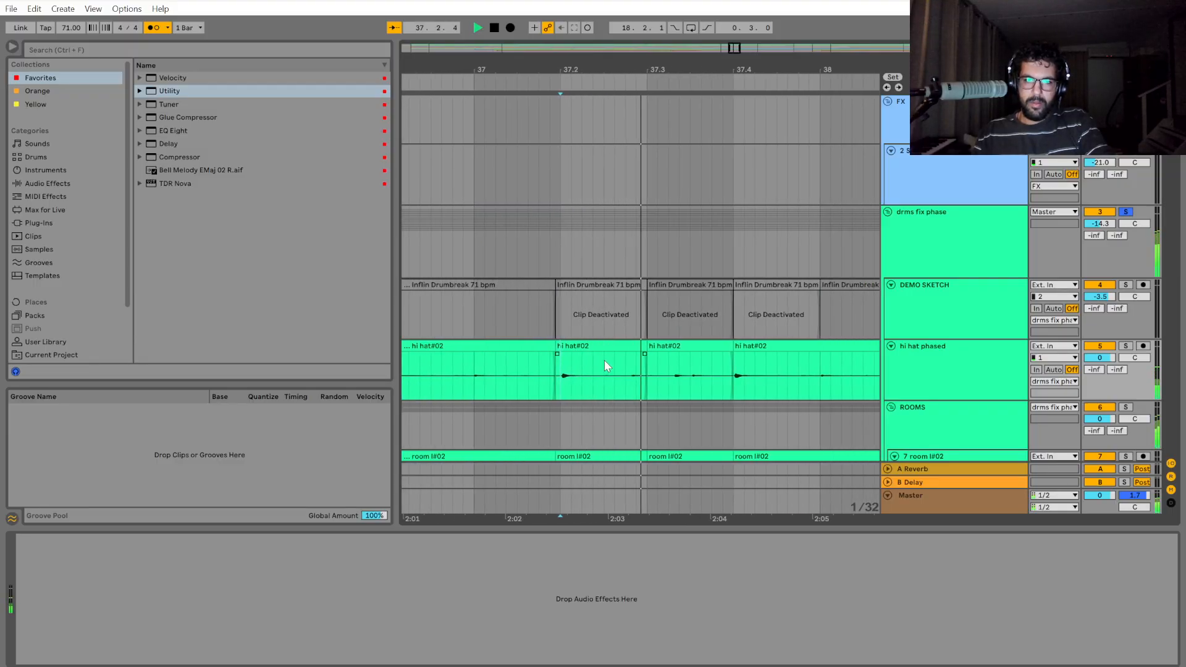
click(591, 250)
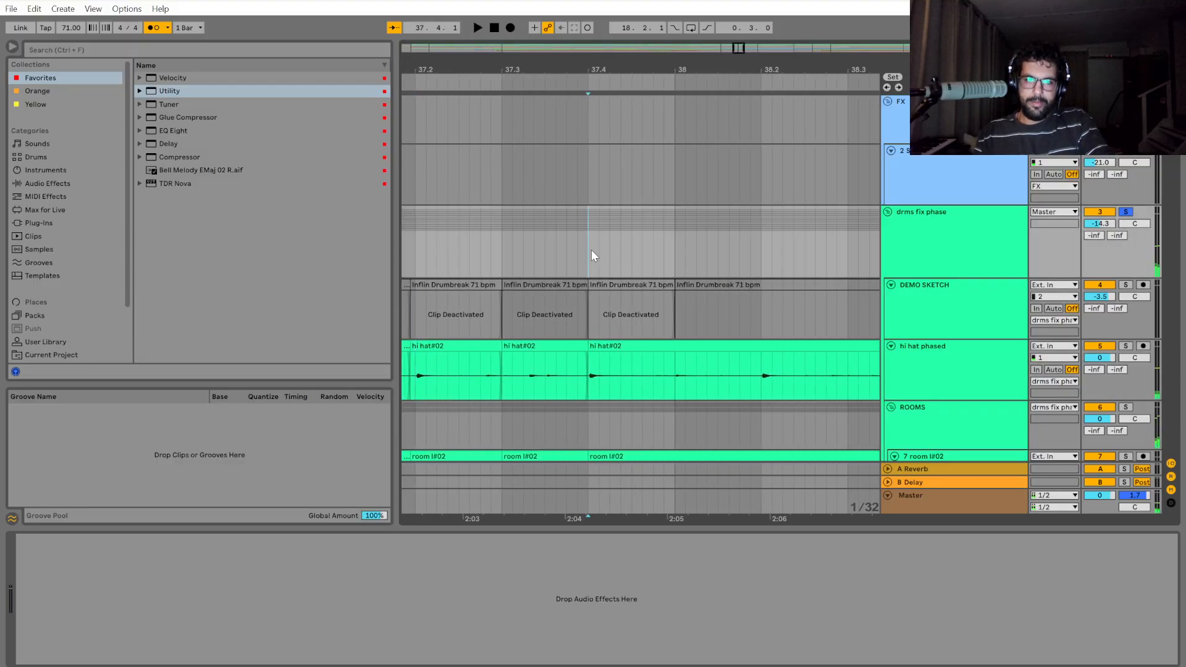
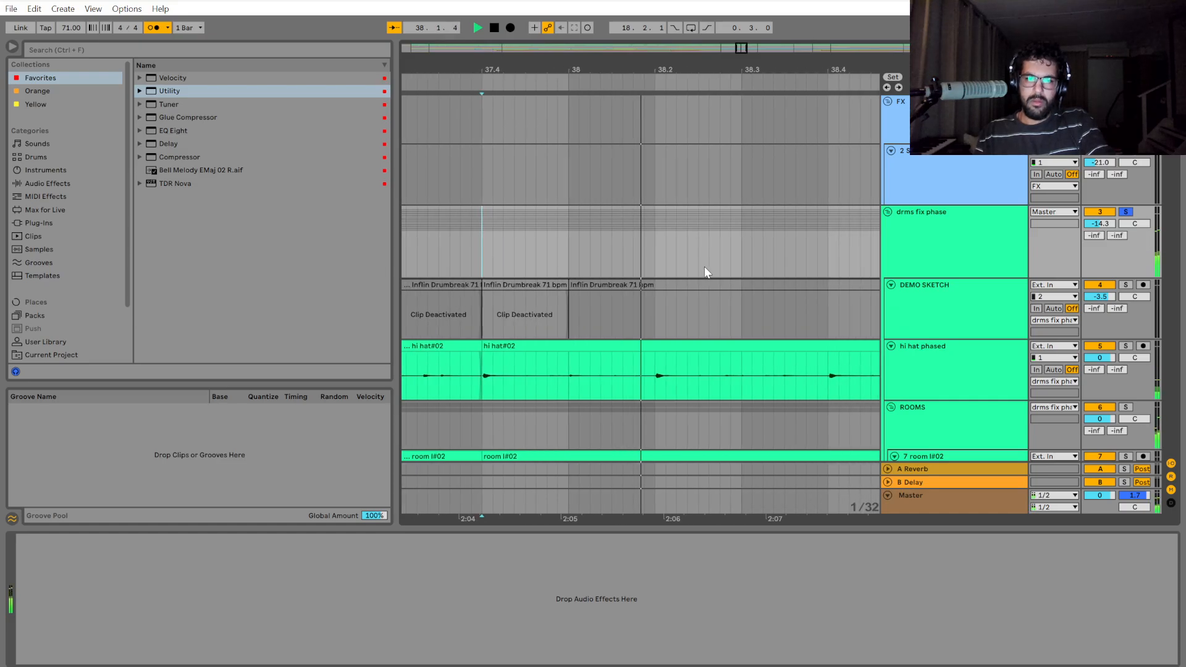
Listen to the drums from 37.4 and around bar 38, comparing the hits with the grid.
click(604, 250)
mouse_move(614, 250)
mouse_down()
mouse_move(963, 264)
mouse_move(526, 252)
mouse_move(569, 249)
mouse_up()
key(space)
click(518, 246)
key(space)
Split the drum group at 38.4 and shift the section up to bar 40 slightly earlier.
mouse_move(599, 243)
mouse_down()
mouse_move(953, 244)
mouse_move(744, 242)
mouse_move(932, 248)
mouse_move(832, 250)
mouse_move(729, 235)
mouse_up()
key(space)
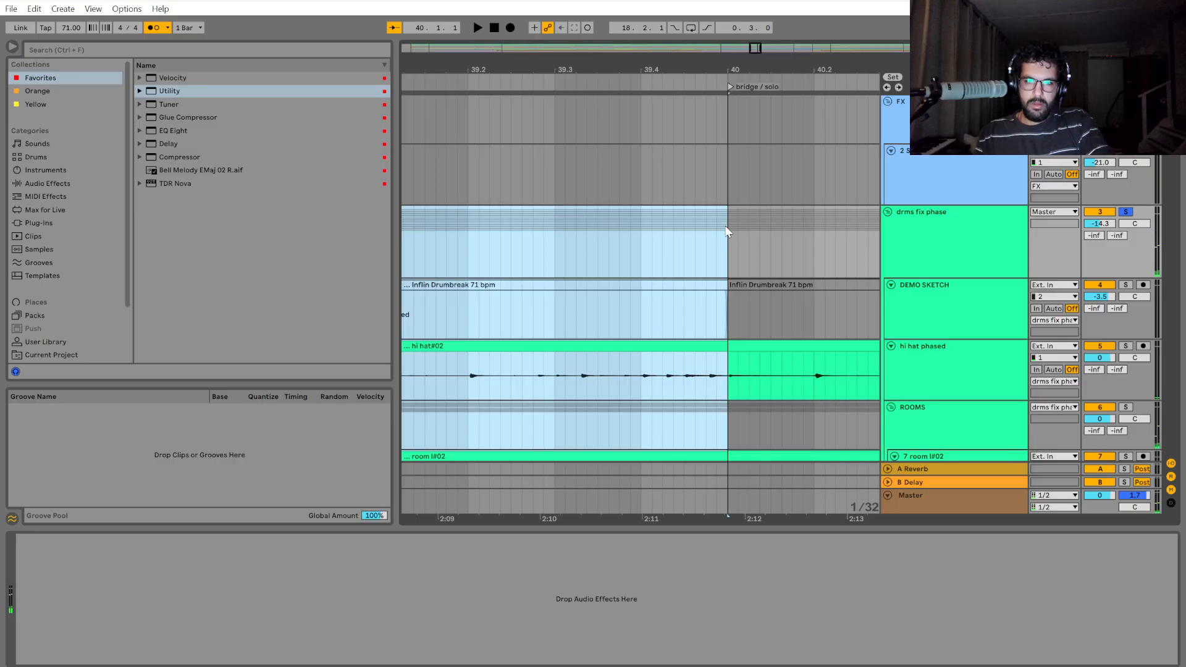
scroll(672, 296, up, 5)
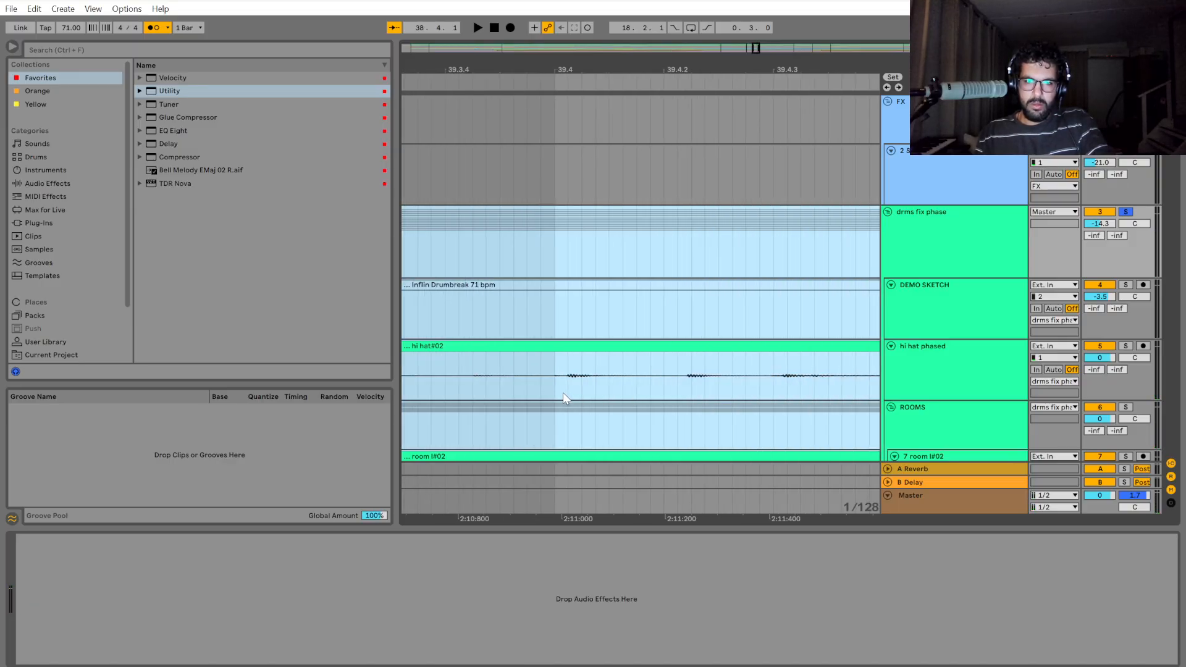
scroll(562, 394, down, 2)
scroll(561, 434, down, 6)
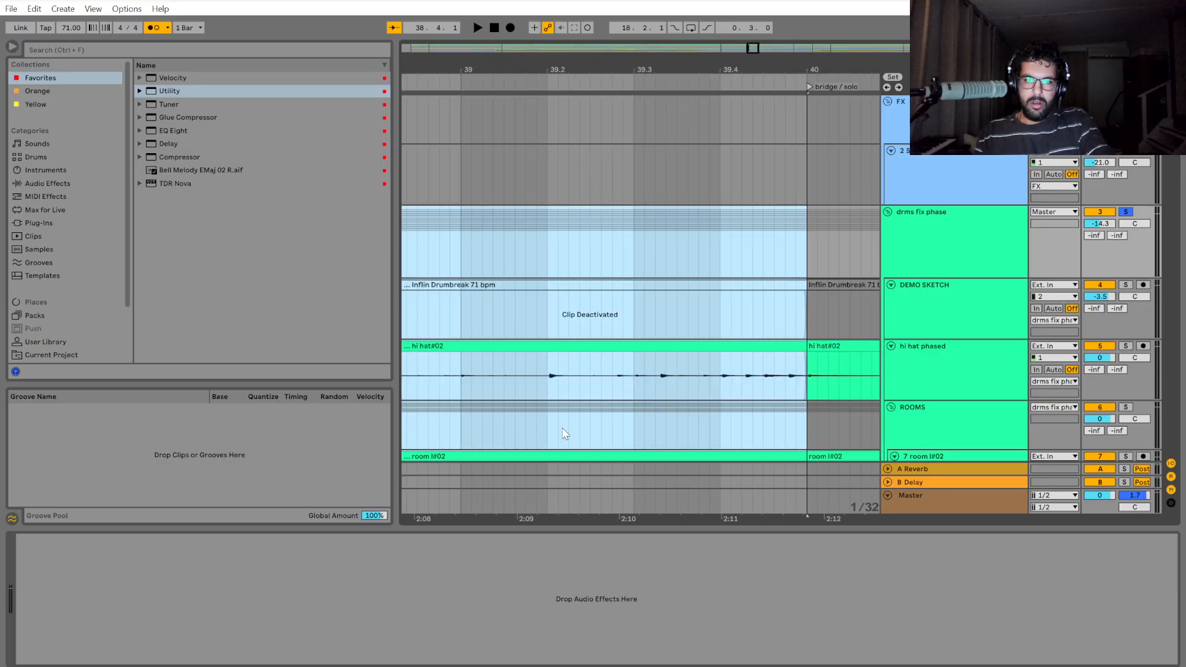
scroll(457, 363, up, 10)
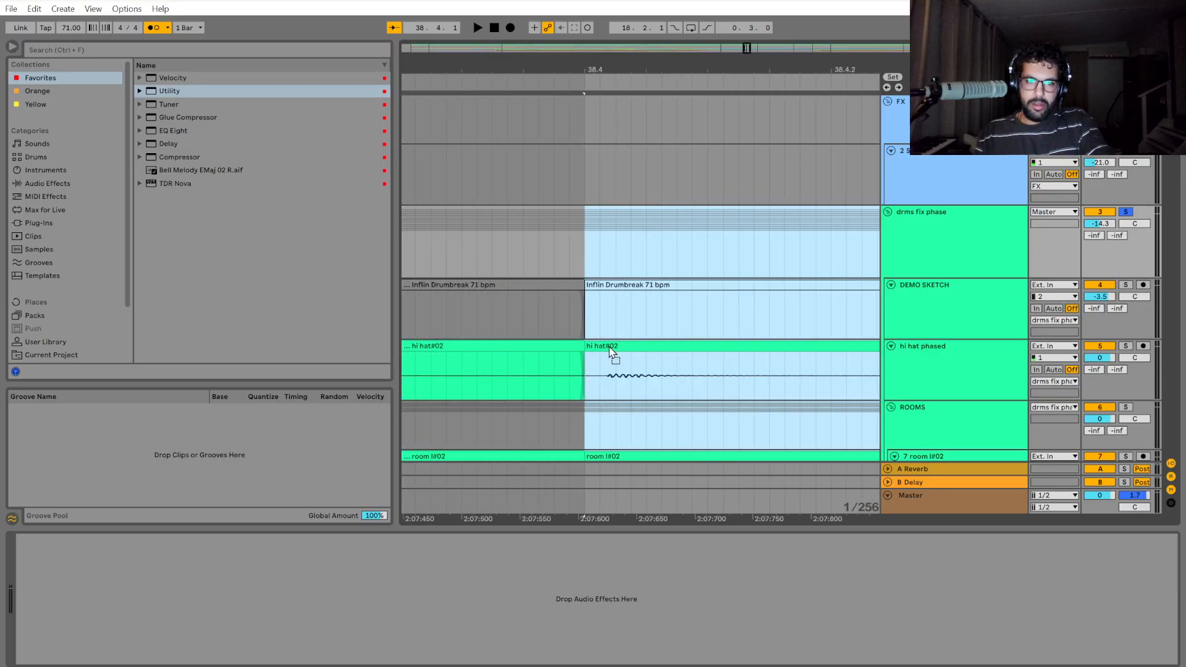
scroll(610, 351, down, 10)
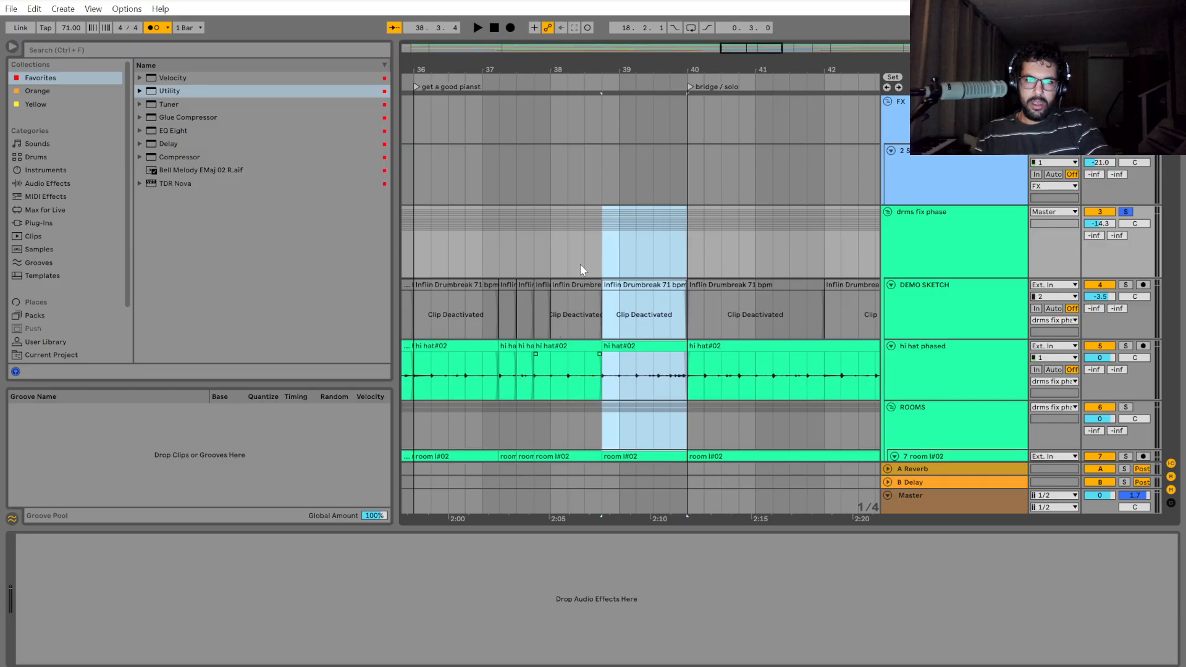
Play the drums from bar 38 through the start of bar 40 to check the shifted section.
click(594, 251)
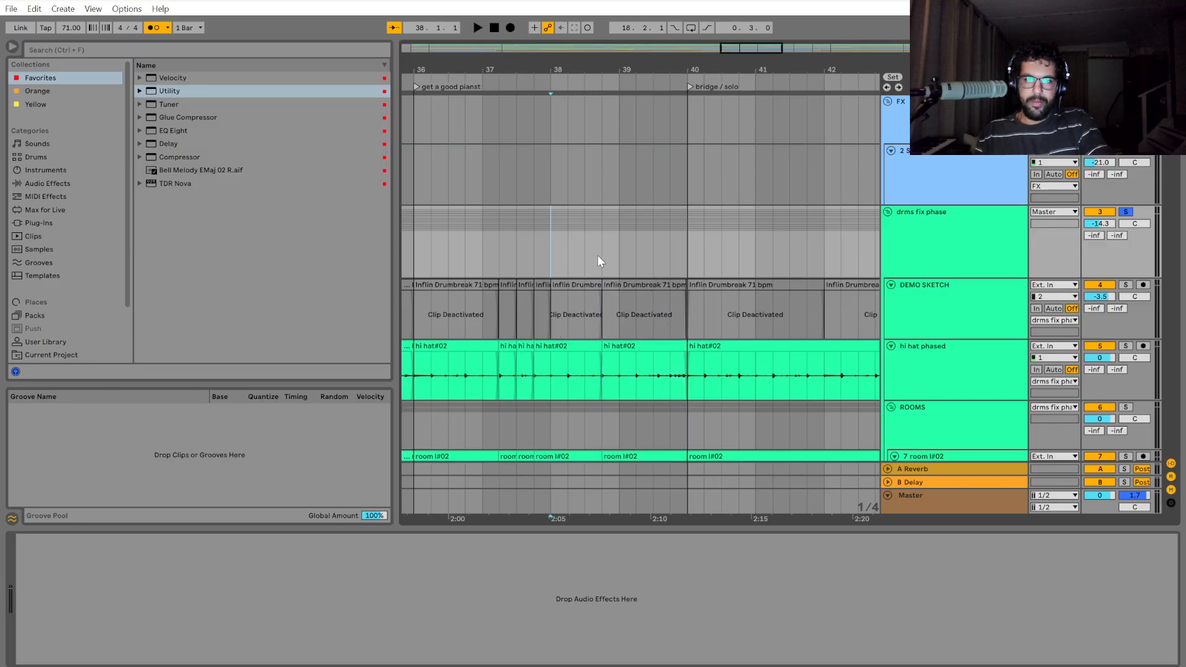
key(space)
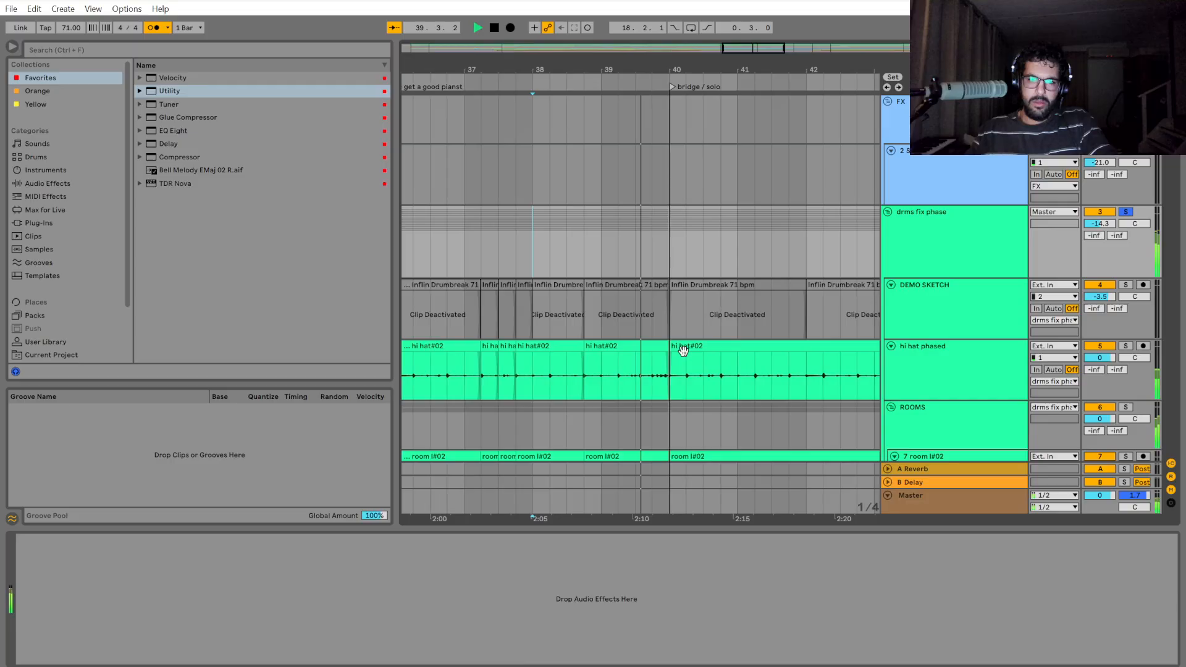
key(space)
Select the drum group from bar 40 onward and shift it slightly earlier to close the gap before bar 40.
scroll(637, 355, up, 6)
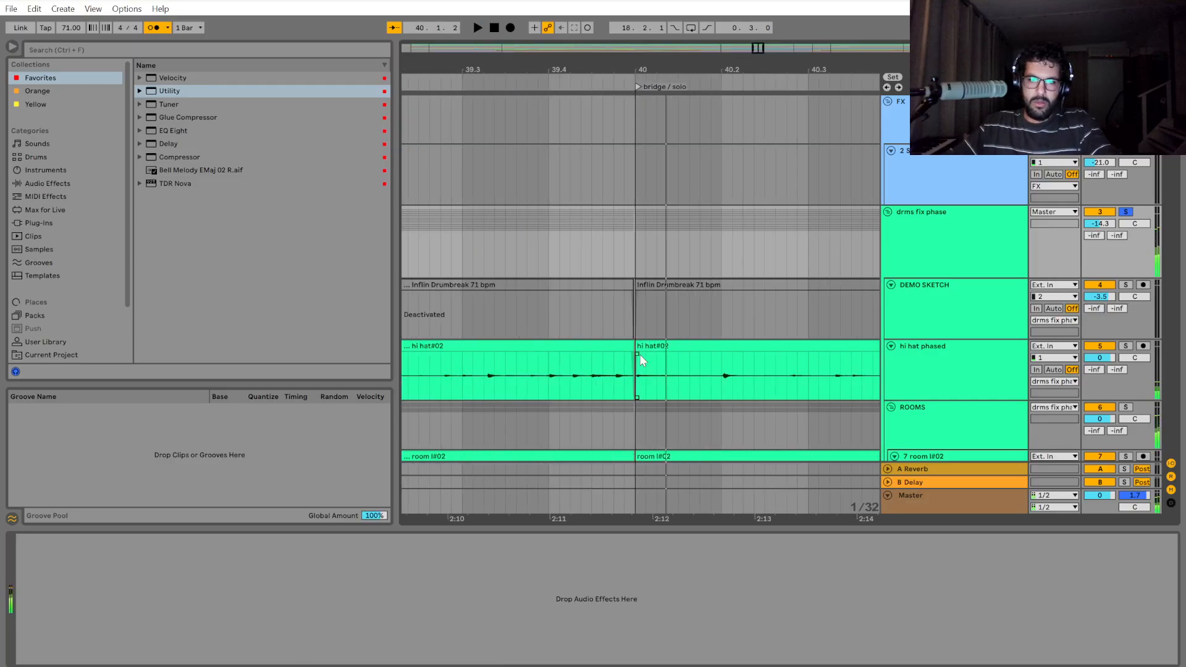
drag(635, 268, 729, 247)
scroll(632, 342, up, 6)
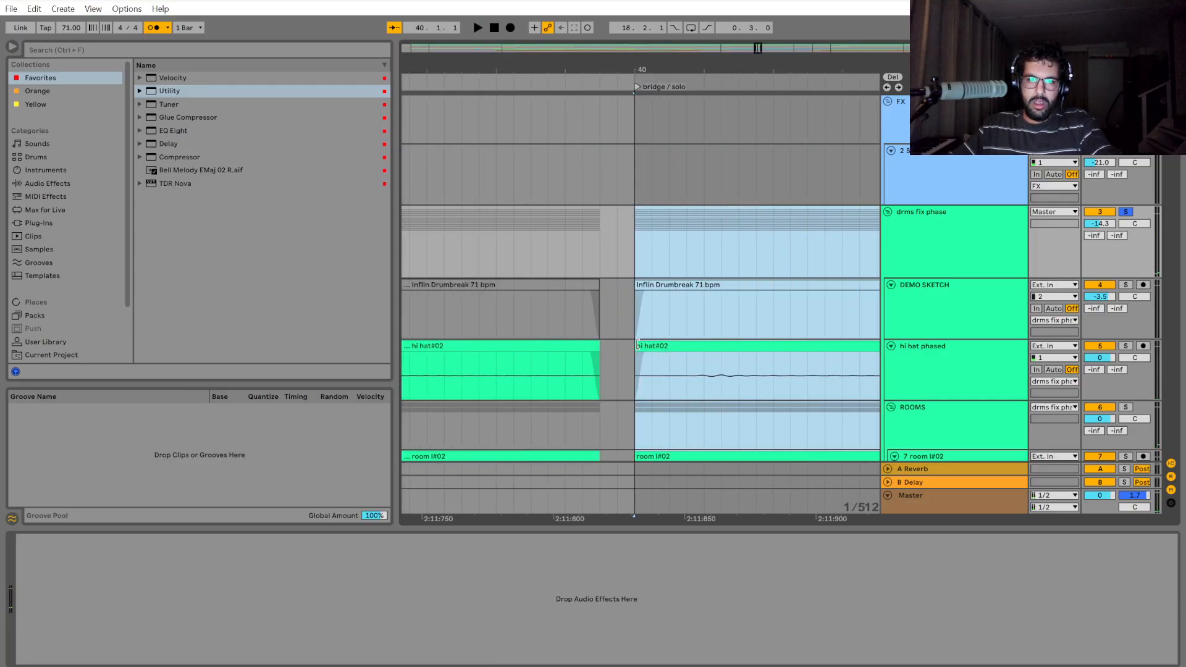
scroll(631, 346, down, 6)
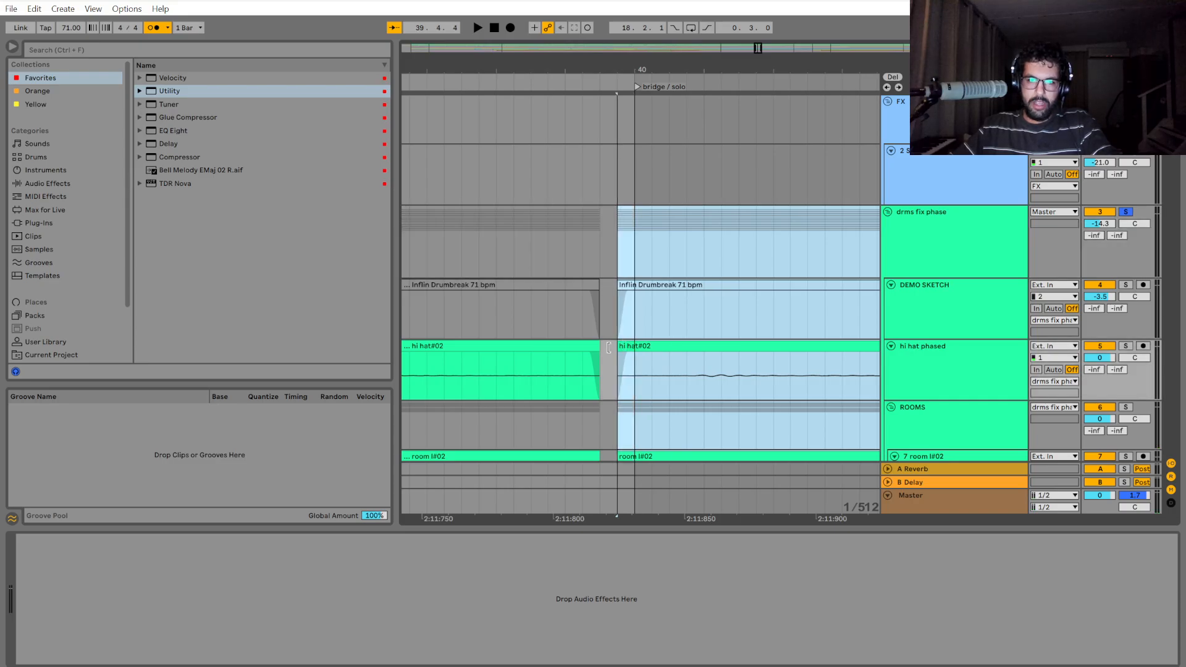
Place the insertion point at bar 40 and examine the hi-hat and room clips through the bridge section.
click(654, 380)
drag(742, 518, 675, 459)
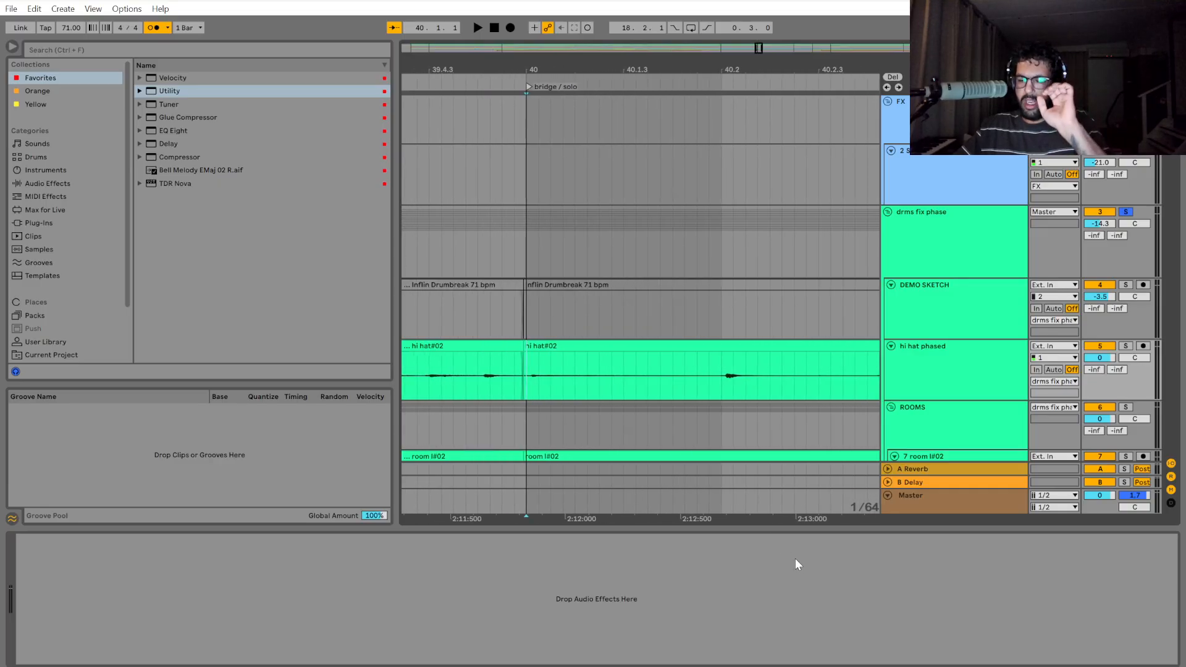
click(524, 257)
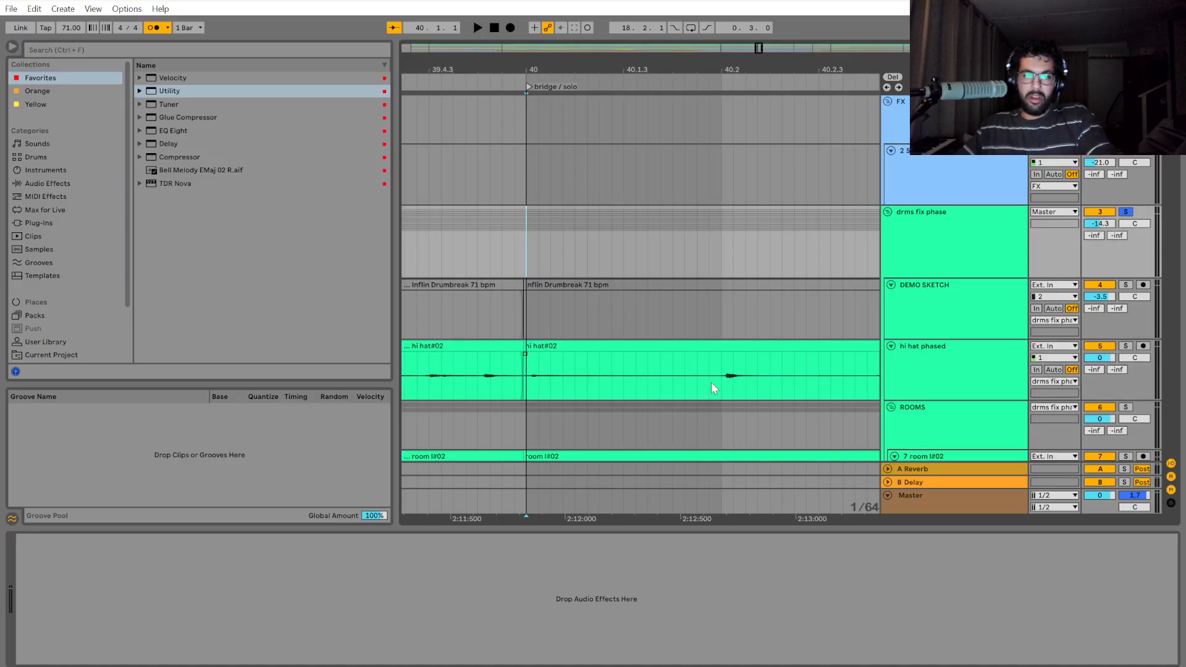
scroll(709, 377, down, 3)
scroll(706, 366, down, 5)
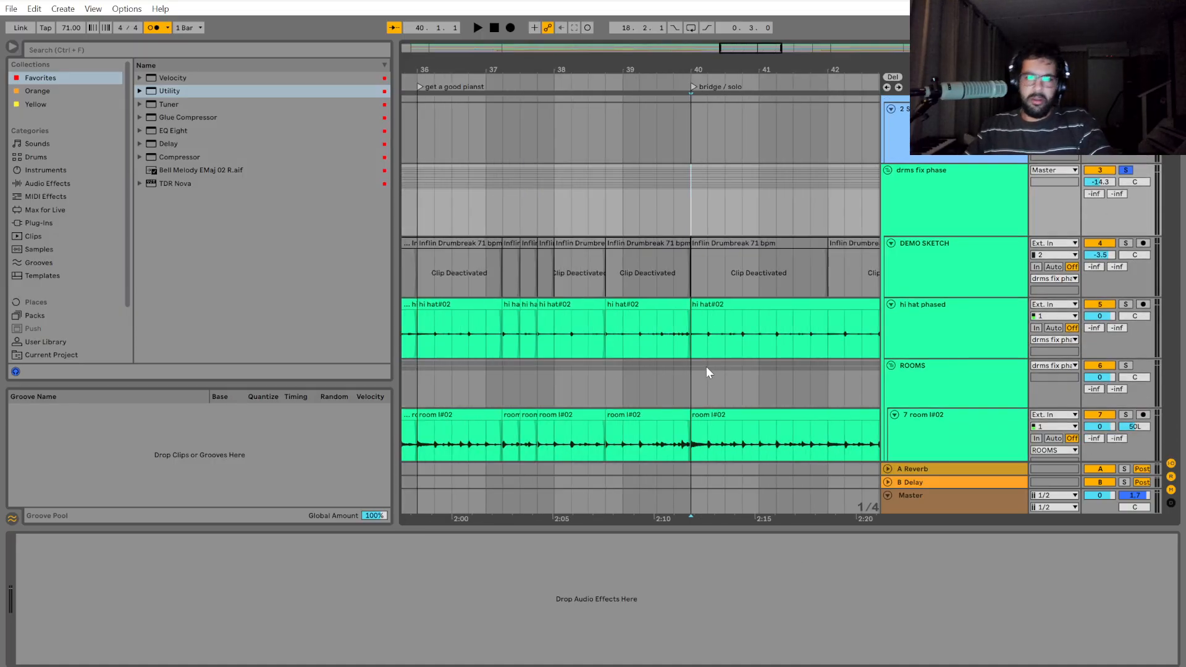
click(688, 373)
scroll(554, 401, down, 6)
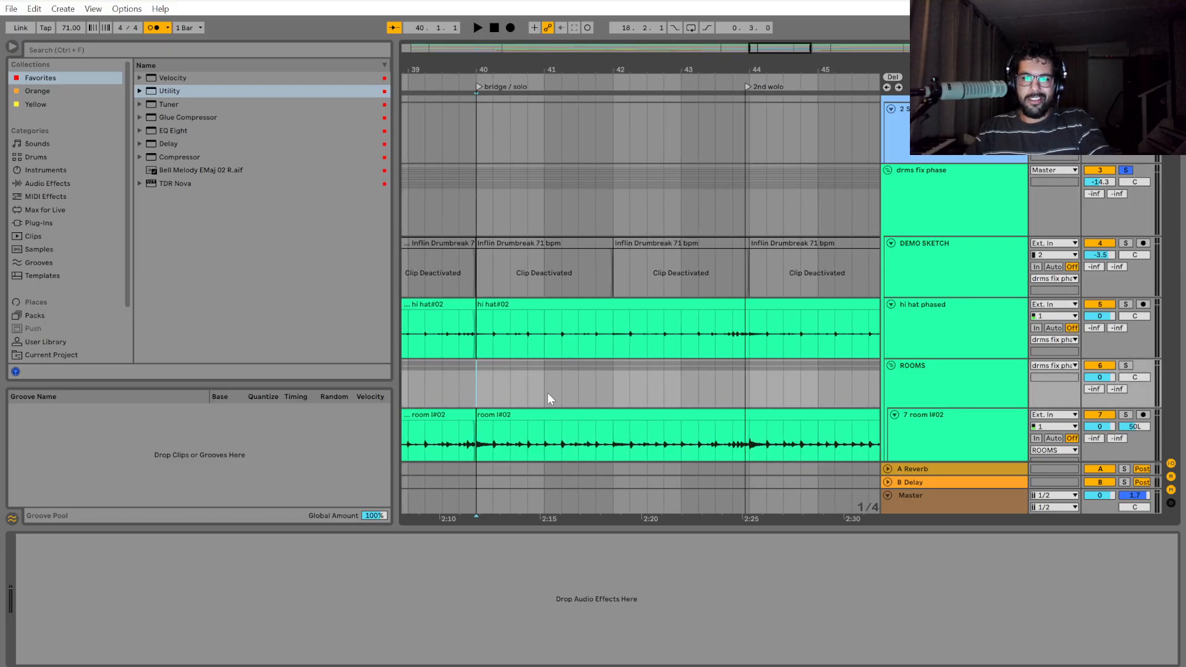
scroll(556, 400, down, 2)
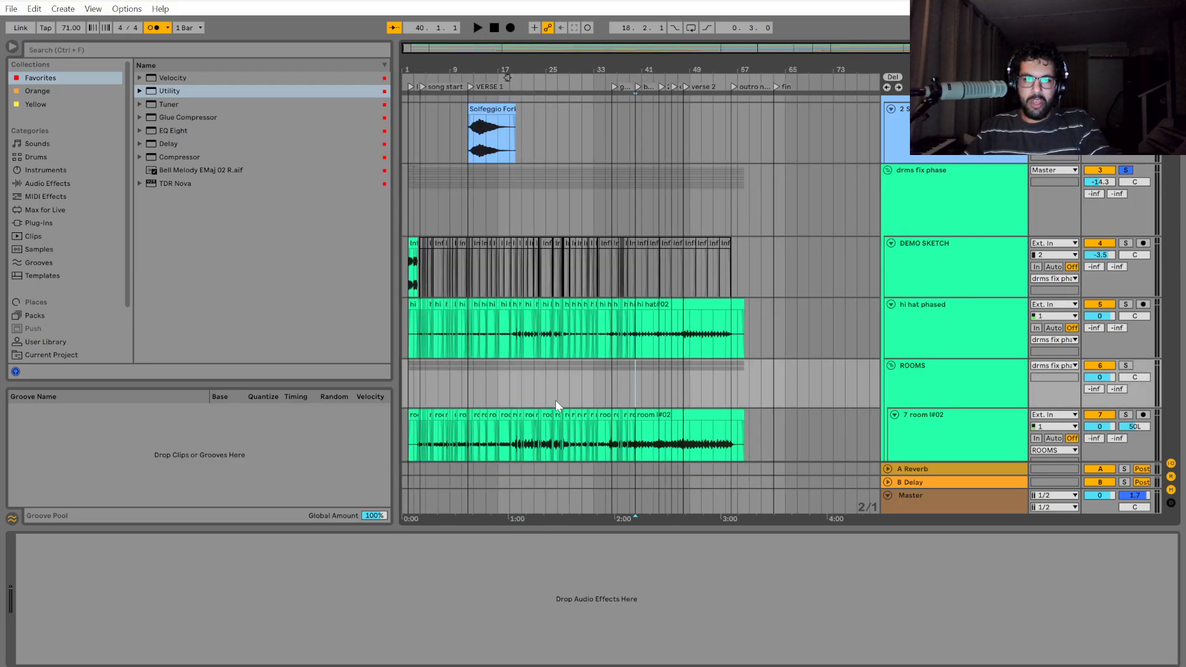
Play the drums from bar 40 into bar 41, comparing the hi-hat and room hits with the grid.
scroll(631, 370, up, 5)
scroll(458, 380, up, 3)
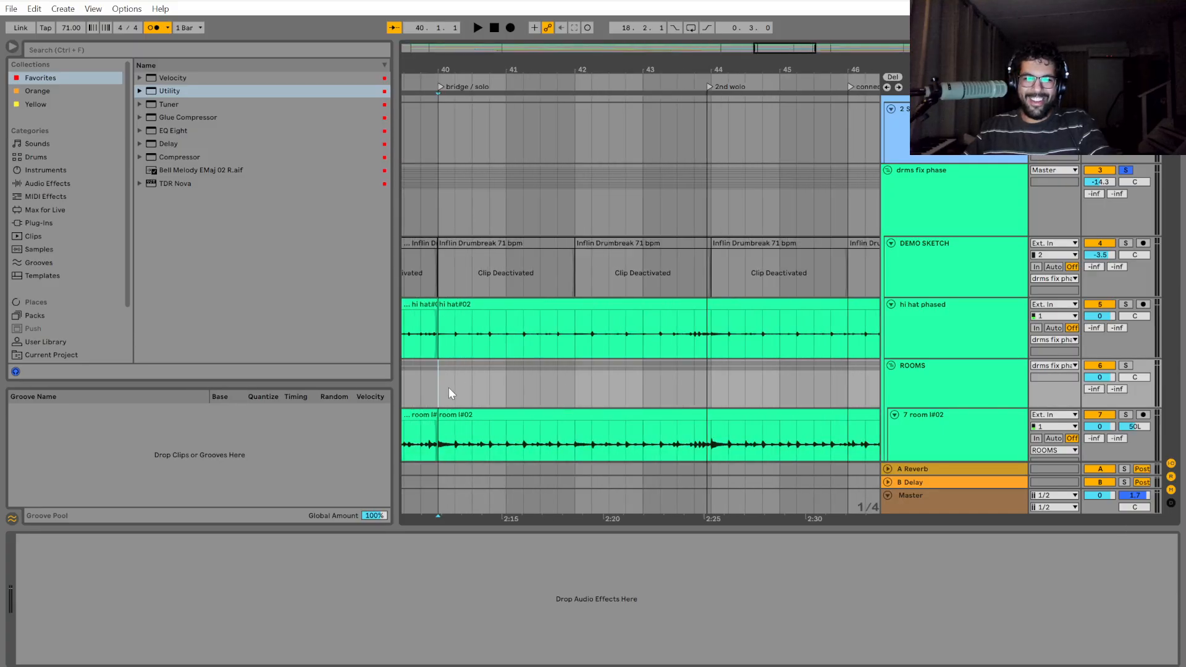
scroll(436, 386, up, 2)
scroll(618, 377, up, 3)
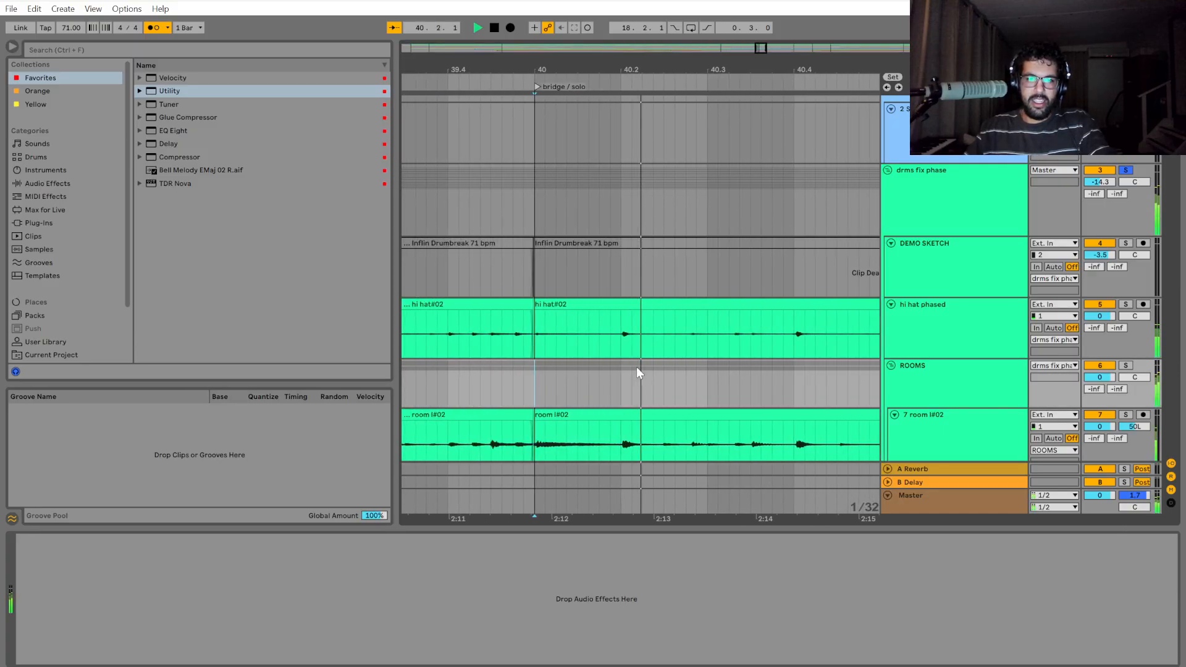
key(space)
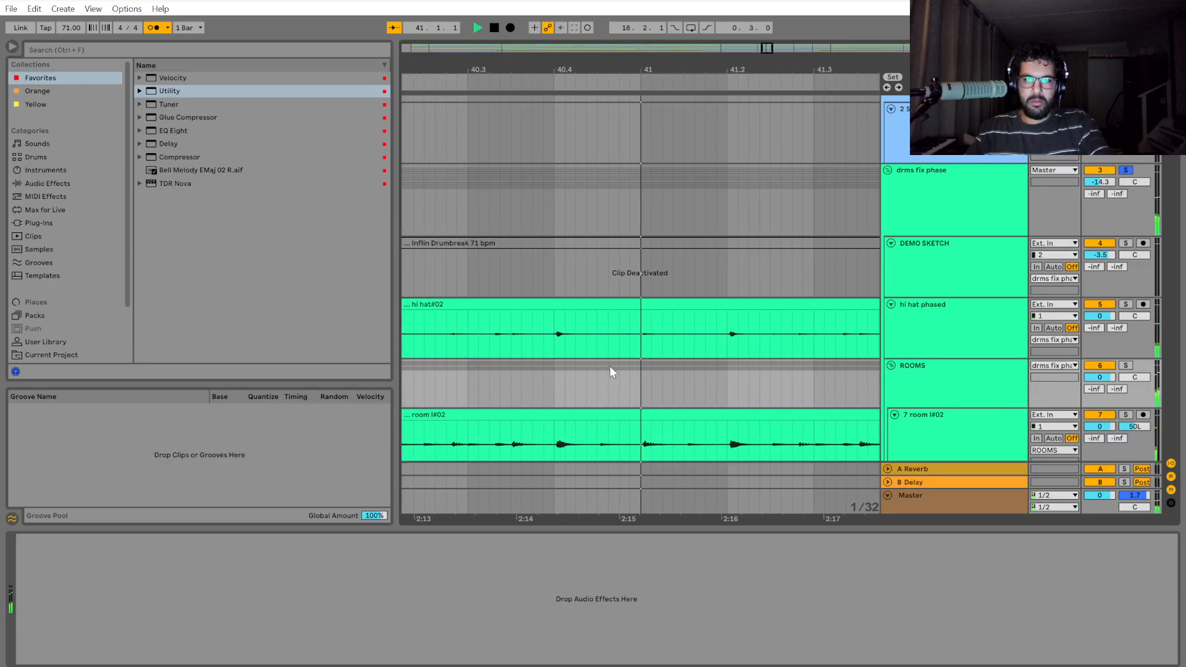
key(space)
scroll(667, 390, left, 8)
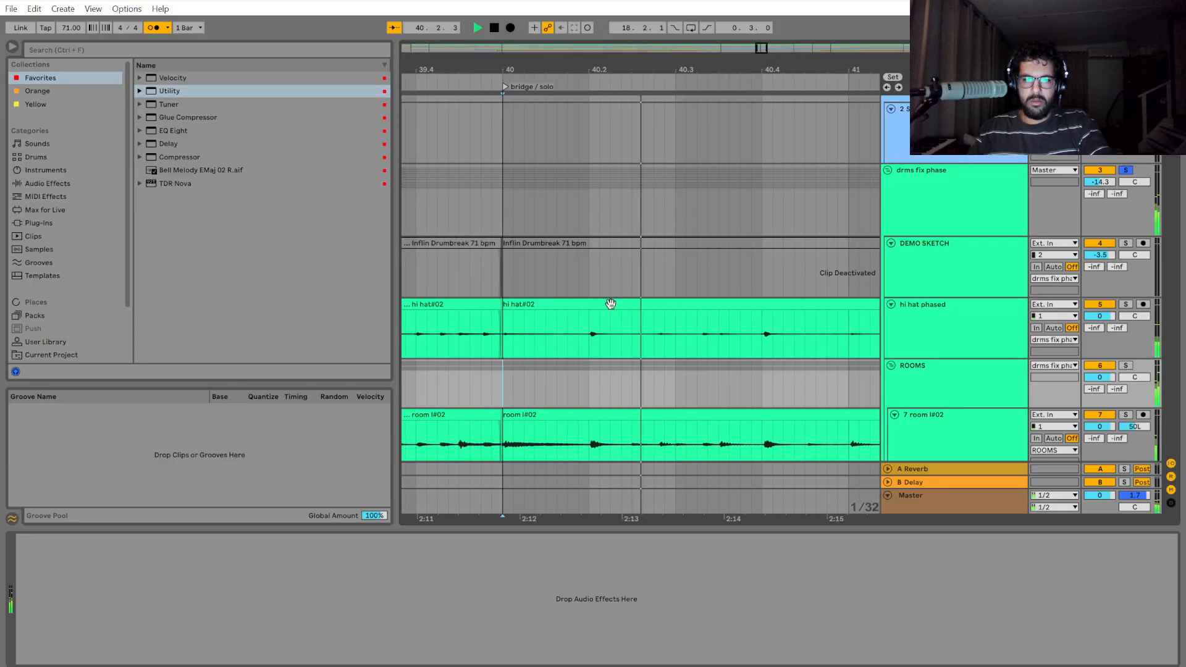
Select the drum group at 40.2 and examine how far the hi-hat and room hits sit from the grid line.
click(582, 212)
drag(582, 212, 597, 238)
key(plus)
key(plus)
key(plus)
key(plus)
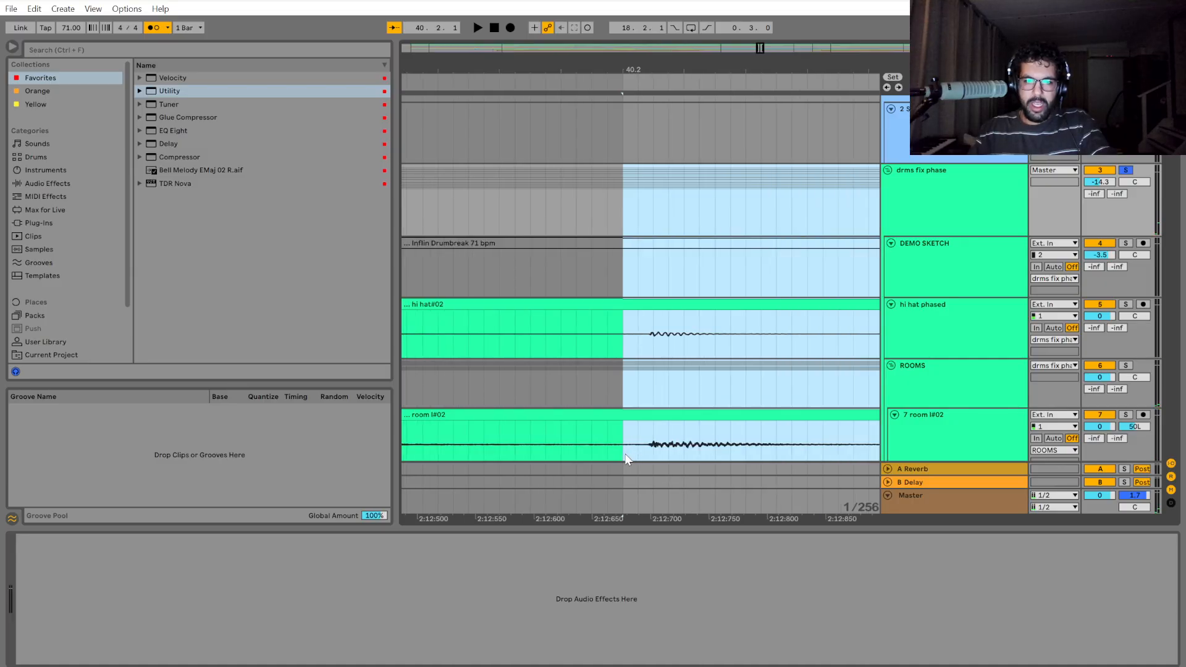
key(minus)
key(minus)
key(minus)
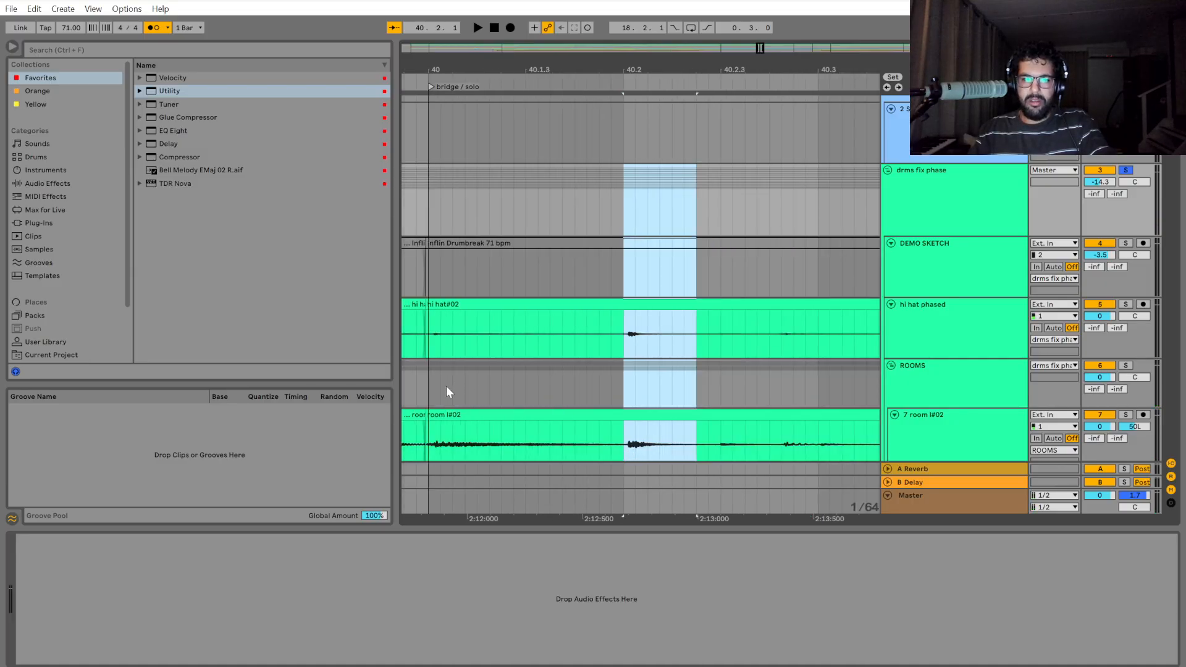
Play from bar 40 with the ROOMS group soloed to check the room microphones' hits.
click(433, 387)
drag(573, 518, 700, 517)
scroll(672, 387, down, 2)
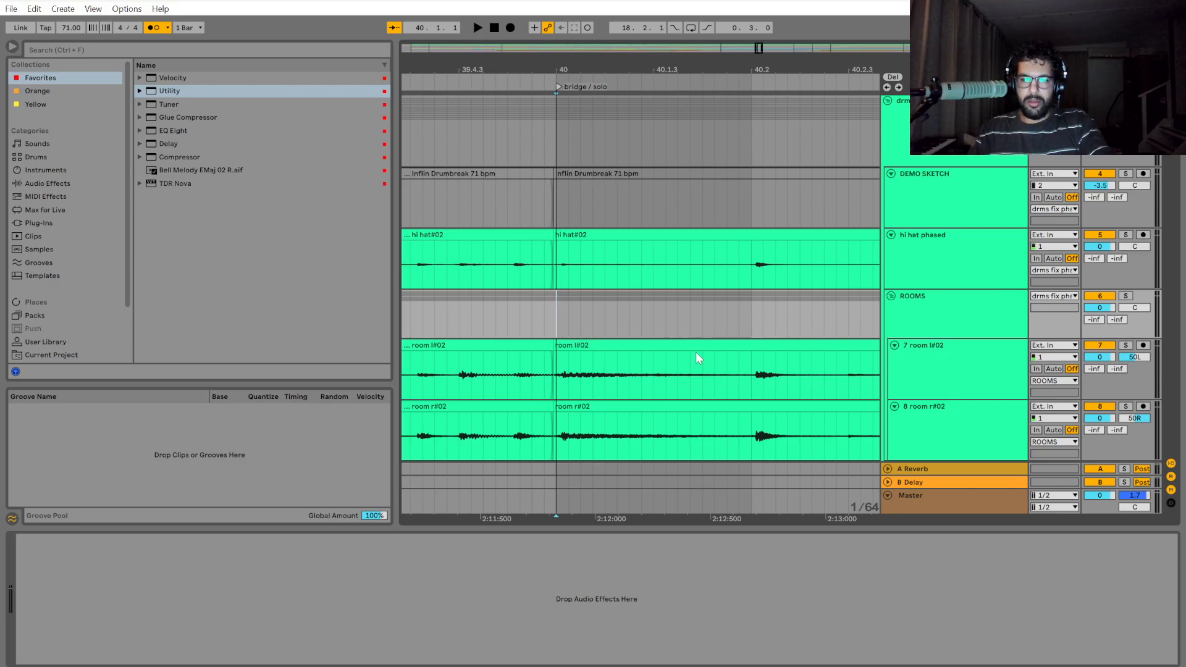
key(space)
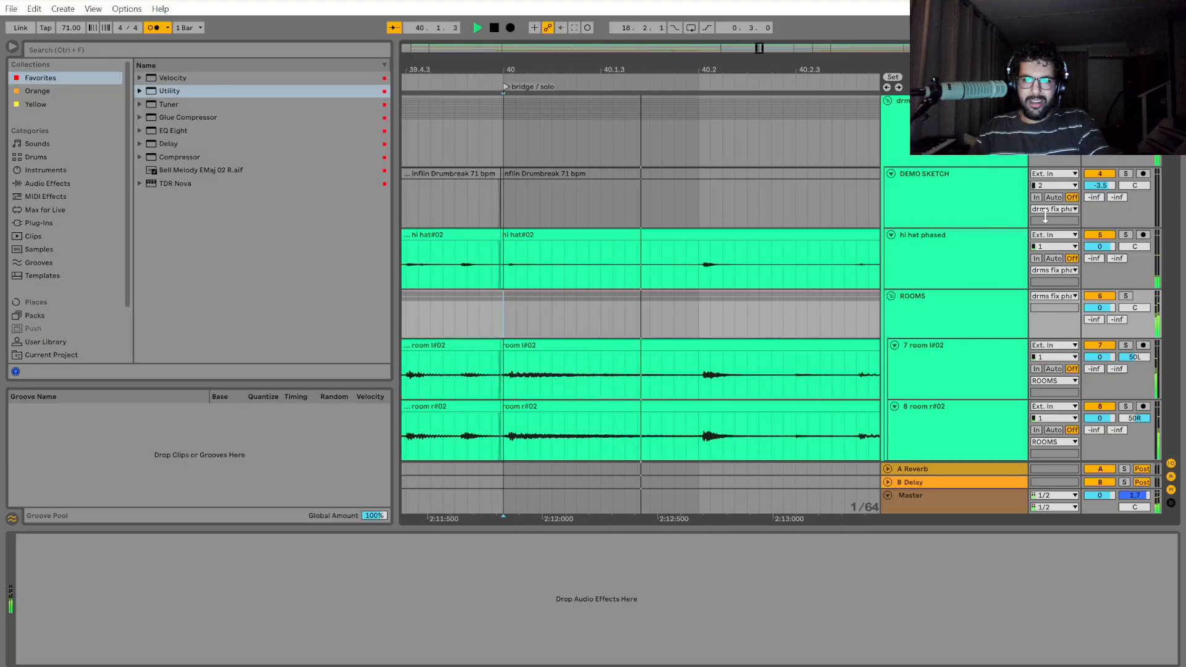
click(1132, 297)
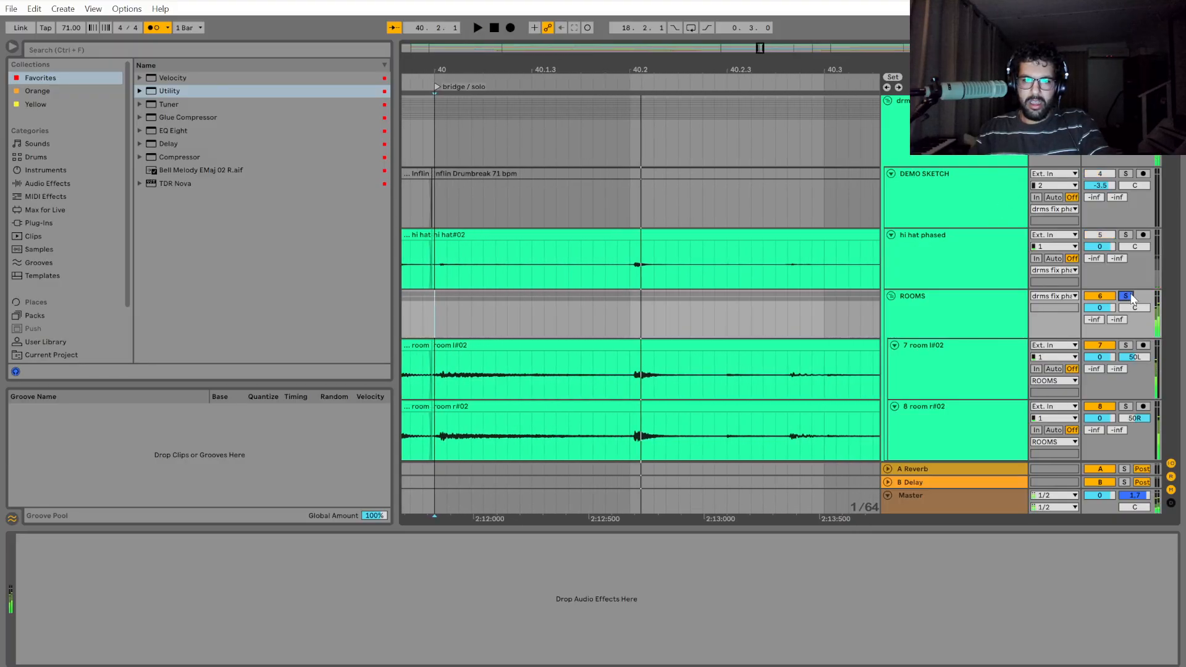
scroll(1125, 199, up, 2)
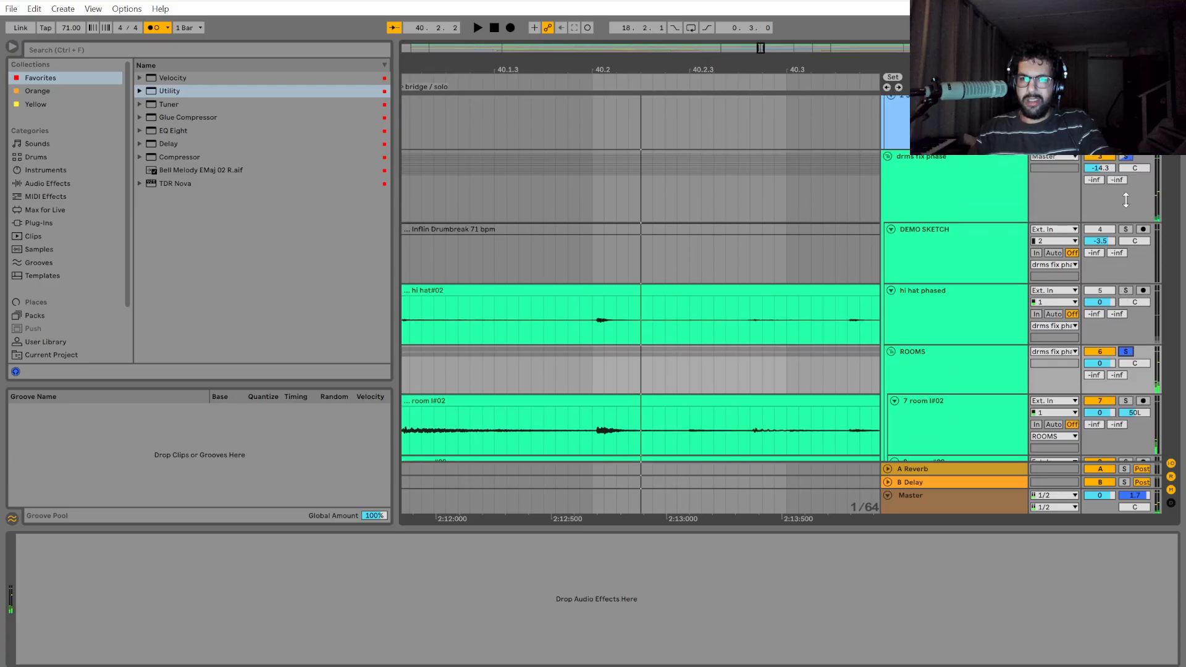
Split the drum group at 40.2 and shift the section up to 40.3 slightly earlier.
click(591, 262)
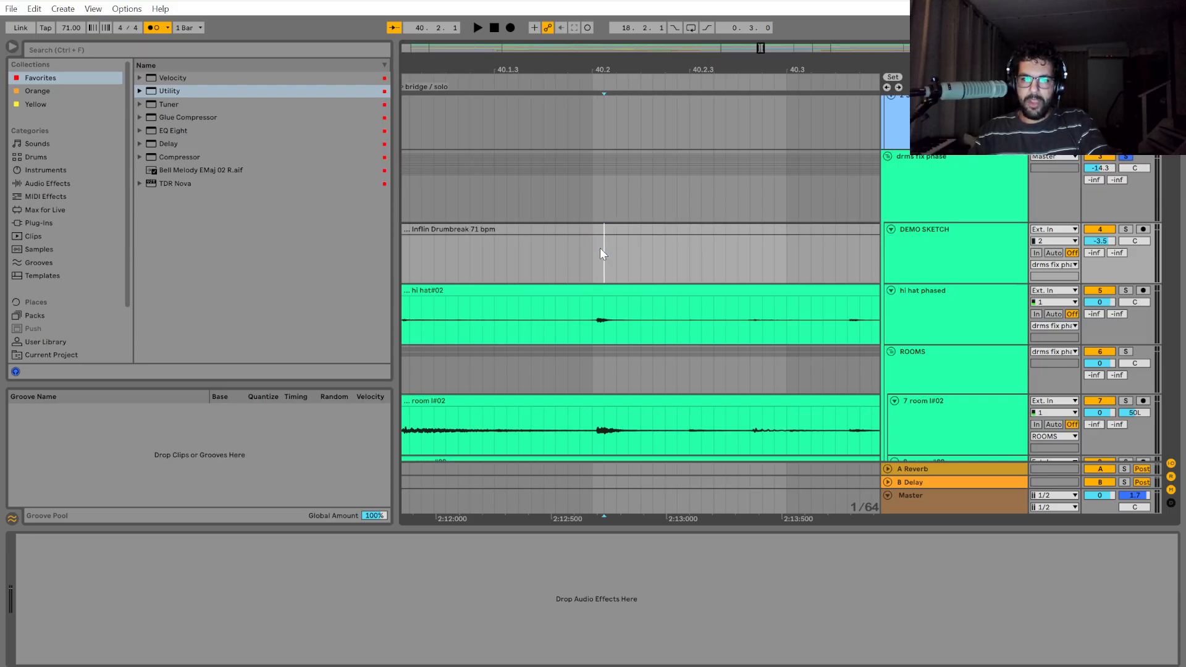
drag(589, 202, 763, 228)
scroll(571, 420, up, 5)
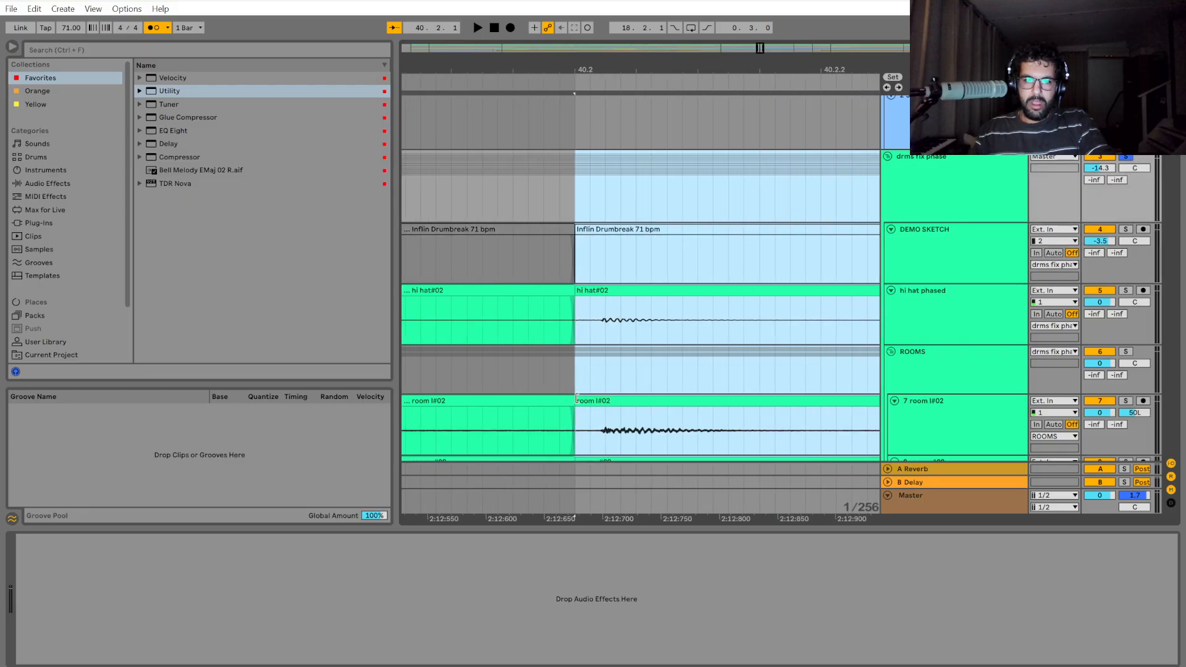
drag(661, 300, 630, 305)
Inspect the crossfade at the cut just before 40.2 on the room tracks and play the drums across it.
scroll(582, 406, down, 2)
scroll(536, 370, up, 8)
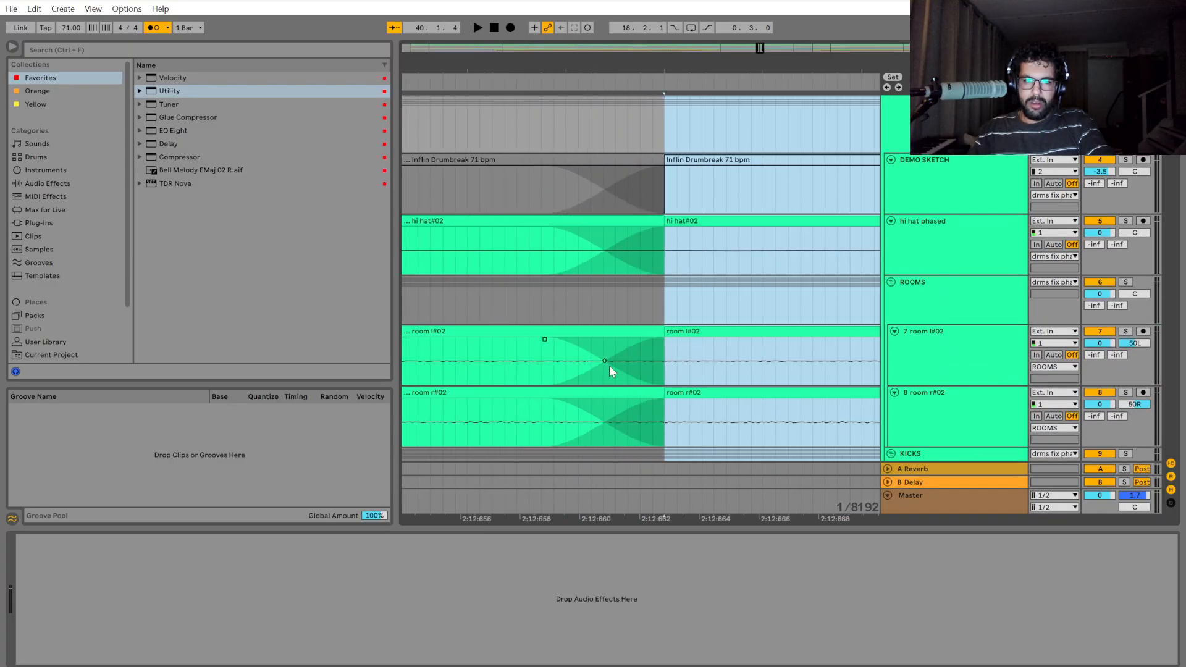
click(608, 366)
scroll(599, 404, down, 10)
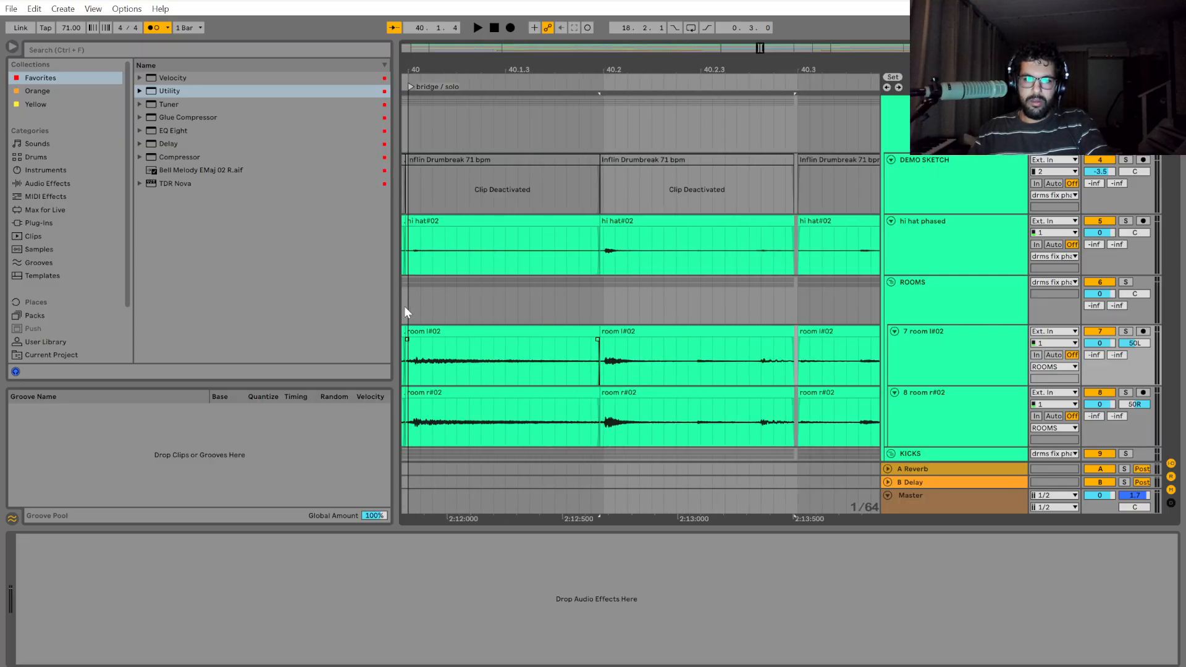
click(405, 311)
key(space)
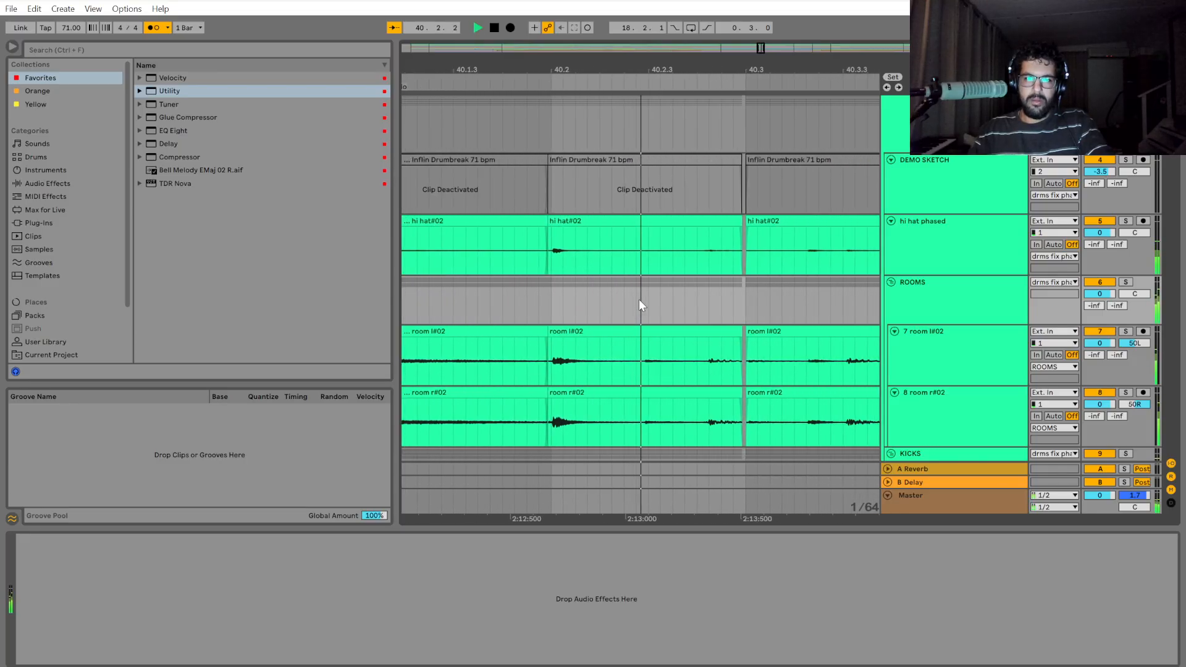
Shift the drum section from 40.3 onward slightly earlier so it meets the preceding clips, closing the gap at 40.3.
scroll(618, 302, up, 3)
drag(585, 152, 685, 147)
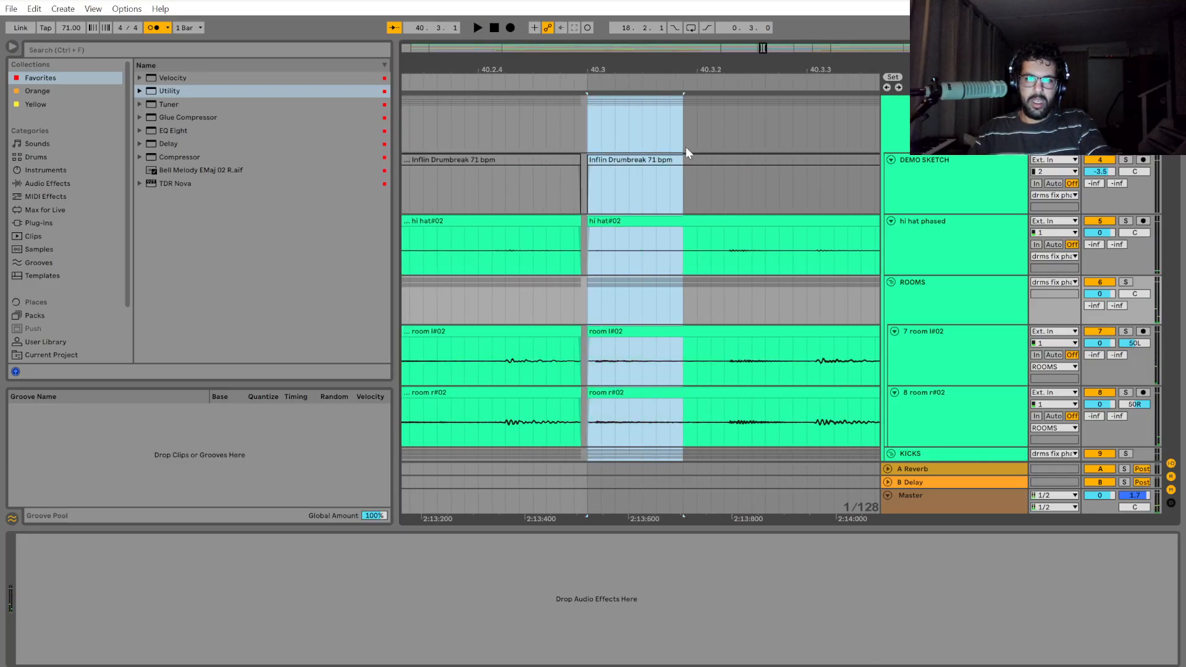
drag(589, 217, 584, 217)
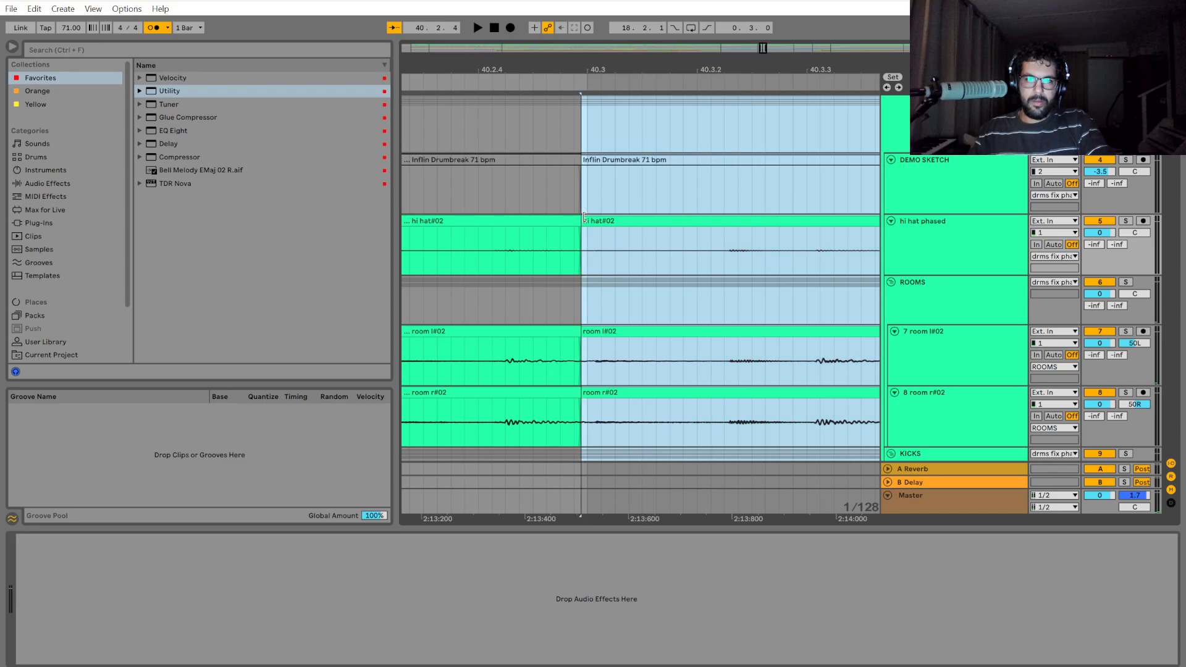
click(587, 309)
Play the drums around 40.2 and 40.3 to check the joined sections against the grid.
scroll(611, 287, down, 4)
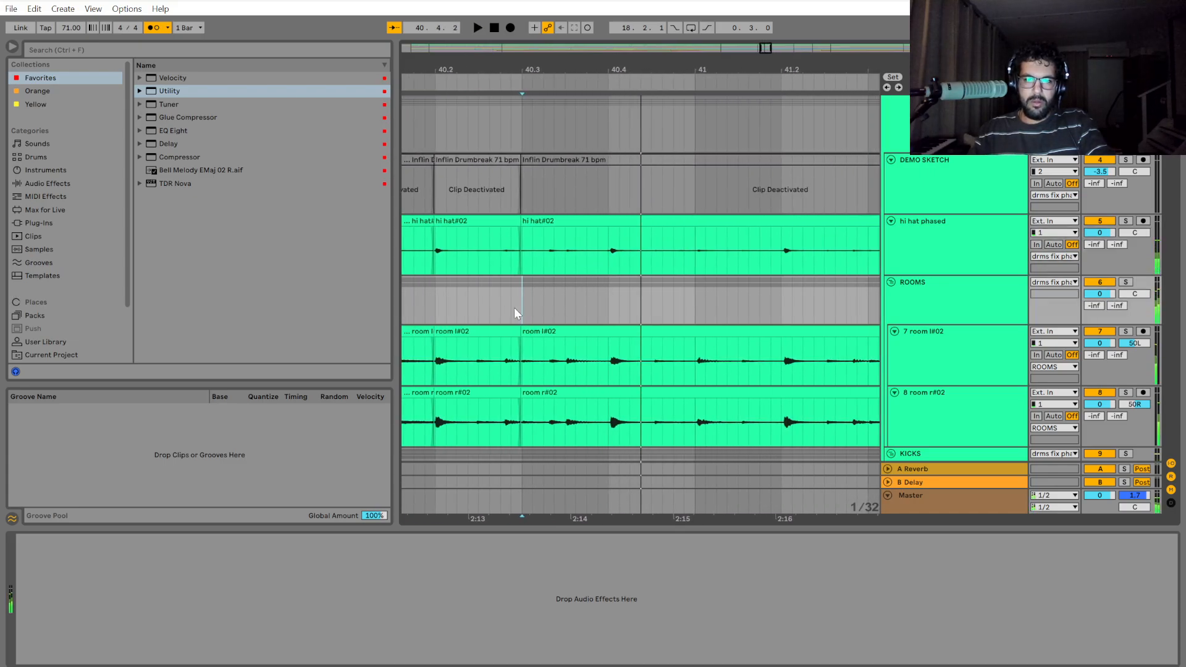
scroll(488, 309, up, 3)
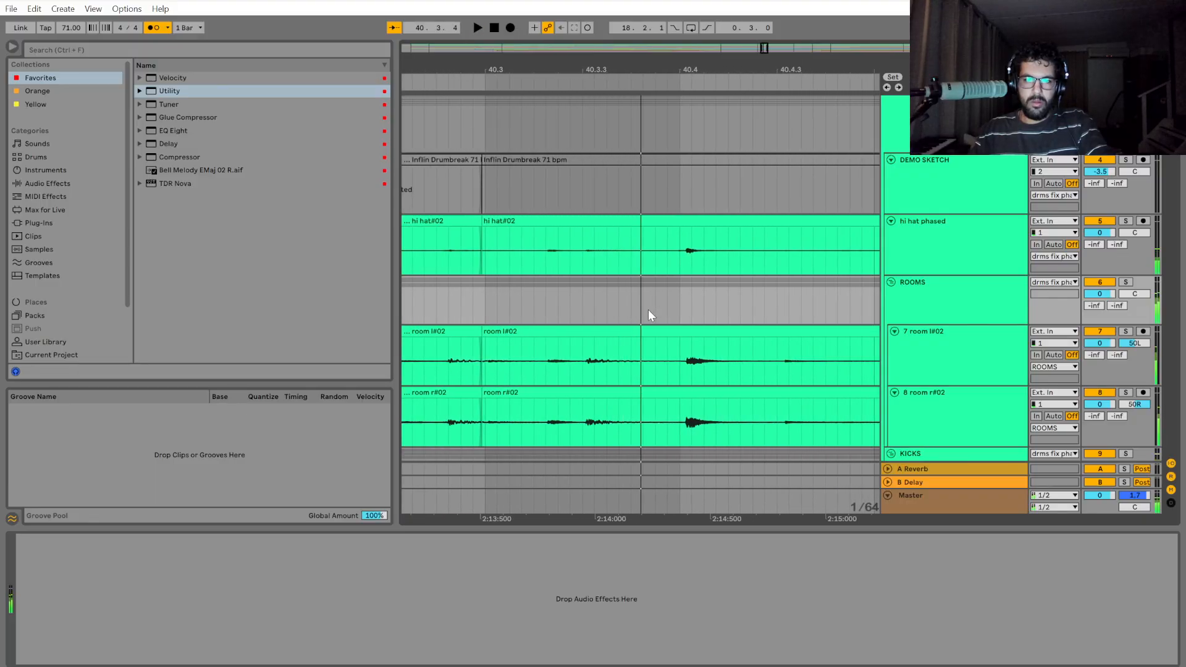
key(space)
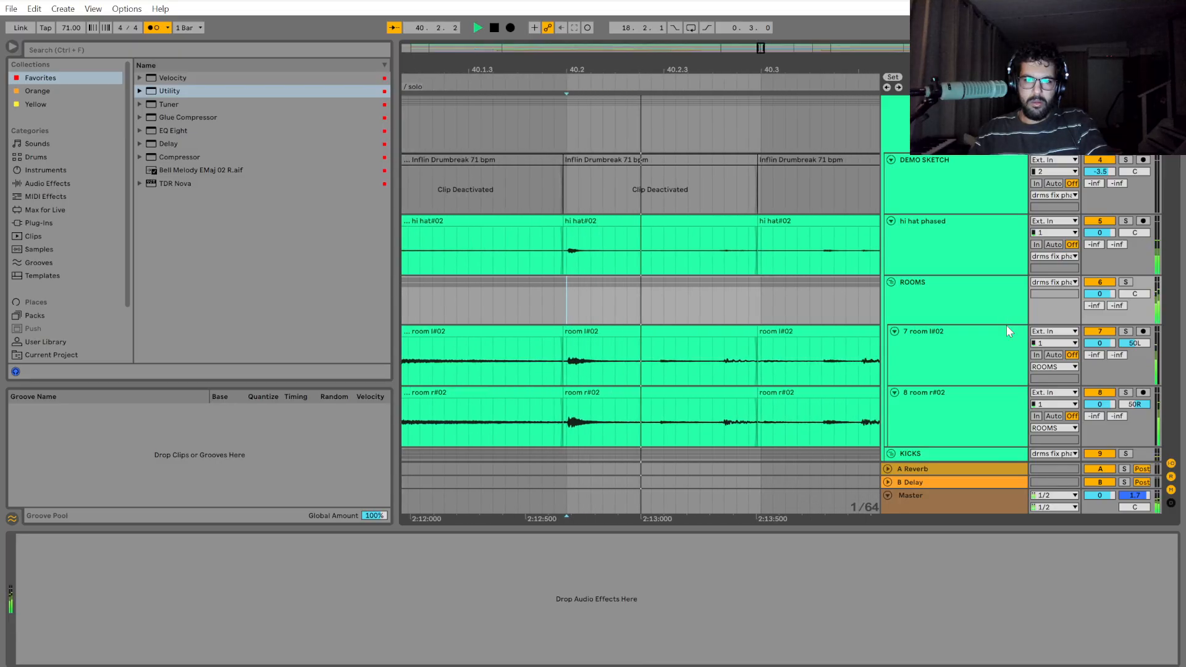
Try shifting the drum section at the cut before 40.3 slightly later onto the 40.3 grid line.
key(space)
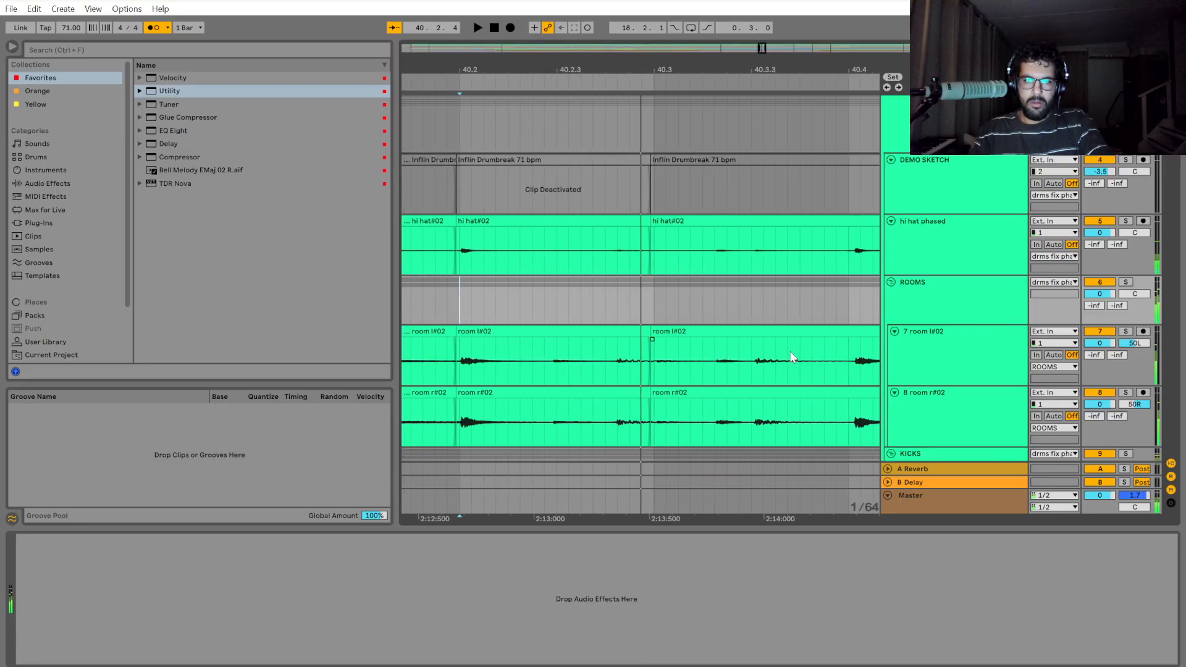
scroll(622, 376, up, 2)
scroll(730, 380, up, 2)
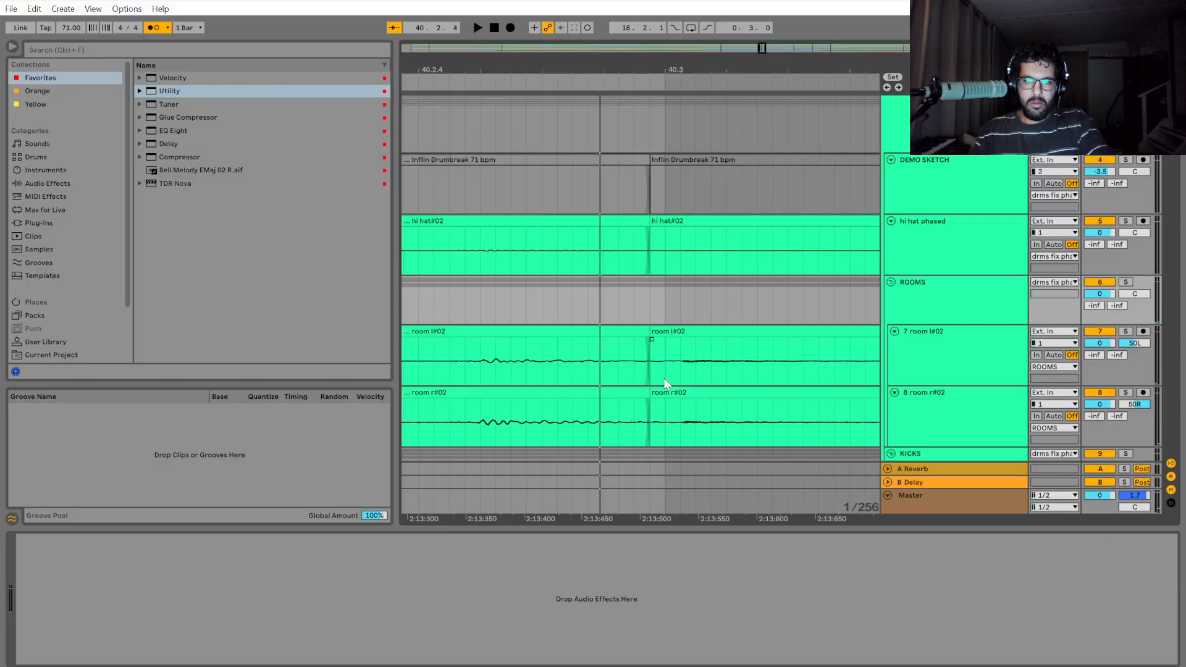
click(658, 223)
drag(655, 122, 788, 127)
drag(654, 222, 662, 227)
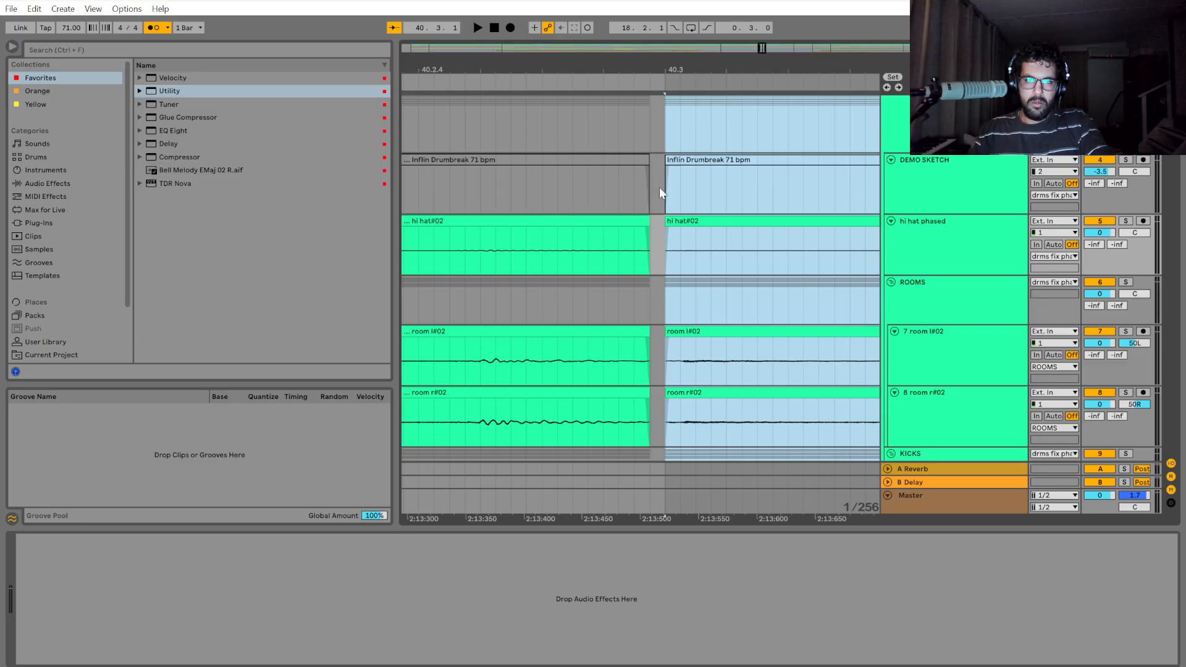
Extend the preceding drum clips to 40.3 to close the gap and play the drums across the join.
drag(651, 122, 575, 117)
drag(648, 221, 665, 224)
scroll(695, 281, down, 5)
click(582, 308)
key(space)
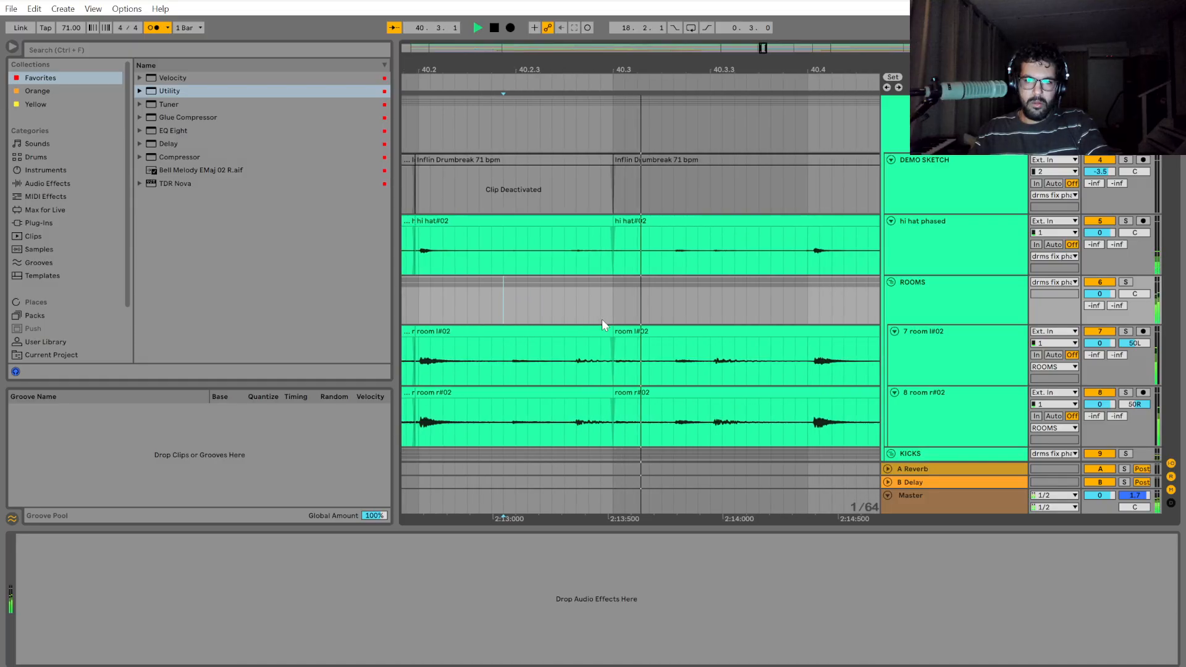
Undo the clip extension and the section shift at 40.3.
key(ctrl+z)
key(ctrl+z)
scroll(494, 312, up, 5)
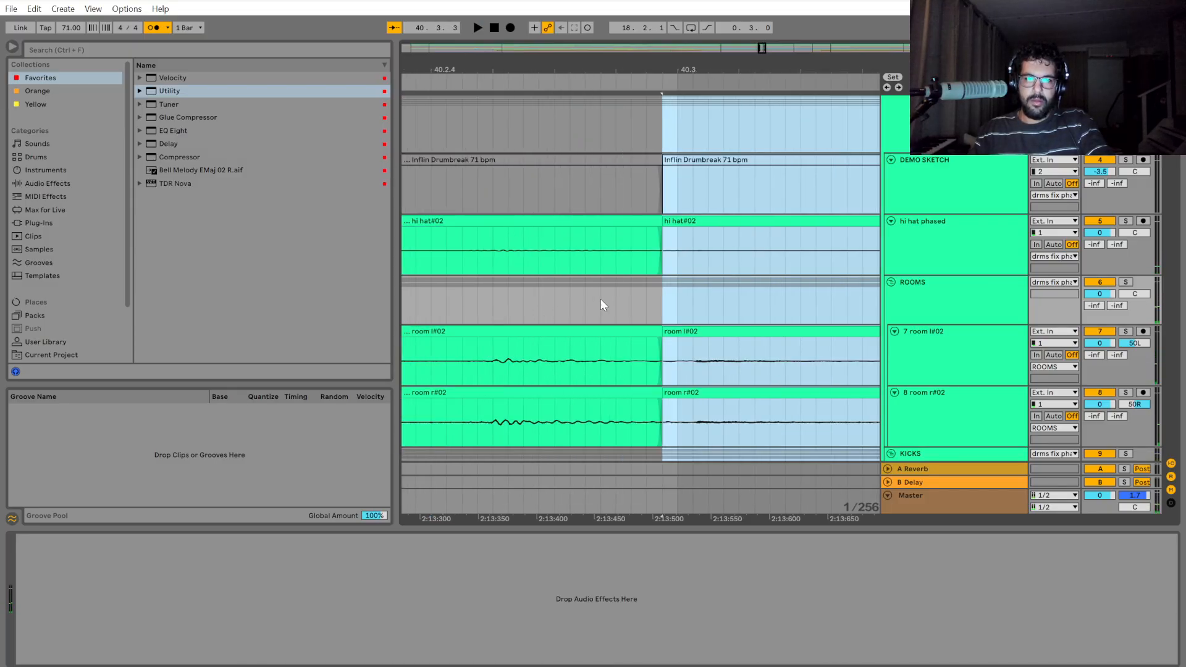
Examine the drum cut just before 40.3 and the following hits against the grid.
click(672, 300)
scroll(684, 329, down, 1)
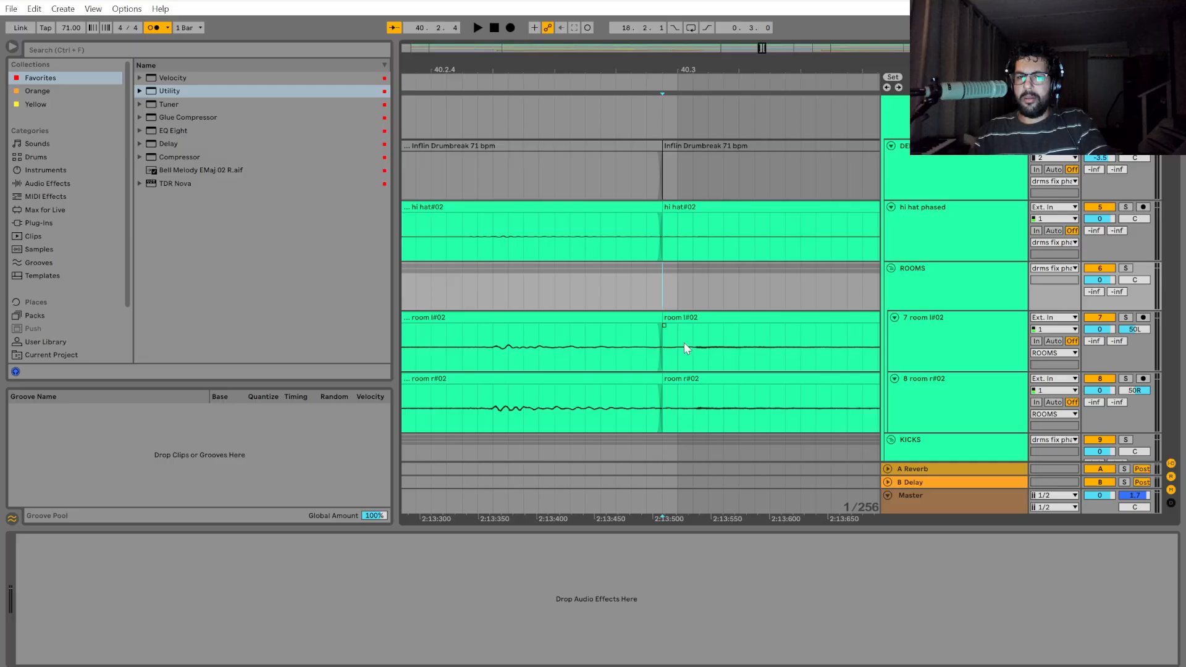
scroll(678, 299, up, 2)
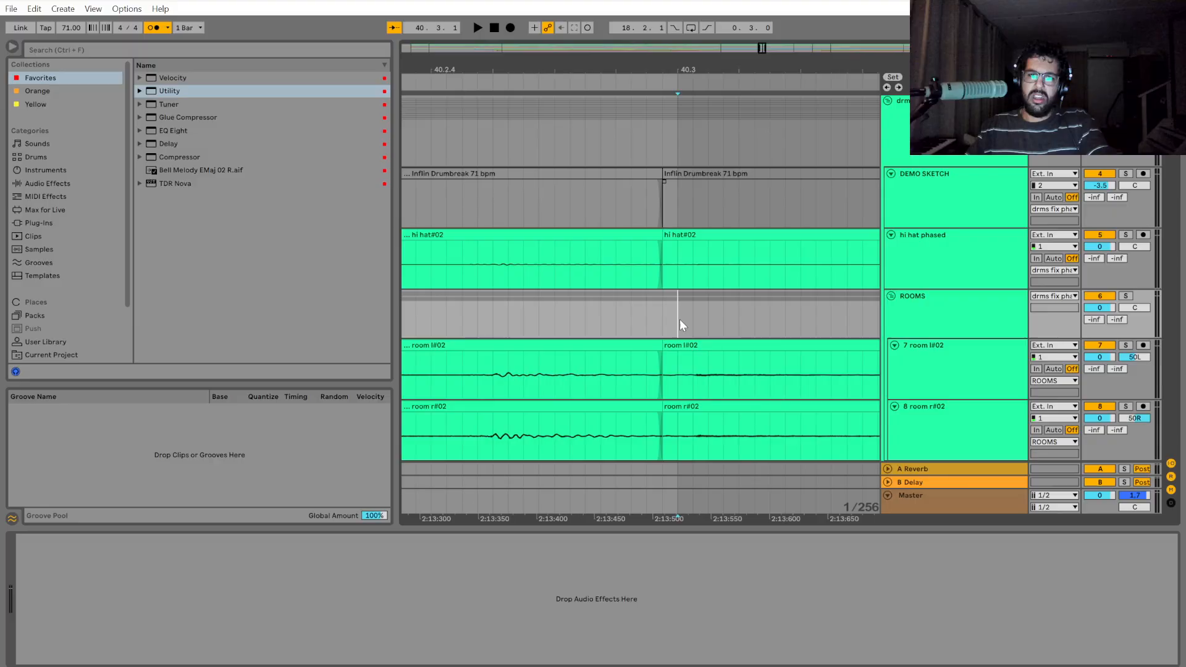
scroll(679, 319, down, 1)
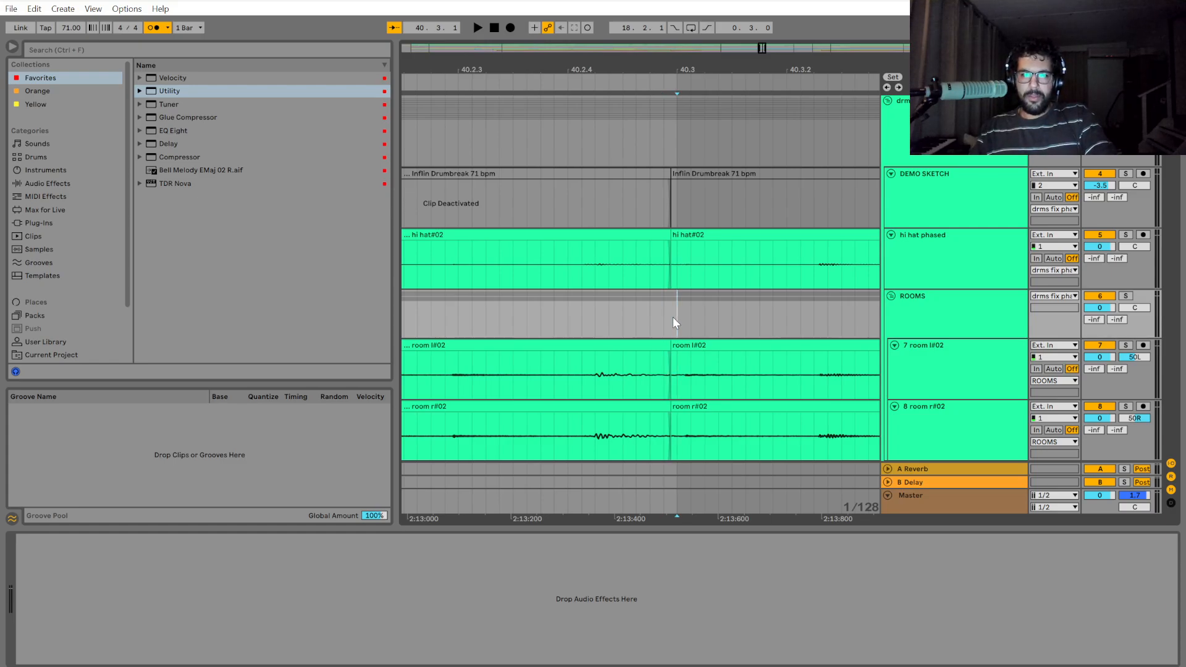
click(684, 139)
click(680, 221)
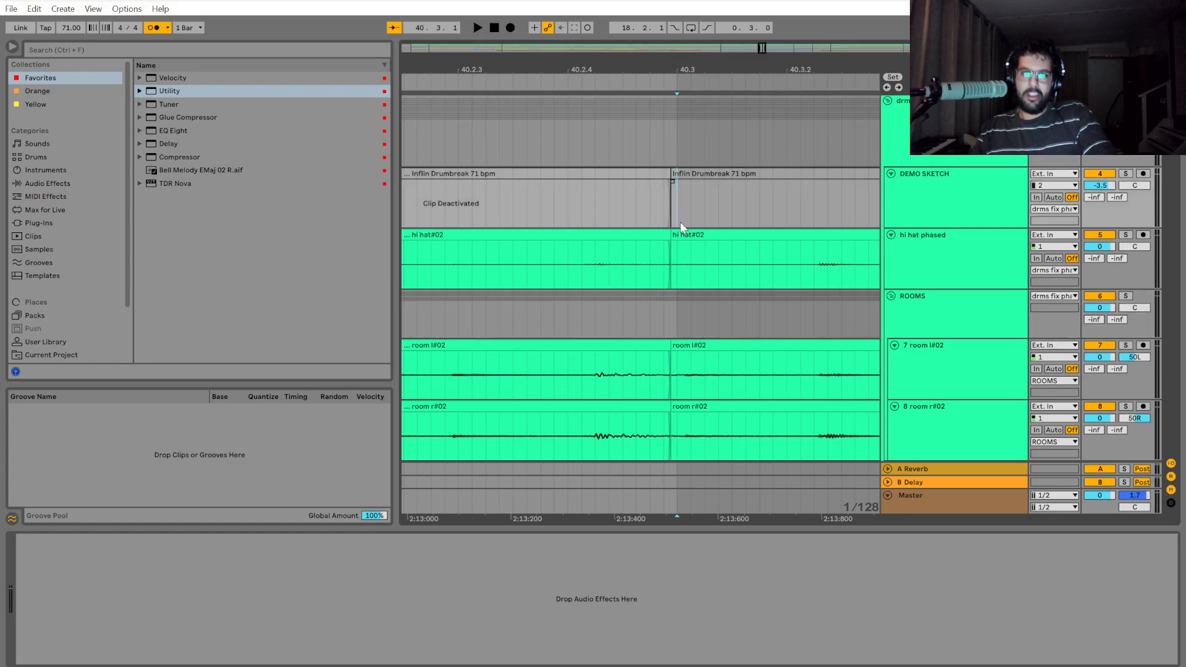
click(680, 308)
drag(711, 517, 544, 519)
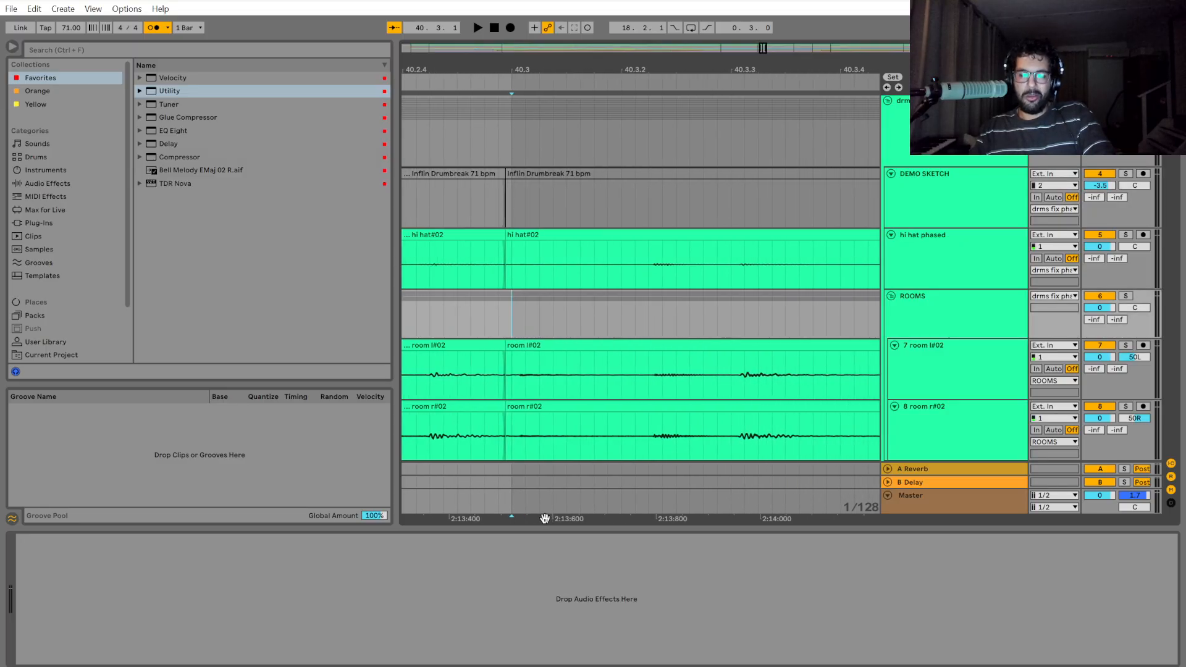
scroll(567, 358, up, 1)
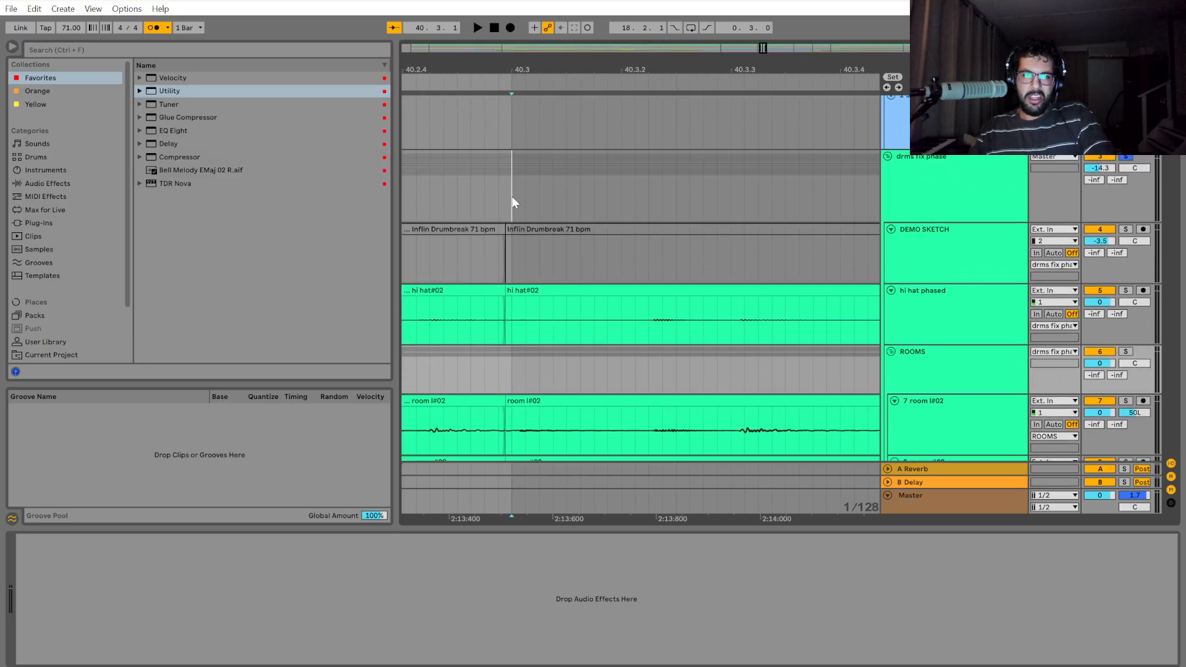
Play the drum group from 40.3 and again from 40.4 to check its timing.
click(513, 202)
key(space)
scroll(533, 226, down, 3)
key(space)
key(space)
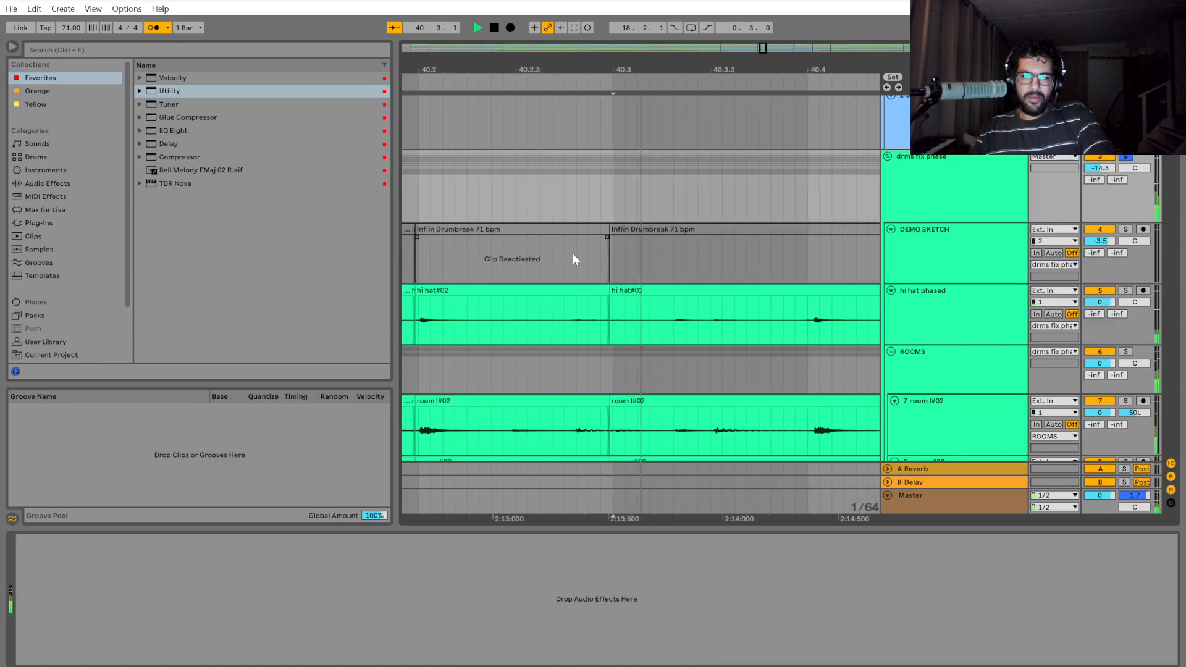
key(space)
click(607, 214)
key(space)
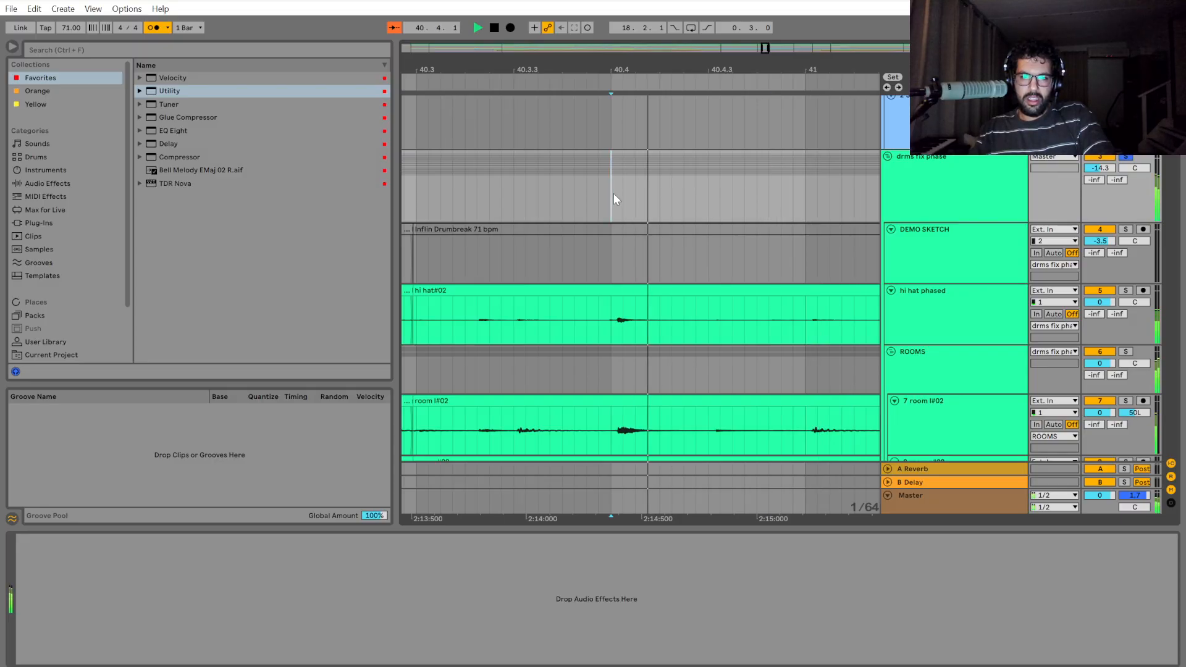
Split the drum group from 40.4 to 41.4 and shift that section slightly earlier to align its first hit.
drag(613, 198, 973, 210)
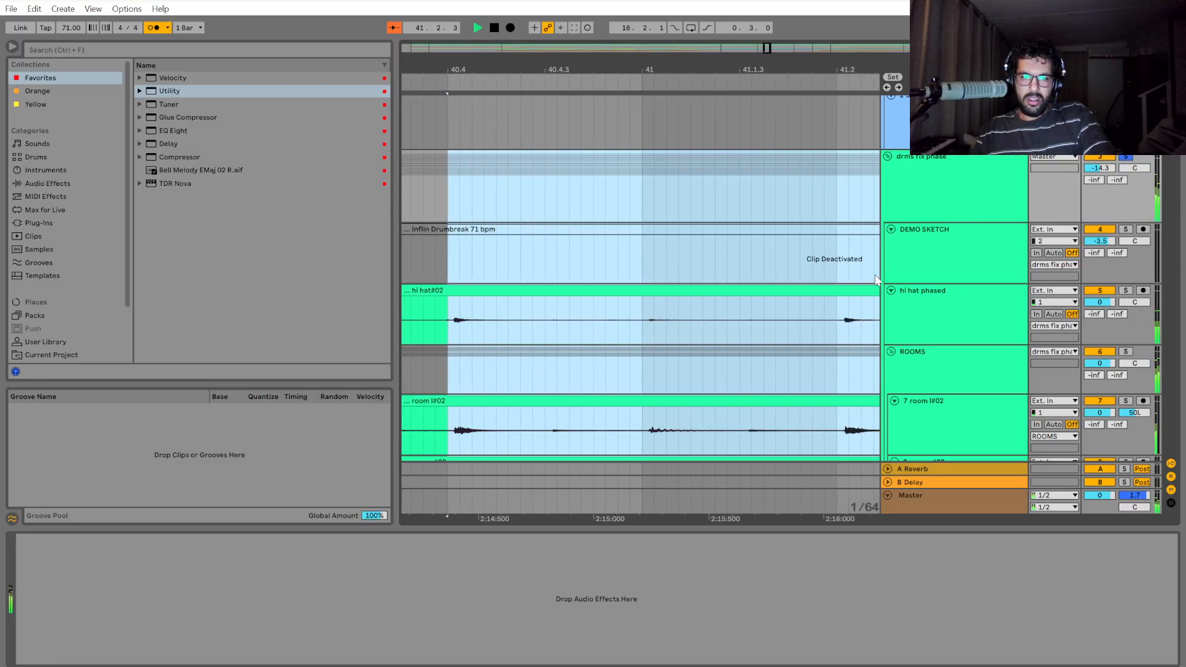
key(space)
click(446, 202)
scroll(446, 202, down, 2)
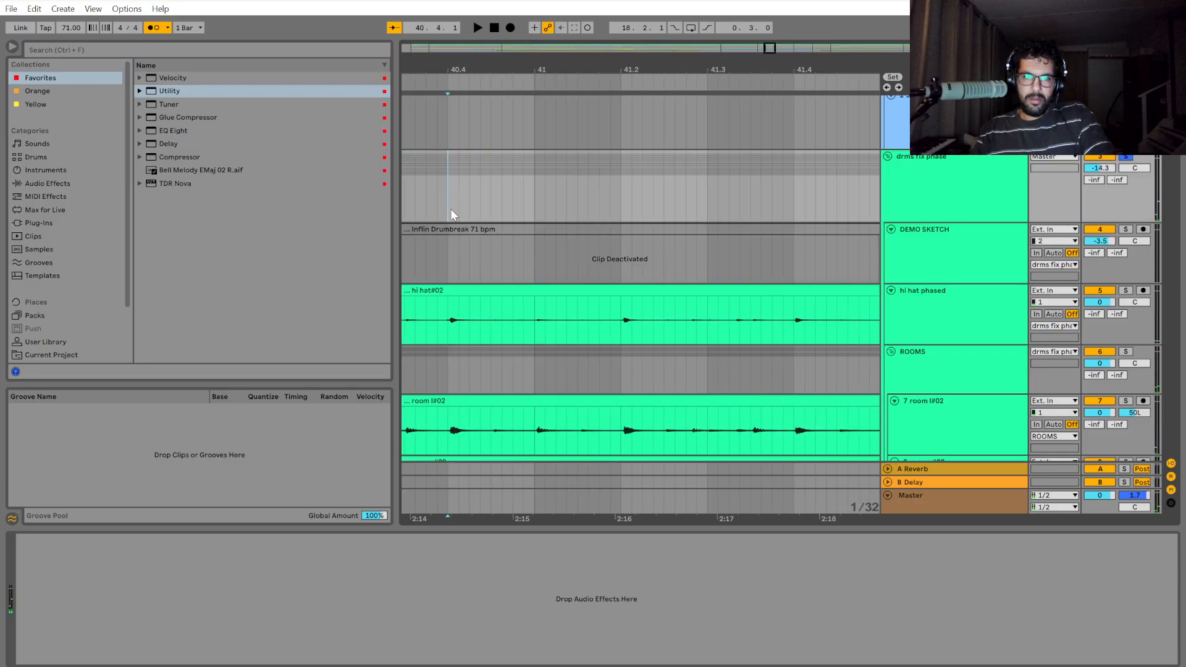
key(space)
drag(450, 209, 777, 197)
key(space)
scroll(427, 355, up, 5)
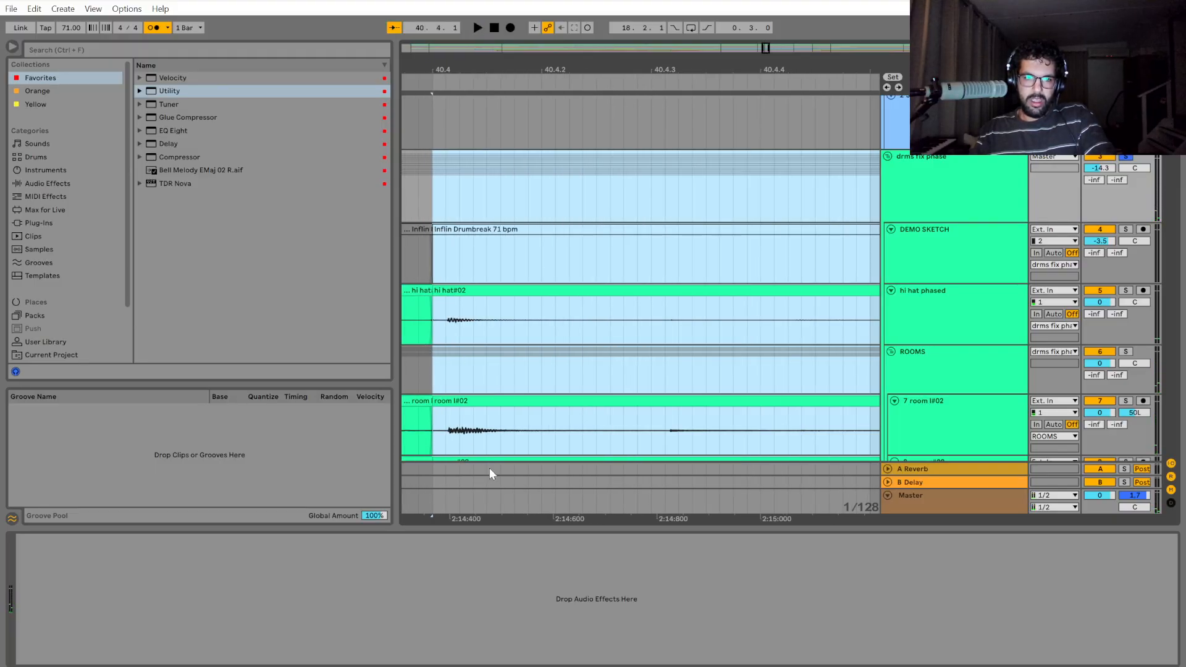
drag(491, 518, 653, 517)
drag(644, 289, 634, 300)
Play the drums up to 41.4, then shift the section from 41.4 onward slightly earlier to close the gap.
scroll(680, 345, down, 5)
click(592, 362)
key(space)
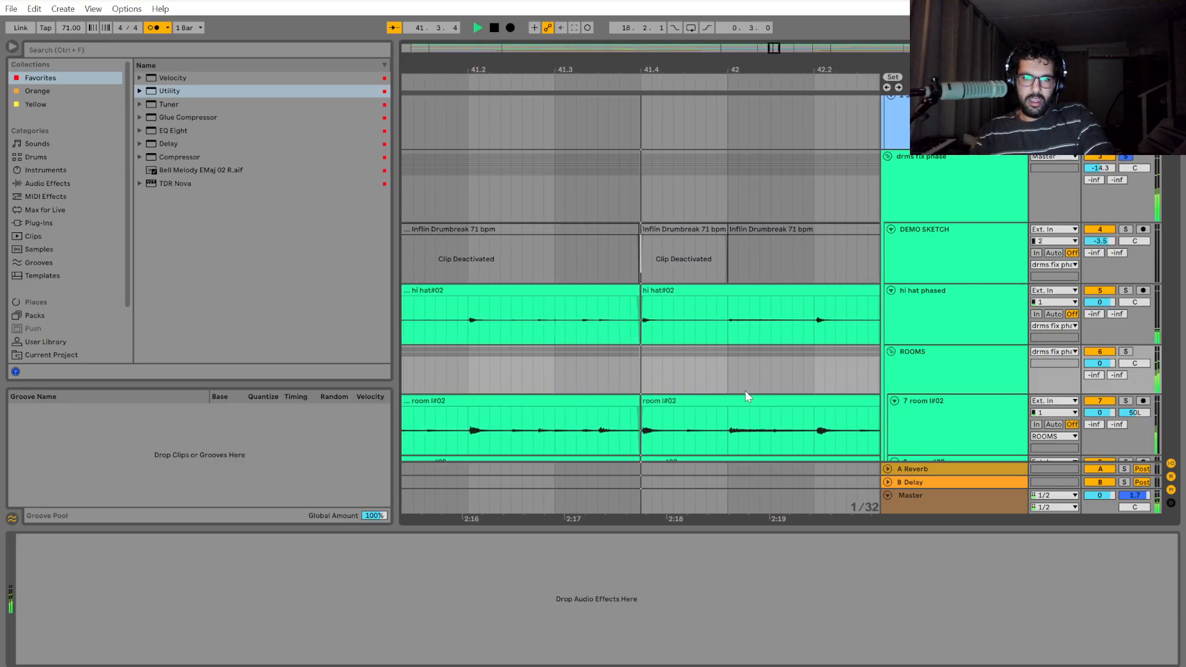
key(space)
scroll(649, 312, up, 4)
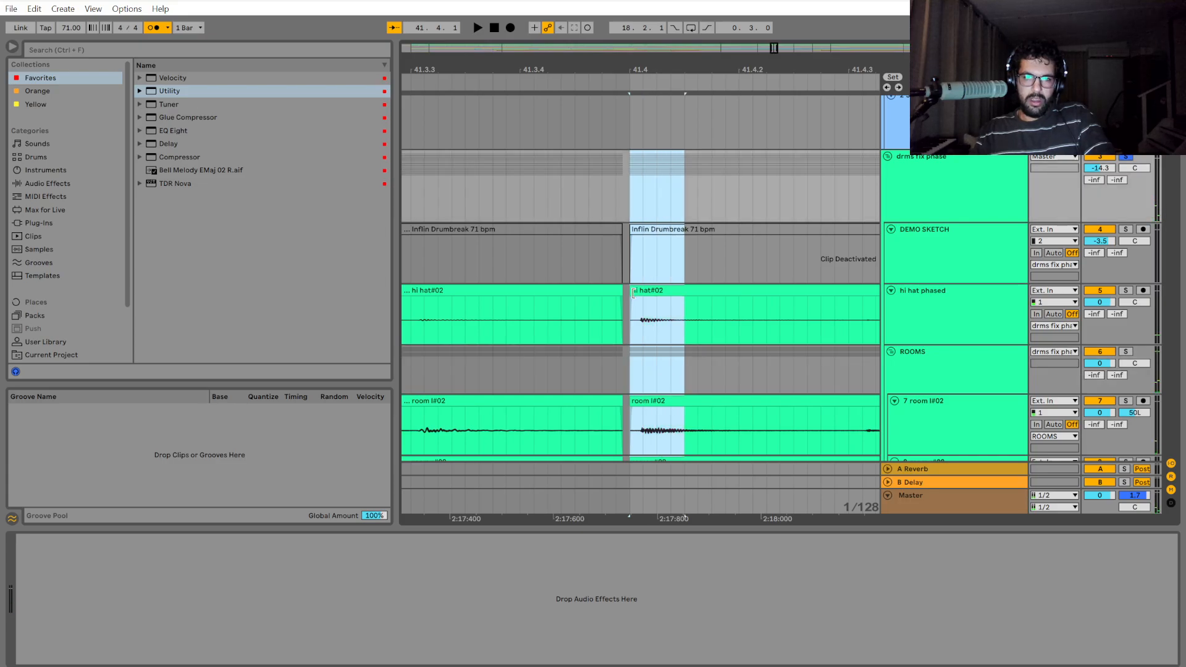
scroll(642, 278, down, 4)
Play the drums from around 41.3 to check the join at 41.4.
click(580, 372)
key(space)
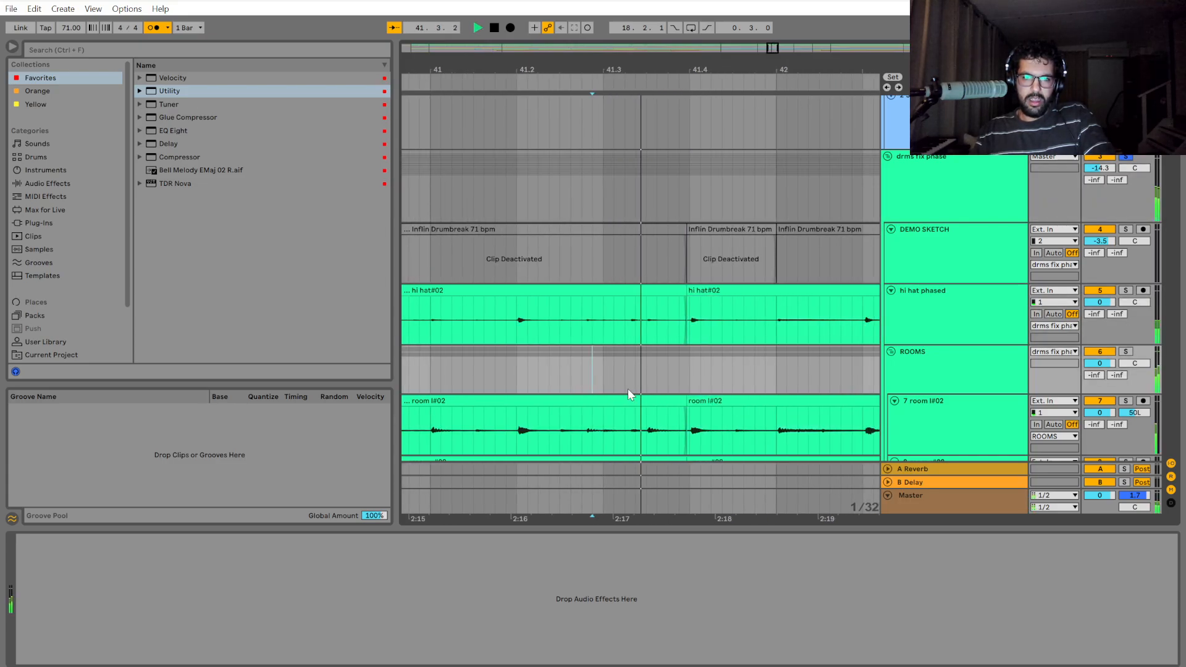
click(597, 358)
key(space)
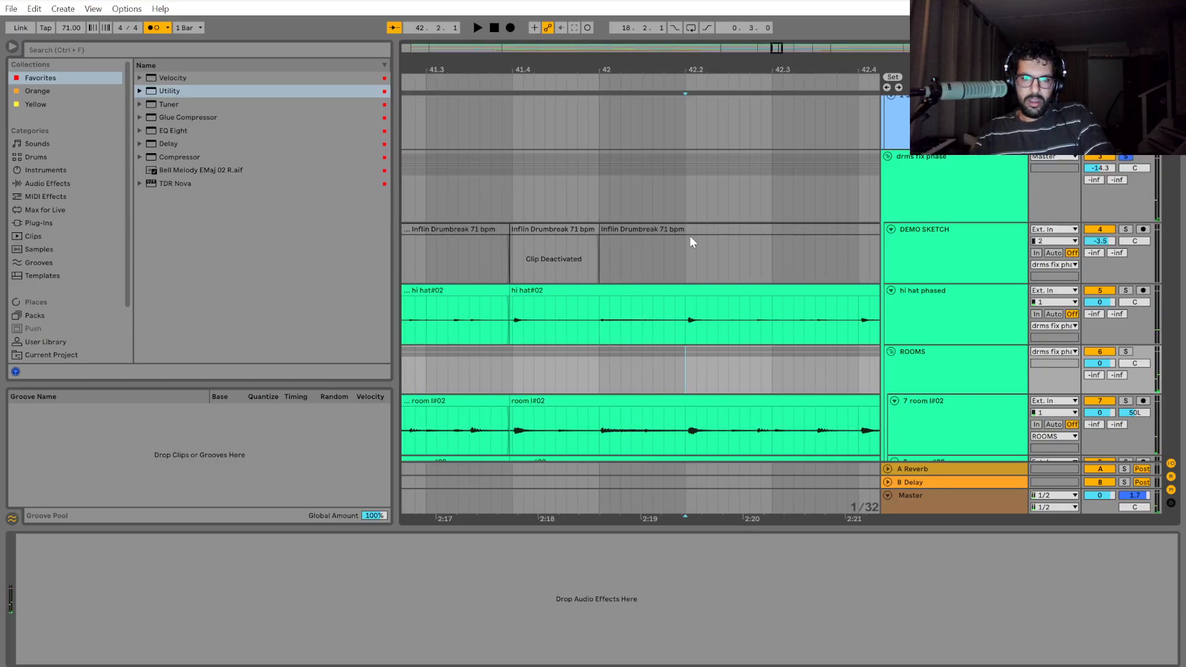
Select the drum group from 42.2 to 42.4 and play that passage to judge its timing.
key(space)
mouse_move(687, 199)
mouse_down()
mouse_move(906, 211)
mouse_move(643, 230)
mouse_move(658, 206)
mouse_up()
key(space)
key(space)
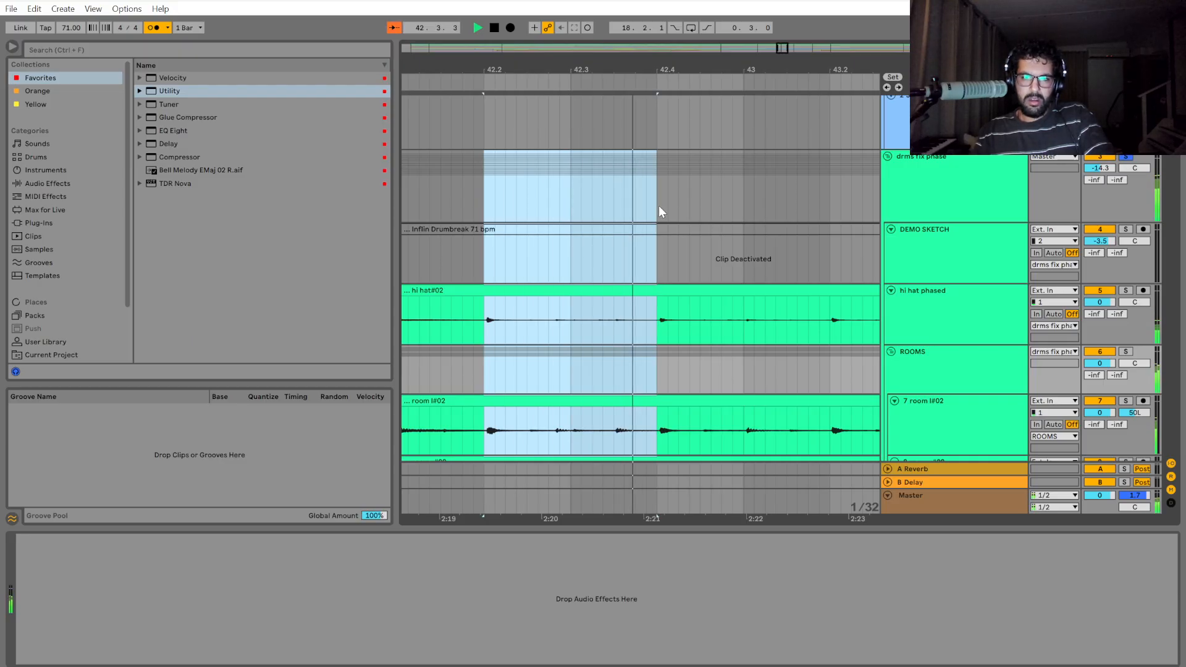
key(space)
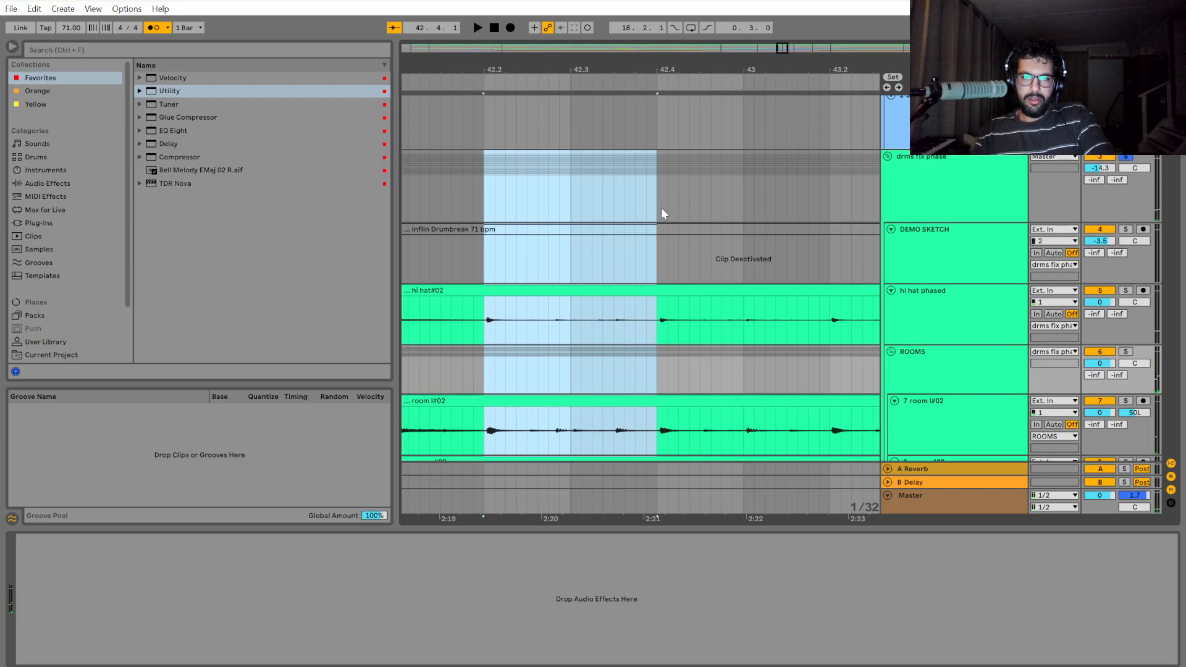
mouse_move(661, 208)
mouse_down()
mouse_move(746, 211)
mouse_move(657, 208)
mouse_up()
key(space)
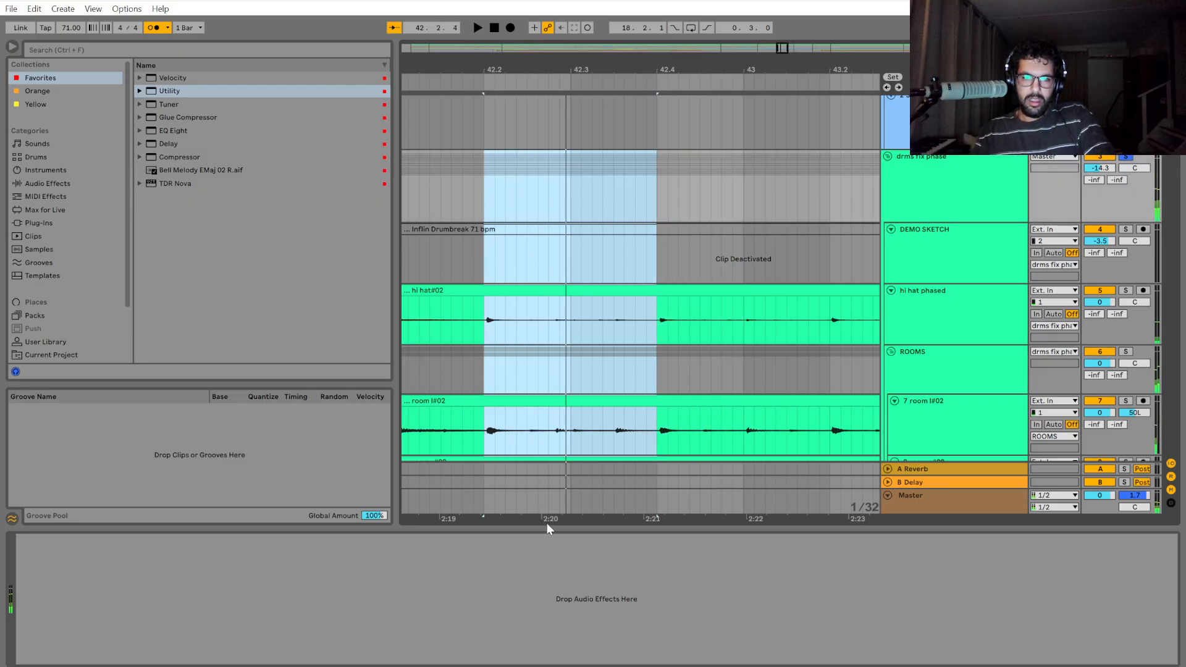
Play the drums from the start of bar 42 to compare the hits with the grid.
drag(546, 522, 735, 508)
click(588, 194)
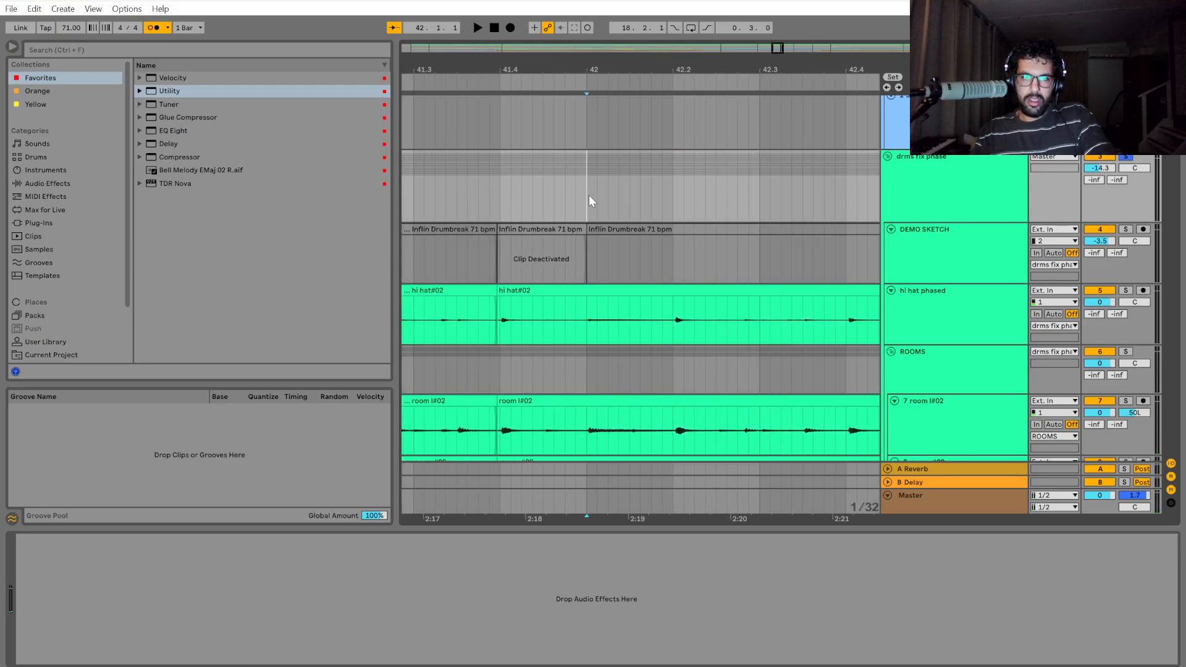
key(space)
key(space)
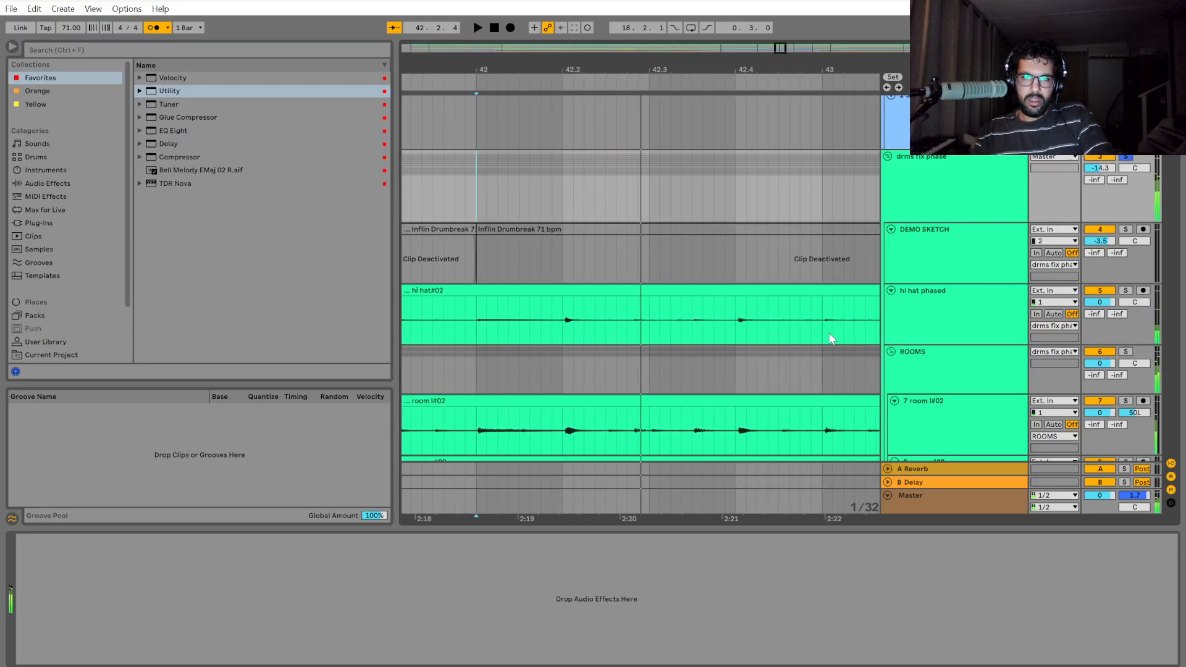
Split the drum group from 42.2 to the 2nd wolo locator just before bar 44.
key(space)
key(space)
drag(633, 198, 802, 213)
key(space)
key(space)
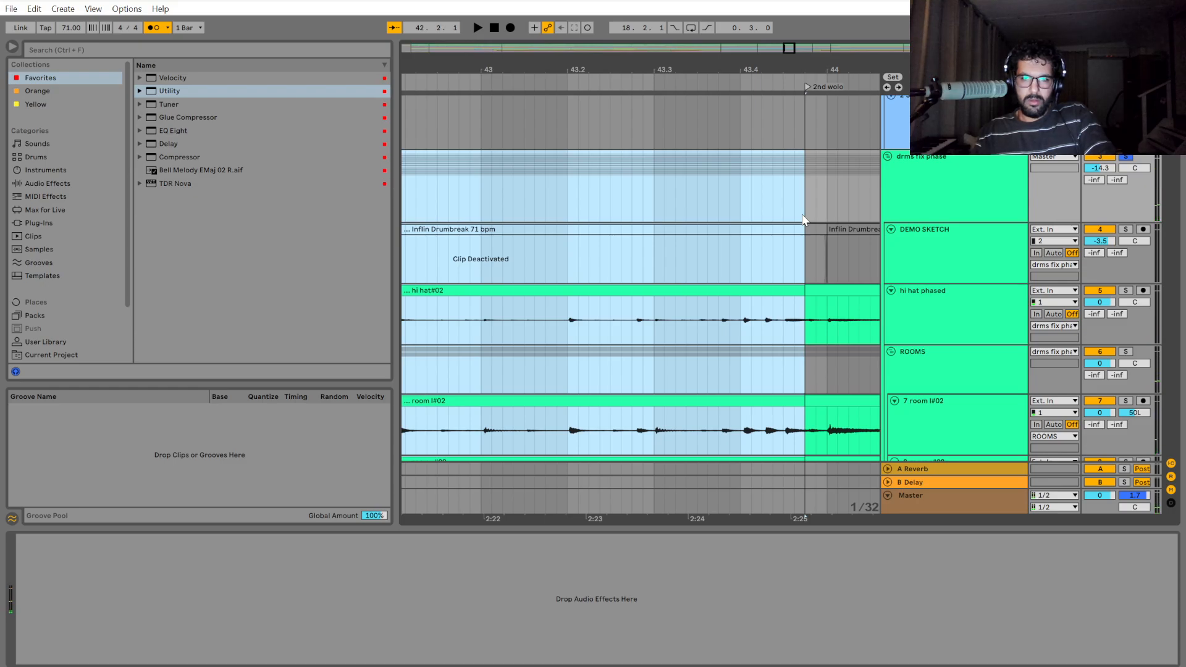
key(ctrl+e)
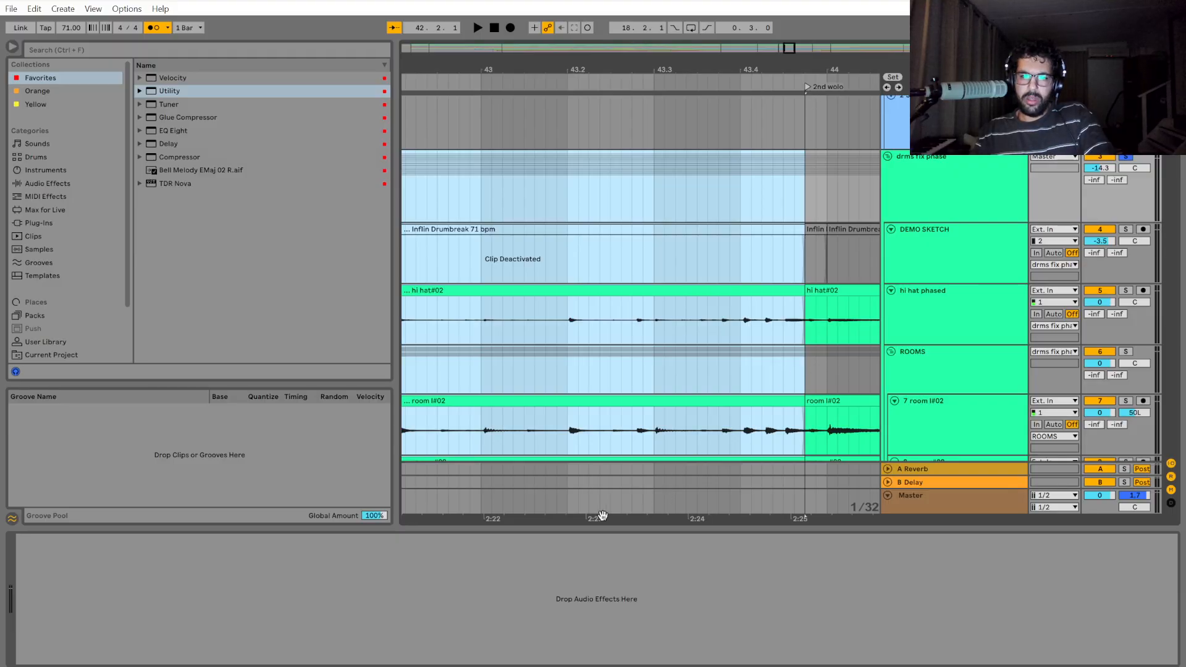
Shift the drum section starting at 42.2 slightly earlier so it overlaps the end of the preceding clips.
drag(602, 515, 1005, 517)
scroll(608, 312, up, 2)
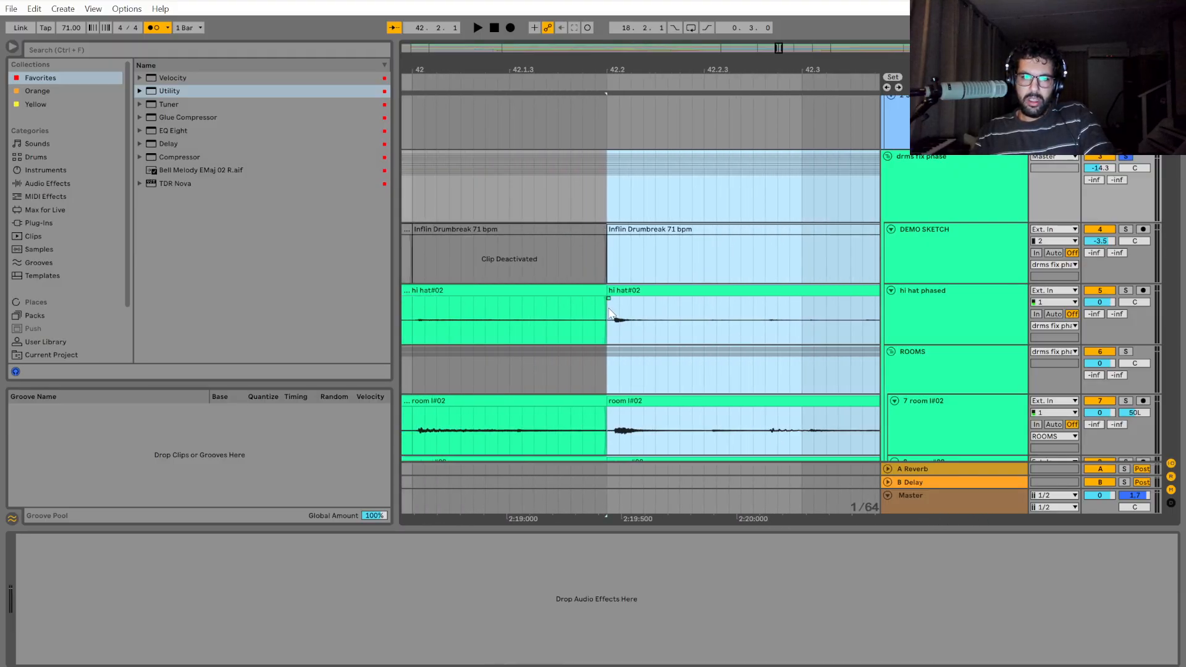
scroll(608, 312, up, 2)
drag(654, 290, 624, 298)
scroll(697, 358, down, 2)
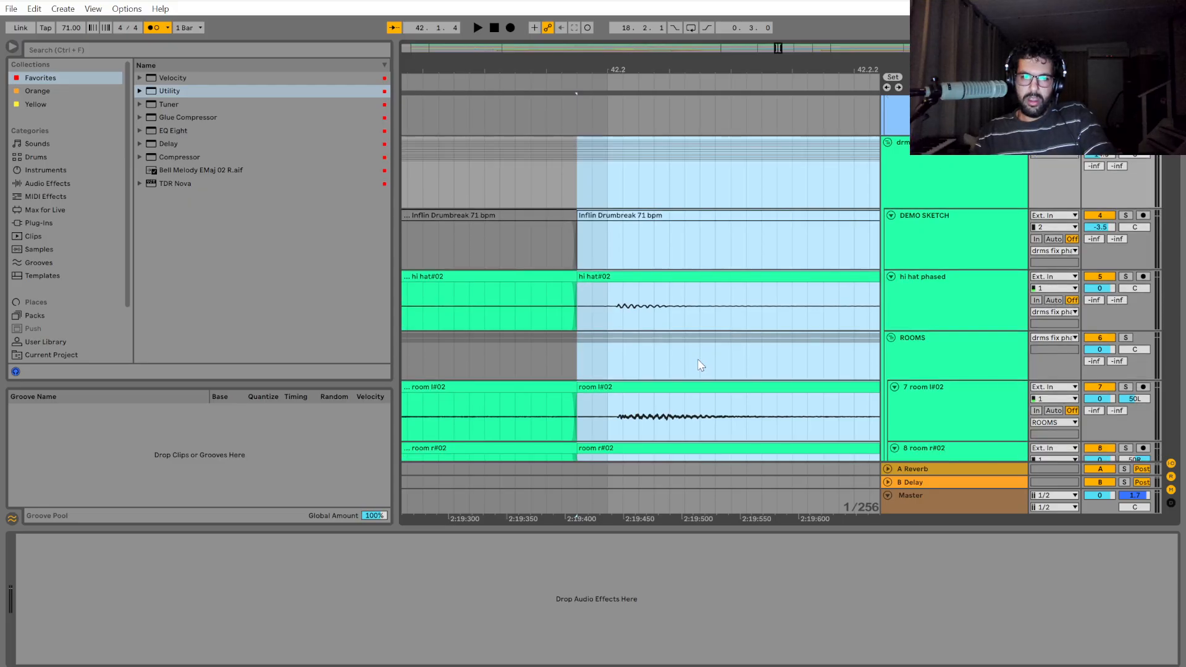
scroll(697, 367, down, 2)
scroll(695, 374, up, 2)
Add a locator just before 42.2 and clear its name.
click(659, 209)
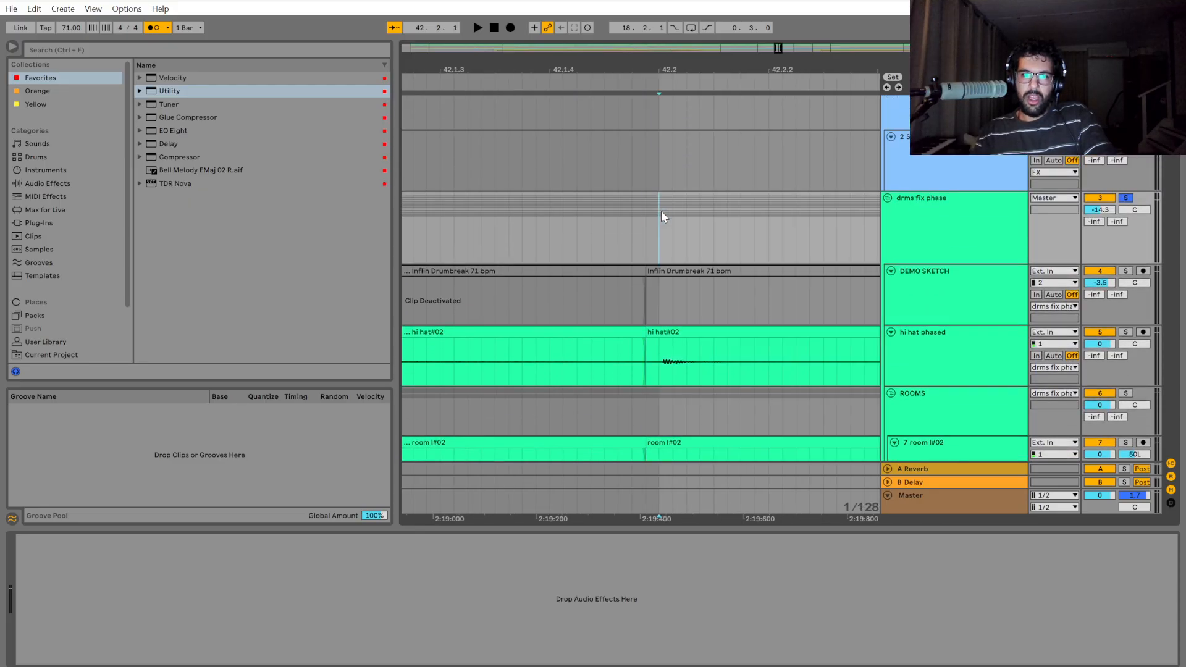
right_click(662, 82)
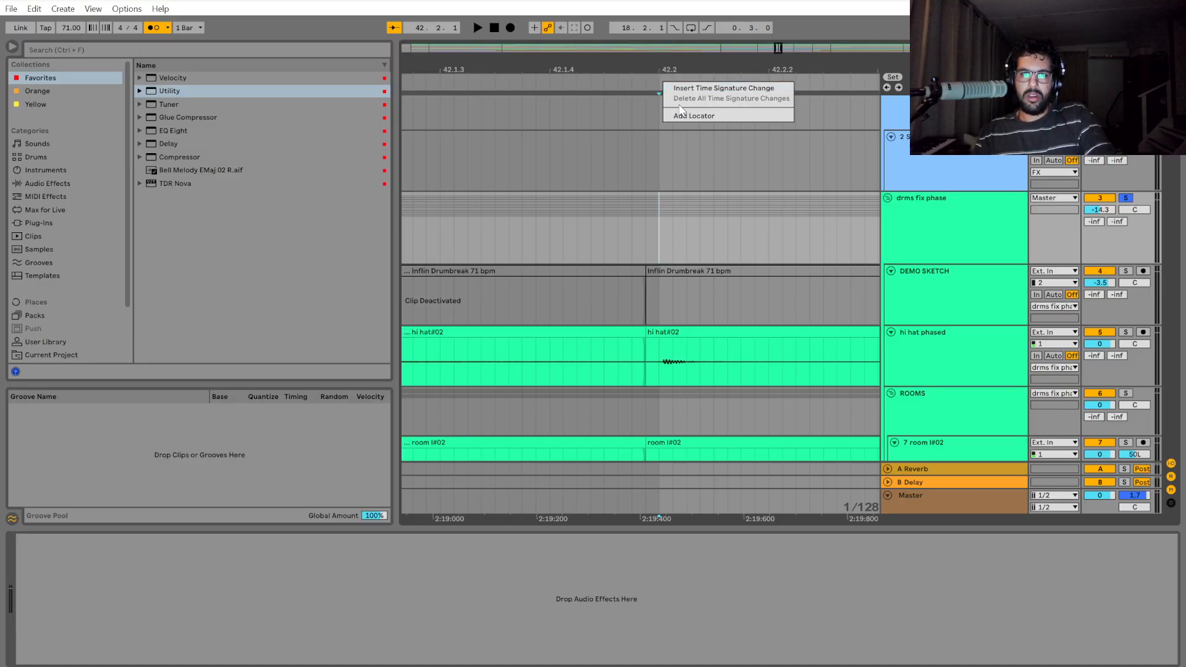
click(683, 114)
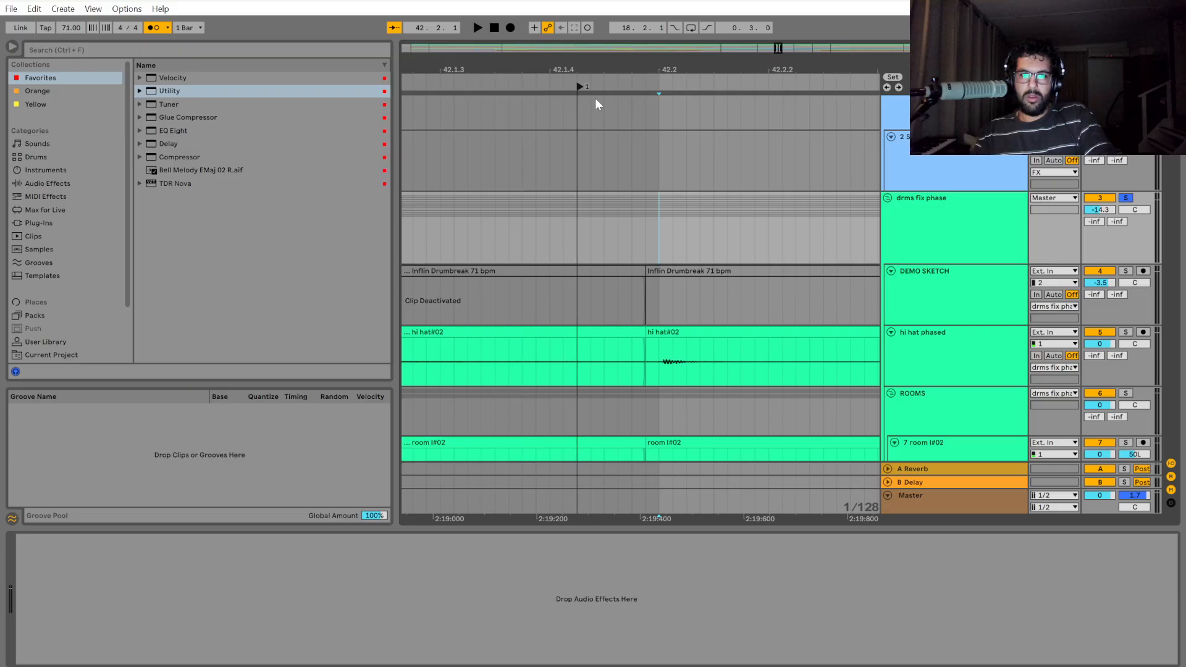
right_click(583, 87)
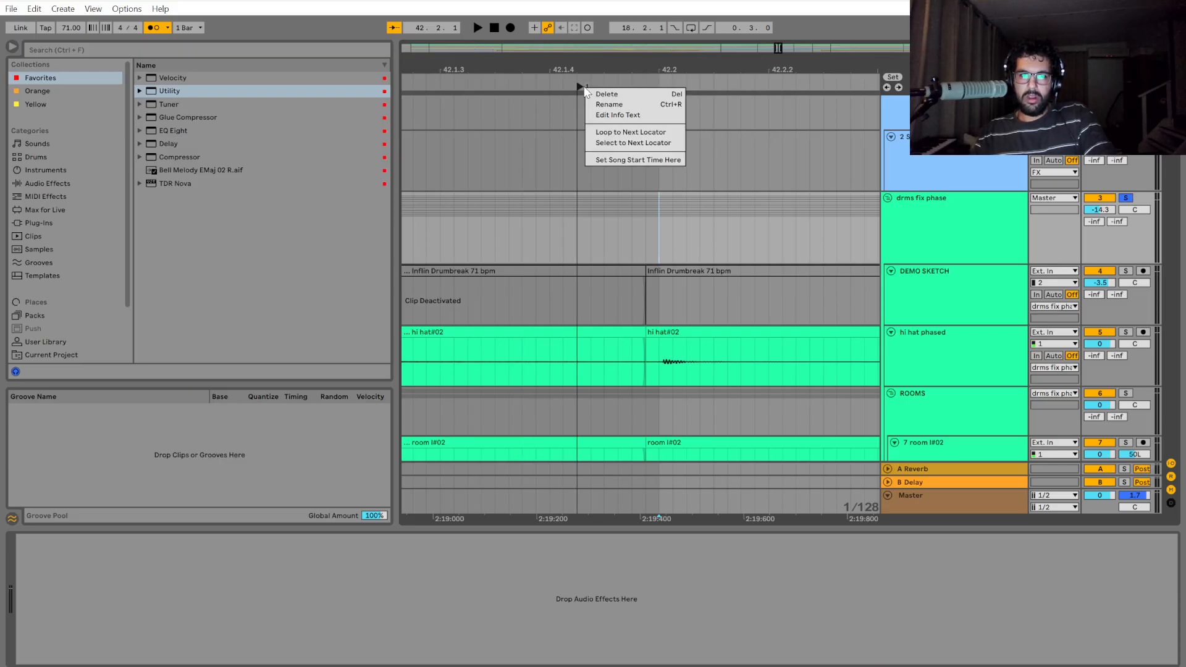
click(602, 103)
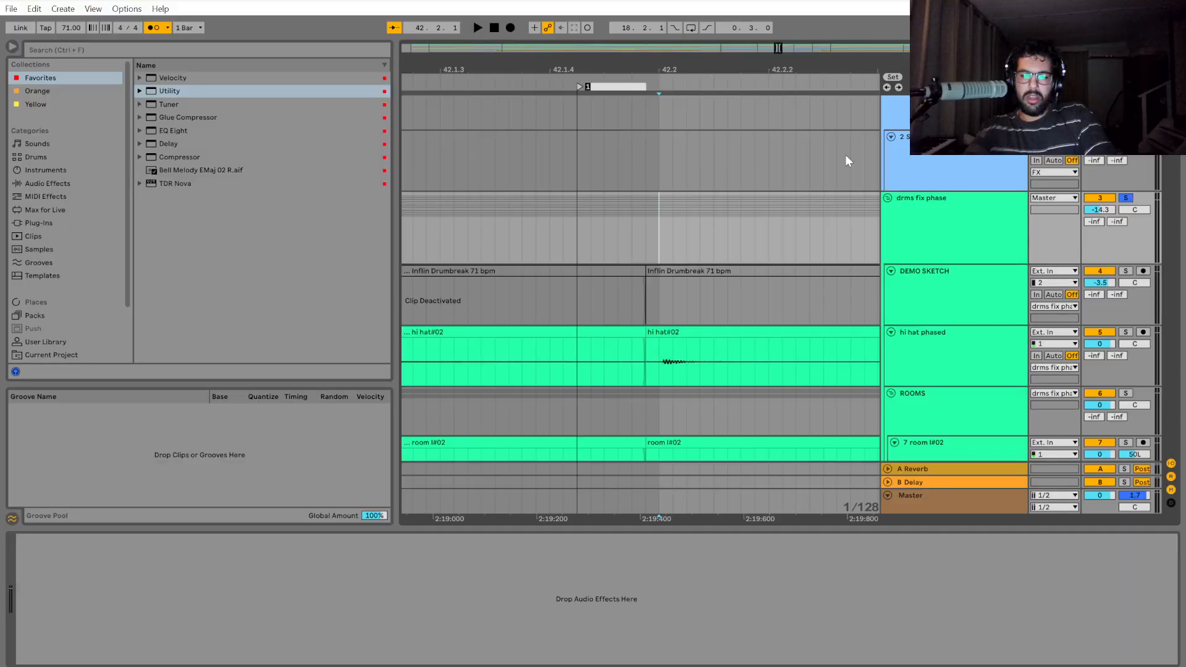
text(b;alakda)
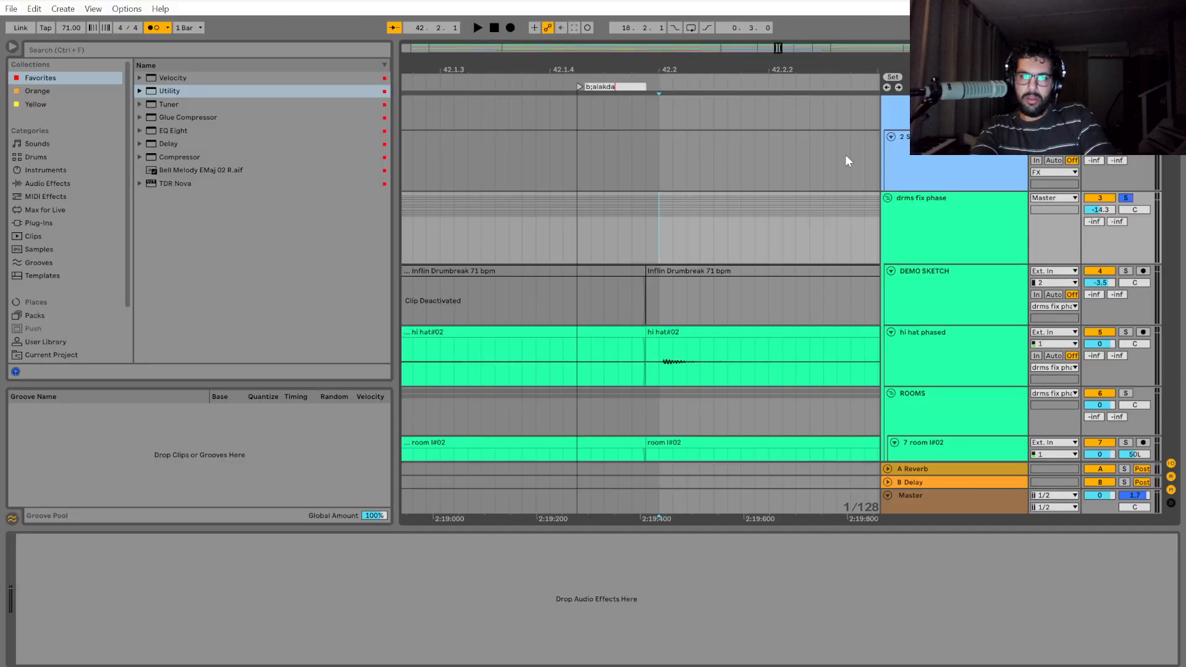
key(BackSpace)
key(BackSpace)
key(BackSpace)
key(BackSpace)
key(BackSpace)
key(BackSpace)
key(BackSpace)
key(BackSpace)
click(700, 136)
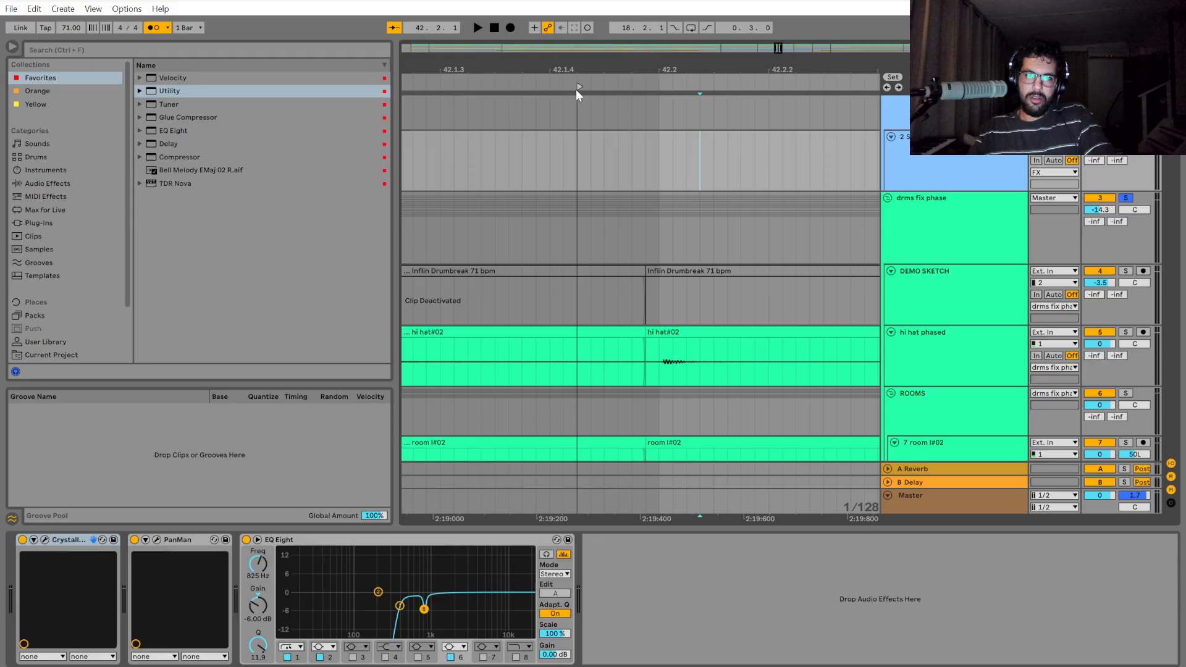
Delete the unnamed locator just before 42.2.
right_click(577, 90)
click(617, 96)
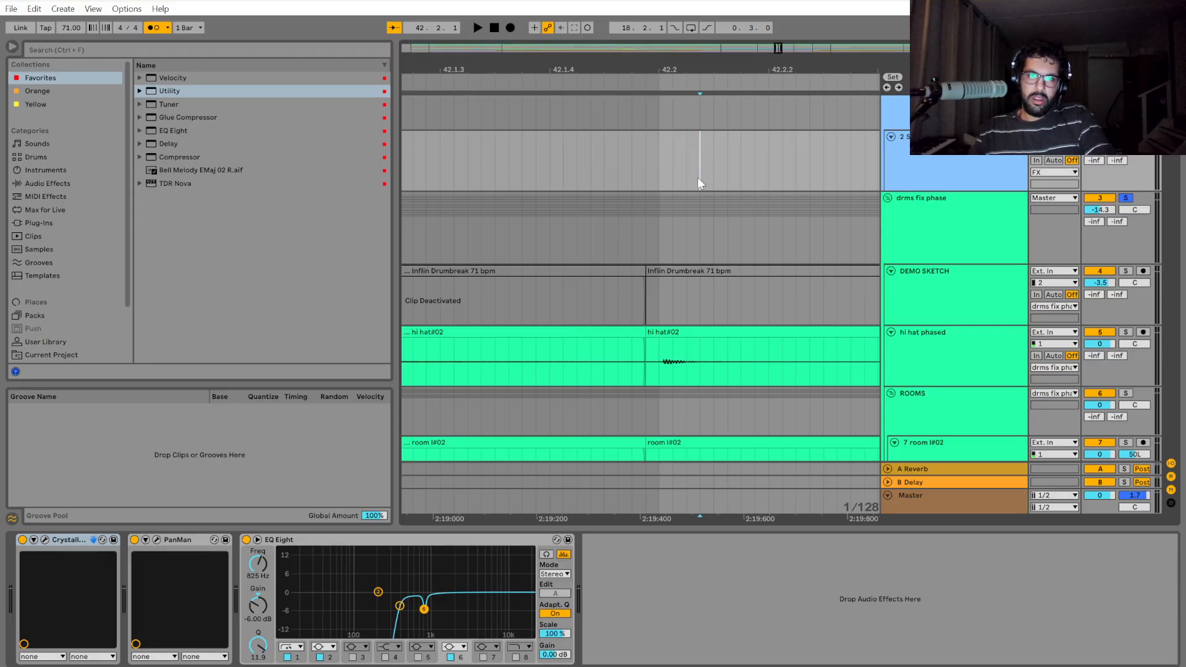
Play the drums from the start of bar 42 up to the 2nd wolo locator to check the shifted section.
scroll(687, 309, down, 3)
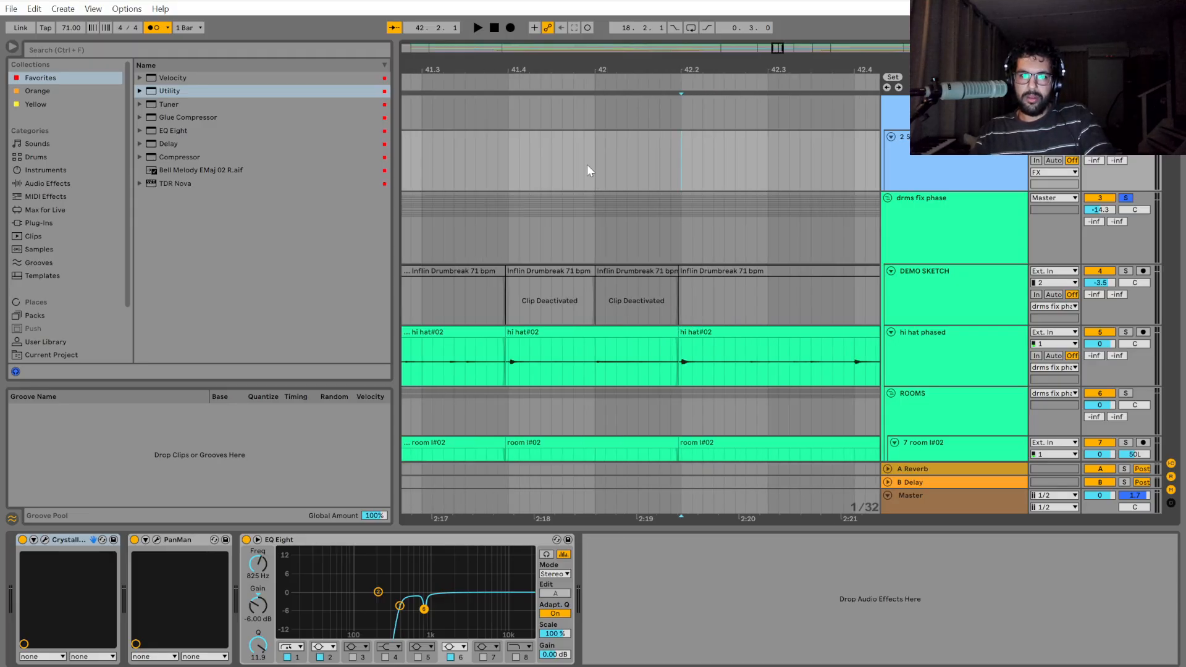
key(space)
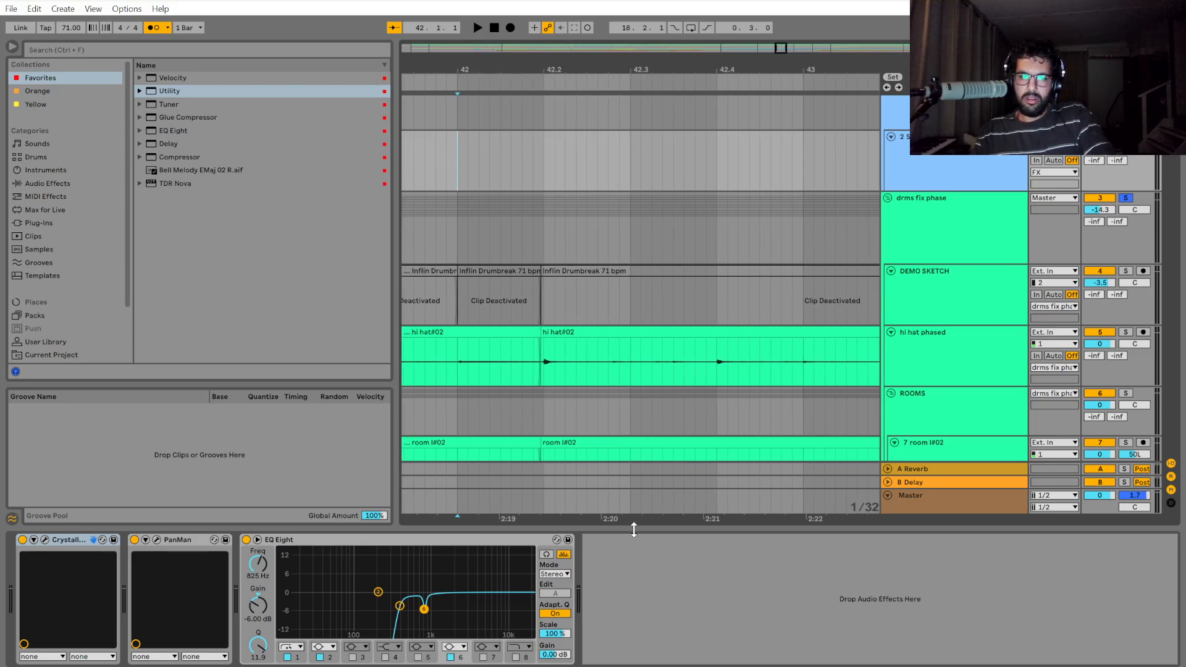
click(976, 244)
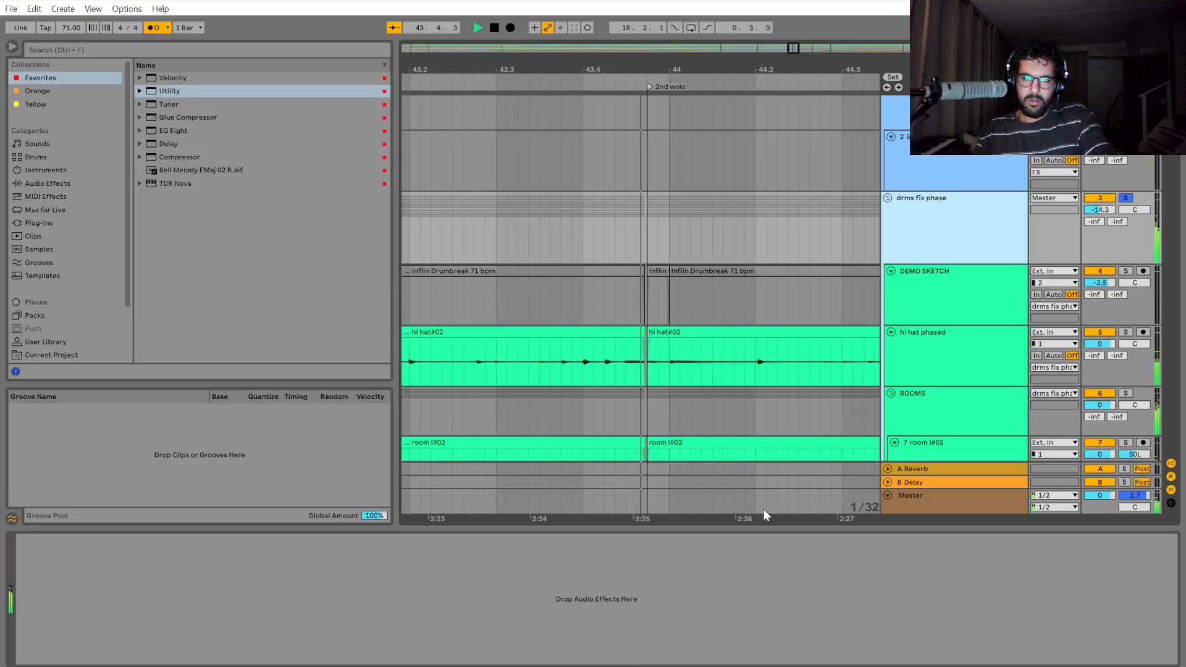
key(space)
Extend the start of the drum clips at the 2nd wolo locator slightly earlier to close the gap after the preceding clips.
scroll(590, 281, up, 5)
drag(591, 254, 718, 250)
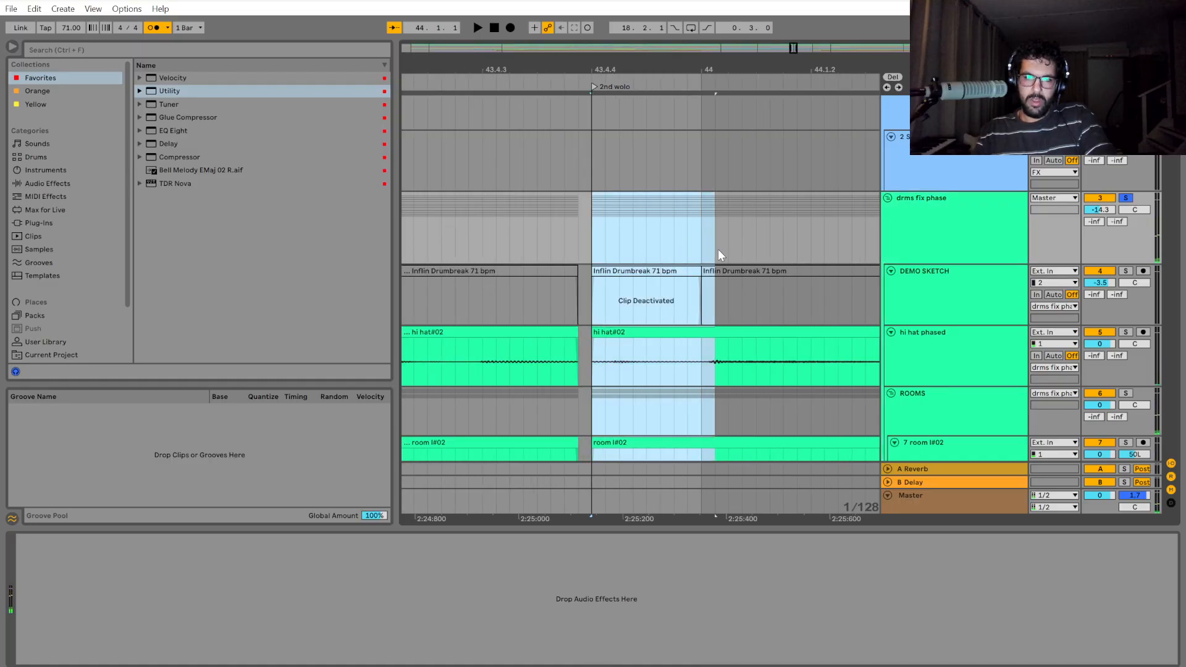
drag(597, 336, 580, 335)
scroll(636, 410, down, 8)
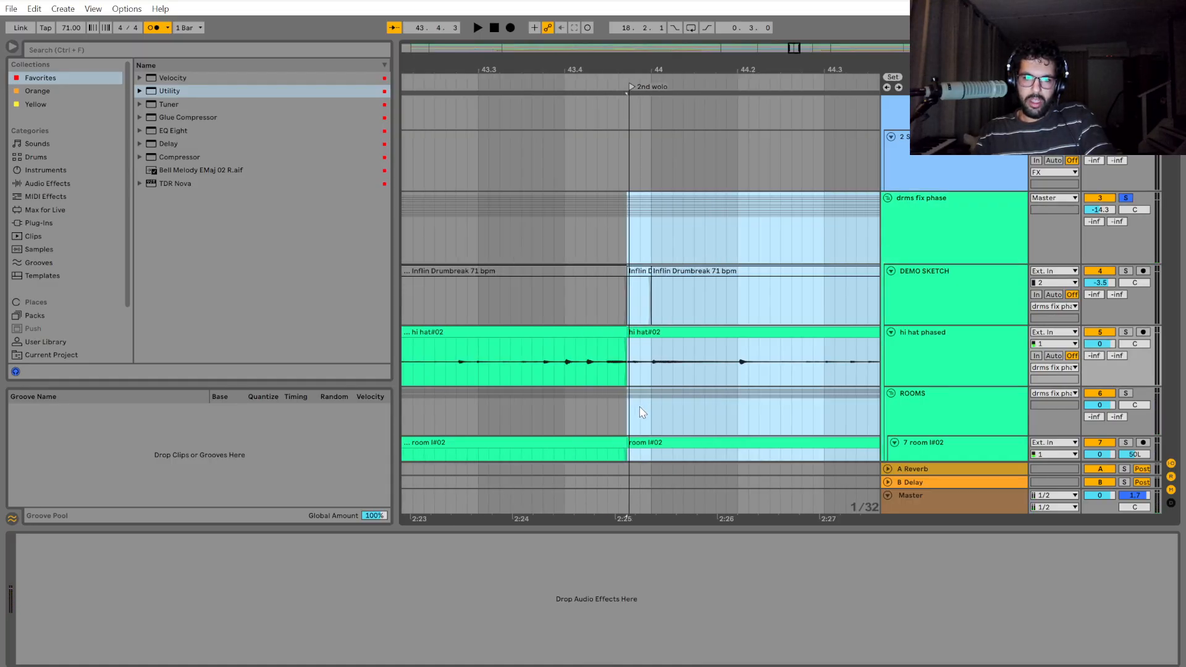
Play the drums repeatedly through bar 43 and across the 2nd wolo locator to judge the transition.
click(490, 259)
key(space)
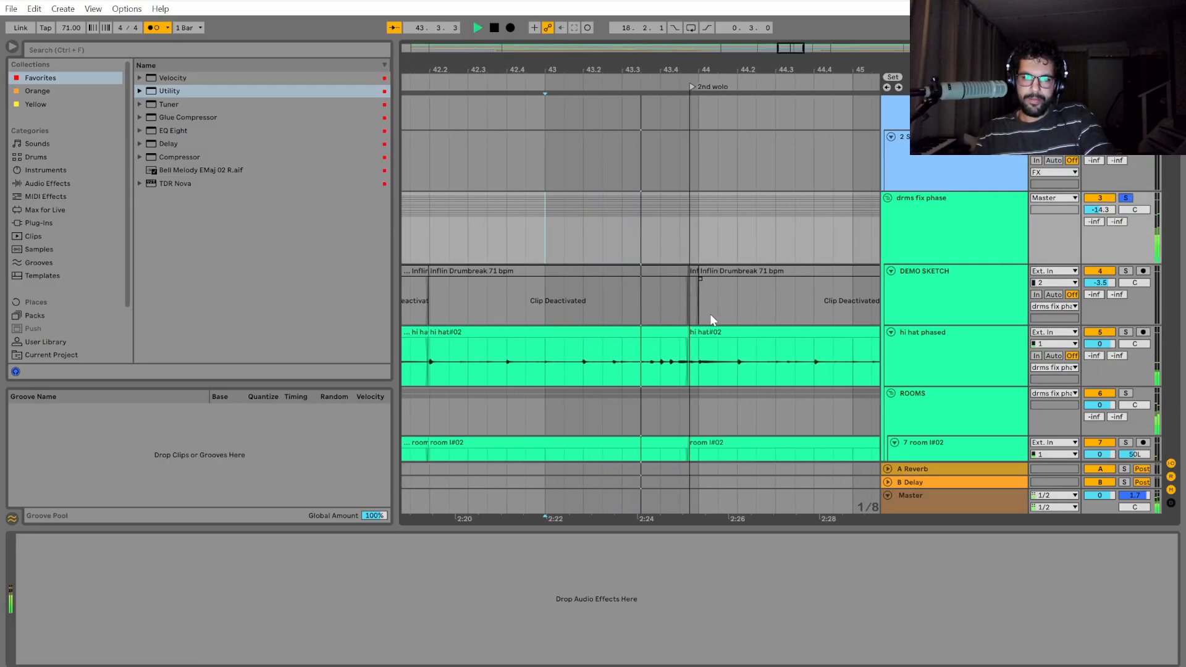
key(space)
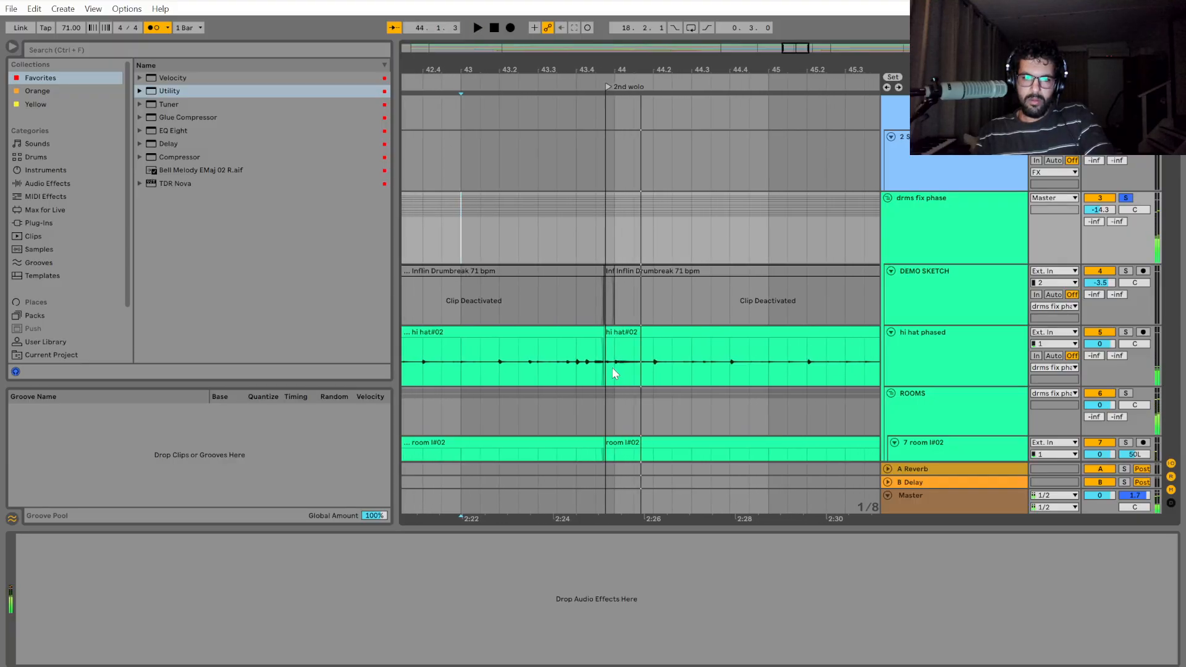
scroll(612, 370, up, 6)
scroll(617, 387, down, 3)
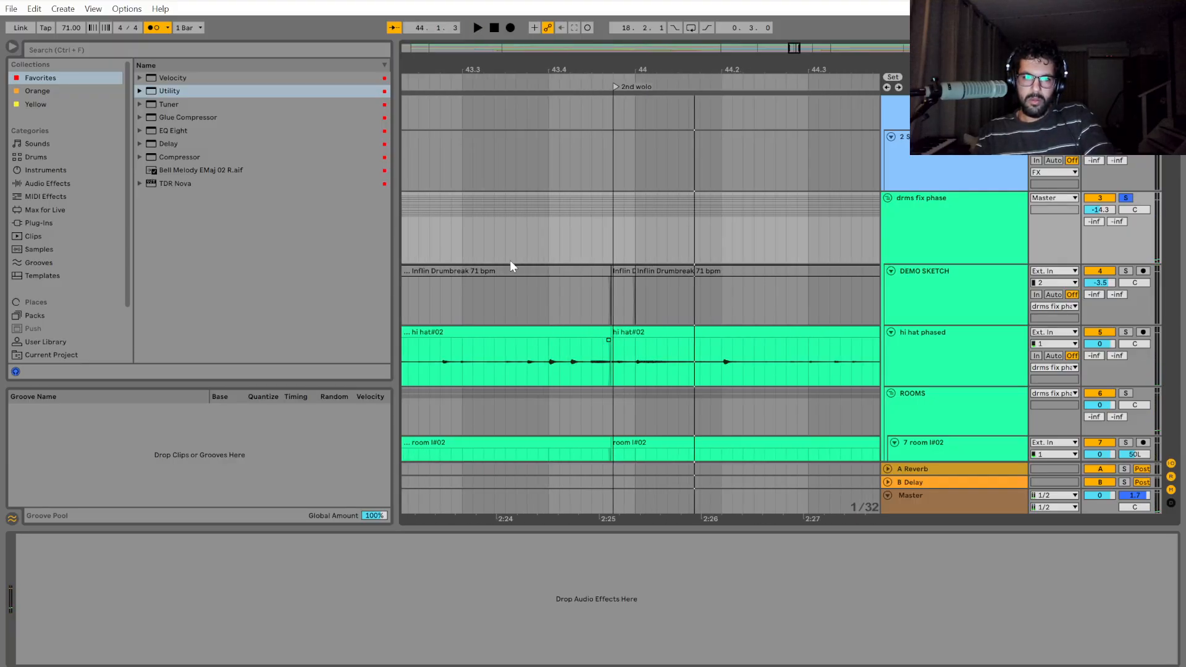
click(459, 238)
key(space)
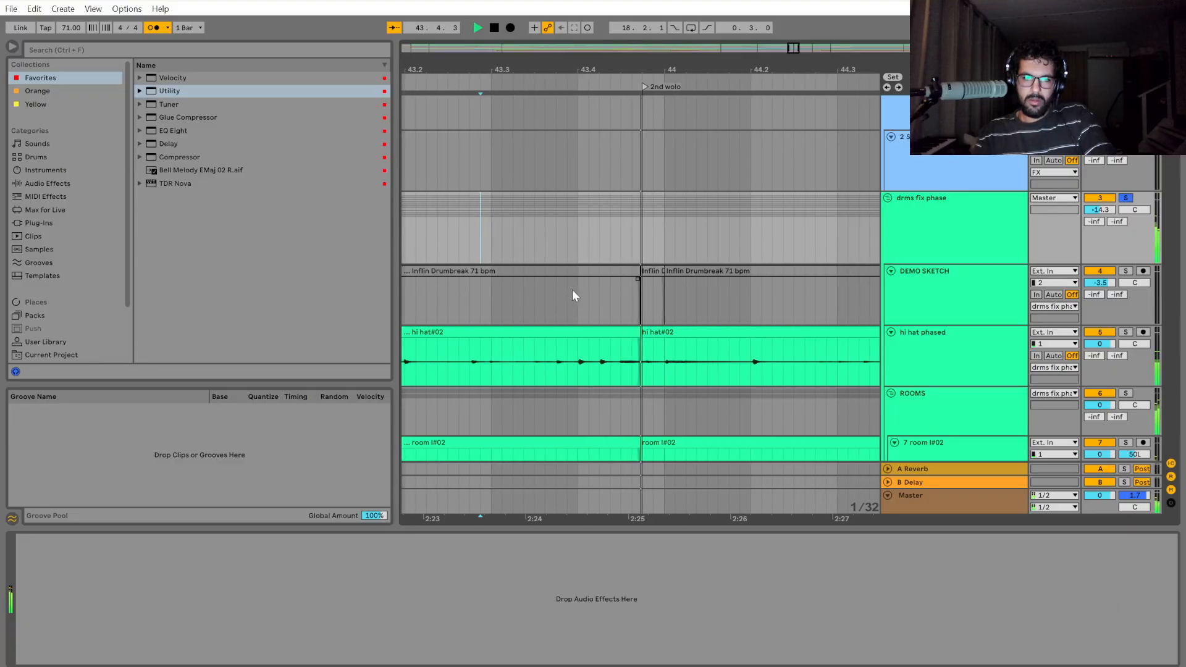
key(space)
key(space)
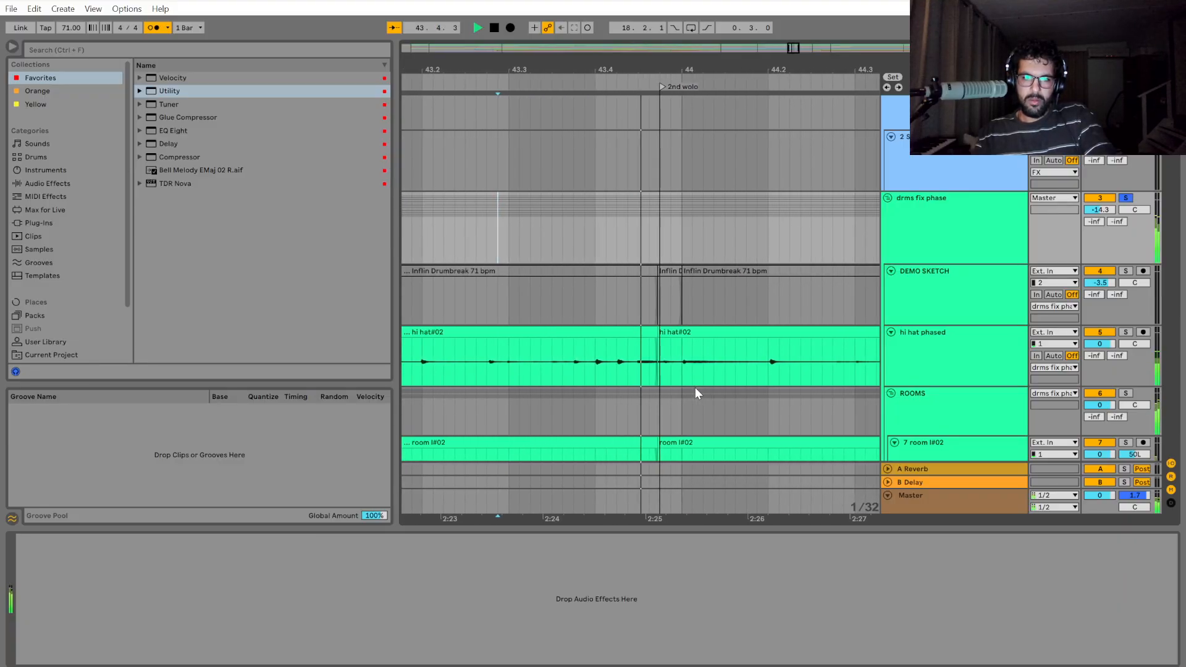
key(space)
Select the drum group from the 2nd wolo locator and extend the start of its clips back to 43.2.
click(643, 333)
scroll(654, 320, down, 1)
scroll(654, 321, up, 2)
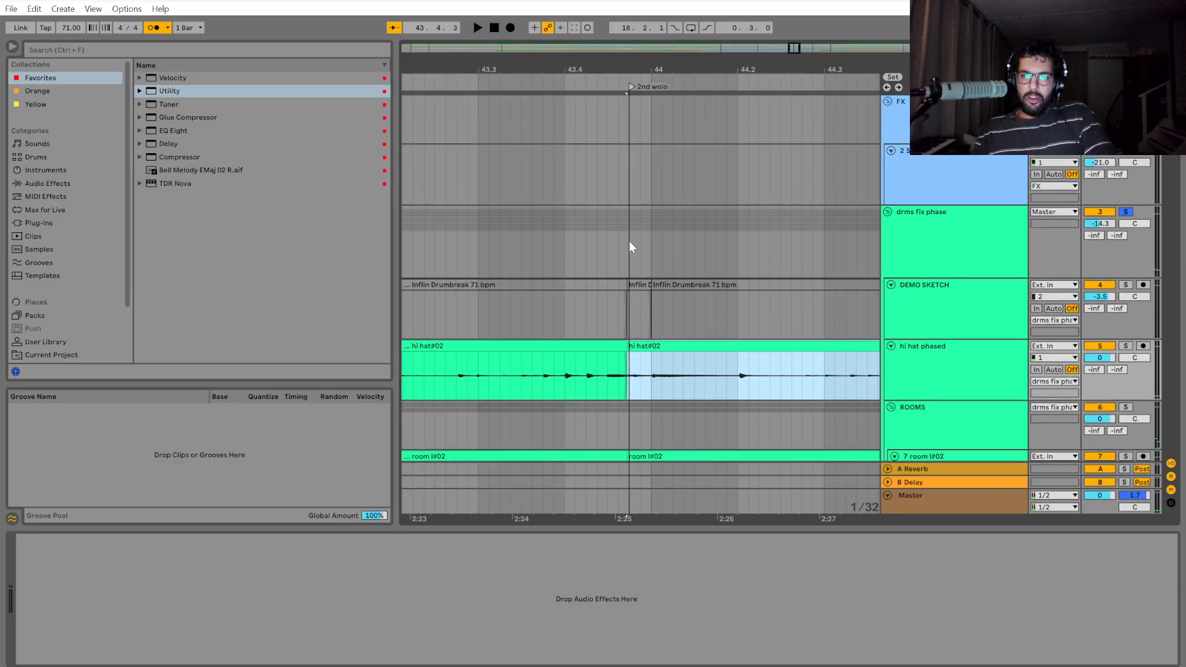
drag(628, 240, 803, 262)
scroll(781, 324, down, 5)
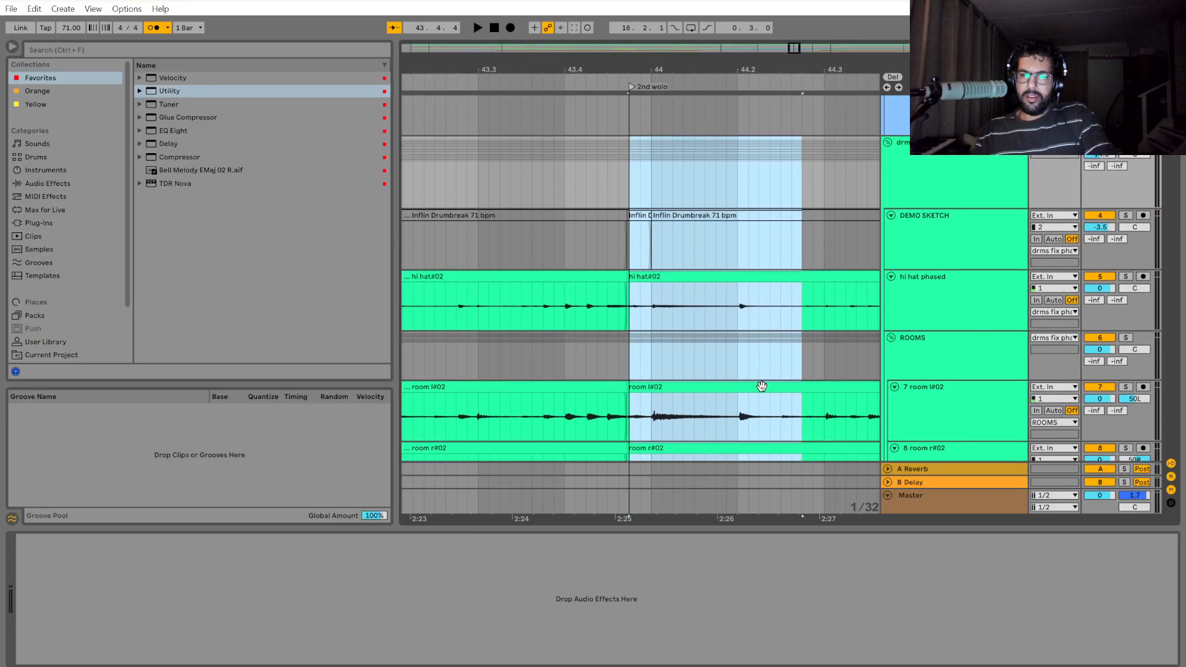
drag(632, 519, 729, 518)
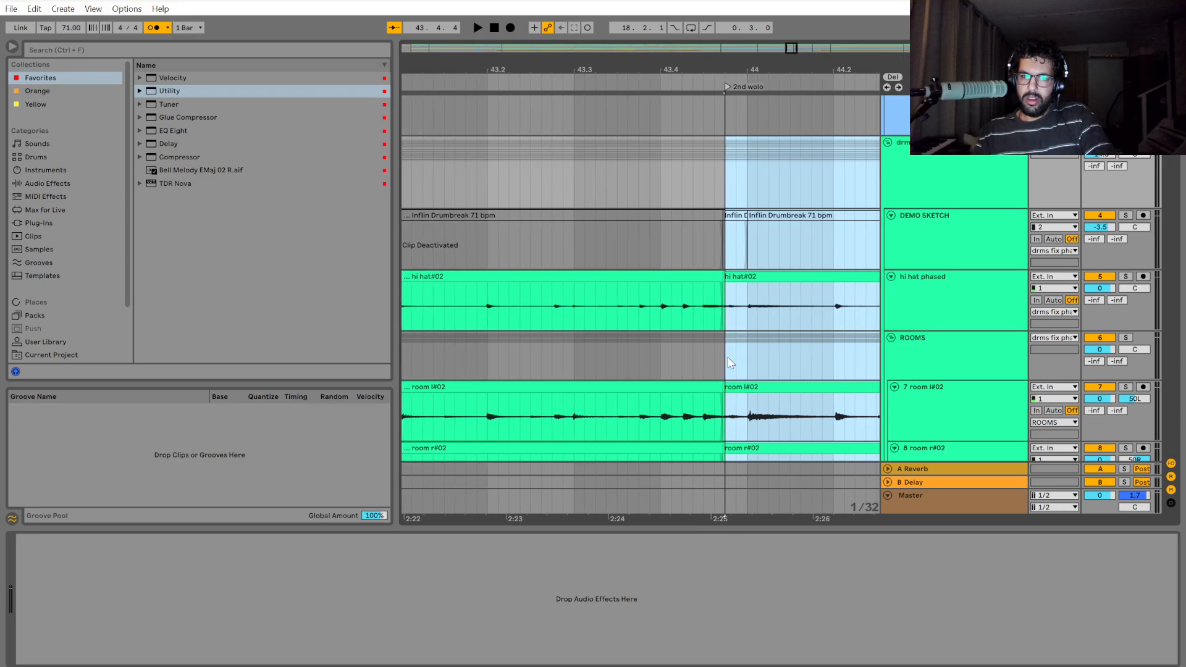
drag(728, 277, 489, 280)
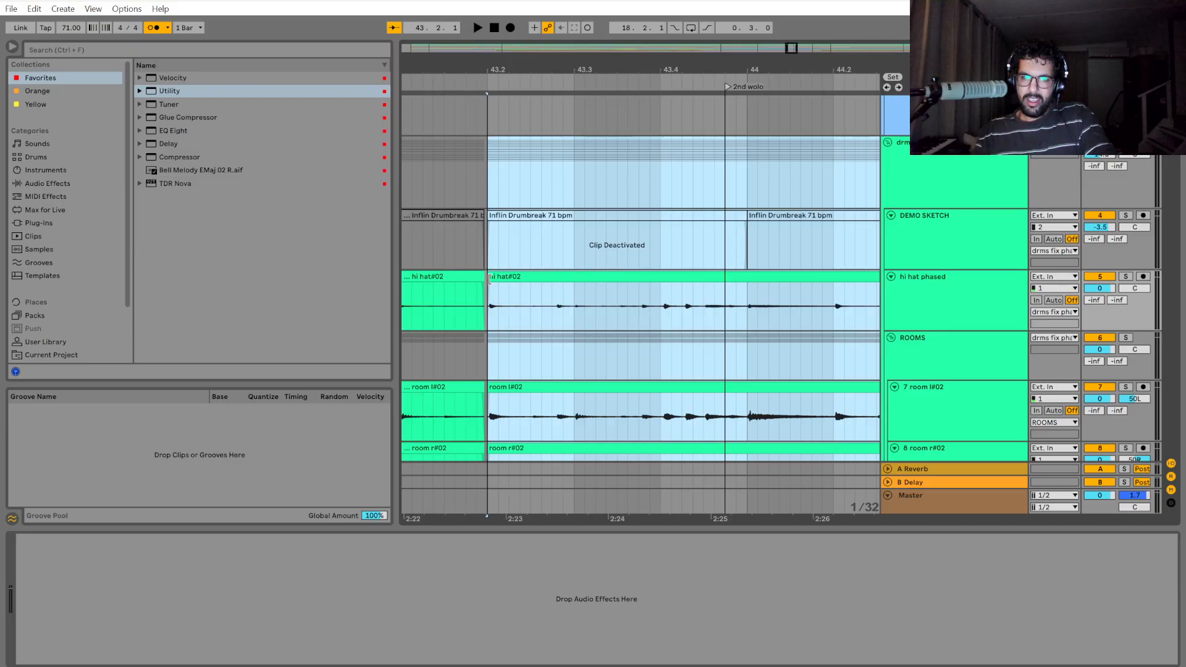
Extend the end of the preceding drum clips to 43.2 to close the remaining gap.
drag(530, 516, 754, 516)
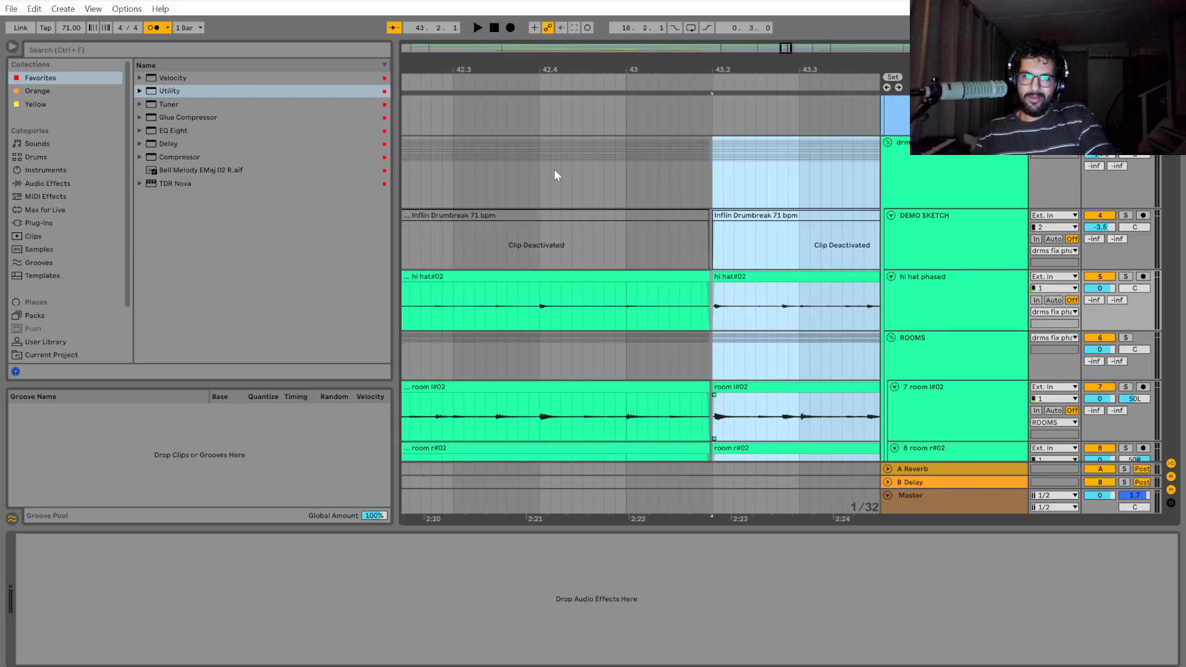
drag(625, 178, 711, 277)
scroll(713, 280, up, 3)
scroll(749, 339, down, 3)
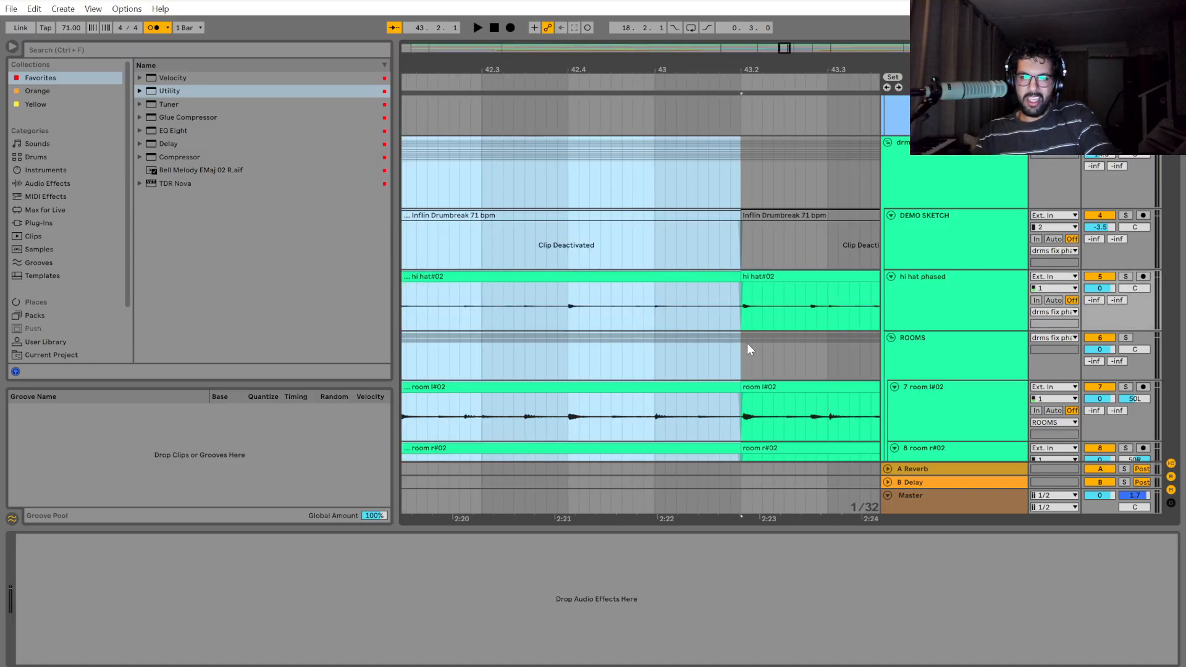
Play the drums from 42.4 past the start of bar 44 to check the edit at 43.2.
click(654, 237)
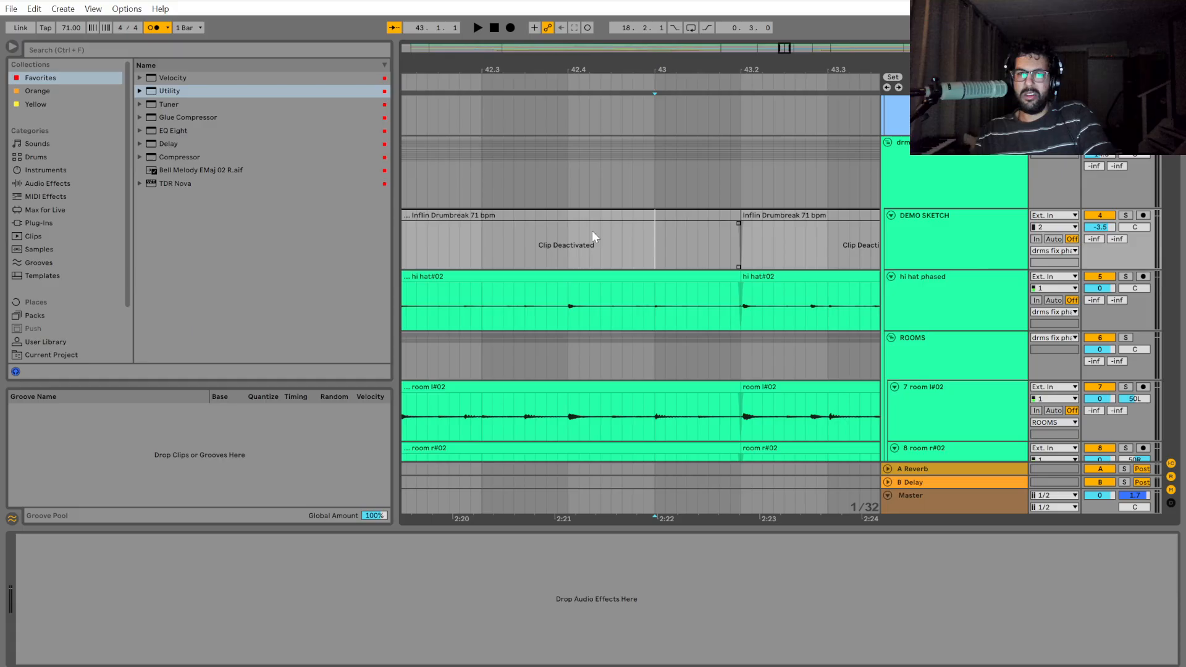
click(586, 205)
key(space)
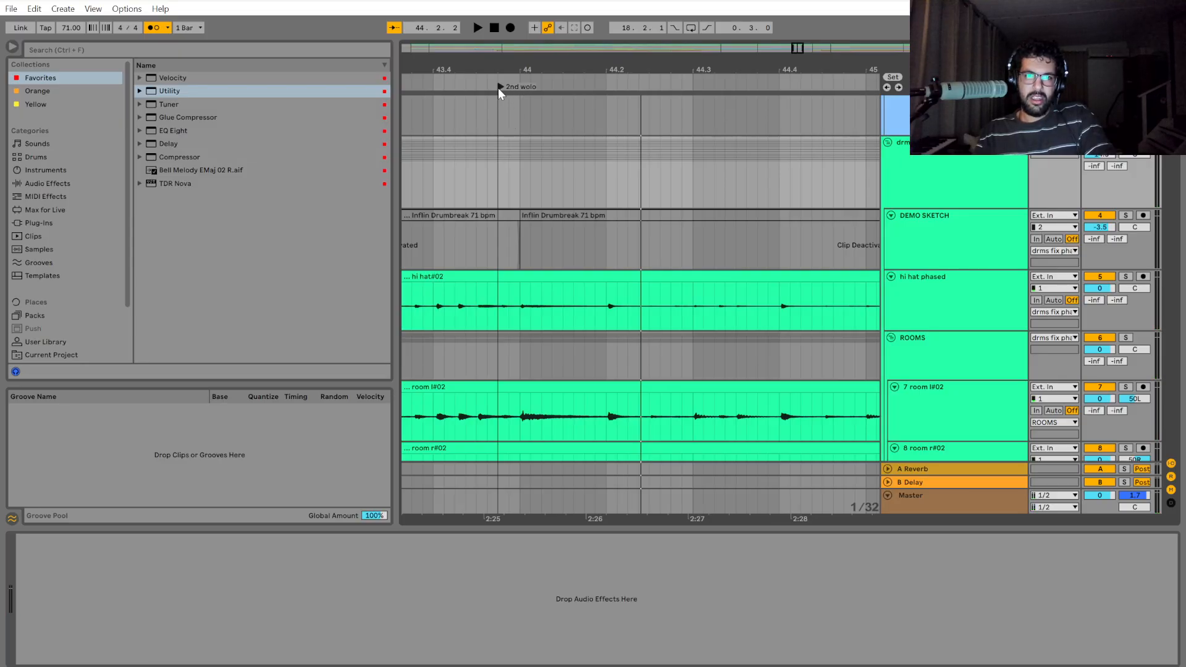
Try the 2nd wolo locator at the start of bar 44, and undo that move along with the gap closure at 43.2.
drag(498, 88, 515, 96)
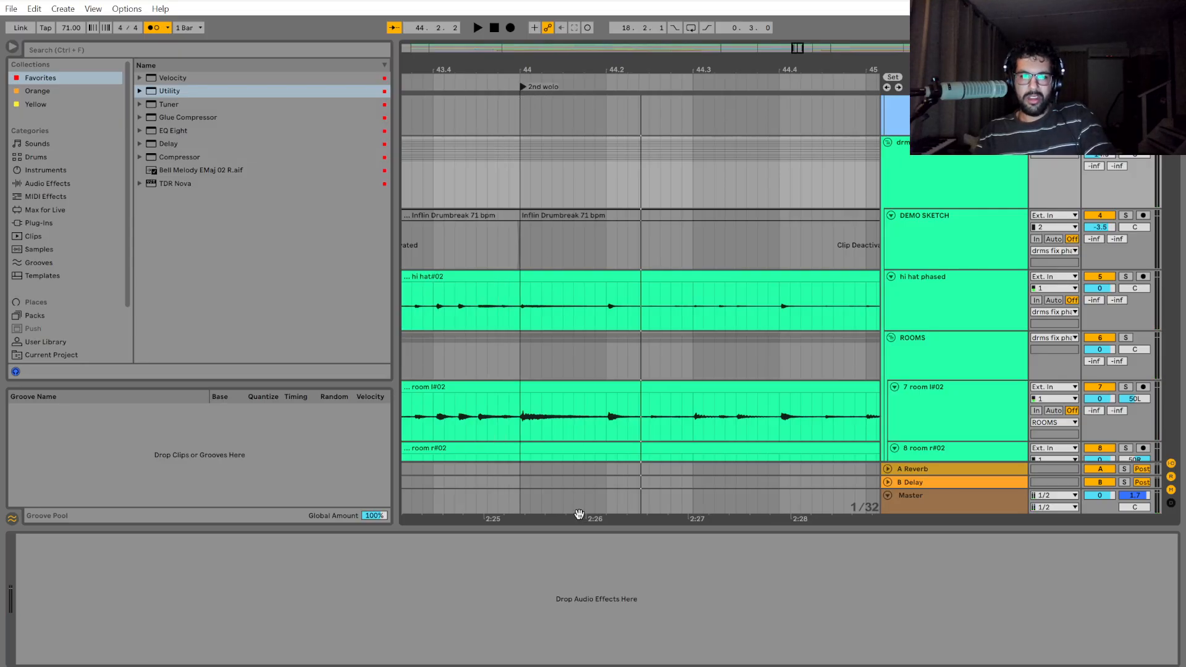
drag(579, 514, 851, 515)
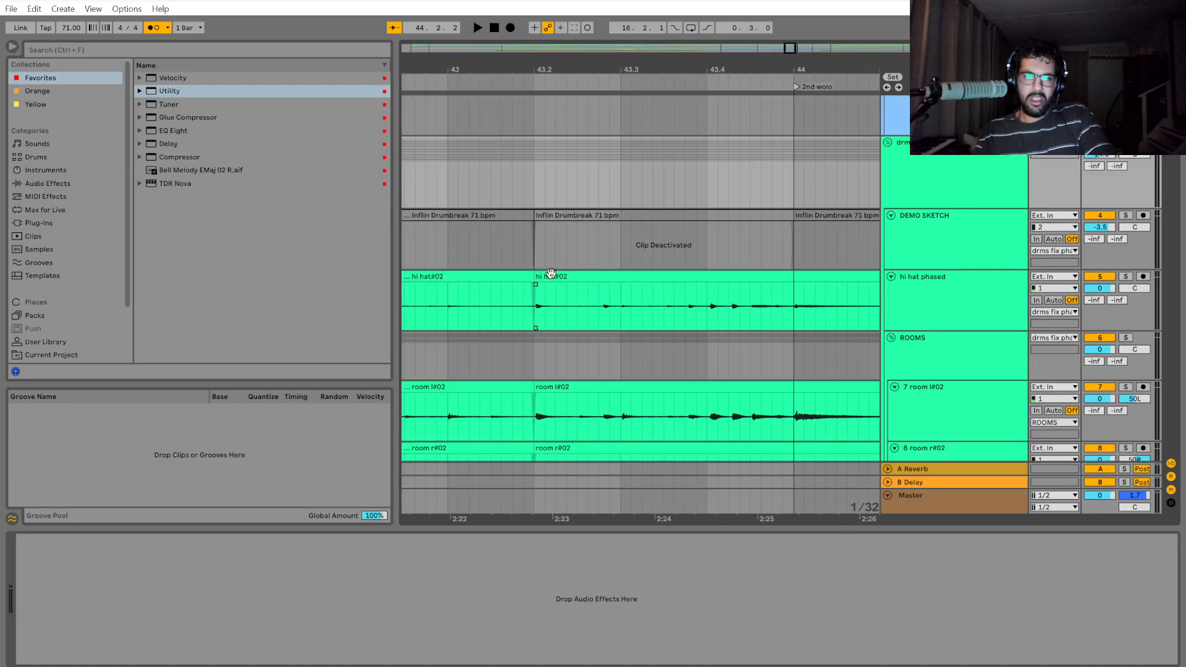
key(ctrl+z)
scroll(531, 278, up, 4)
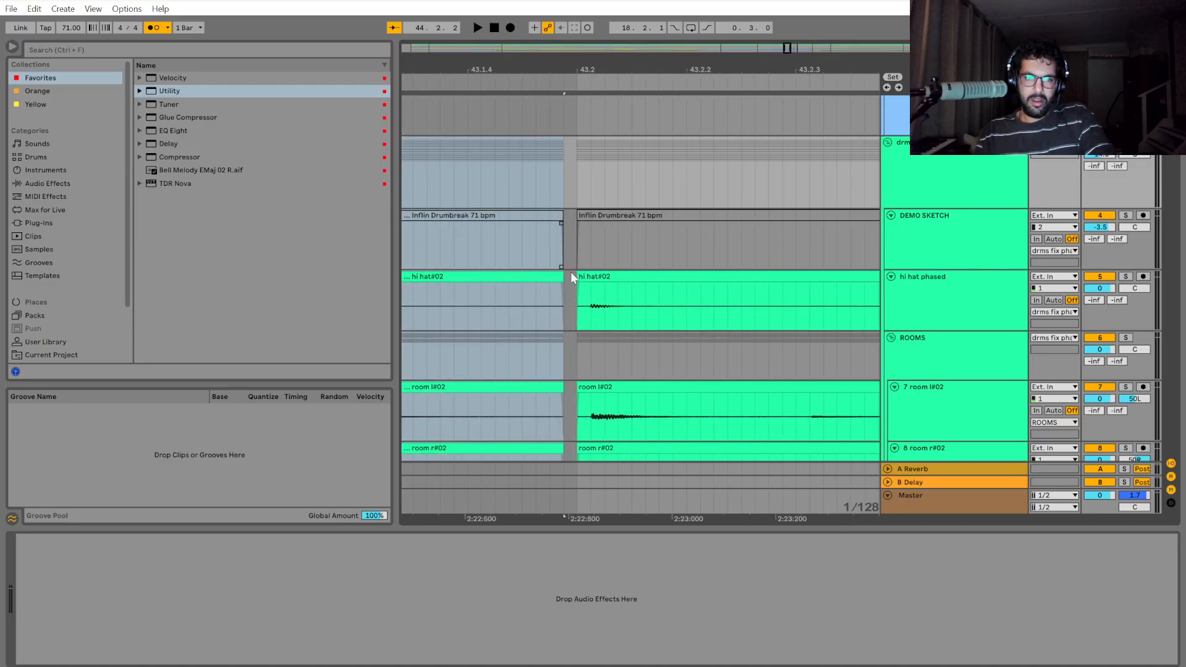
Extend the start of the drum clips at 43.2 earlier across the gap so they overlap the end of the preceding clips.
drag(576, 228, 658, 186)
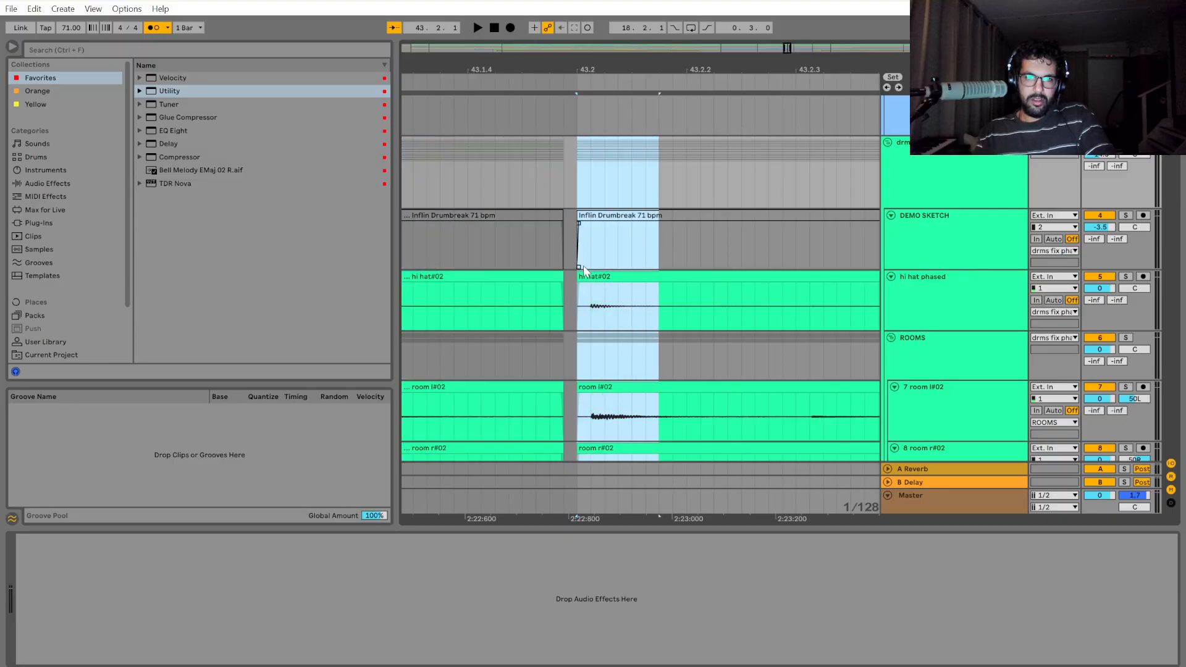
scroll(584, 270, up, 8)
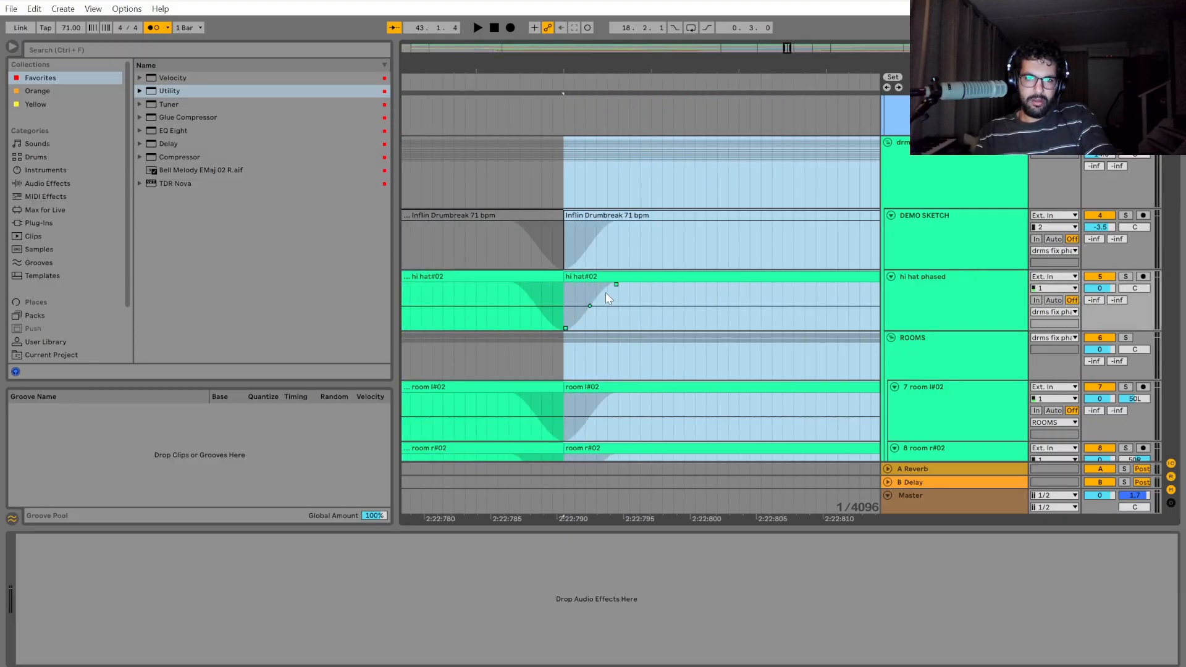
drag(563, 280, 507, 279)
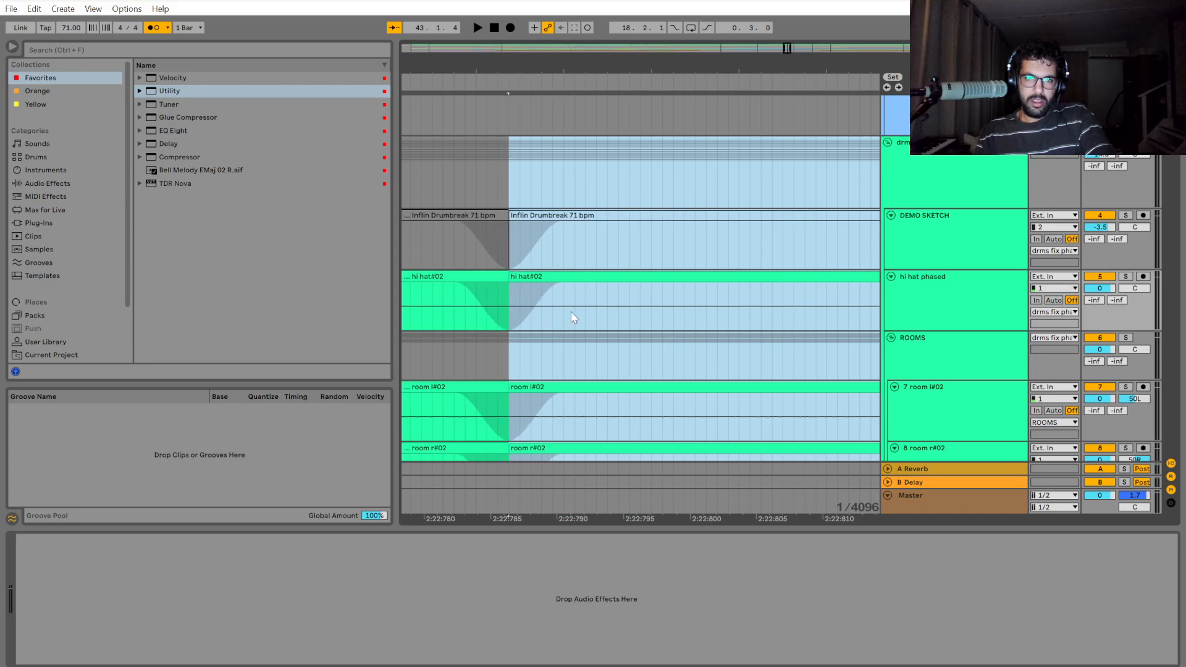
Undo the last two start-edge extensions of the drum clips at 43.2.
key(ctrl+z)
key(ctrl+z)
scroll(616, 335, down, 2)
scroll(615, 334, down, 5)
click(624, 177)
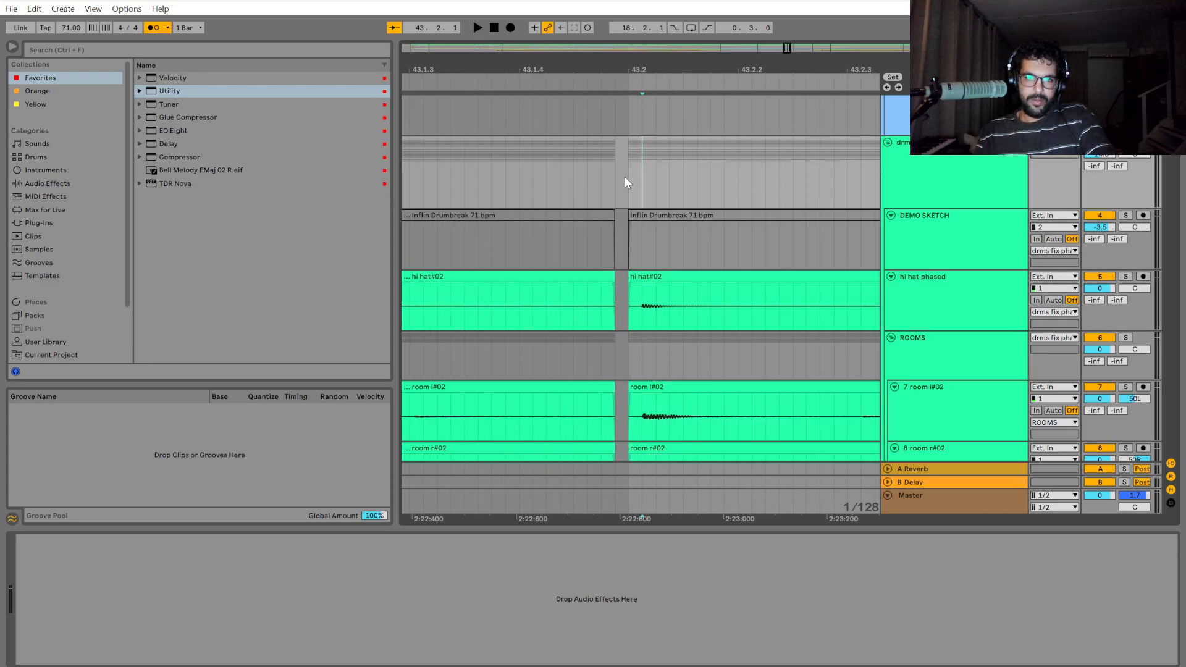
Restore the first extension of the 43.2 drum clips so their start meets the end of the preceding clips.
key(ctrl+z)
scroll(608, 303, up, 5)
scroll(605, 303, up, 4)
scroll(623, 331, down, 1)
scroll(624, 331, down, 7)
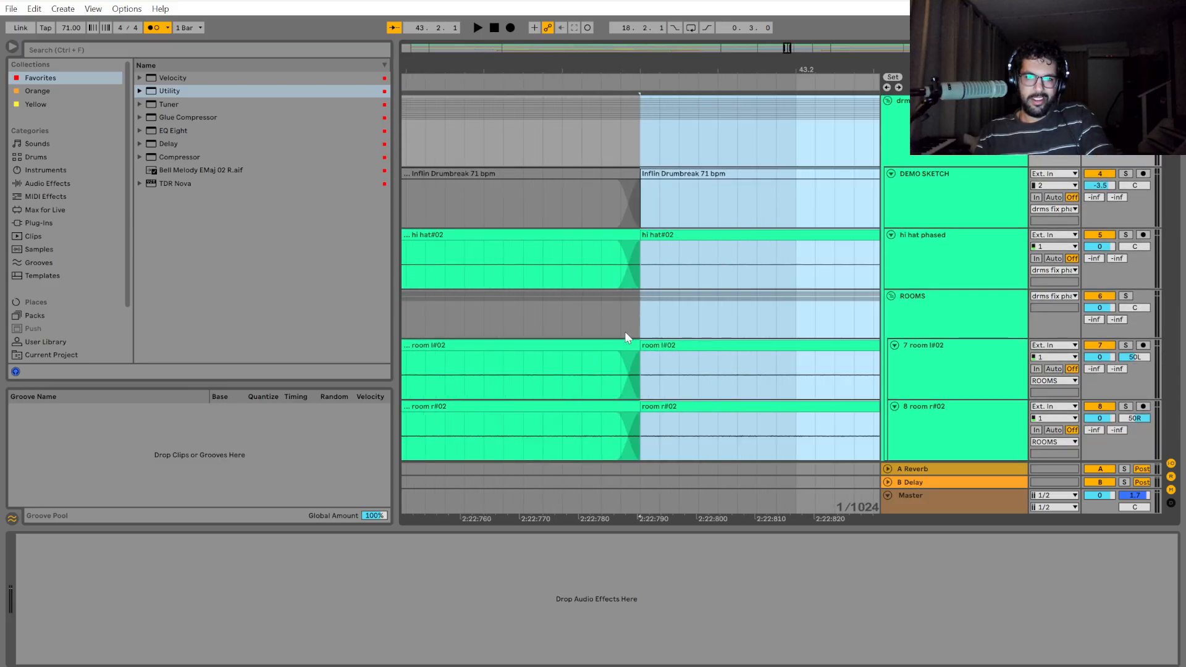
Play back the drums around bar 43 to check the timing of the hits after 43.2.
click(475, 310)
key(space)
scroll(472, 312, down, 2)
scroll(628, 322, down, 5)
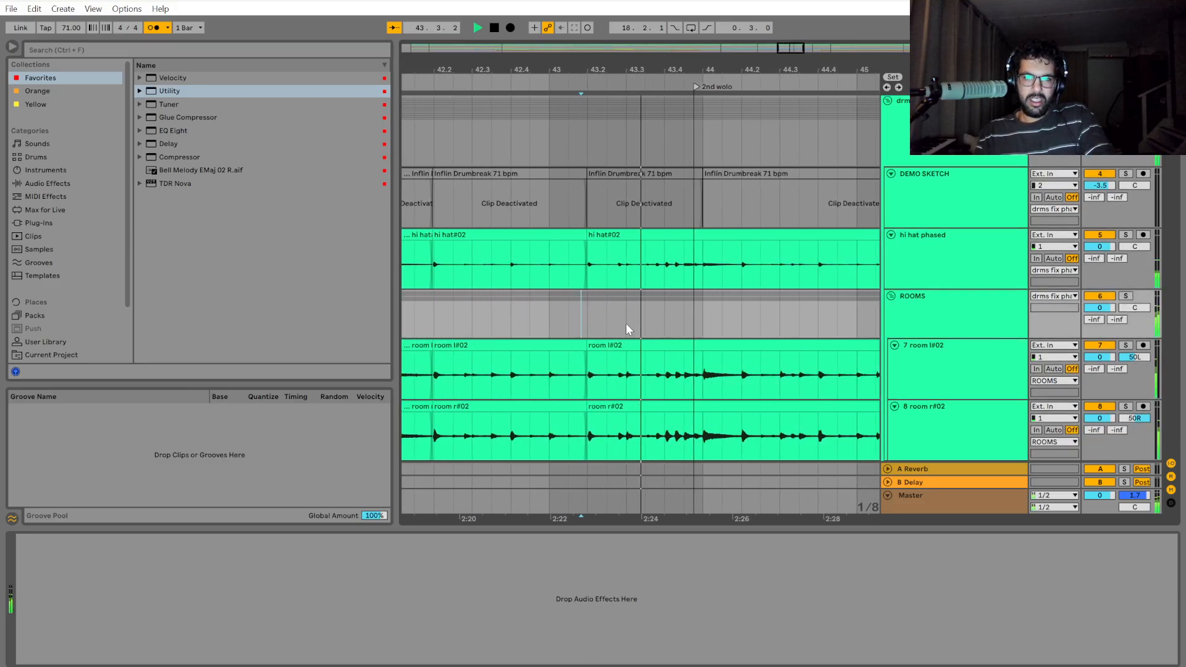
click(461, 310)
key(space)
key(space)
scroll(623, 301, up, 6)
key(space)
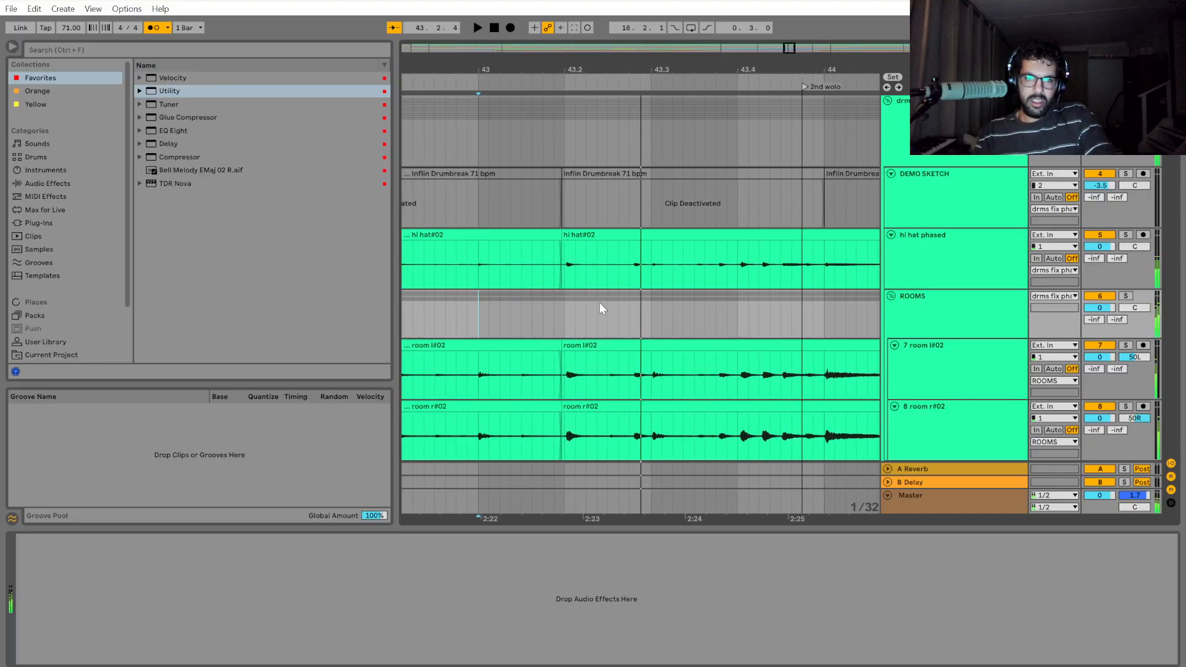
Split the drum group from 43.2 to 43.2.3, shift that section slightly earlier, and extend its start over the leftover sliver.
mouse_move(572, 196)
mouse_down()
mouse_move(651, 143)
mouse_move(796, 157)
mouse_move(730, 165)
mouse_move(772, 171)
mouse_move(799, 159)
mouse_move(795, 403)
mouse_up()
key(space)
key(space)
key(space)
key(space)
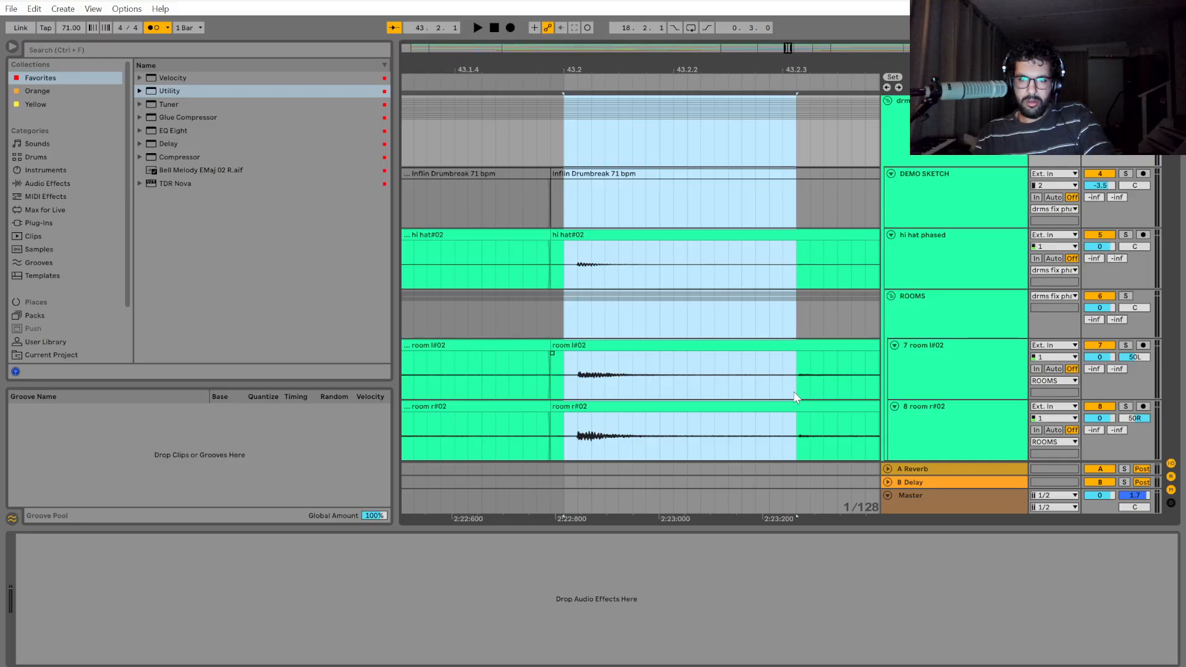
key(ctrl+e)
key(plus)
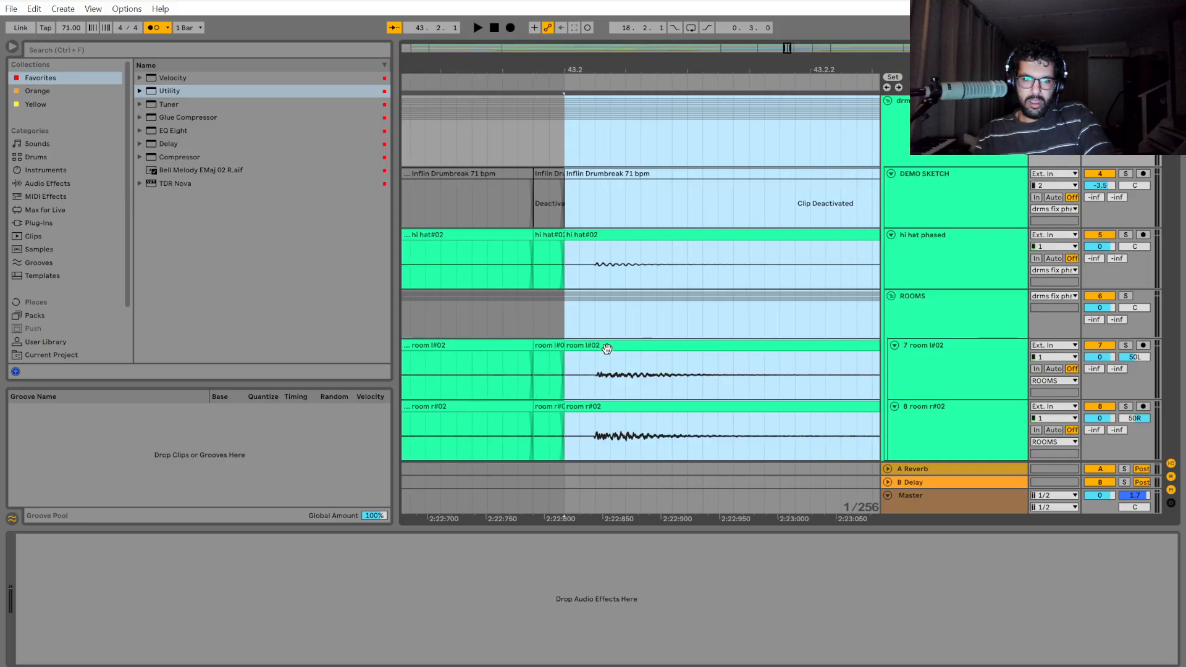
drag(607, 348, 597, 357)
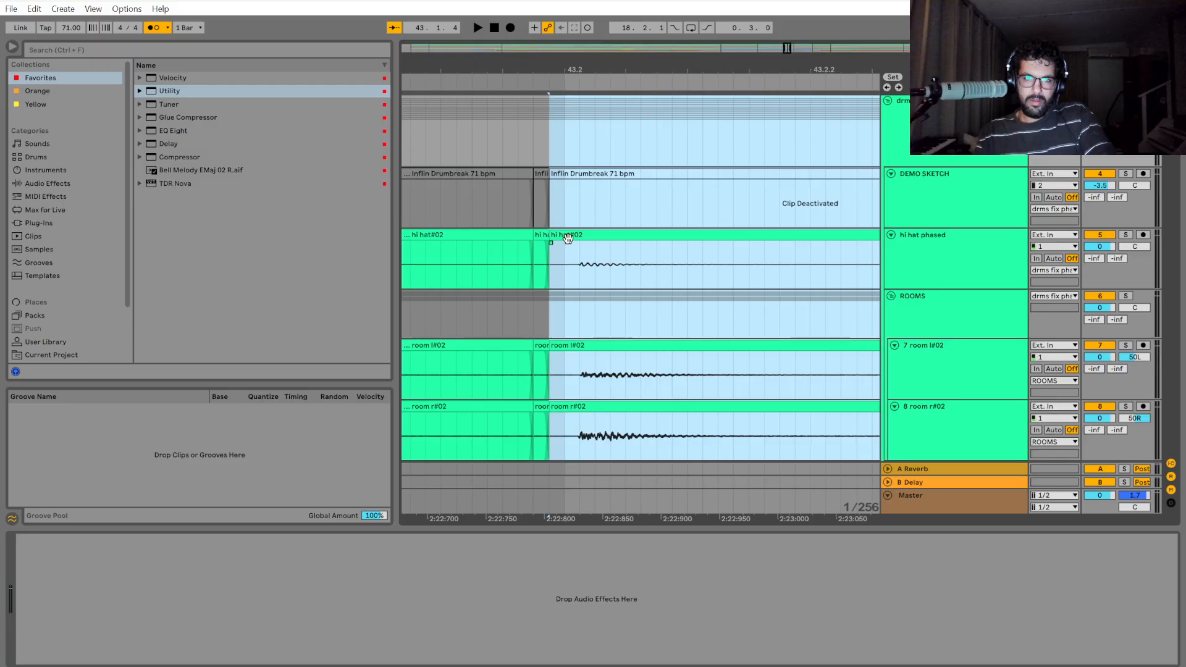
drag(551, 233, 539, 236)
scroll(739, 363, down, 5)
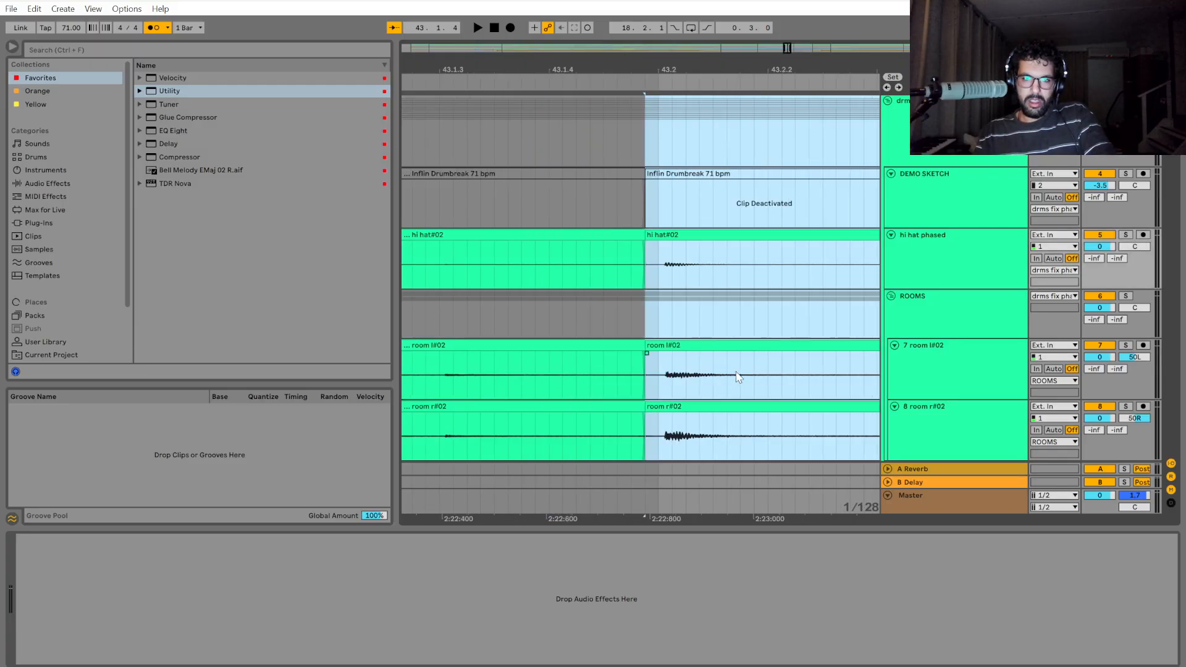
Close the gap just before 43.2.3 by extending the start of the following drum clips back to the shifted section.
scroll(710, 444, right, 3)
drag(647, 150, 728, 155)
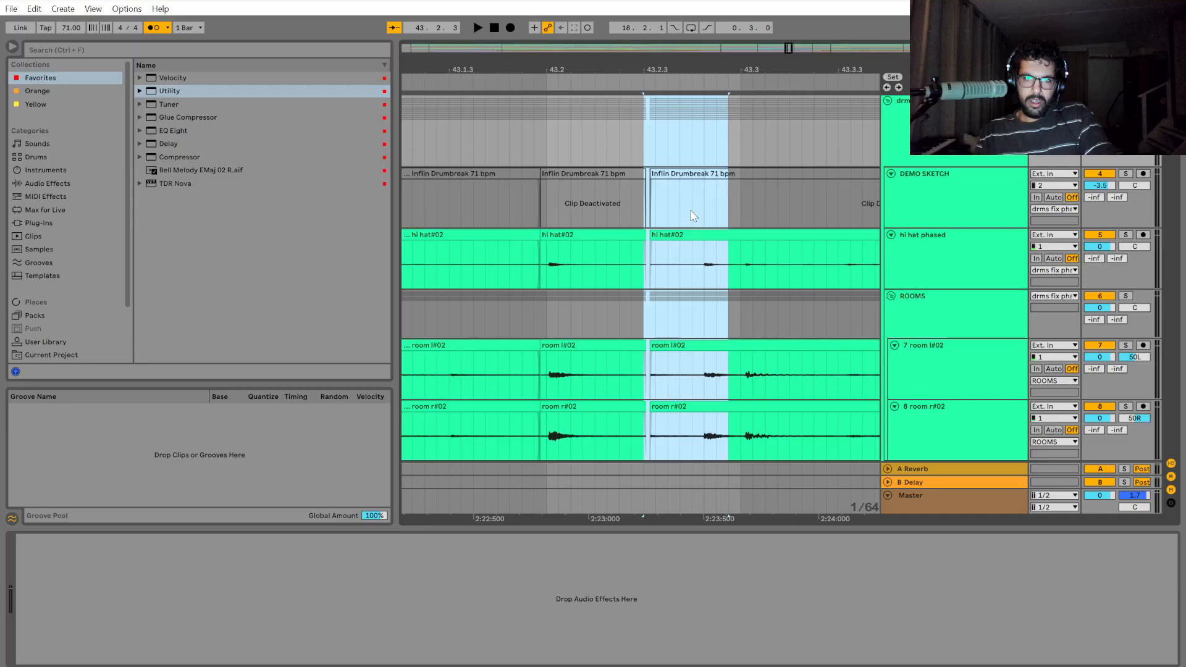
scroll(669, 225, up, 3)
drag(631, 140, 749, 146)
drag(629, 236, 619, 235)
scroll(653, 333, down, 2)
scroll(513, 298, up, 2)
scroll(555, 266, up, 5)
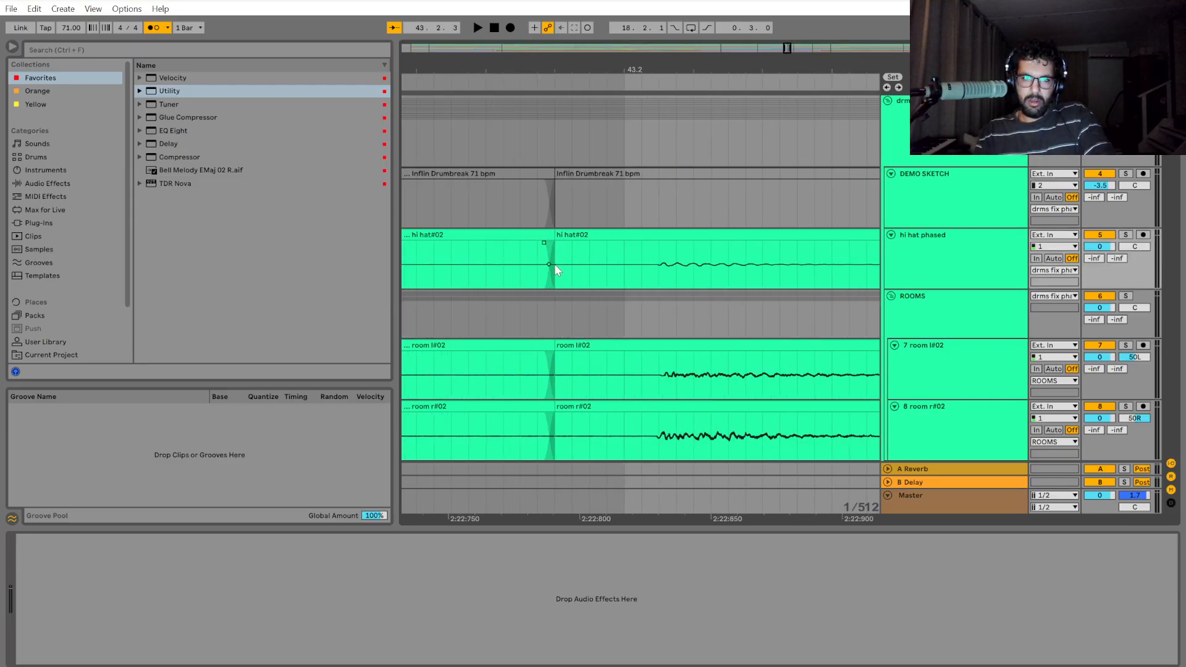
Play back the retimed drums through the start of bar 44, and replay them from 44.2.
scroll(582, 365, down, 5)
click(591, 318)
key(space)
scroll(595, 334, down, 4)
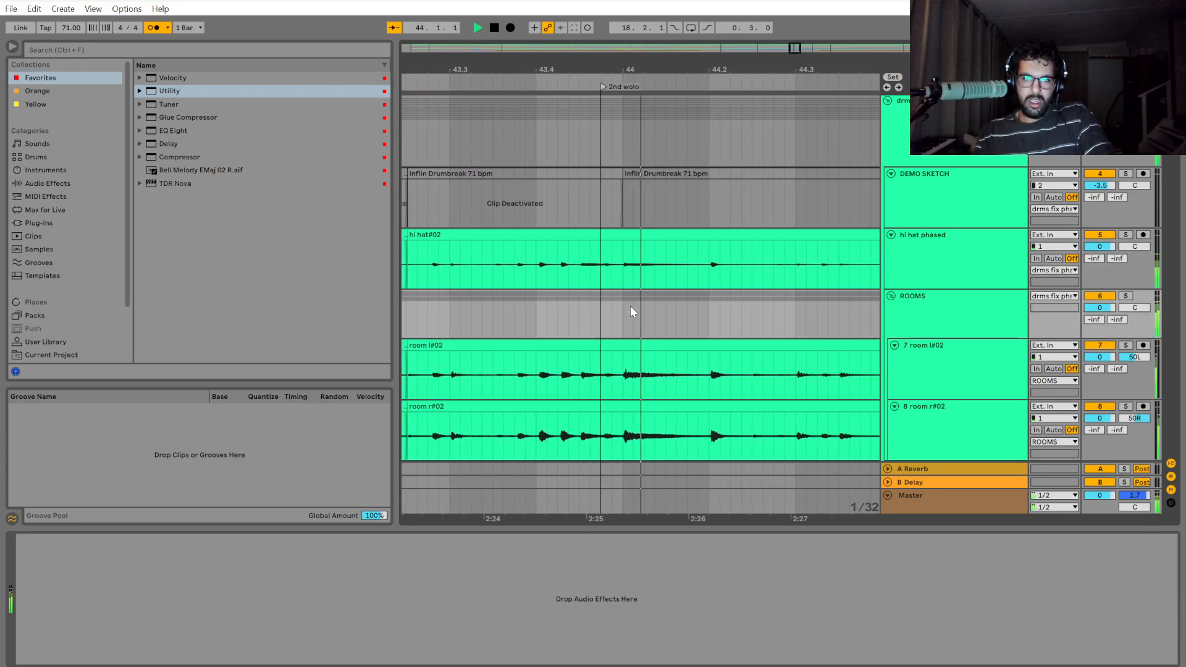
click(662, 328)
key(space)
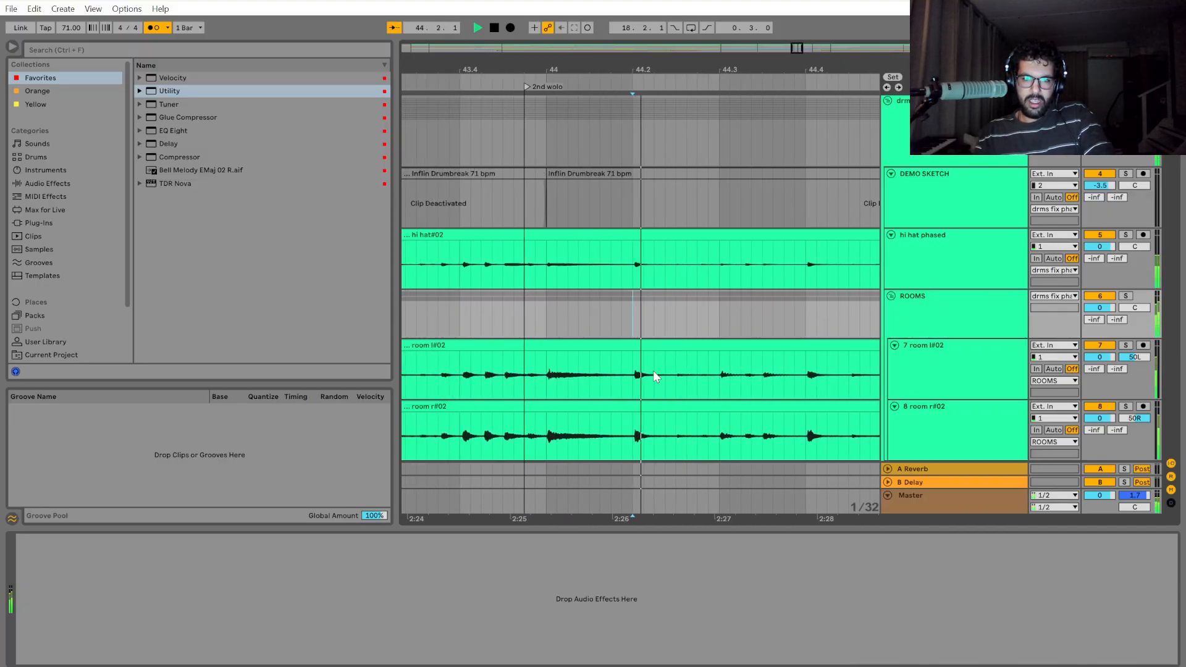
key(space)
Listen to the drum group from 44.2 past the connect? locator, and replay the section around 45.2.
scroll(624, 340, up, 2)
click(588, 242)
scroll(589, 247, up, 1)
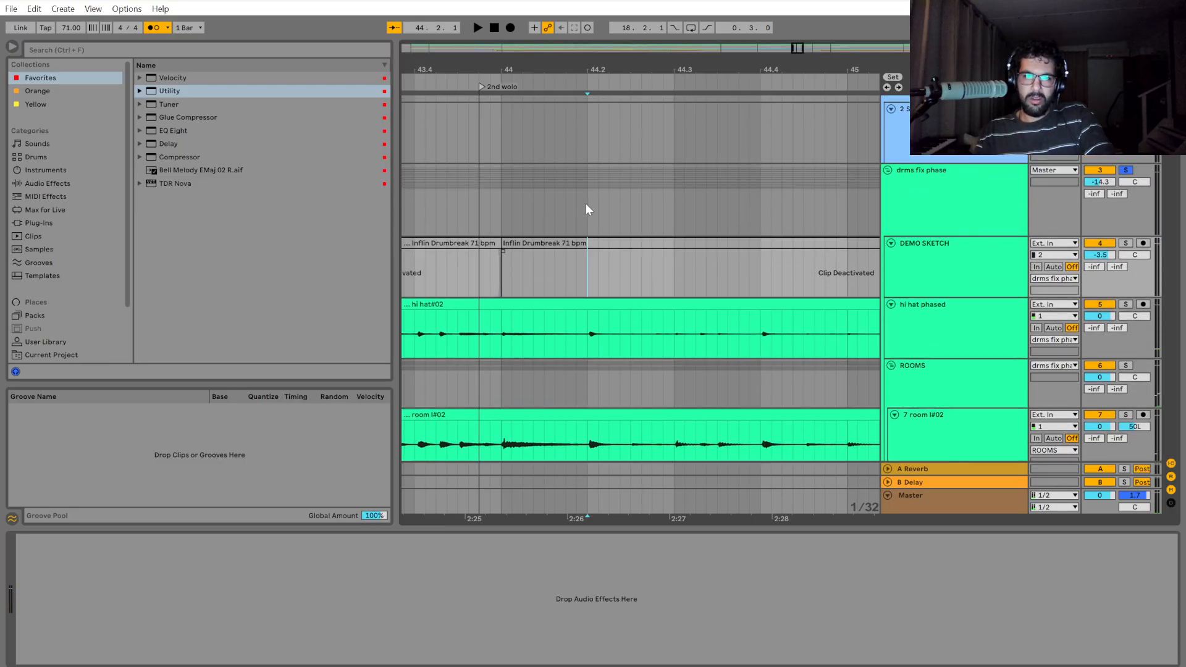
click(585, 213)
key(space)
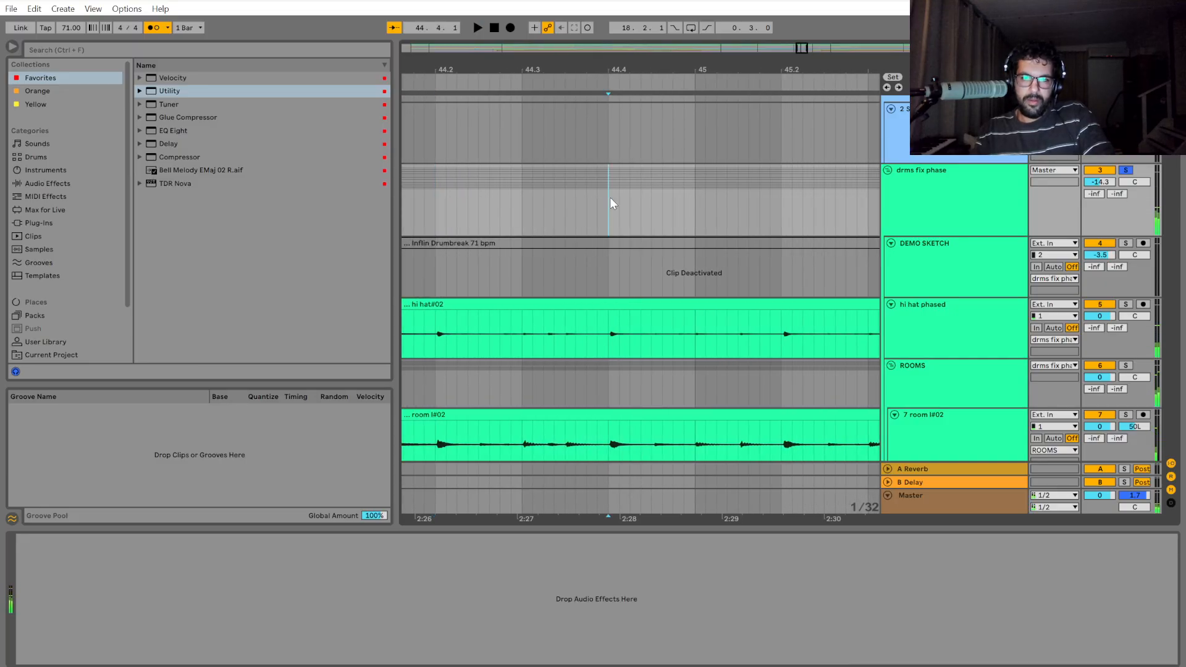
drag(610, 198, 747, 210)
click(690, 205)
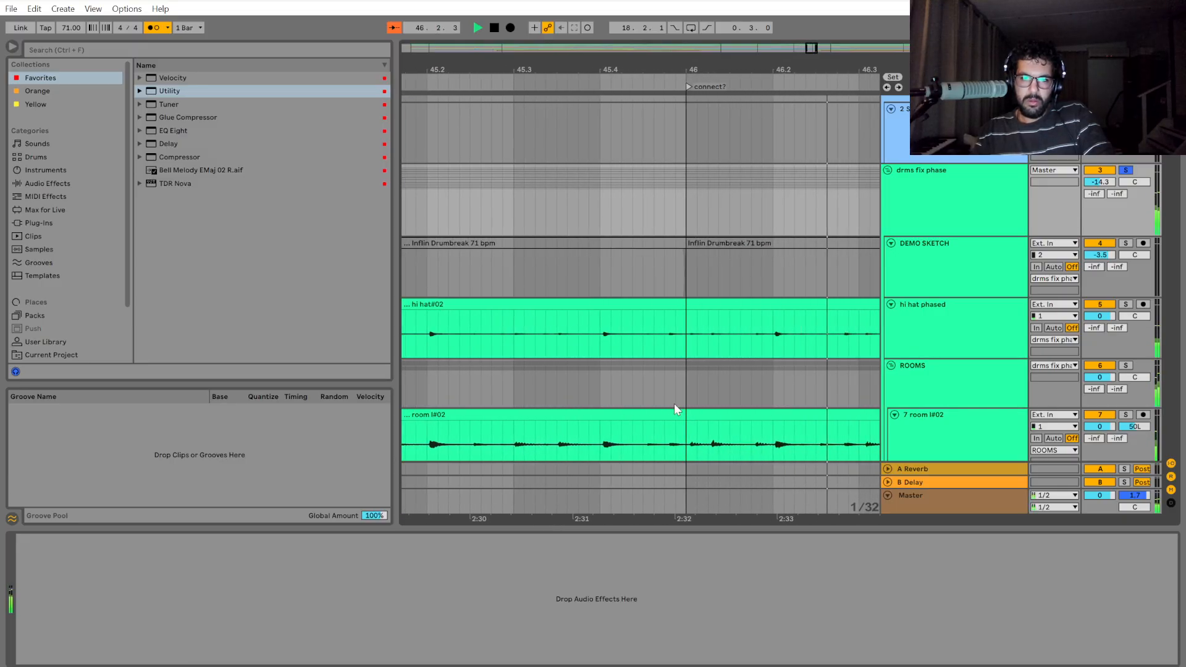
click(429, 202)
key(space)
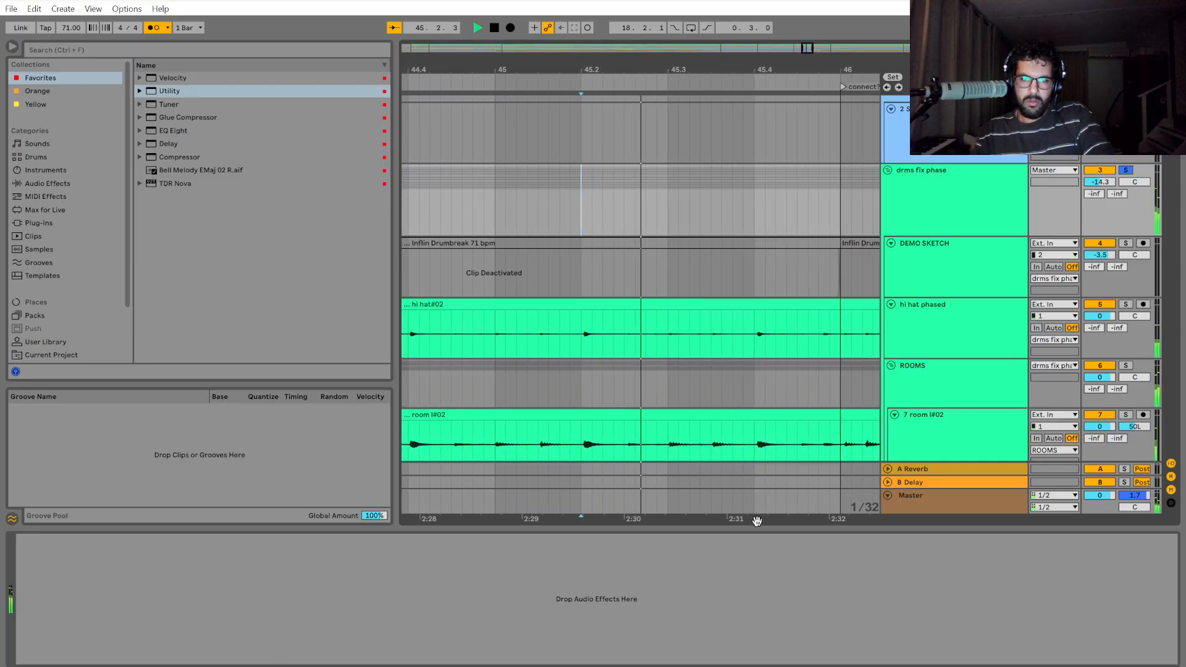
key(space)
Replay the drums from 44.2 and examine how the hit at 44.4 sits against the grid.
scroll(640, 454, down, 2)
drag(628, 506, 840, 503)
click(484, 207)
mouse_move(577, 521)
mouse_down()
mouse_move(735, 443)
mouse_move(704, 396)
mouse_up()
click(604, 196)
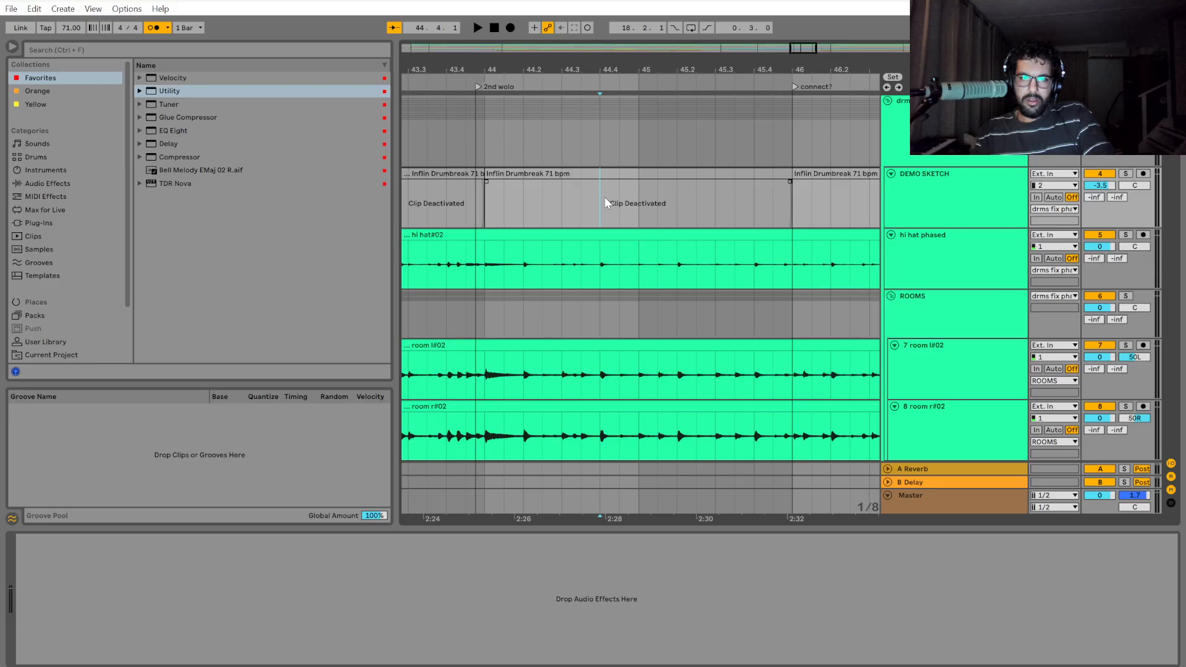
click(524, 198)
key(space)
scroll(681, 297, up, 2)
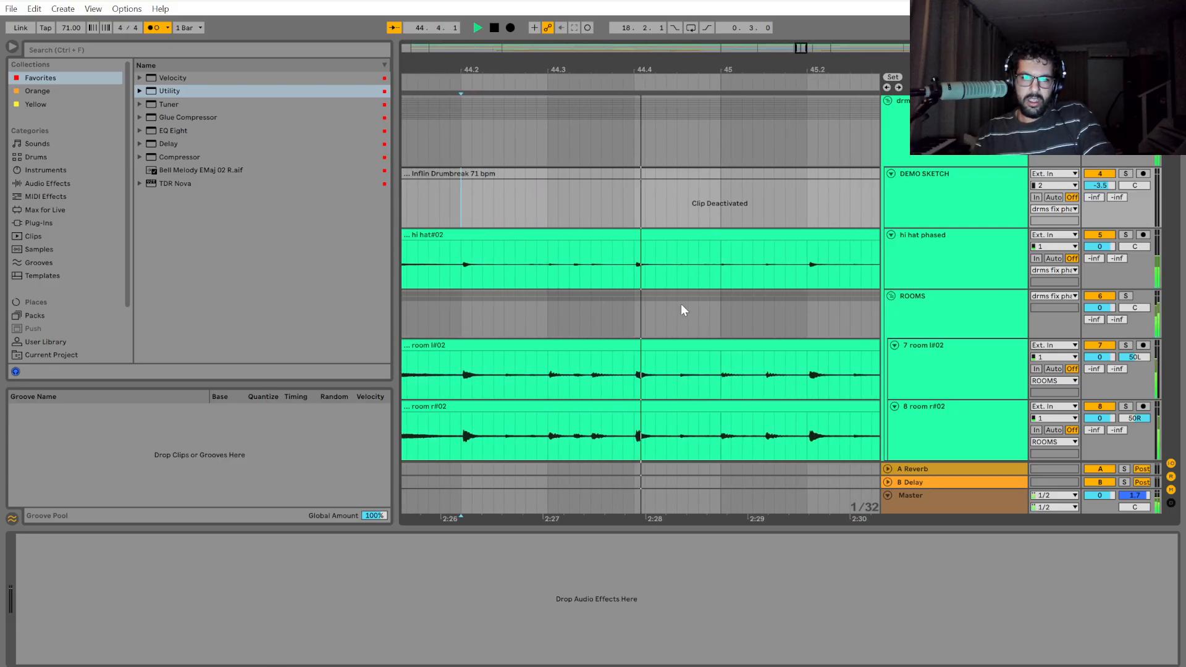
key(space)
scroll(636, 297, up, 2)
scroll(561, 293, down, 4)
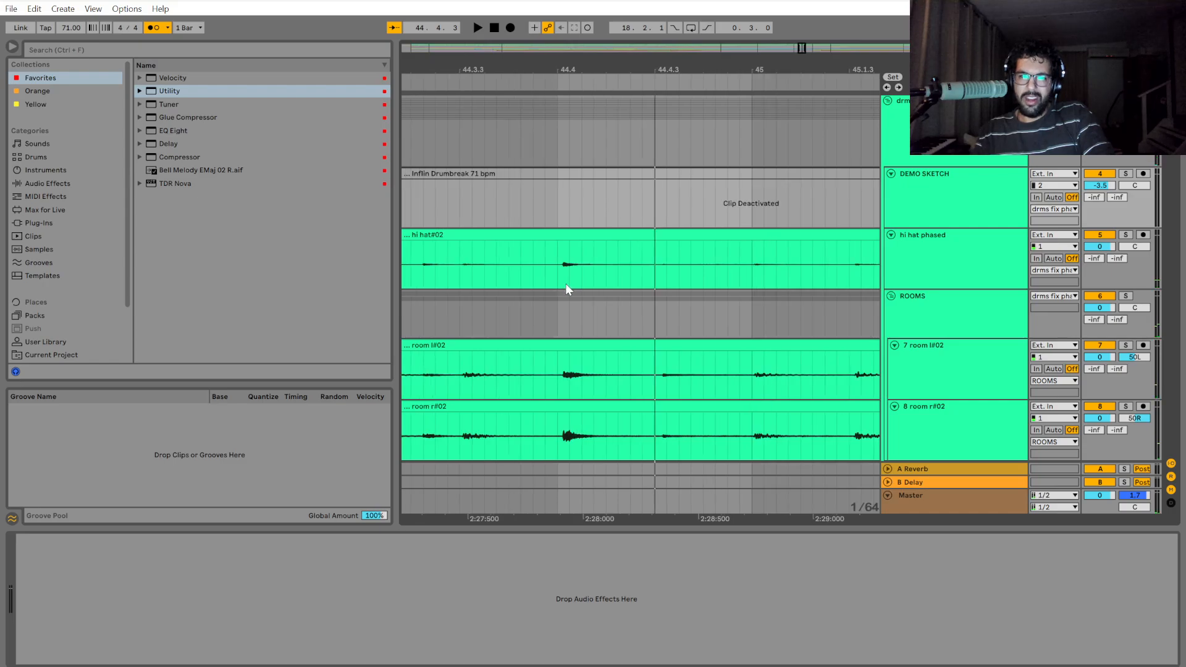
scroll(564, 272, up, 2)
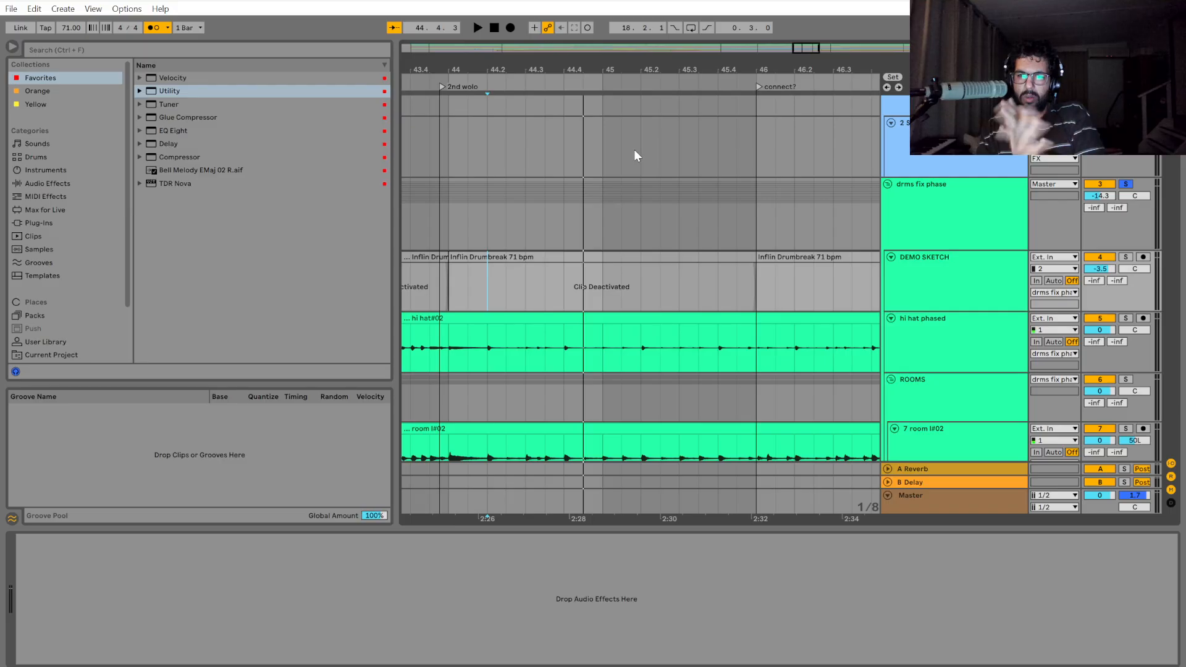
Review the edited drum arrangement as a whole, and play it back from bar 43 into bar 44.
scroll(635, 157, down, 3)
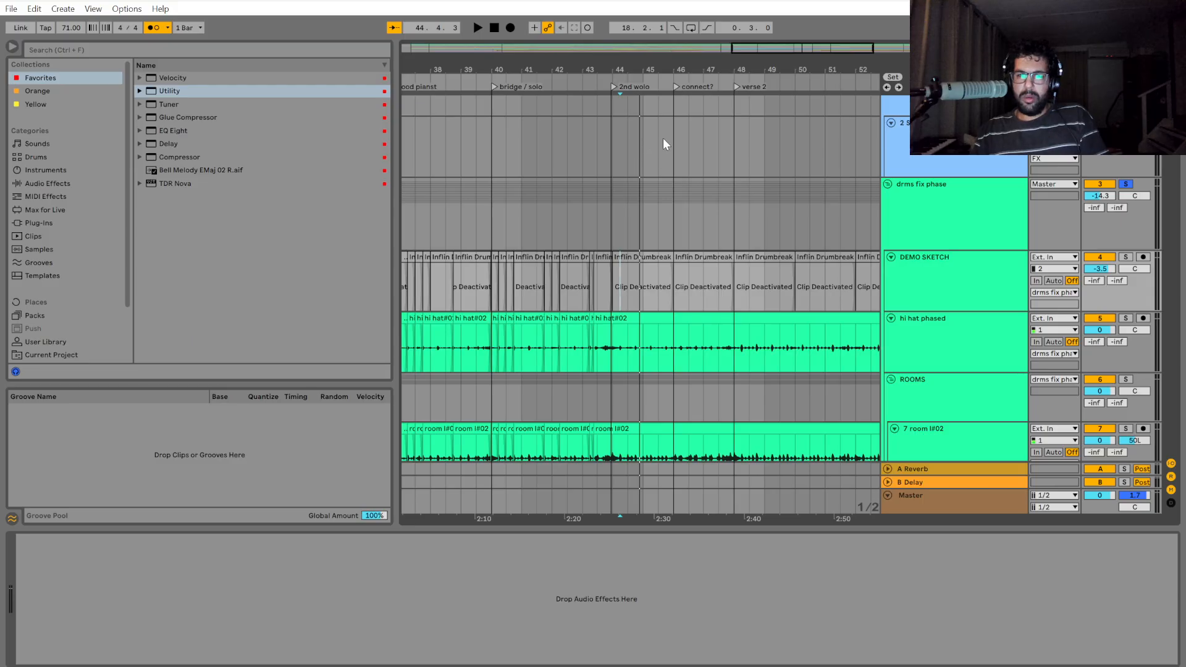
scroll(775, 225, left, 2)
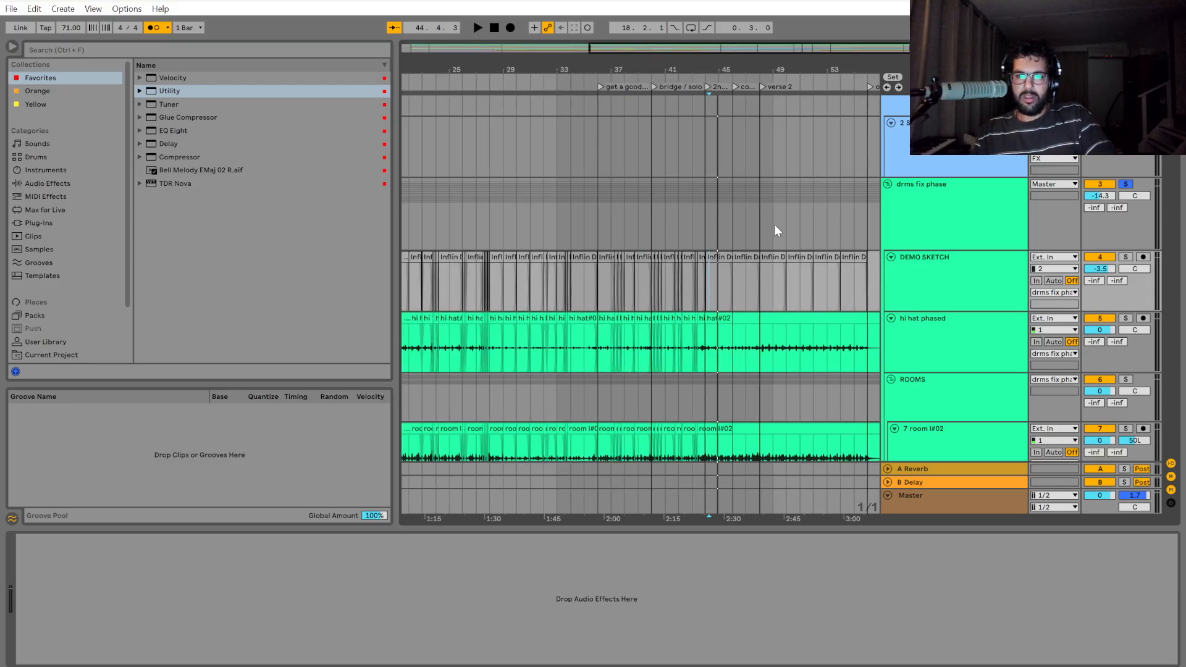
click(656, 236)
scroll(658, 257, up, 3)
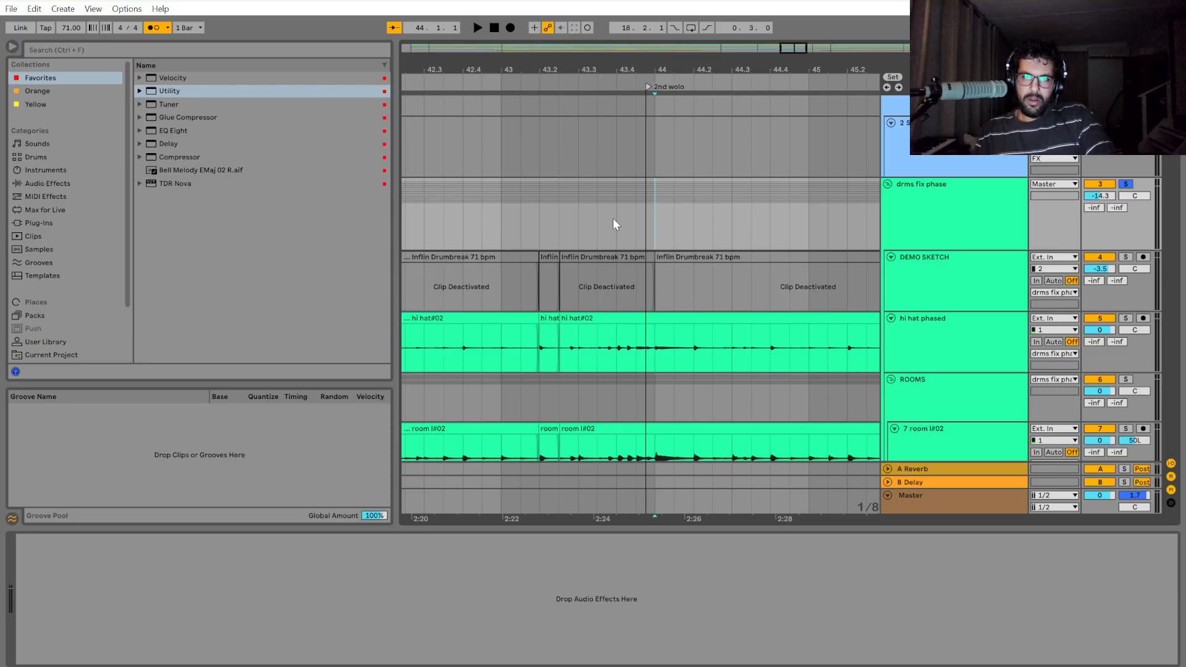
click(505, 207)
key(space)
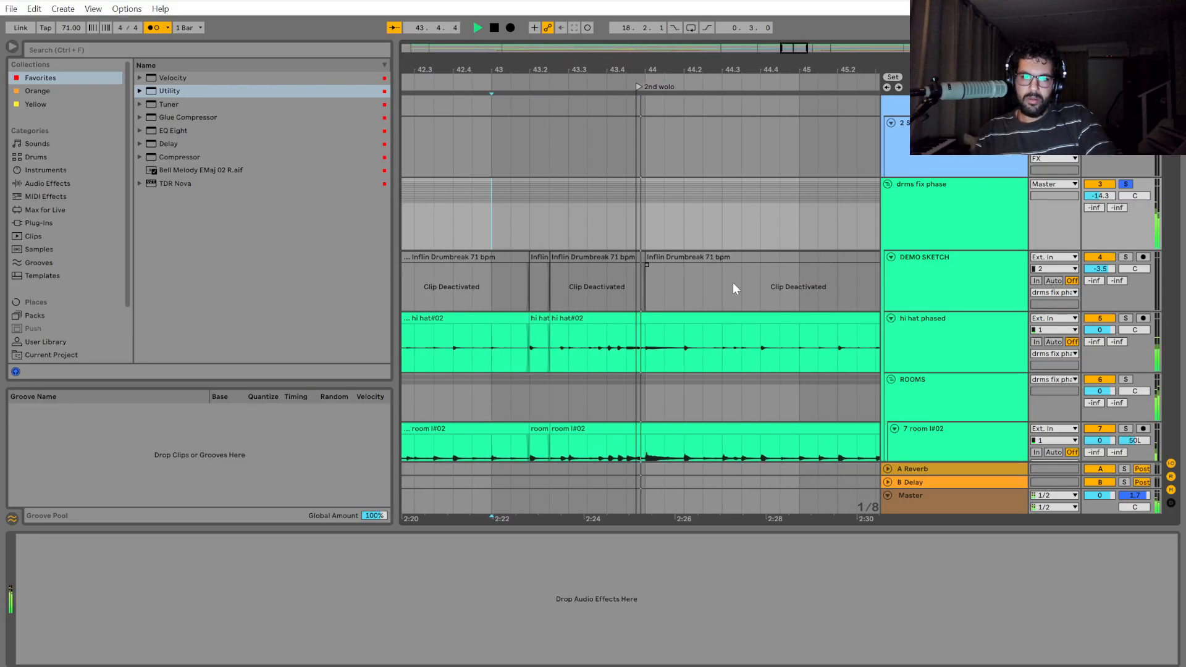
scroll(676, 303, down, 1)
key(space)
Move the 2nd wolo locator to the start of bar 44.
scroll(573, 127, up, 3)
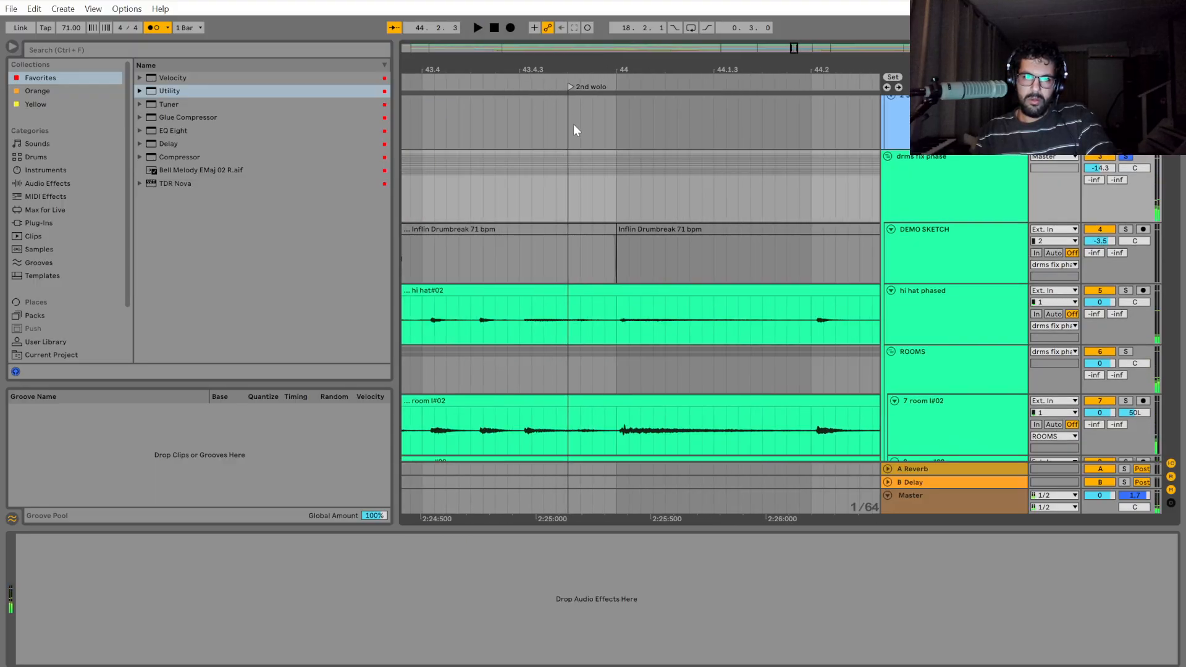
scroll(579, 102, down, 2)
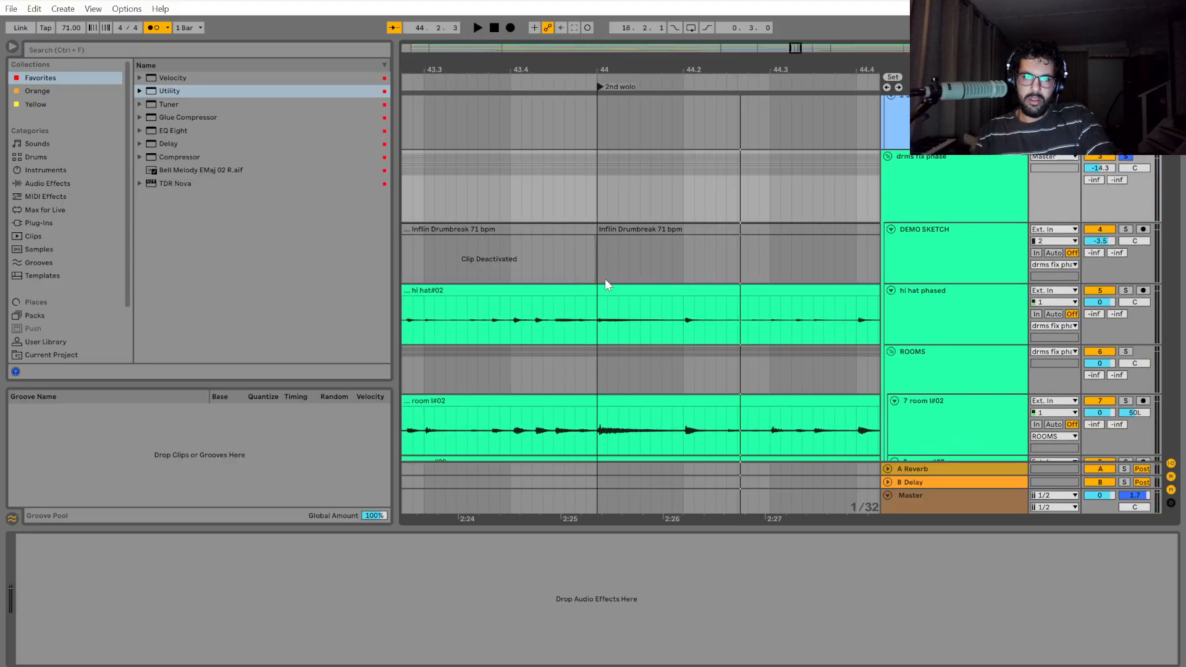
scroll(512, 263, down, 3)
Play back the drums from 43.3 through bar 45, replay from bar 45, and examine the hits around 45.3.
click(479, 186)
key(space)
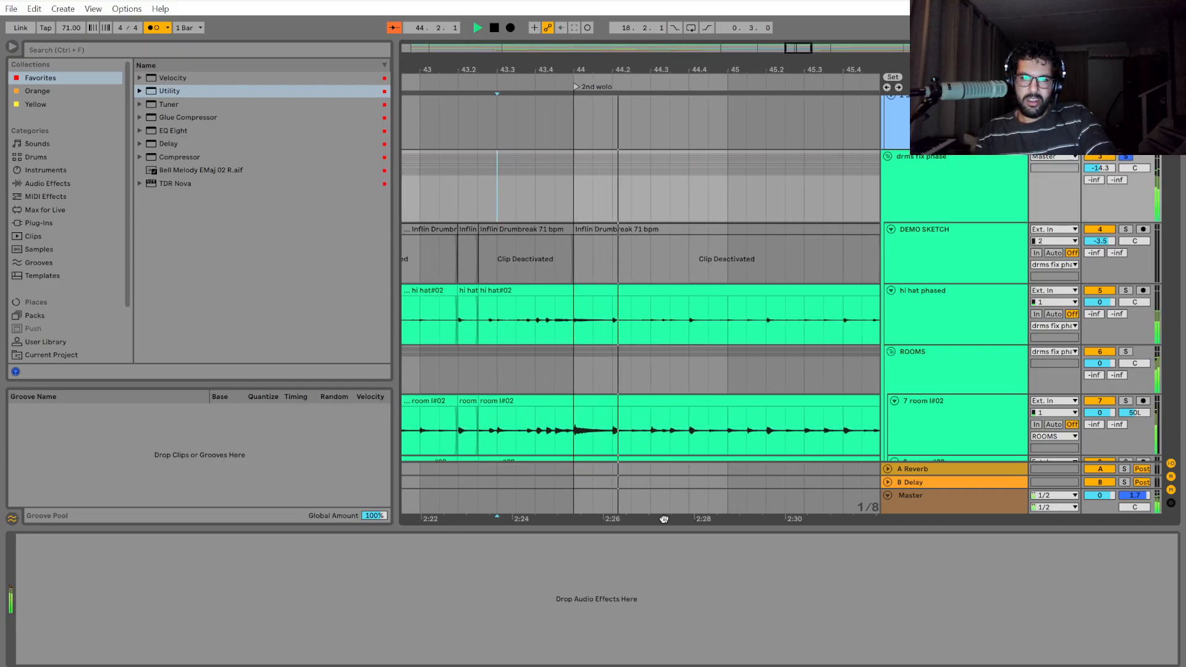
drag(658, 523, 460, 530)
scroll(613, 402, up, 3)
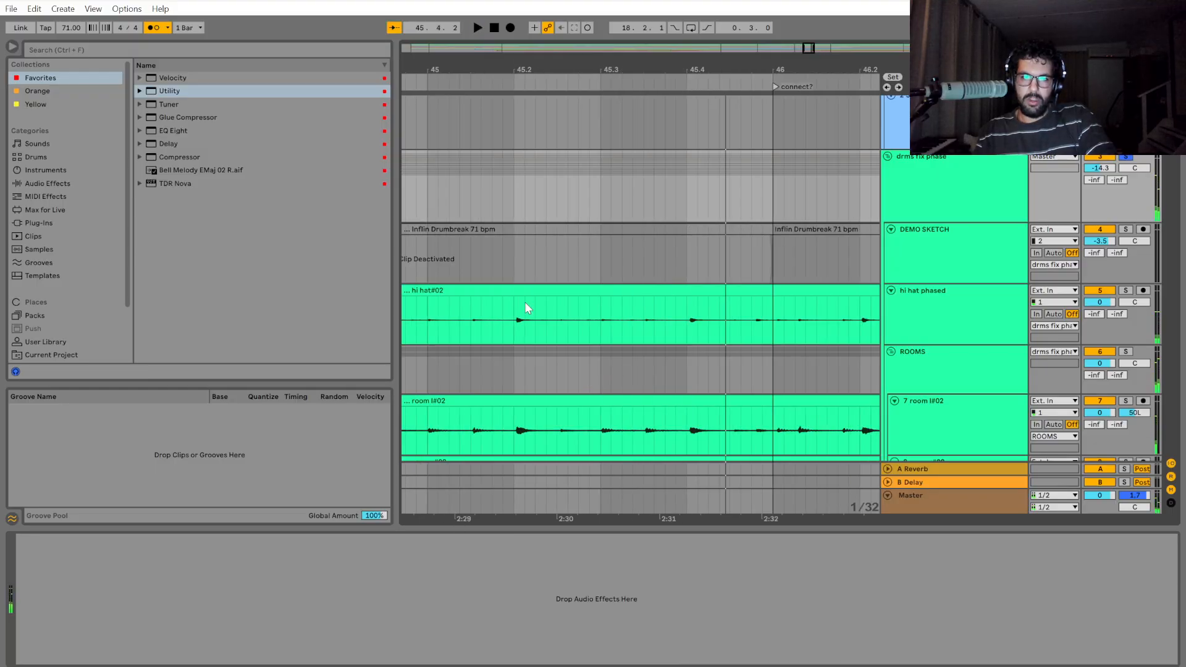
click(425, 189)
key(space)
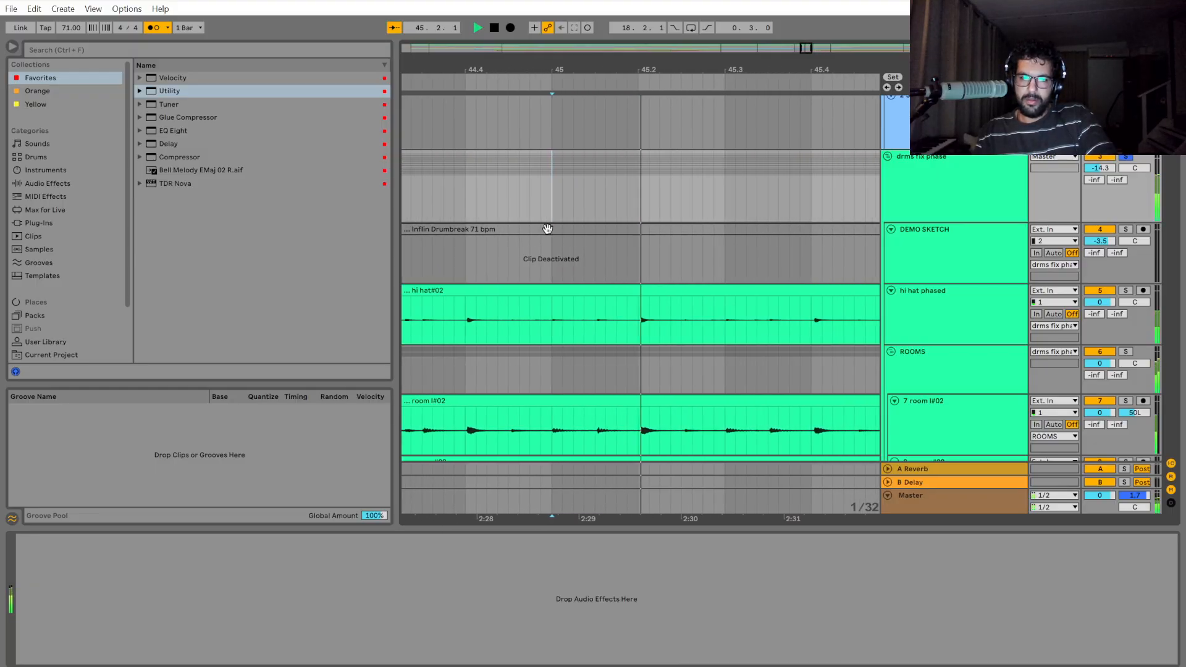
key(space)
scroll(581, 437, up, 4)
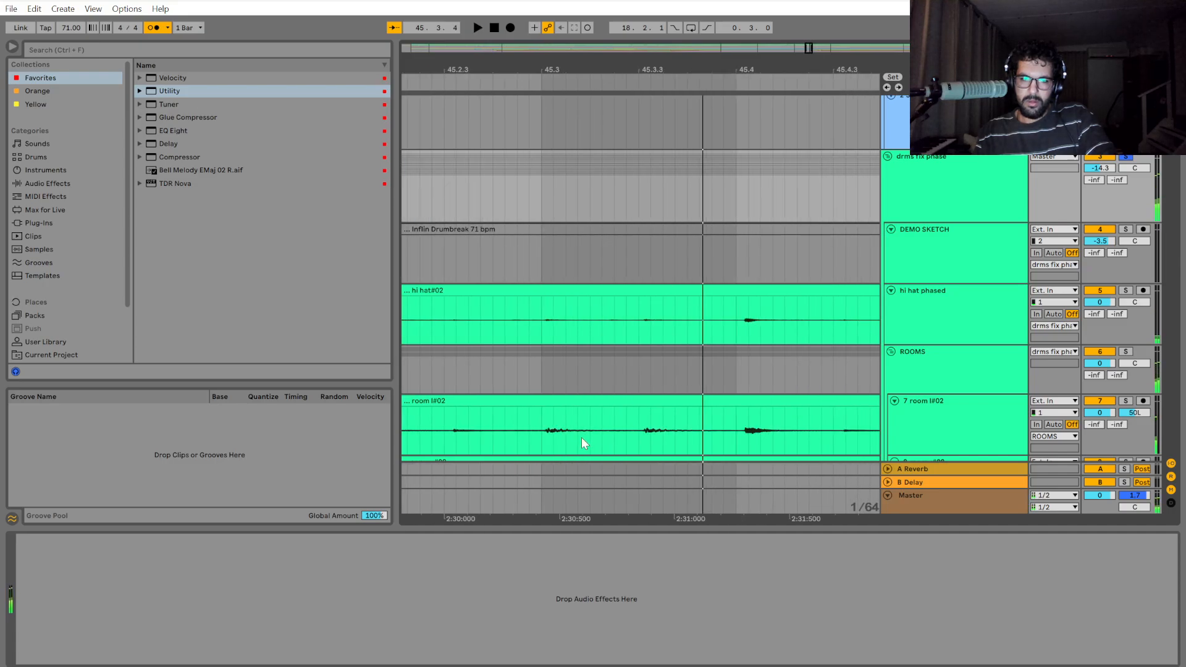
Split the drum group from just before 45.3.3 to 45.4 and shift that section earlier to start at 45.3.2.
click(528, 443)
scroll(531, 442, down, 2)
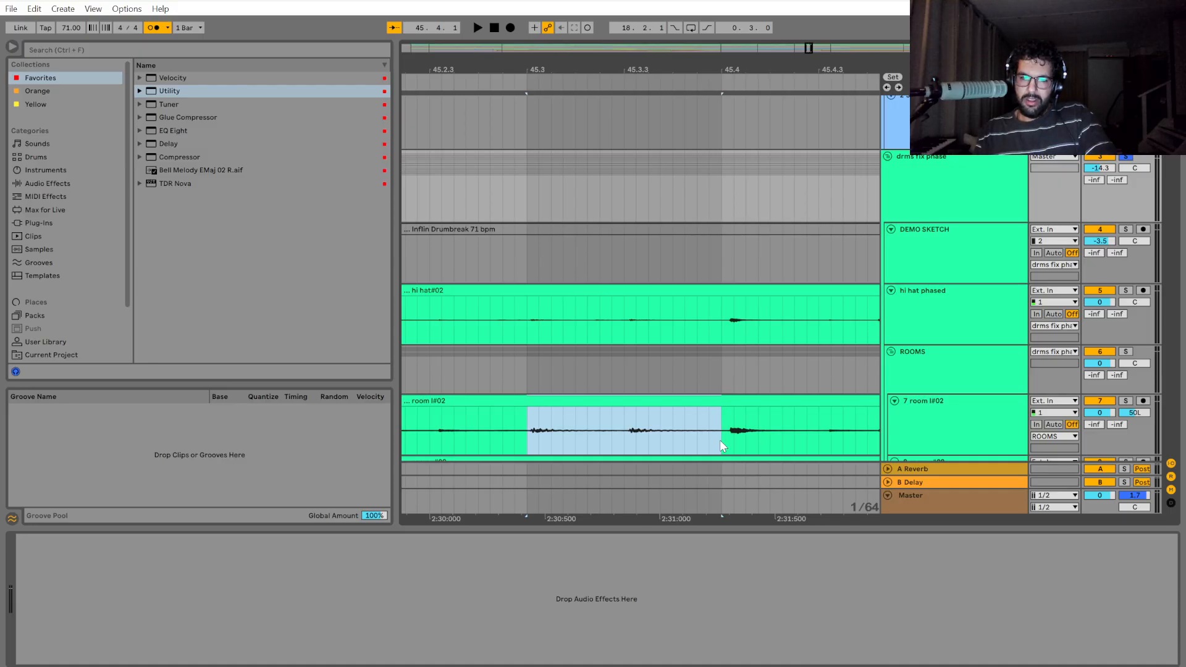
drag(720, 439, 524, 431)
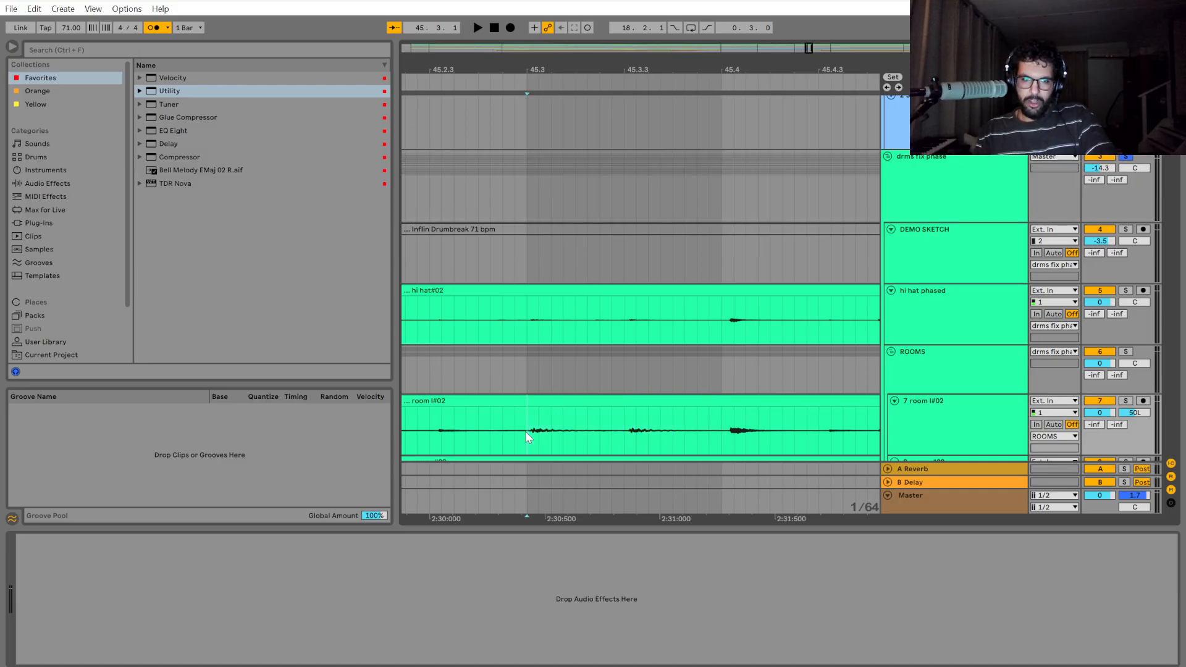
click(600, 439)
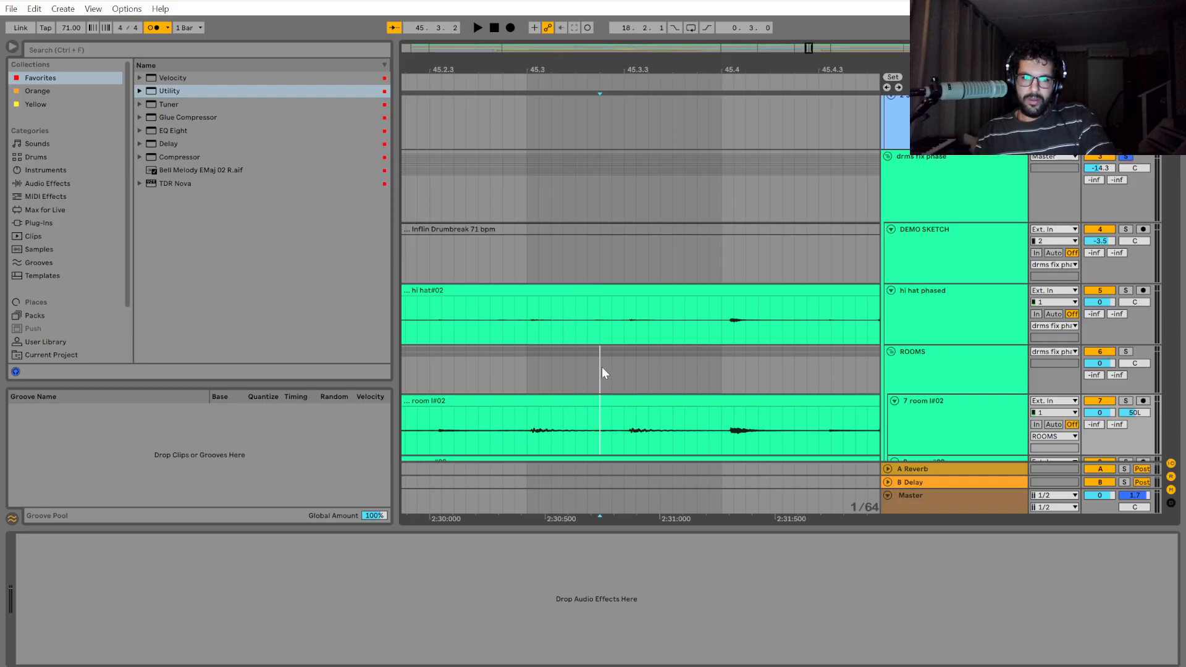
shift+click(592, 243)
drag(599, 179, 718, 193)
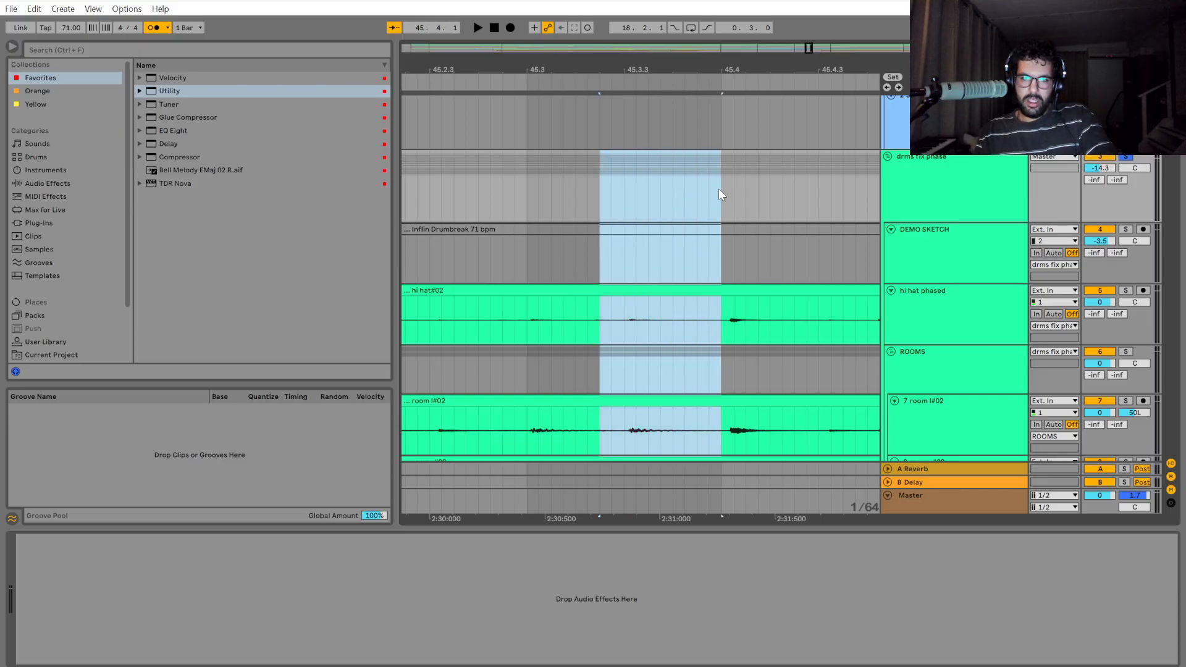
key(ctrl+e)
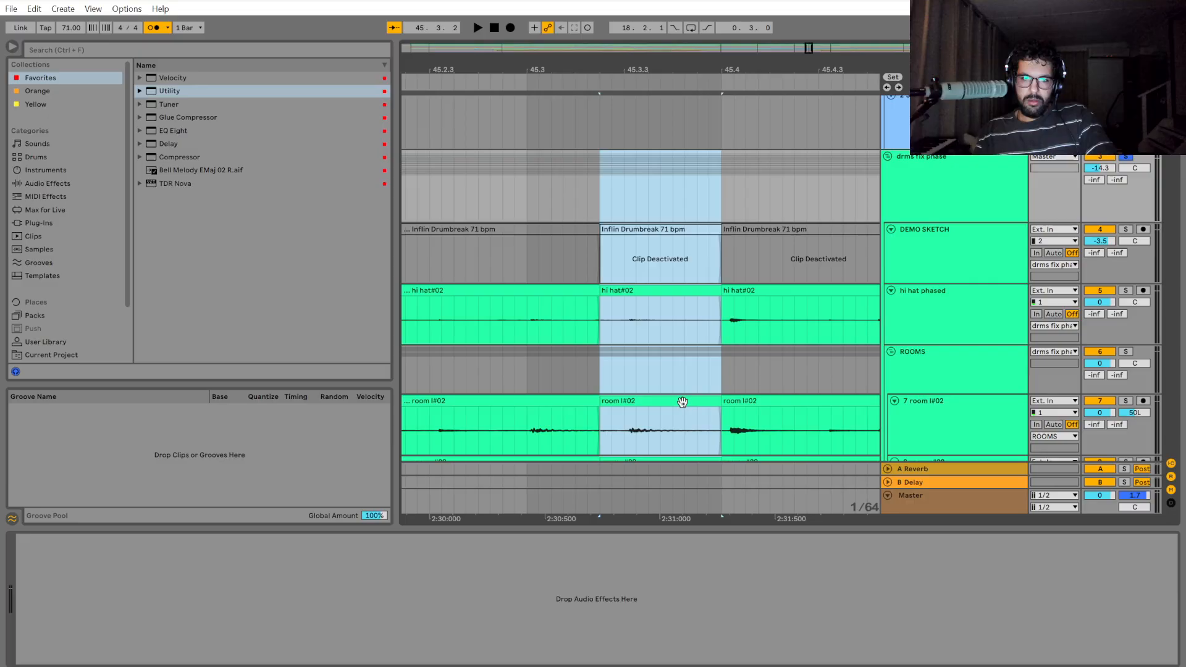
drag(681, 402, 669, 403)
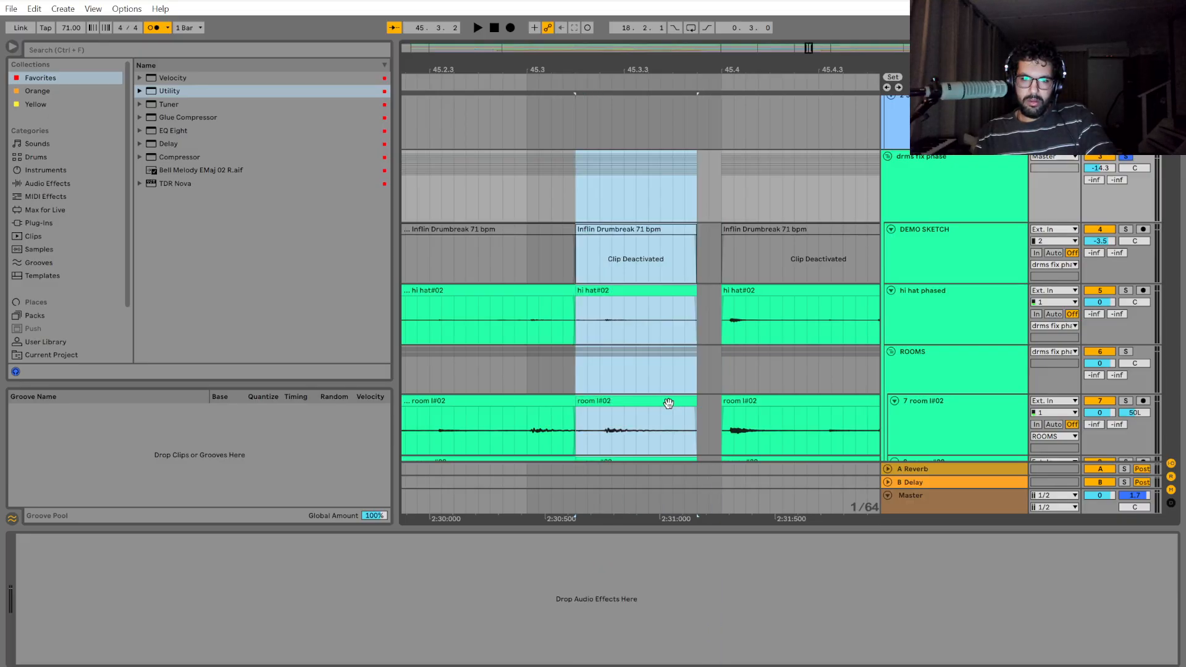
Close the gap before 45.4 by extending the start of the following drum clips back to the shifted section.
drag(722, 191, 757, 191)
drag(722, 300, 699, 306)
key(minus)
key(minus)
click(594, 190)
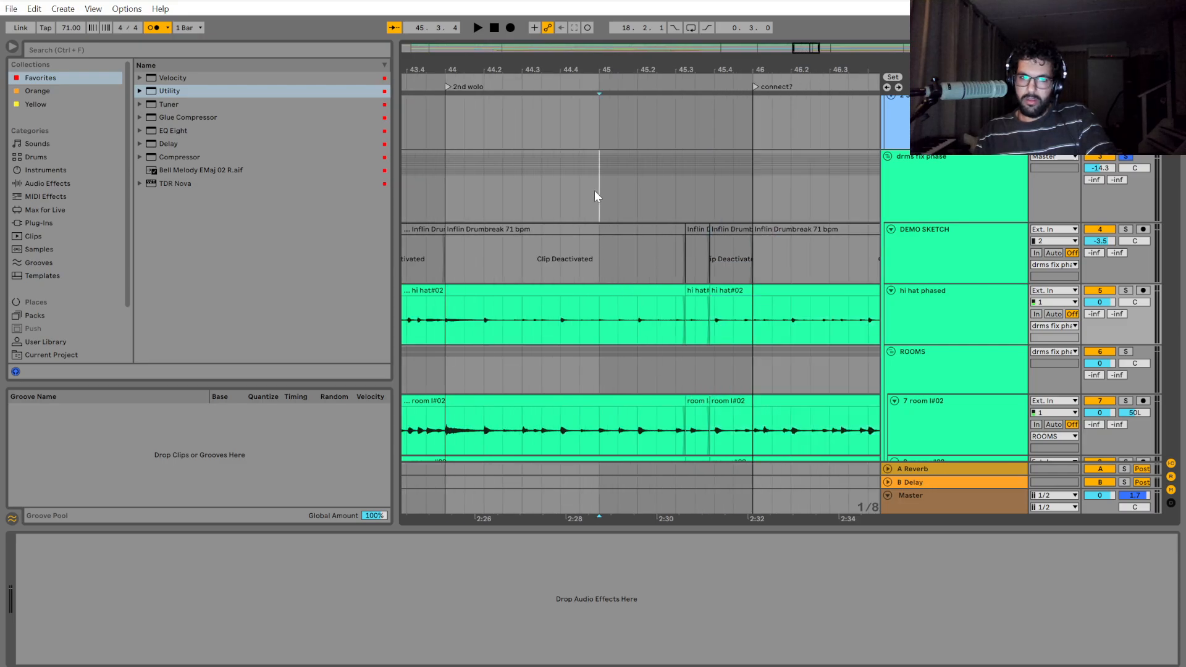
Play back the drums from bar 45, and undo the last gap closing and earlier shift of the section before 45.4.
key(space)
key(plus)
key(plus)
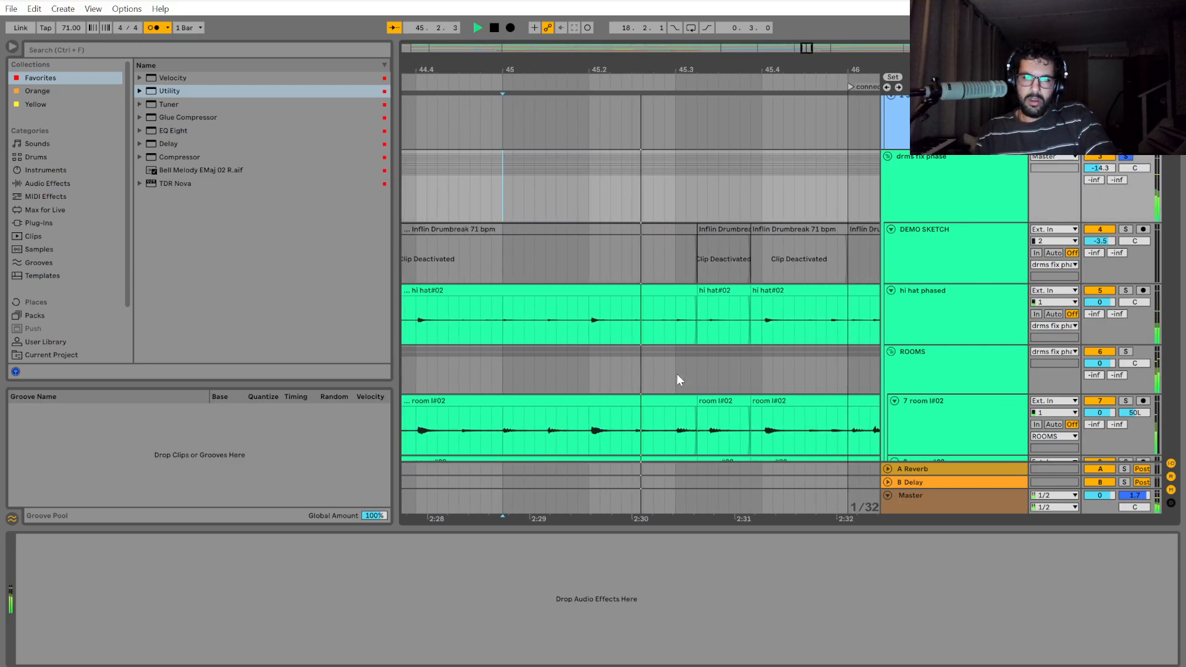
key(space)
click(652, 401)
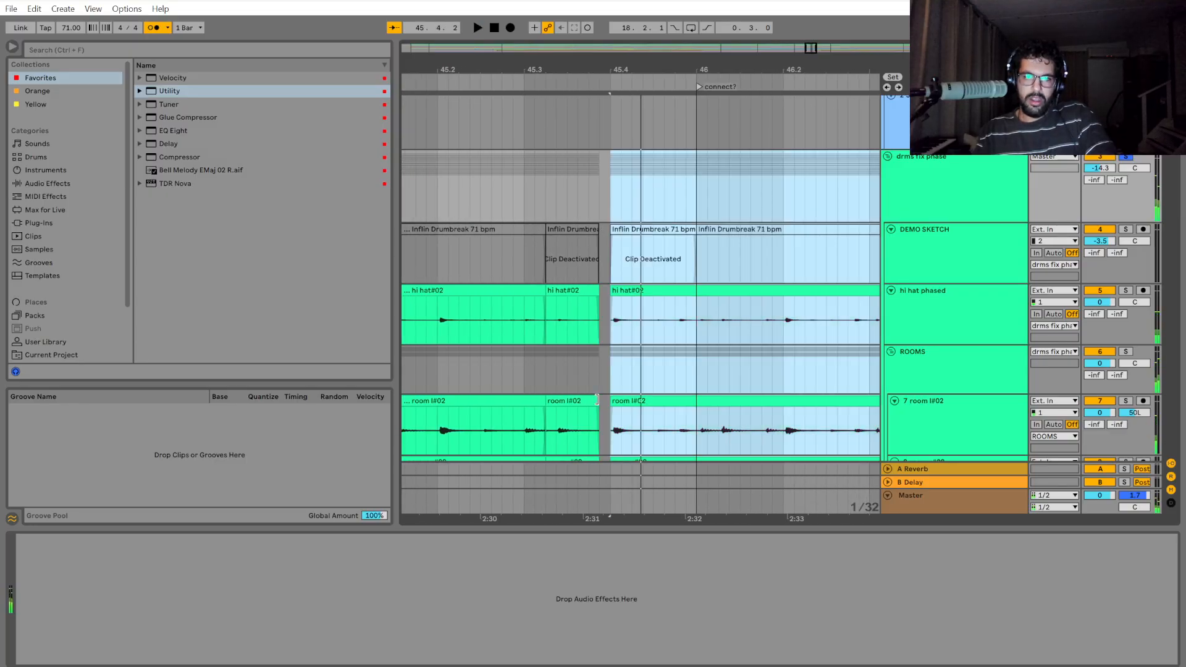
click(594, 402)
Play back the drums from 45.2, replay from 45.3, and examine the hit spacing between 45.3 and 45.4.
click(436, 182)
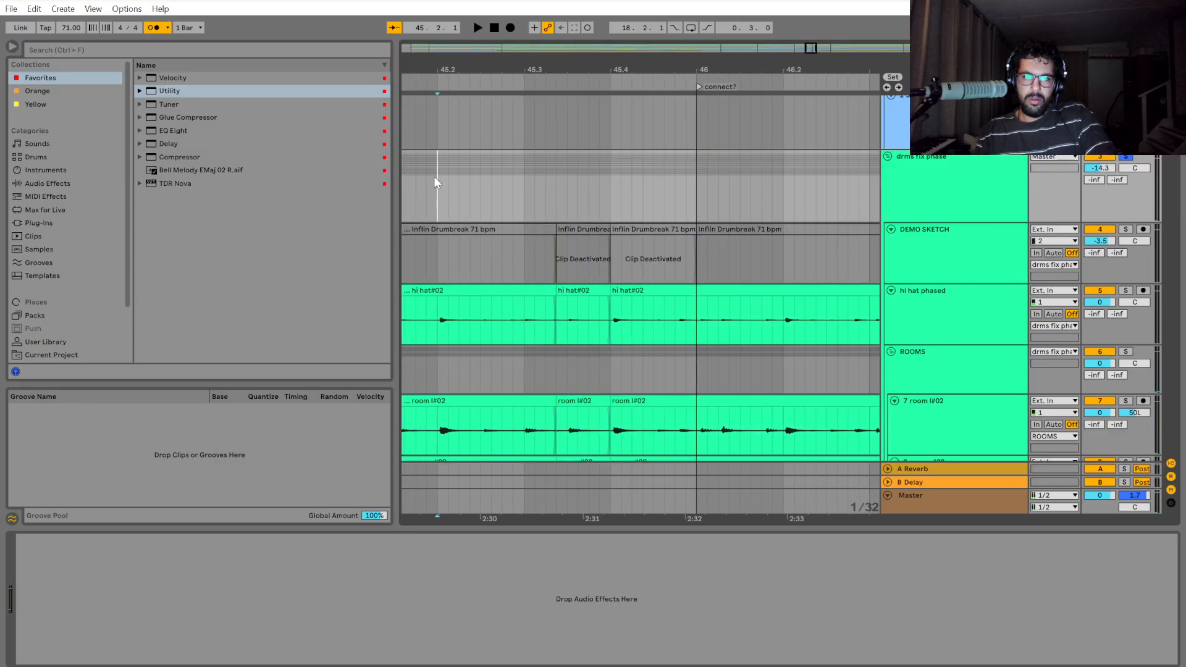
key(space)
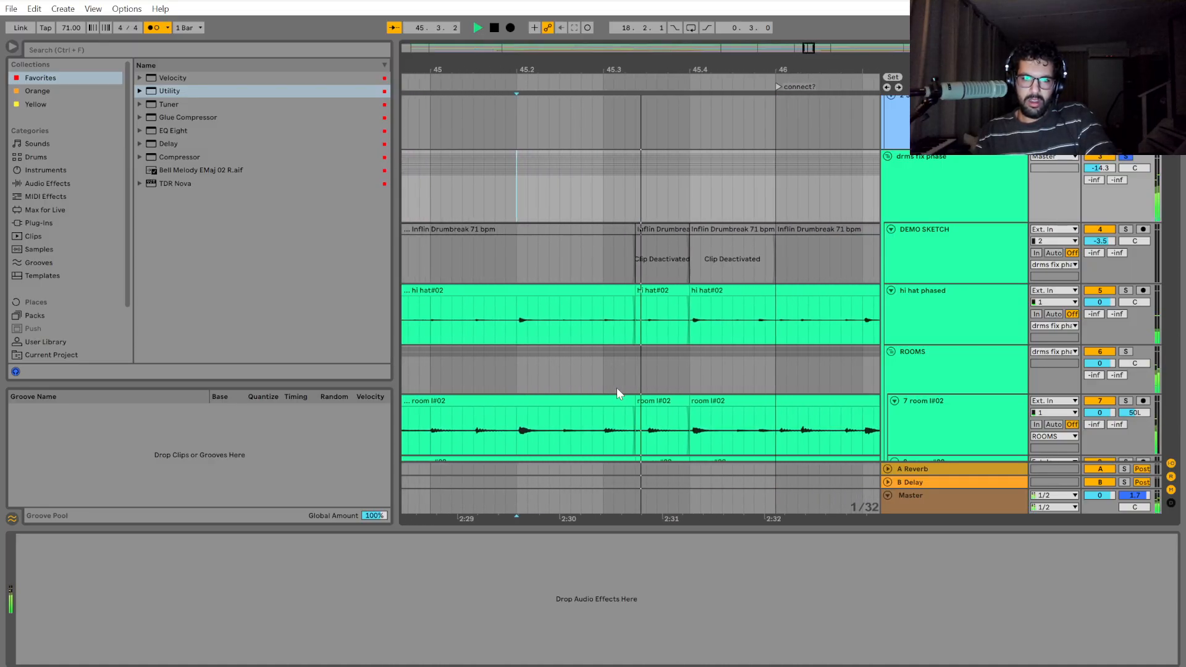
key(space)
scroll(585, 378, up, 2)
click(560, 366)
key(space)
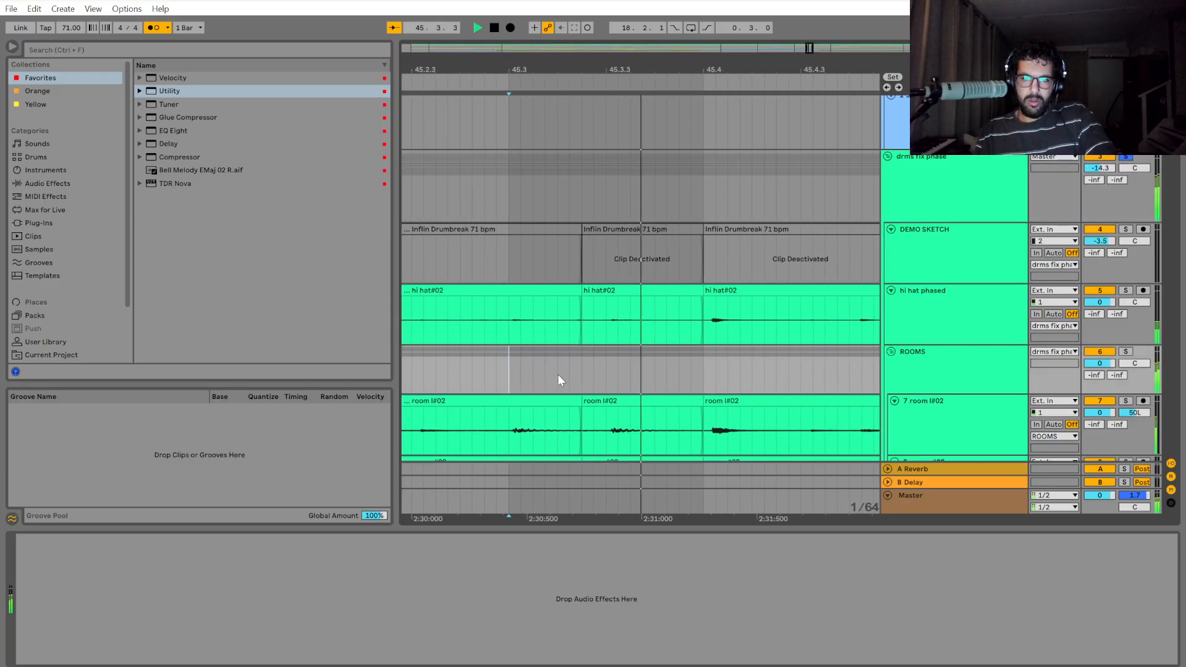
key(space)
key(space)
key(space)
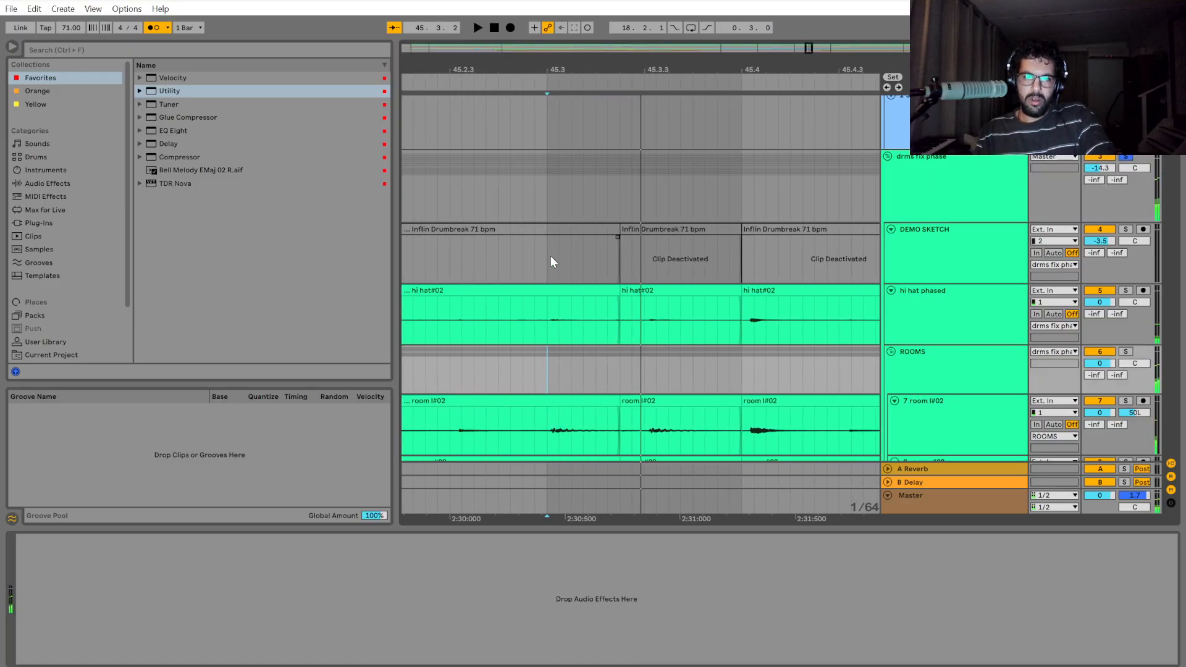
drag(544, 203, 641, 215)
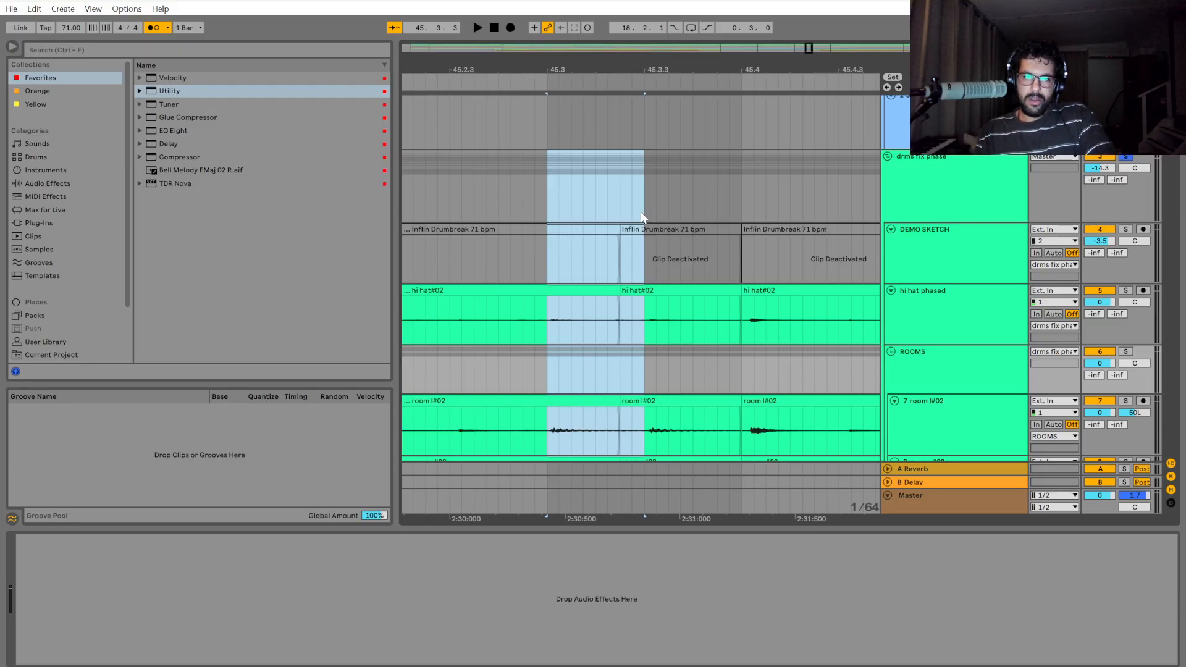
drag(641, 213, 738, 206)
click(739, 202)
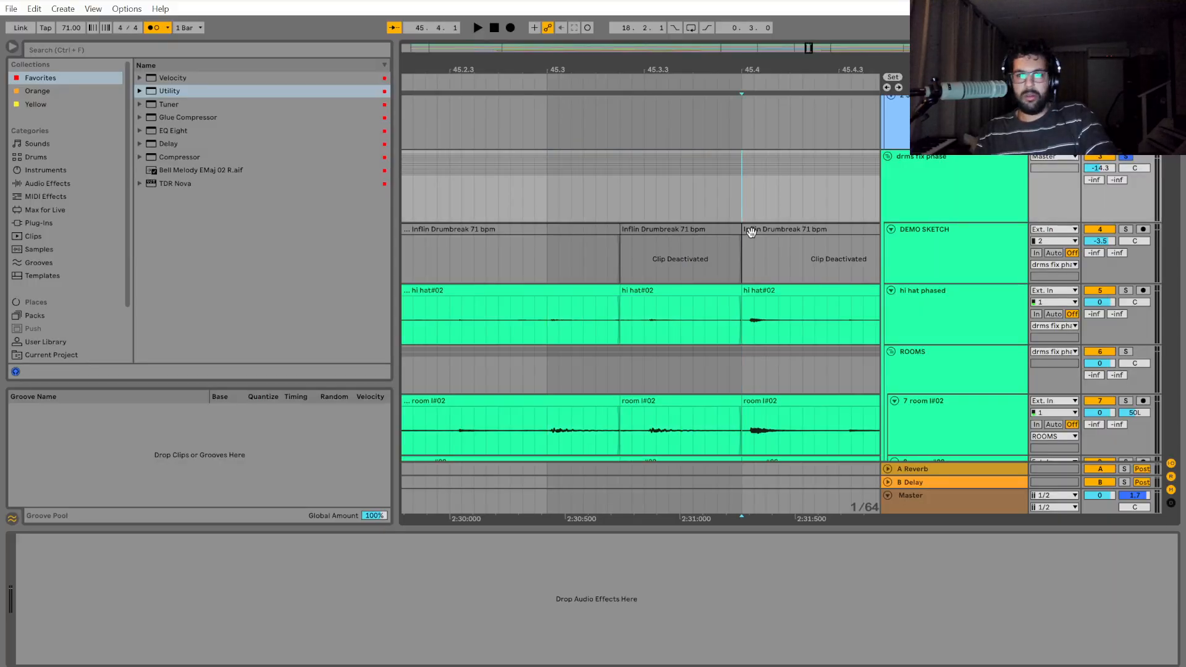
Play back the drums from 45.4, replay from bar 46, and examine the hits leading up to 46.2.
mouse_move(768, 520)
mouse_down()
mouse_move(574, 531)
mouse_move(575, 310)
mouse_up()
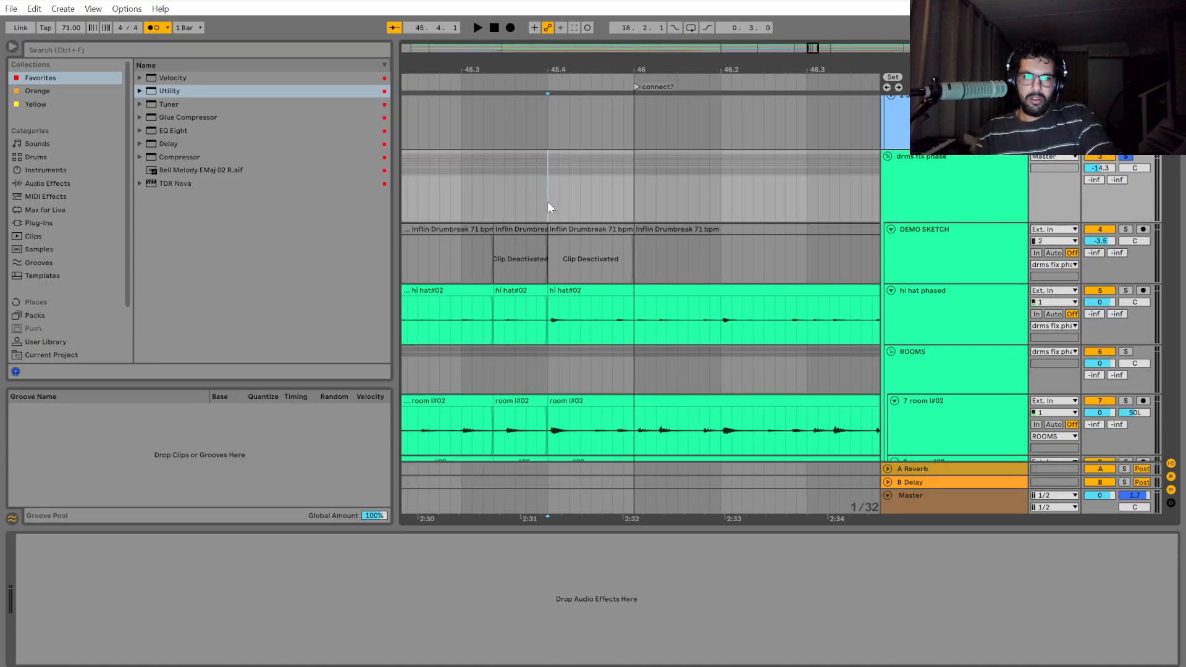
key(space)
scroll(548, 202, up, 2)
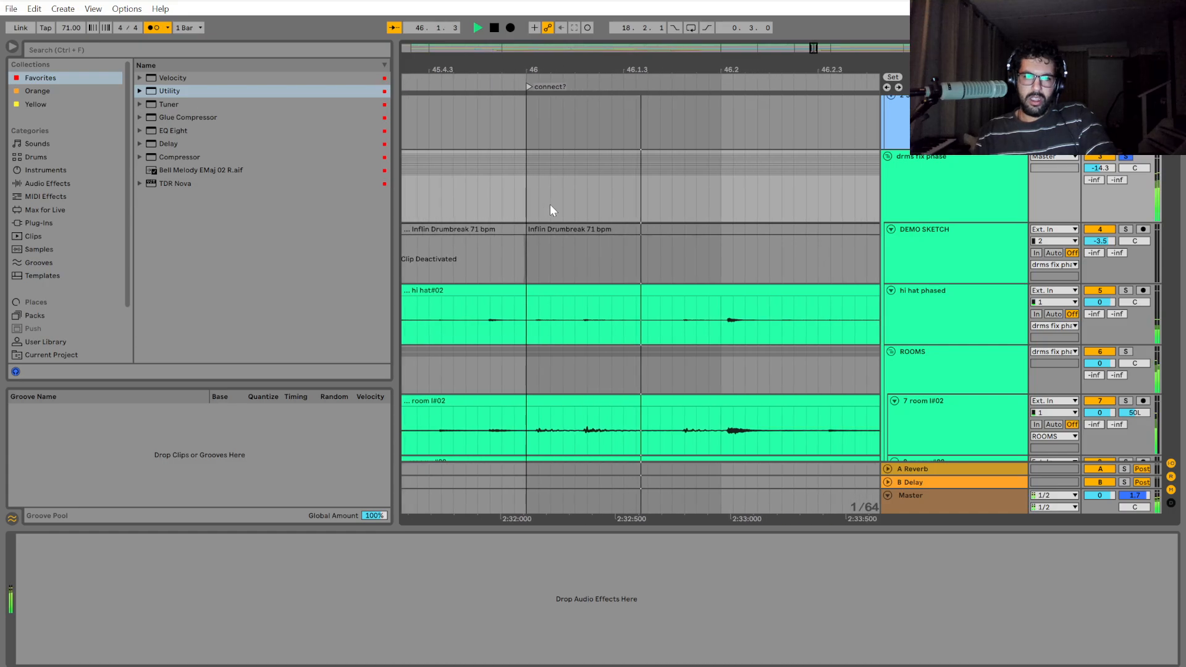
key(space)
click(473, 200)
key(space)
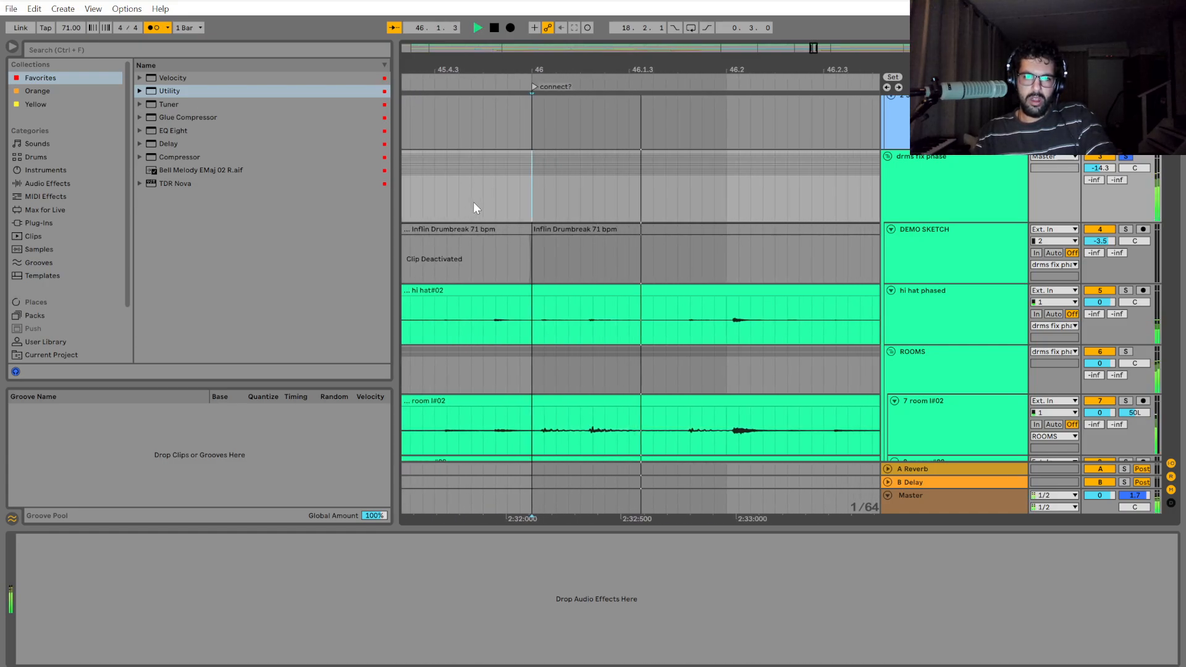
key(space)
Split the drum group from the start of bar 46 to just before 46.1.4.
drag(520, 201, 616, 203)
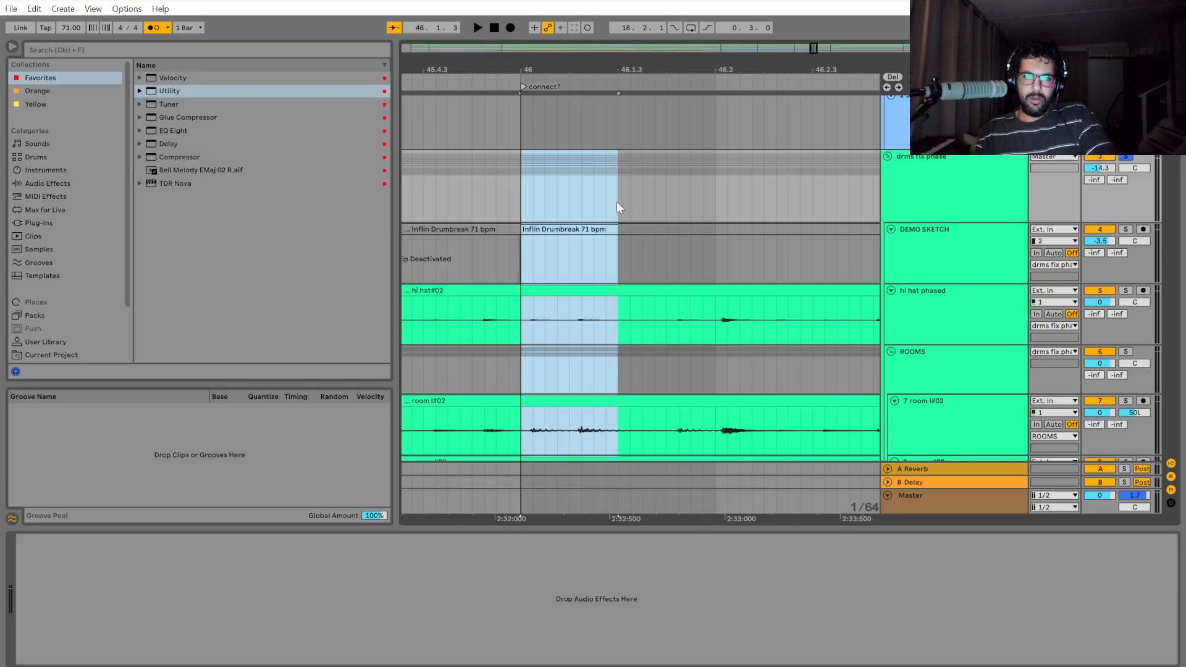
drag(617, 203, 654, 205)
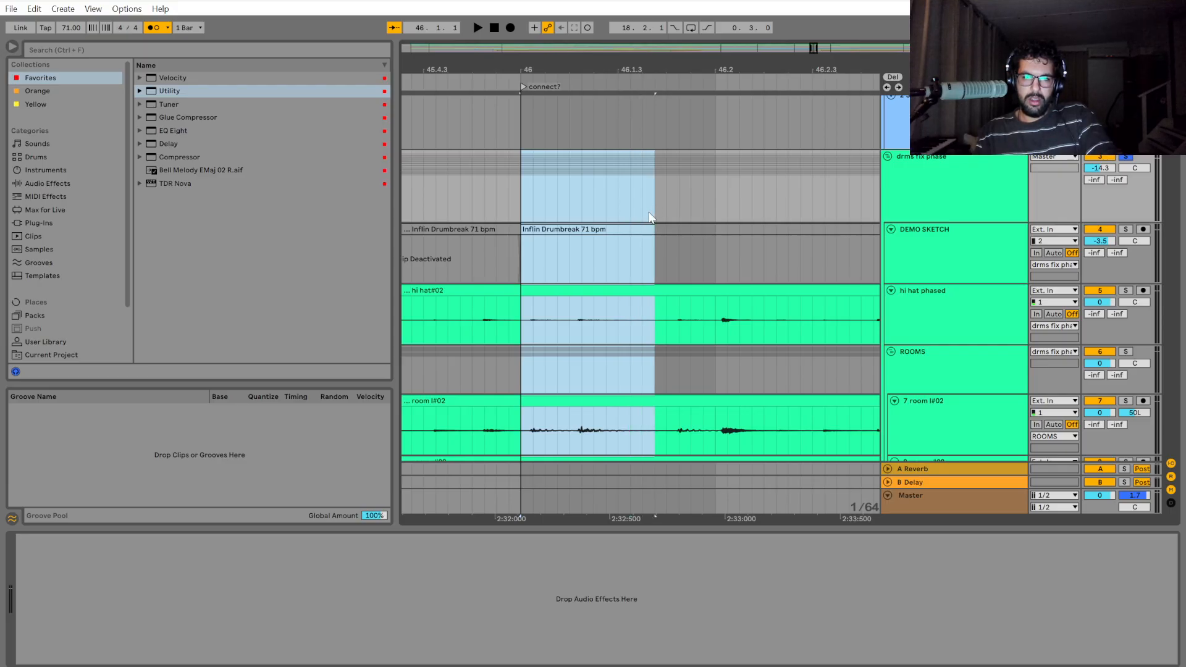
key(ctrl+e)
Try to nudge the split section at bar 46 slightly later and close the gap back to bar 46.
key(z)
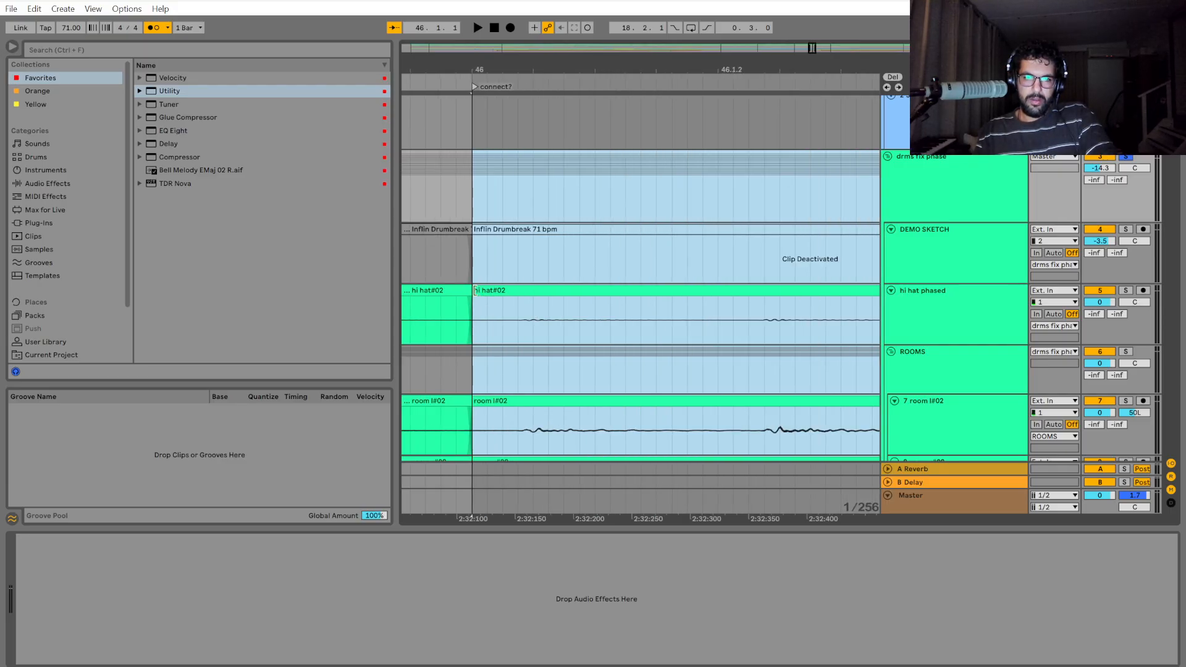
key(Right)
key(Right)
mouse_move(517, 293)
mouse_down()
mouse_move(488, 291)
mouse_move(520, 294)
mouse_up()
scroll(543, 319, down, 2)
scroll(514, 317, up, 6)
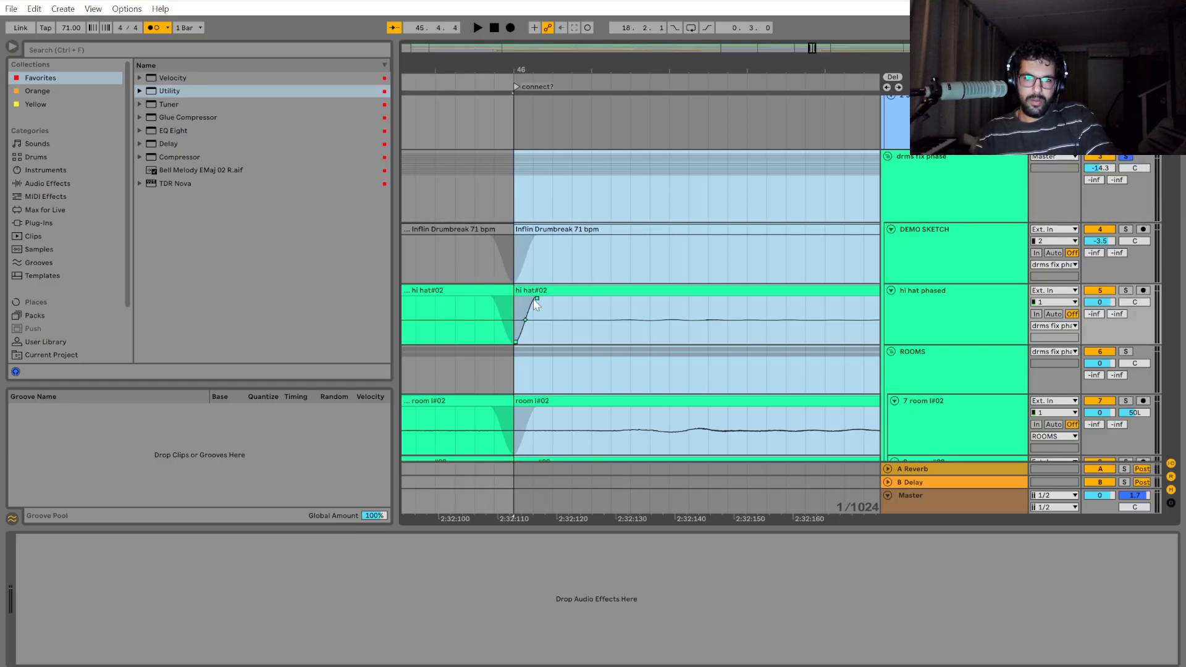
scroll(551, 281, down, 2)
key(Right)
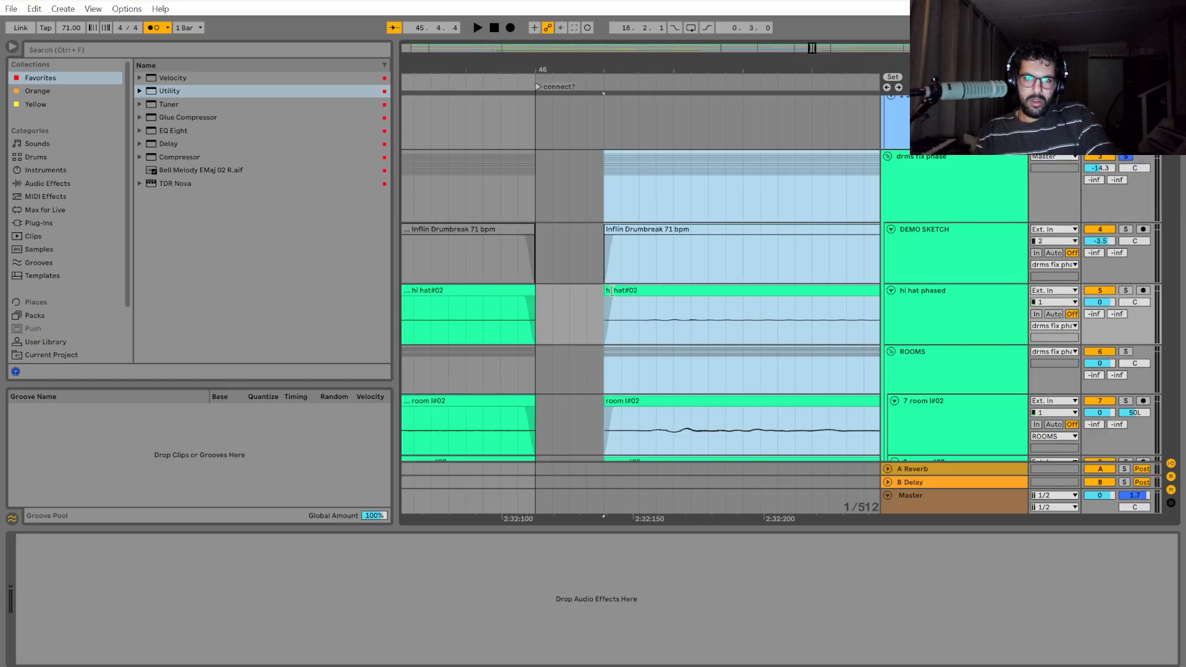
drag(606, 290, 535, 291)
key(ctrl+z)
key(ctrl+y)
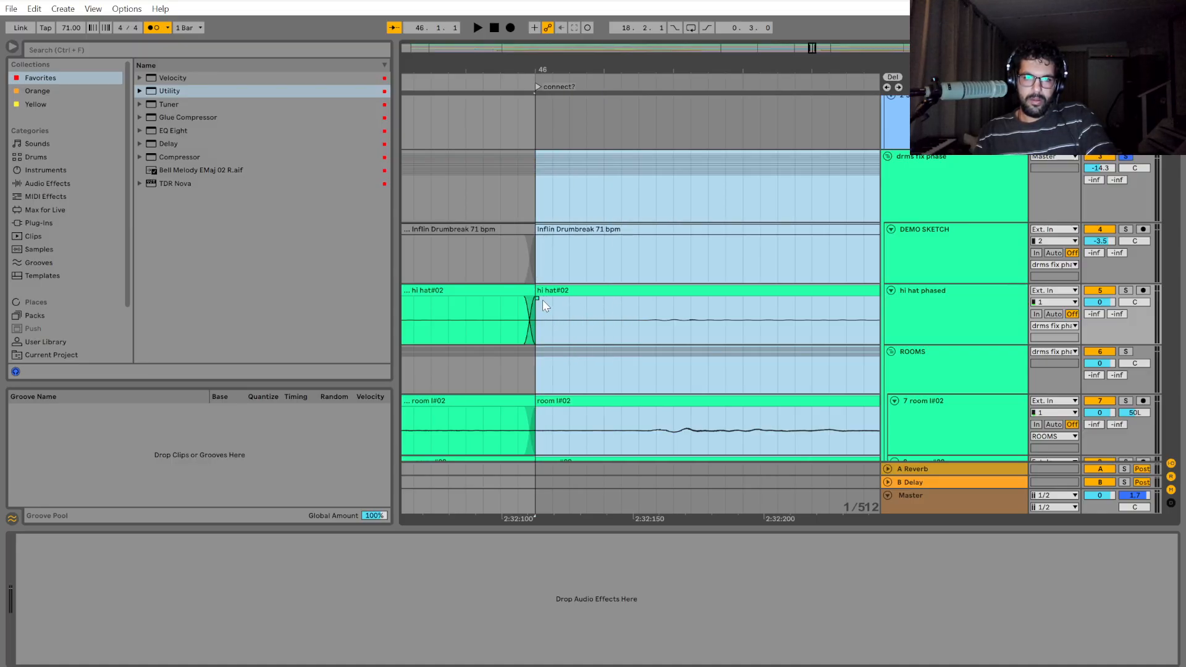
key(ctrl+z)
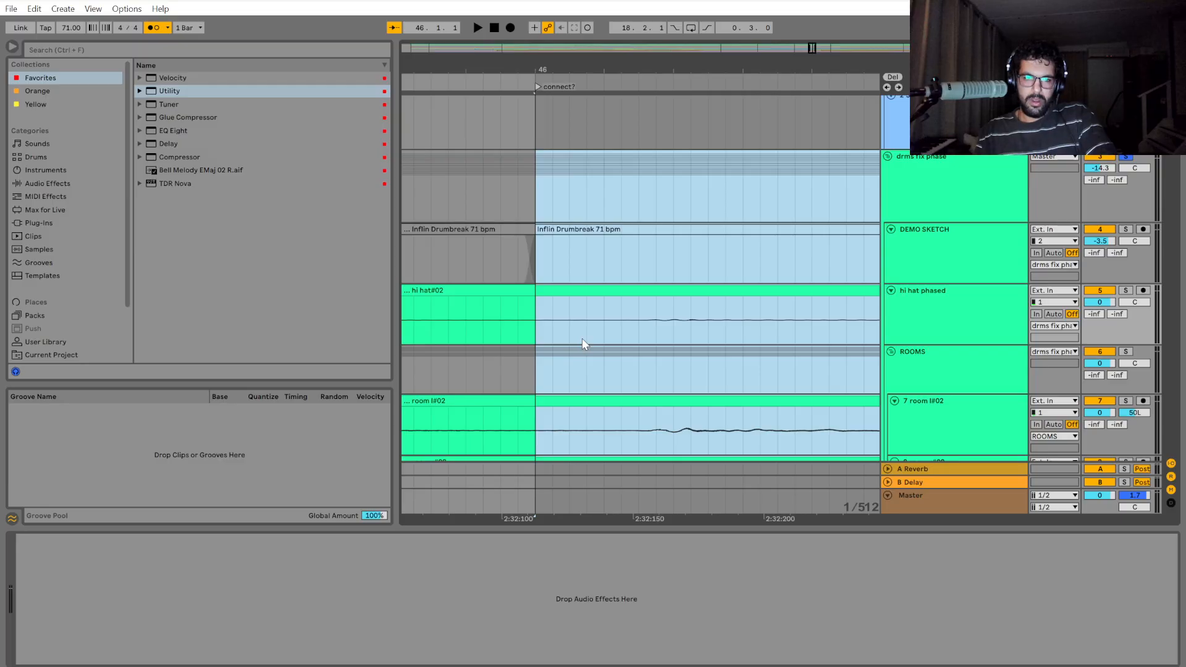
key(ctrl+y)
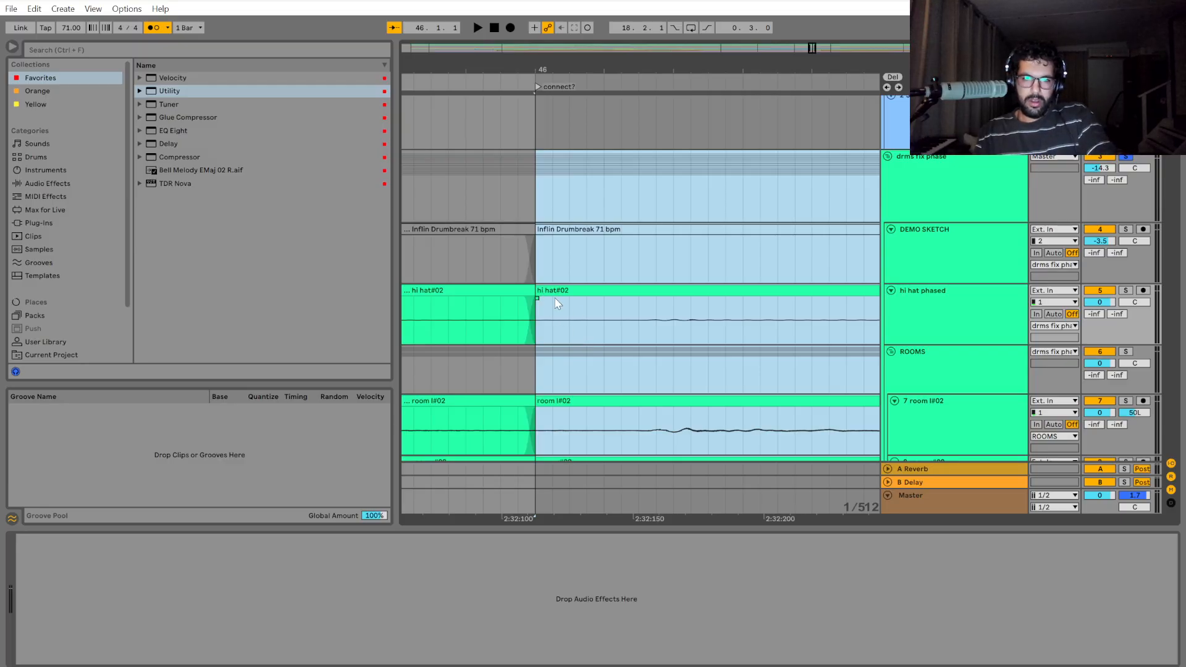
key(ctrl+z)
key(ctrl+y)
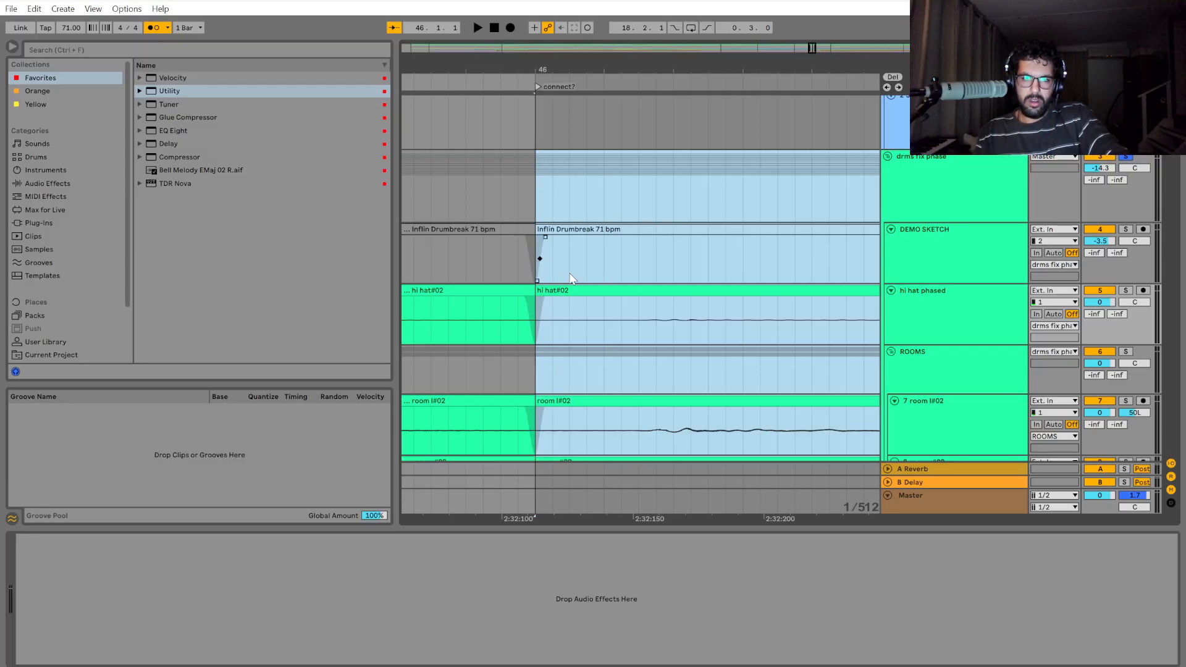
key(Right)
key(Left)
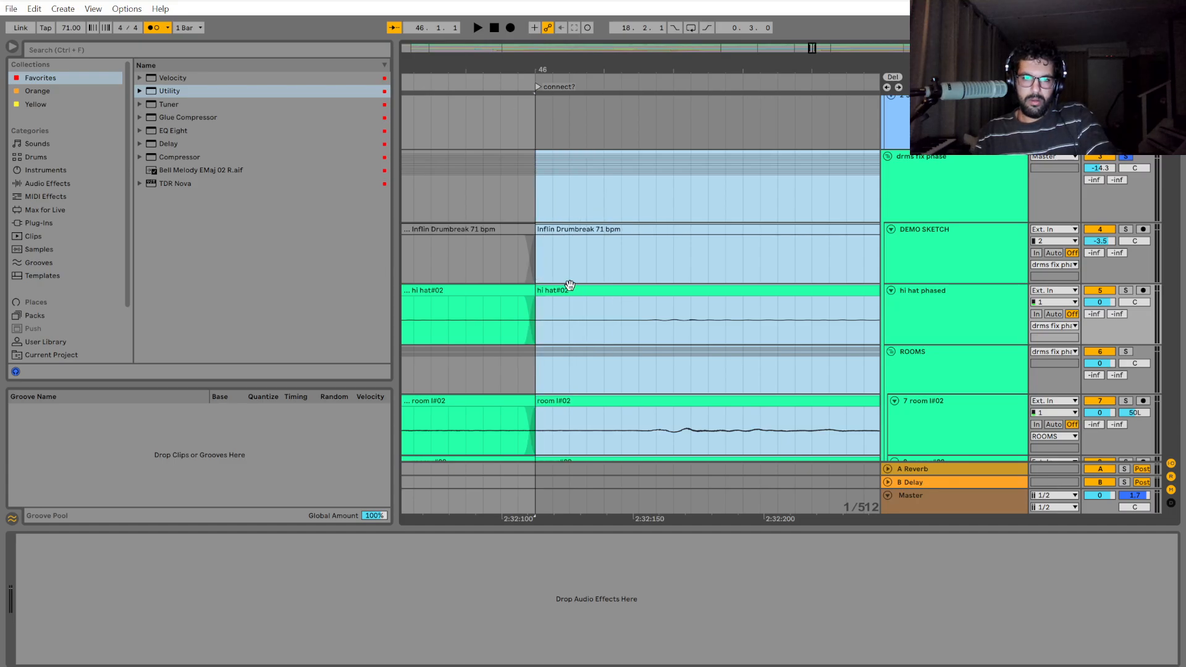
Play back the drums from shortly before bar 46, replay from bar 46, and examine the hits around the new split.
scroll(561, 325, down, 6)
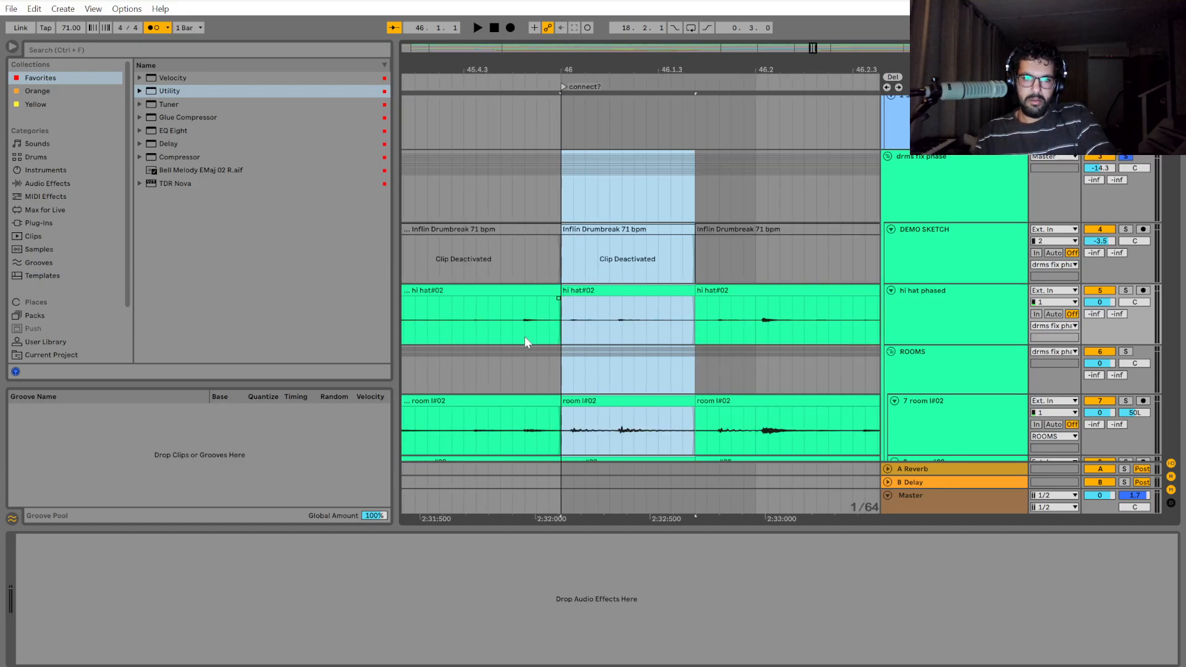
click(447, 324)
key(space)
key(space)
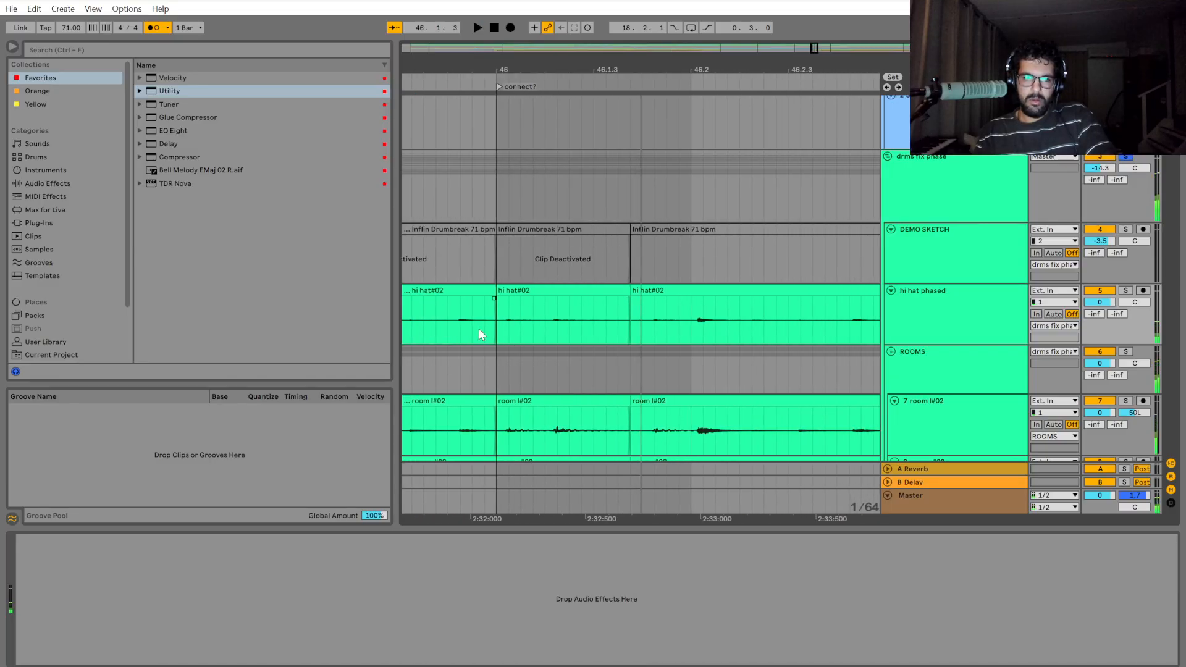
click(494, 330)
key(space)
scroll(501, 353, down, 3)
scroll(501, 356, up, 3)
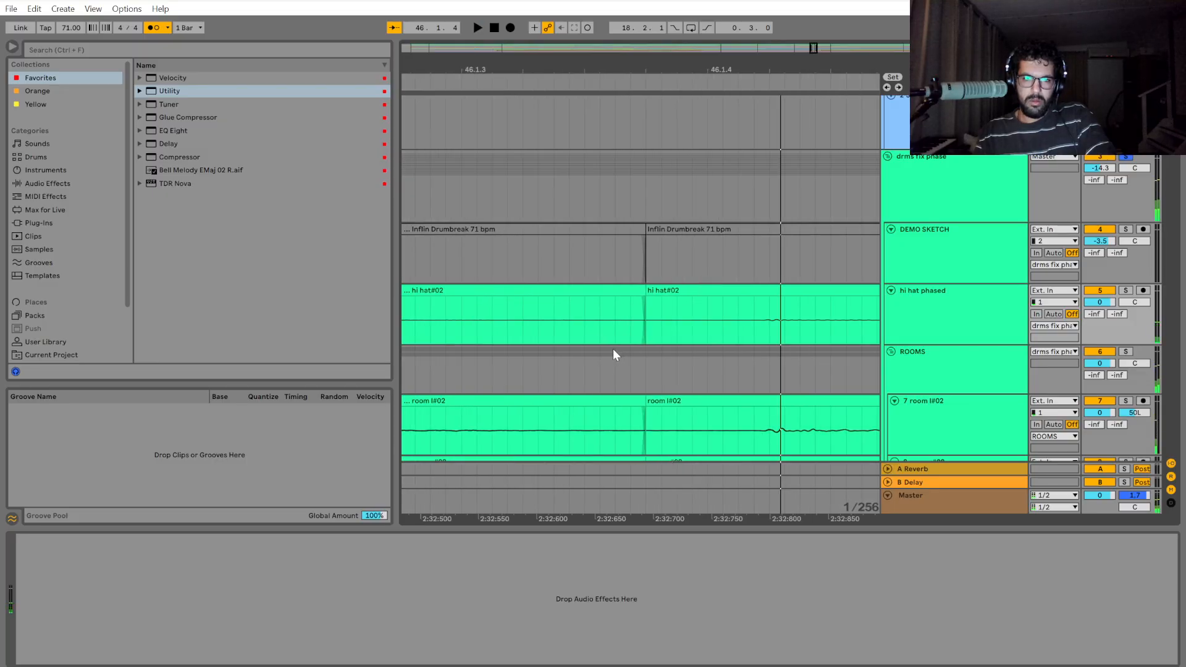
key(space)
Shift the split drum section at bar 46 one 1/256 grid step earlier.
click(493, 309)
drag(495, 196, 615, 199)
scroll(494, 300, up, 5)
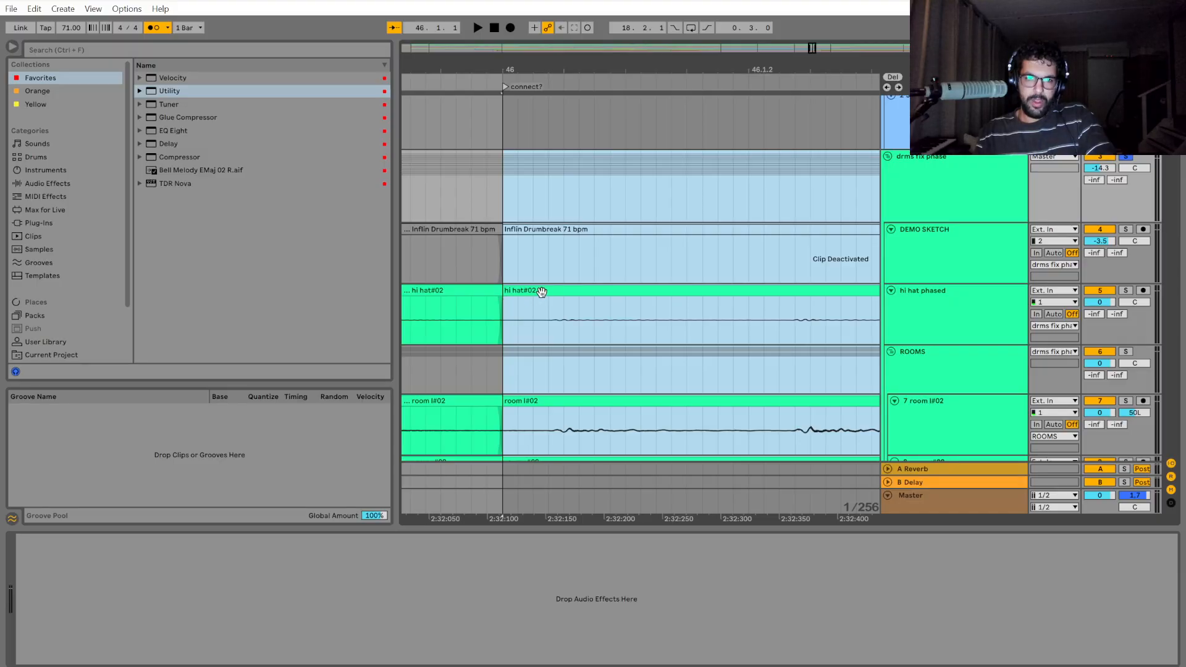
key(Left)
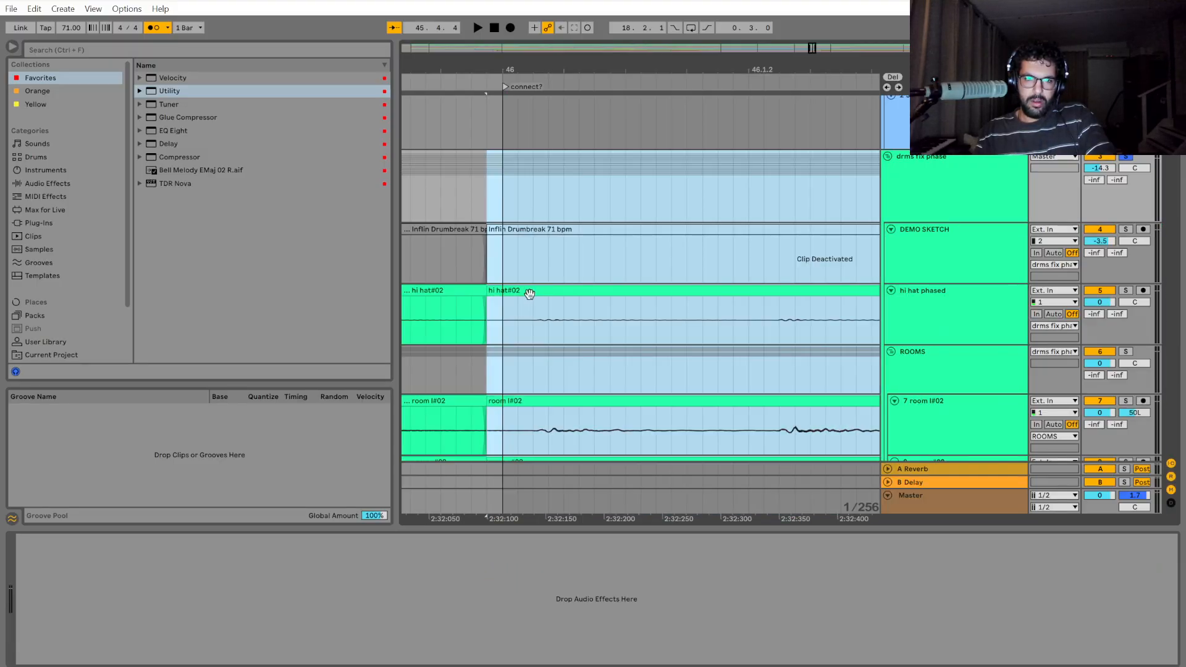
Play back the shifted drum section from shortly before bar 46 and again from bar 46.
scroll(537, 308, down, 5)
key(space)
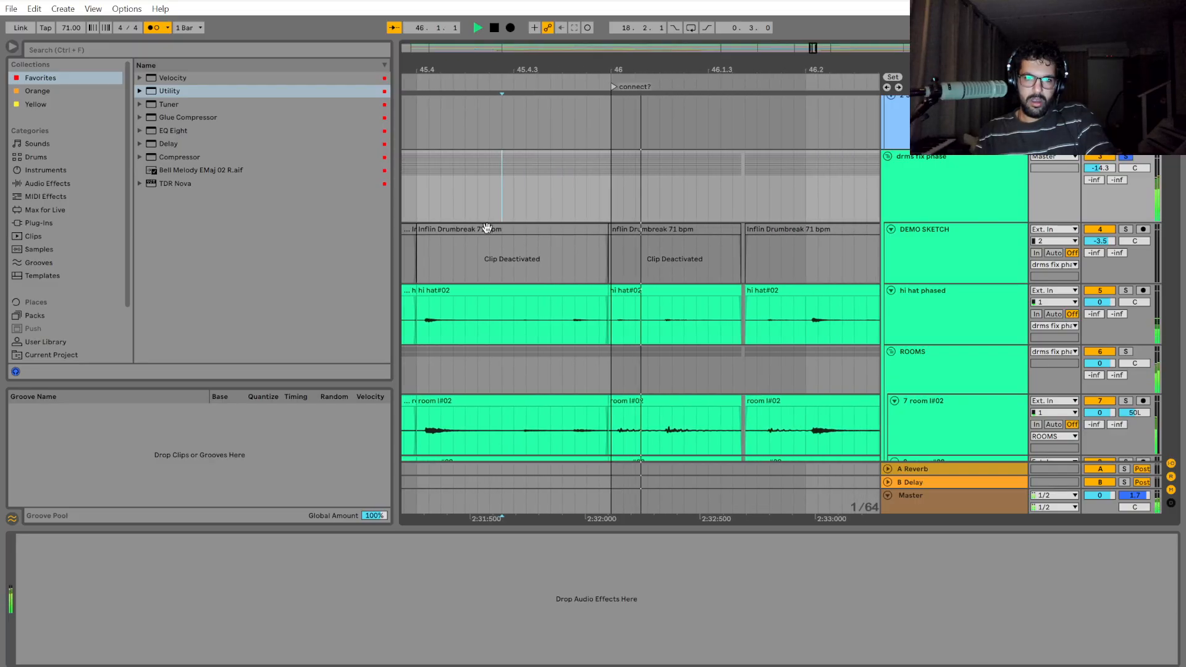
key(space)
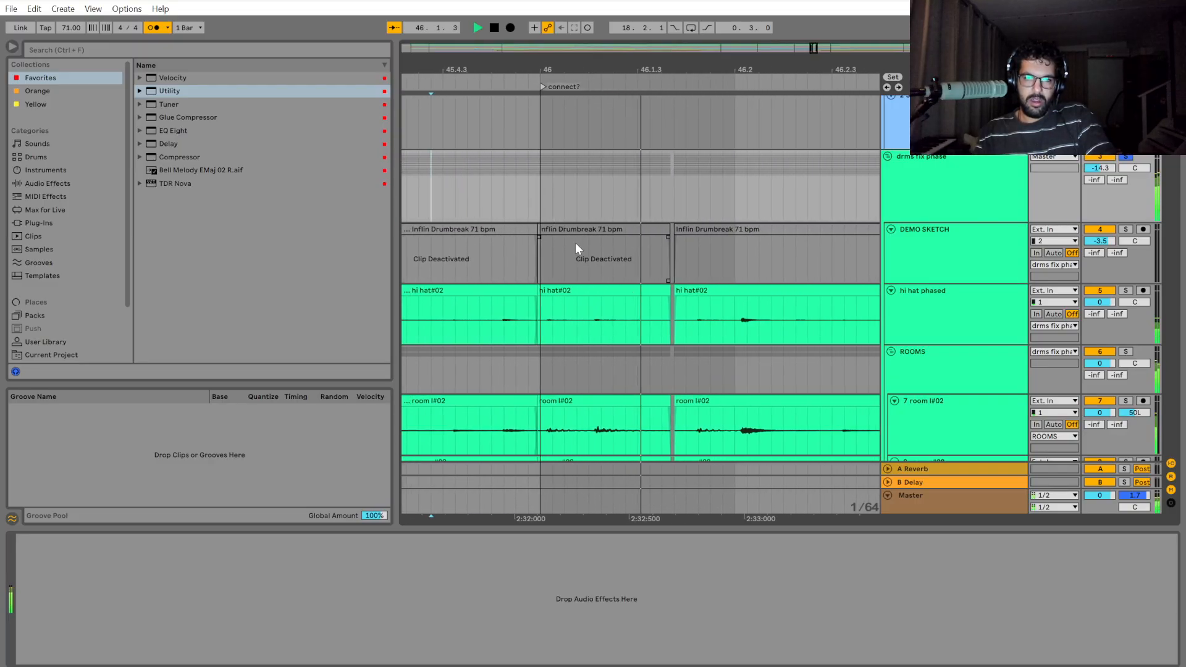
key(space)
key(space)
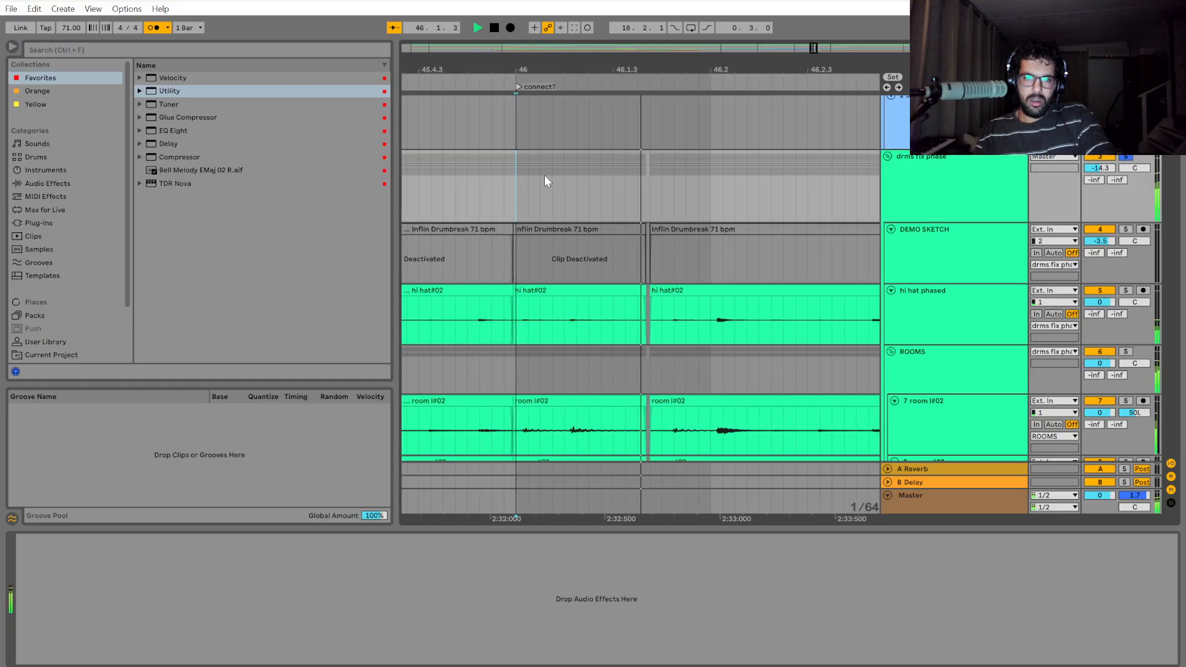
key(space)
Split the drum group at 46.2 and shift the short section just before it a 1/64 note earlier.
scroll(526, 200, up, 2)
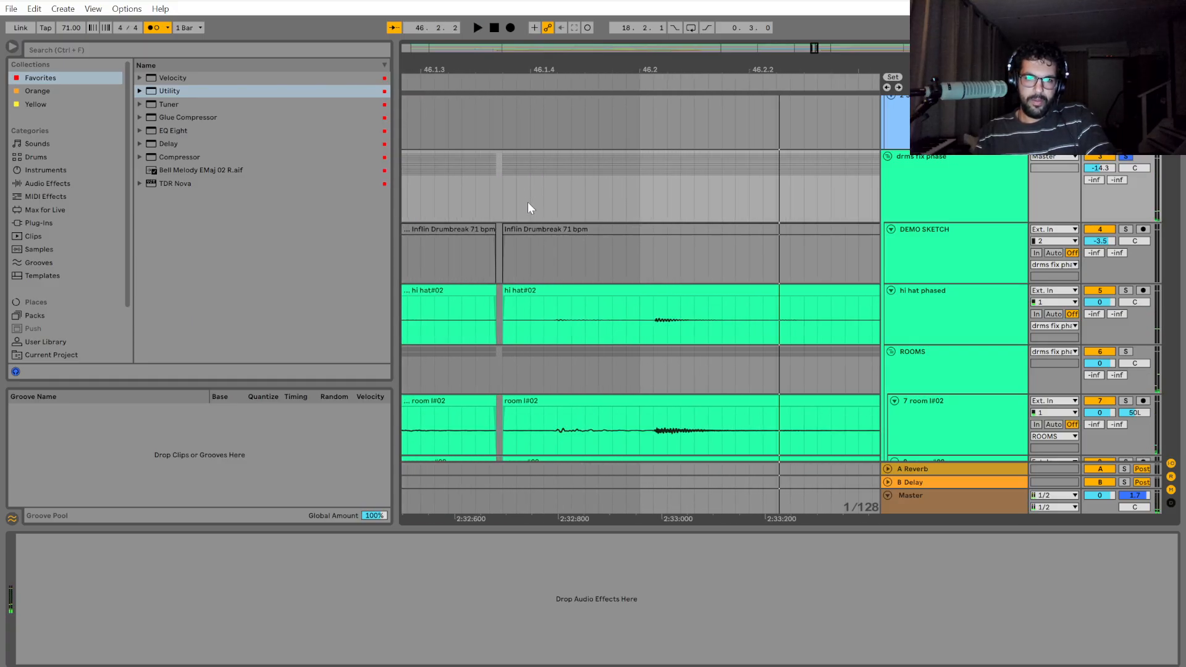
scroll(560, 211, down, 2)
drag(591, 202, 550, 198)
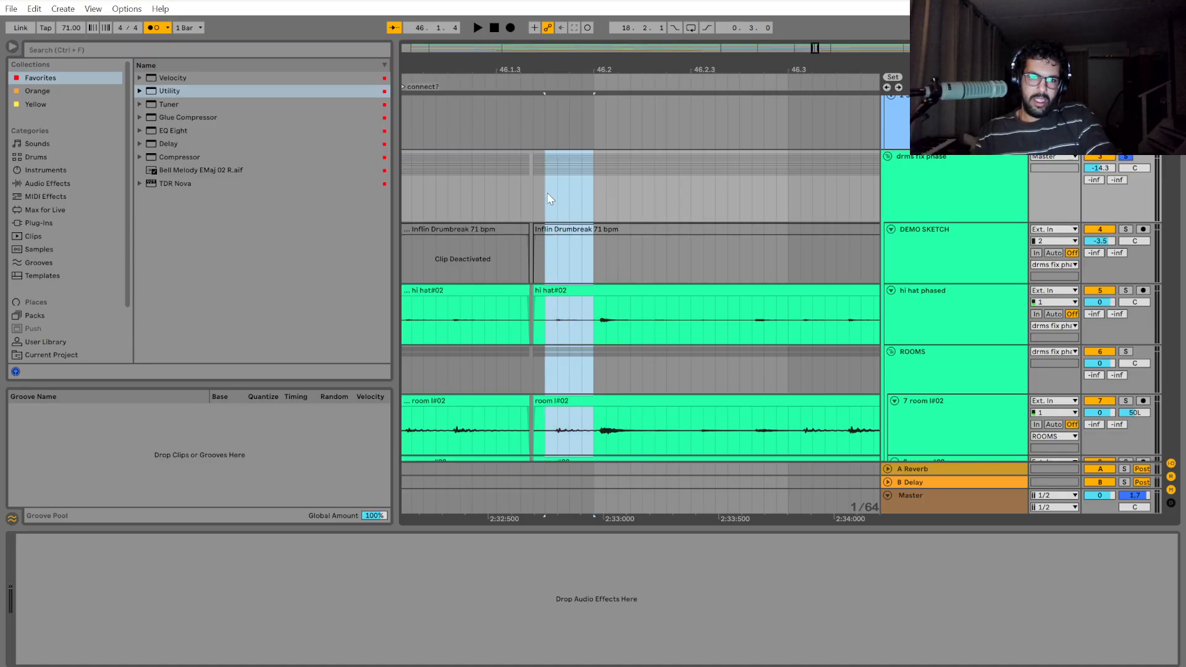
key(ctrl+e)
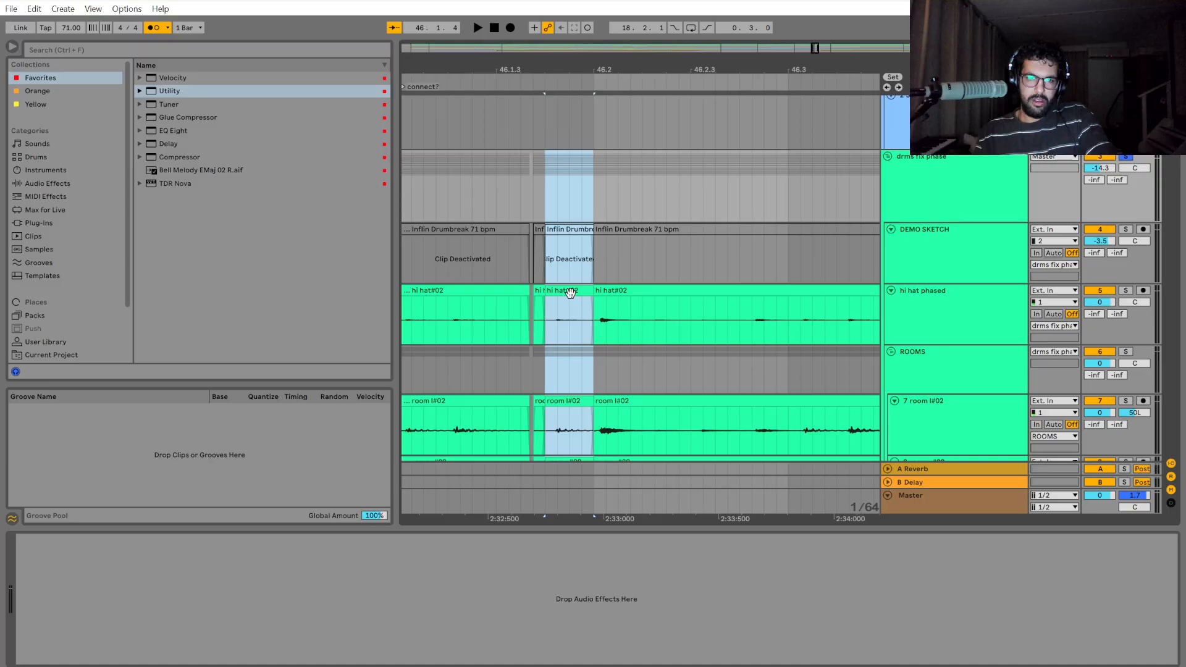
drag(570, 292, 522, 291)
Close the gap before 46.2 by extending the start of the following drum clips back to the shifted section.
drag(594, 195, 789, 203)
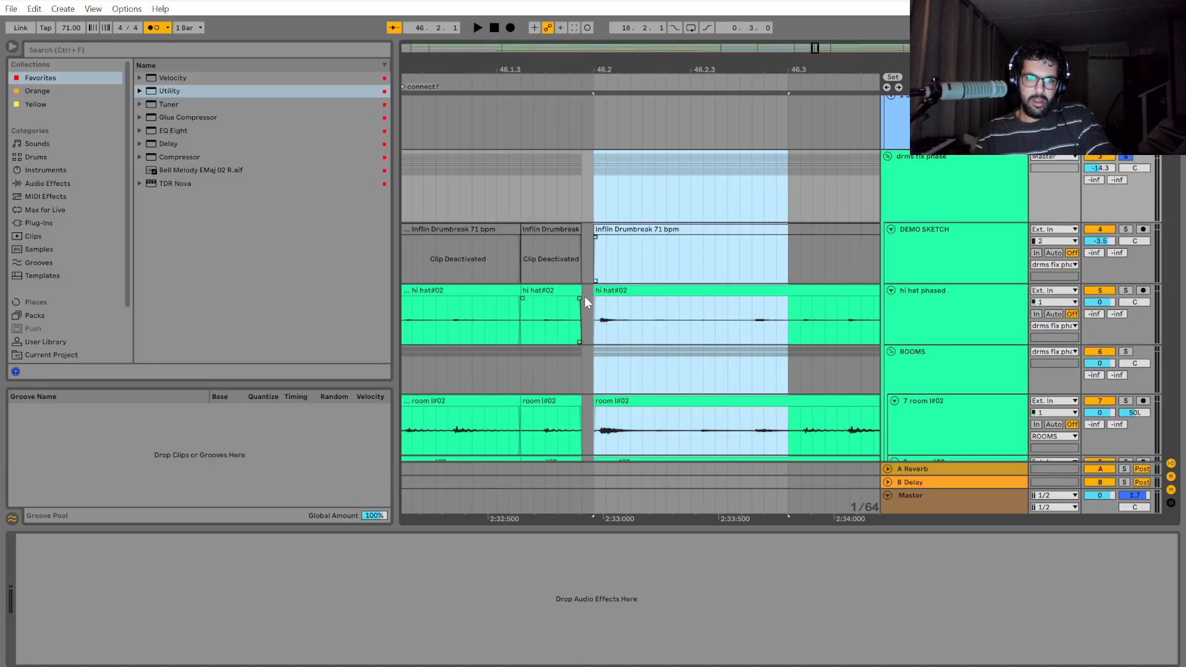
drag(595, 291, 582, 291)
scroll(613, 356, down, 5)
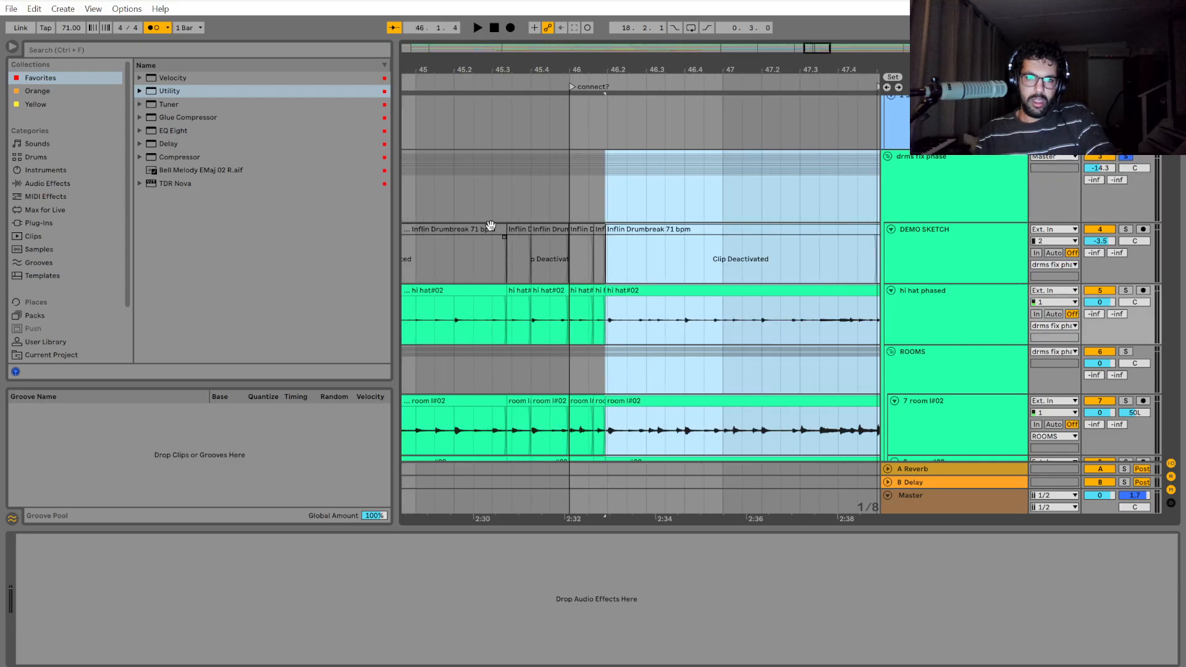
Play back the drums repeatedly from around bar 46 to check the timing of the hits near 46.2.
click(420, 196)
key(space)
scroll(738, 213, up, 4)
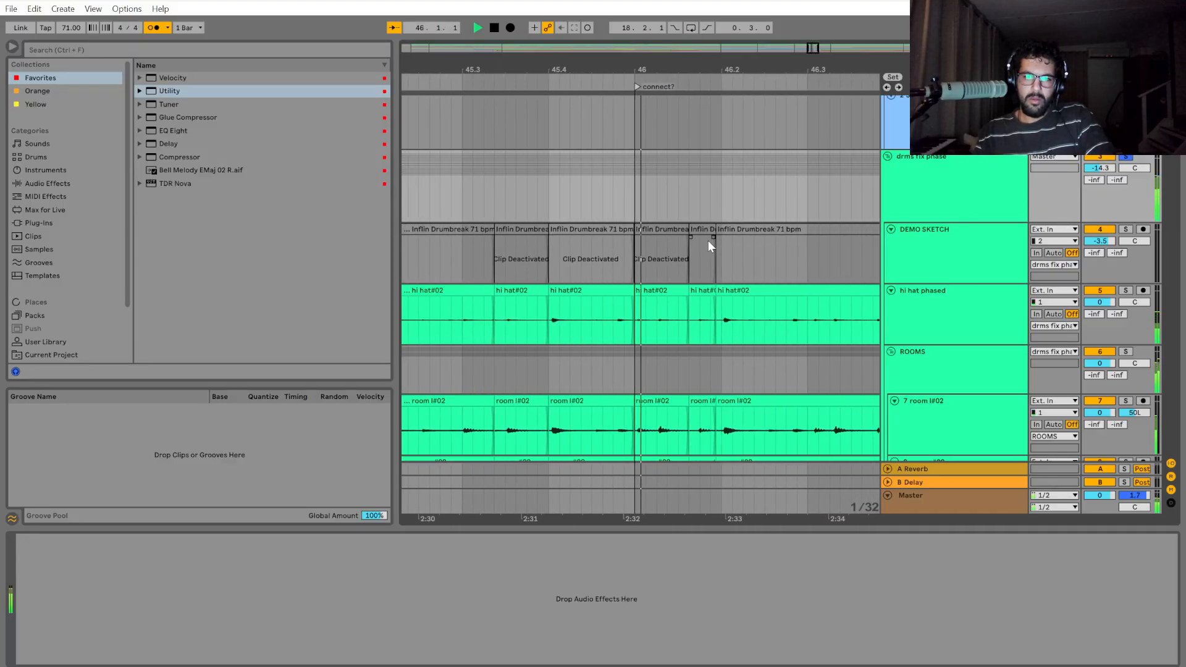
key(space)
key(space)
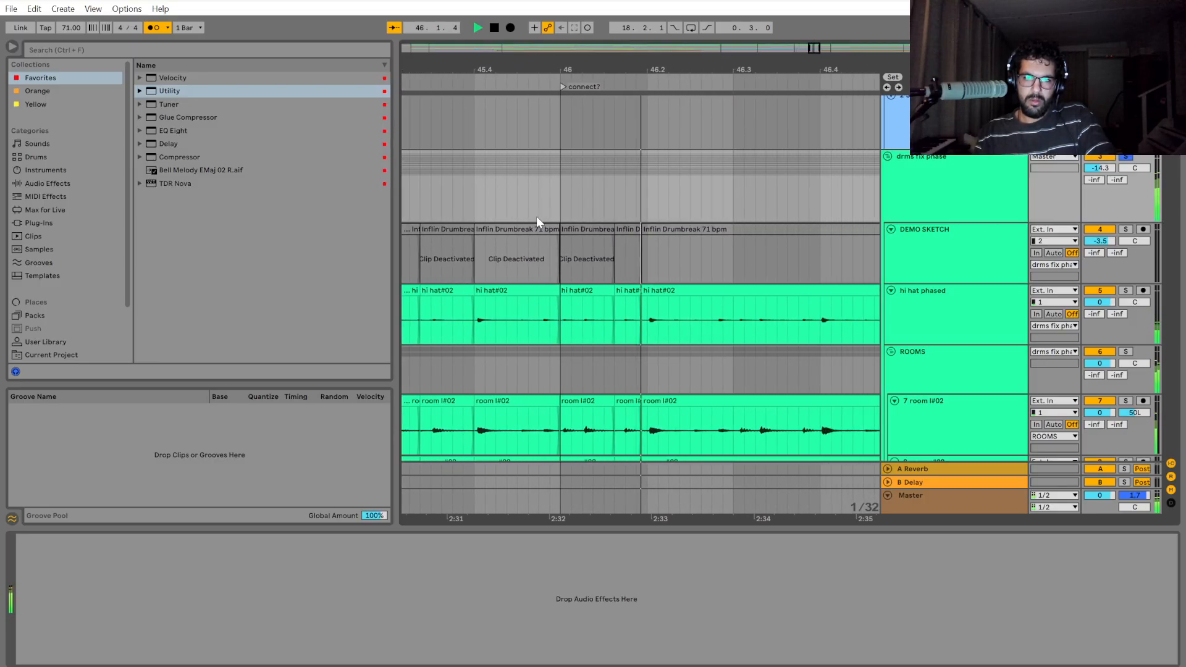
key(space)
click(503, 199)
key(space)
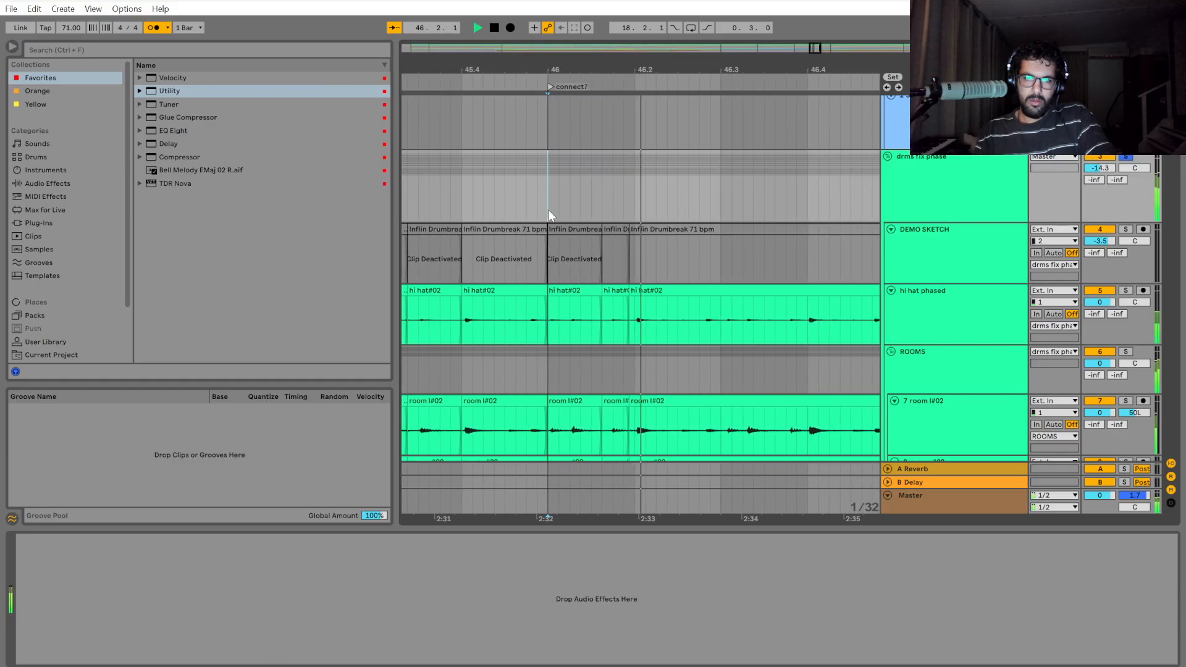
key(space)
scroll(665, 248, up, 3)
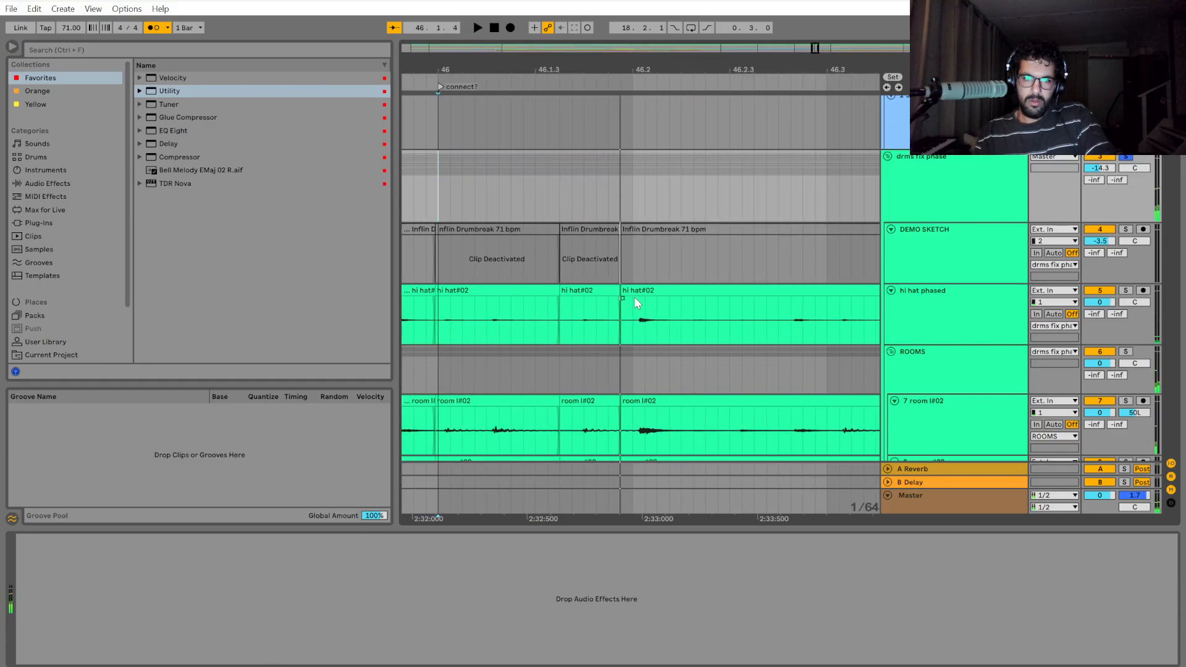
key(space)
key(space)
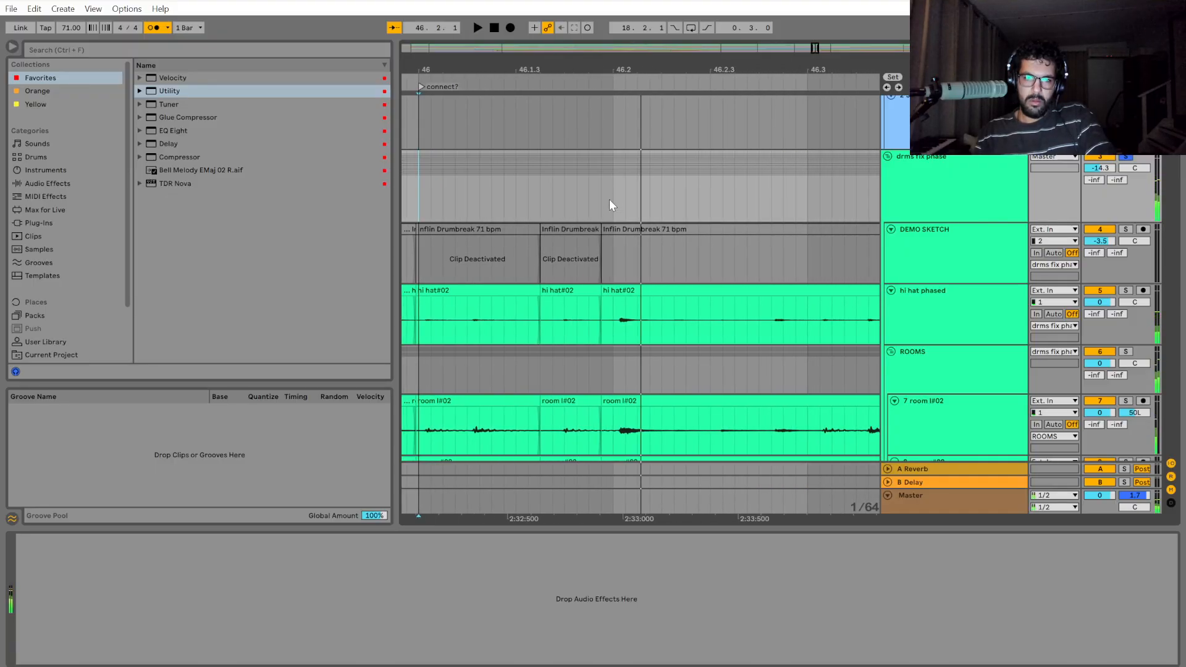
Select the drum group from 46.2 to 46.3 and play back that section.
drag(615, 165, 748, 184)
key(space)
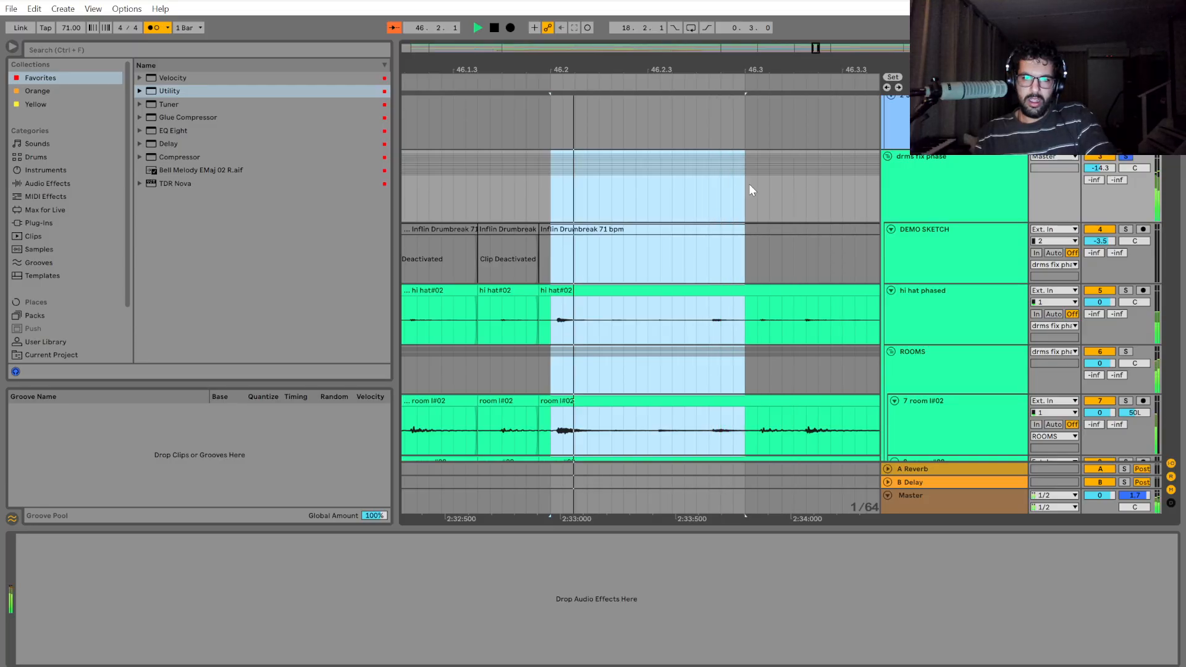
key(space)
key(space)
key(space)
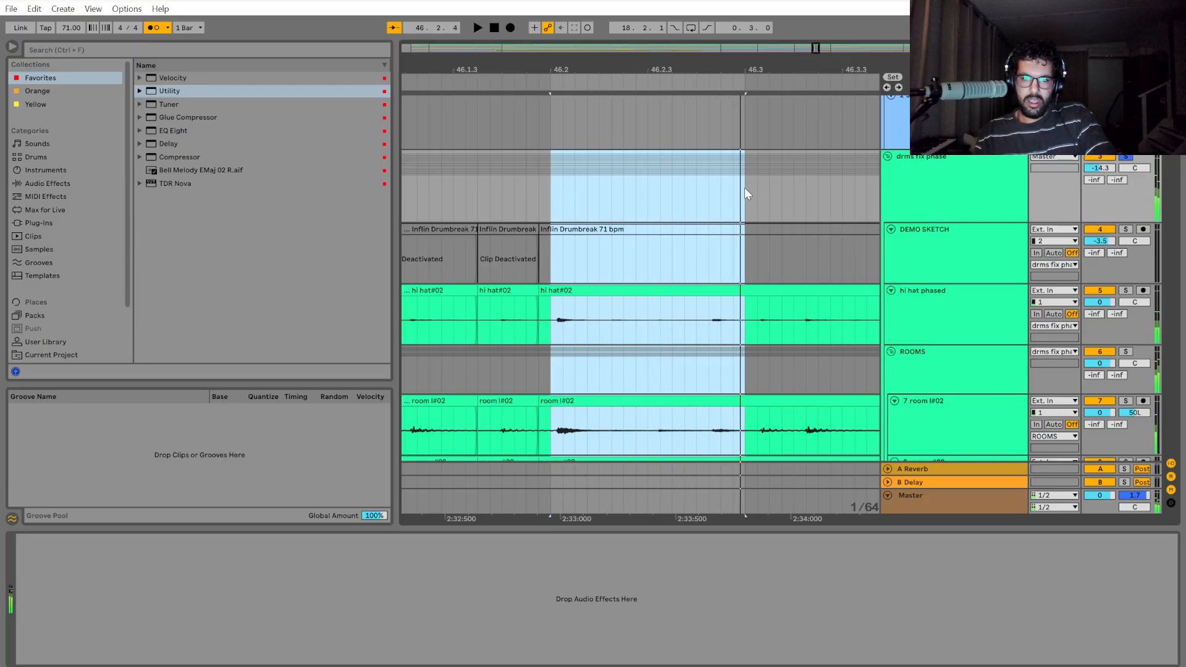
Split the drum group at 46.2 and 46.3 and shift the section between them a 1/128 note earlier.
drag(746, 187, 750, 185)
scroll(561, 283, up, 4)
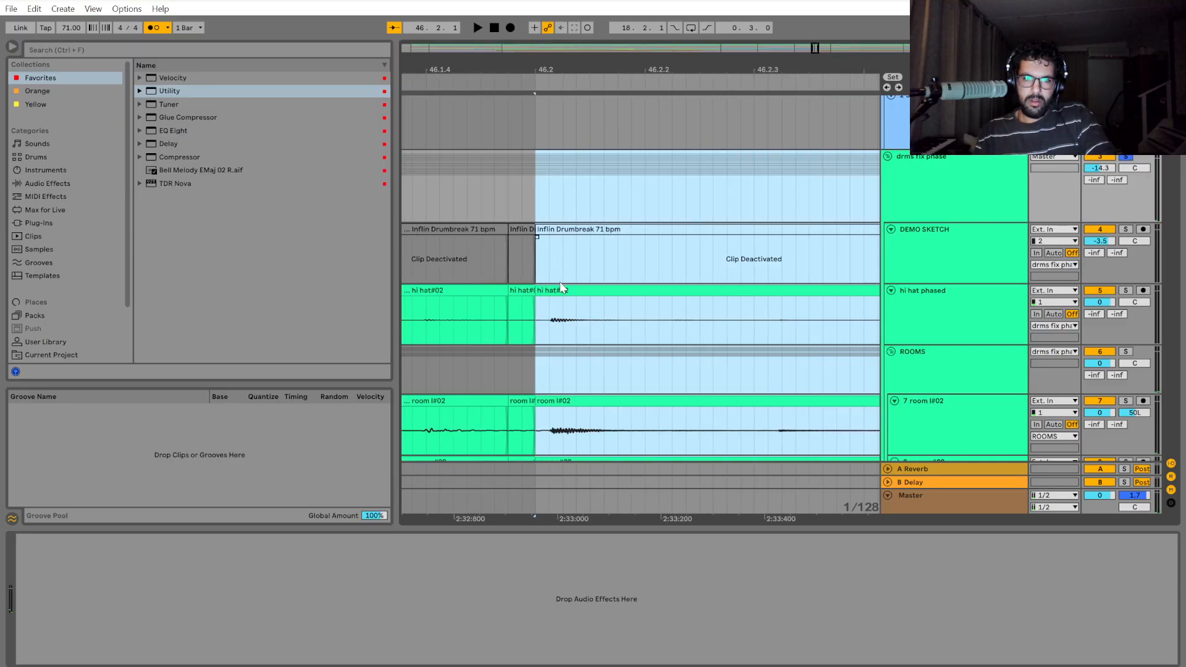
scroll(560, 284, up, 2)
drag(558, 288, 535, 293)
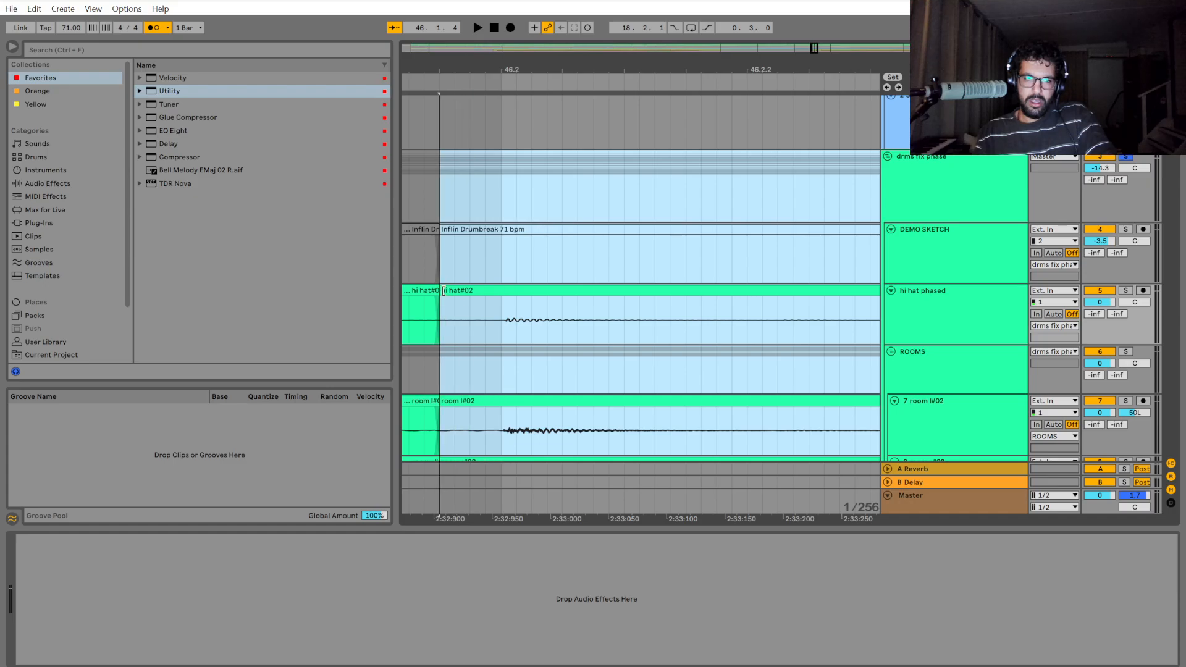
Play back the shifted section from bar 46 and examine the join at 46.3.
scroll(496, 355, down, 5)
click(420, 216)
key(space)
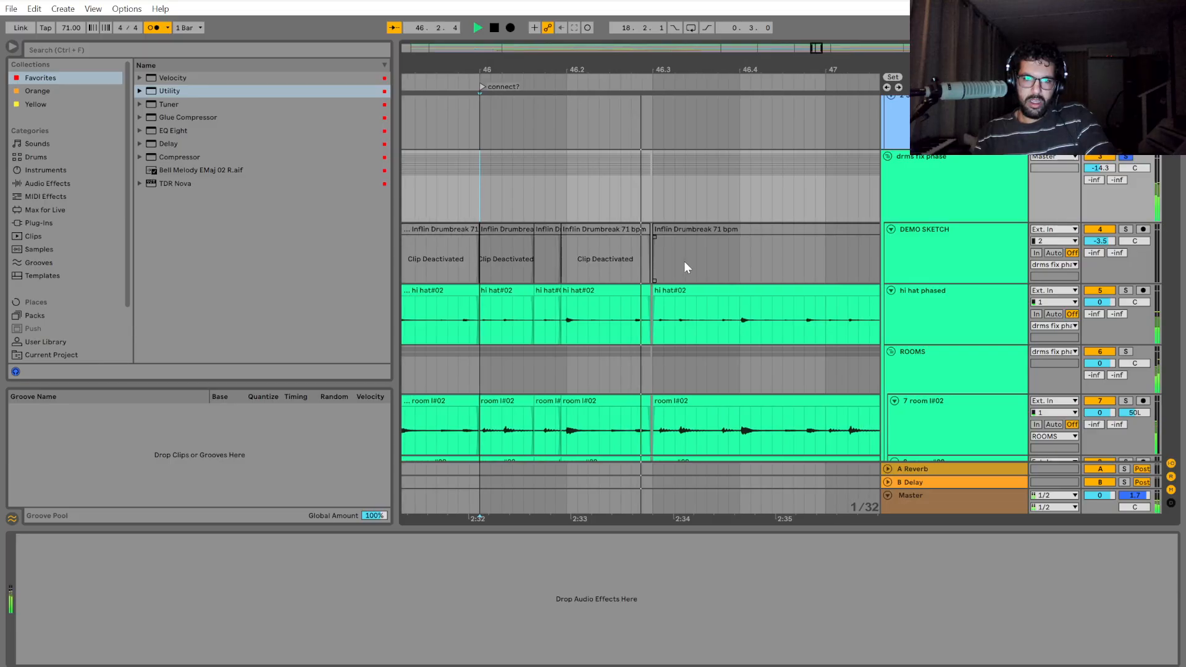
key(space)
scroll(635, 291, up, 5)
scroll(635, 292, down, 3)
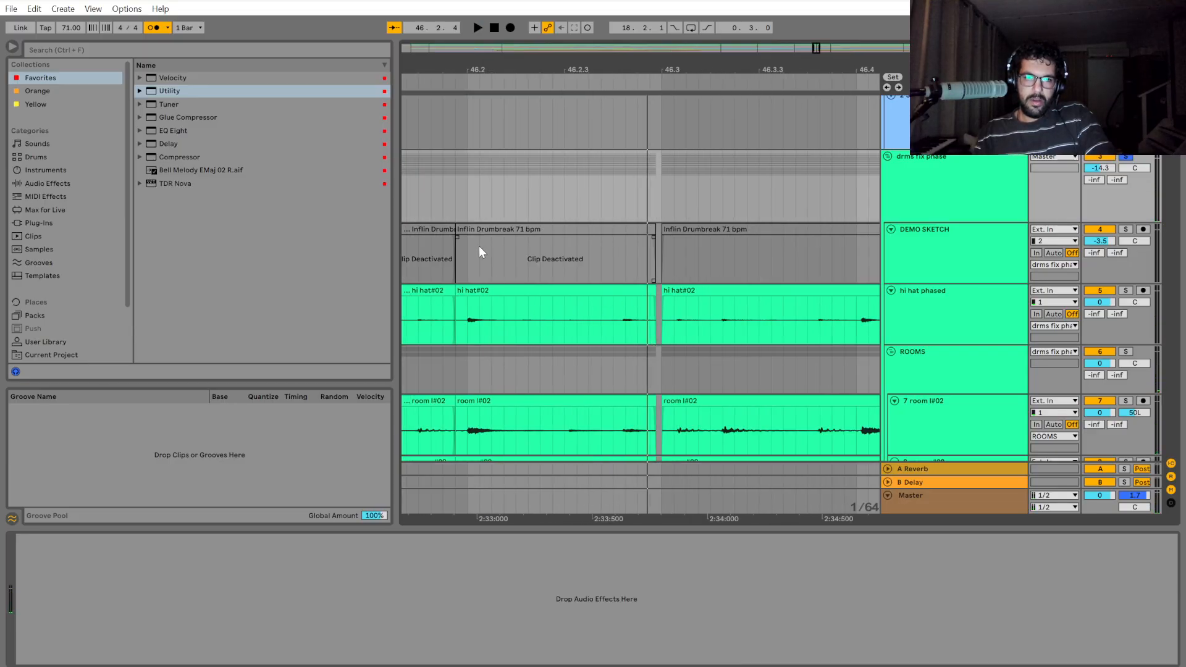
Split the drum section between 46.2 and 46.3 at 46.2.3.
click(571, 319)
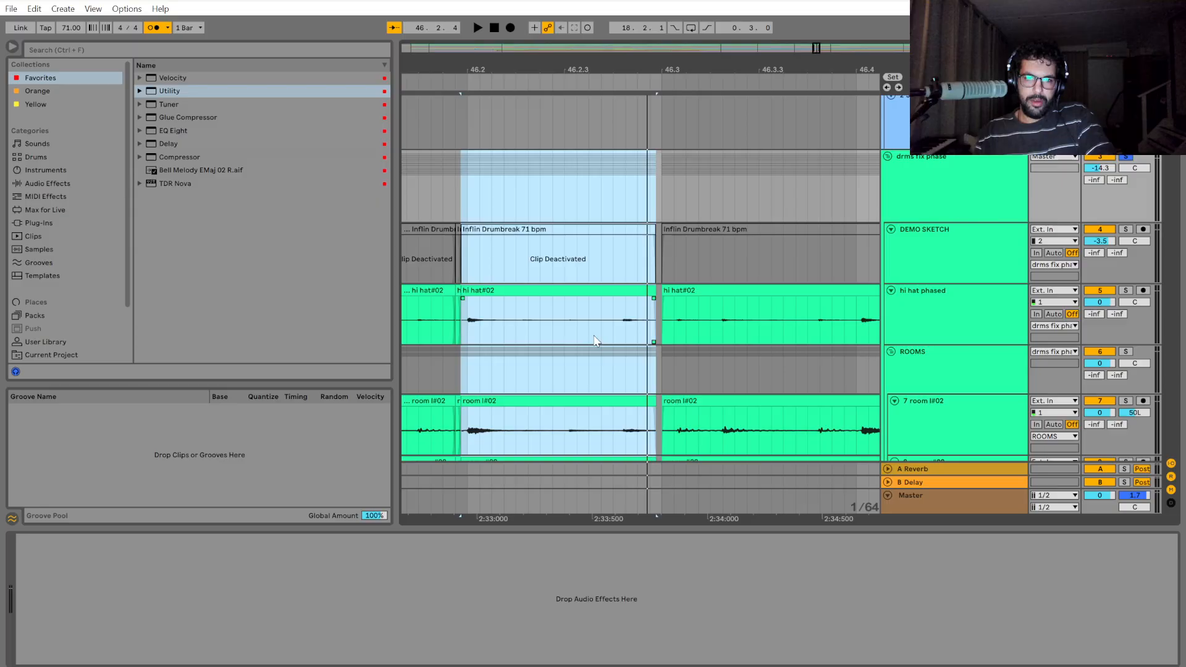
click(600, 318)
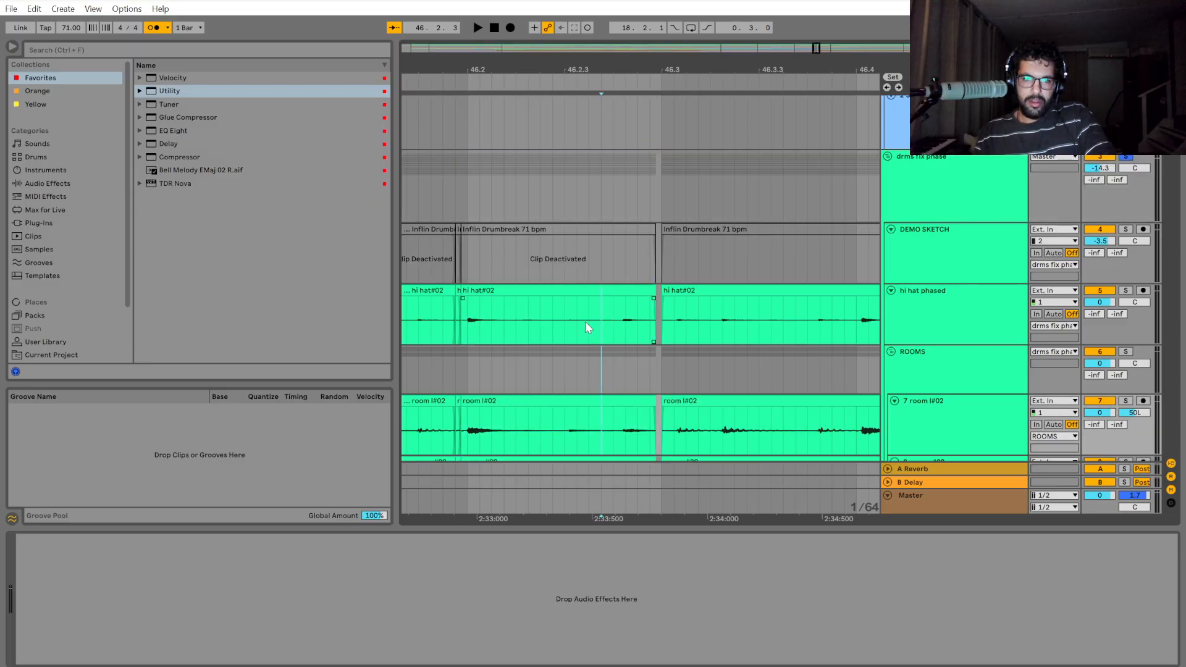
drag(564, 183, 650, 247)
key(ctrl+e)
Try to shift the drum section from 46.2 to 46.2.3 another 1/128 note earlier, and undo the shift.
drag(561, 203, 468, 210)
scroll(472, 371, up, 2)
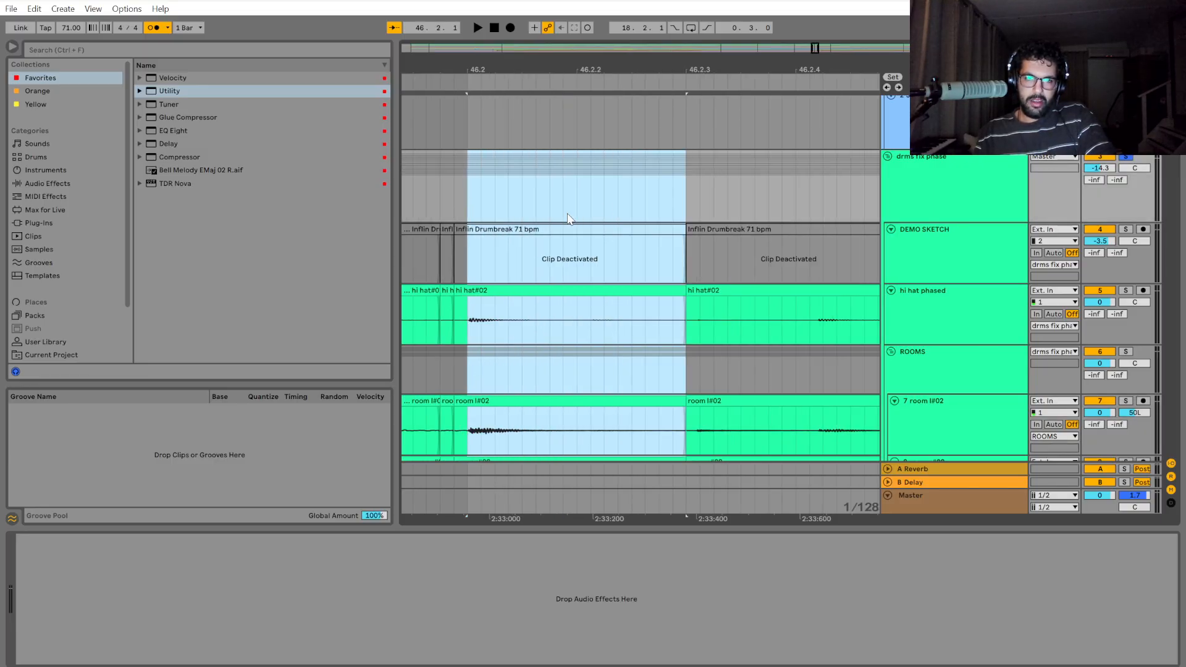
drag(685, 197, 452, 194)
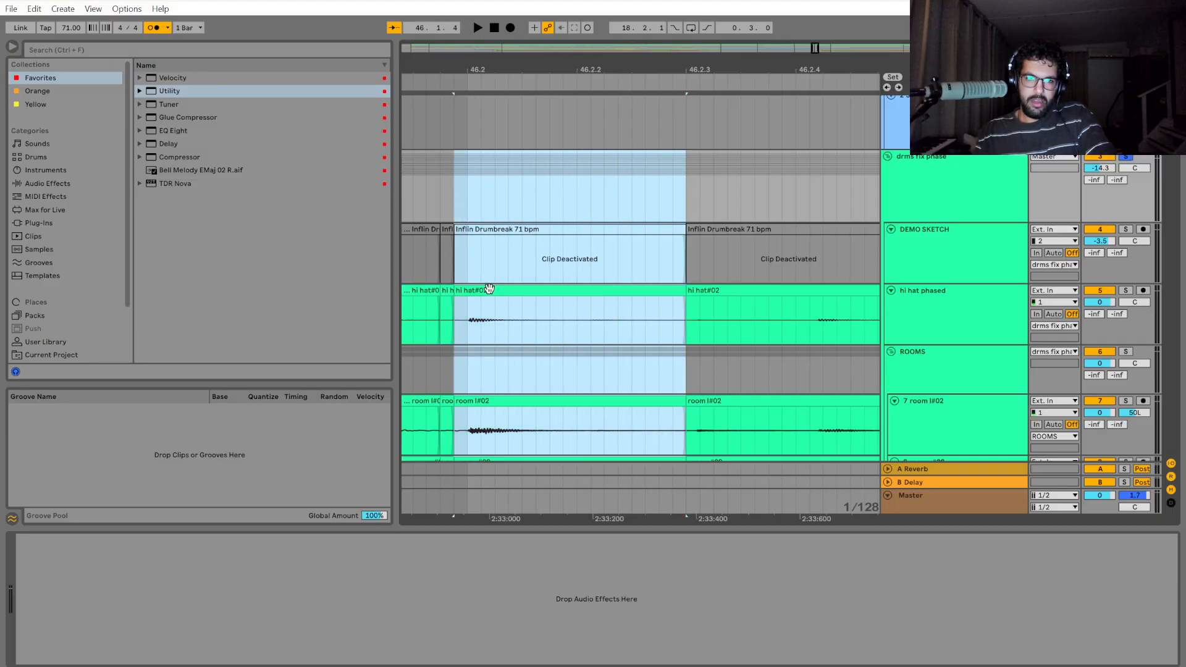
drag(488, 289, 474, 290)
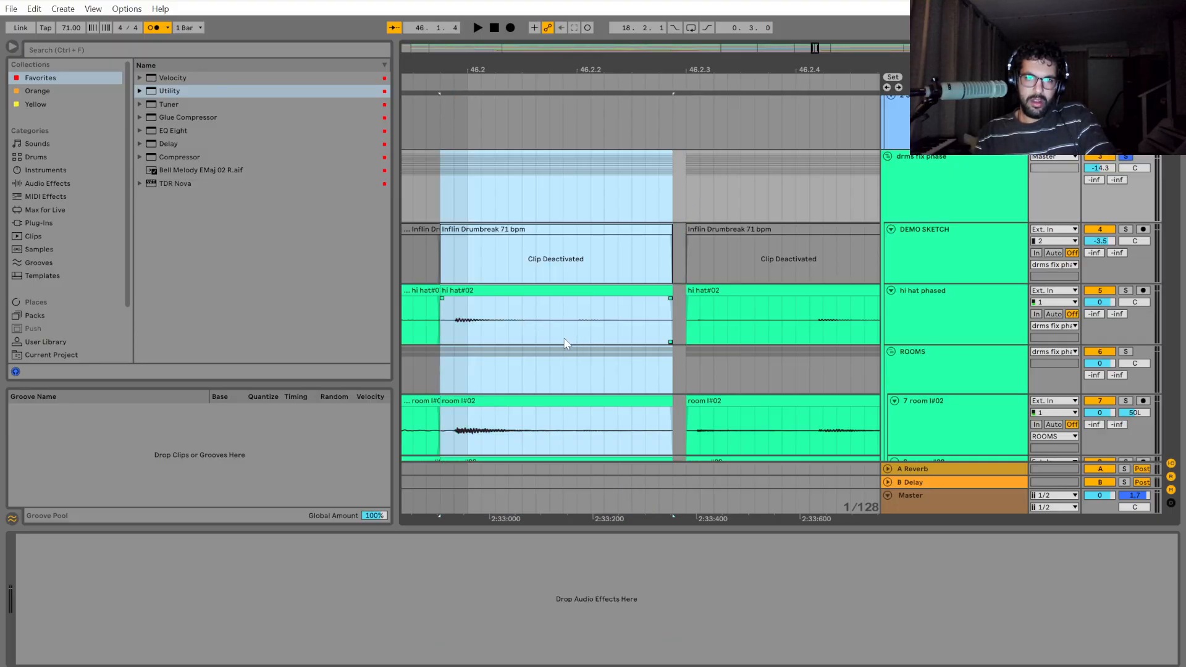
key(ctrl+z)
scroll(645, 315, down, 2)
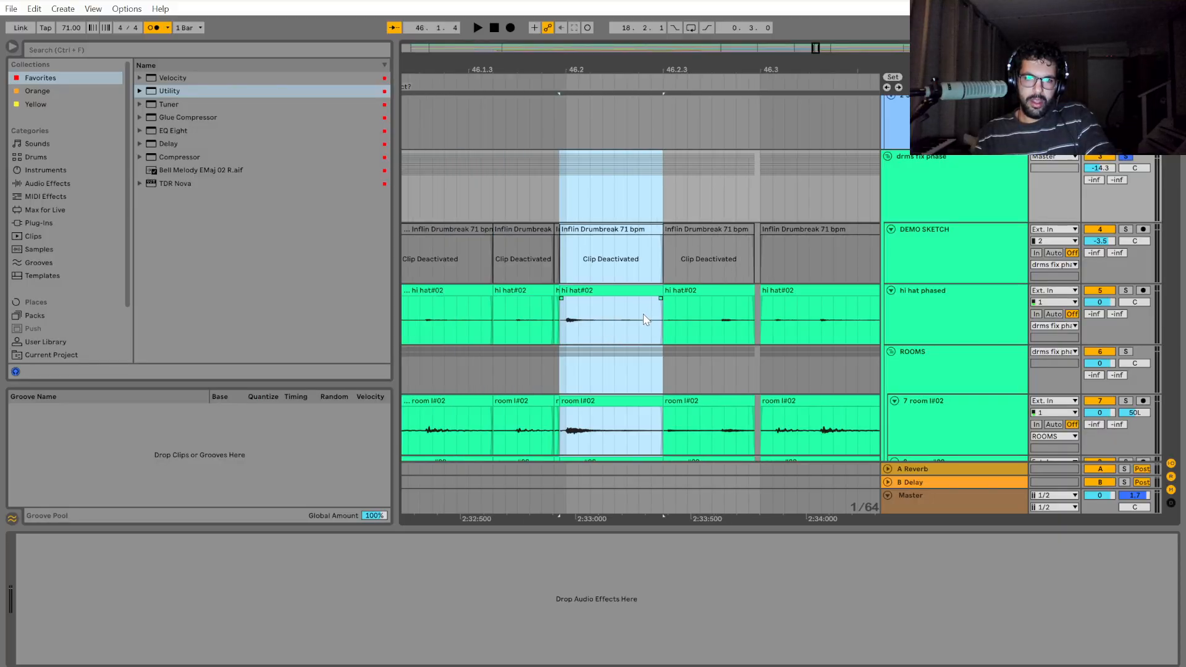
Shift the drum section between 46.2.3 and 46.3 a 1/128 note later to close the gap before 46.3.
scroll(666, 271, up, 2)
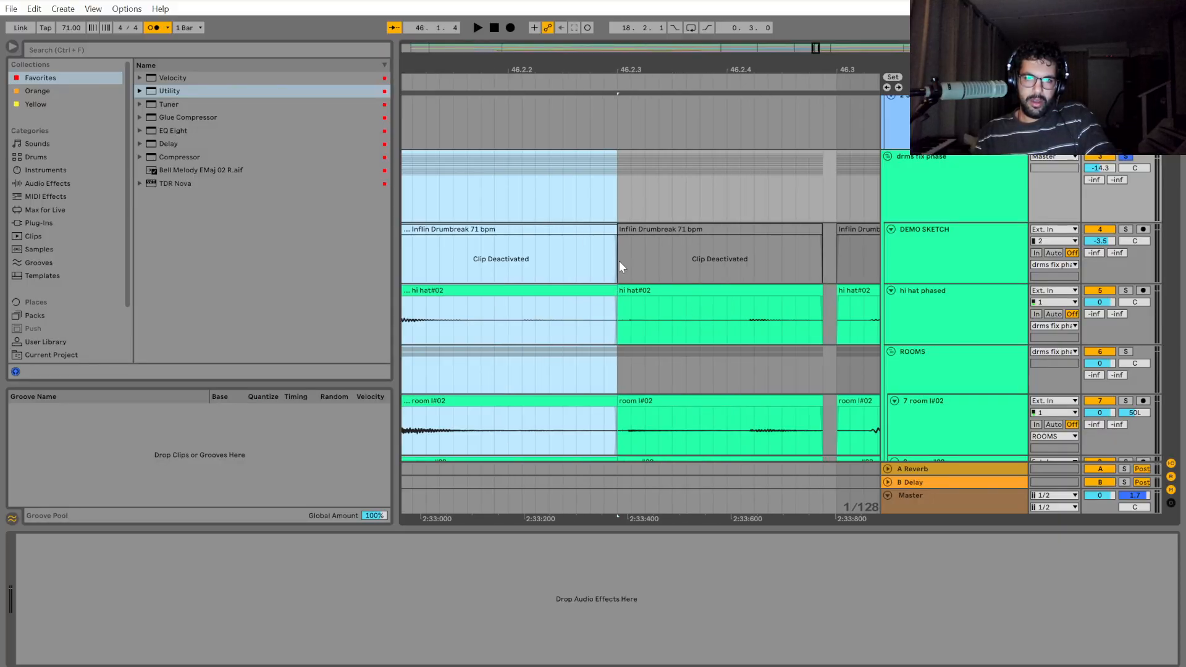
click(633, 291)
shift+click(657, 396)
scroll(654, 391, up, 1)
click(617, 219)
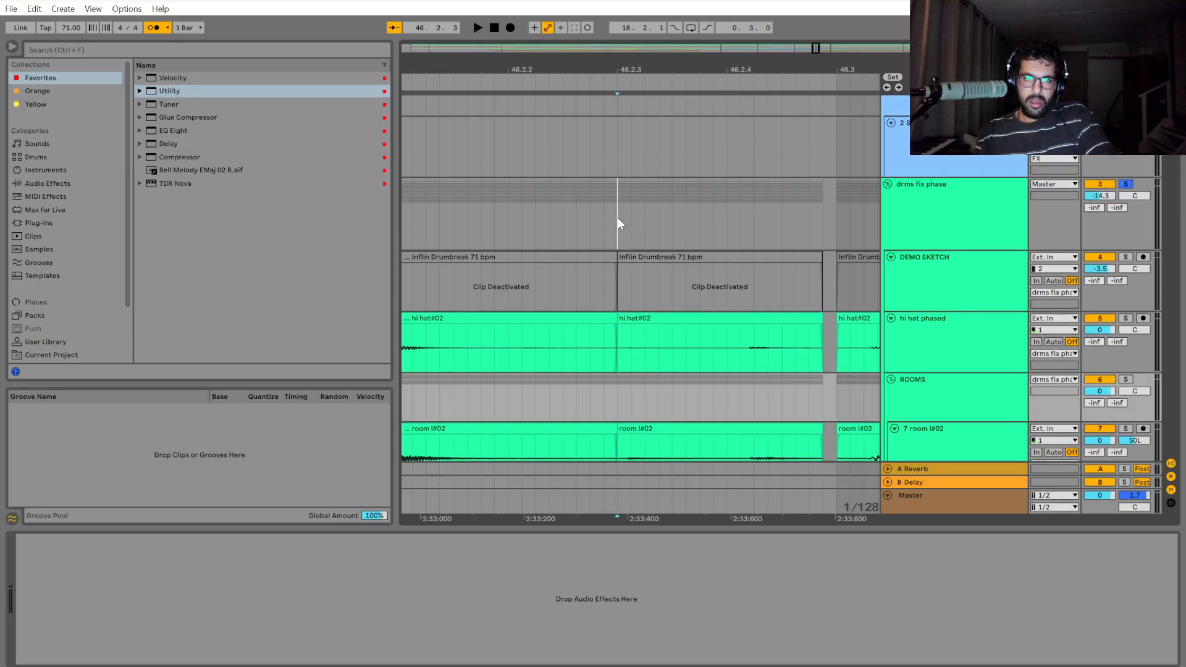
mouse_move(619, 224)
mouse_down()
mouse_move(825, 223)
mouse_move(837, 238)
mouse_up()
drag(785, 317, 799, 319)
Play back the drums from bar 45 through the edited sections of bar 46.
scroll(665, 370, down, 5)
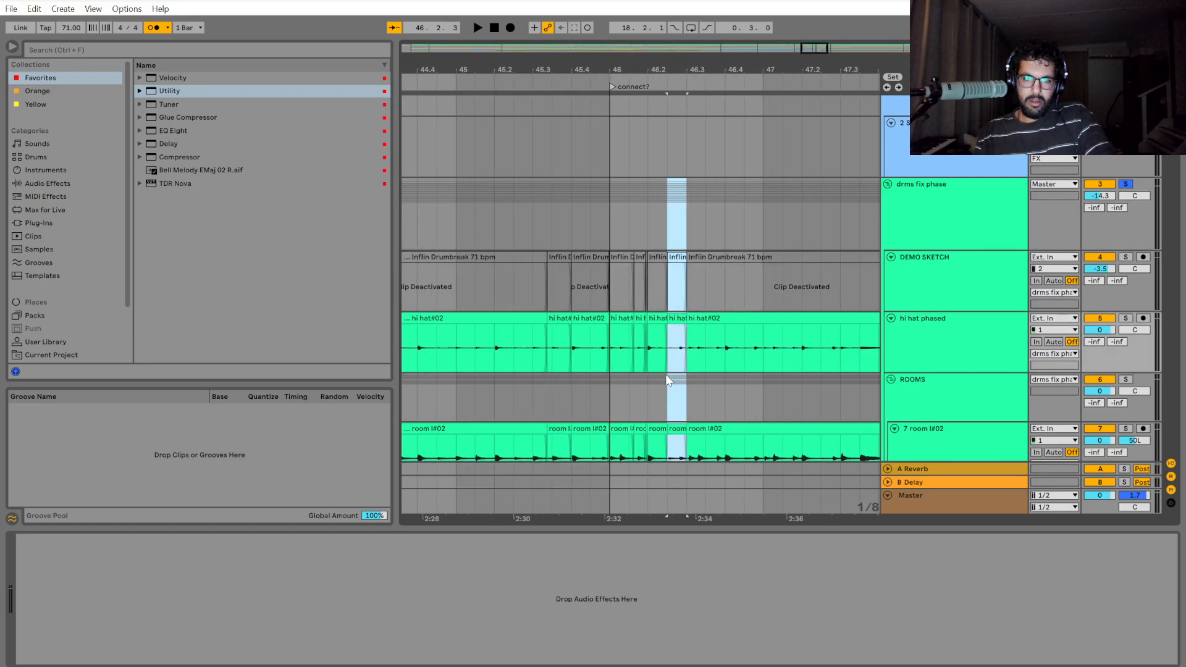
click(465, 220)
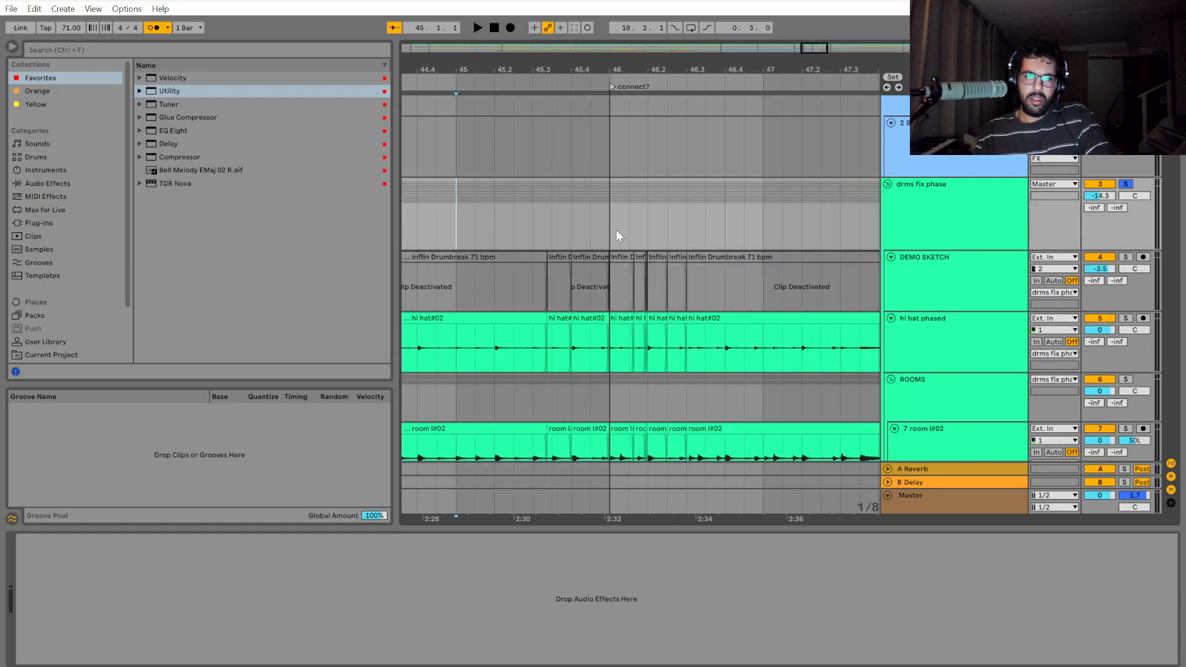
key(space)
scroll(742, 273, down, 2)
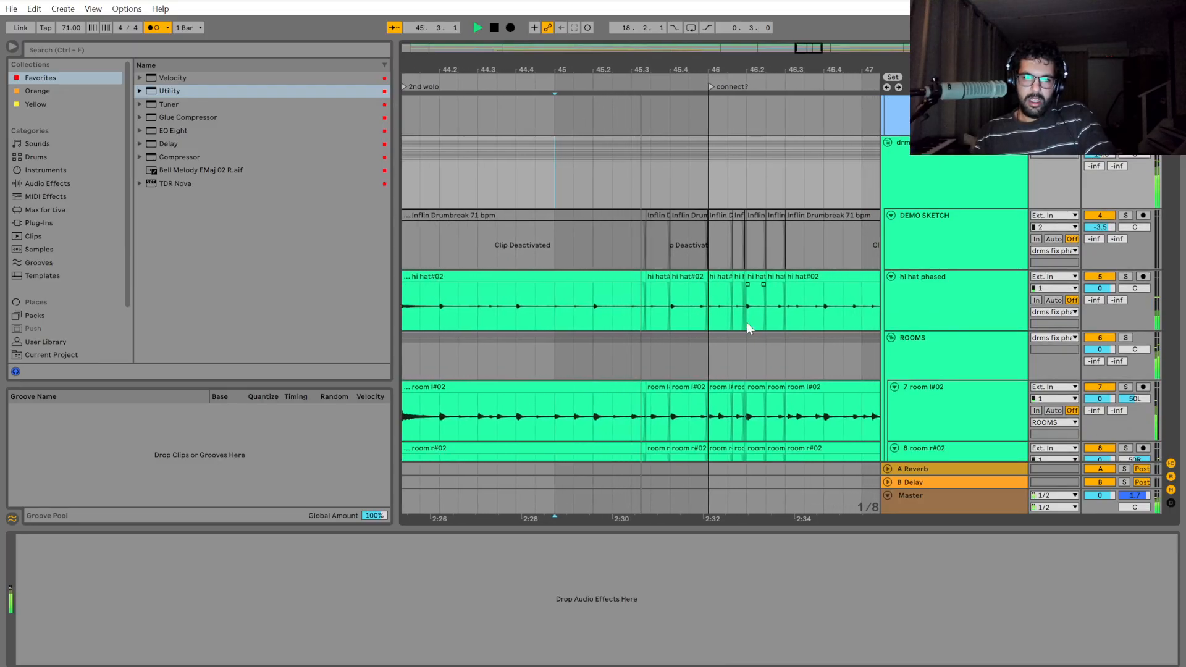
scroll(731, 330, up, 4)
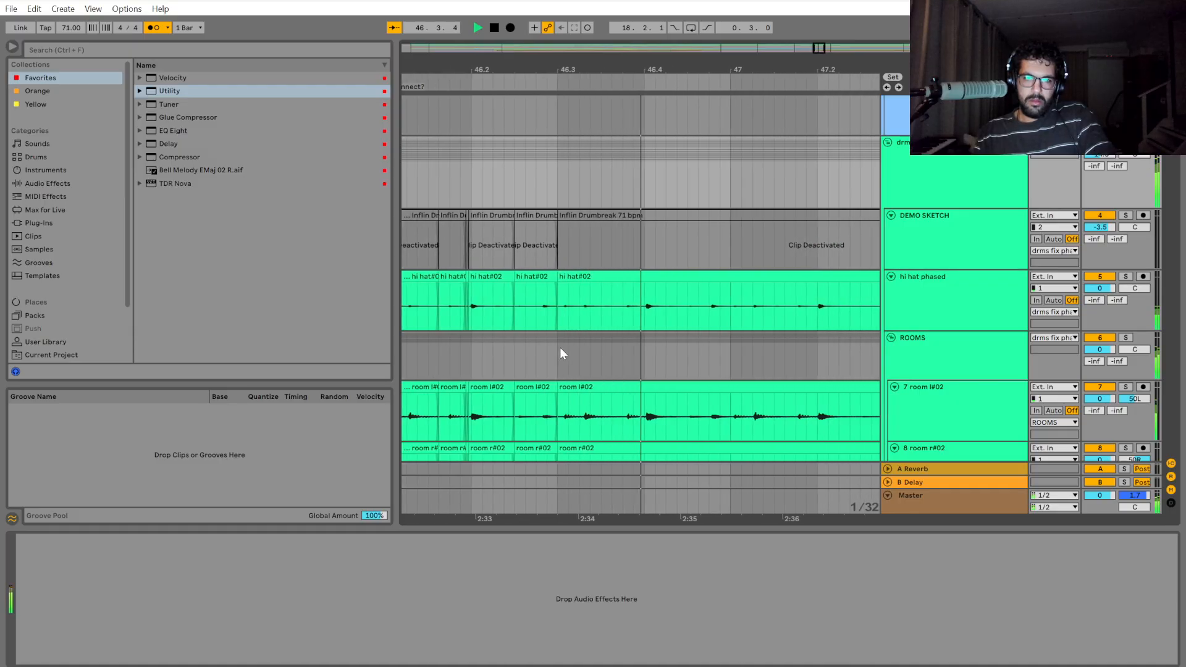
scroll(517, 290, down, 4)
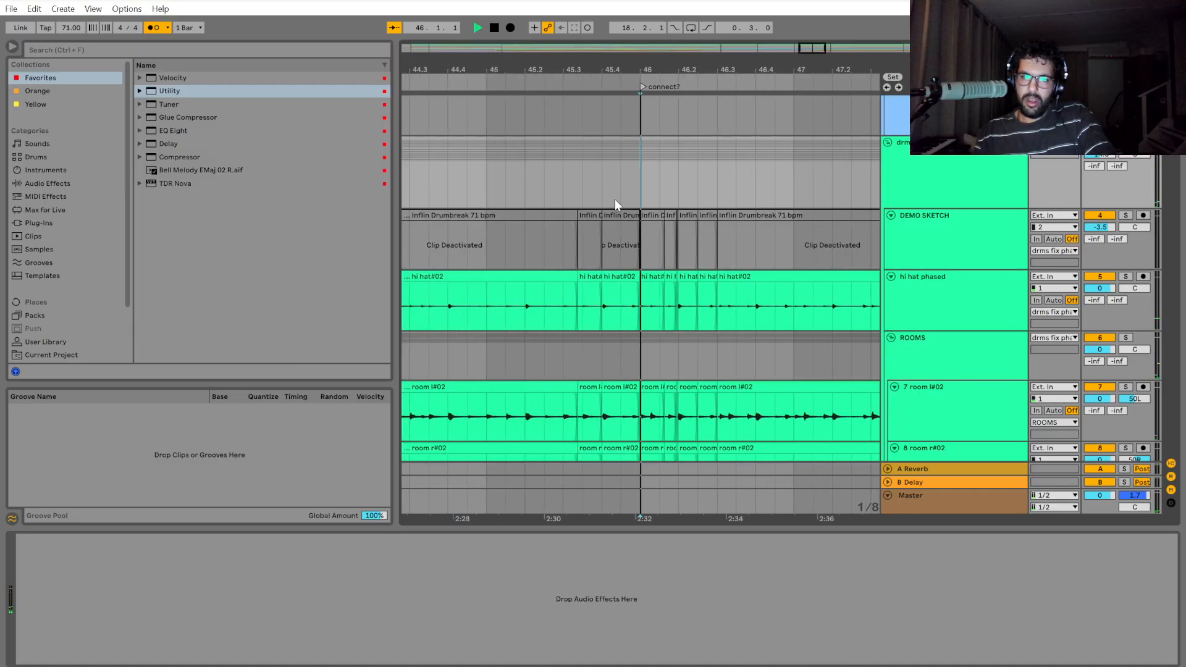
Replay the drums from bar 46 several times, checking the hits between 46.2.3 and 46.3.
scroll(682, 254, up, 6)
key(space)
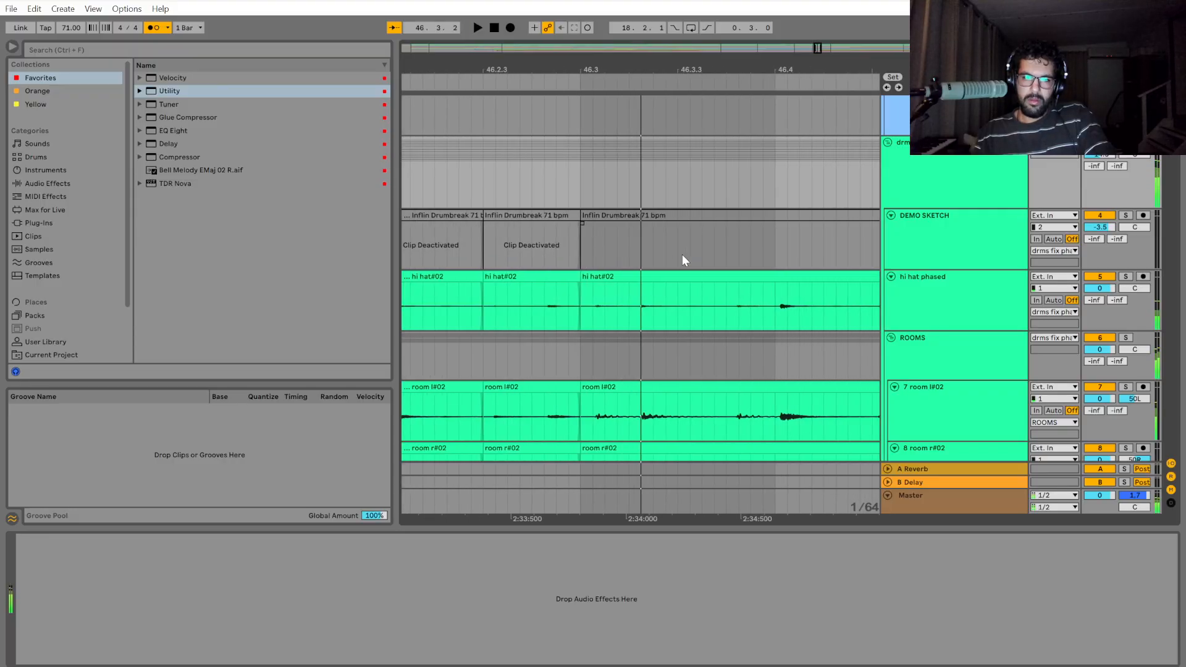
key(space)
key(space)
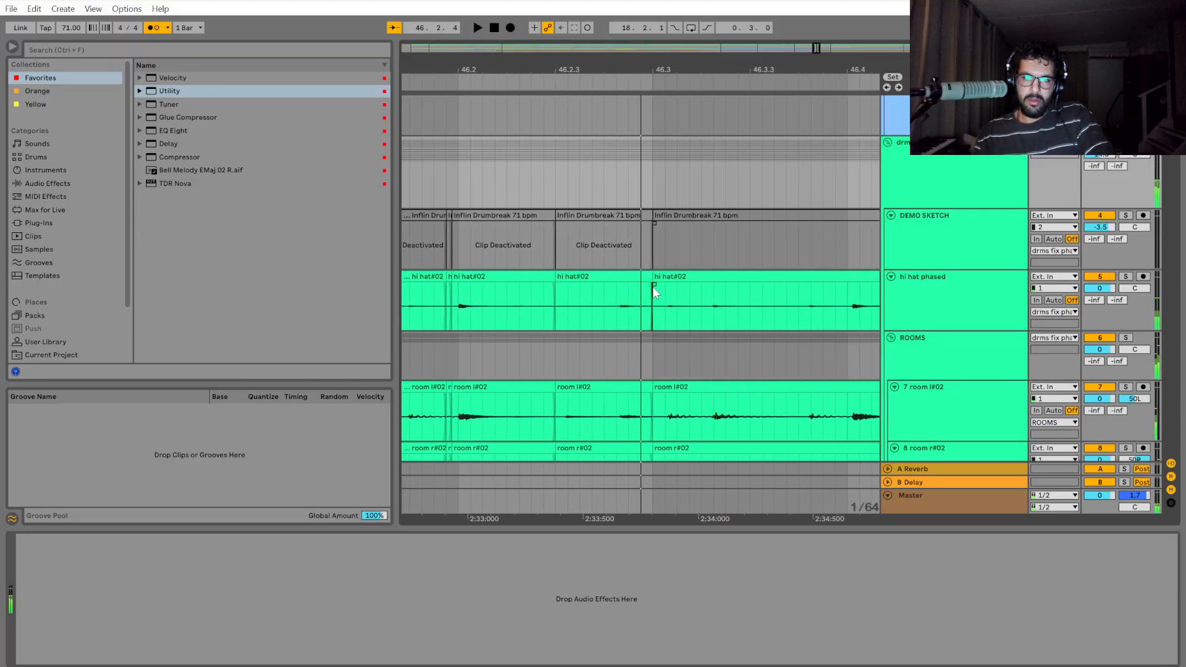
key(space)
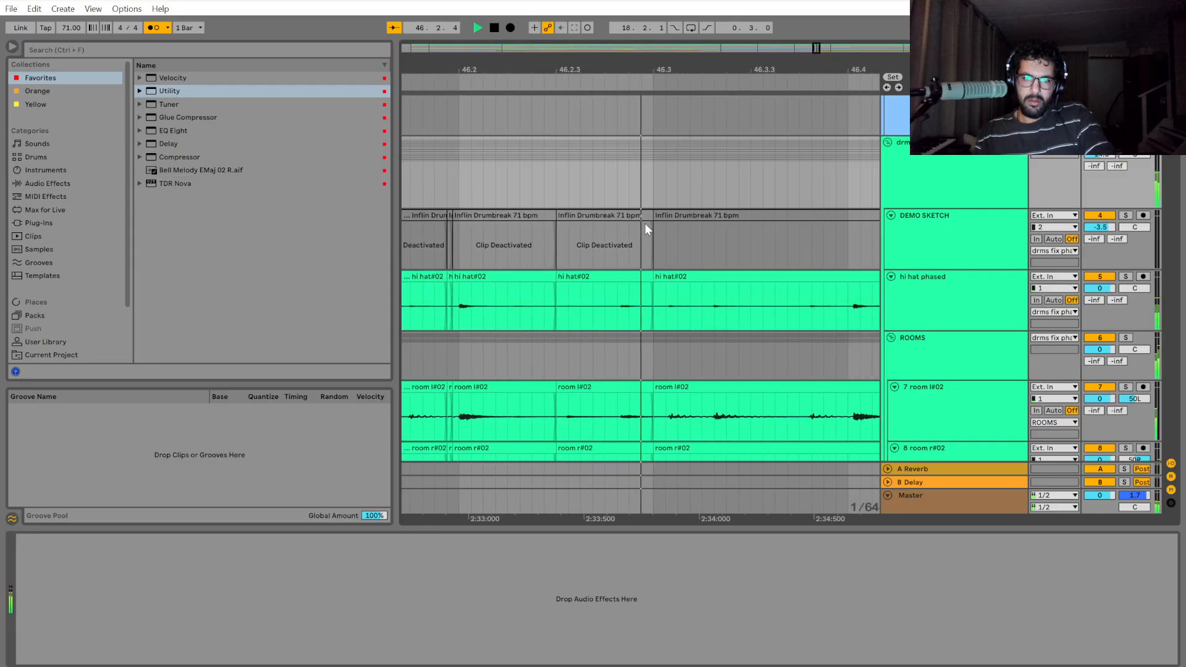
key(space)
key(space)
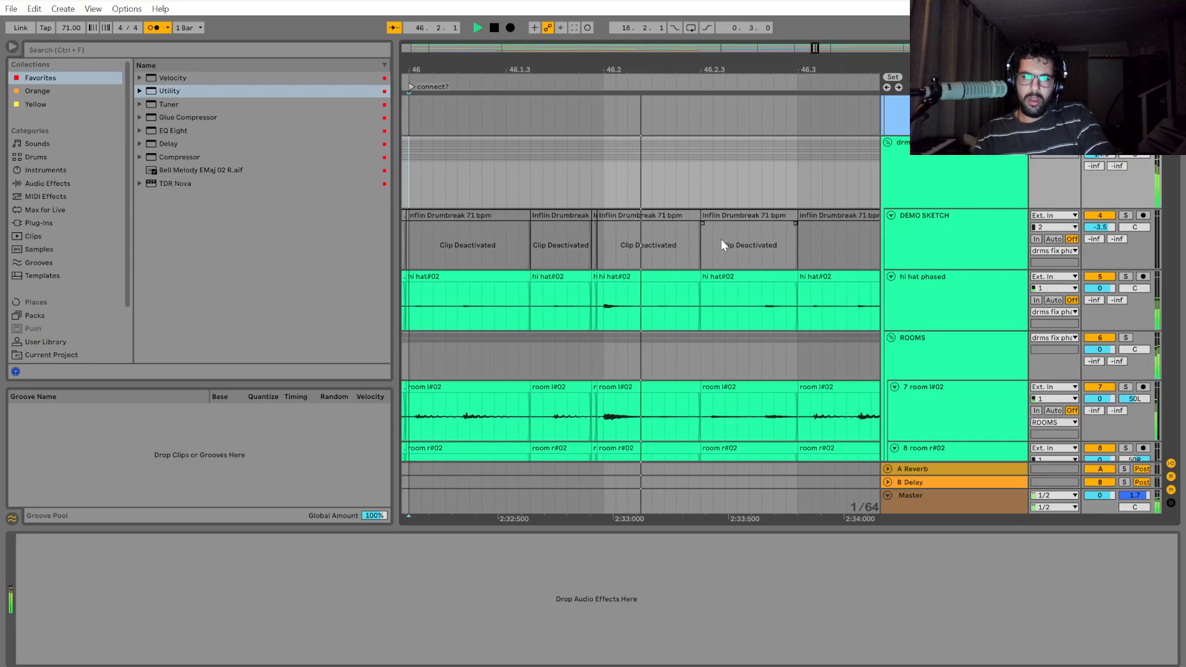
key(space)
Shift the drum section between 46.2.3 and 46.3 about 3/128 earlier so its hit lands on 46.2.4.
click(642, 298)
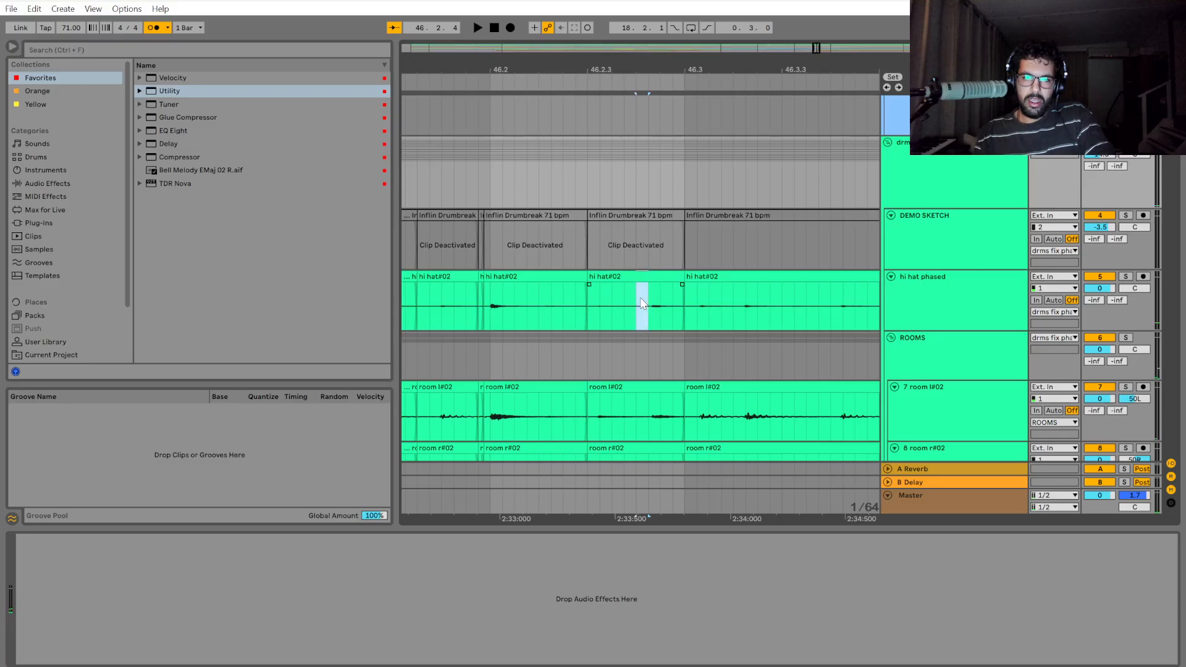
drag(675, 203, 593, 171)
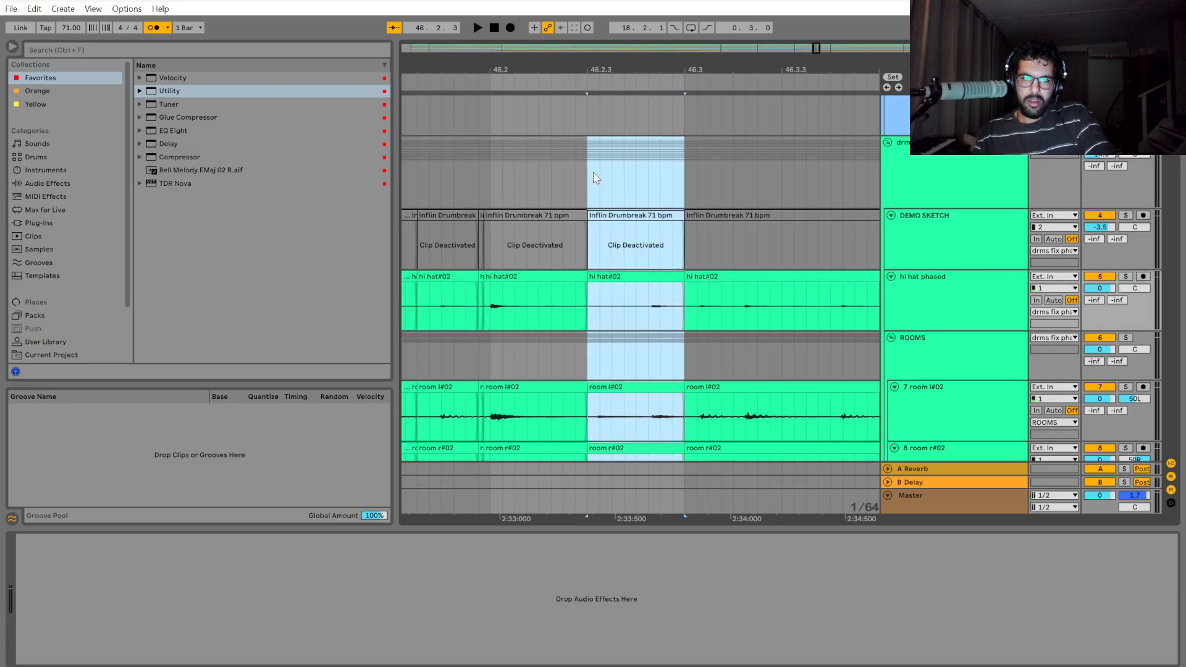
drag(619, 277, 619, 280)
scroll(624, 278, up, 2)
scroll(622, 281, down, 4)
Play back the drums from bar 46 past the gap before 46.3.
click(596, 298)
key(space)
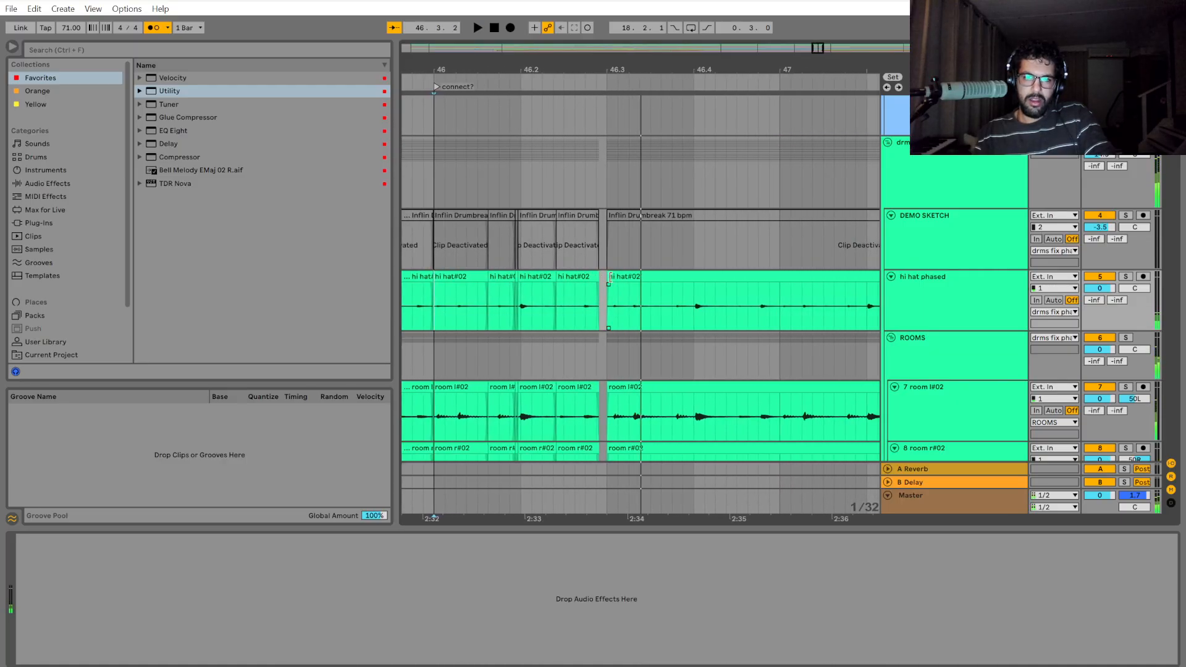
key(space)
Split the drum group at 46.3 and just after 46.4, and extend the new section's start back to close the gap before 46.3.
drag(611, 179, 705, 187)
key(ctrl+e)
scroll(607, 288, up, 4)
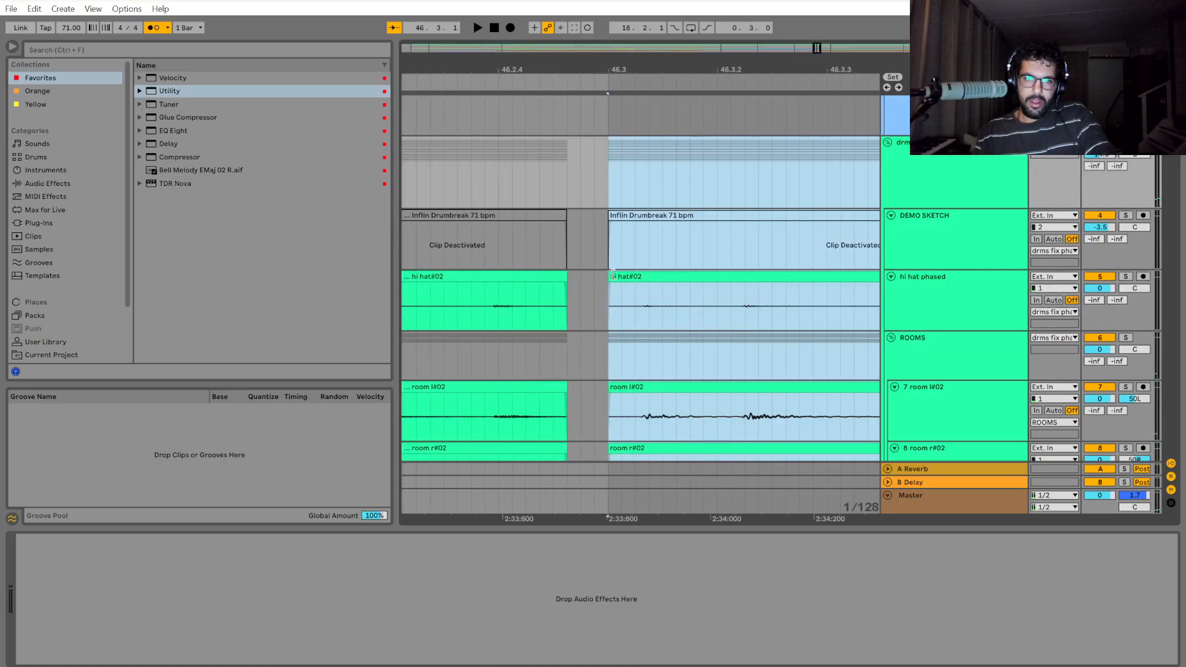
drag(608, 277, 567, 278)
scroll(604, 323, down, 5)
Play back the drums from bar 46 and examine the join just before 46.3 up close.
click(528, 301)
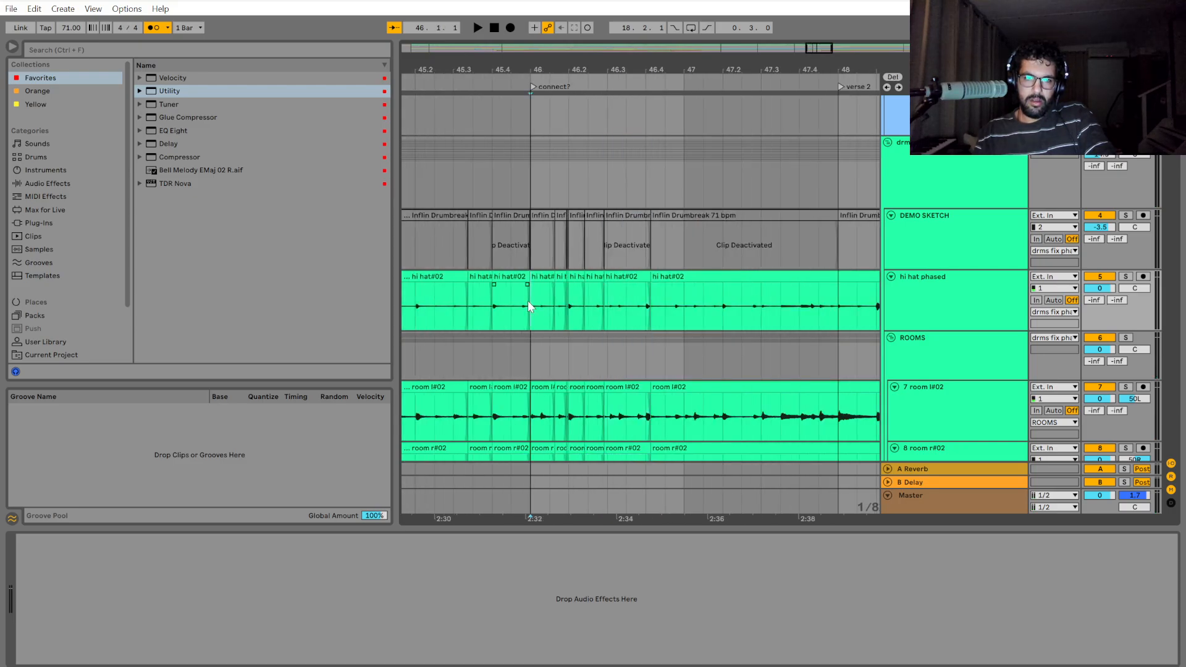
key(space)
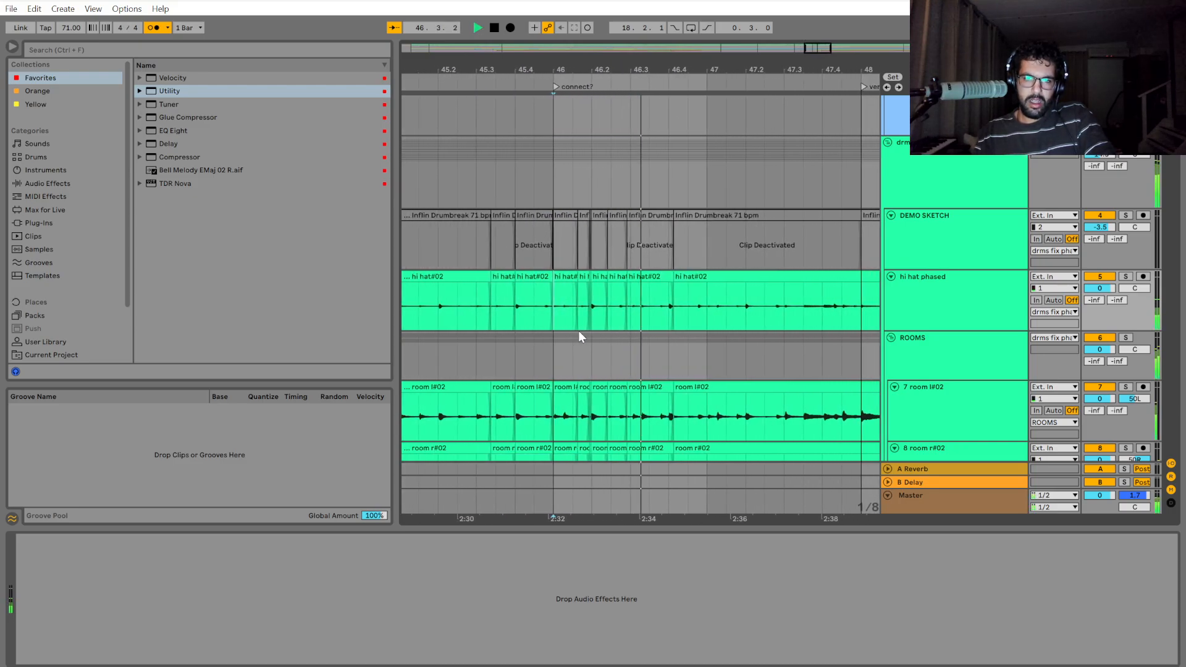
key(space)
scroll(613, 320, up, 6)
scroll(613, 321, up, 2)
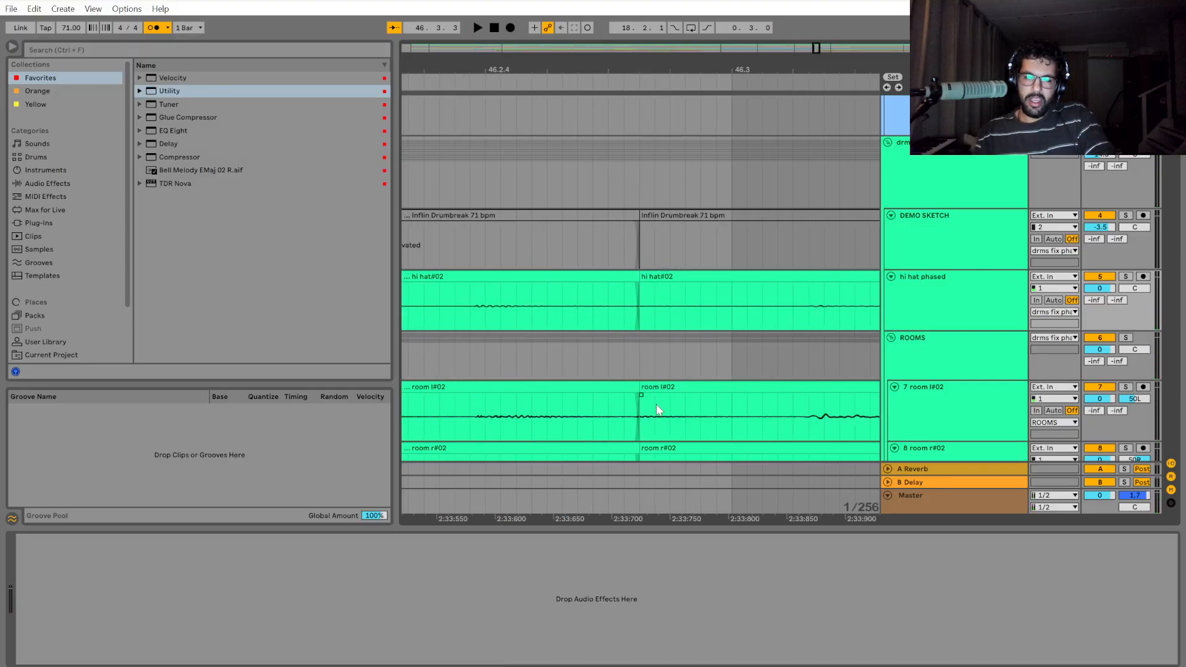
Undo the drum group's recent splits, shifts and gap closures between 46.1.4 and 46.4.
scroll(657, 409, down, 3)
scroll(687, 407, down, 2)
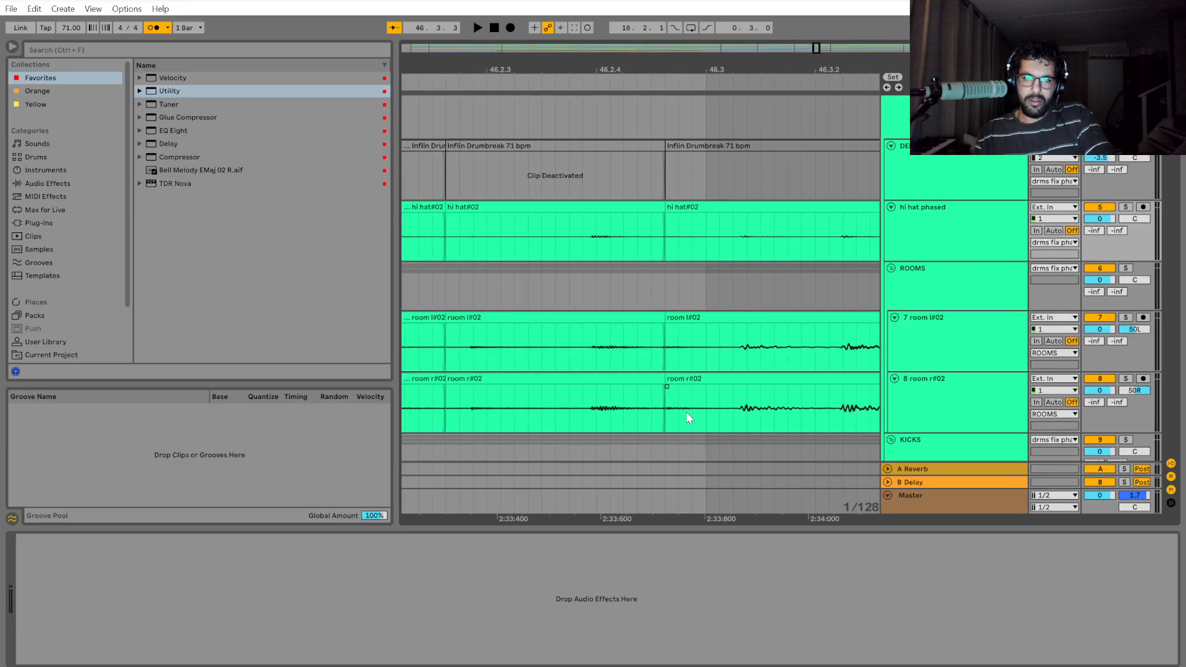
scroll(686, 414, down, 1)
key(ctrl+z)
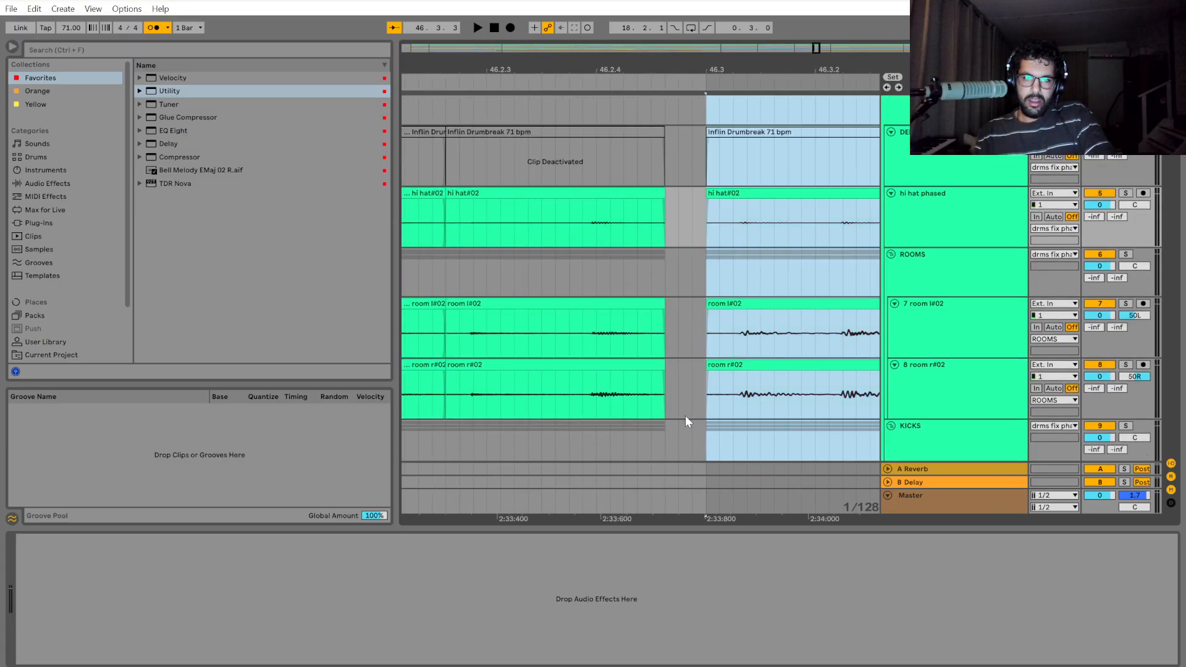
scroll(671, 383, down, 4)
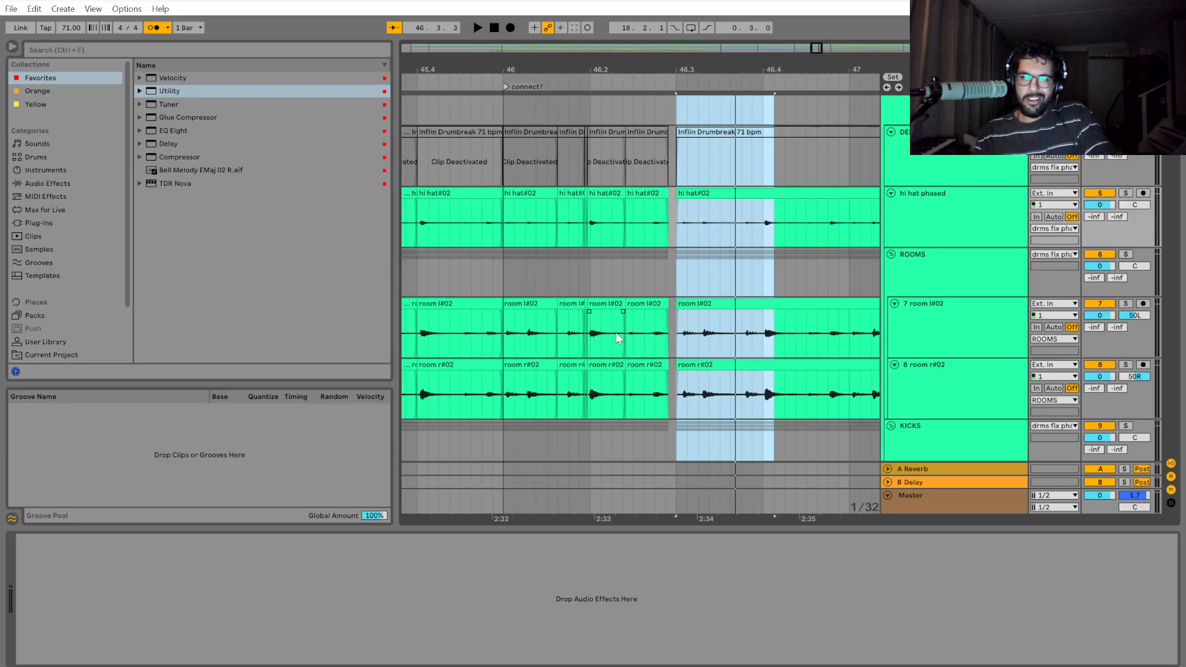
key(ctrl+z)
key(ctrl+z)
key(ctrl+z)
key(ctrl+z)
key(ctrl+z)
key(ctrl+z)
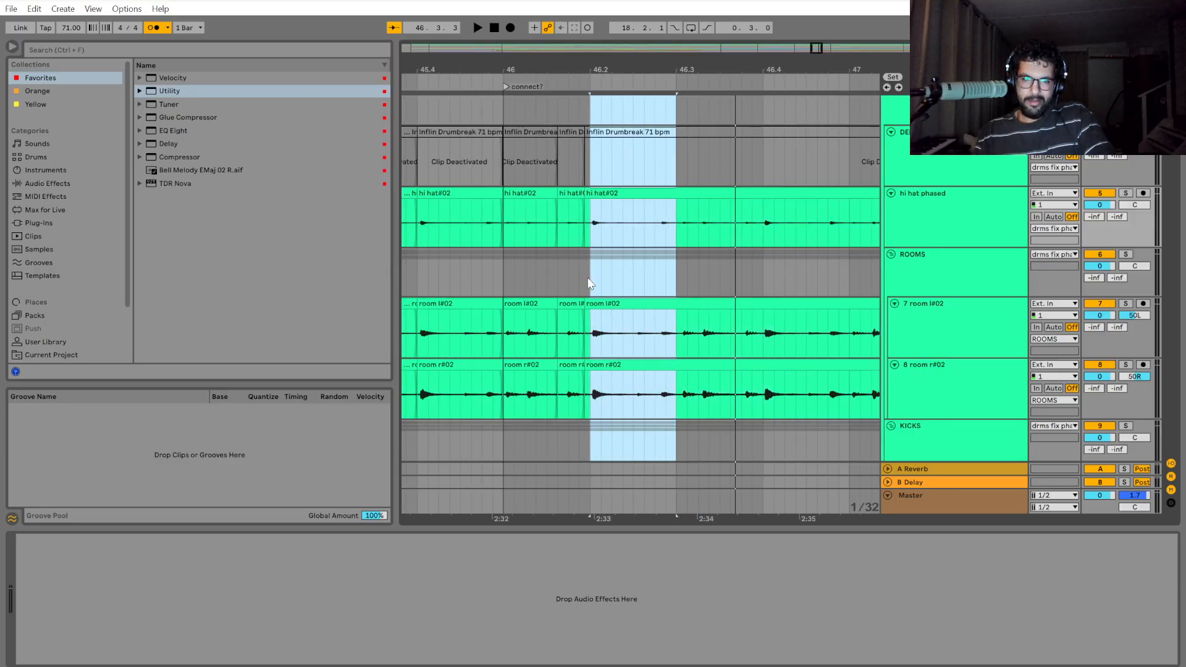
key(ctrl+z)
key(ctrl+z)
key(ctrl+z)
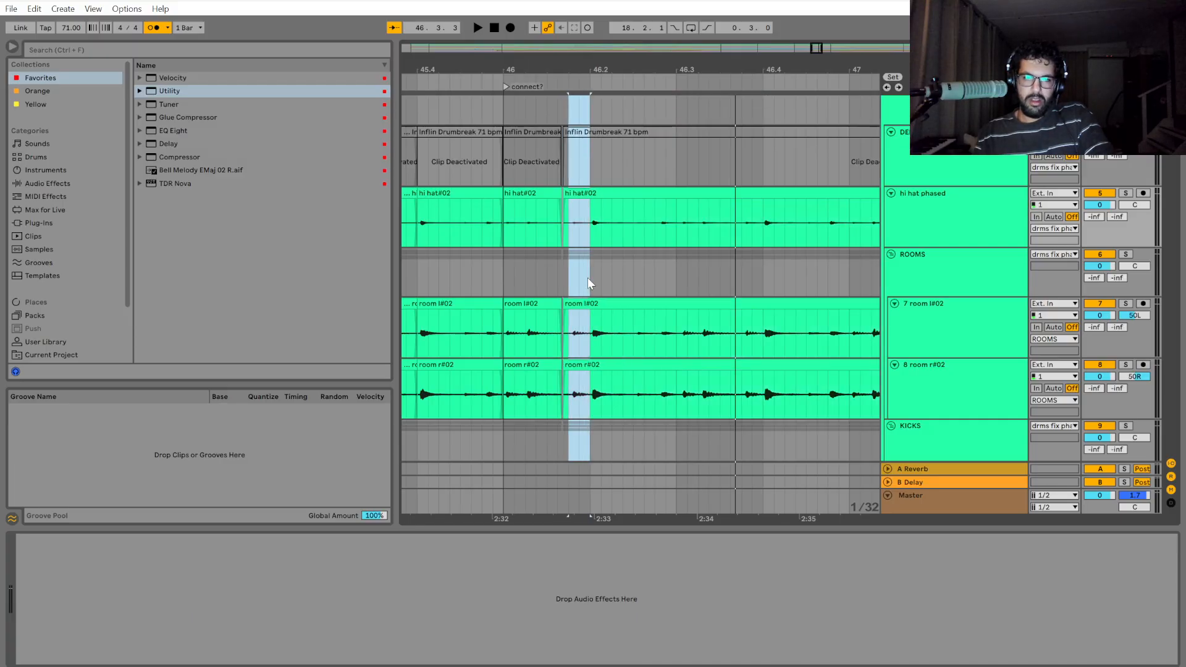
key(ctrl+z)
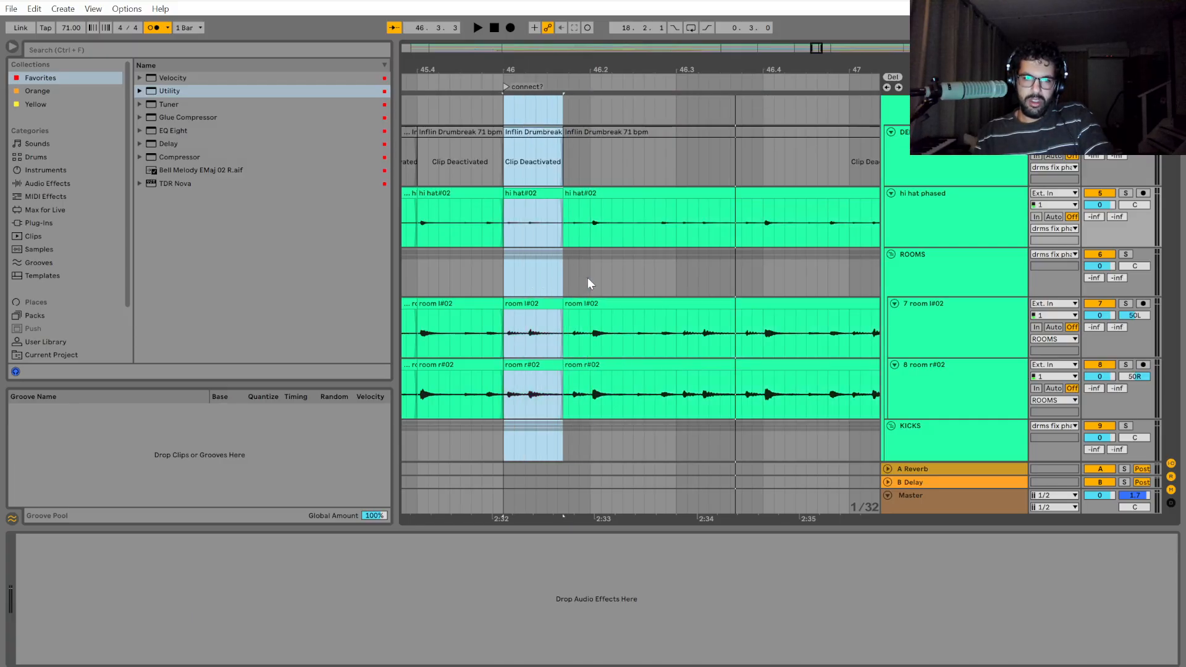
Play back the drums from bar 46 past 46.4.
click(506, 262)
key(space)
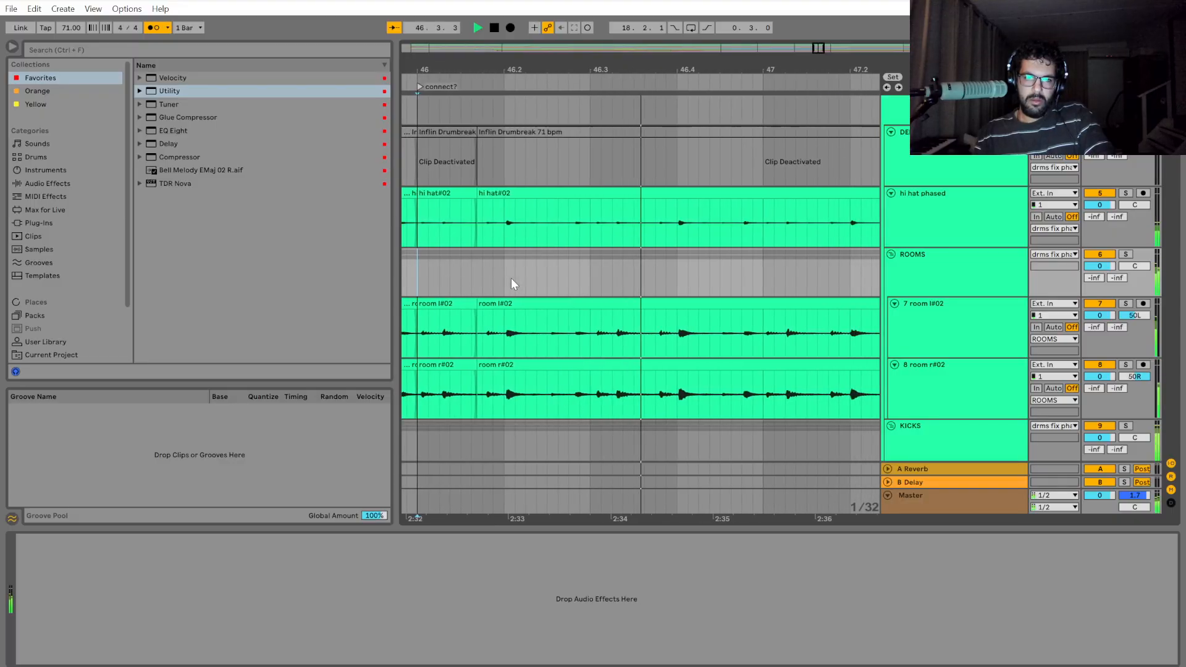
key(space)
scroll(1117, 166, up, 1)
key(space)
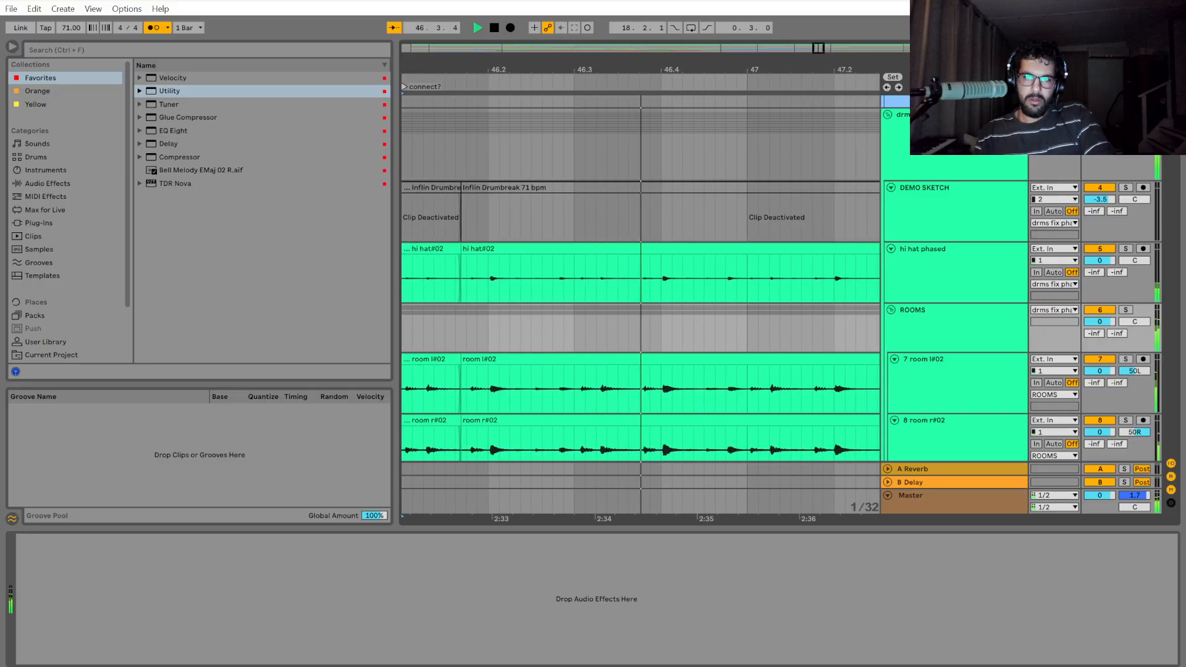
key(space)
click(607, 320)
click(521, 317)
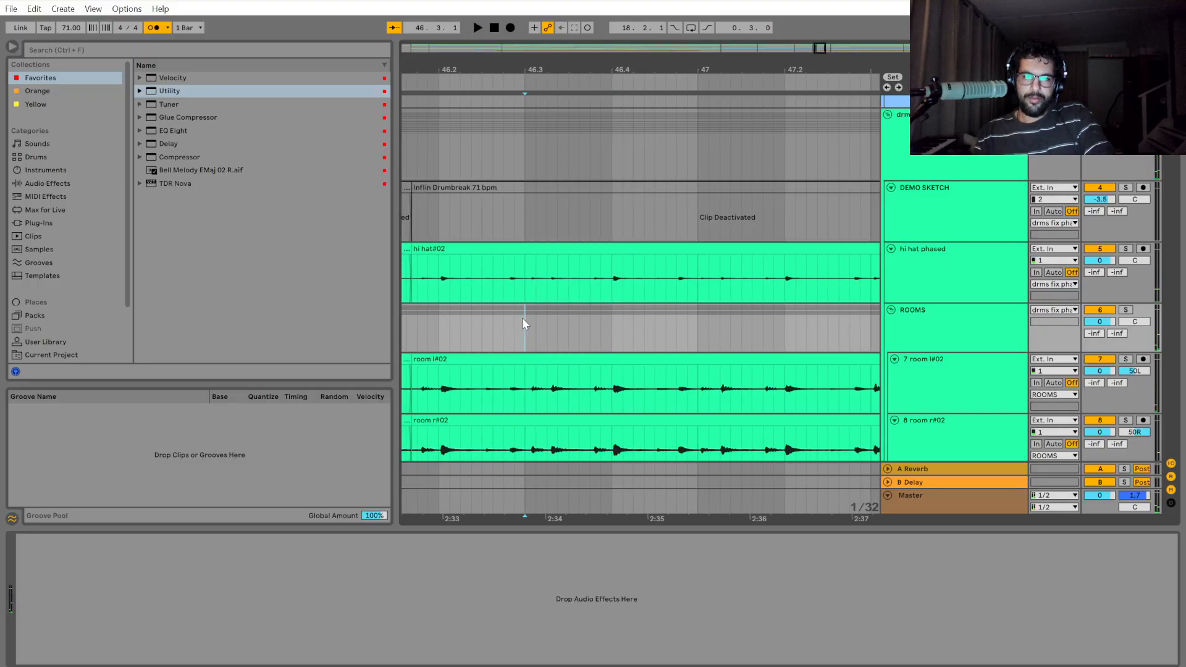
Replay the drums from bar 46 several times and examine the timing of the hits around 46.3.
key(minus)
key(minus)
key(space)
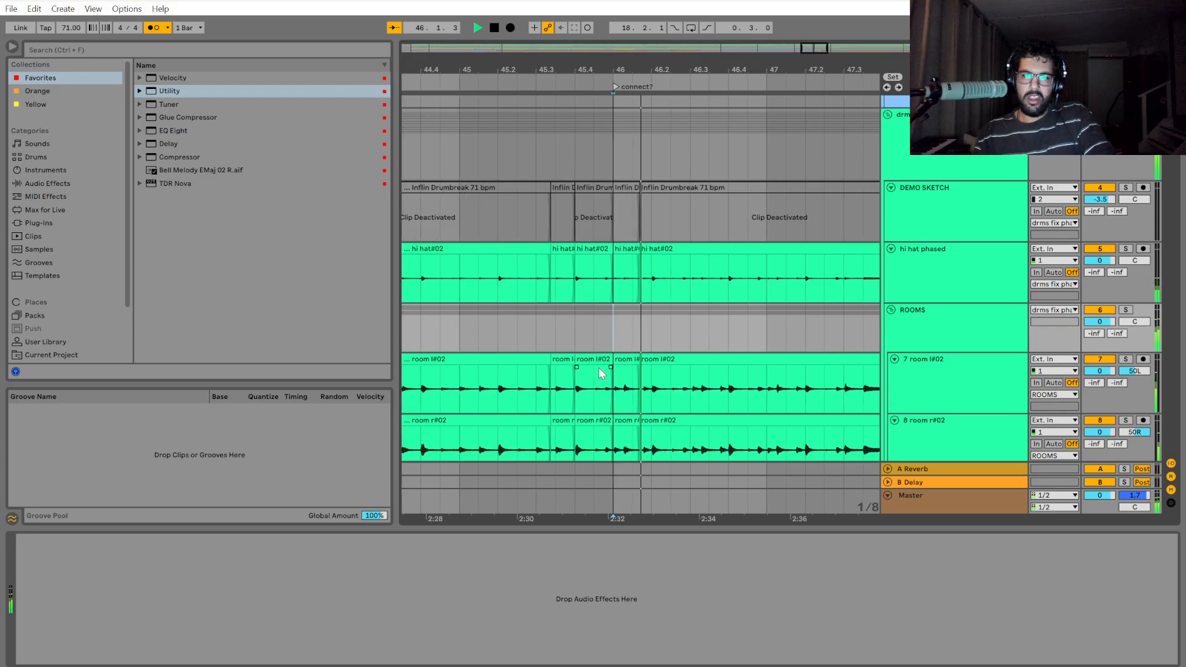
key(space)
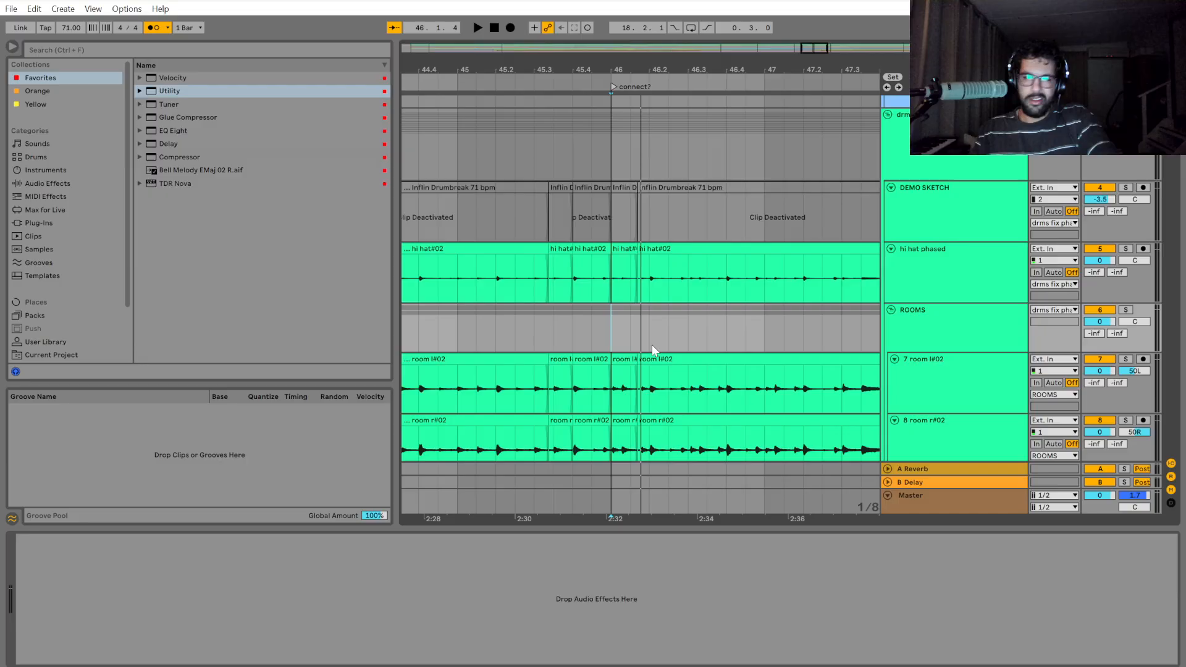
drag(614, 331, 644, 335)
click(612, 325)
key(space)
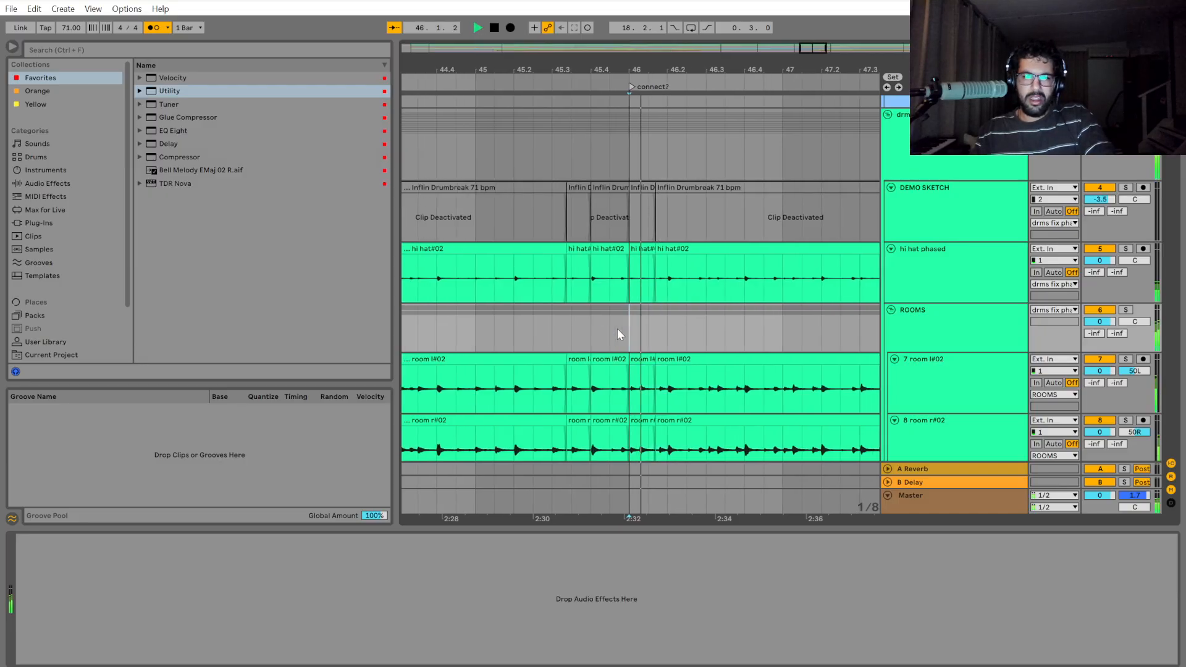
scroll(619, 328, down, 2)
scroll(682, 328, up, 1)
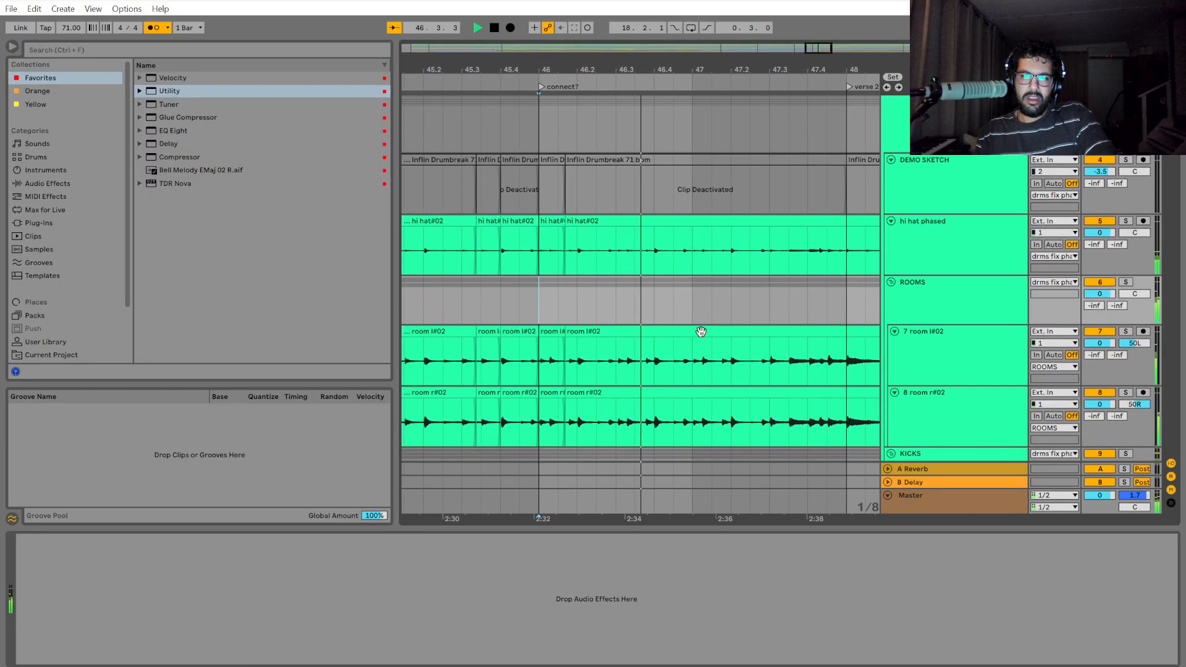
key(space)
key(space)
scroll(713, 320, up, 5)
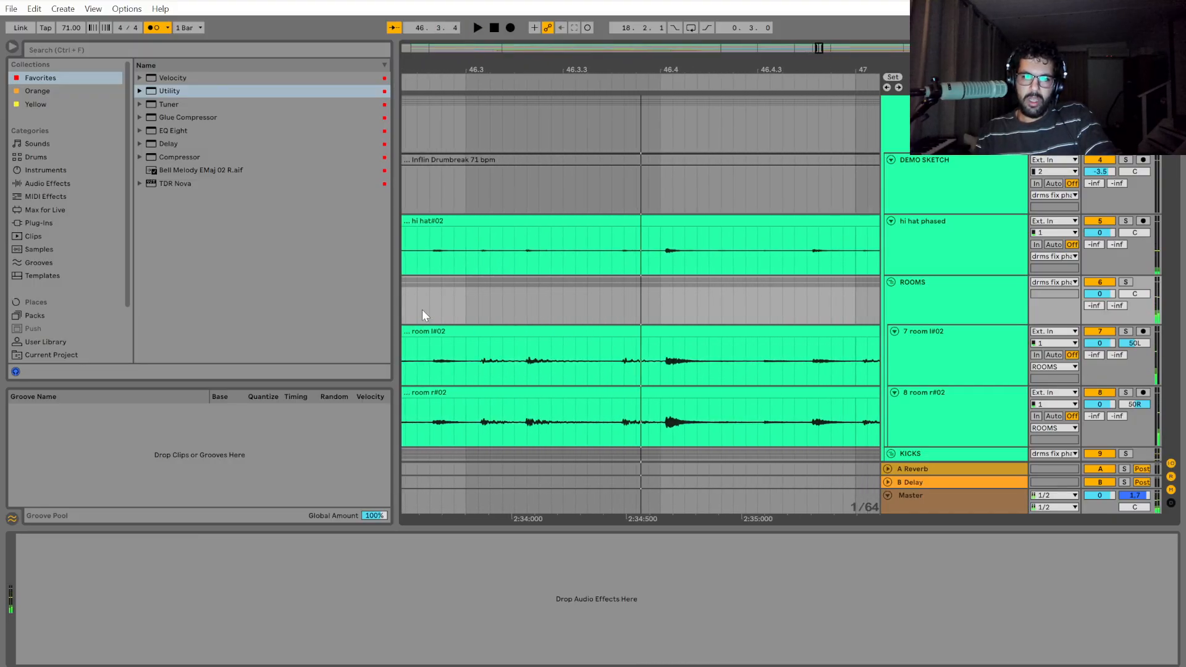
Split the drum group at 46.2.4 and 46.3 to isolate the soft hit between them.
drag(517, 518, 660, 460)
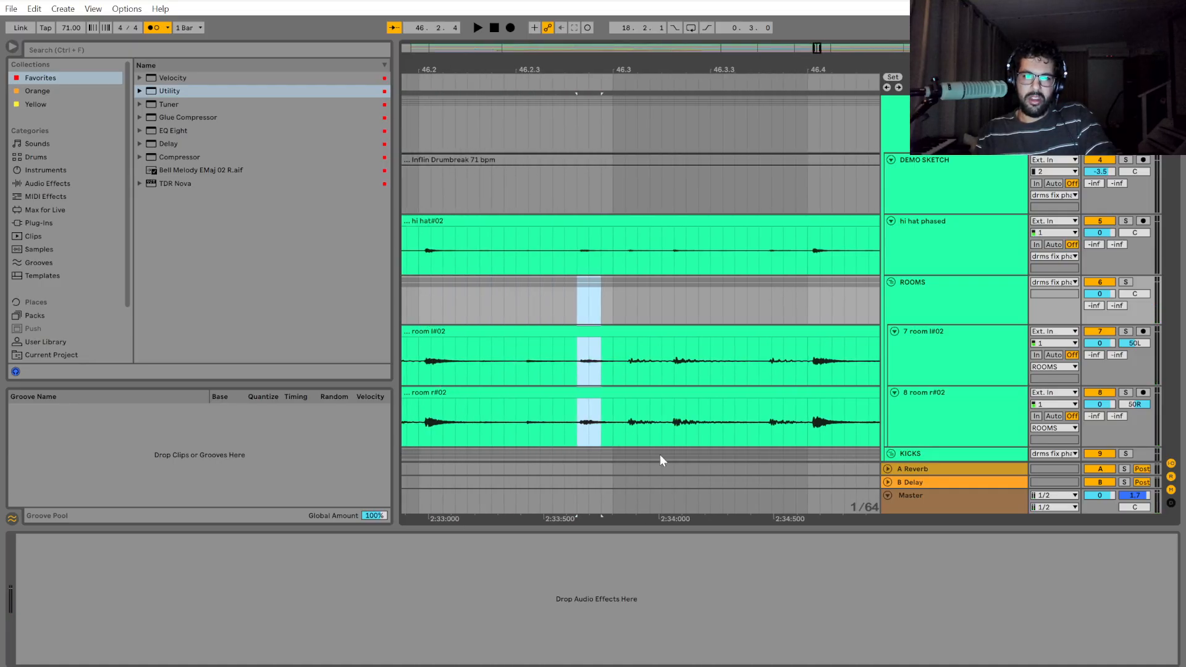
scroll(597, 229, up, 2)
drag(579, 195, 609, 186)
key(ctrl+e)
scroll(572, 343, up, 2)
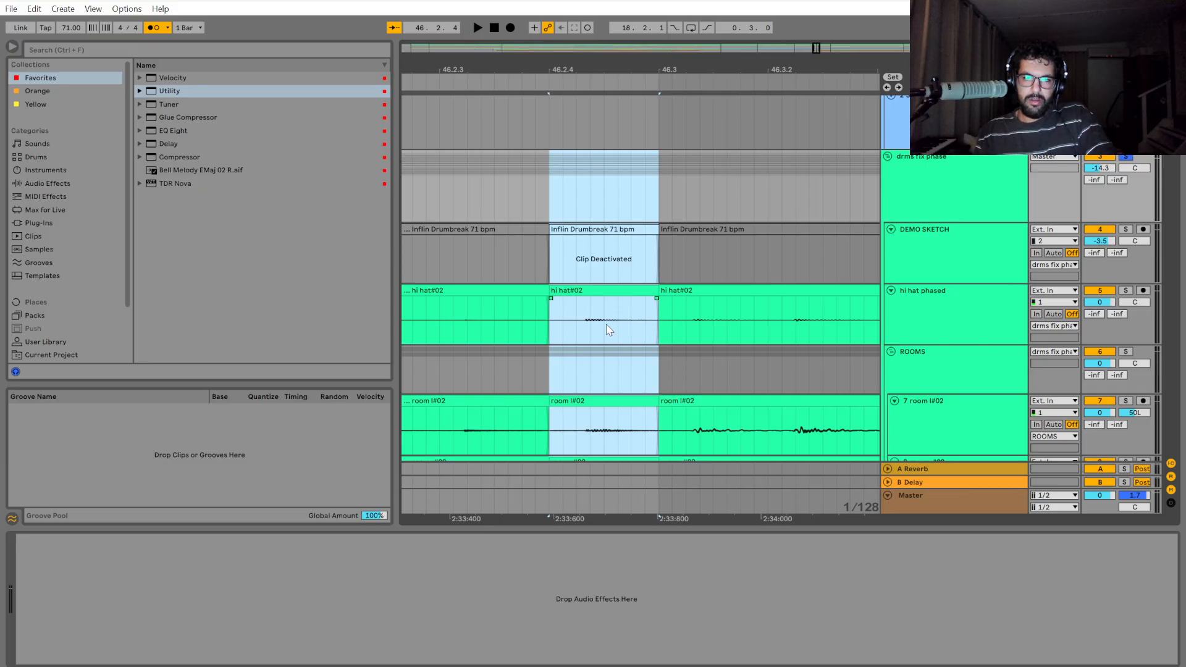
Shift the drum section between 46.2.4 and 46.3 later by 1/128 and extend its start back to close the gap.
drag(605, 289, 553, 291)
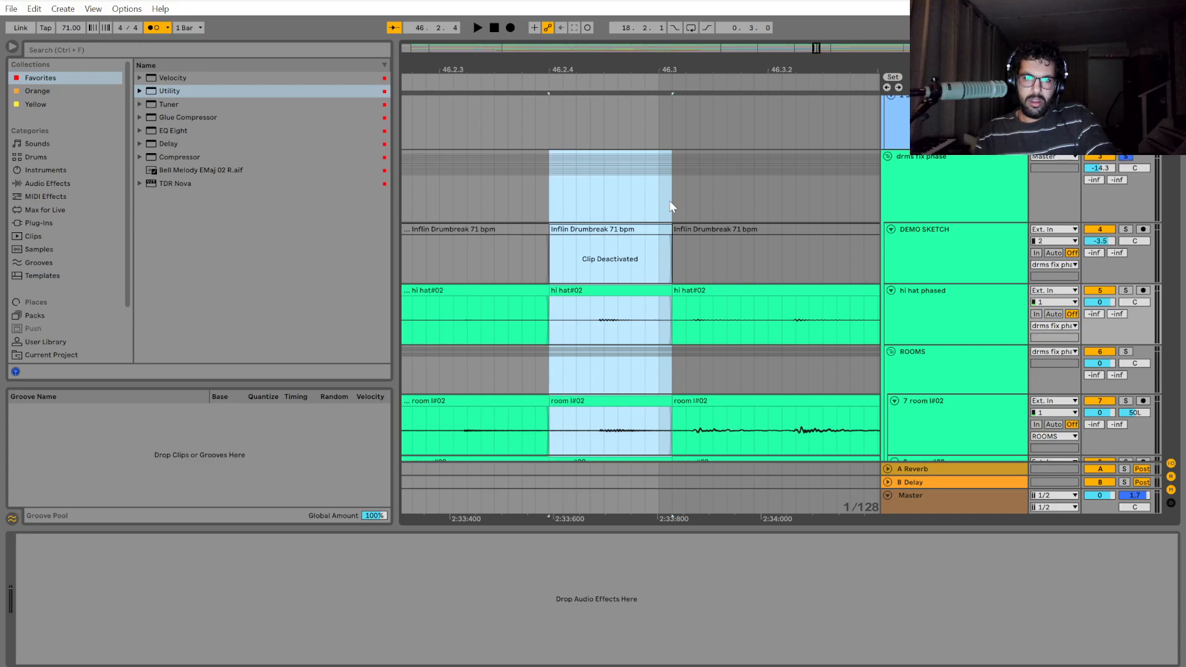
drag(671, 194, 860, 187)
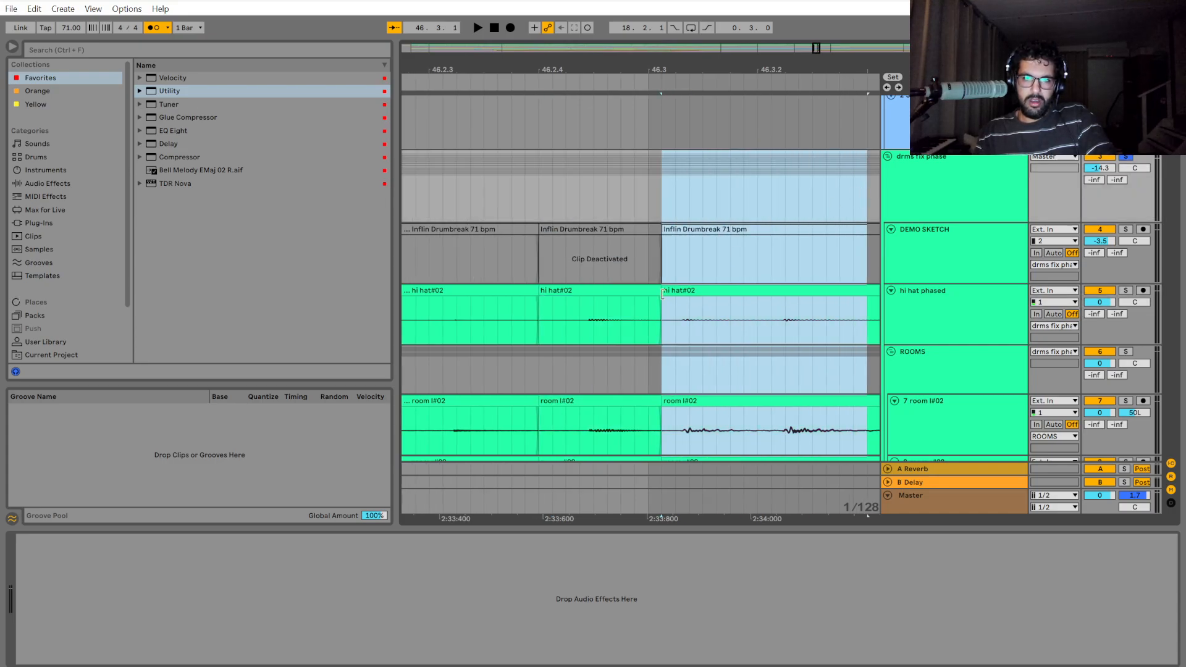
Play back the drums from bar 46 across the shifted section before 46.3.
scroll(672, 361, down, 5)
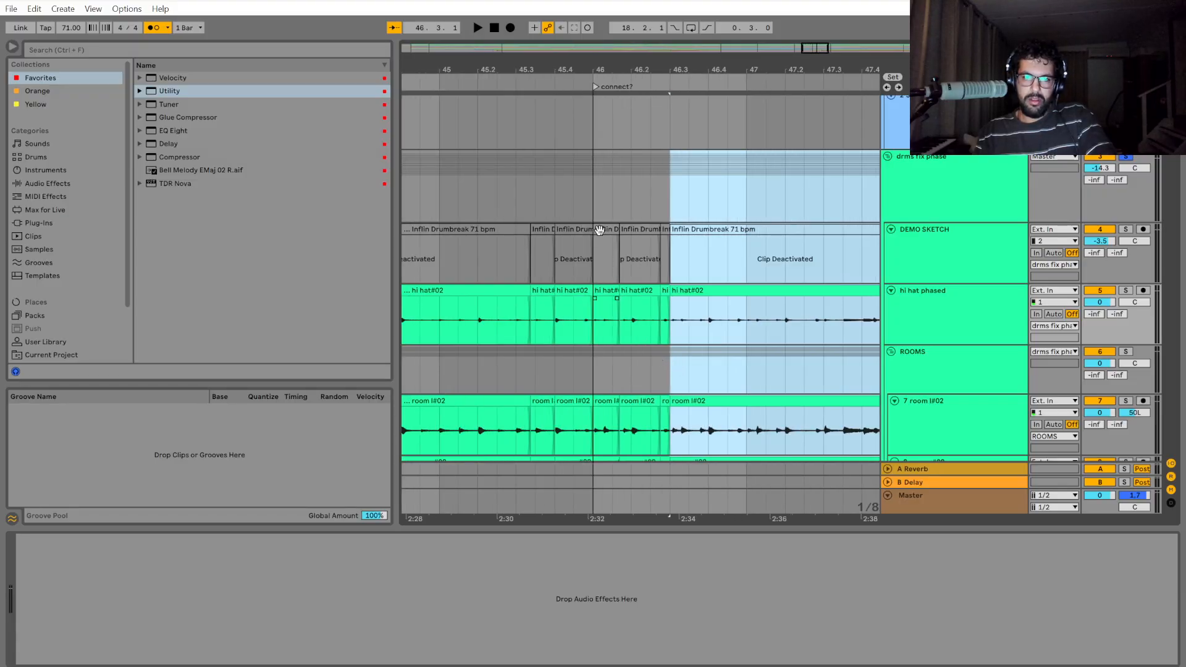
click(593, 197)
key(space)
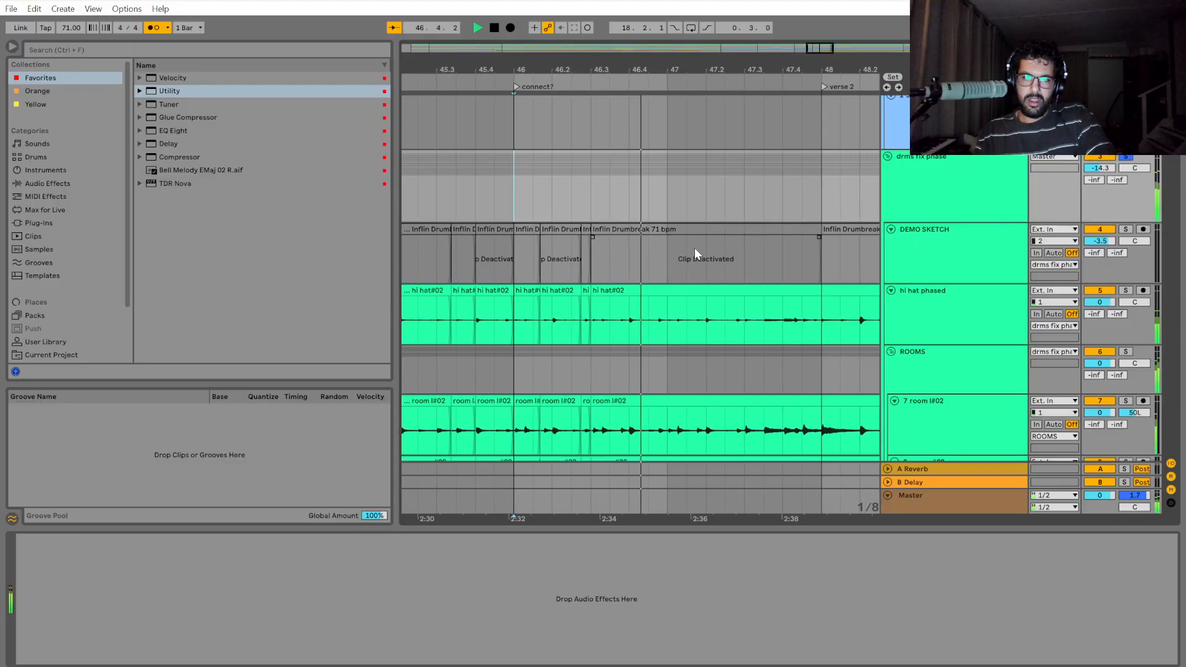
key(space)
key(space)
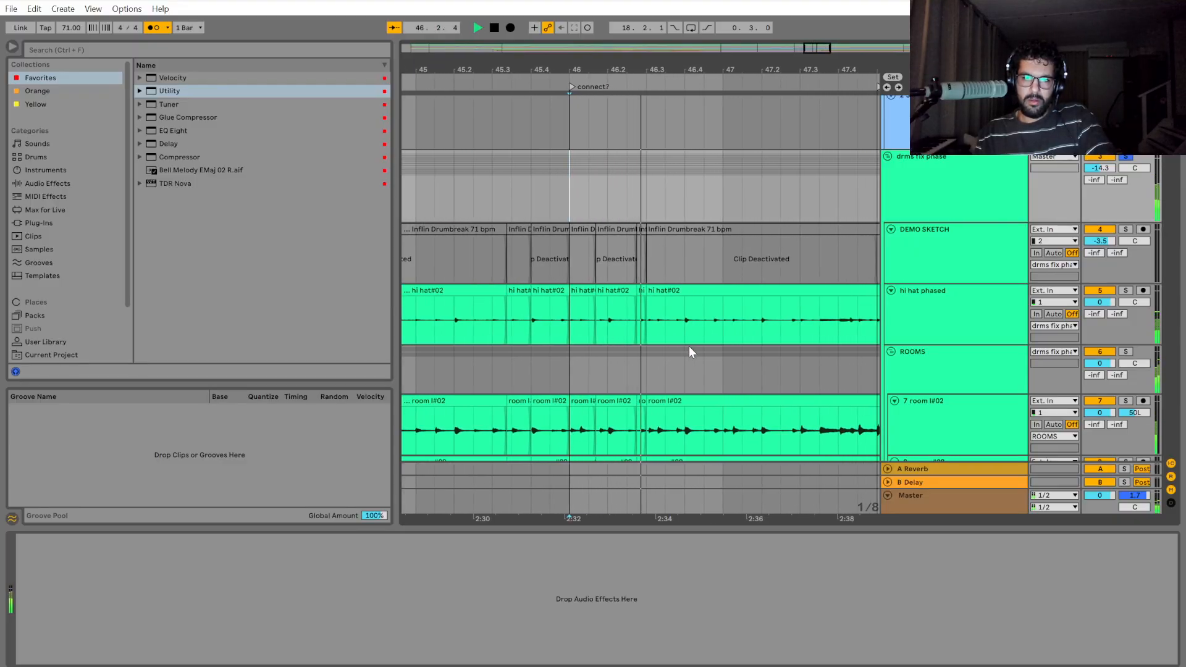
key(space)
Undo the gap closing and the 1/128 shift of the drum section between 46.2.4 and 46.3.
scroll(626, 333, up, 8)
key(ctrl+z)
key(ctrl+z)
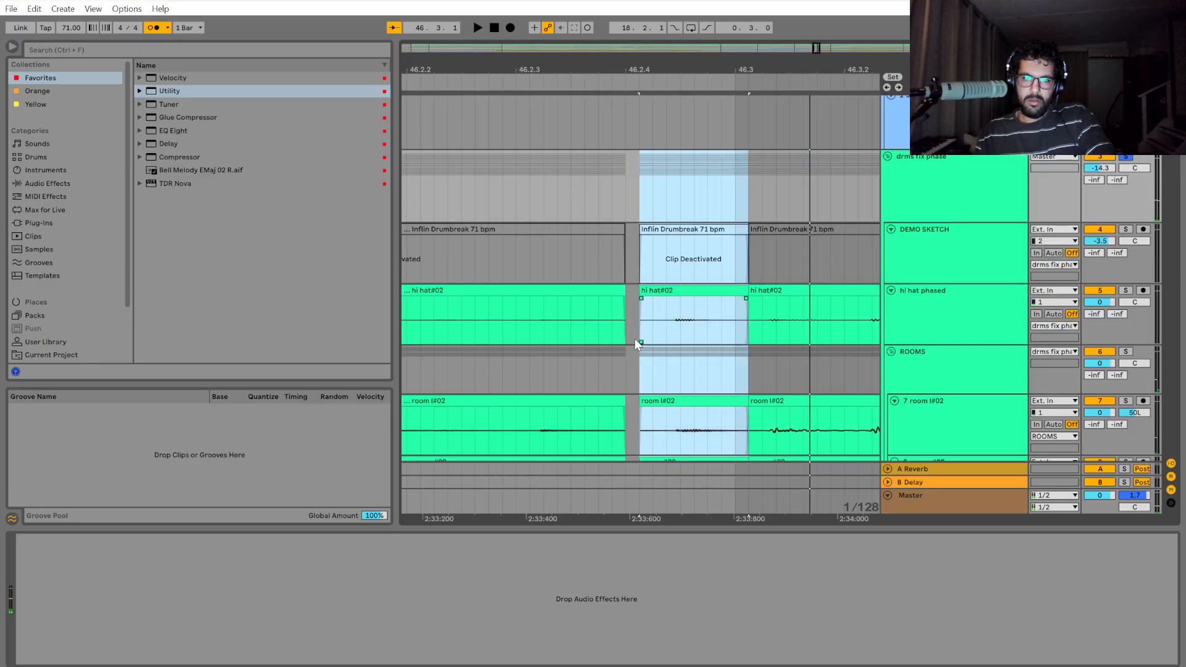
key(ctrl+z)
Play back the drums from 46.2 through bar 47 into verse 2 at bar 48.
scroll(532, 234, down, 6)
click(487, 194)
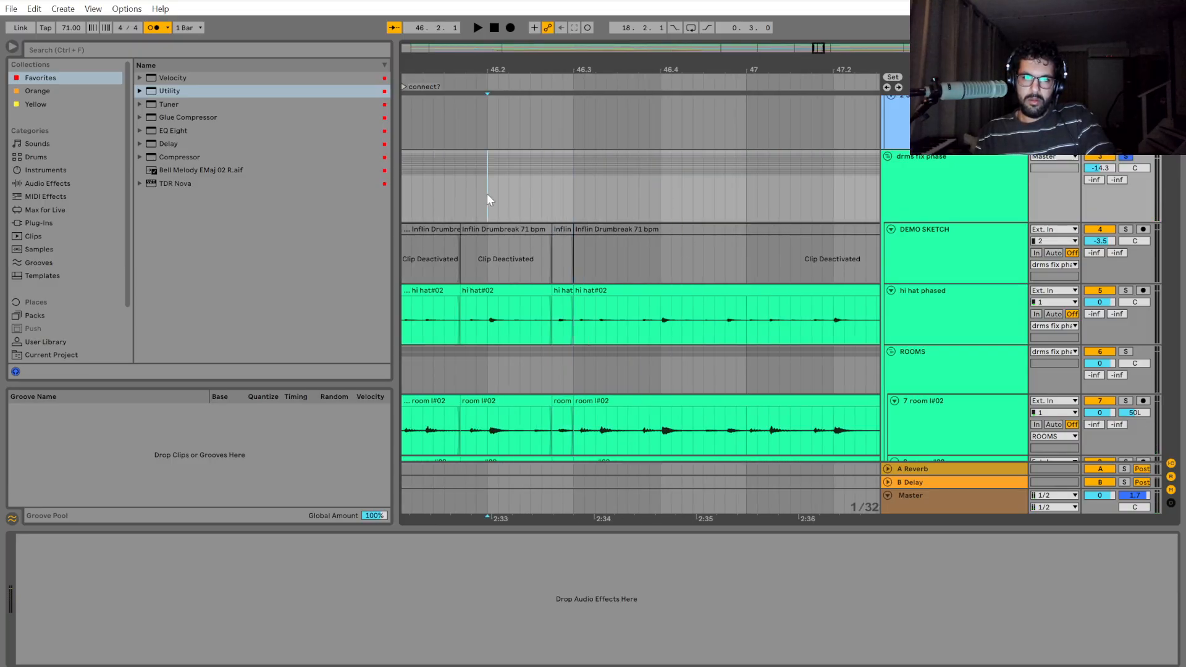
key(space)
key(space)
key(space)
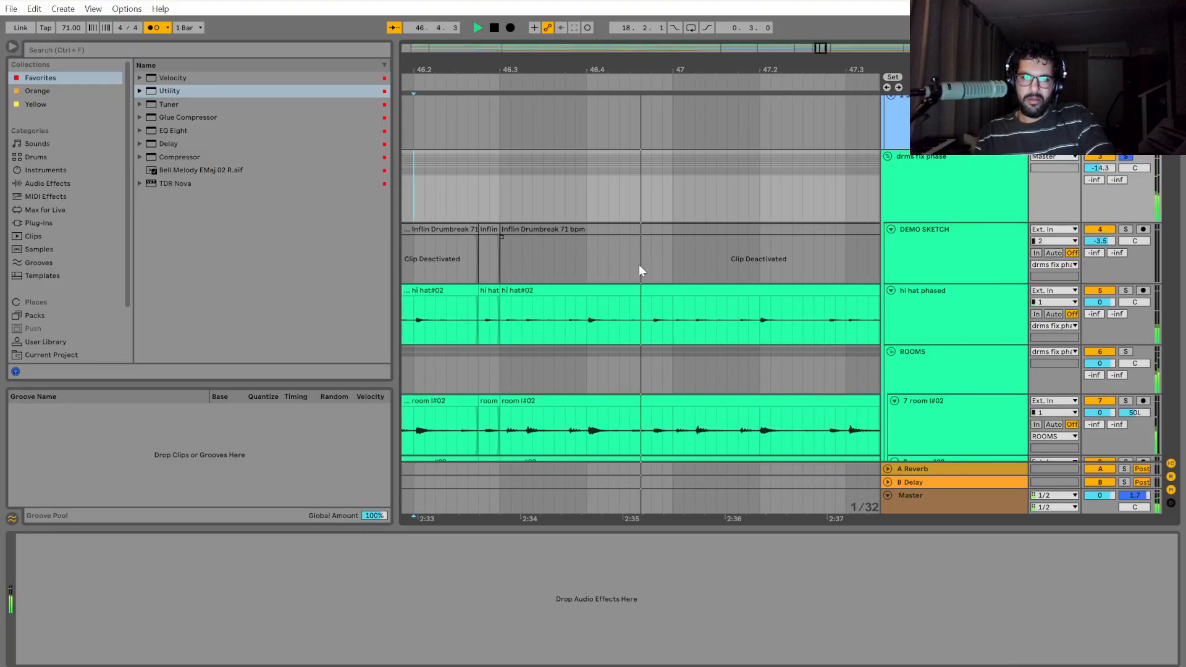
scroll(637, 268, down, 3)
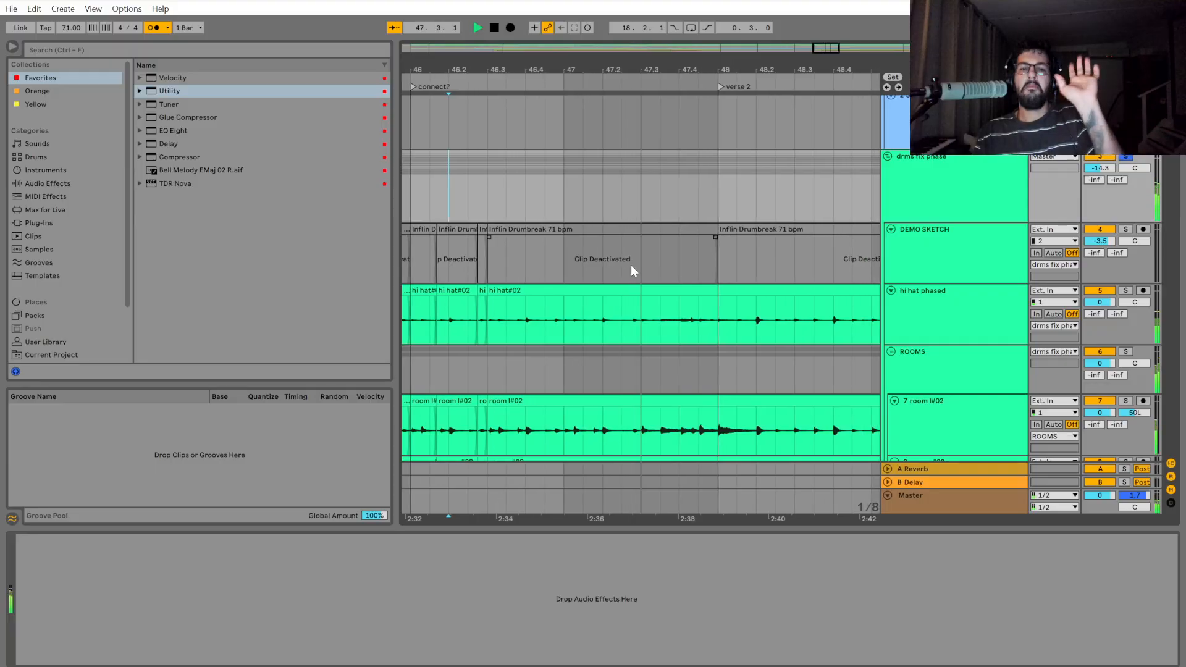
scroll(673, 312, down, 2)
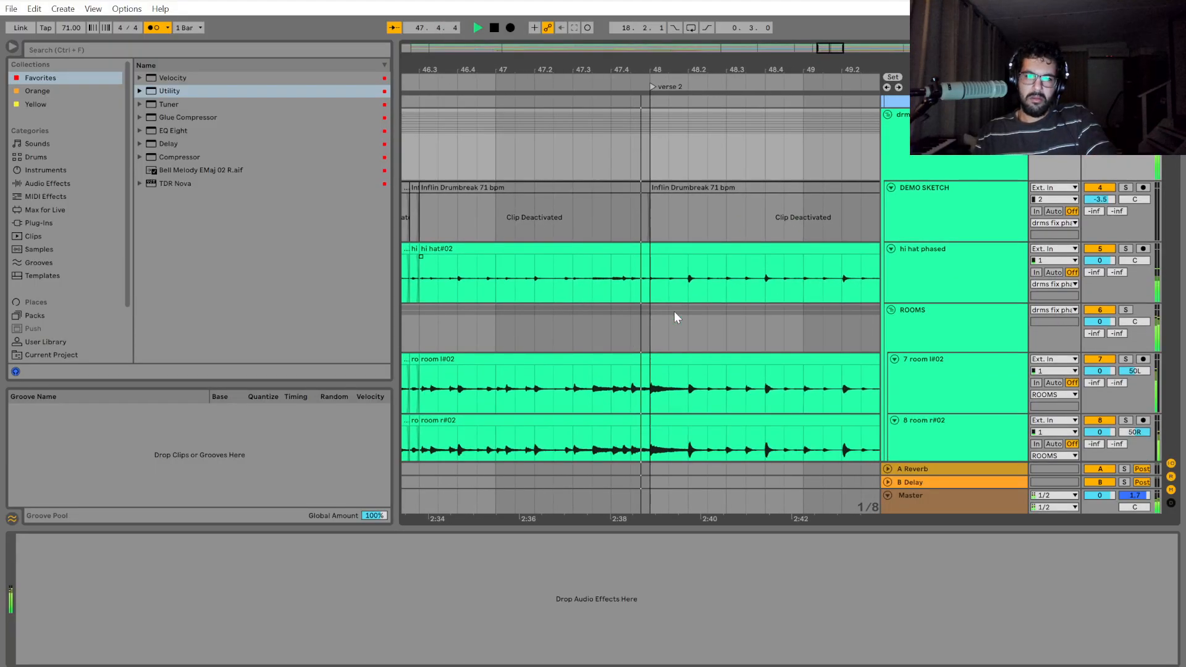
Play back the drums from 47.4 across the transition into verse 2.
scroll(592, 348, up, 4)
click(593, 336)
key(space)
scroll(598, 329, down, 2)
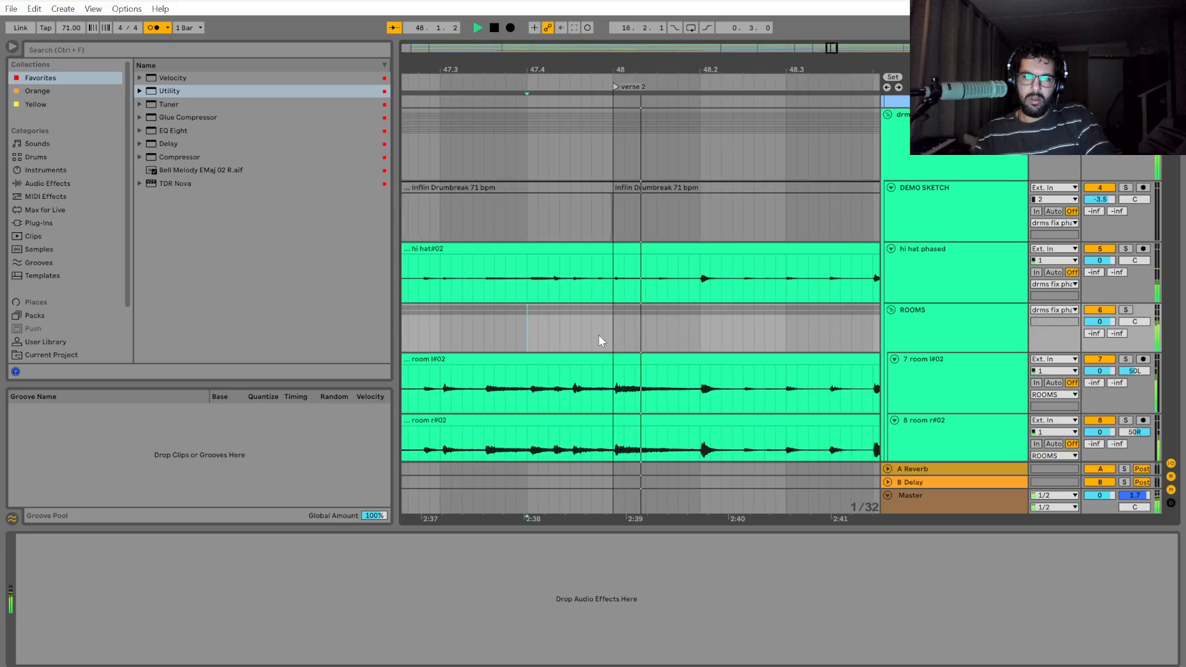
key(space)
Play back the drums from bar 48 past 48.3 and compare the hits at 48 and 48.2 with the grid.
click(573, 334)
scroll(573, 334, down, 3)
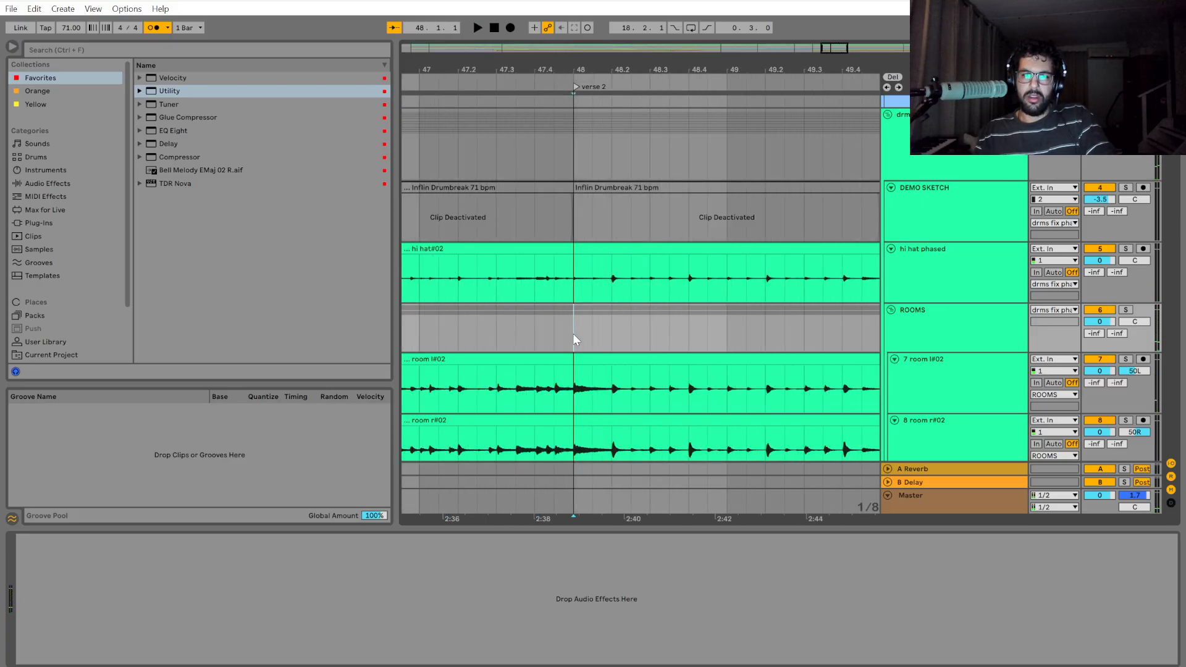
scroll(574, 338, up, 4)
scroll(574, 309, up, 1)
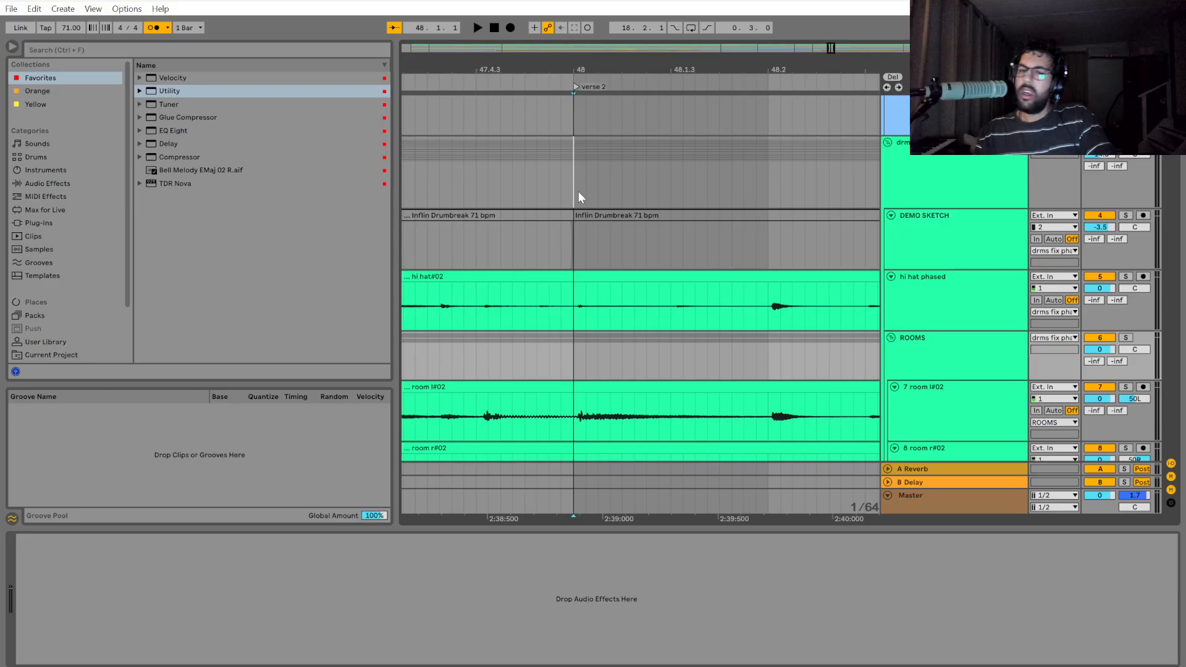
drag(578, 191, 772, 187)
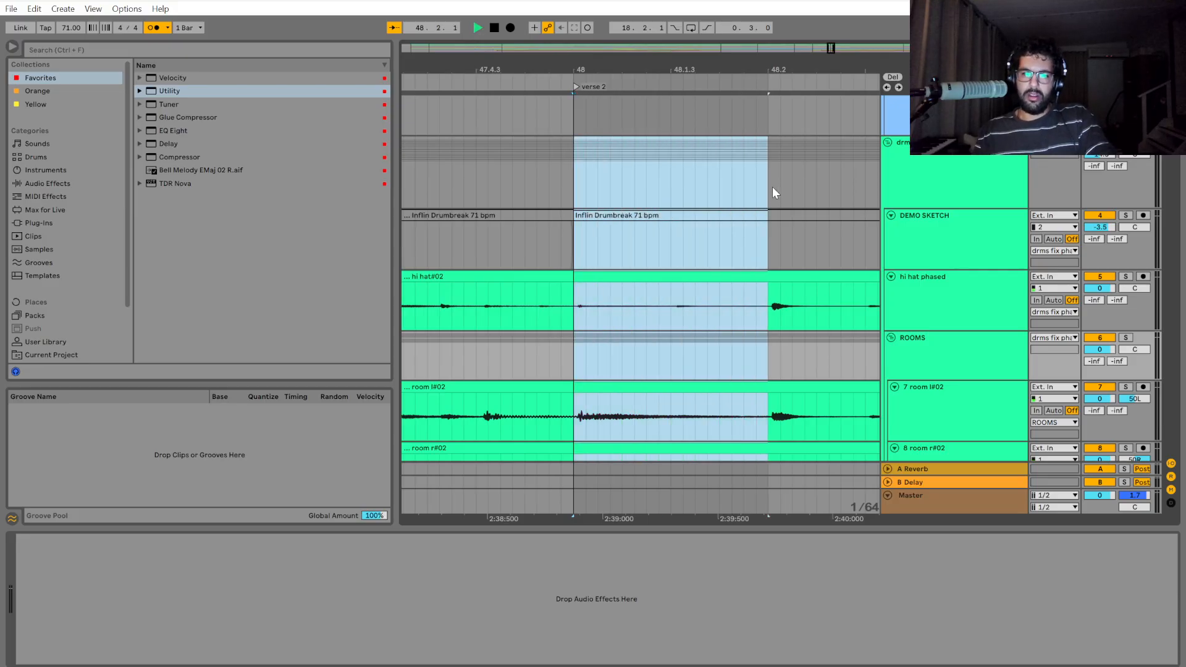
key(space)
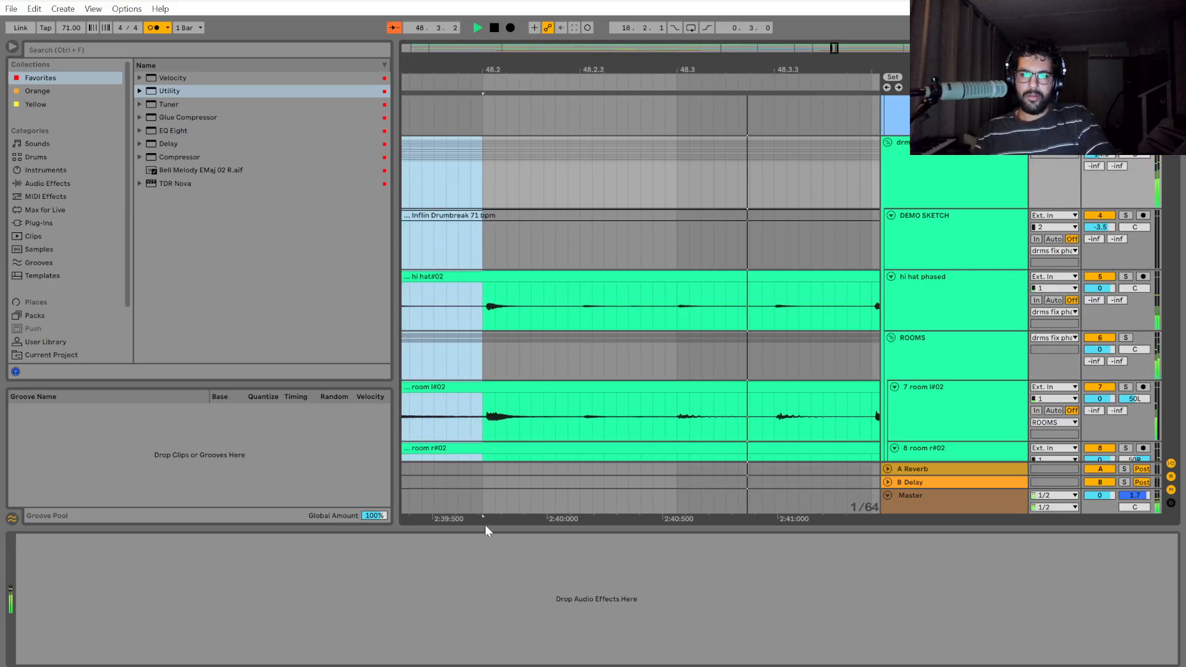
drag(483, 178, 494, 205)
key(space)
Play back the drums from 48.3 and 48.4 onward and check the hits against the grid up to 49.2.
click(494, 201)
key(space)
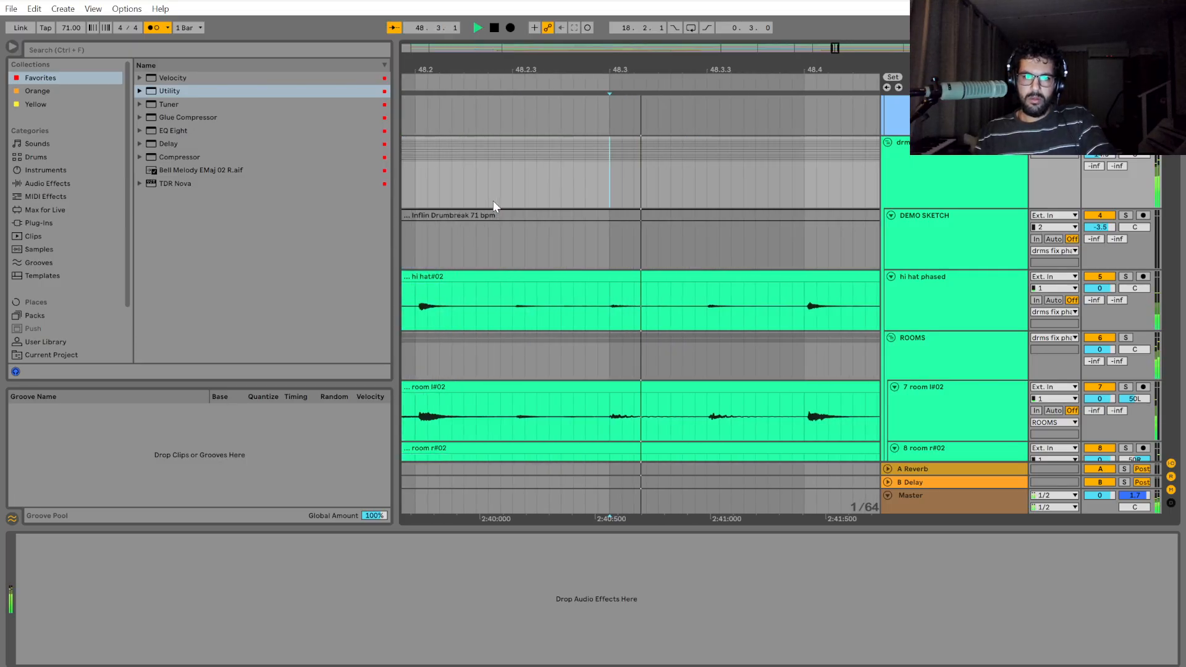
key(space)
click(593, 185)
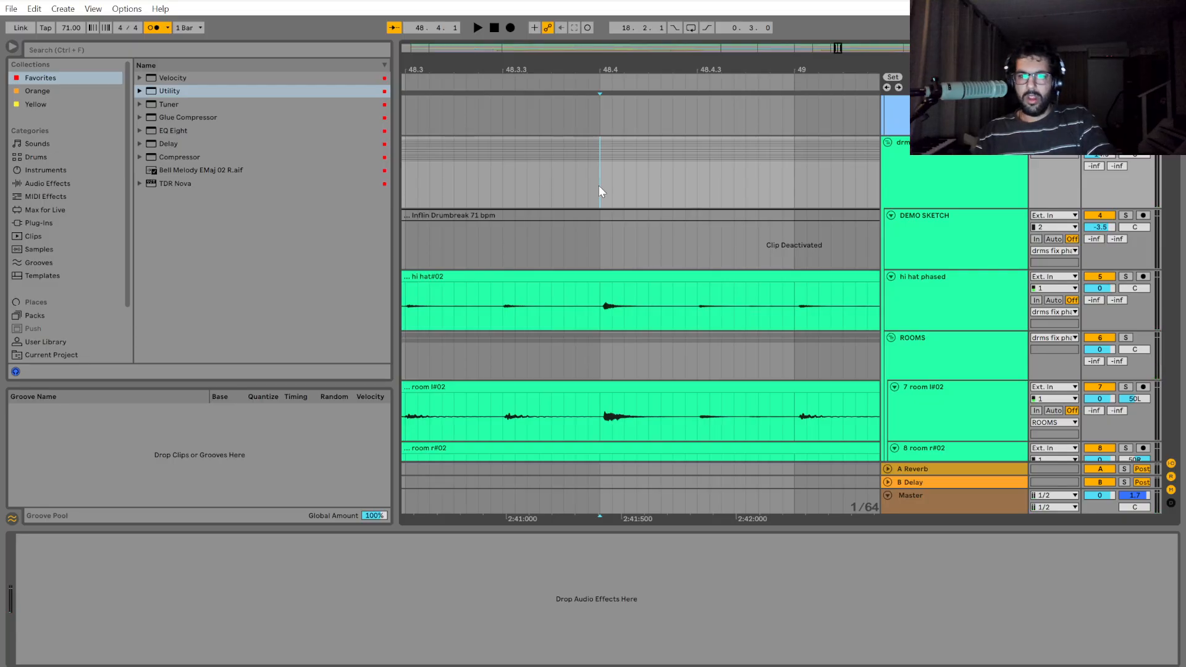
key(space)
drag(612, 186, 937, 194)
scroll(857, 256, down, 2)
mouse_move(677, 183)
mouse_down()
mouse_move(1036, 192)
mouse_move(1049, 213)
mouse_move(1038, 226)
mouse_up()
key(space)
click(609, 310)
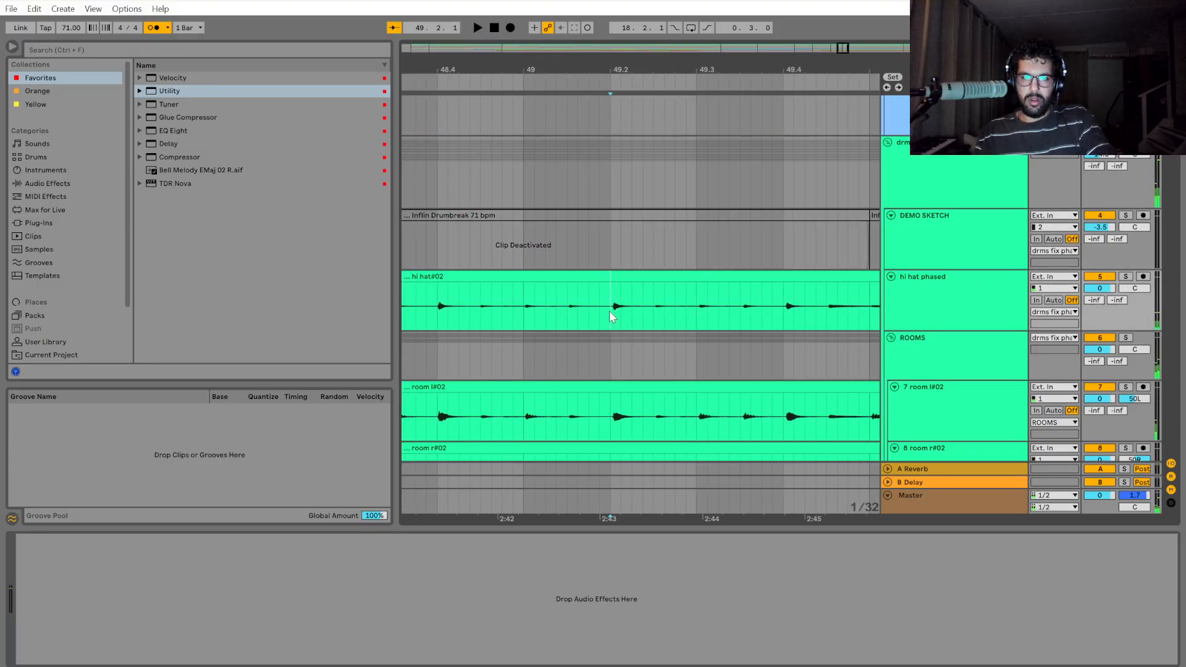
Listen on from 49.2, then select the drum group from 49.2 to 51.2 and split it at both ends.
mouse_move(610, 191)
mouse_down()
mouse_move(872, 194)
mouse_move(825, 205)
mouse_move(877, 210)
mouse_move(904, 235)
mouse_move(749, 230)
mouse_move(702, 264)
mouse_move(702, 200)
mouse_up()
key(space)
key(space)
key(ctrl+e)
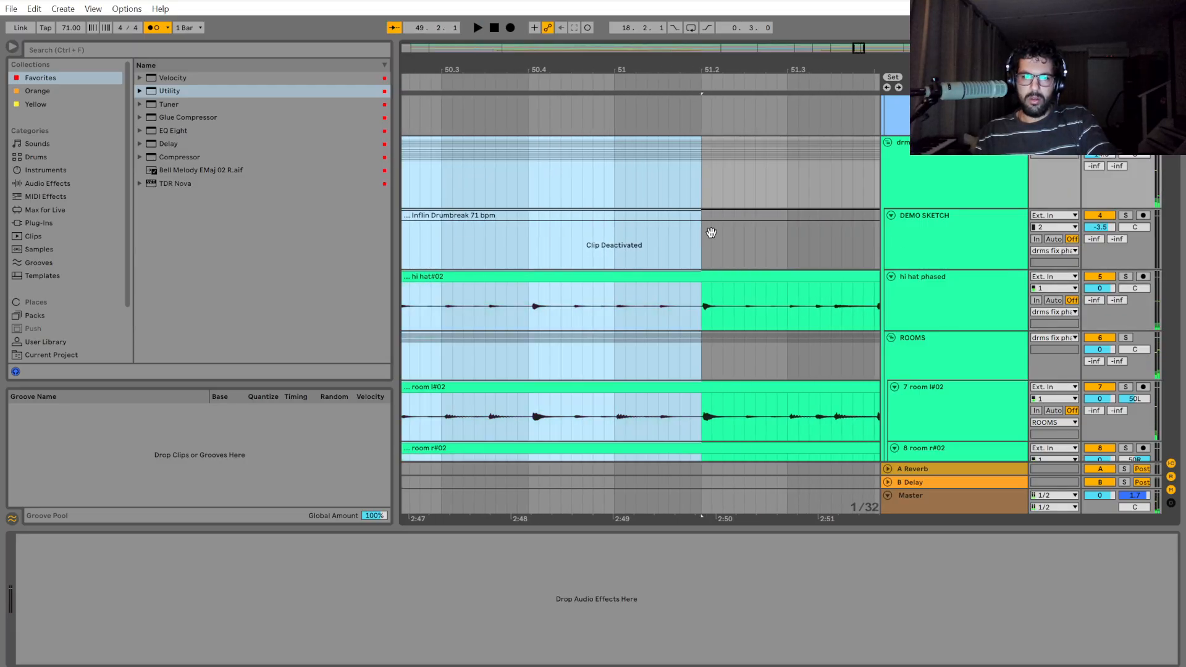
Shift the split drum section that starts at 49.2 slightly earlier to bring its first hit closer to the grid line.
drag(642, 513, 1146, 519)
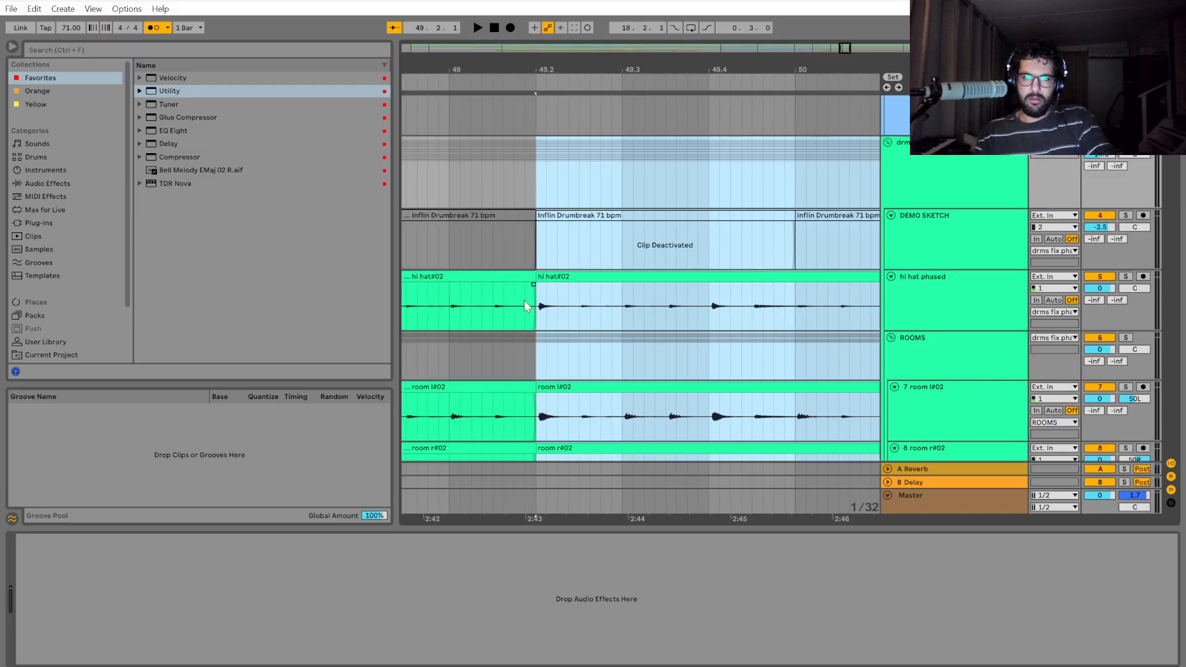
scroll(534, 307, up, 5)
drag(562, 275, 541, 284)
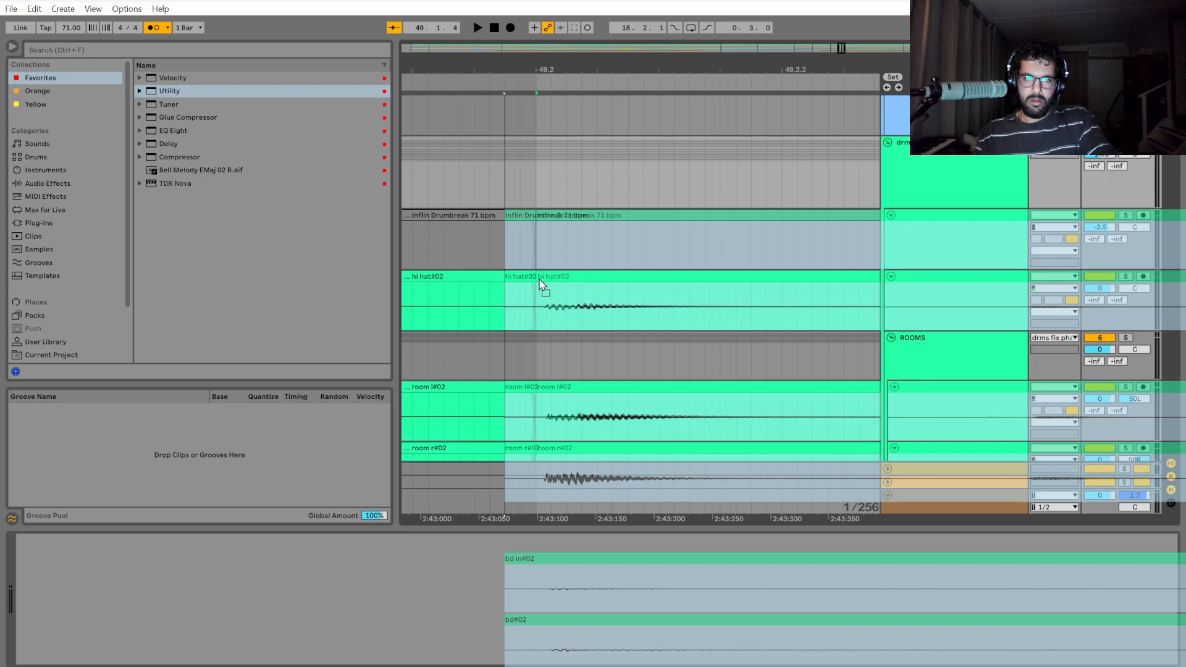
drag(541, 283, 542, 279)
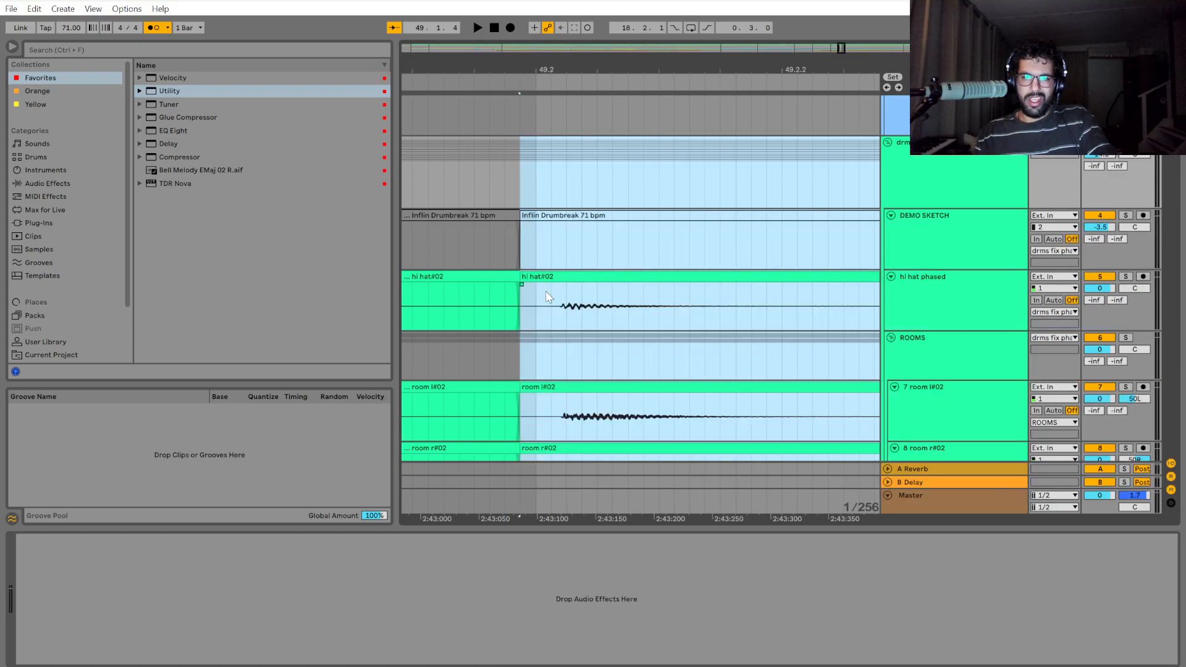
scroll(546, 282, down, 5)
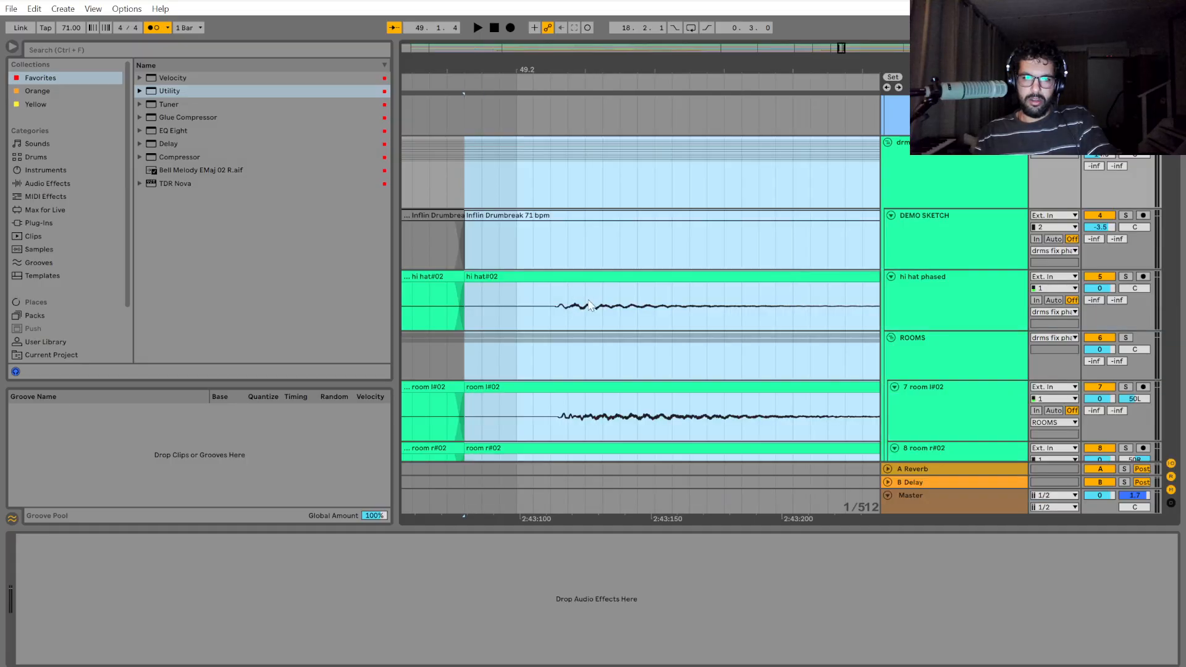
scroll(588, 323, down, 3)
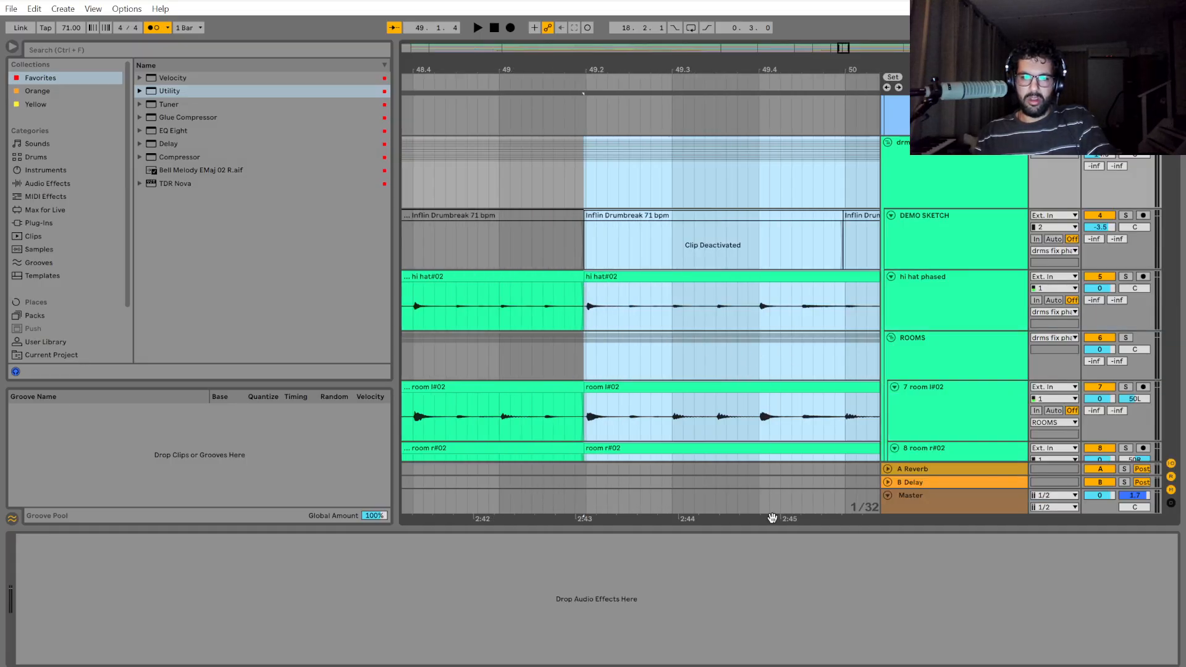
Close the gap before 51.2 by extending the start of the following drum clips back to the end of the shifted section.
drag(772, 518, 427, 524)
scroll(727, 390, down, 4)
scroll(805, 321, up, 7)
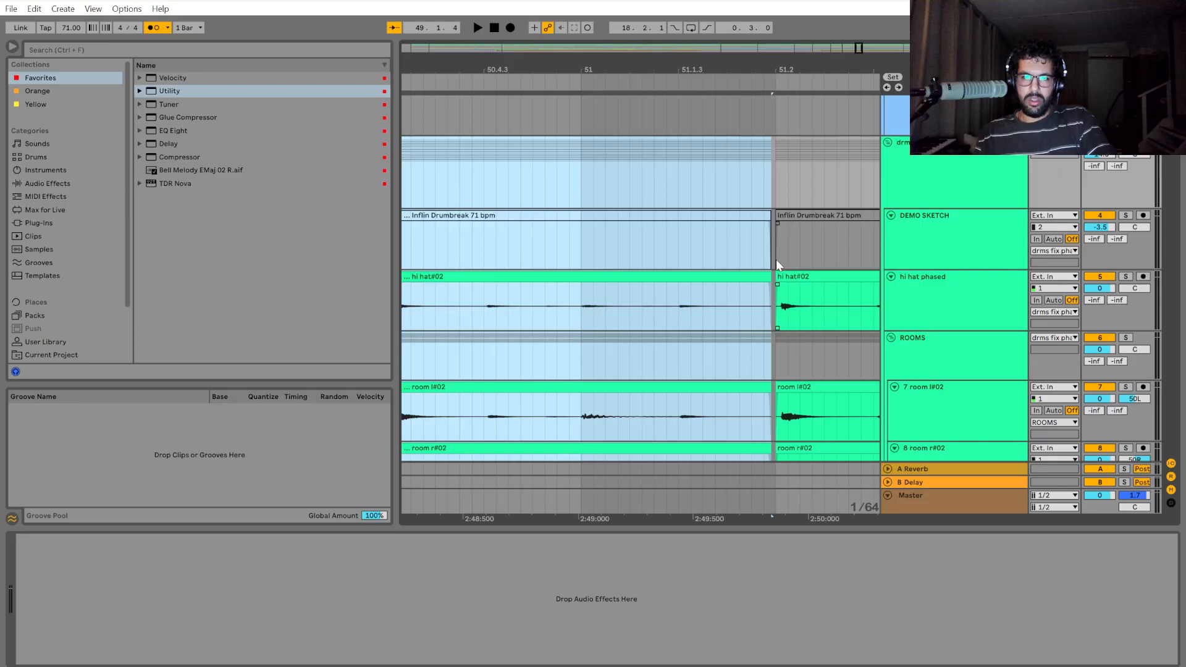
drag(777, 180, 808, 187)
scroll(785, 276, up, 5)
drag(725, 278, 702, 278)
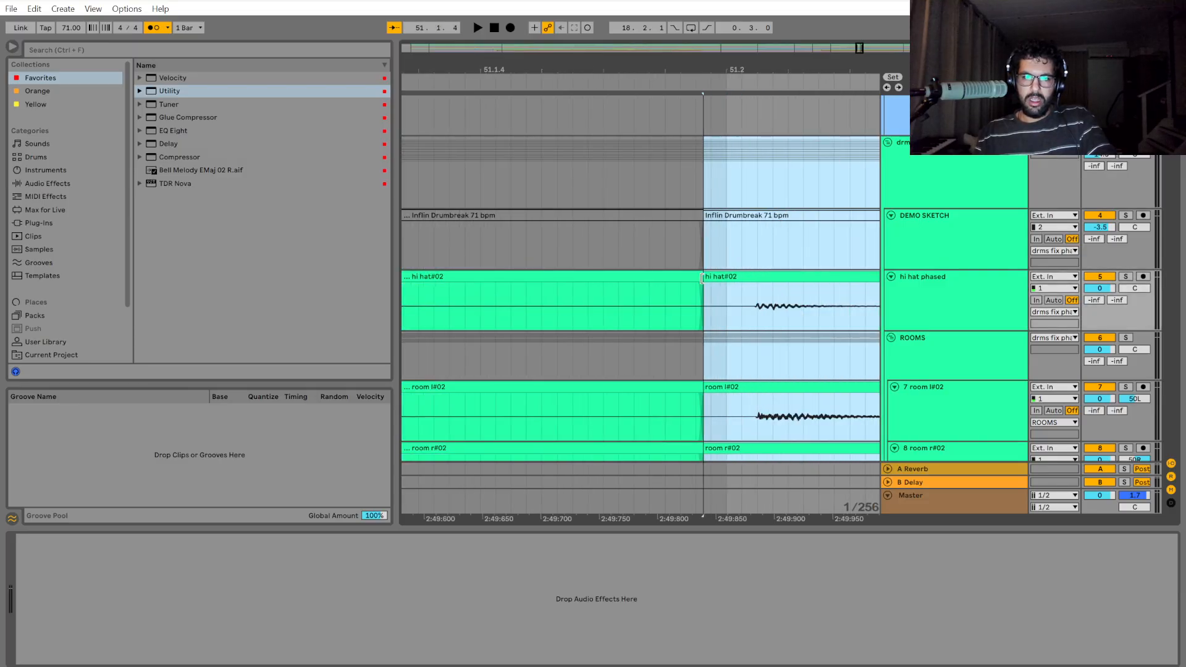
Play back the drums from verse 2 at bar 48 through bar 54 to check the edits at 49.2 and 51.2.
scroll(708, 335, down, 8)
click(491, 186)
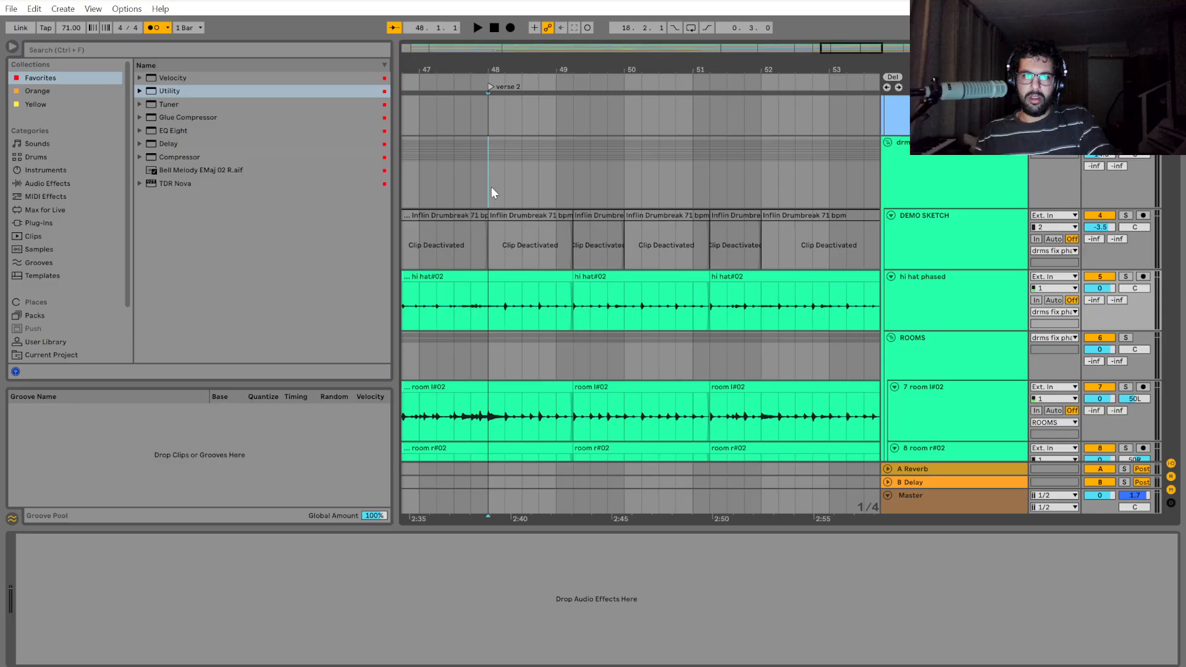
scroll(655, 168, up, 3)
key(space)
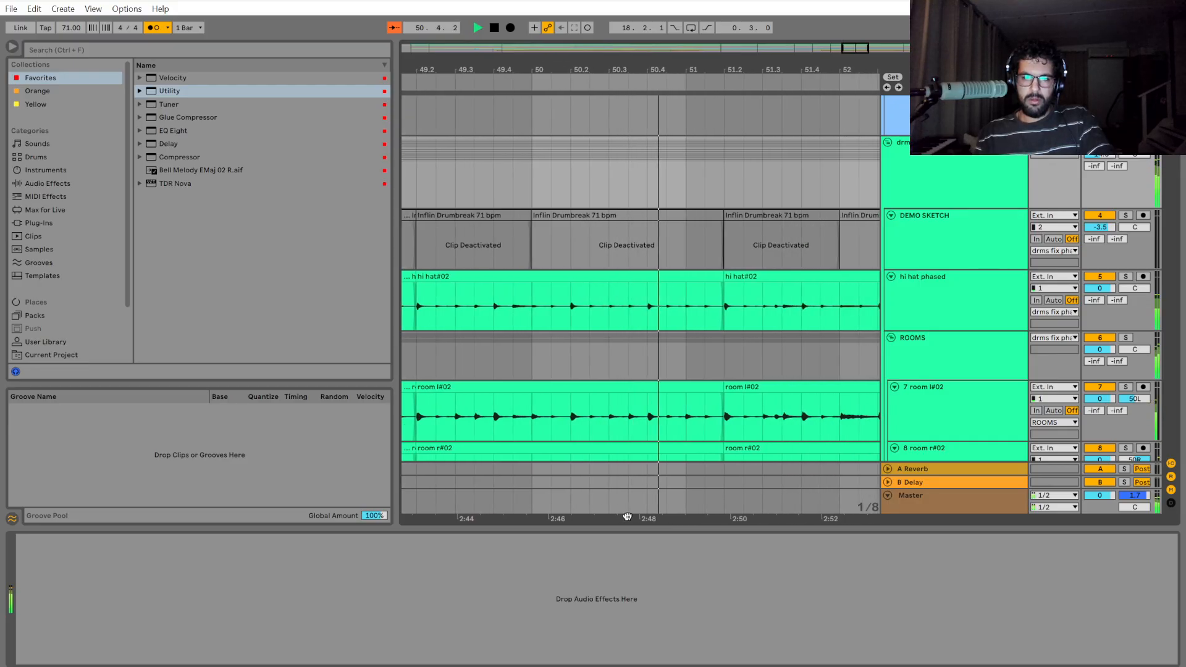
mouse_move(608, 191)
mouse_down()
mouse_move(943, 184)
mouse_move(663, 171)
mouse_move(852, 180)
mouse_move(695, 172)
mouse_up()
click(725, 189)
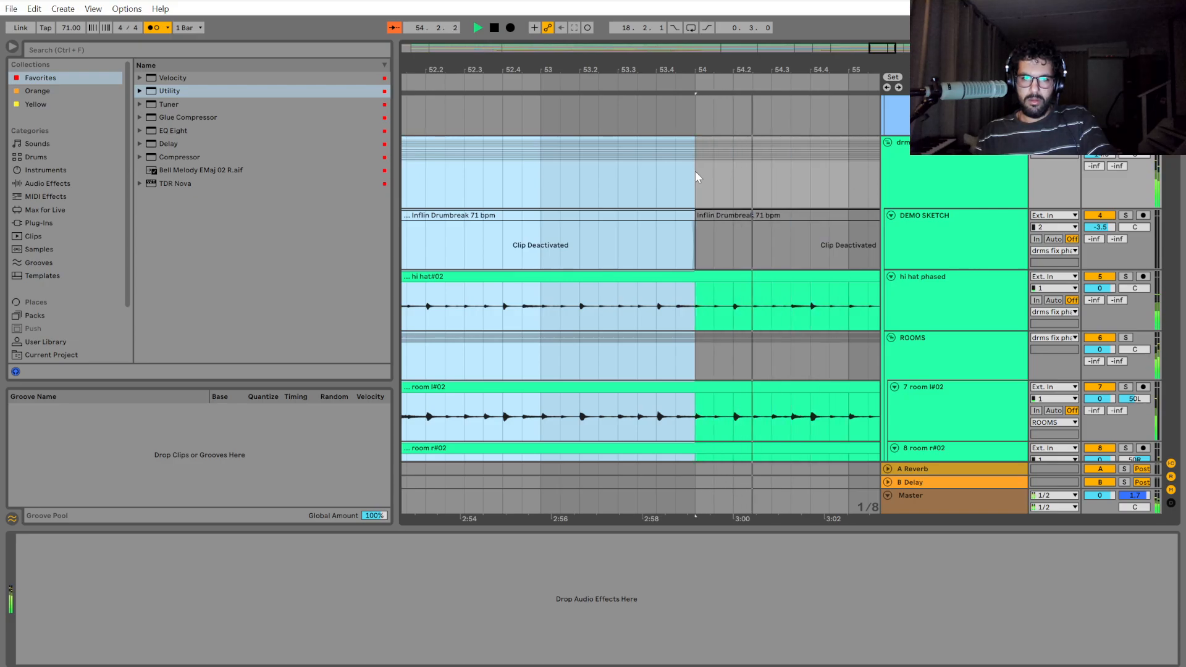
Compare the hits between bar 54 and 54.4 with the grid, stop playback and place the start position at 54.4.
click(695, 171)
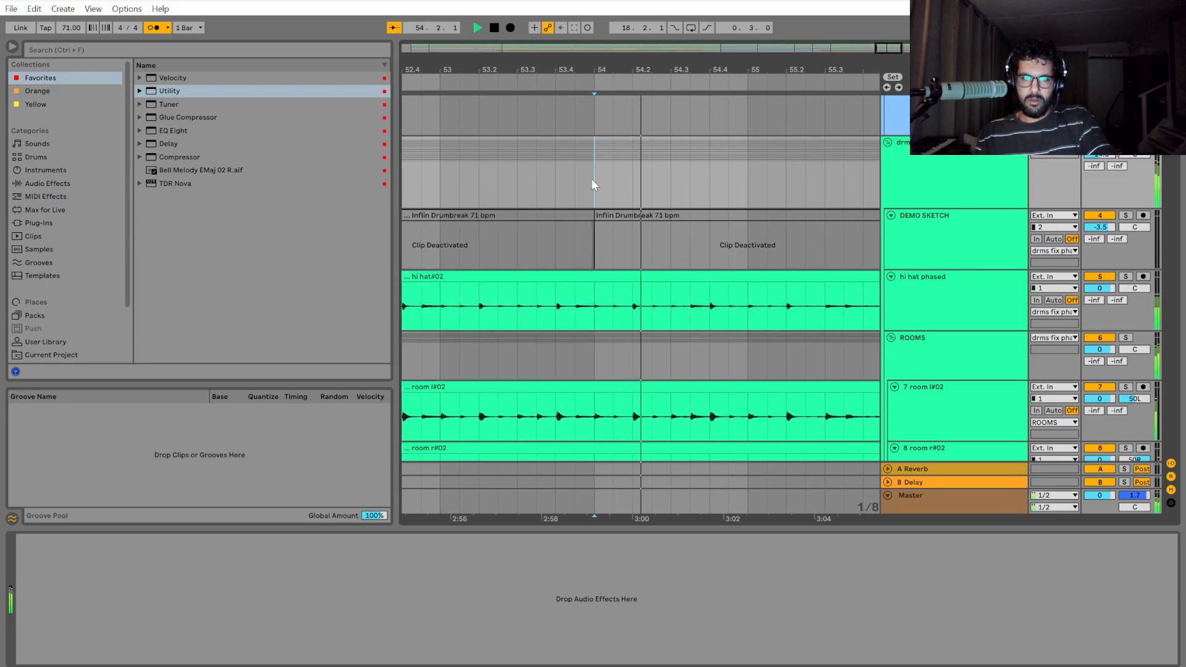
drag(591, 179, 647, 175)
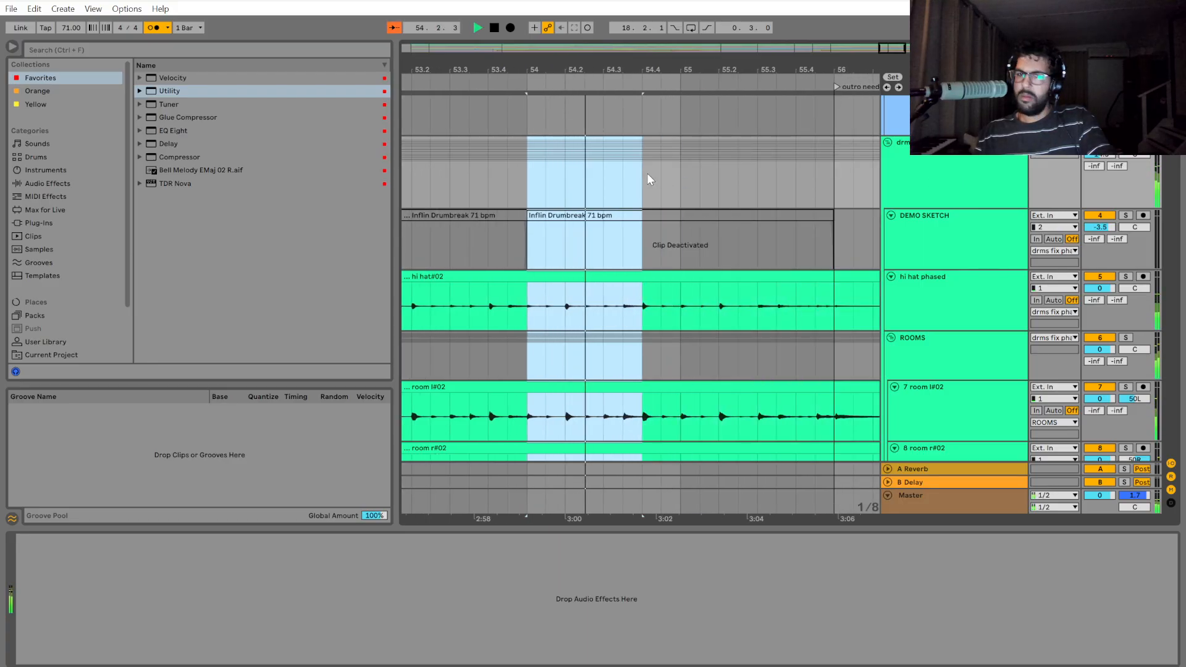
key(space)
click(647, 173)
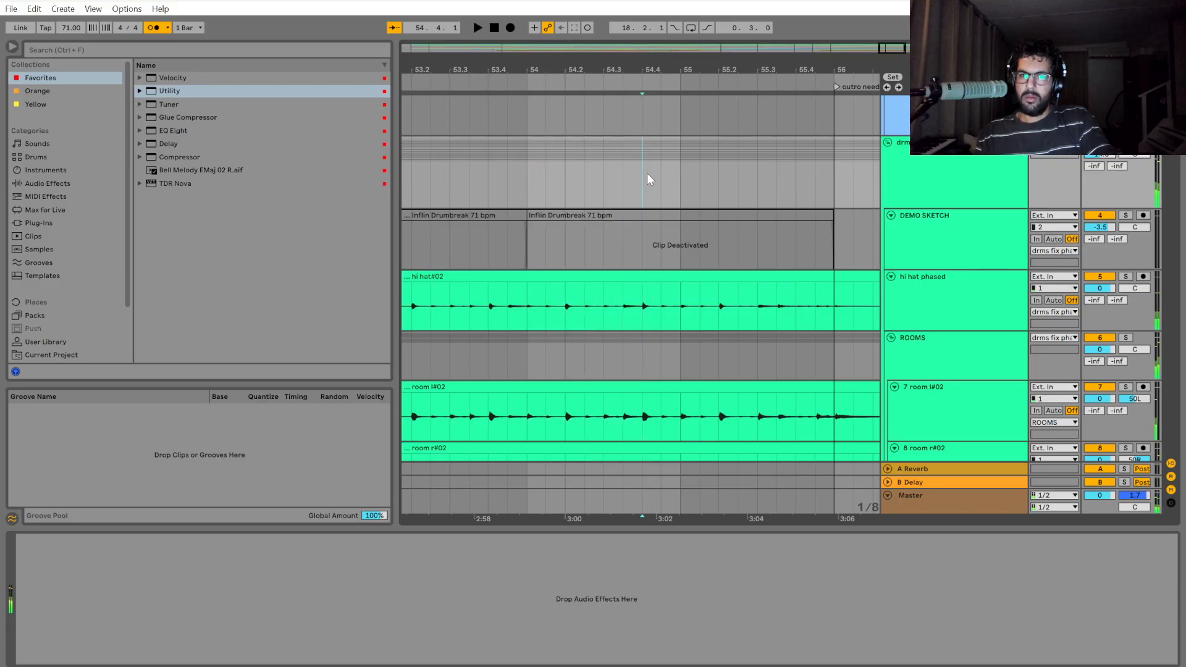
Play back the drums from 54.4 through the outro to the end of the clips, then stop playback.
key(space)
drag(647, 173, 880, 177)
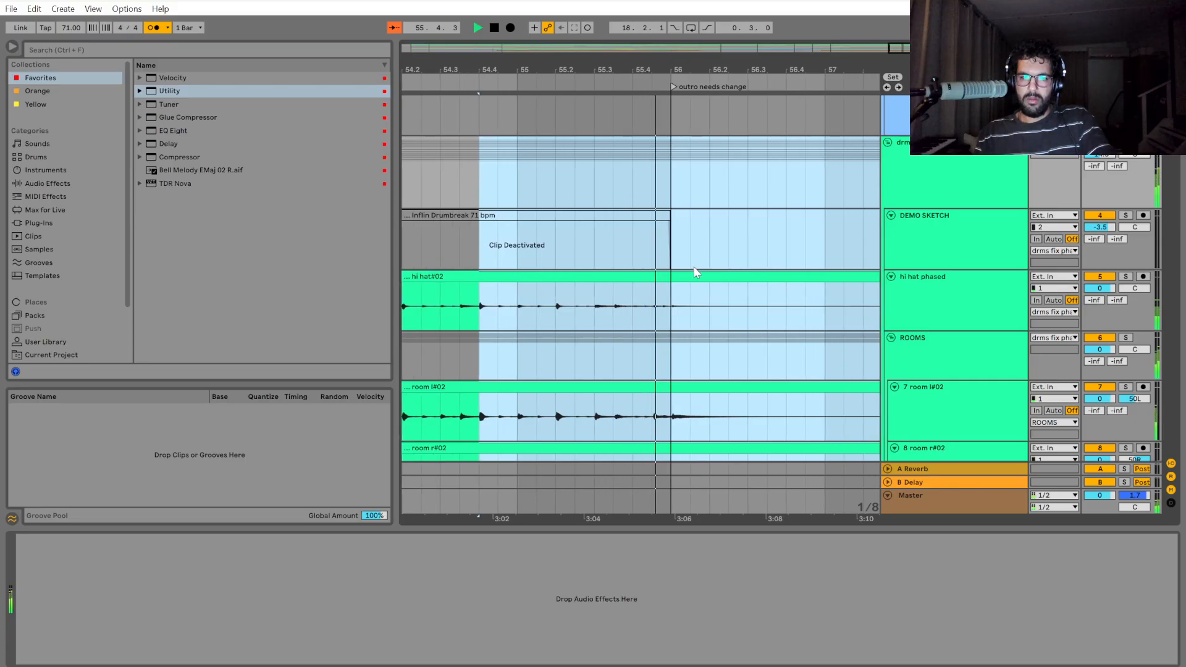
ctrl+scroll(726, 305, down, 5)
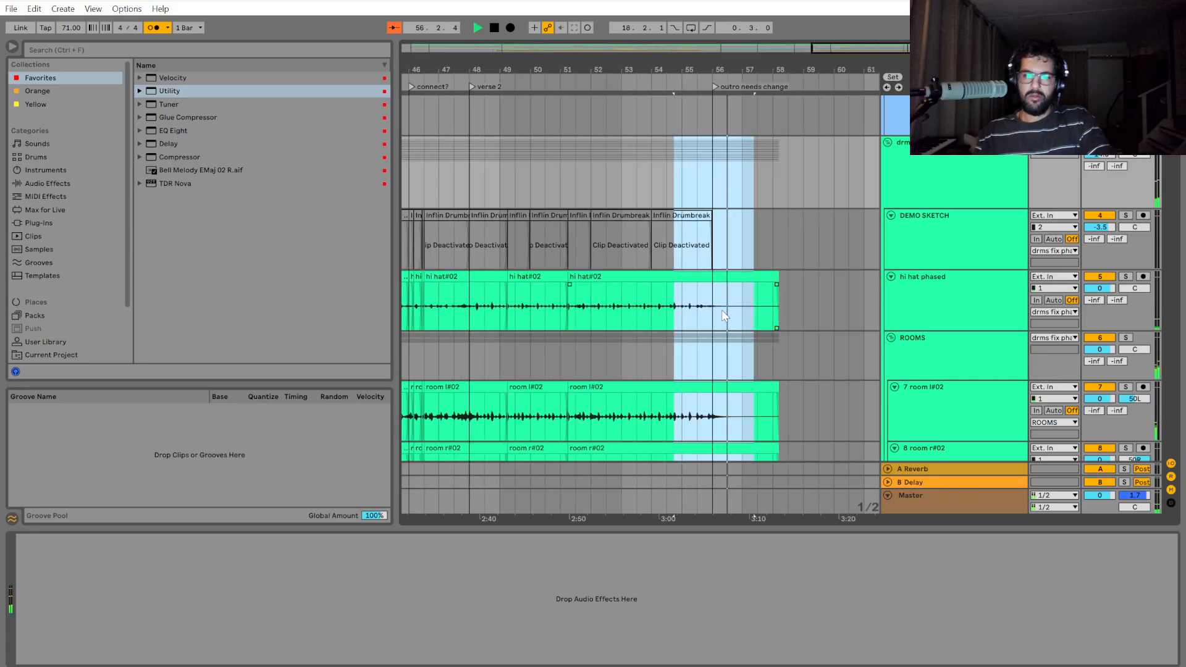
ctrl+scroll(724, 315, down, 6)
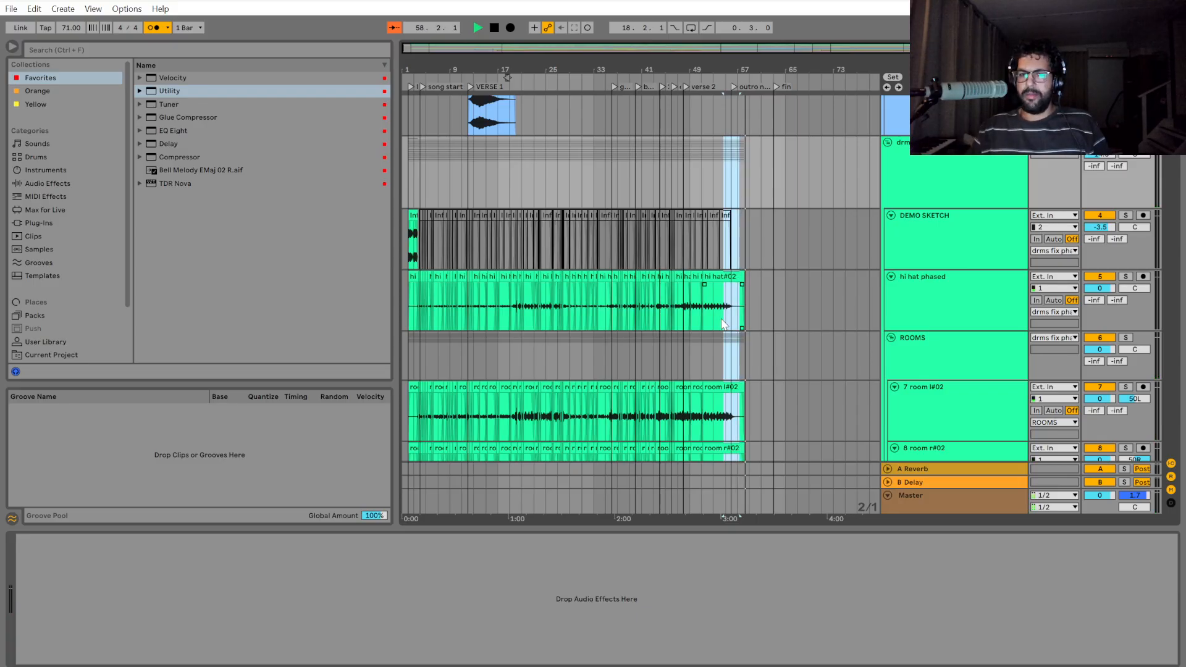
click(746, 191)
key(space)
key(alt+Tab)
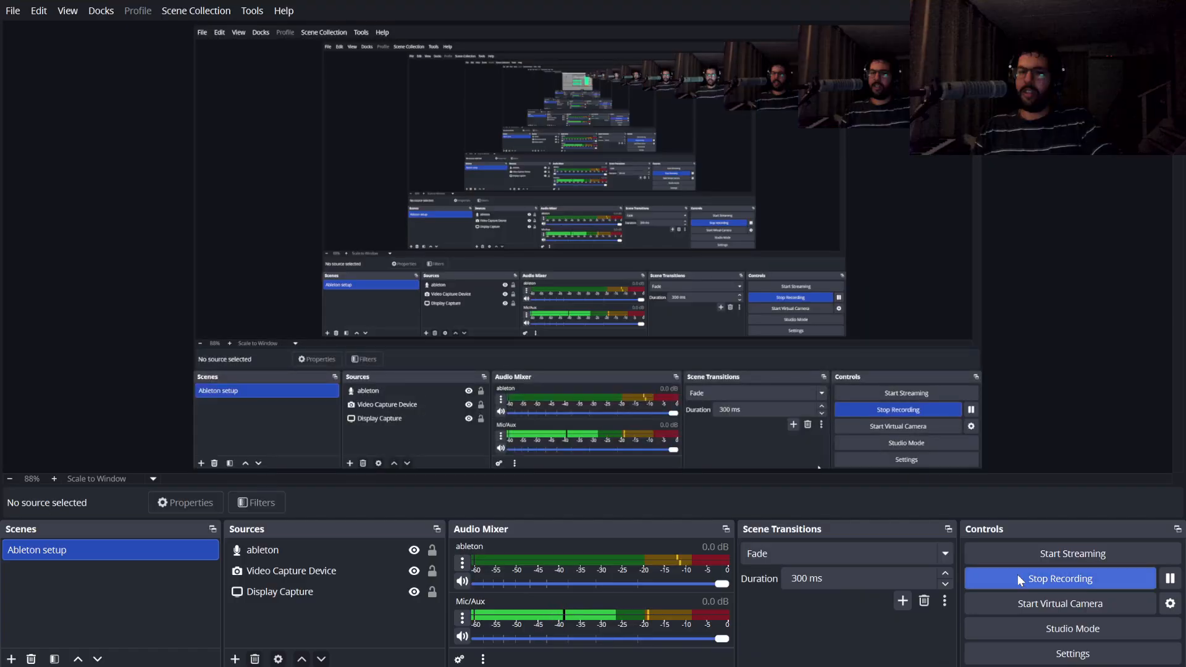